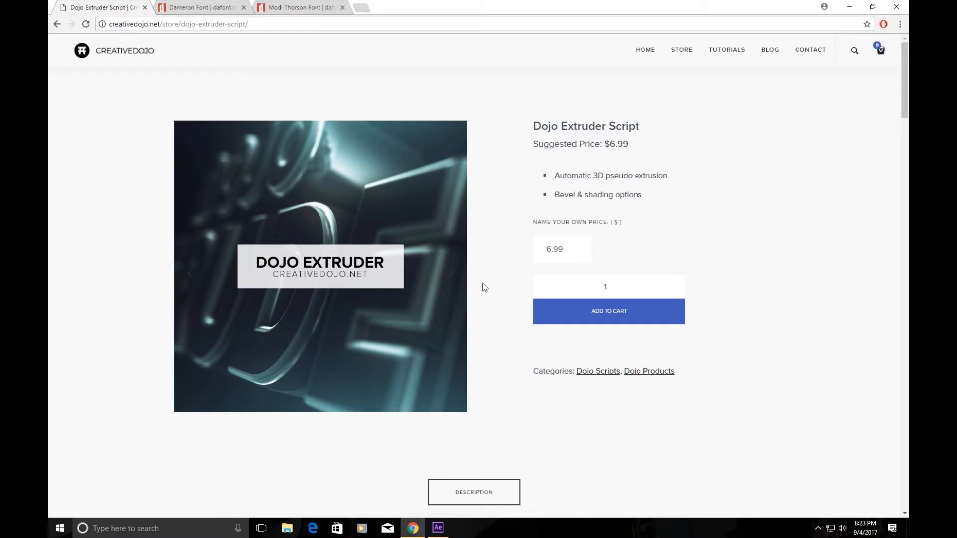
- Look over the Dameron and Modi Thorson font pages on dafont.com
left_click(211, 6)
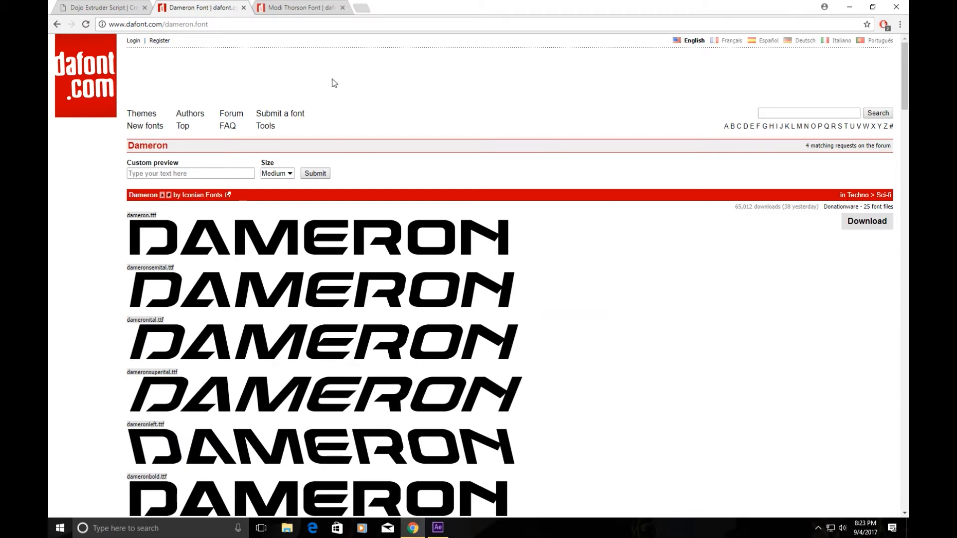
left_click(307, 6)
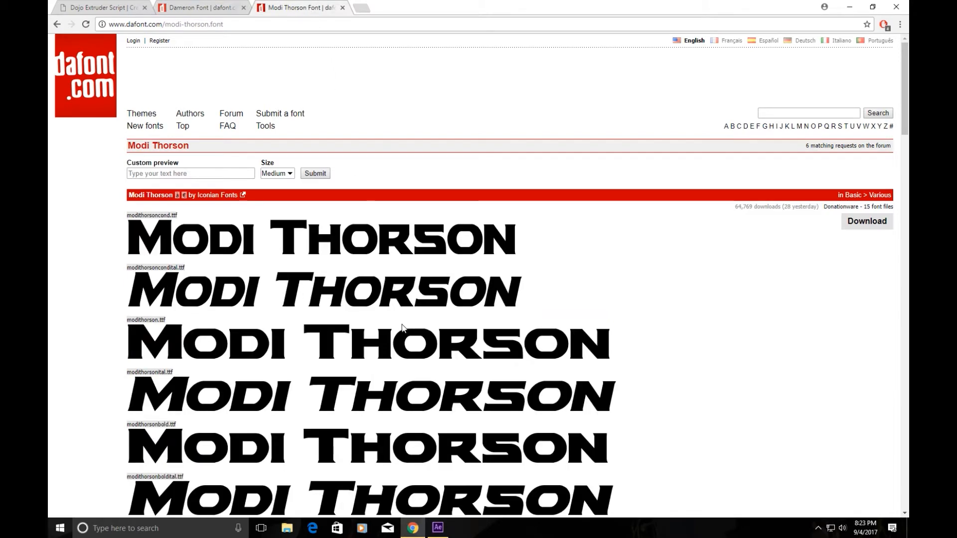
left_click(204, 7)
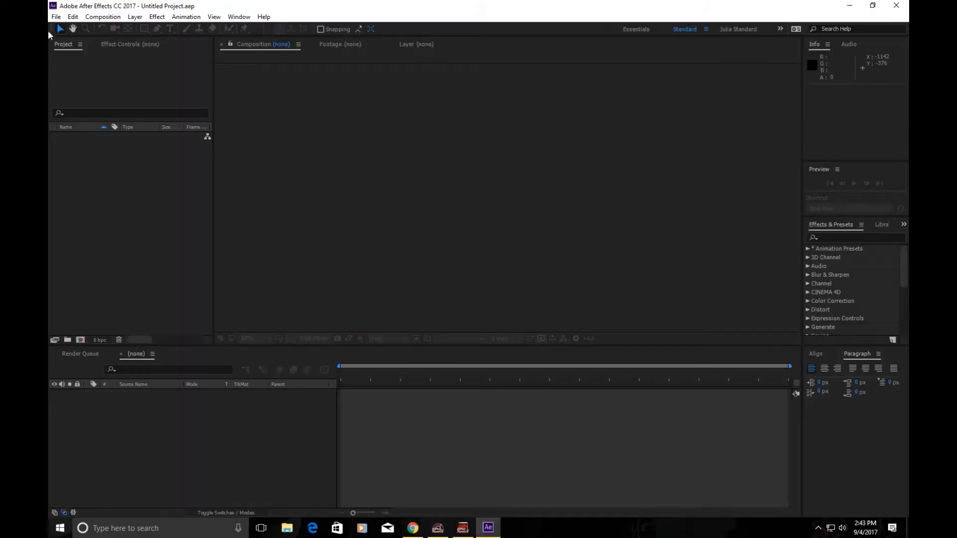
- In After Effects, create a 1920 x 1080 composition at 30 fps with a duration of 0:00:05:00
left_click(100, 17)
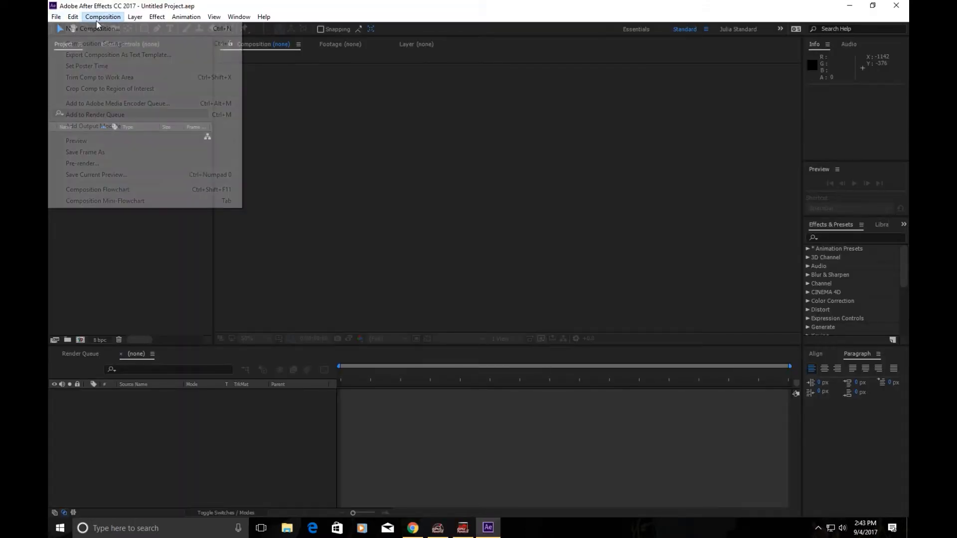
left_click(103, 33)
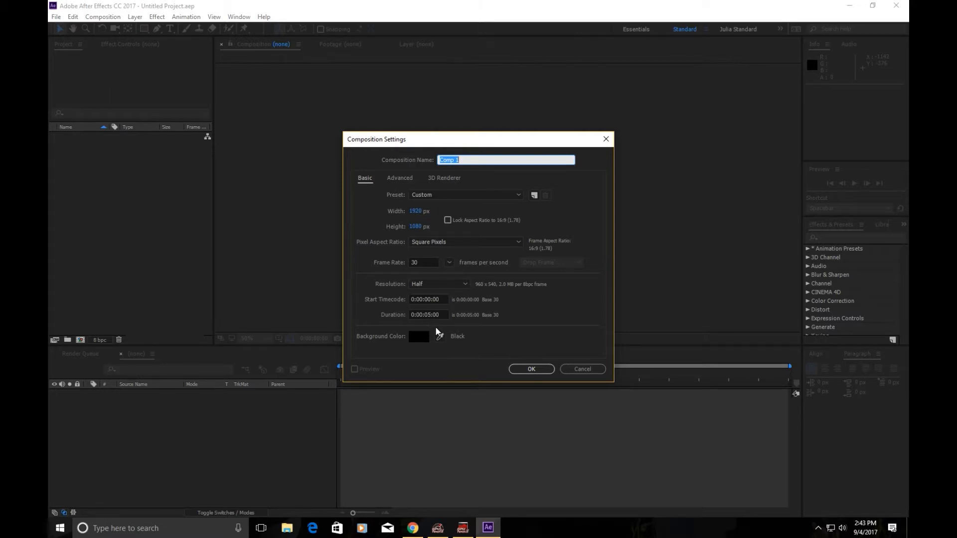
left_click(535, 369)
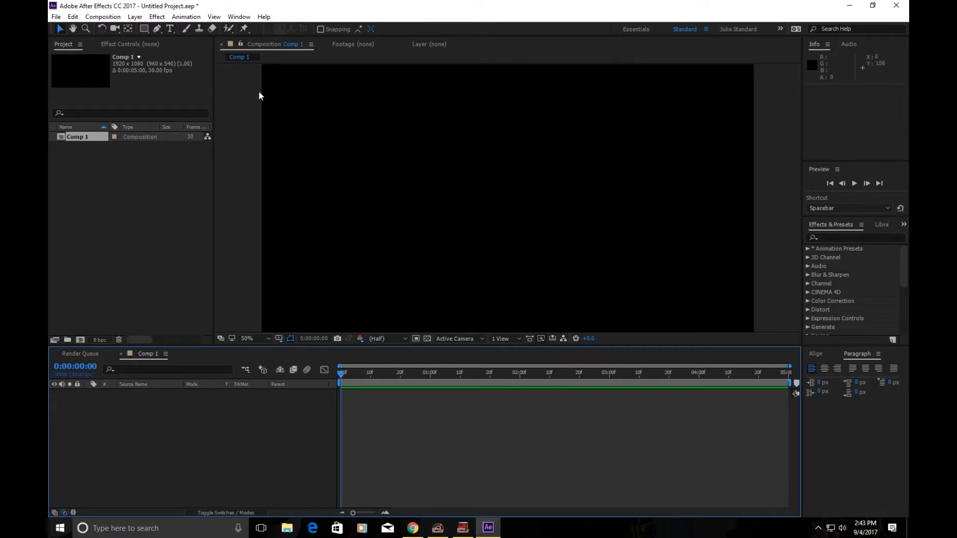
- Add a text layer reading "ragnarok" to the composition
left_click(170, 29)
left_click(381, 183)
type("ragnarok")
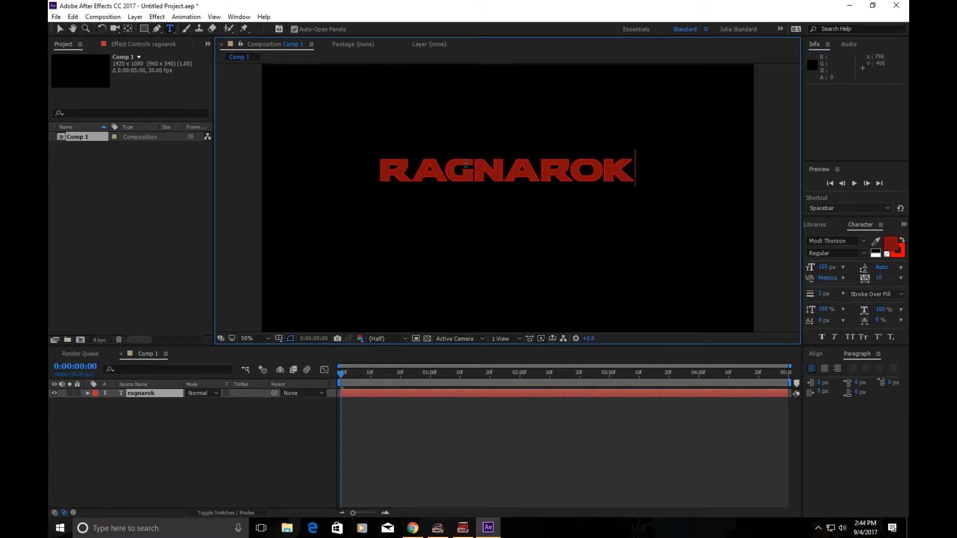
left_click(60, 28)
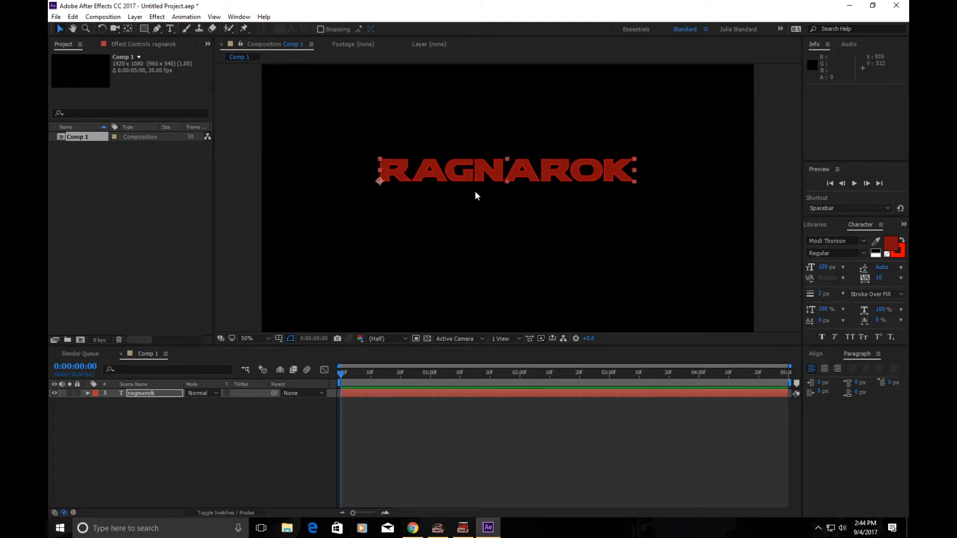
- Move the anchor point of the ragnarok text from its lower-left corner to the middle of the word
left_click(127, 31)
left_click(380, 183)
left_click_drag(380, 182, 507, 172)
left_click(60, 30)
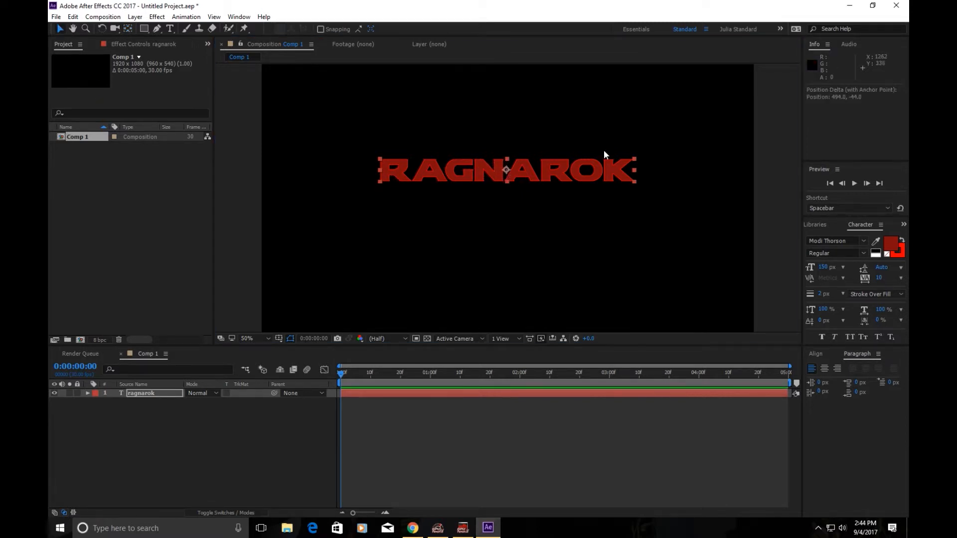
- Reposition the ragnarok text and align it to the center of the composition
left_click_drag(590, 172, 576, 200)
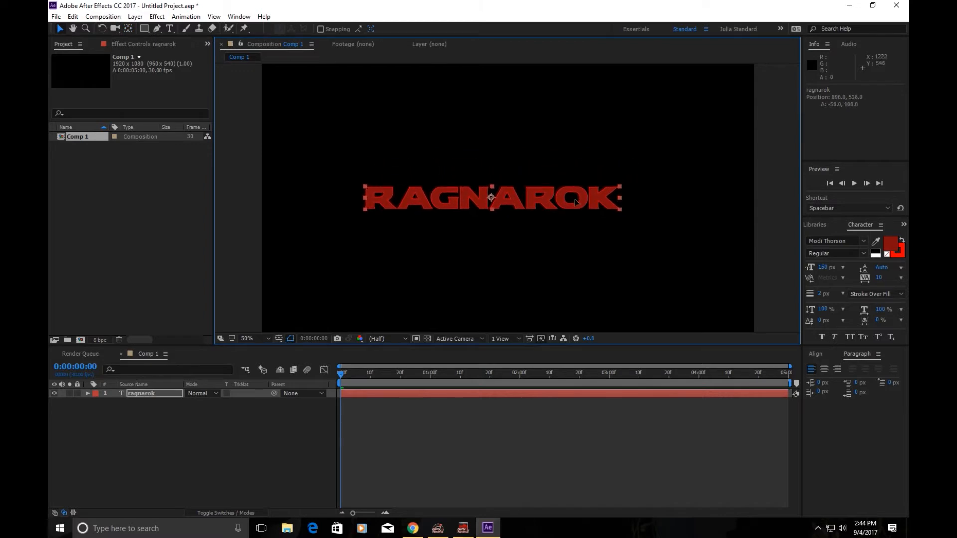
left_click(820, 355)
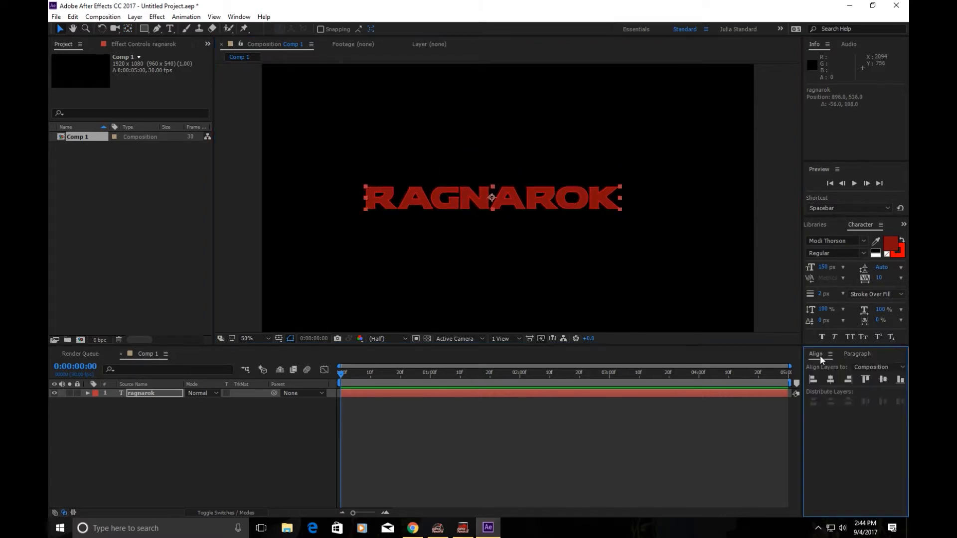
left_click(833, 381)
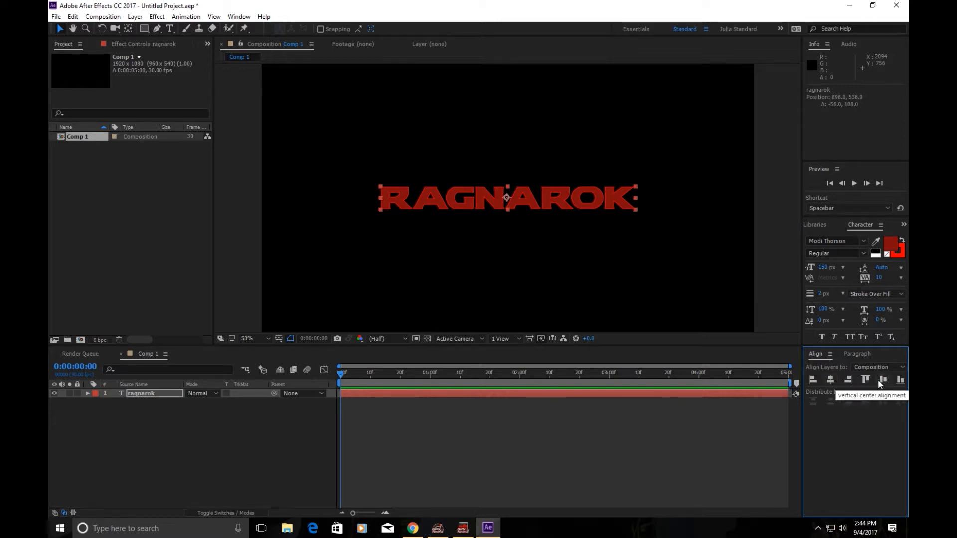
left_click(286, 479)
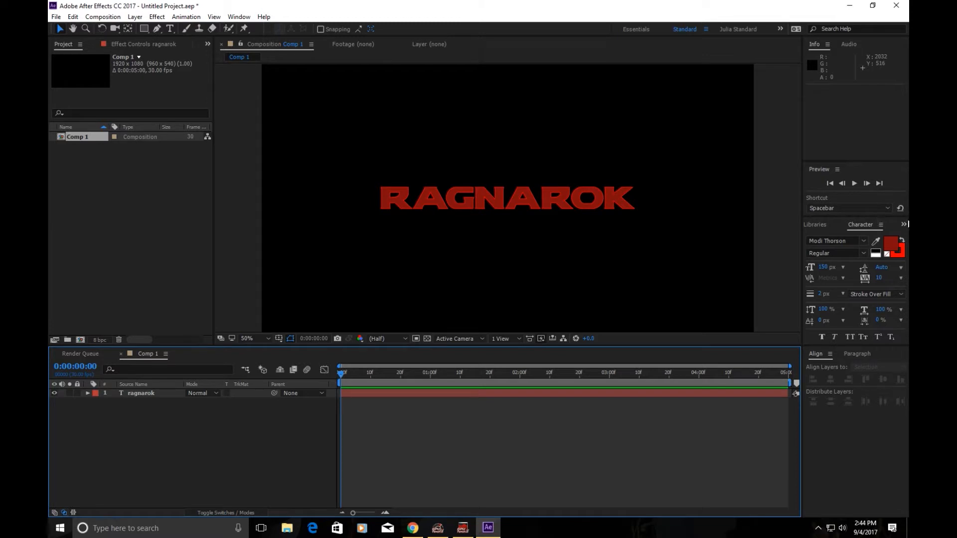
- Find the Gradient Ramp effect and apply it to the ragnarok layer
left_click(901, 224)
left_click(873, 237)
left_click(844, 238)
type("ramp")
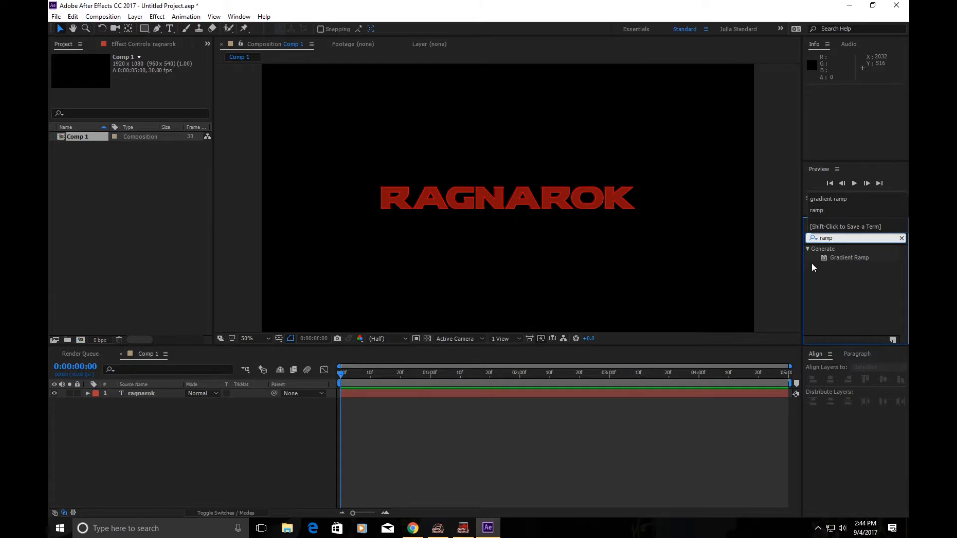
left_click_drag(822, 257, 700, 396)
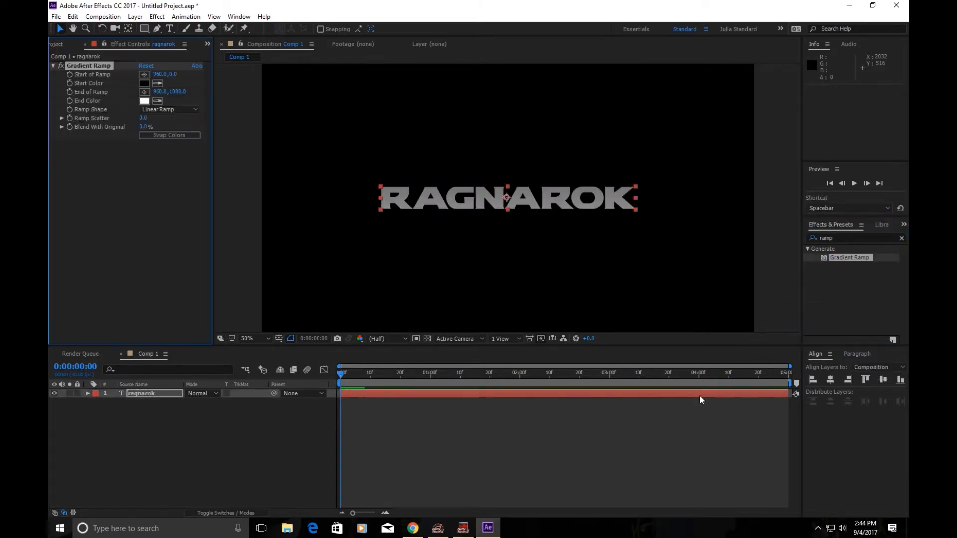
- Set the Gradient Ramp's start color to bright red F20000 and its end color to dark red 2C0808
left_click(144, 82)
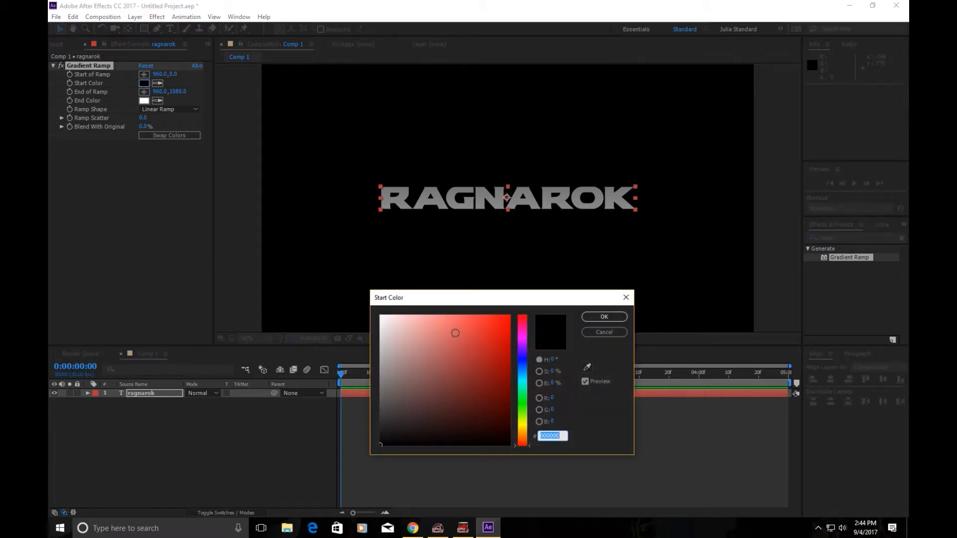
left_click_drag(497, 343, 510, 321)
left_click(604, 317)
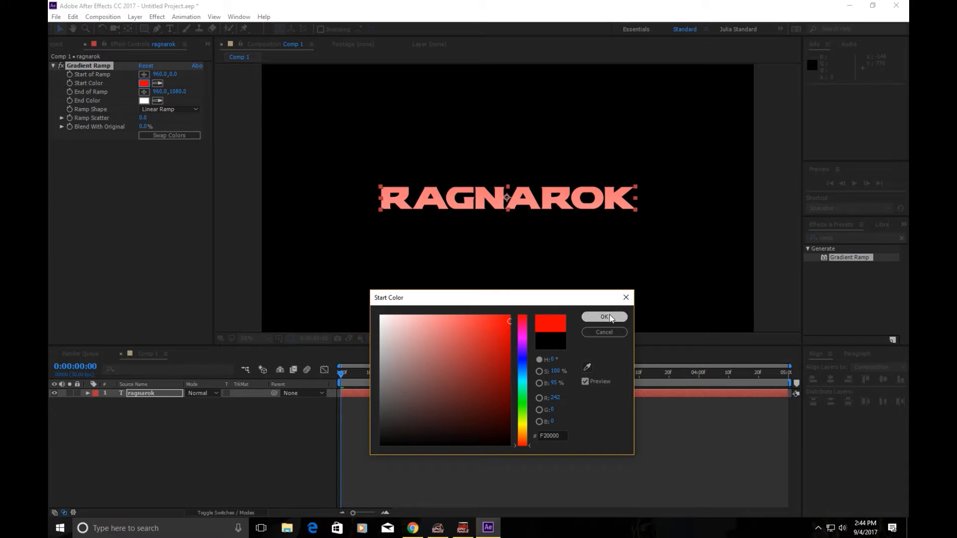
left_click(144, 101)
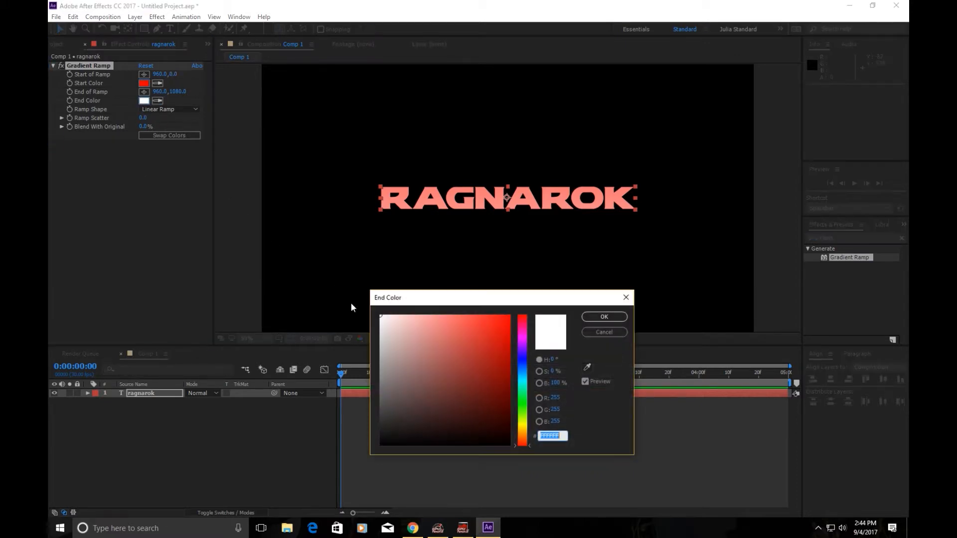
left_click(499, 418)
left_click(487, 422)
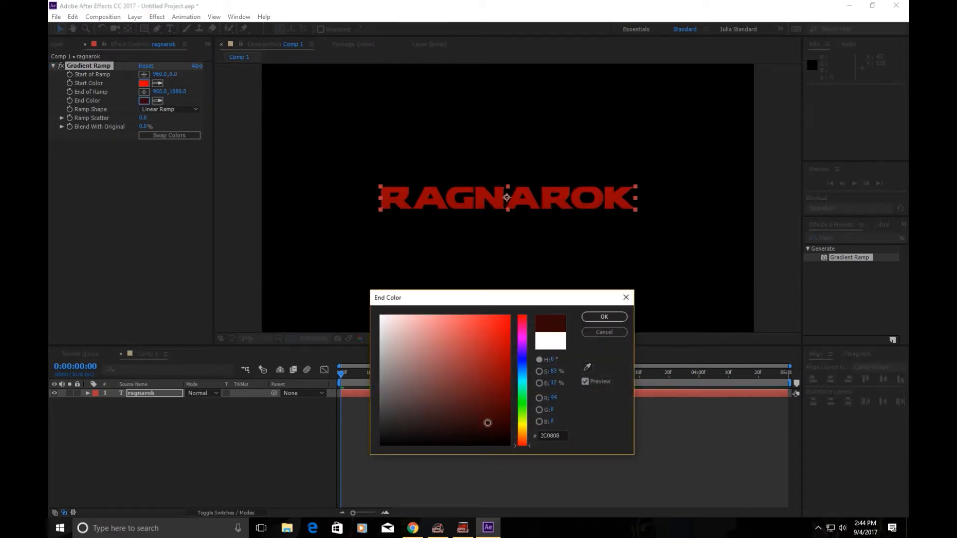
left_click(601, 317)
- Place the ramp's start at the text's upper edge (962, 496) and its end at the lower edge (962, 582)
left_click(145, 75)
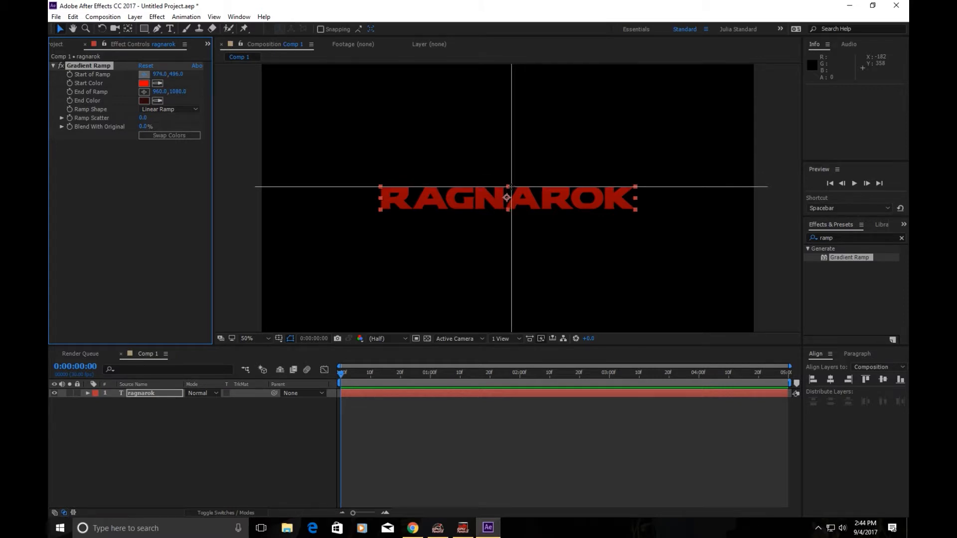
left_click(508, 186)
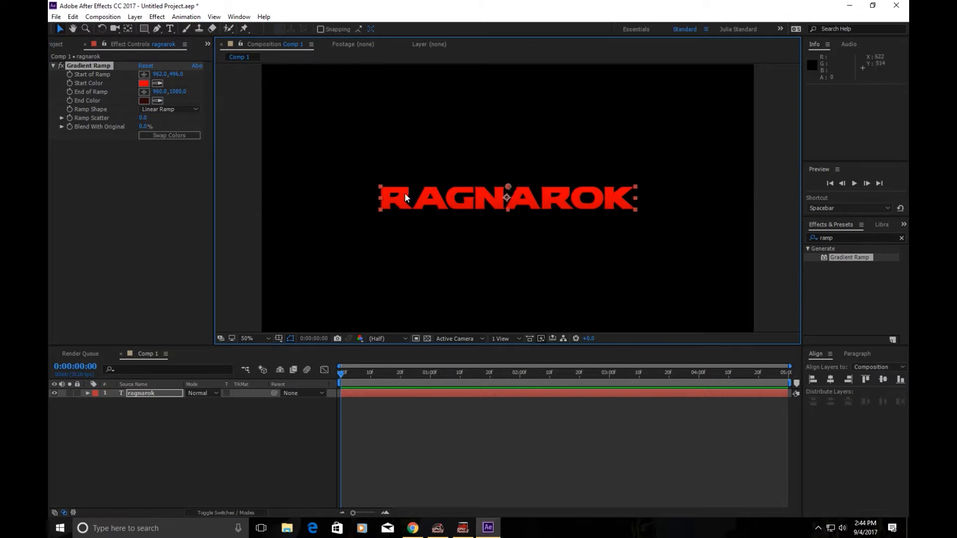
left_click(144, 92)
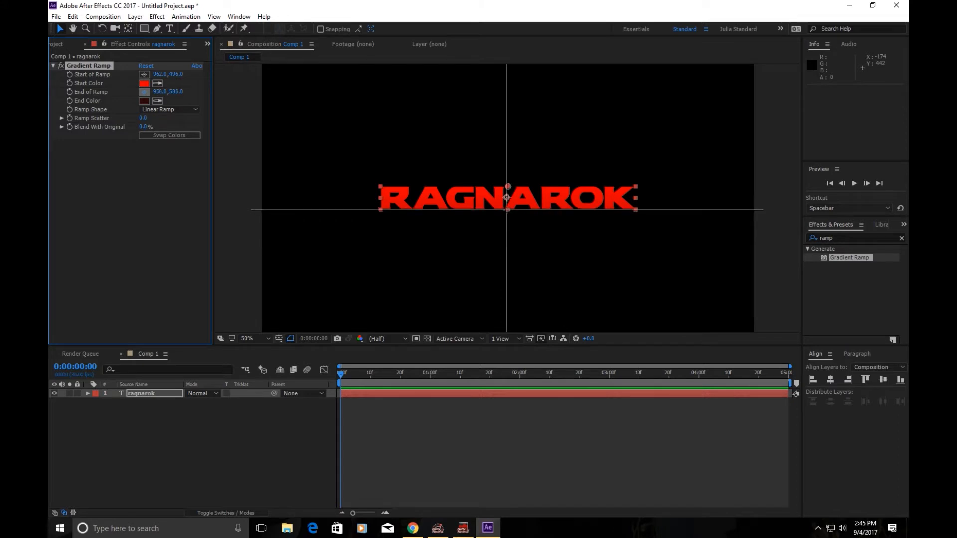
left_click(506, 208)
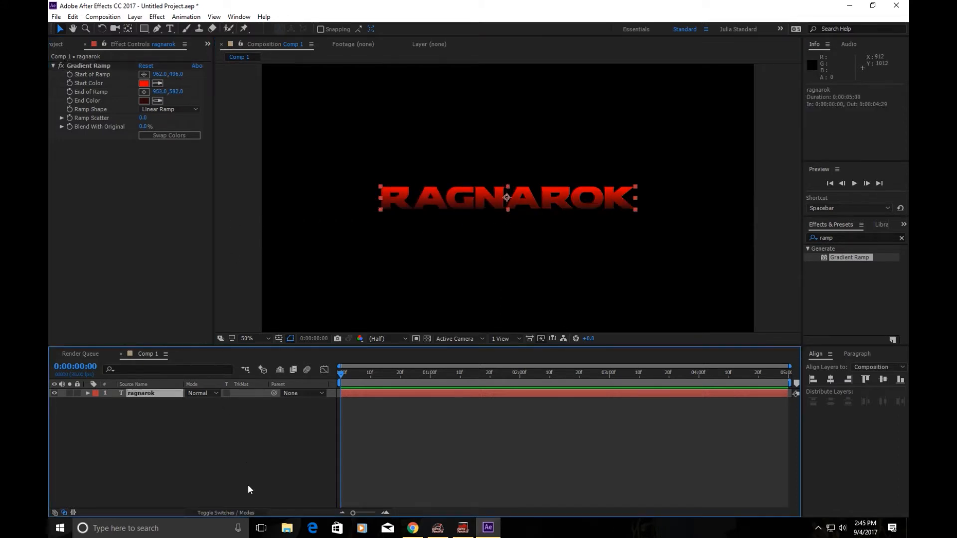
- Make the ragnarok layer 3D and add a Position keyframe at 0:00:00:20
left_click(249, 514)
left_click(243, 393)
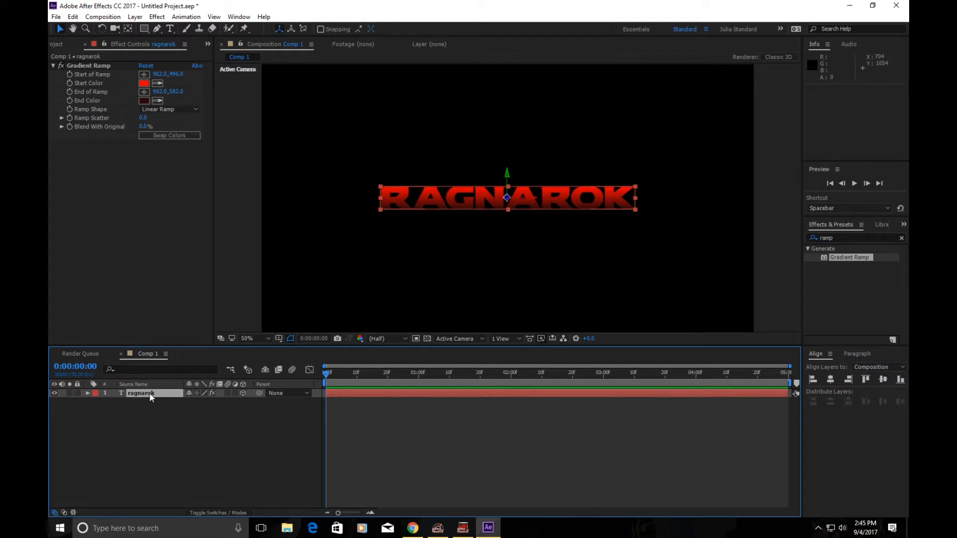
key("p")
left_click(387, 377)
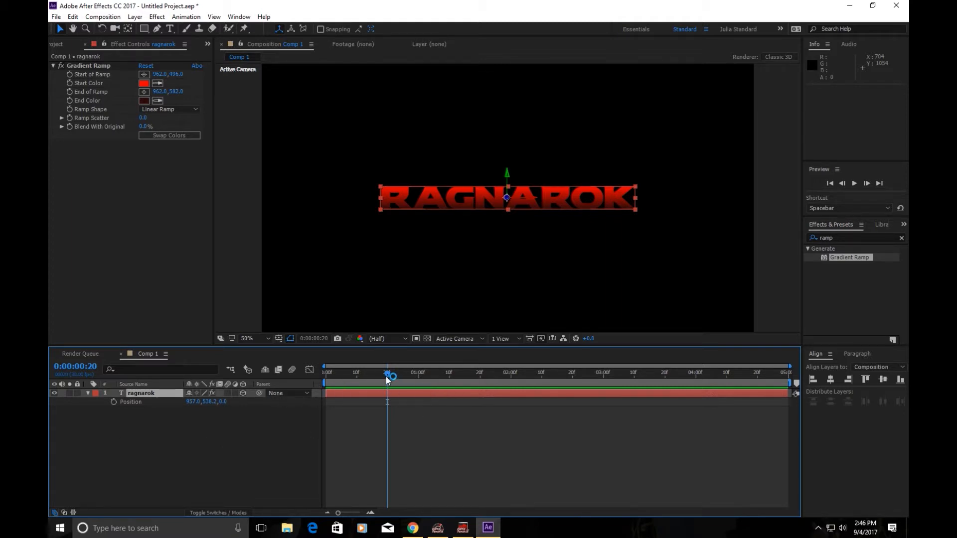
left_click(113, 402)
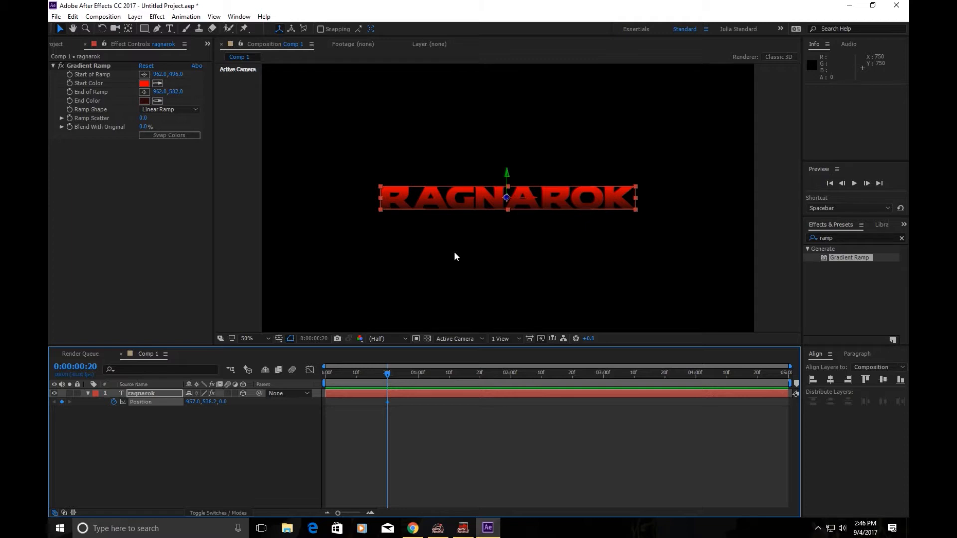
- At 0:00:00:00, keyframe the text's Z position at -2230
left_click(327, 372)
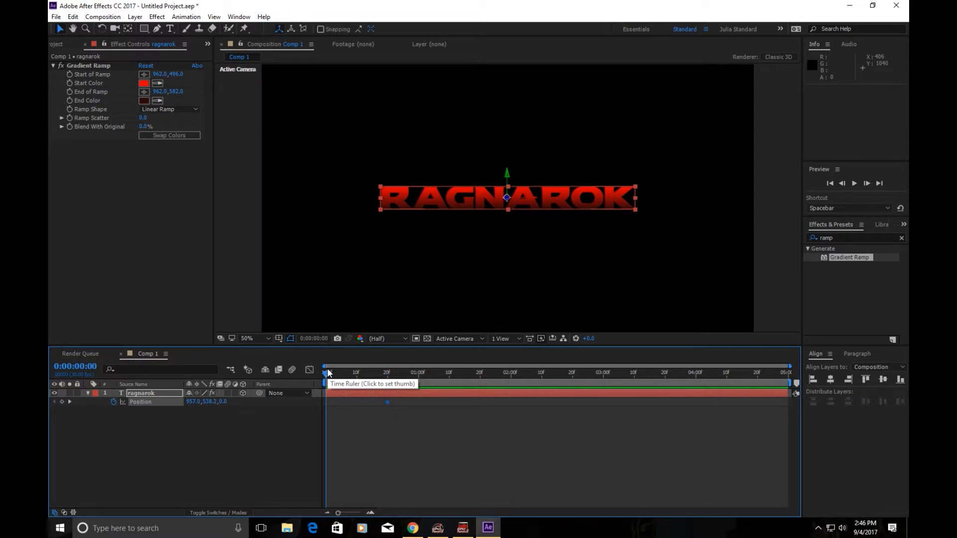
left_click(221, 403)
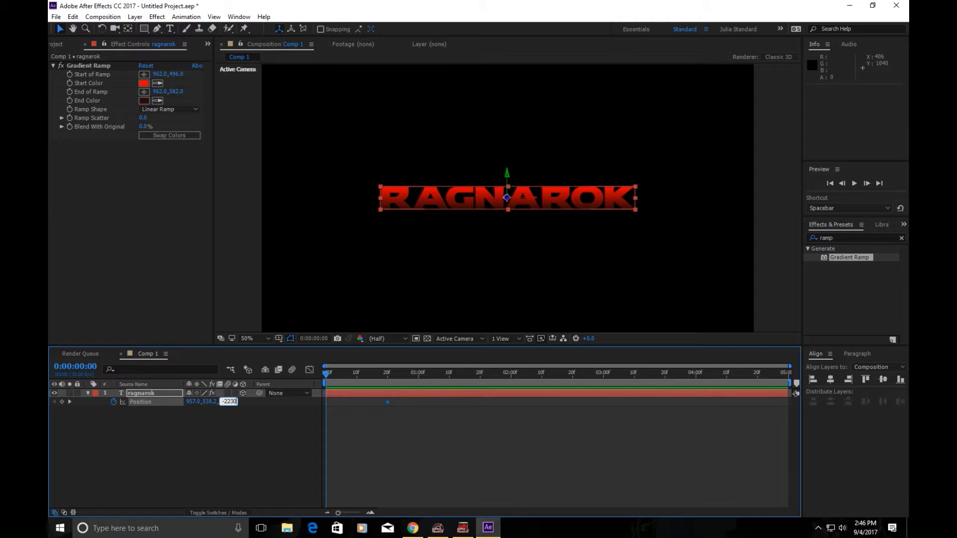
key("Return")
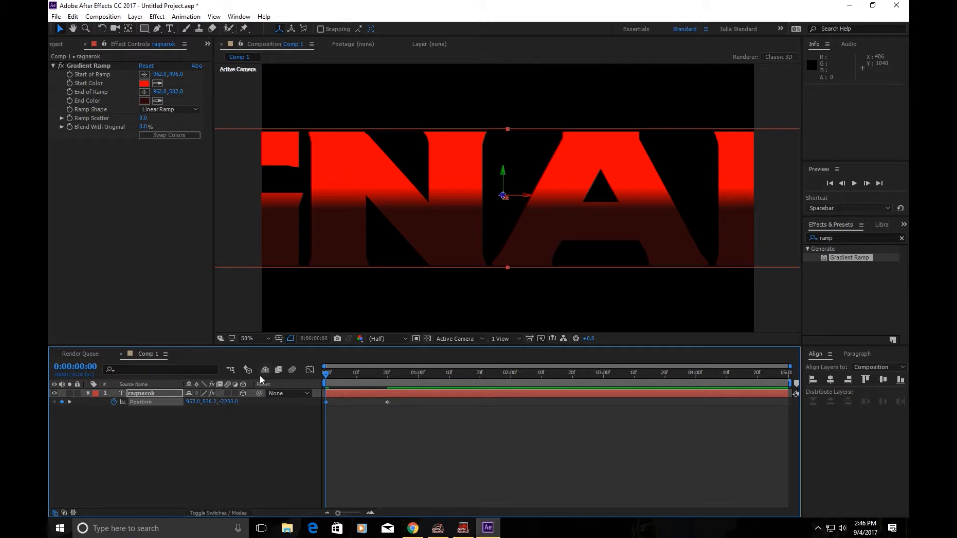
- With both Position keyframes selected, lower the text about 116 px in Y and scrub through the first 22 frames to check the movement
left_click(231, 479)
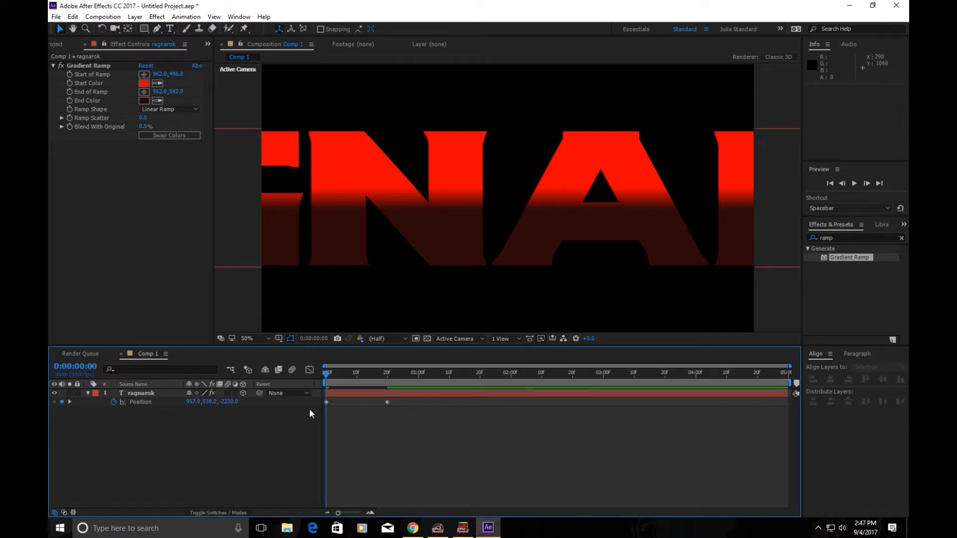
left_click(132, 403)
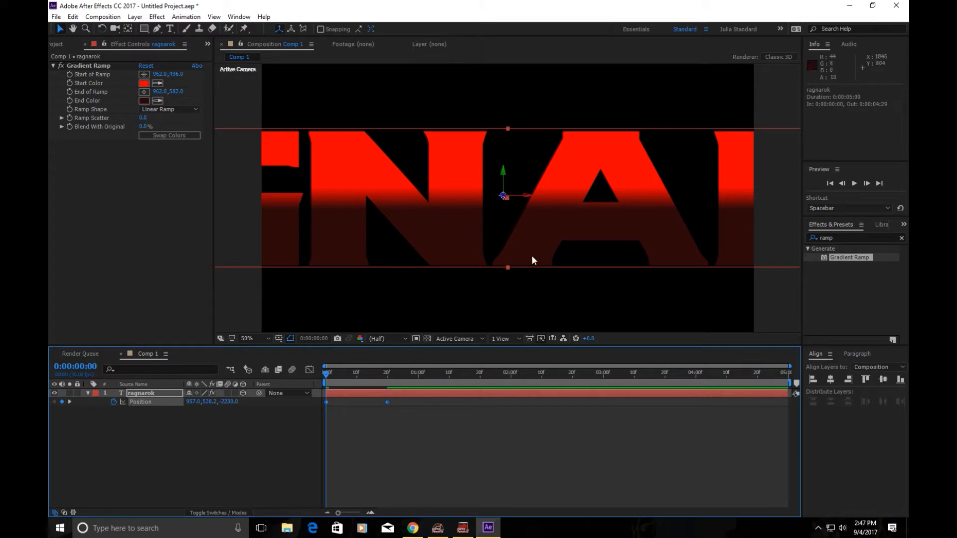
left_click(502, 171)
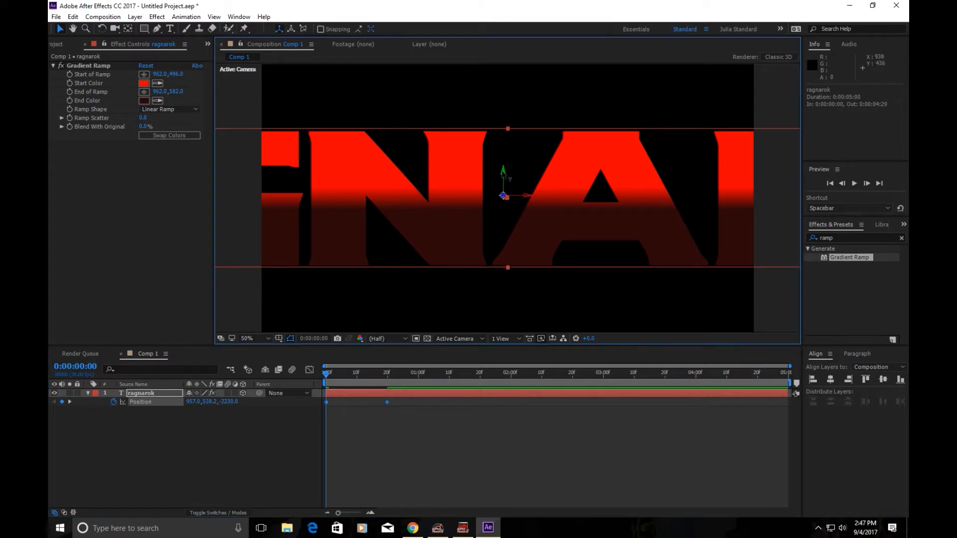
left_click(504, 175)
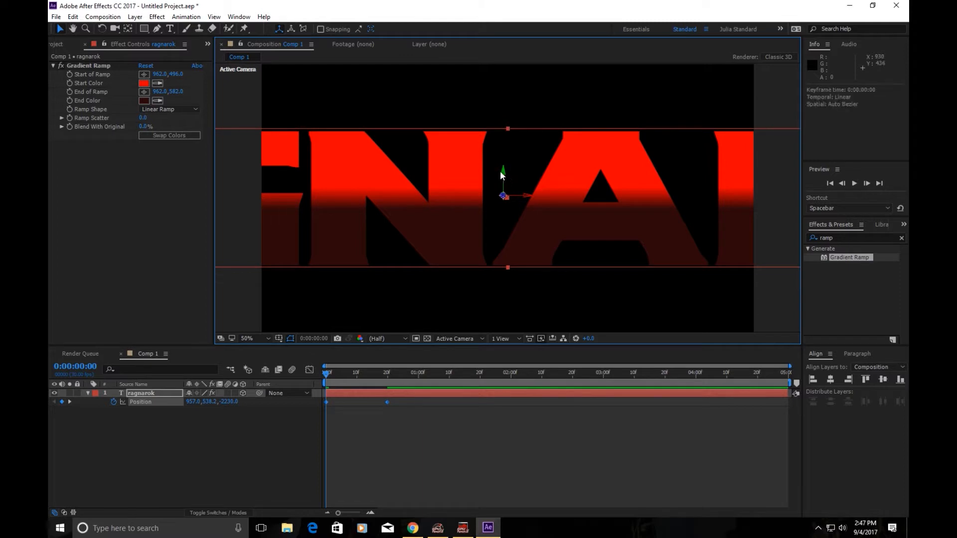
left_click_drag(500, 172, 504, 203)
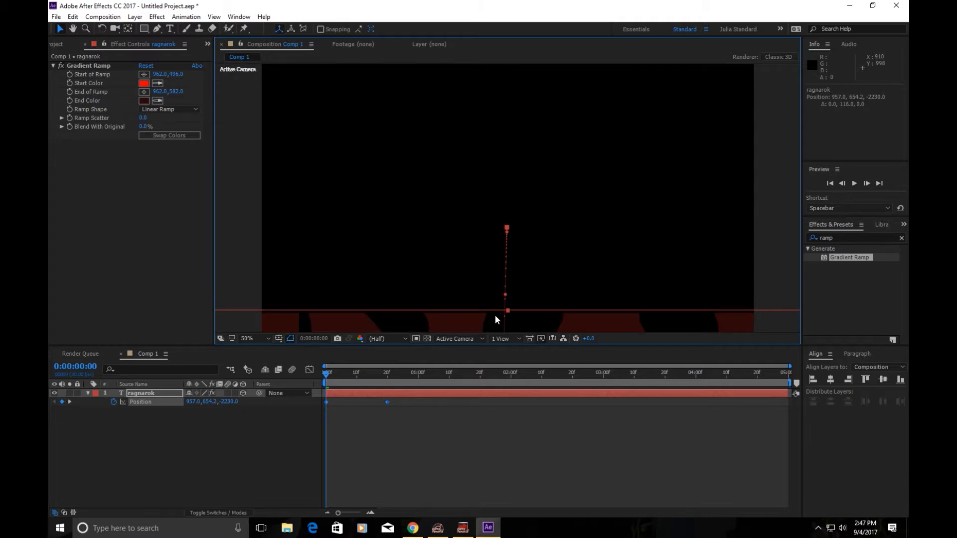
left_click_drag(329, 372, 361, 375)
left_click_drag(368, 373, 393, 376)
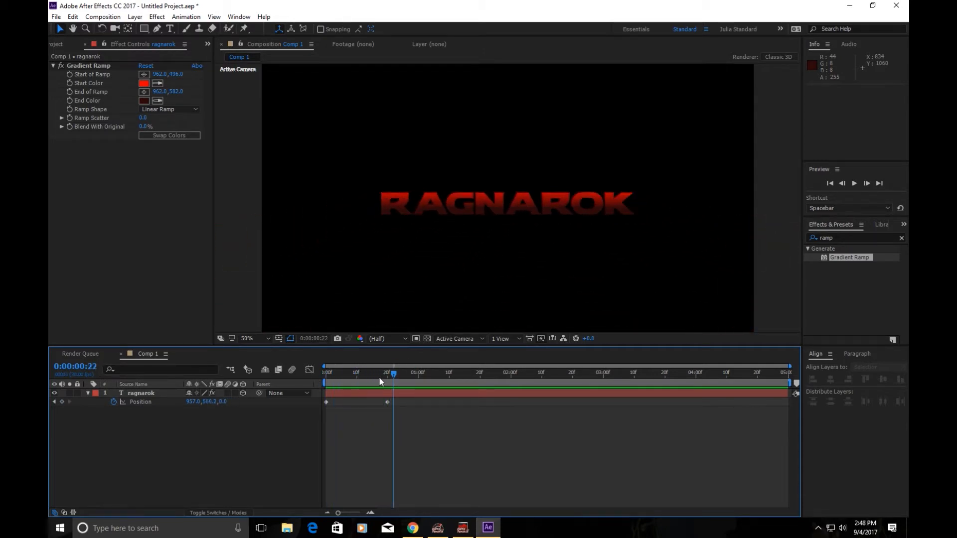
- Return to 0:00:00:00 and rename the Comp 1 composition as ragnarok in the project
left_click_drag(379, 376, 307, 385)
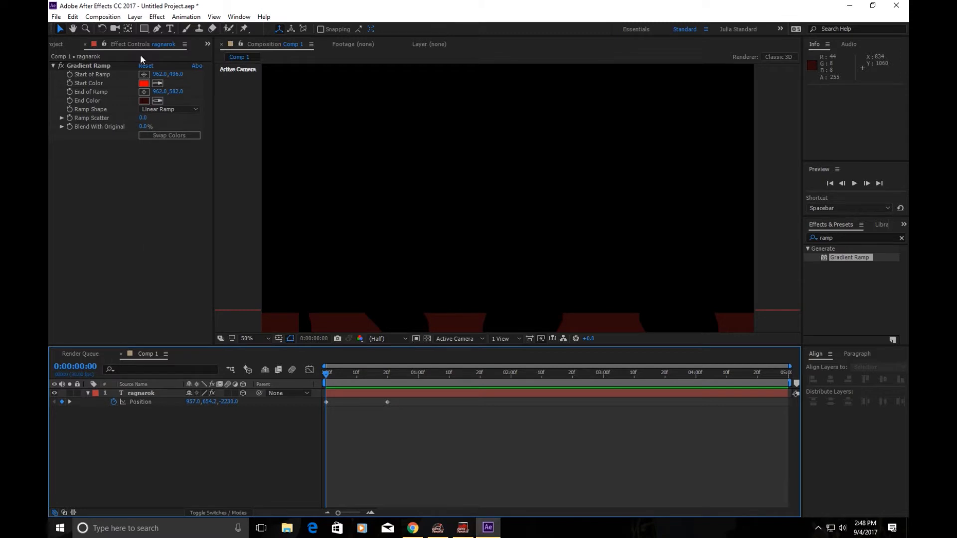
left_click(66, 43)
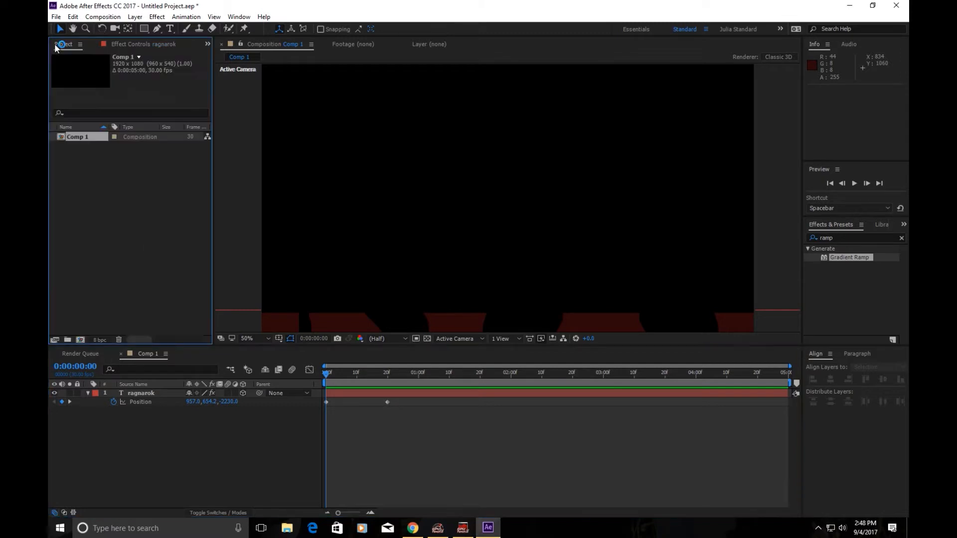
right_click(81, 139)
left_click(110, 288)
type("ragnarok")
left_click(146, 181)
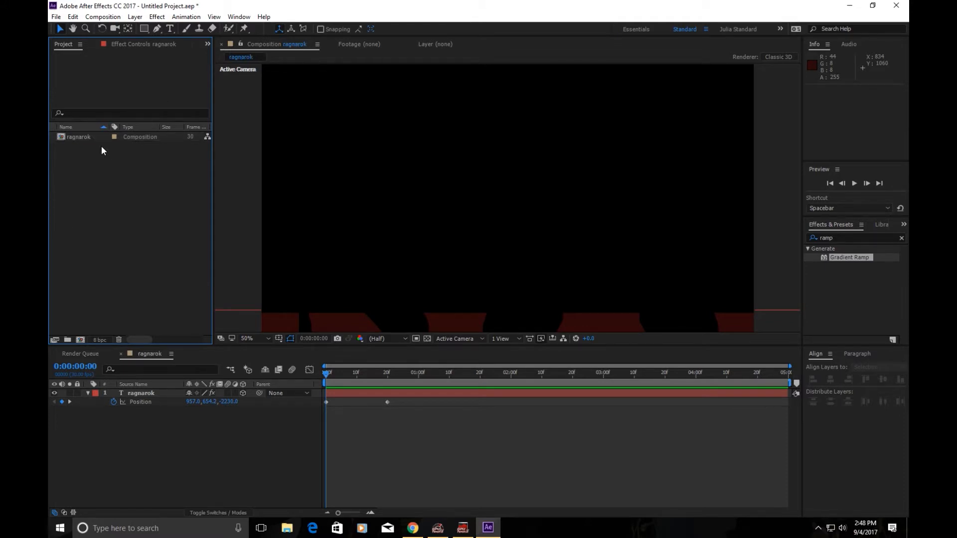
- Duplicate the ragnarok composition, open the copy and rename it as thor
left_click(89, 136)
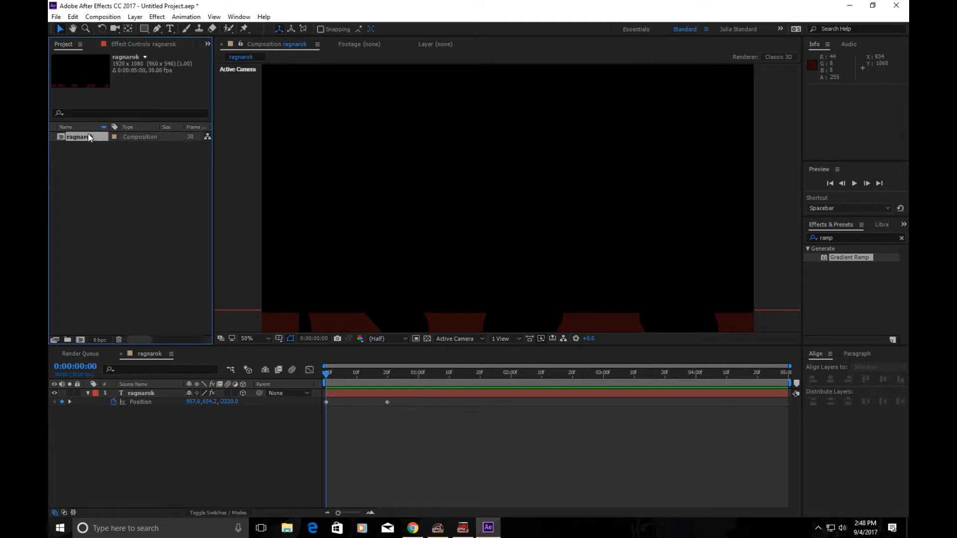
key("ctrl+d")
double_click(96, 141)
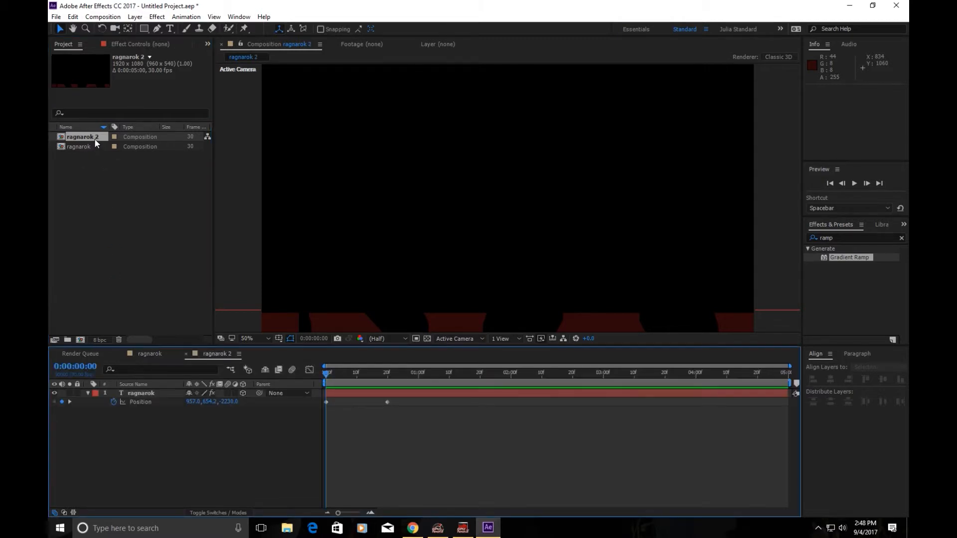
right_click(96, 141)
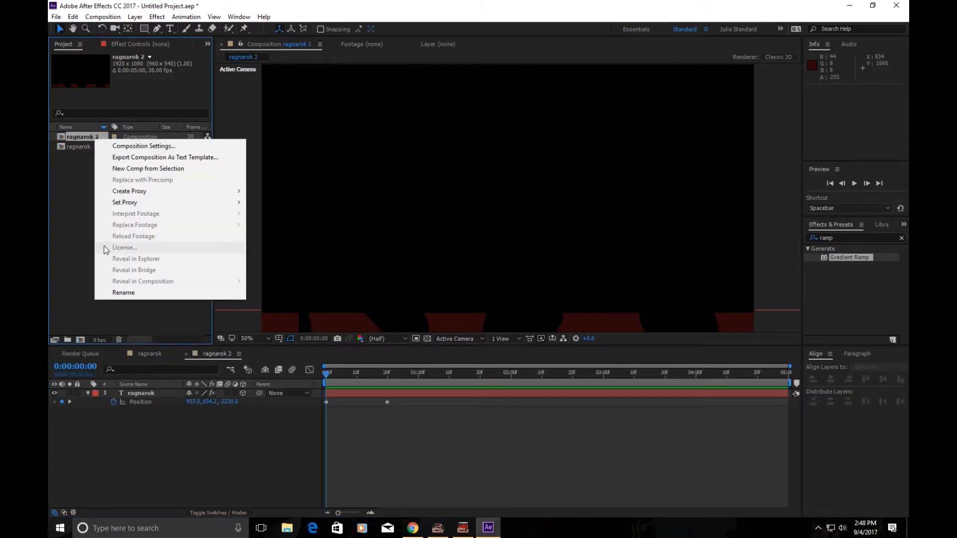
left_click(121, 291)
type("thor")
key("Return")
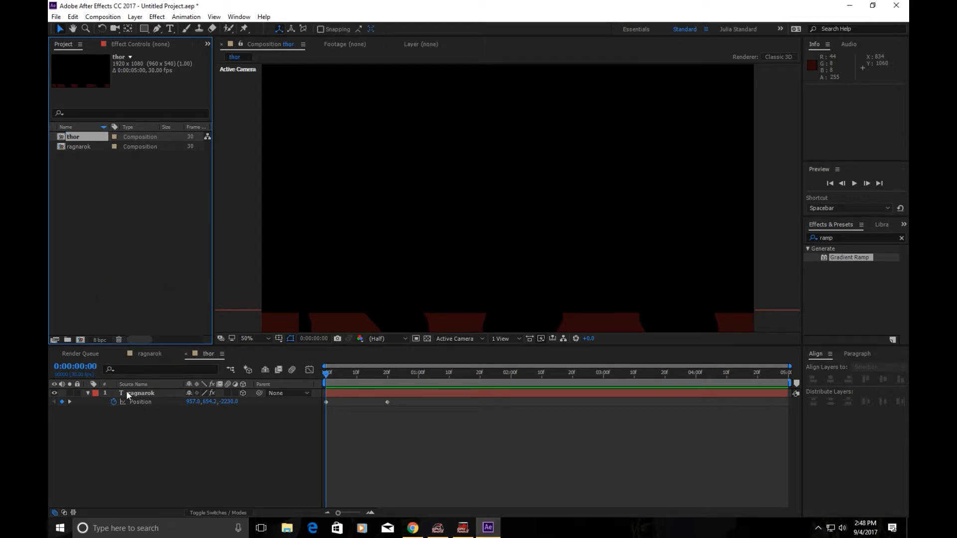
- At 0:00:00:20 in the thor composition, duplicate the ragnarok text layer and raise the copy about 128 px, to Y 432.2
left_click(384, 376)
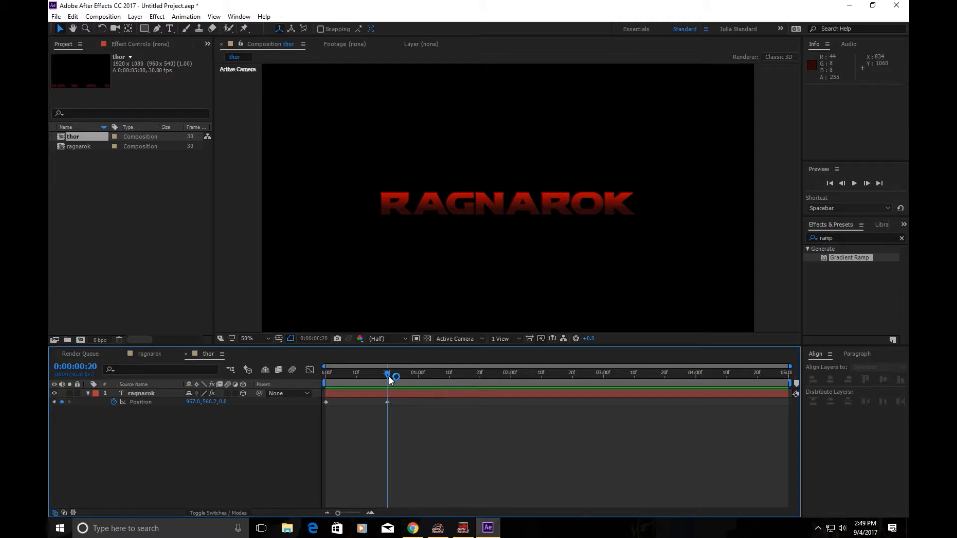
left_click(148, 393)
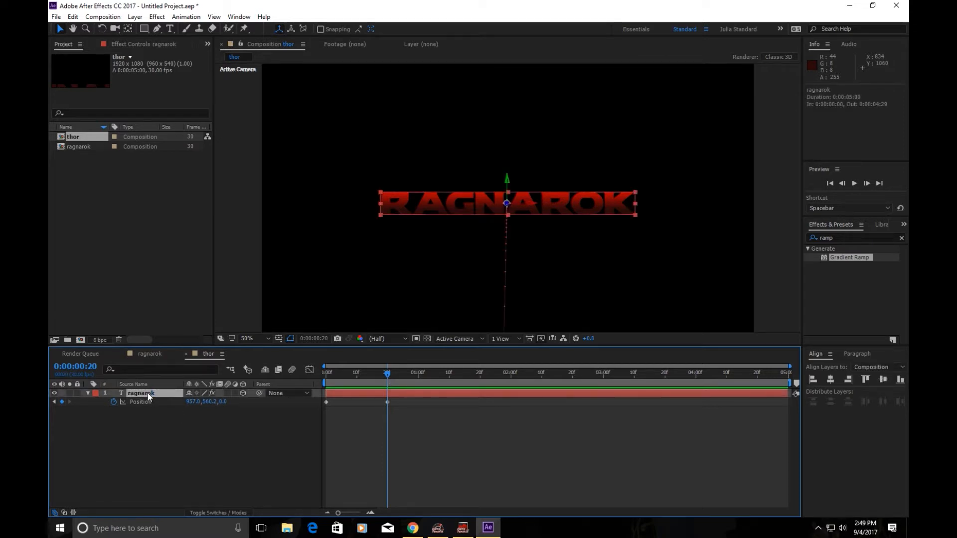
key("ctrl+d")
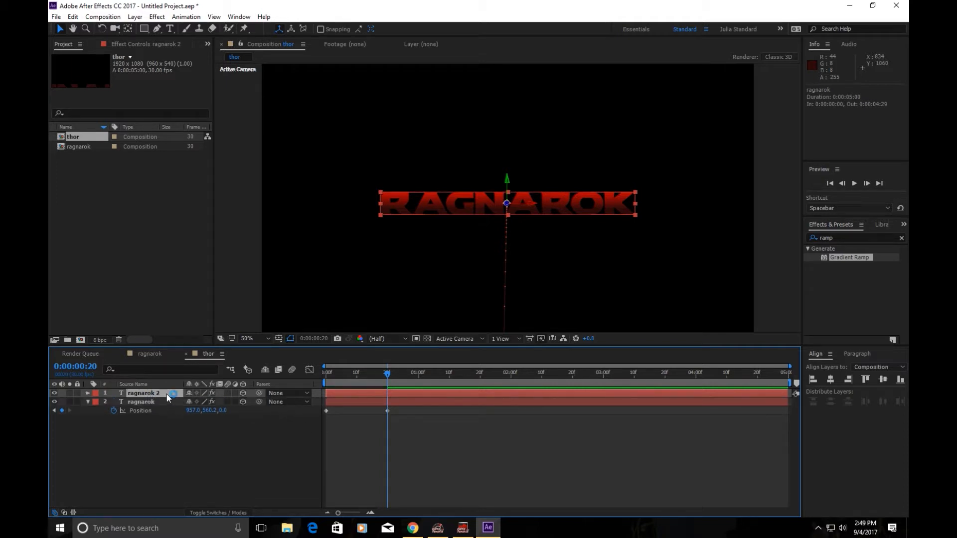
key("p")
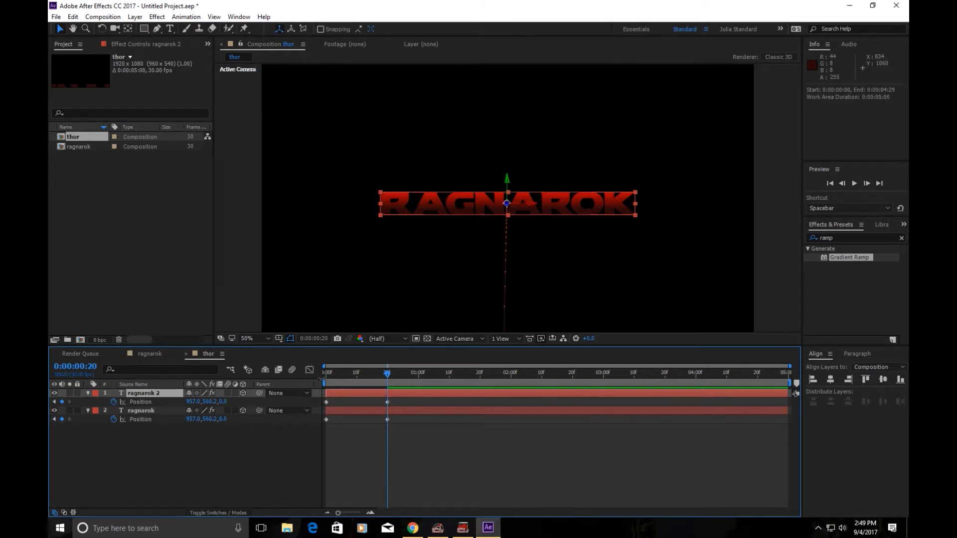
key("space")
left_click_drag(508, 182, 506, 152)
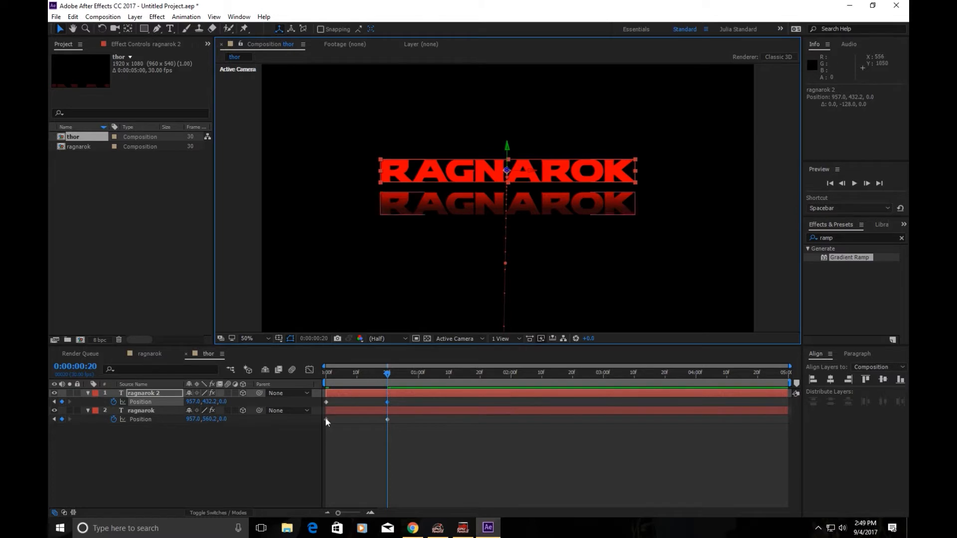
- At 0:00:00:00, set the duplicated text's Y position to 446.2 and scrub to about frame 21 to check the movement
mouse_move(327, 373)
left_mouse_down()
mouse_move(392, 375)
mouse_move(319, 381)
left_mouse_up()
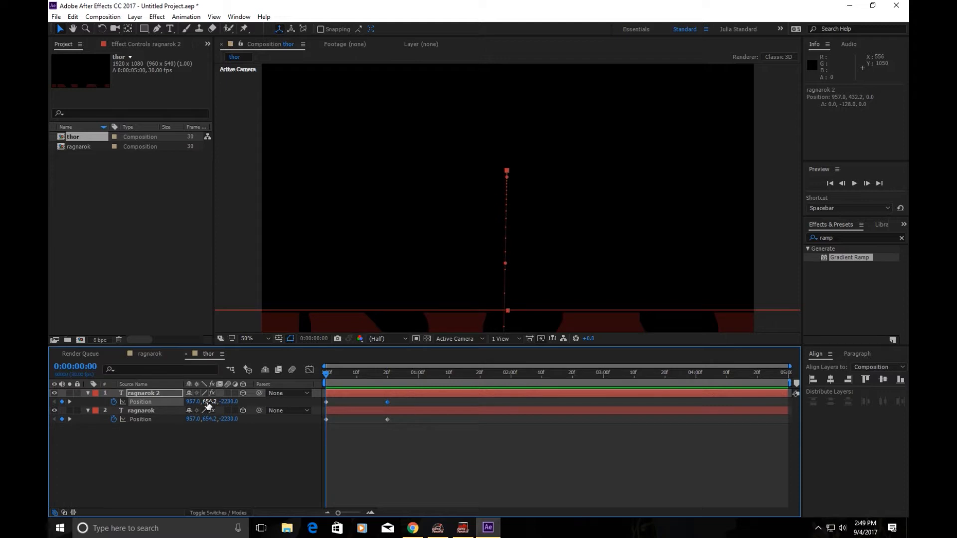
left_click(326, 401)
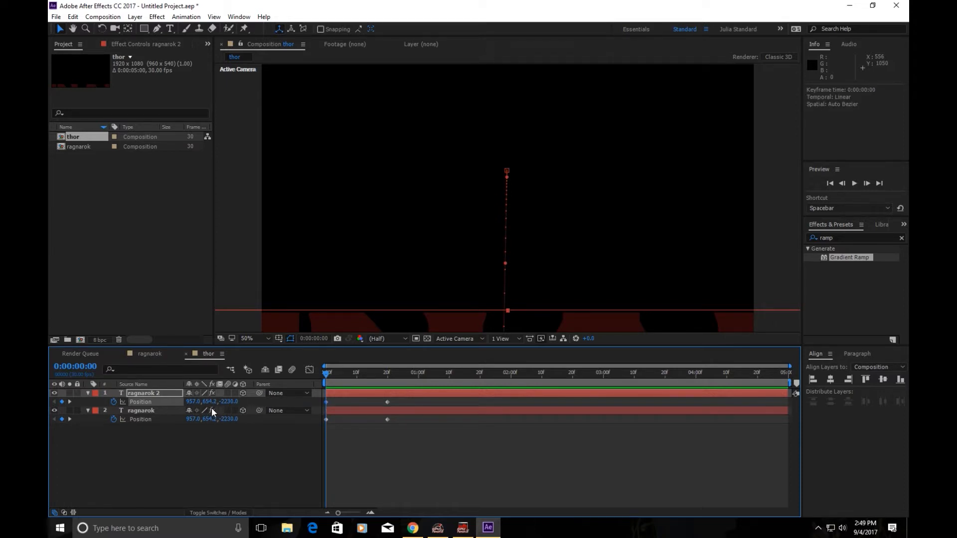
left_click_drag(211, 401, 130, 376)
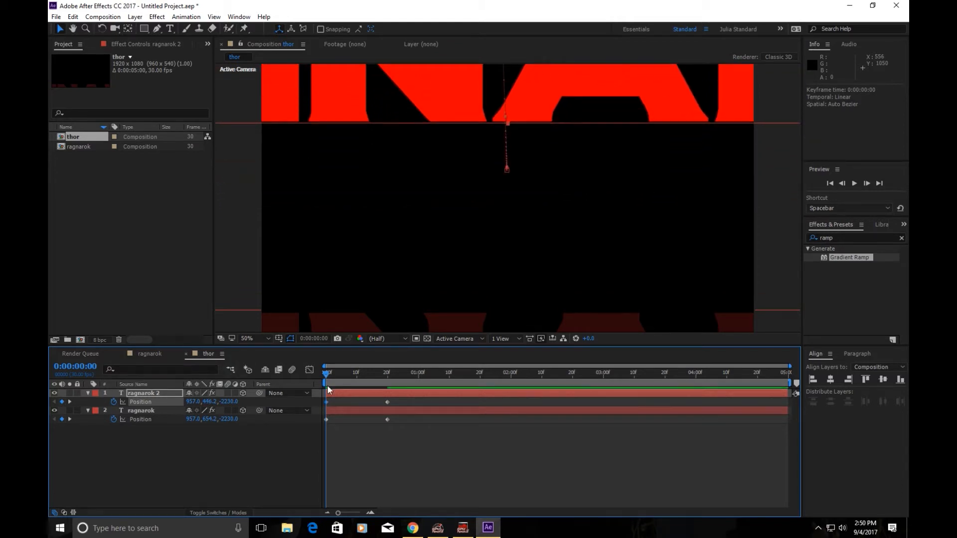
left_click_drag(326, 379, 389, 418)
- Place the end of the duplicated text's gradient ramp at its upper edge (962, 390)
left_click(340, 393)
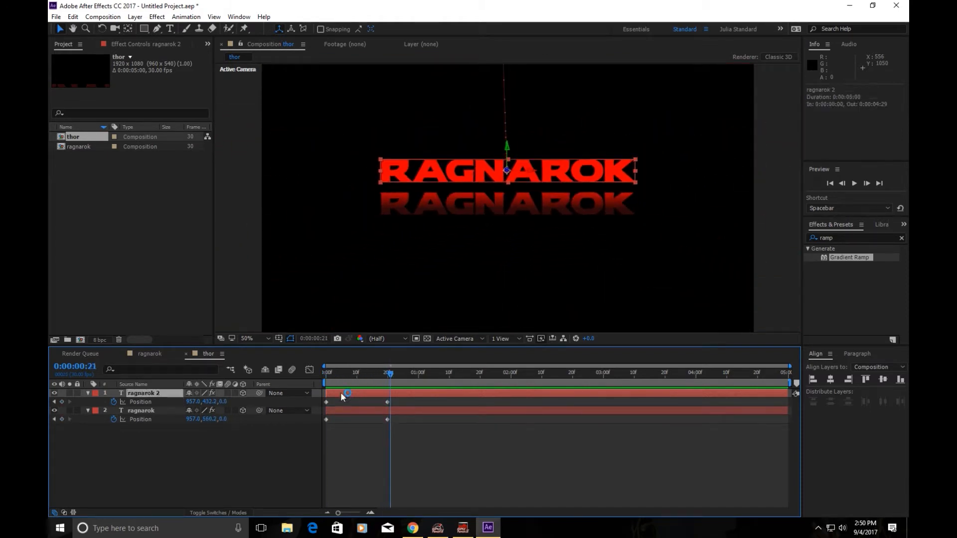
left_click(142, 45)
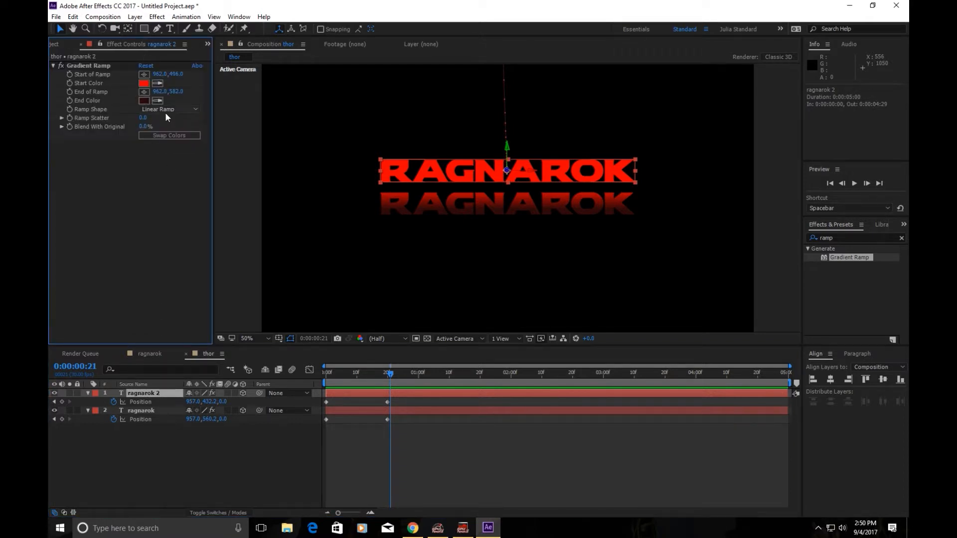
left_click(144, 92)
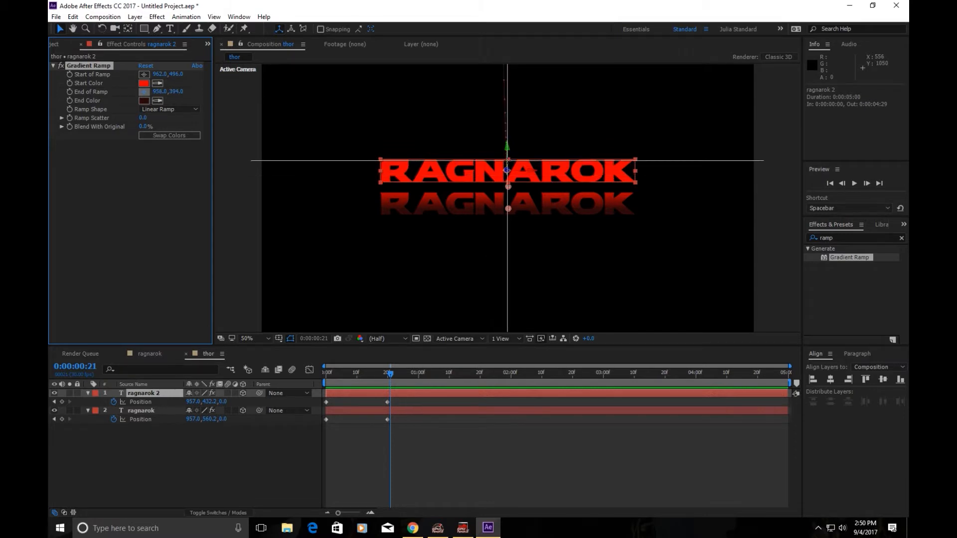
left_click(508, 159)
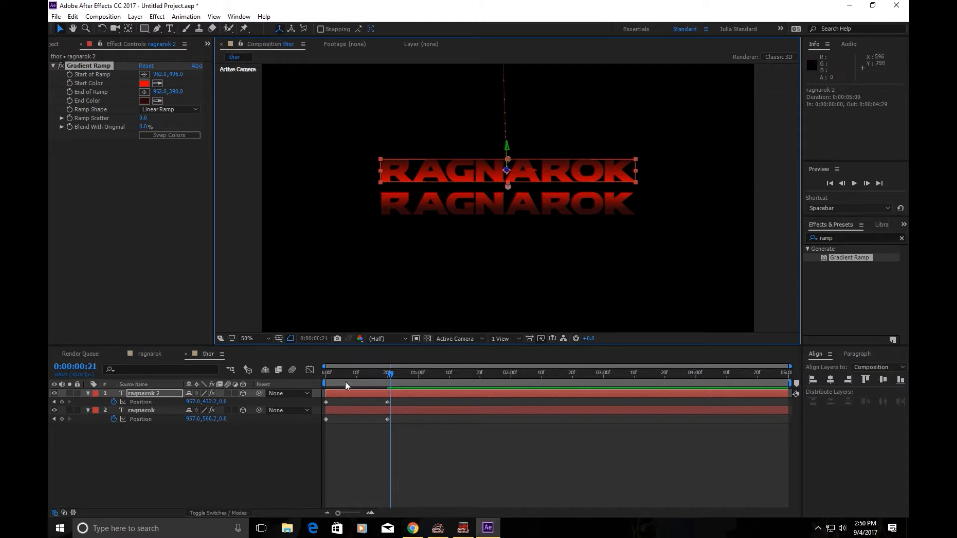
left_click(302, 476)
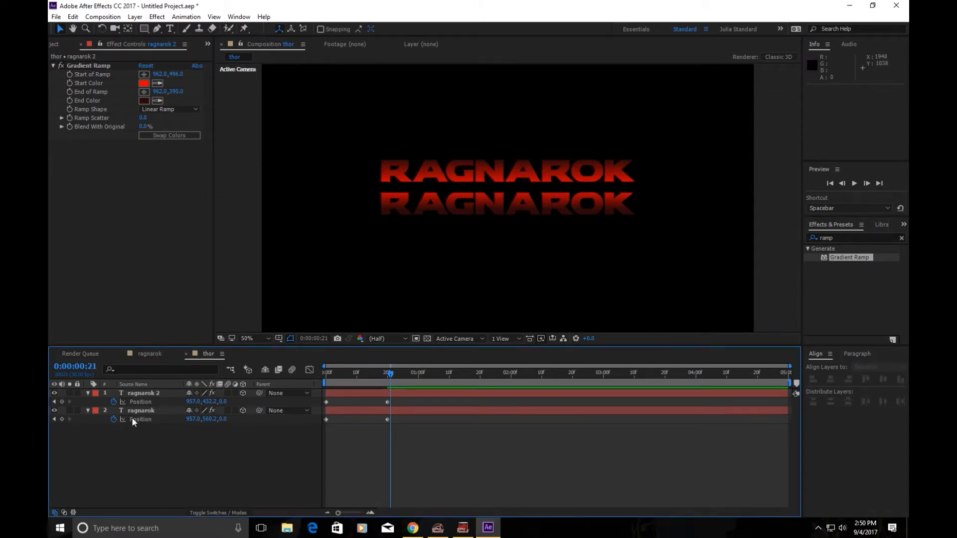
- Replace the wording of the upper RAGNAROK text with "thor"
left_click(156, 392)
key("ctrl+t")
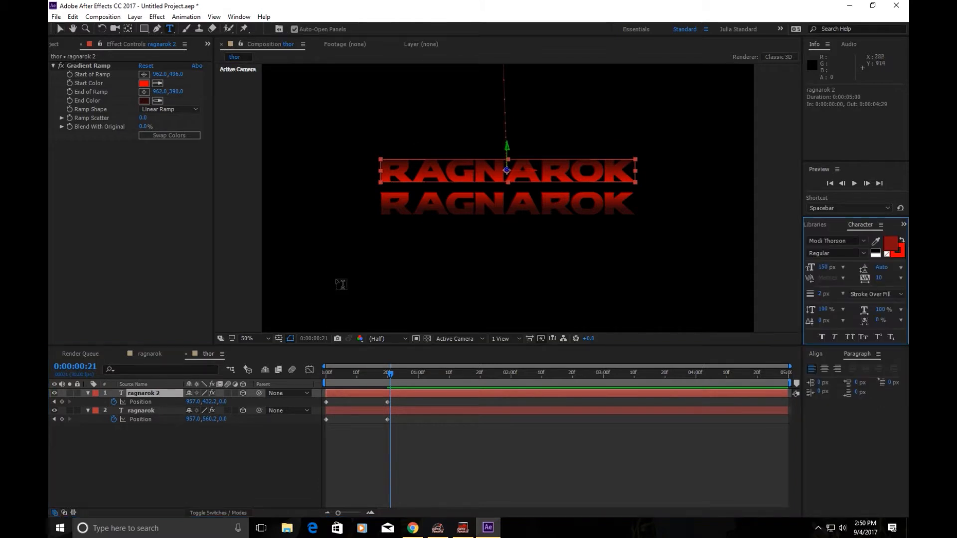
double_click(420, 163)
type("thor")
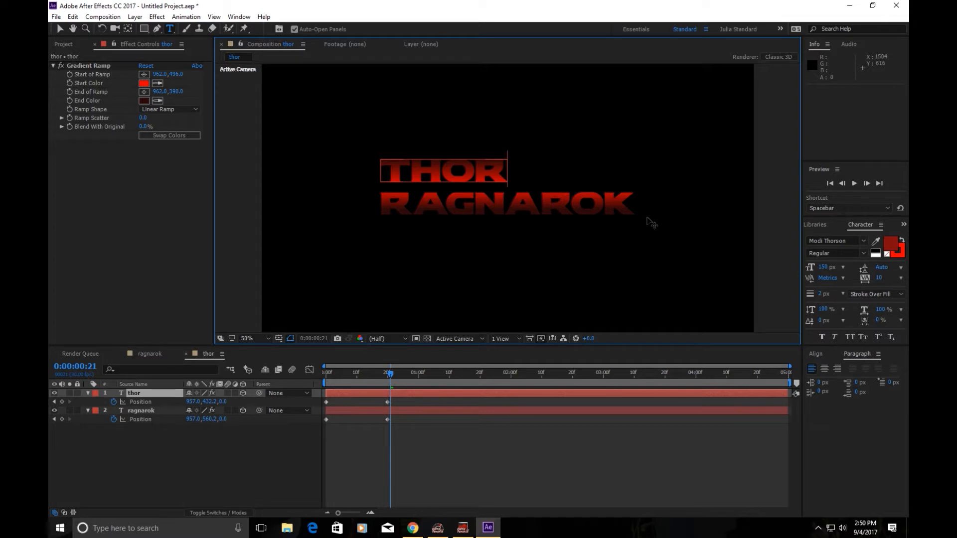
- Change the font of the whole THOR text to Dameron
key("ctrl+a")
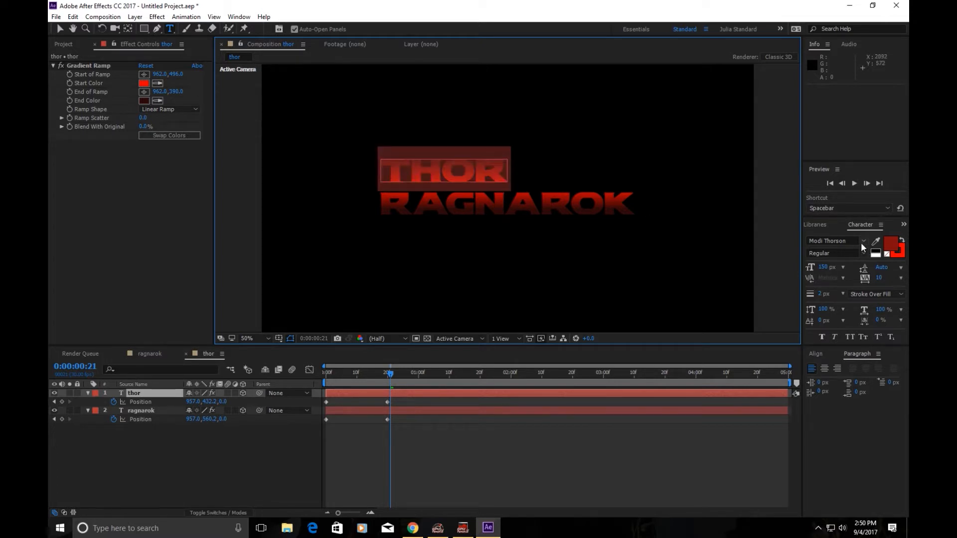
left_click(863, 241)
left_click(824, 241)
type("Dameron")
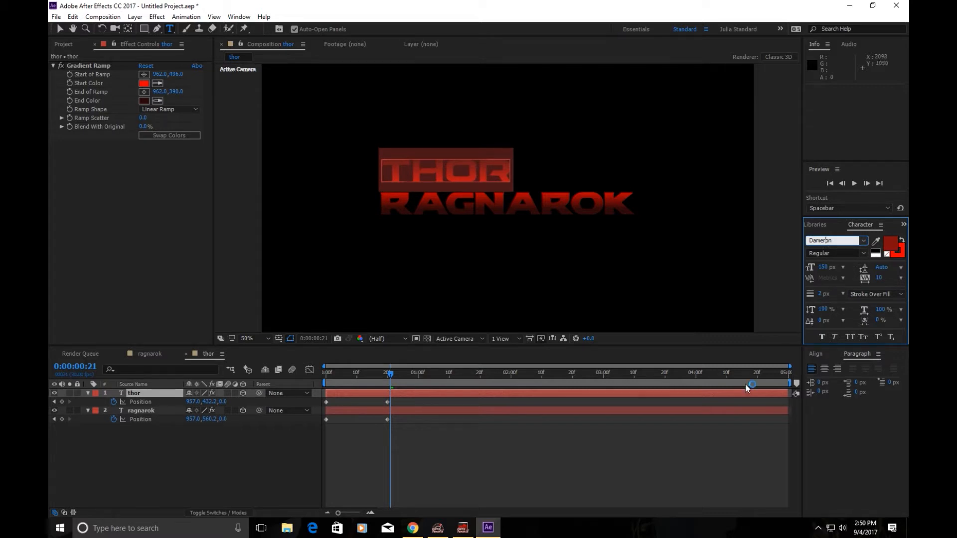
left_click(587, 463)
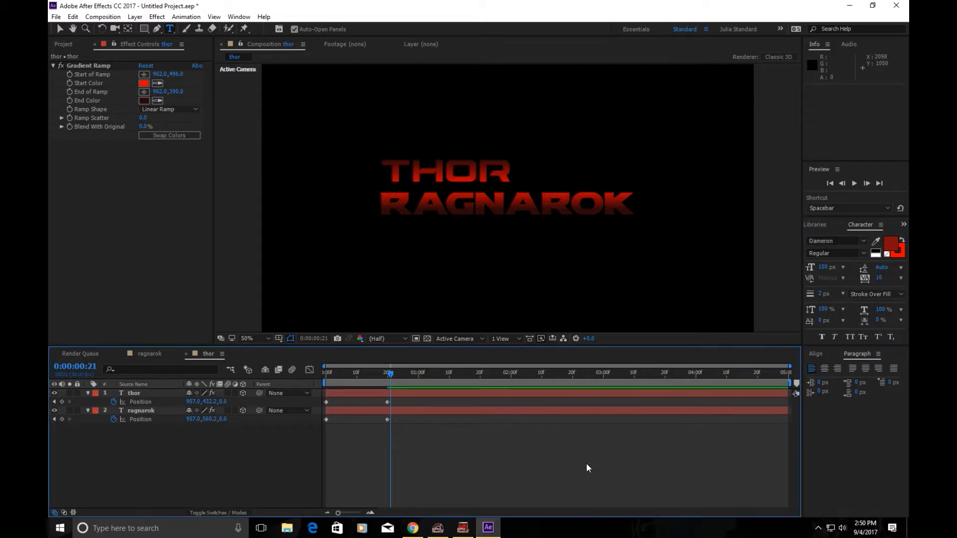
- Try center-aligning the THOR text at 0:00:00:20 and undo the alignment
left_click(135, 394)
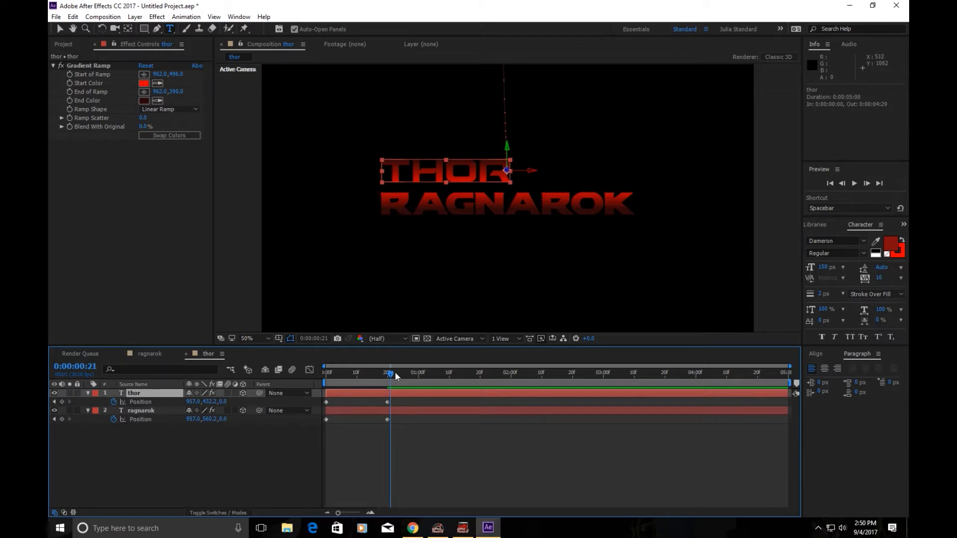
key("Return")
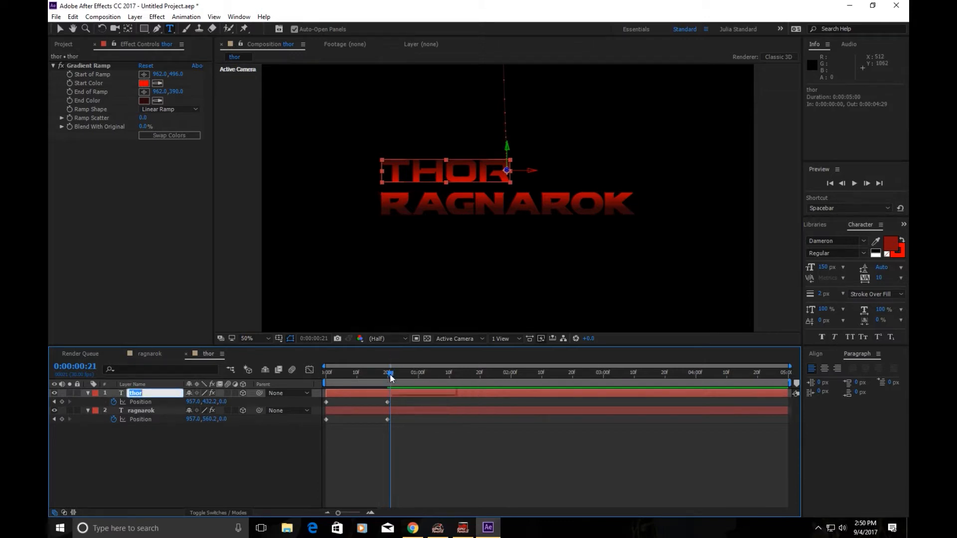
key("Return")
left_click_drag(392, 377, 391, 376)
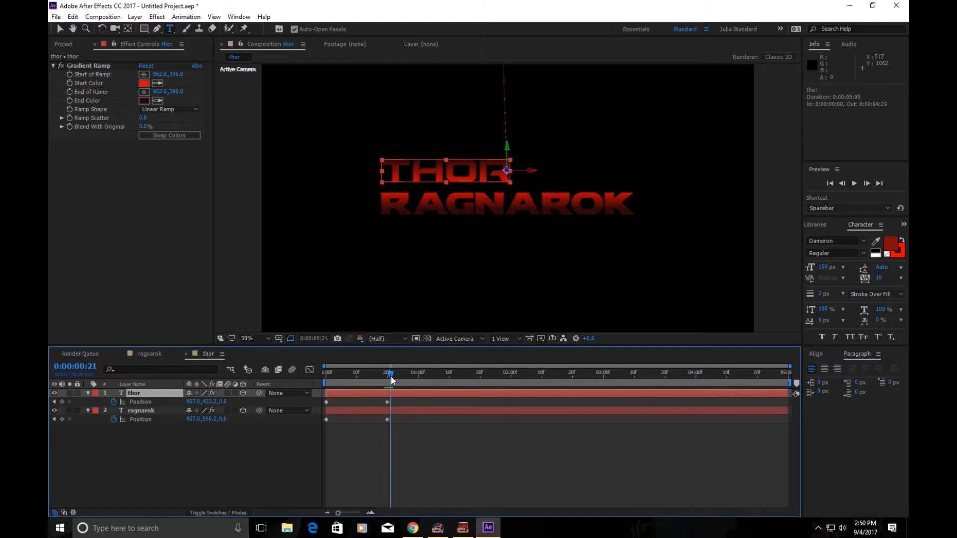
key("Return")
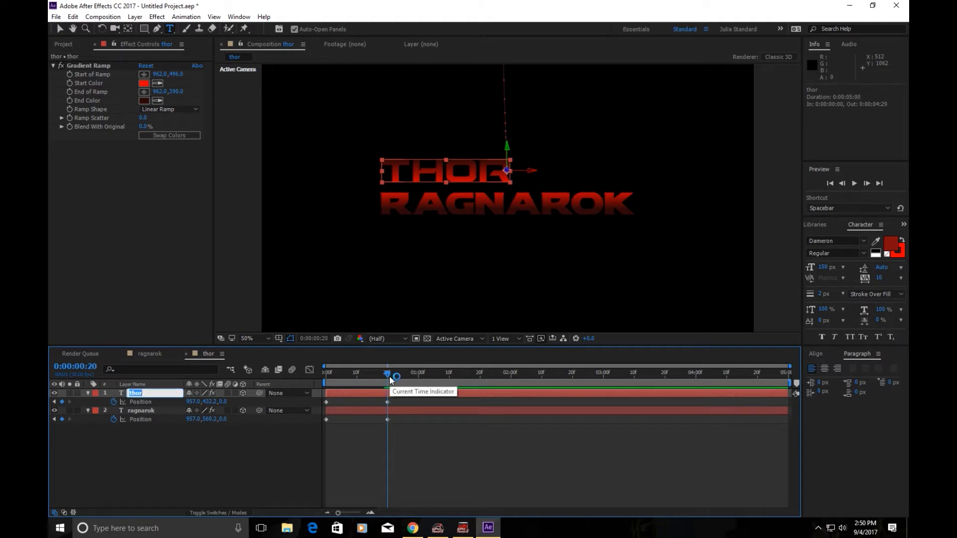
double_click(452, 192)
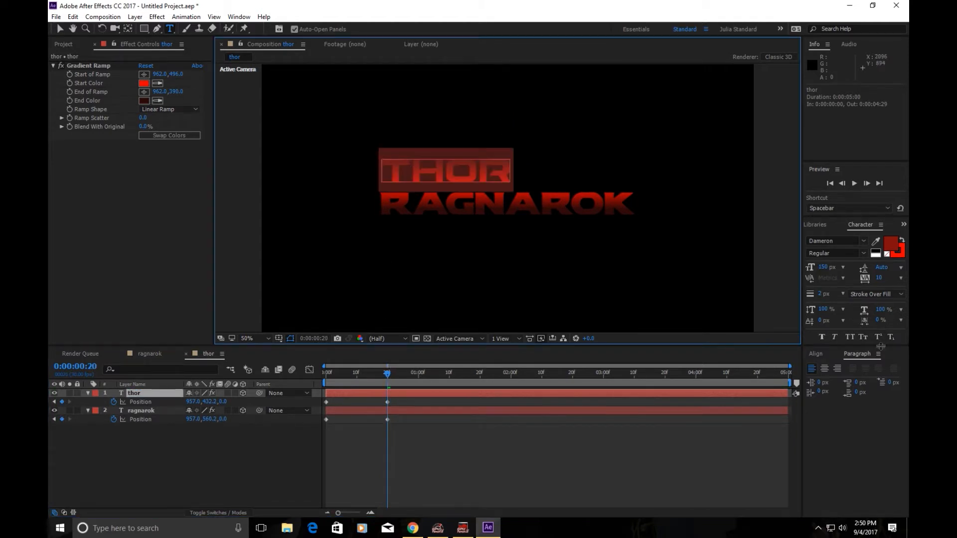
left_click(822, 370)
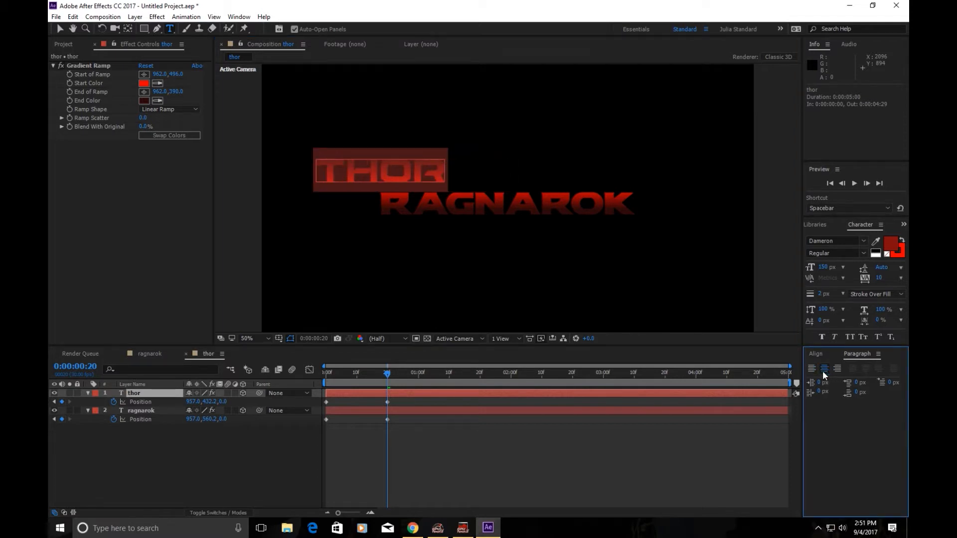
key("ctrl+z")
left_click(427, 492)
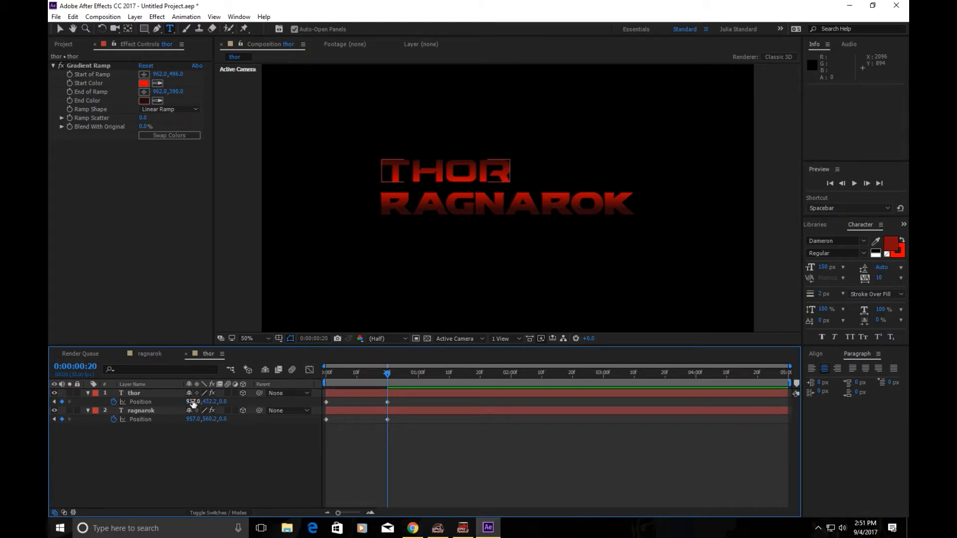
- Set the thor layer's X position to 1191 at the 0:00:00:20 keyframe and return to 0:00:00:00
left_click(388, 402)
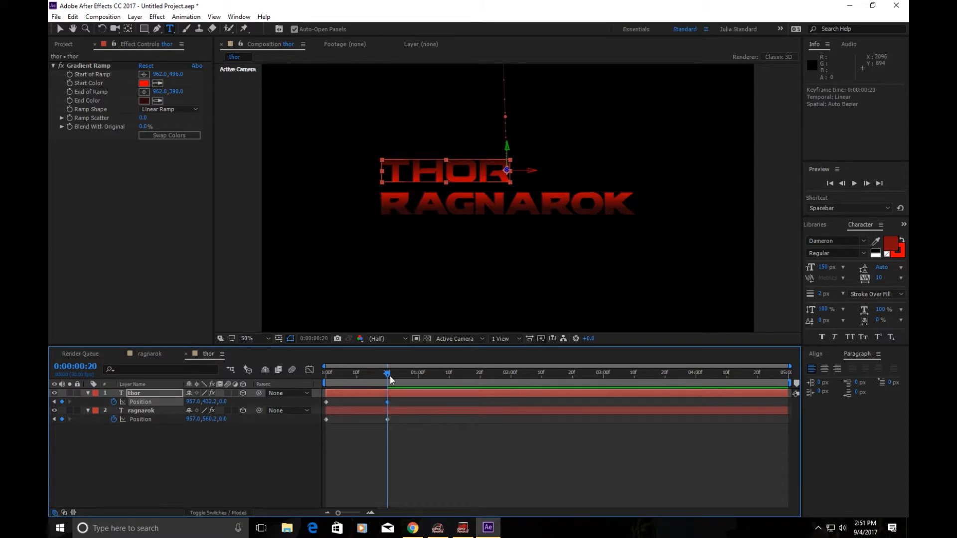
mouse_move(384, 372)
left_mouse_down()
mouse_move(369, 375)
mouse_move(381, 378)
left_mouse_up()
left_click_drag(188, 402, 317, 416)
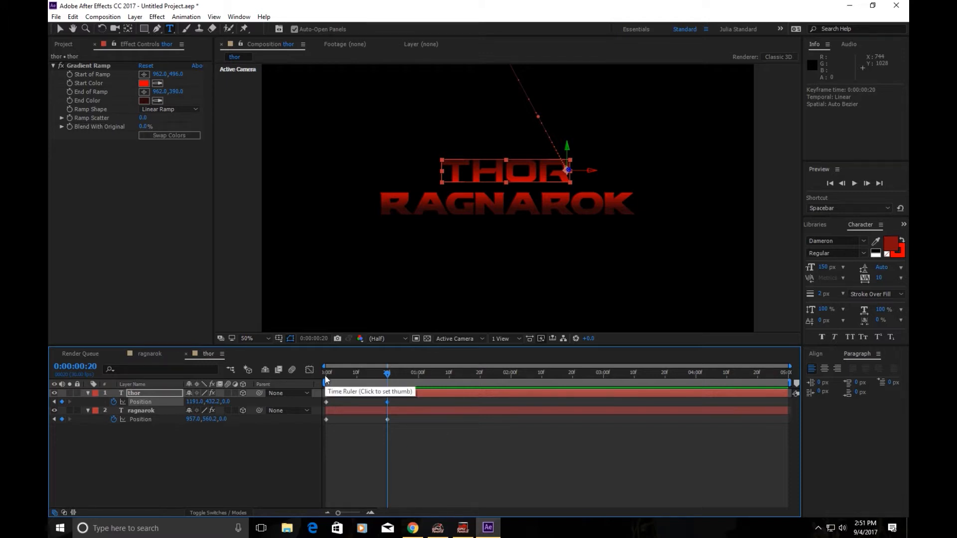
left_click(325, 379)
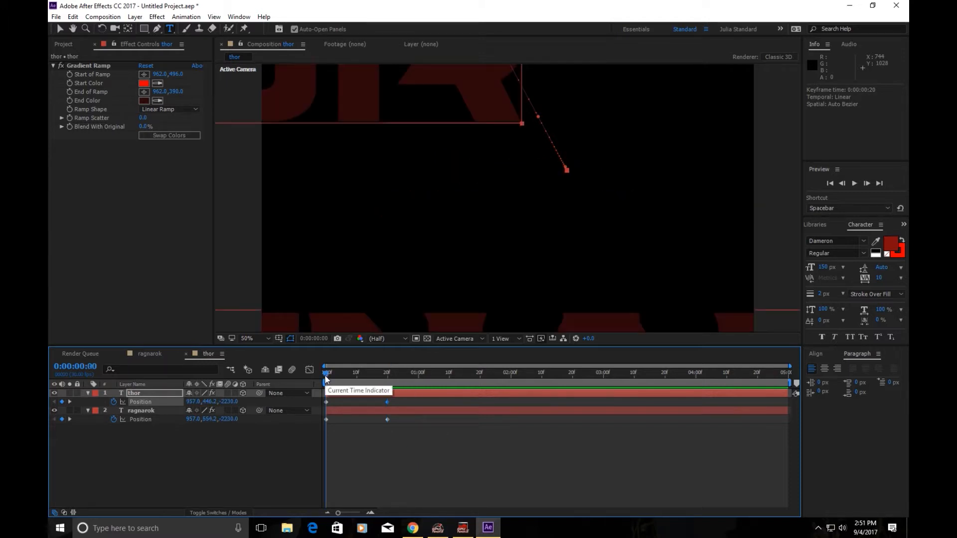
- Set the thor layer's X position to 1136 at the 0:00:00:00 keyframe and preview the fly-in
left_click(326, 401)
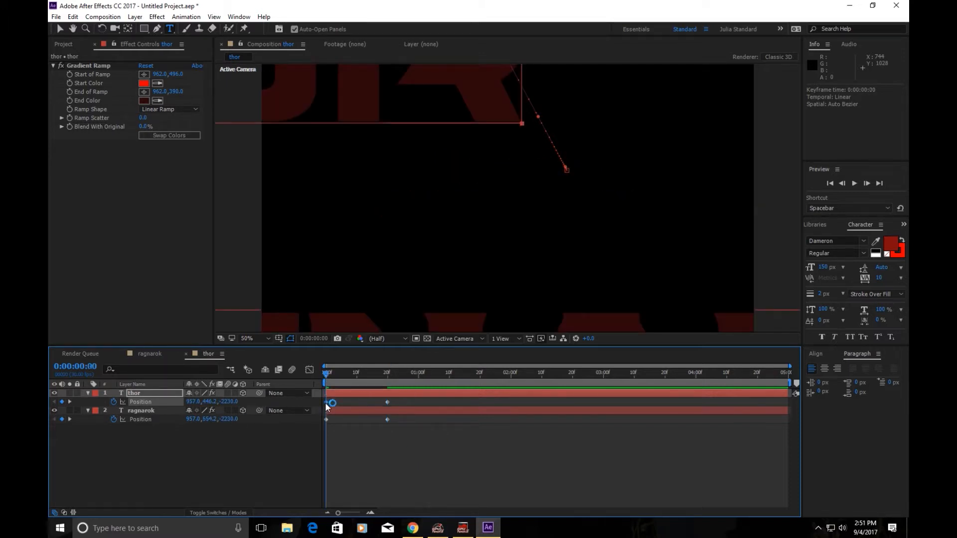
left_click_drag(189, 402, 283, 410)
left_click_drag(266, 409, 280, 403)
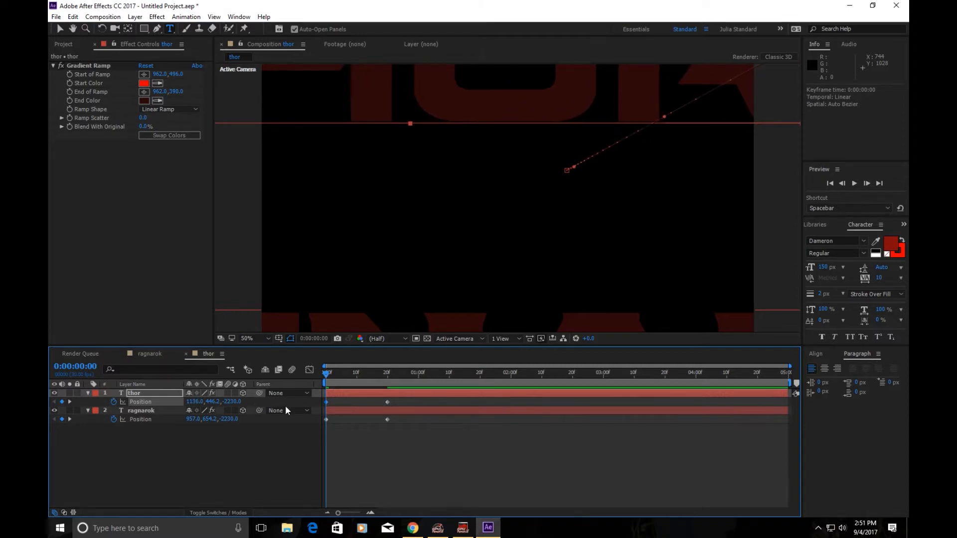
left_click_drag(327, 374, 390, 390)
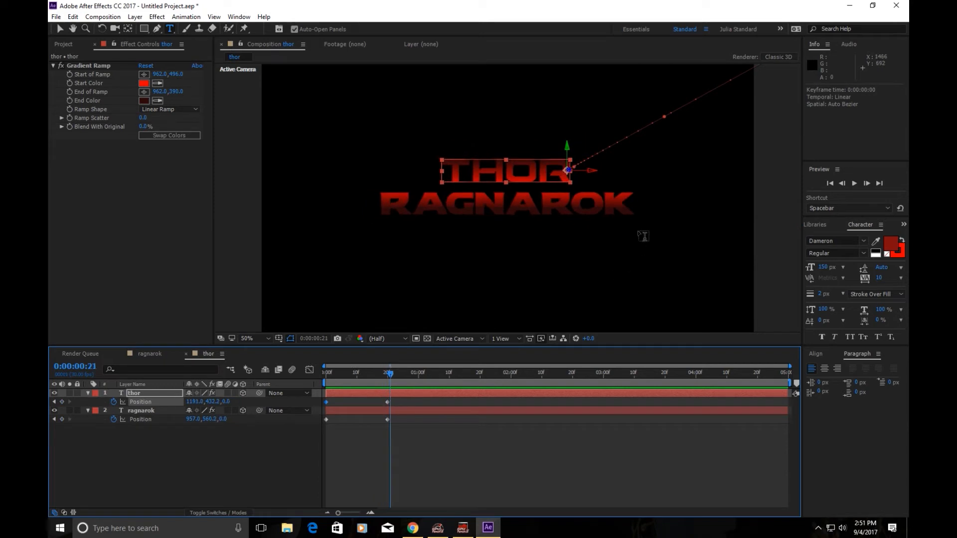
mouse_move(325, 380)
left_mouse_down()
mouse_move(317, 379)
mouse_move(334, 379)
left_mouse_up()
- Delete the thor layer's Position keyframes and set its Z position to 0 at 0:00:00:20
mouse_move(399, 404)
left_mouse_down()
mouse_move(315, 404)
mouse_move(387, 393)
left_mouse_up()
key("Delete")
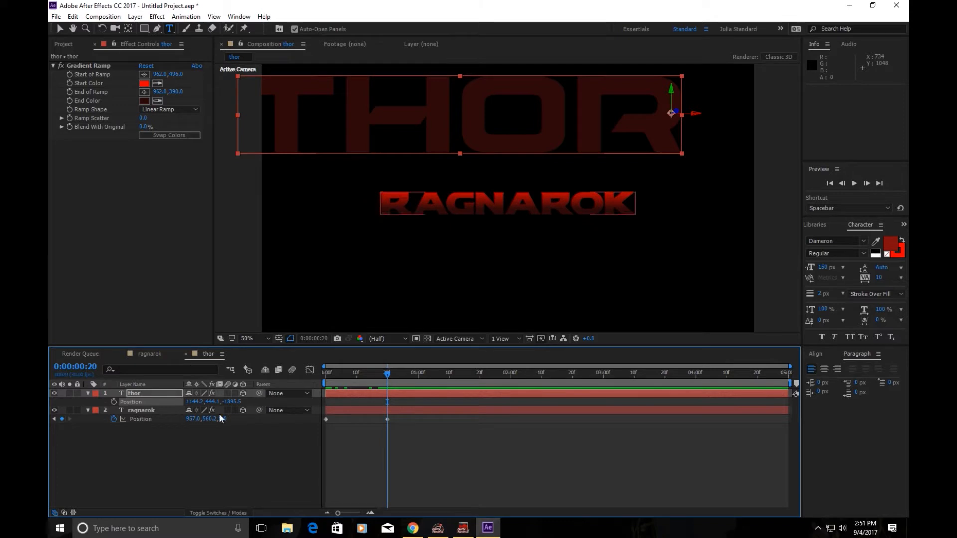
left_click(232, 402)
type("0")
key("Return")
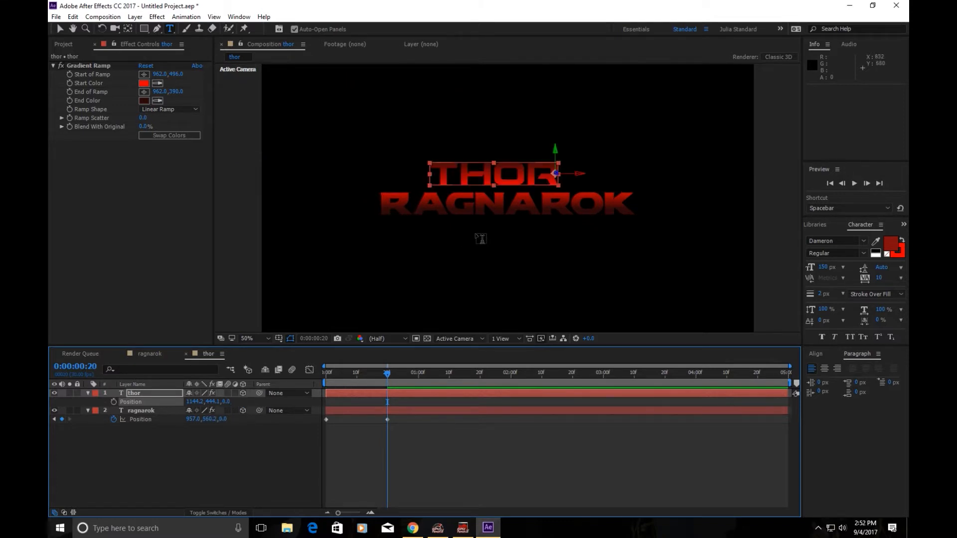
- Center the thor layer's anchor point on its text and set its position to X 955.2, Y 411.1
left_click(128, 28)
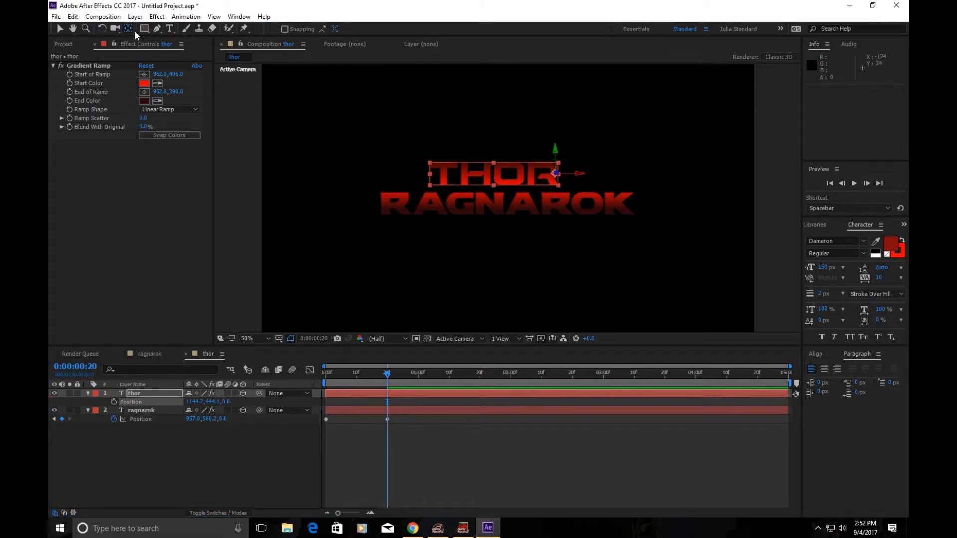
left_click_drag(556, 174, 494, 175)
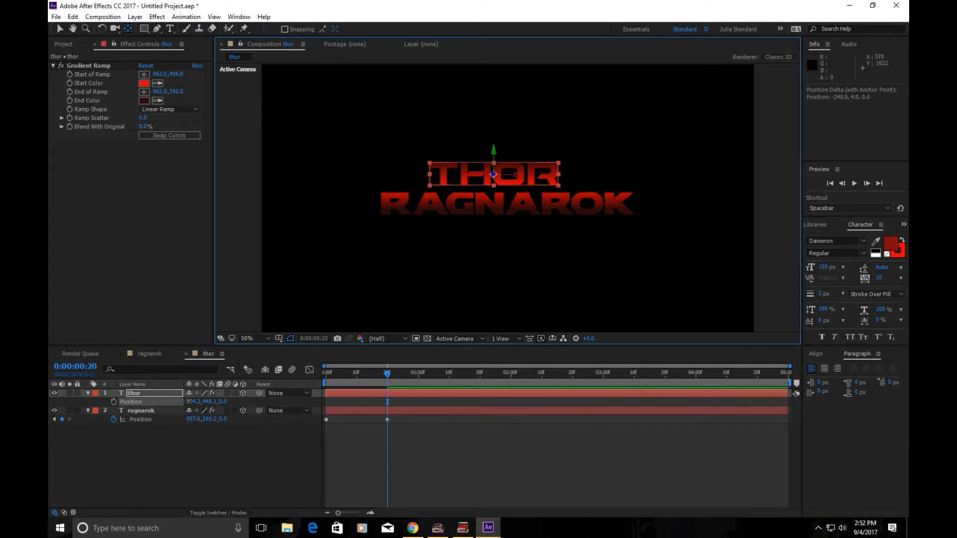
left_click_drag(190, 401, 212, 398)
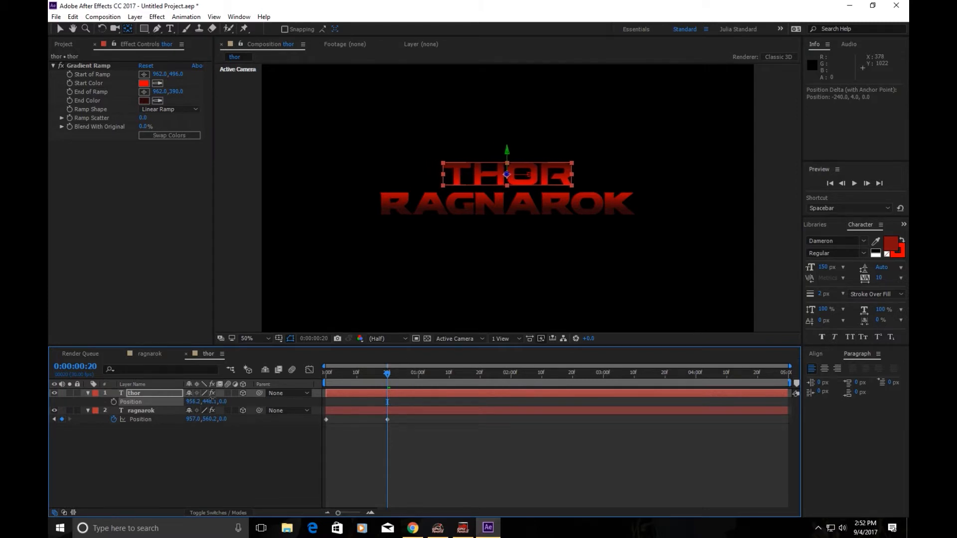
left_click_drag(212, 399, 216, 398)
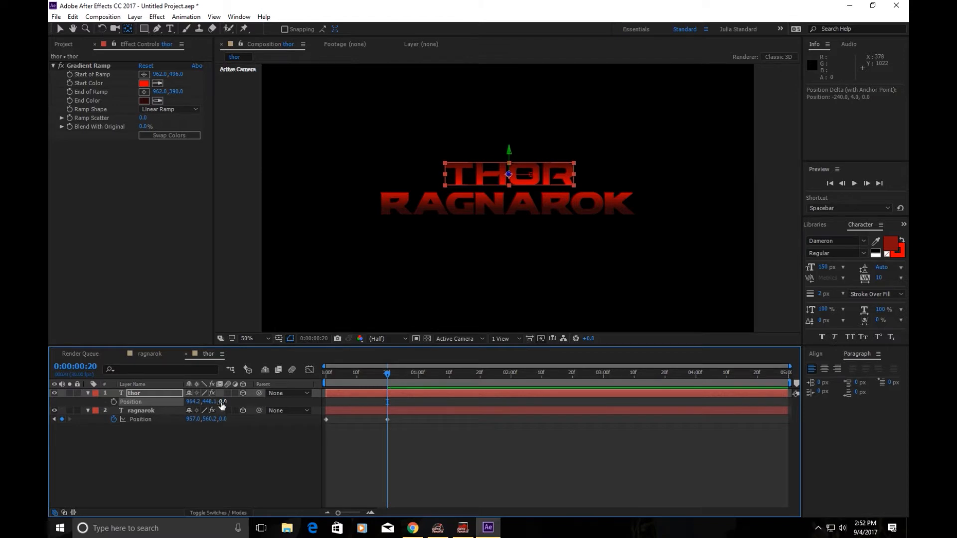
left_click_drag(205, 402, 187, 403)
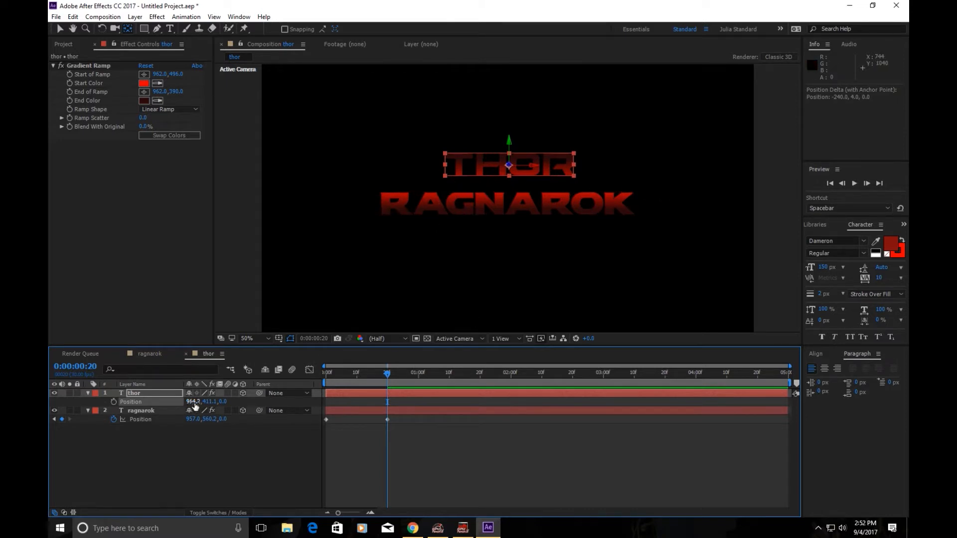
left_click_drag(190, 402, 185, 402)
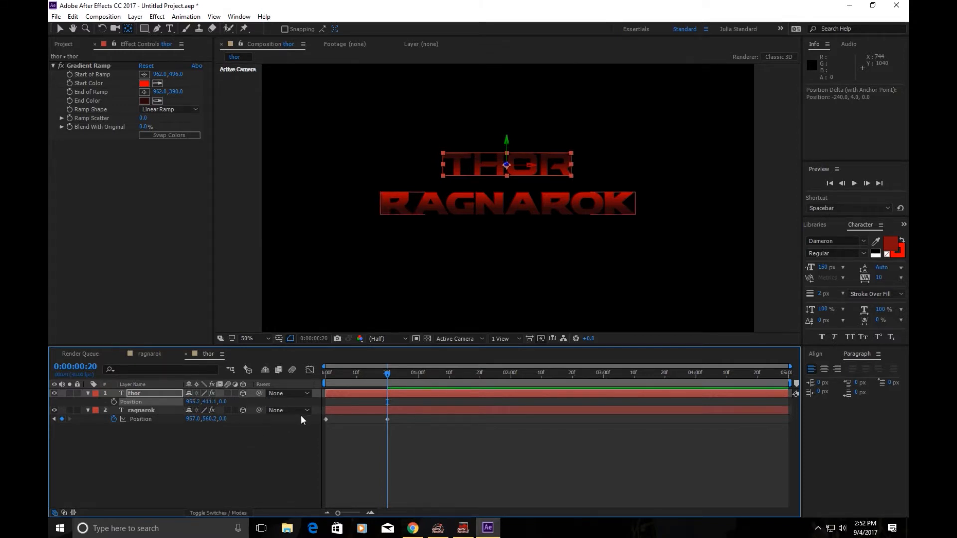
- Keyframe the thor layer's Position at 0:00:00:20, then at 0:00:00:00 set Z to -2230 and Y to about 429
left_click(113, 403)
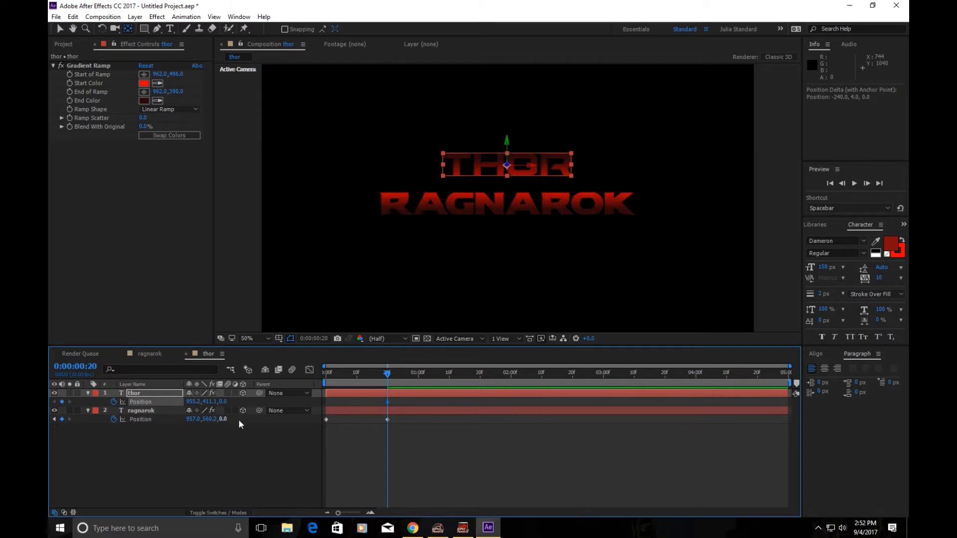
left_click(324, 380)
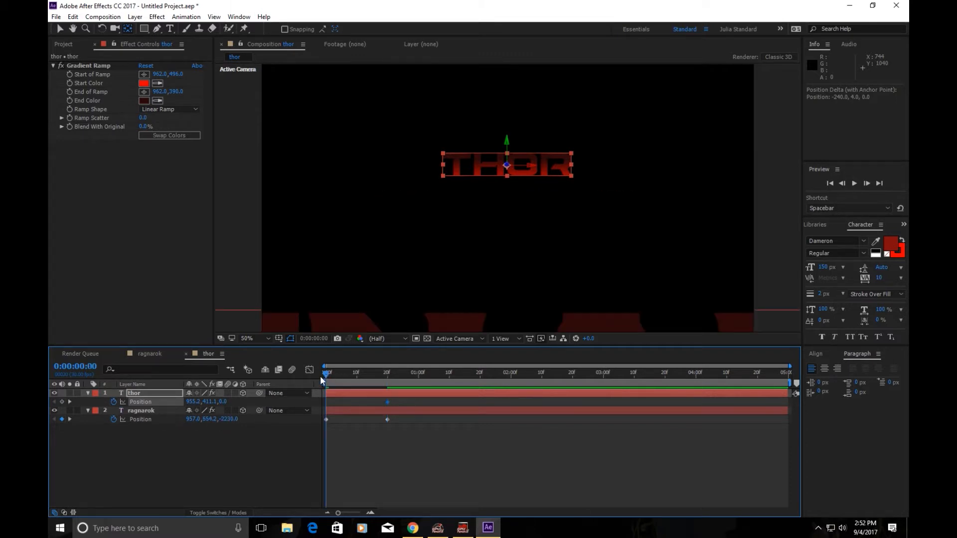
left_click(224, 402)
type("-2230")
key("Return")
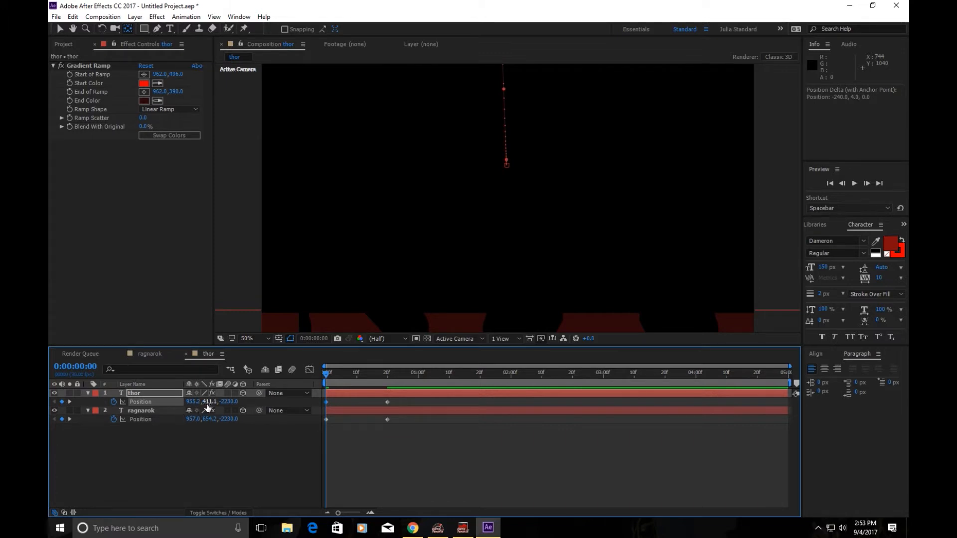
left_click_drag(208, 407, 213, 407)
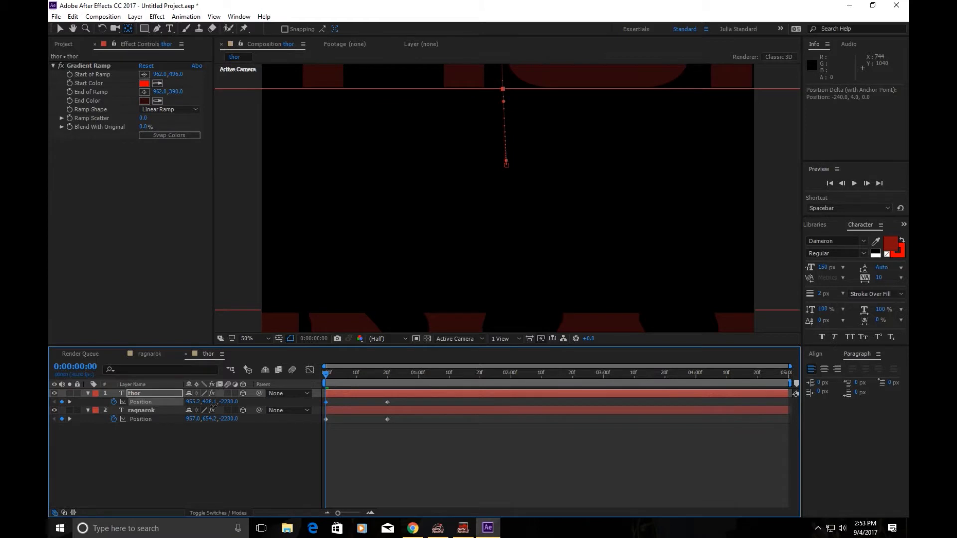
left_click_drag(324, 378, 402, 400)
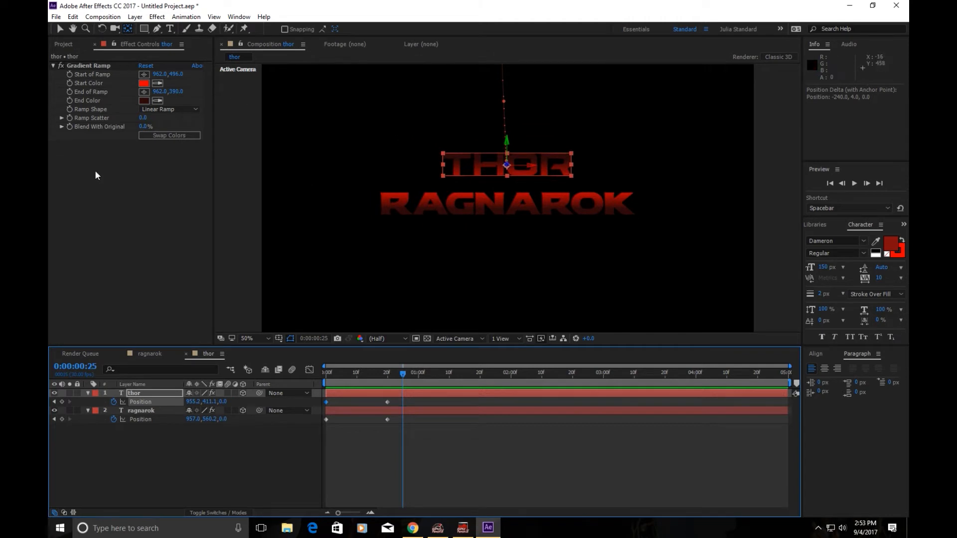
- Place the THOR gradient's End of Ramp at 958, 358 on the upper edge of the text and preview the animation
left_click(142, 92)
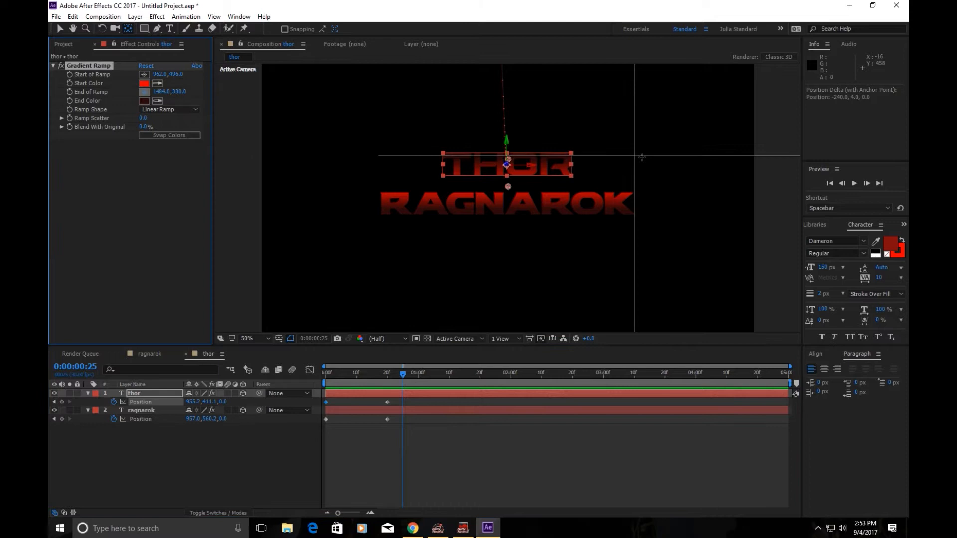
left_click(506, 151)
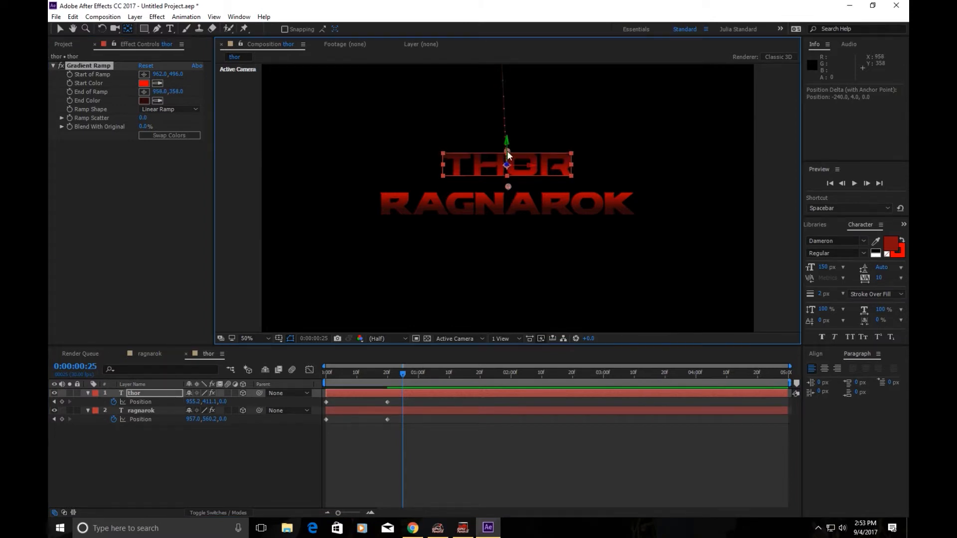
left_click(199, 498)
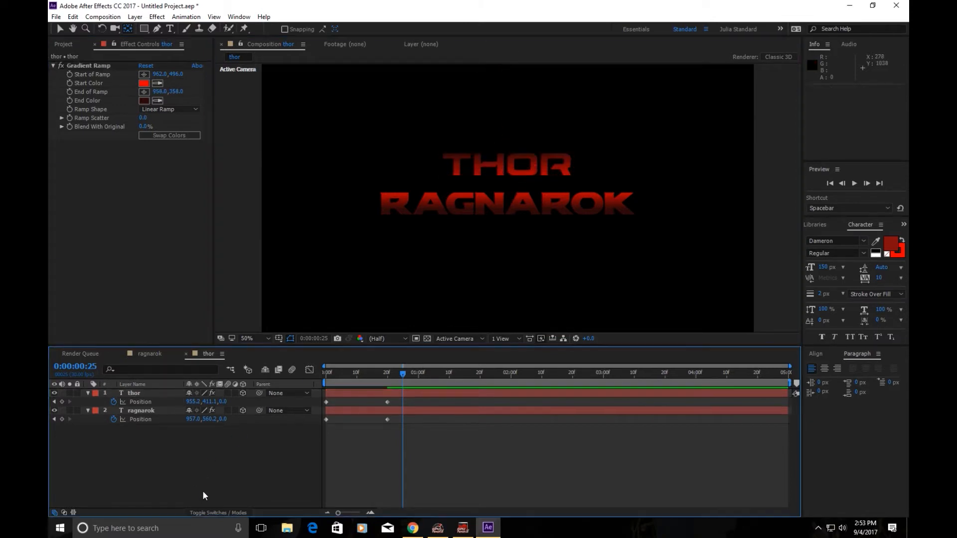
left_click_drag(326, 374, 403, 416)
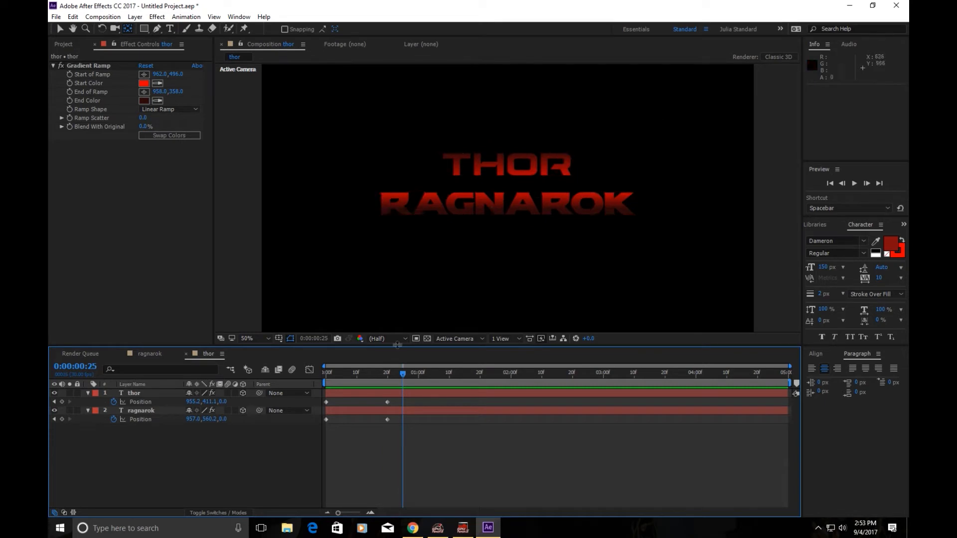
- Delete the ragnarok layer from the thor composition and preview the remaining THOR animation
left_click(136, 409)
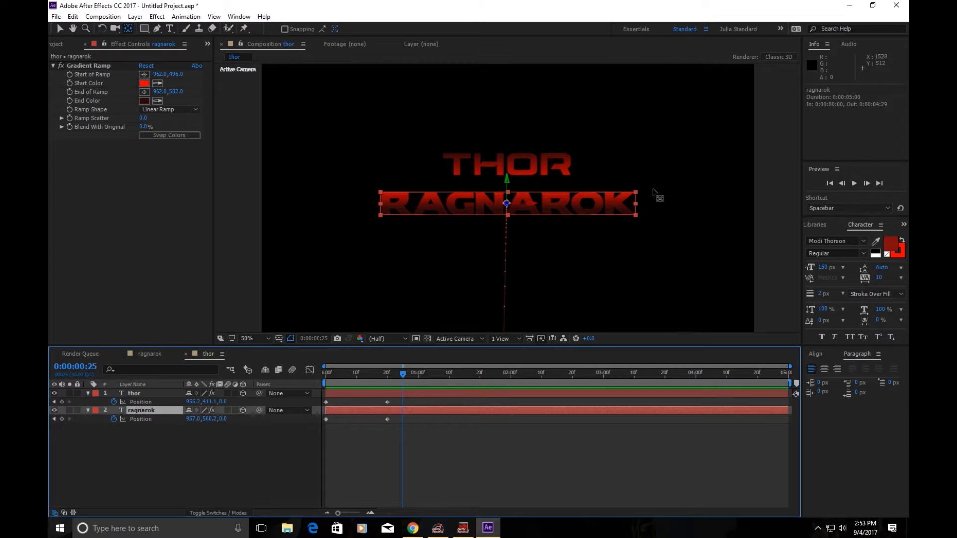
key("Delete")
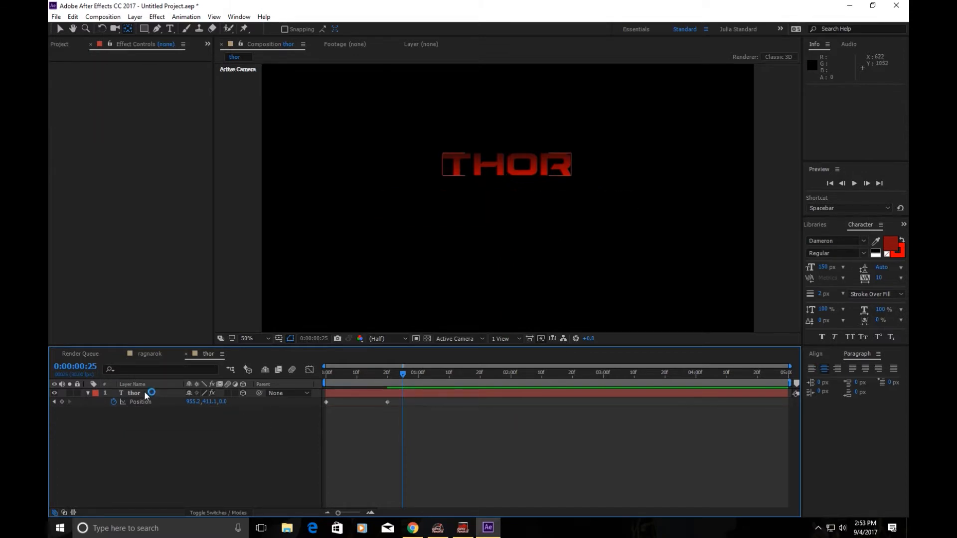
left_click(64, 44)
left_click_drag(73, 146, 427, 247)
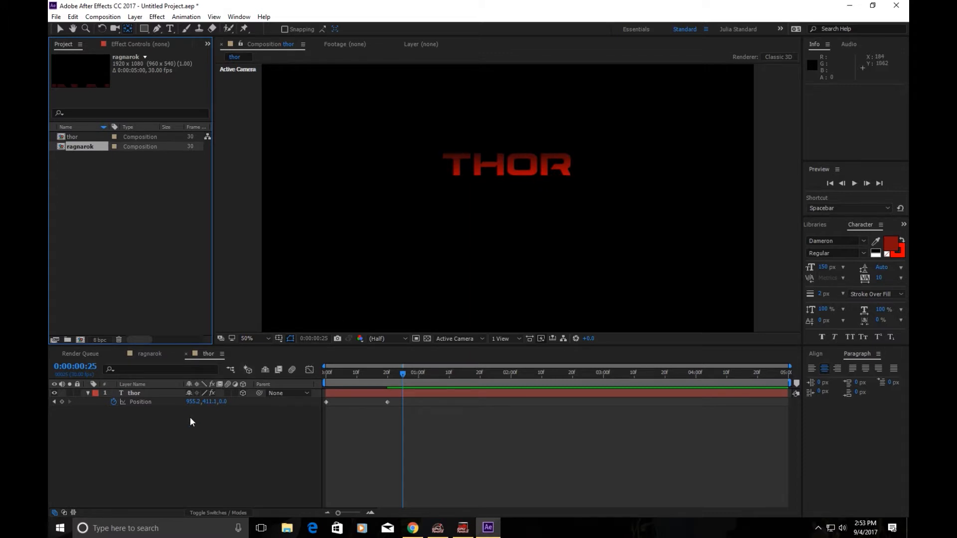
left_click_drag(325, 376, 414, 410)
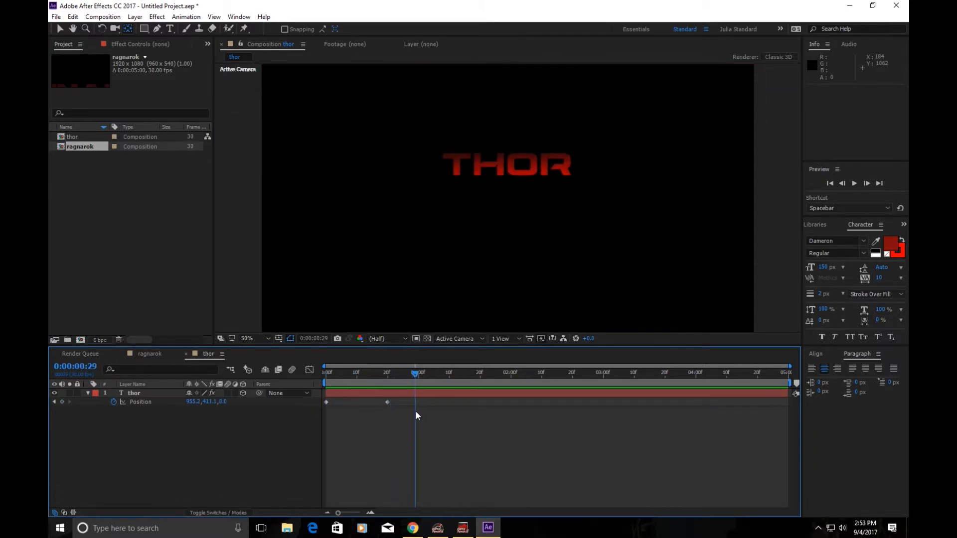
mouse_move(416, 412)
left_mouse_down()
mouse_move(387, 378)
mouse_move(348, 402)
mouse_move(399, 412)
left_mouse_up()
- Split the thor layer at 0:00:00:19 and extend the first segment's end by two frames
left_click(139, 392)
left_click_drag(324, 375, 390, 391)
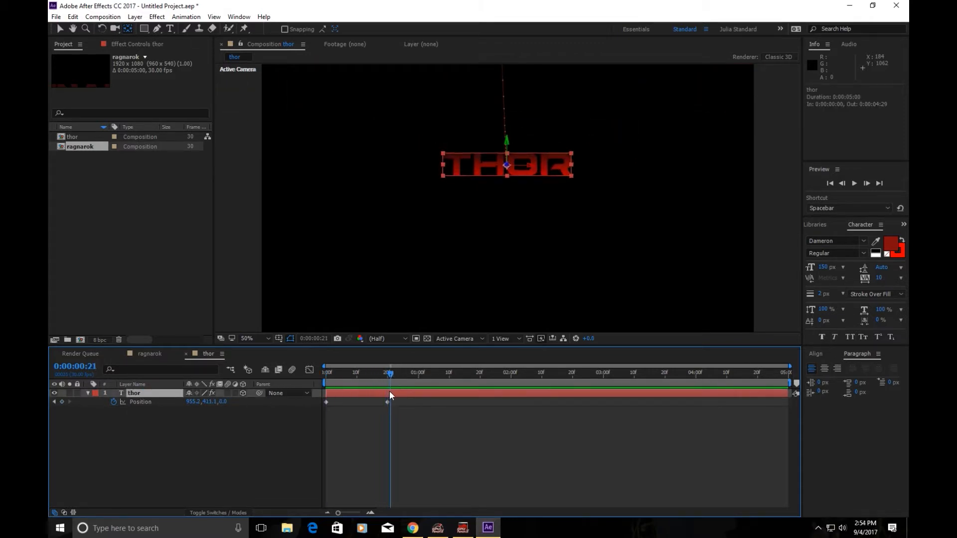
mouse_move(392, 397)
left_mouse_down()
mouse_move(368, 402)
mouse_move(383, 402)
left_mouse_up()
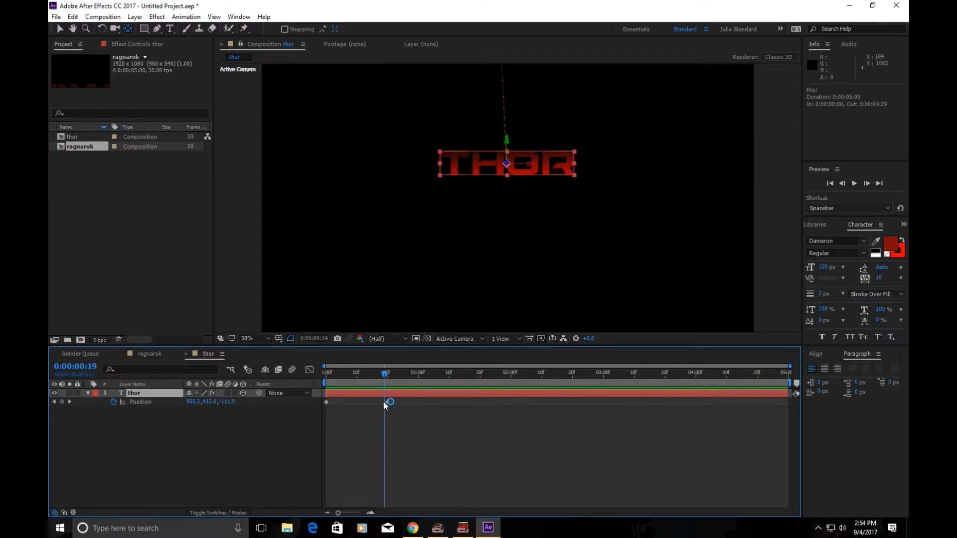
key("ctrl+shift+d")
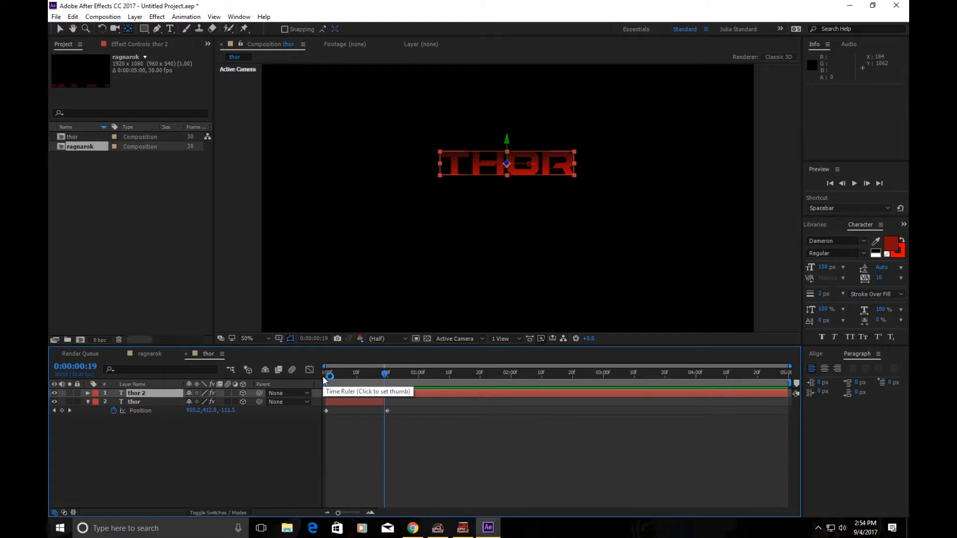
left_click_drag(385, 404, 390, 401)
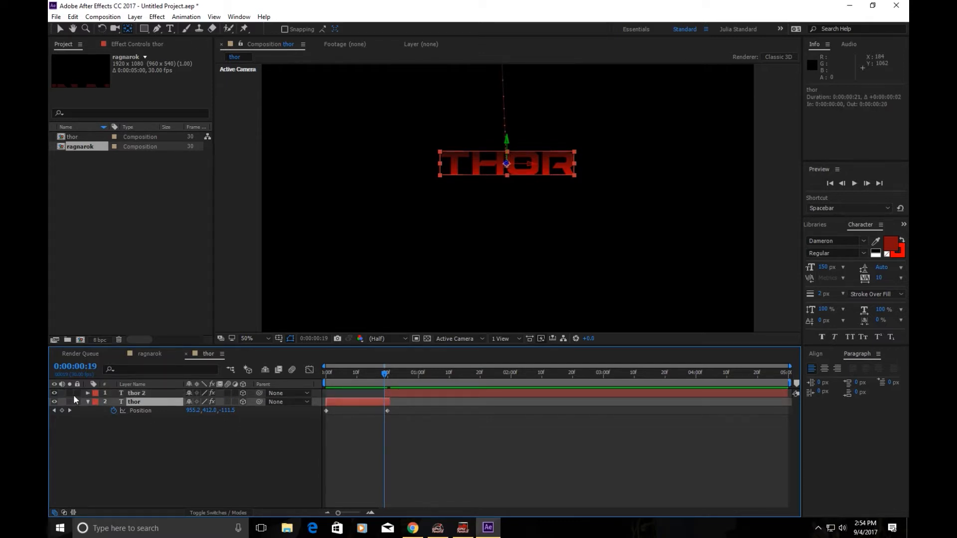
- Remove the fill color from the first thor segment, leaving only its red stroke, and preview the fly-in up to 0:00:00:19
left_click(139, 393)
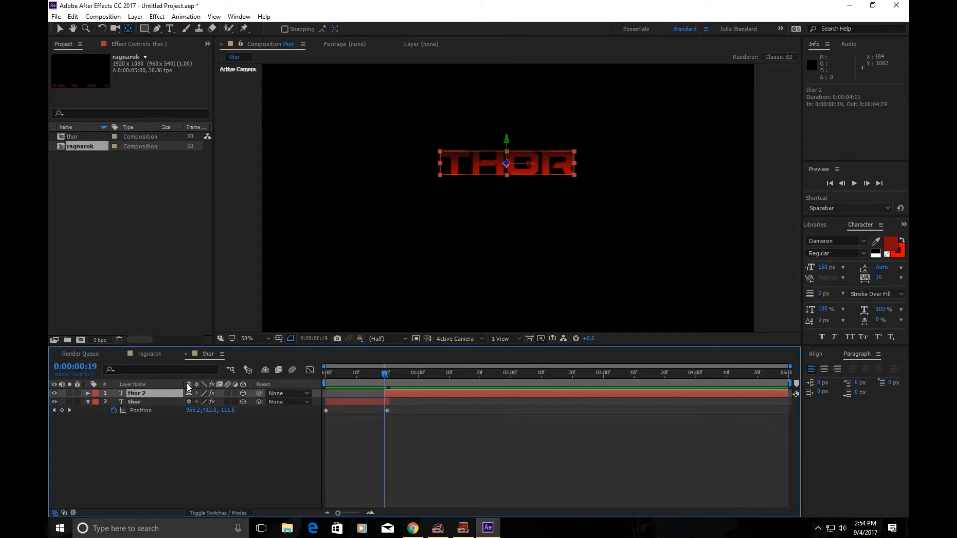
left_click(148, 407)
left_click(327, 374)
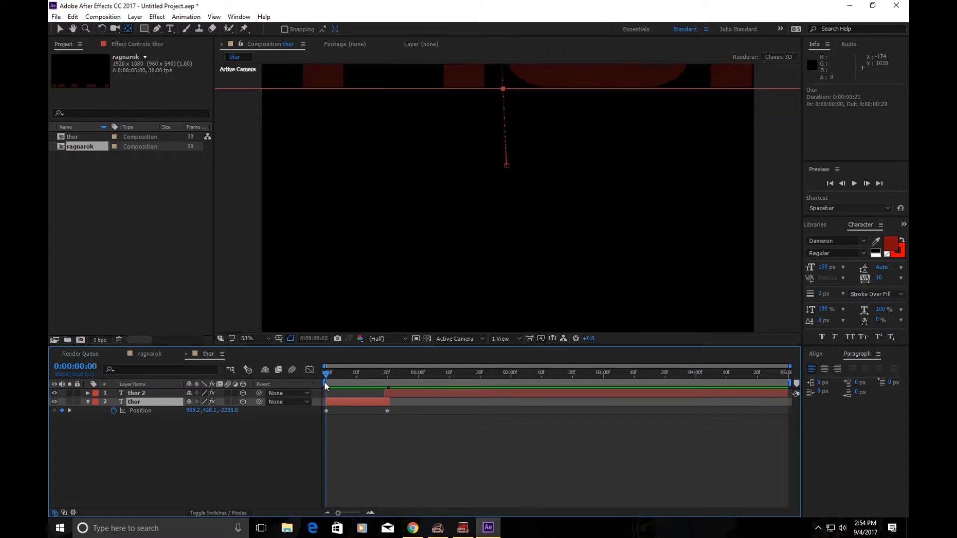
left_click_drag(323, 381, 372, 395)
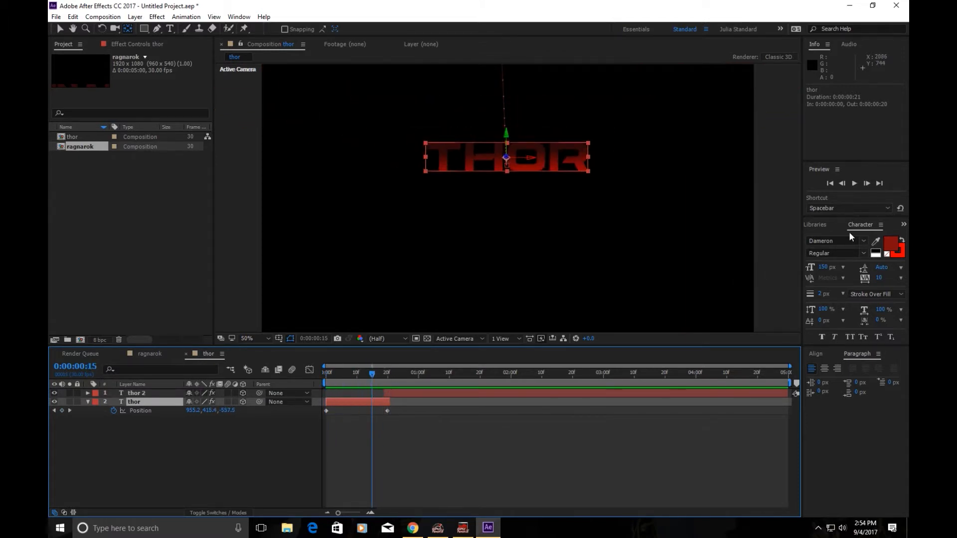
left_click(894, 249)
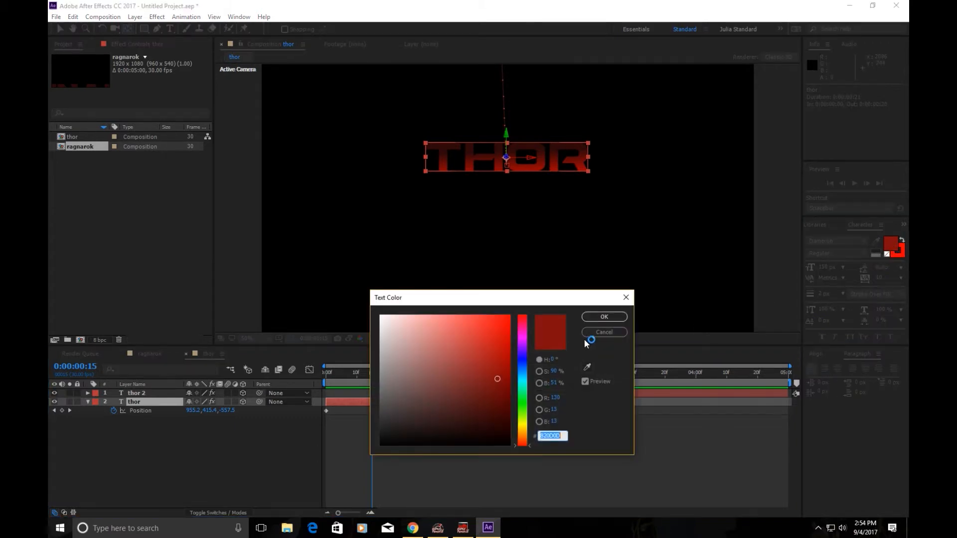
left_click(604, 332)
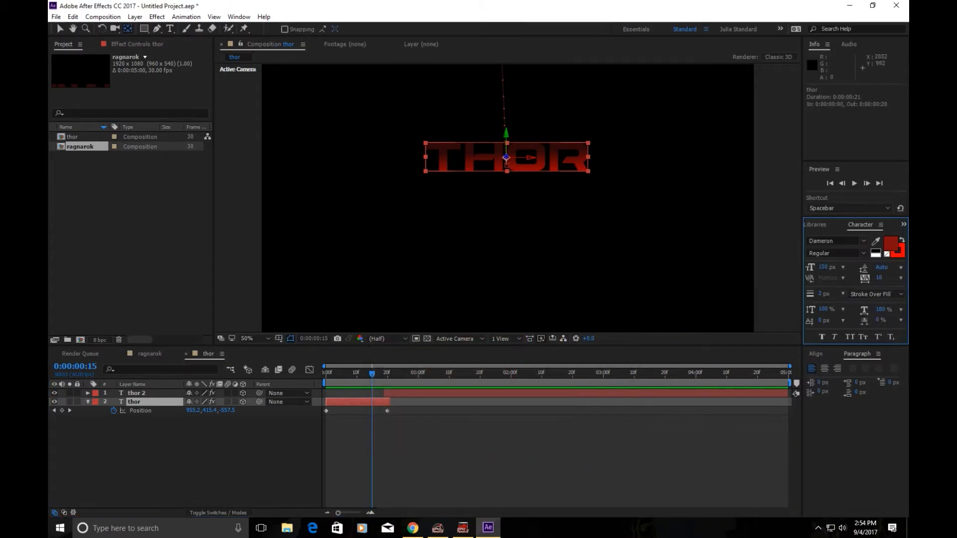
left_click(888, 255)
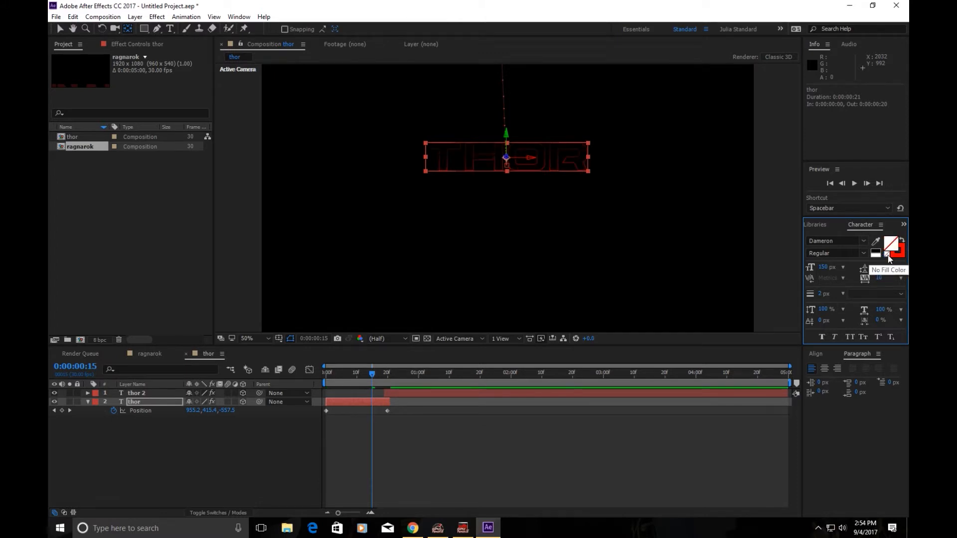
left_click(331, 374)
left_click_drag(331, 374, 385, 402)
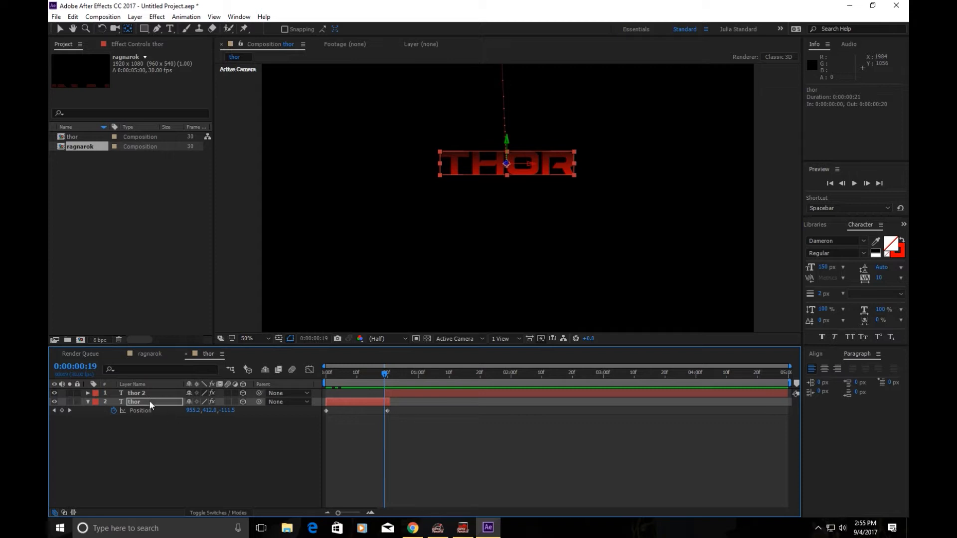
- Preview the THOR animation with its outlined fly-in and return to the first frame
left_click(89, 402)
left_click(853, 184)
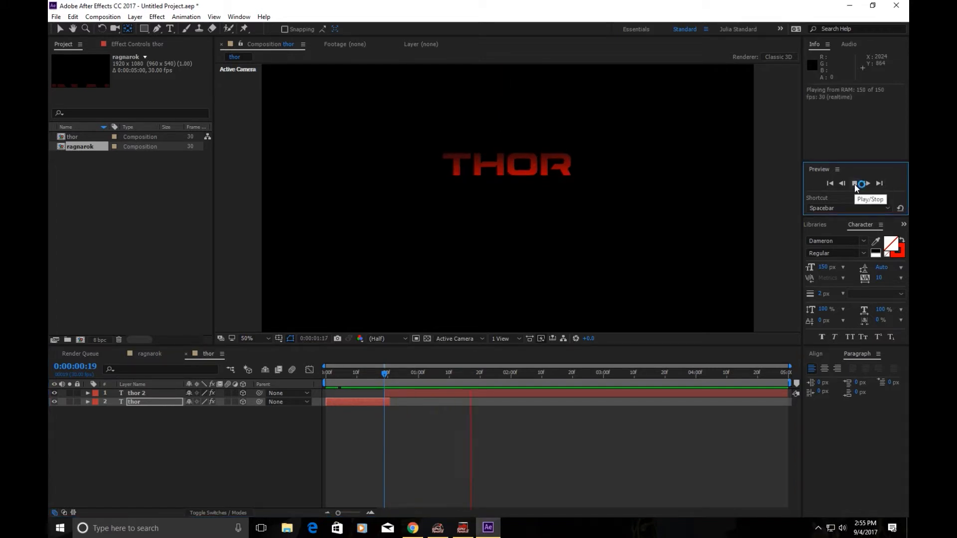
left_click(854, 184)
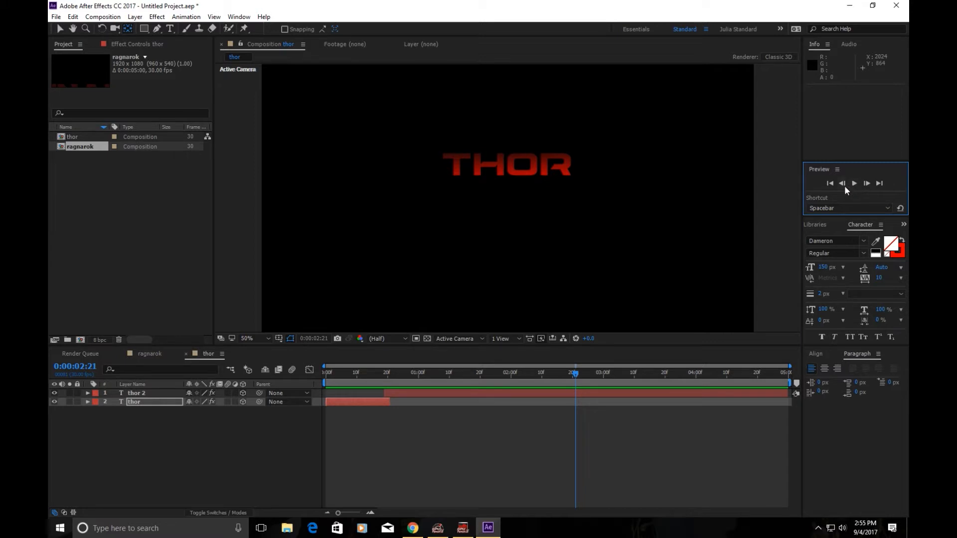
left_click(831, 184)
- Duplicate both thor layers, stacking the copies above the originals with a Yellow label color
left_click(125, 400)
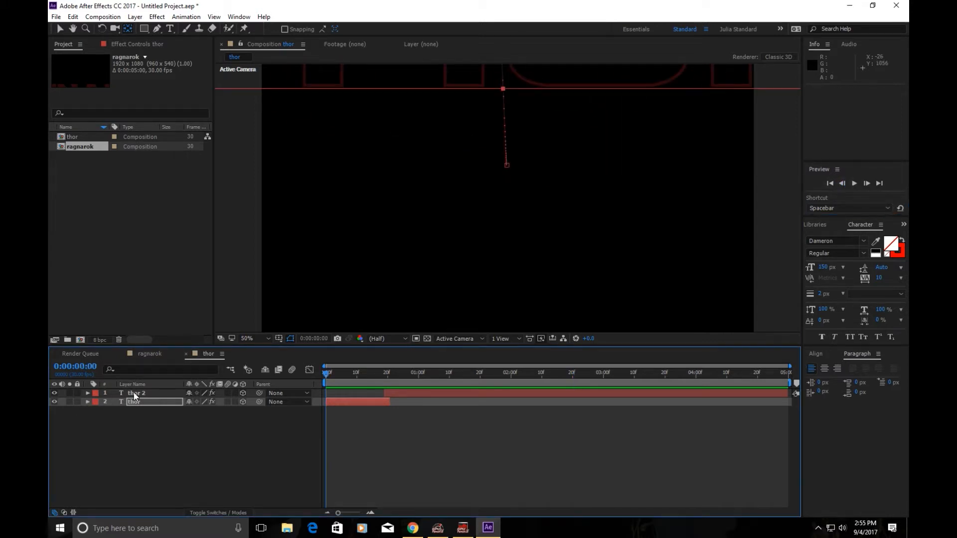
left_click(135, 394, "shift")
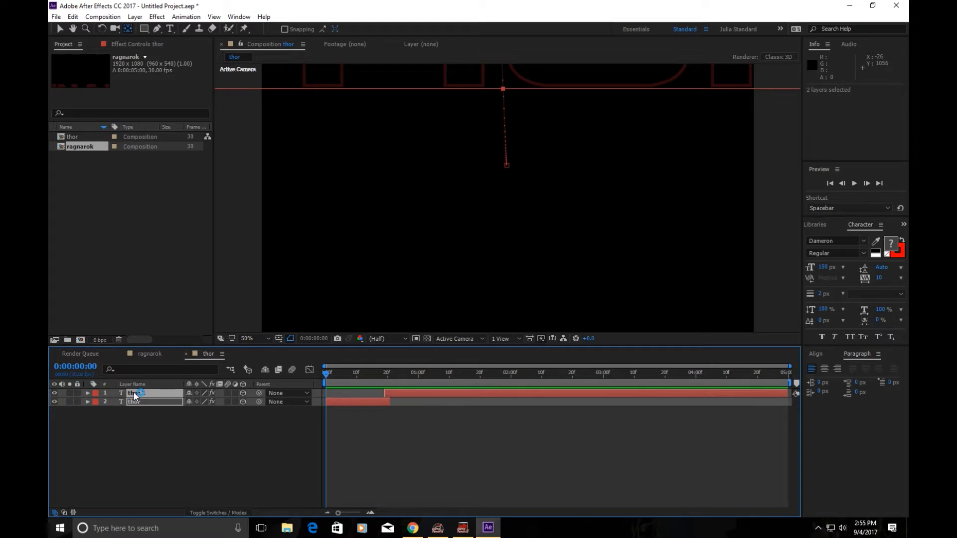
key("ctrl+d")
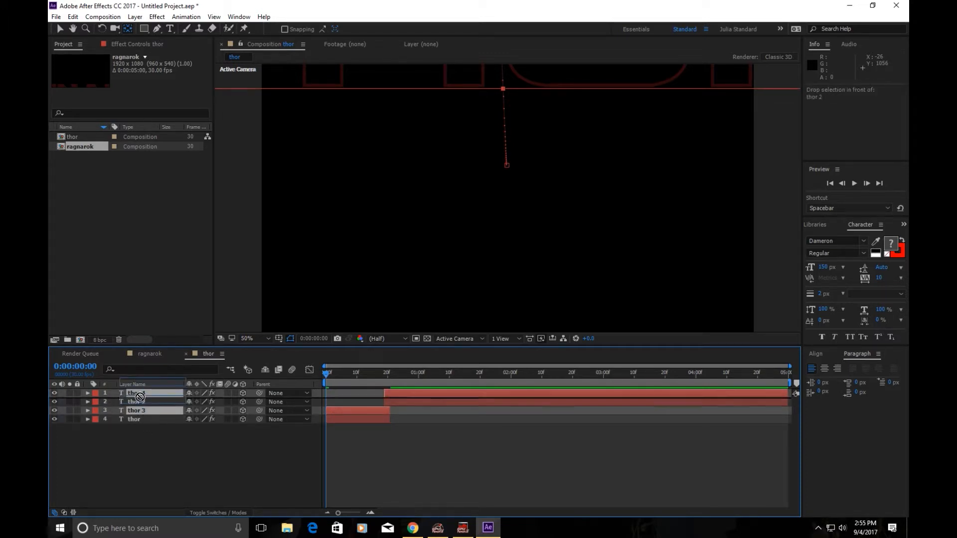
left_click_drag(140, 413, 136, 399)
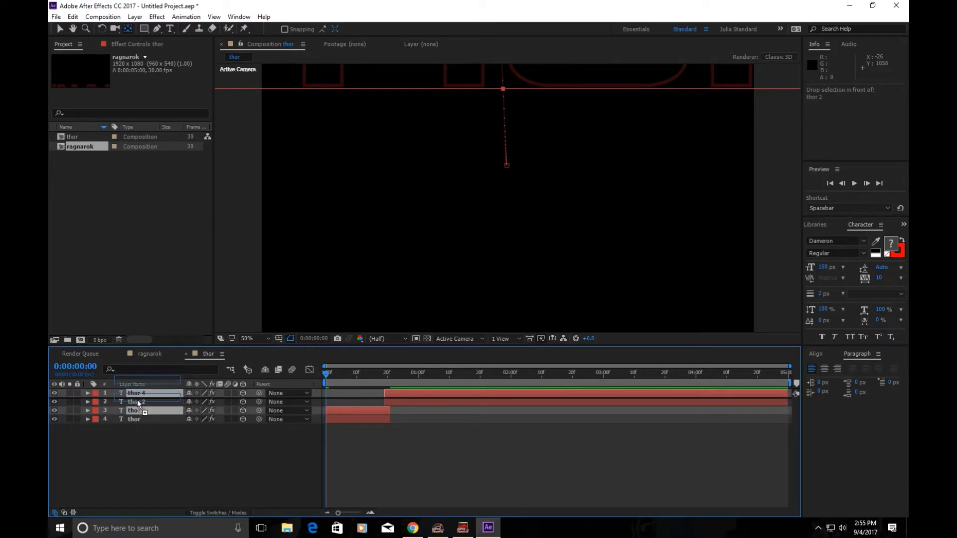
left_click(95, 402)
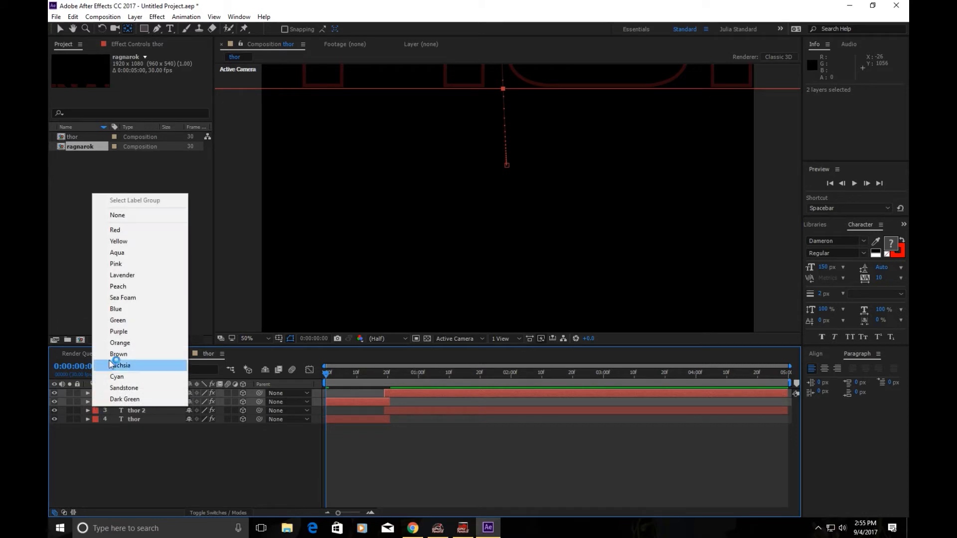
left_click(122, 241)
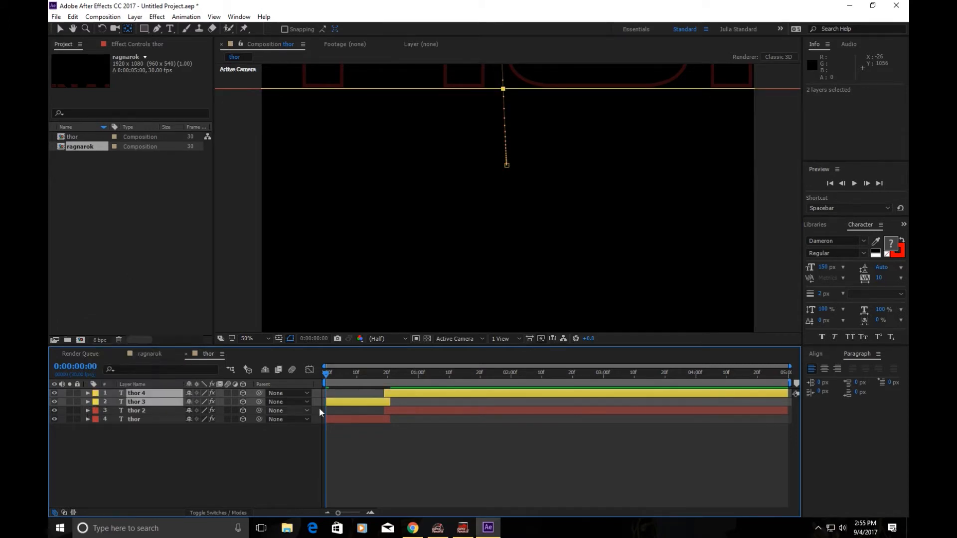
- At 0:00:00:11, set the thor 3 layer's Gradient Ramp Start Color to yellow F2D300
left_click_drag(341, 373, 360, 382)
left_click(161, 496)
left_click(134, 402)
left_click(138, 45)
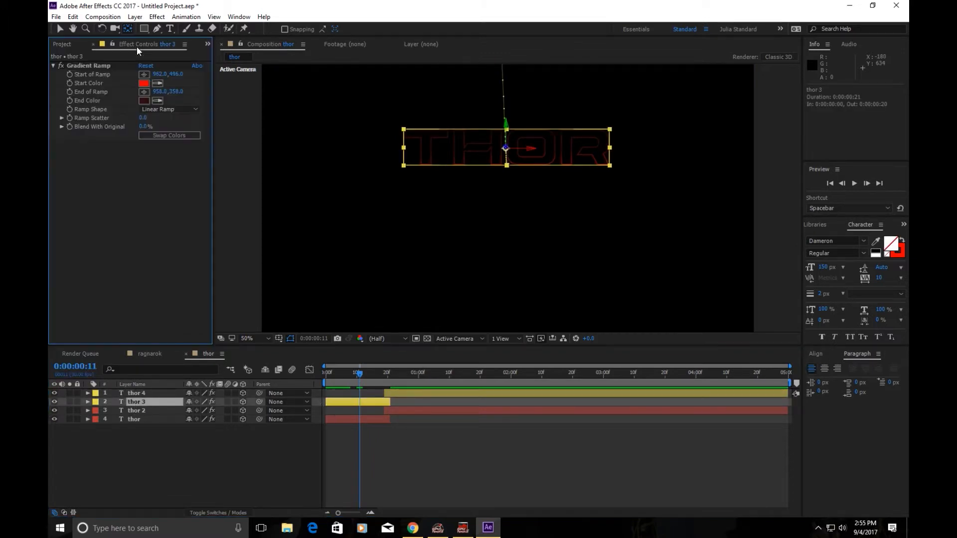
left_click(144, 83)
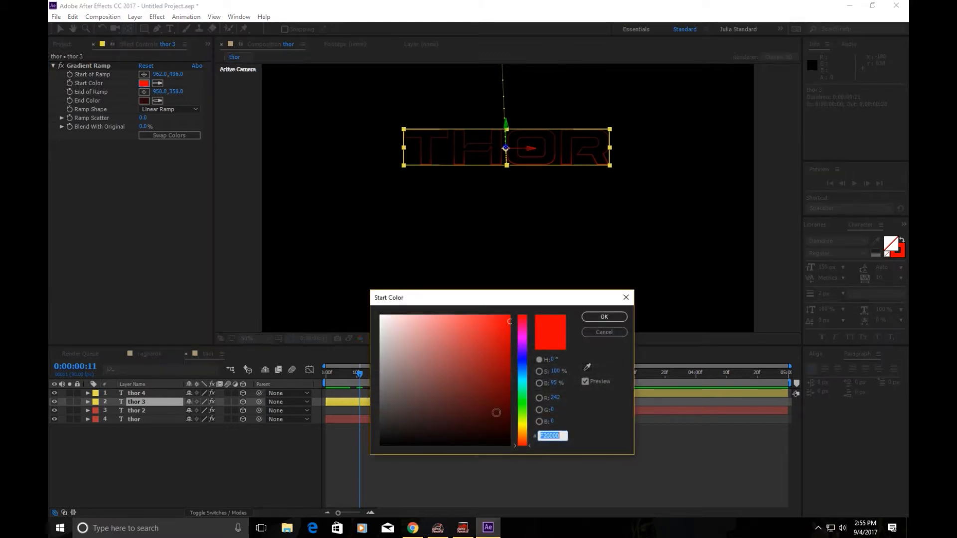
left_click(521, 427)
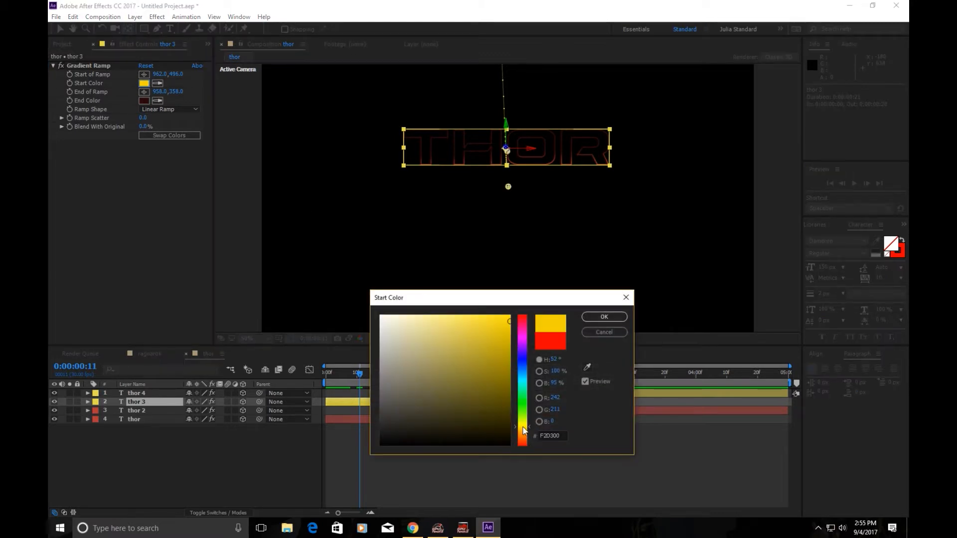
left_click(603, 316)
- Set the thor 3 layer's Gradient Ramp End Color to a dark orange-brown
left_click(144, 99)
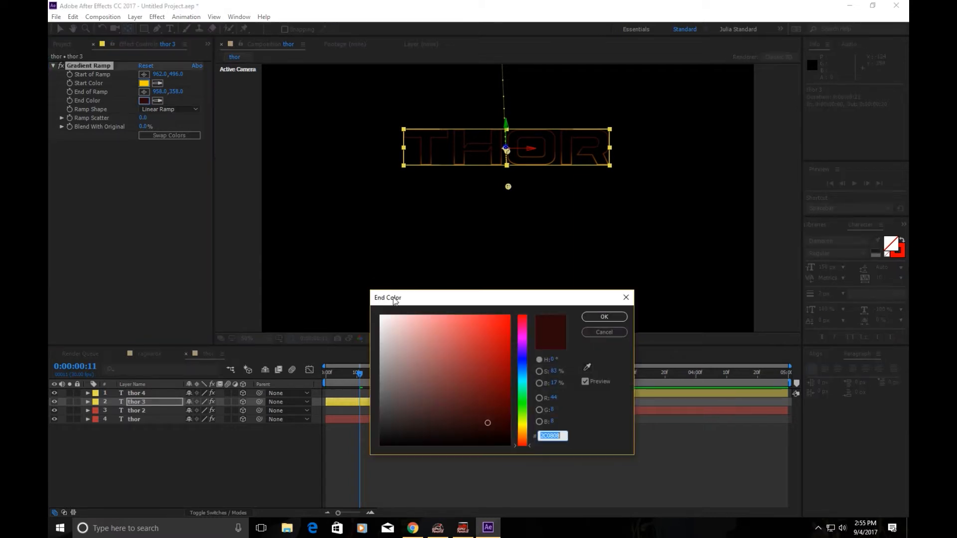
left_click(521, 427)
left_click(479, 403)
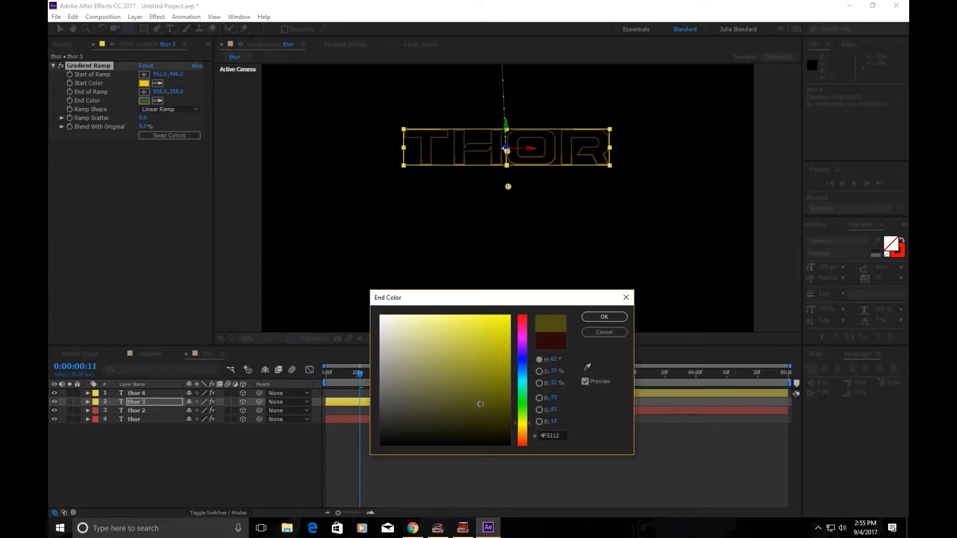
left_click(522, 436)
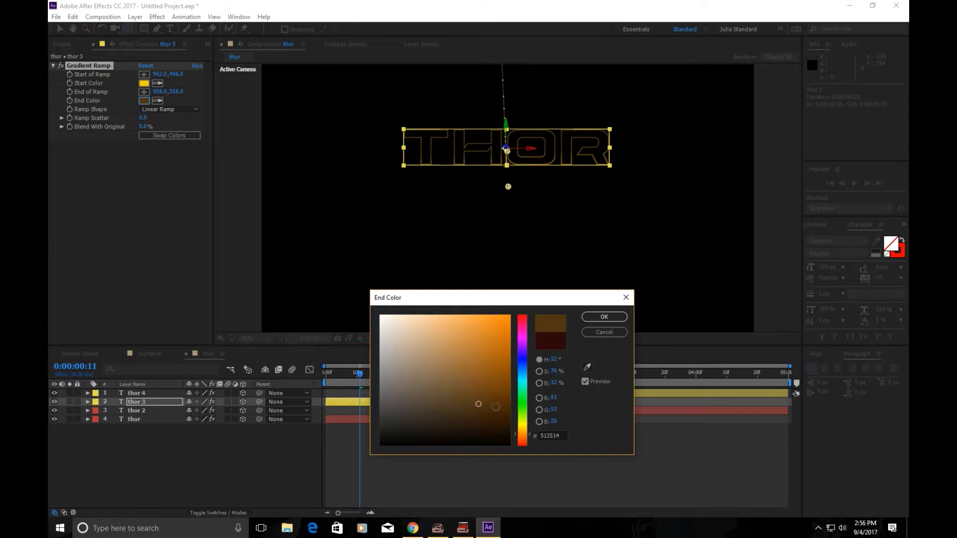
left_click_drag(487, 405, 492, 395)
left_click(593, 316)
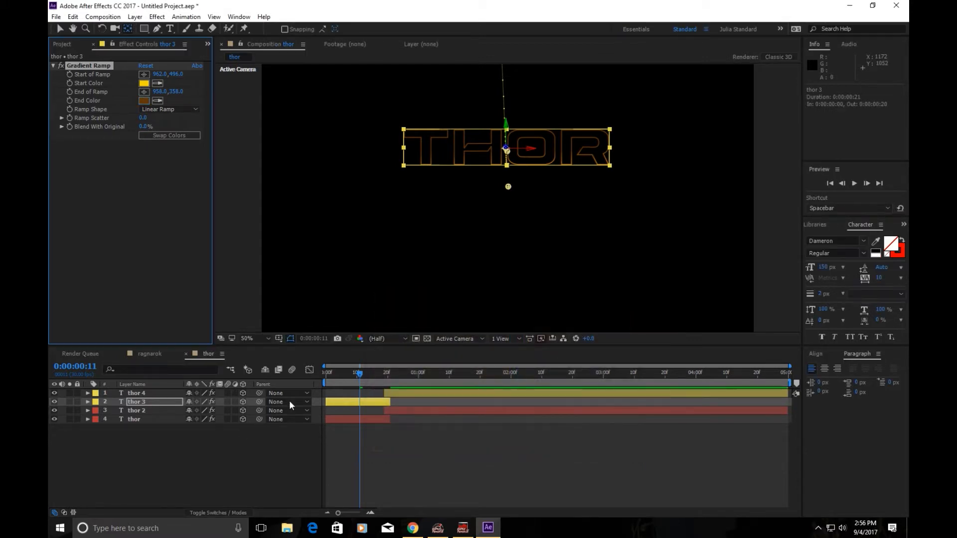
- At 0:00:00:22, set the thor 4 layer's Gradient Ramp Start Color to yellow E9F200
left_click_drag(324, 380, 393, 388)
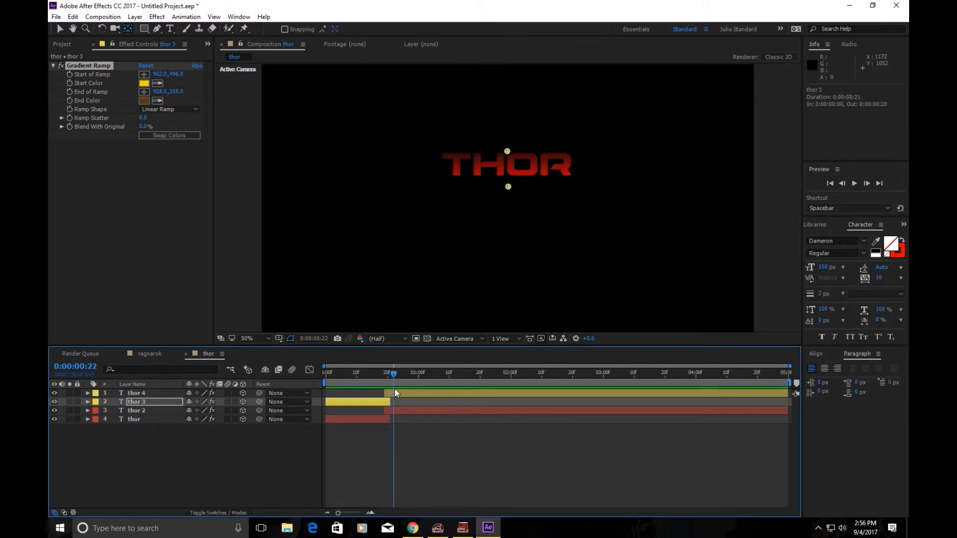
left_click(408, 392)
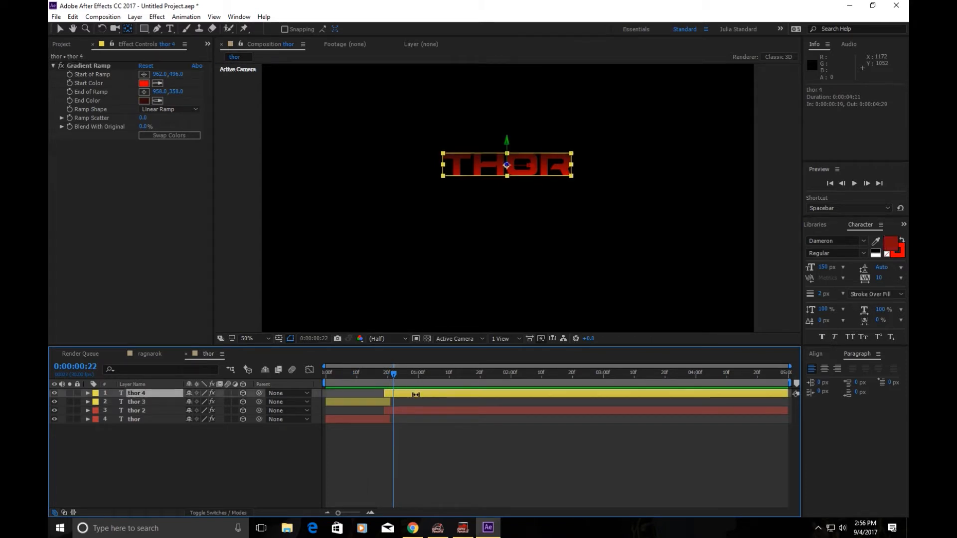
left_click(143, 83)
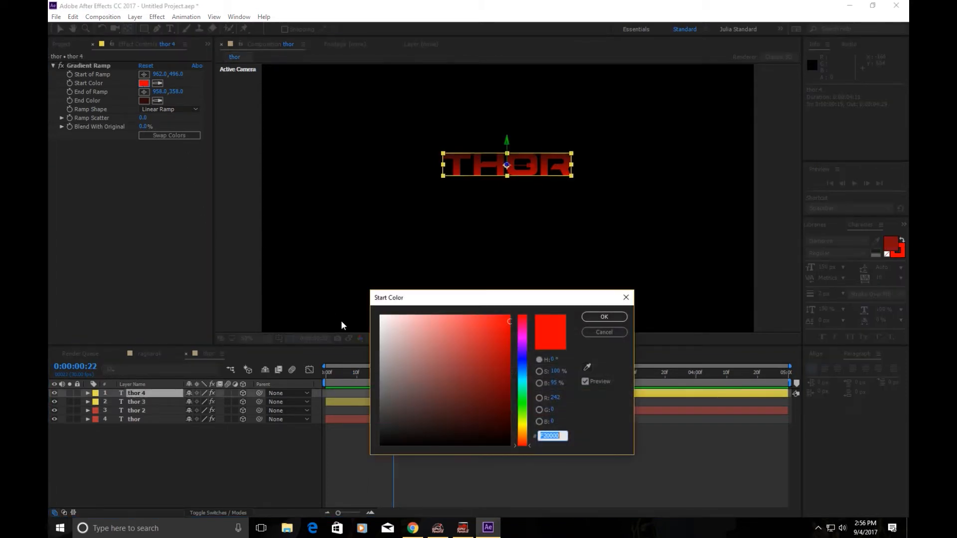
left_click(521, 423)
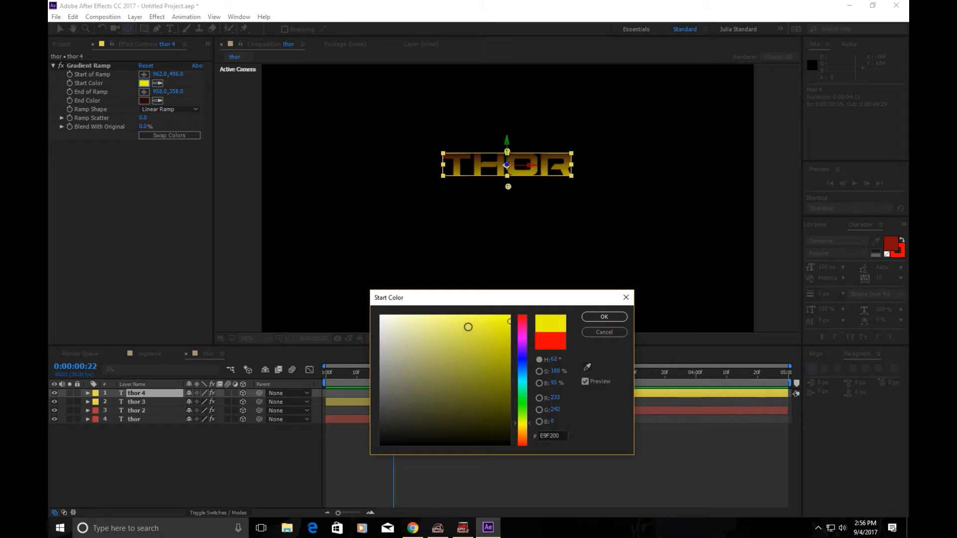
left_click(604, 317)
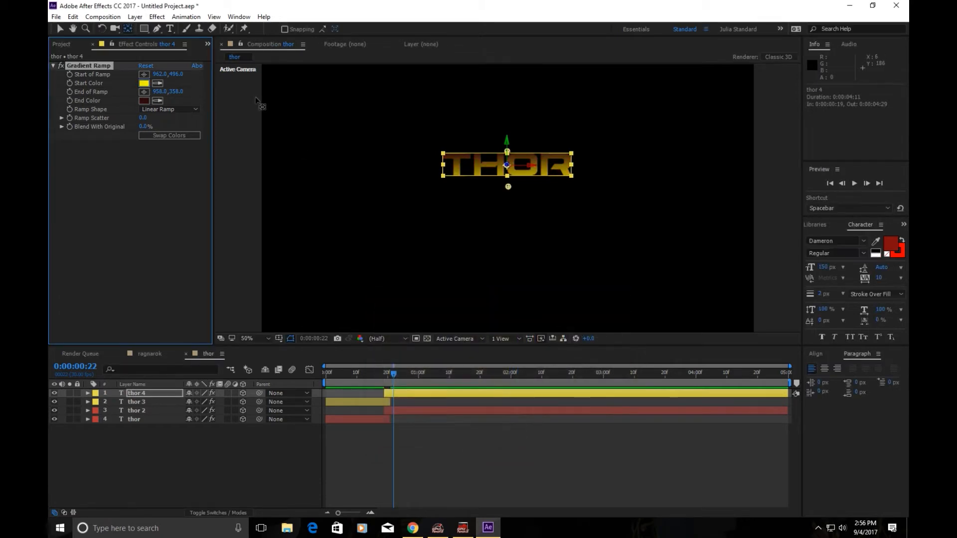
- Set the thor 4 layer's Gradient Ramp End Color to dark golden brown 62440F
left_click(144, 109)
left_click(144, 100)
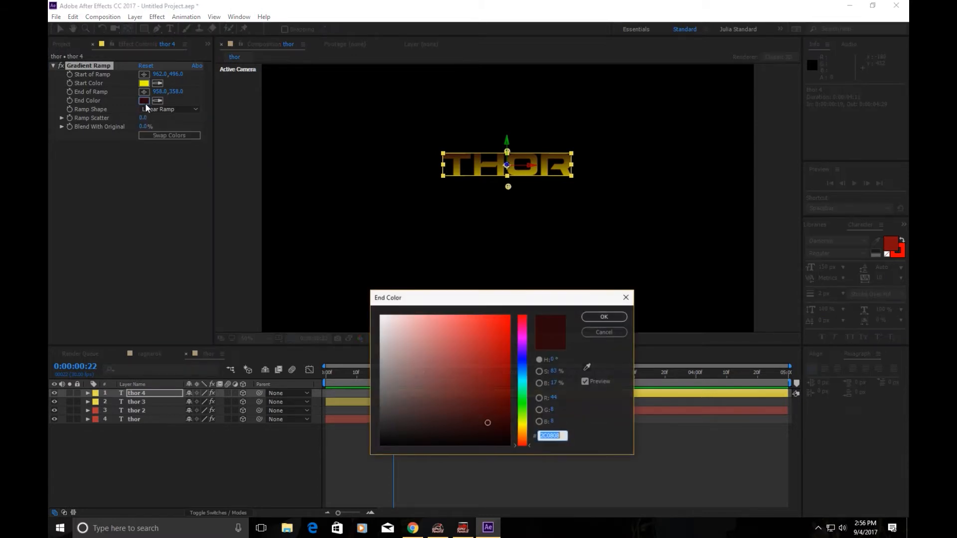
left_click(521, 438)
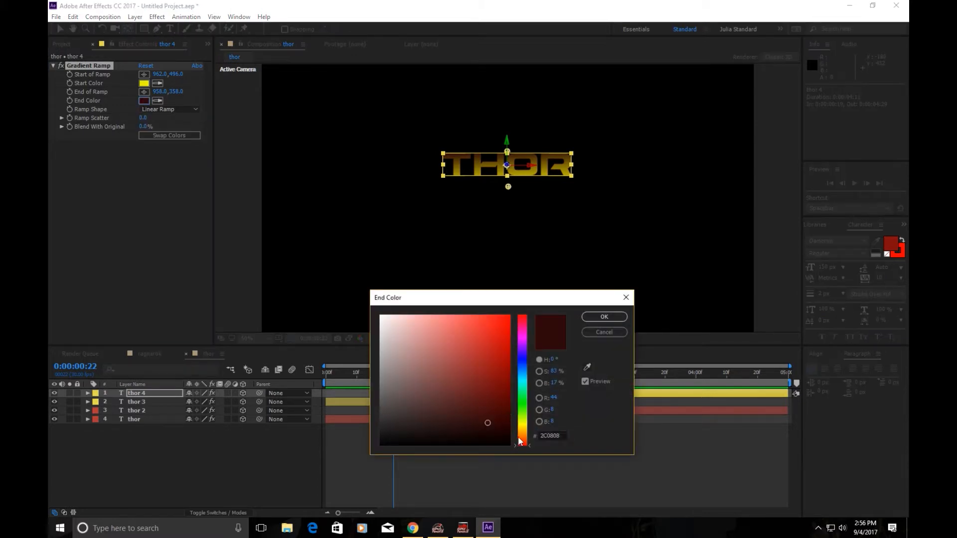
left_click_drag(524, 438, 524, 438)
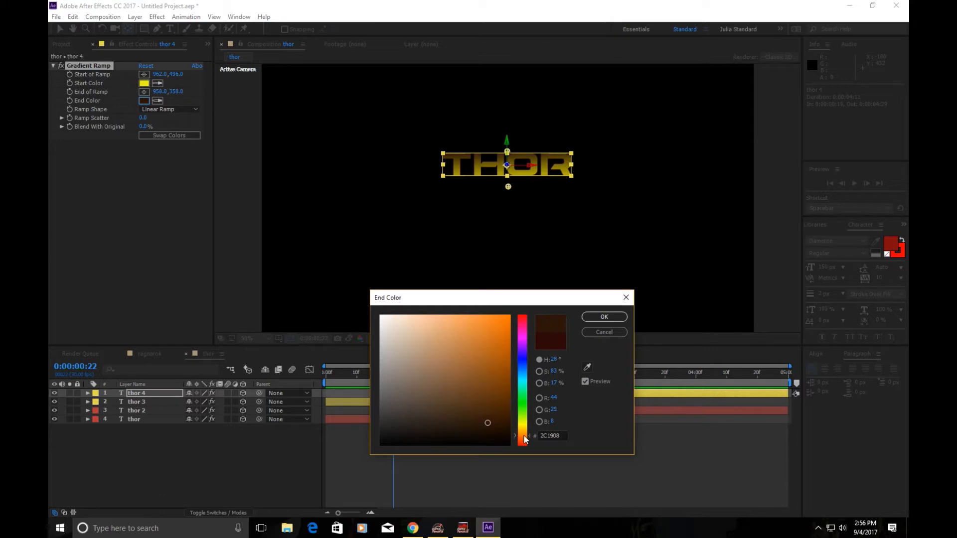
left_click(523, 431)
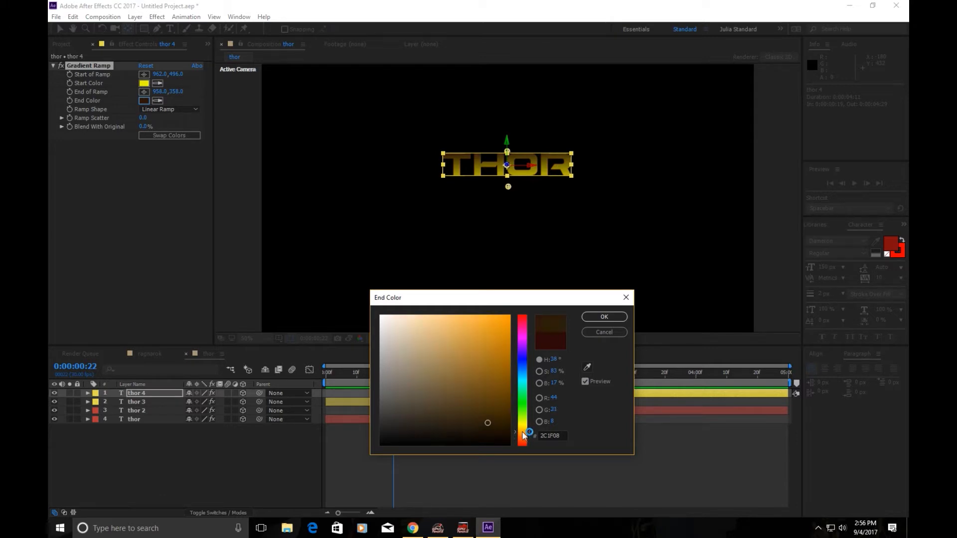
left_click_drag(490, 410, 489, 396)
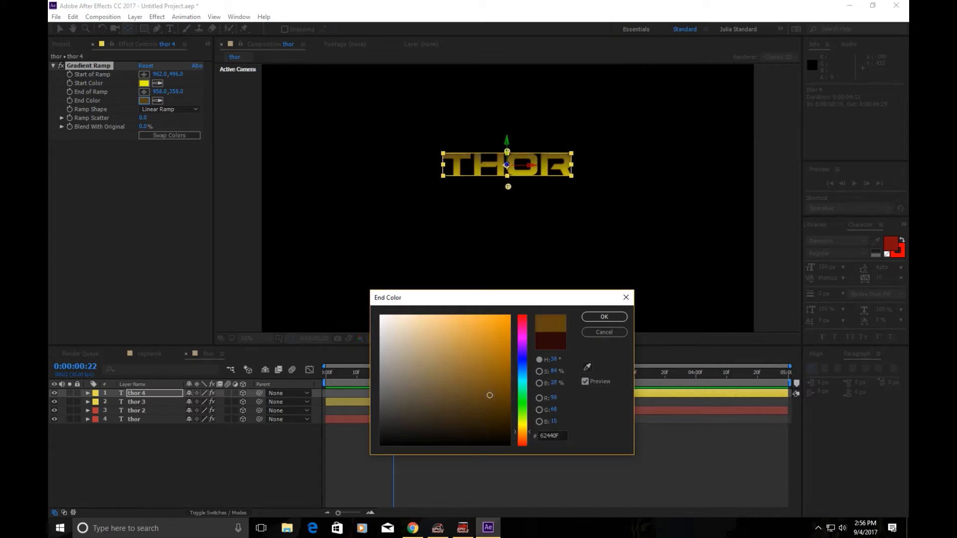
left_click(604, 317)
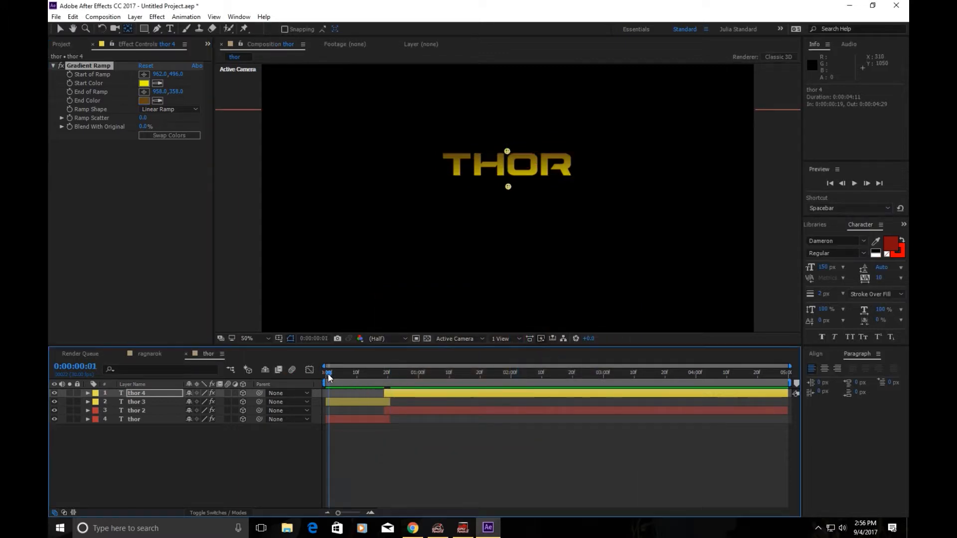
- Return to 0:00:00:00, search the effects for "echo" and apply Echo to the original outlined thor layer
key("Home")
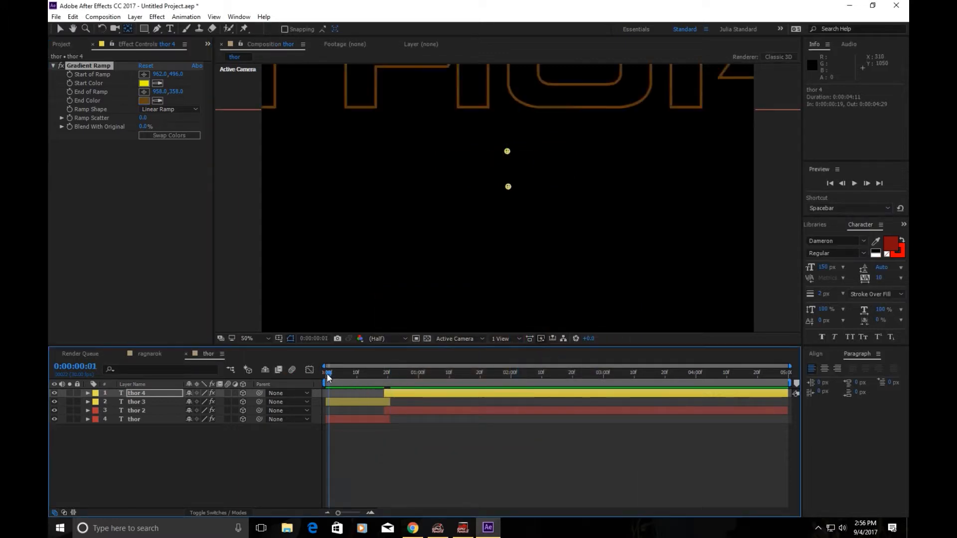
left_click_drag(325, 374, 326, 421)
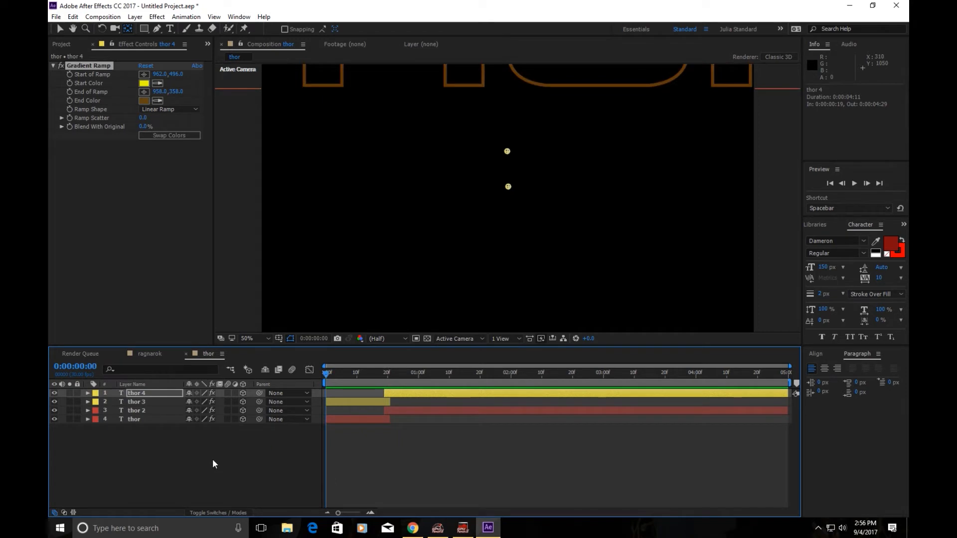
left_click(903, 225)
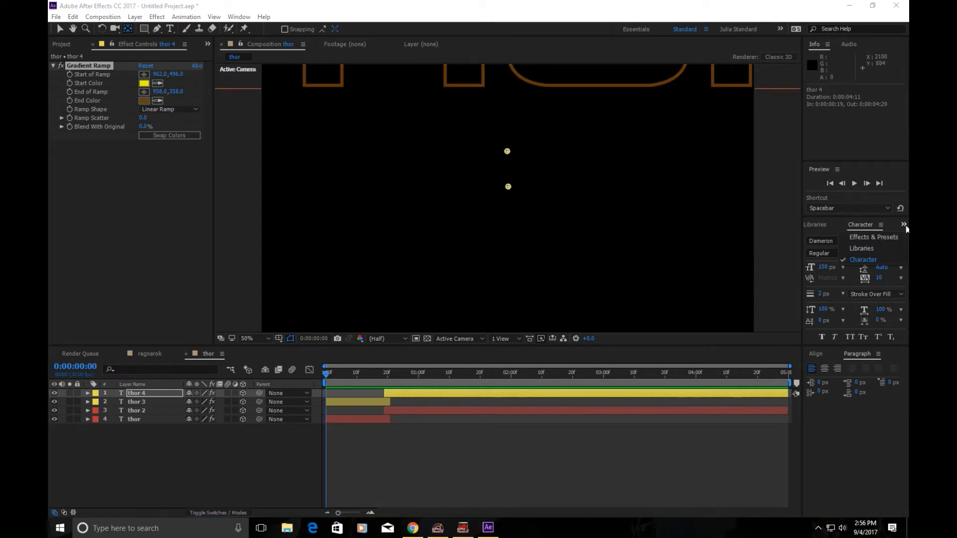
left_click(873, 237)
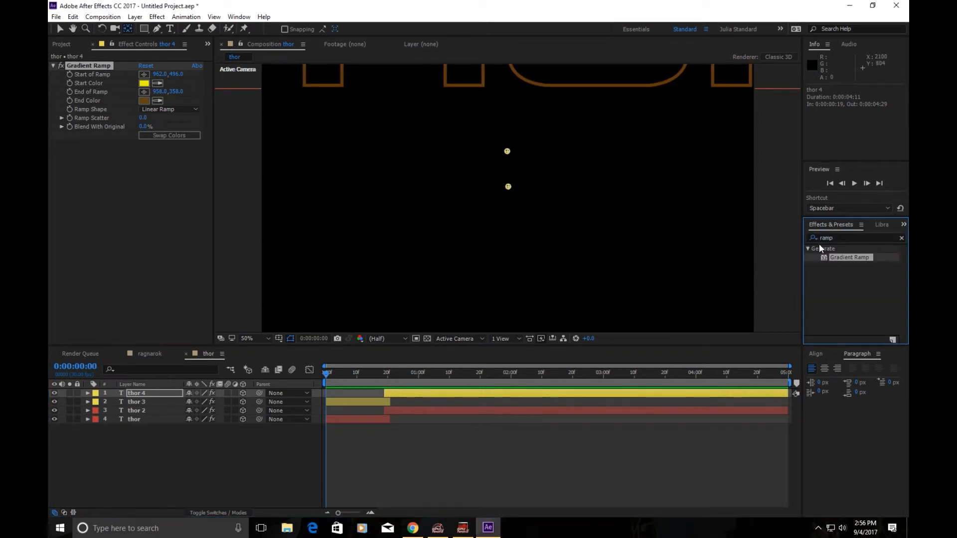
left_click(836, 237)
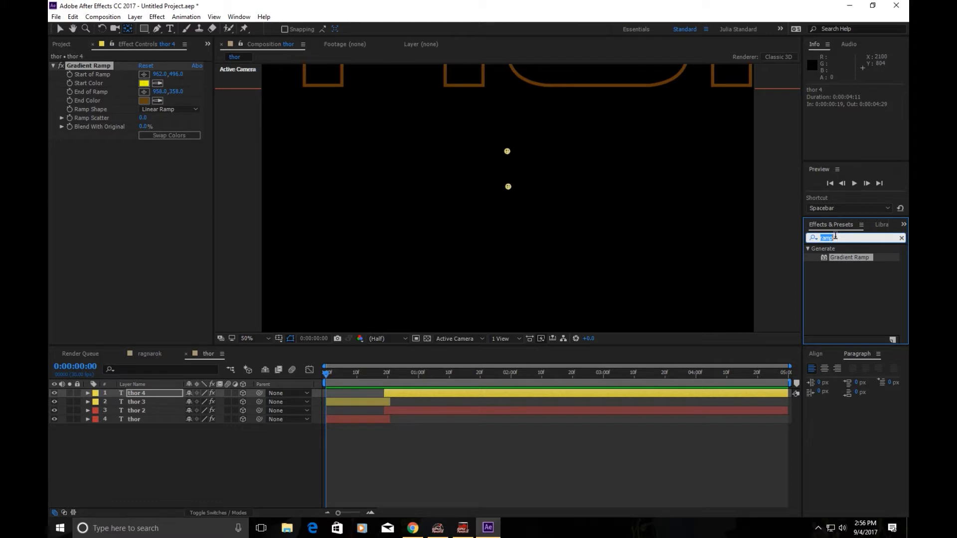
type("echo")
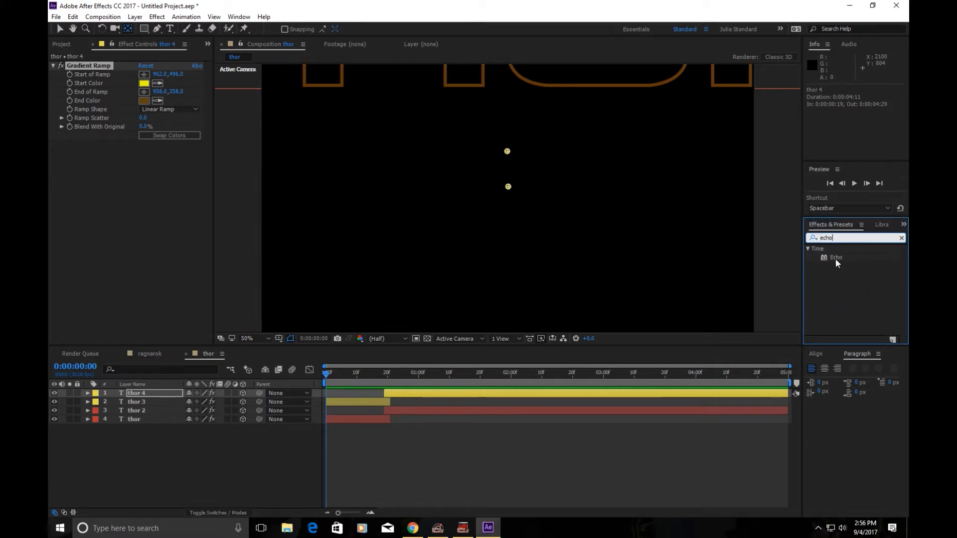
left_click_drag(823, 256, 177, 419)
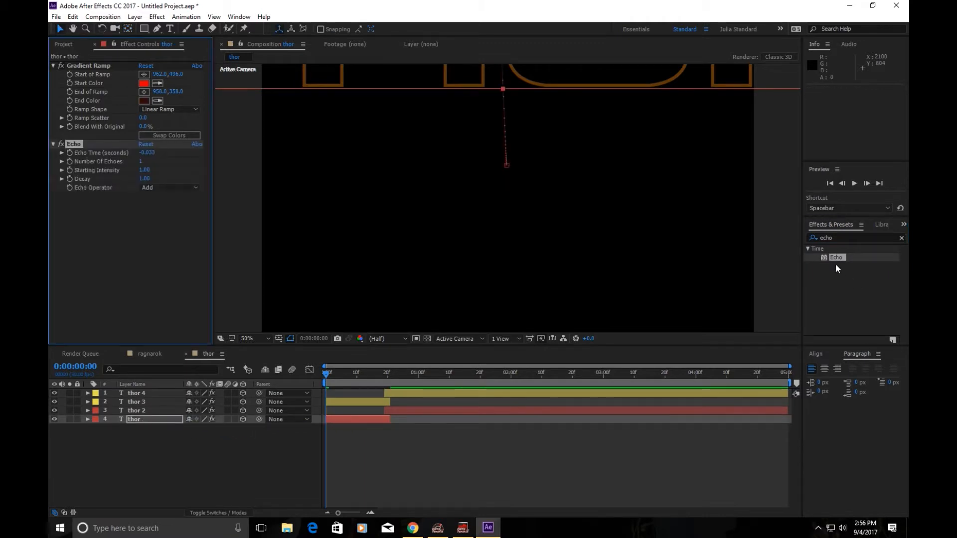
- Apply the Echo effect to the thor 2, thor 4 and thor 3 layers as well
left_click_drag(823, 256, 641, 412)
left_click_drag(823, 257, 654, 396)
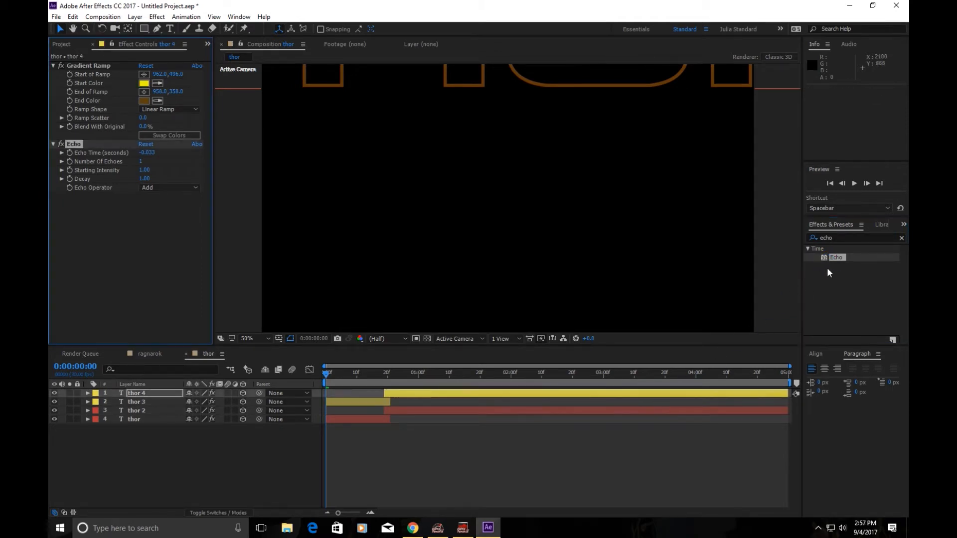
left_click_drag(826, 258, 341, 402)
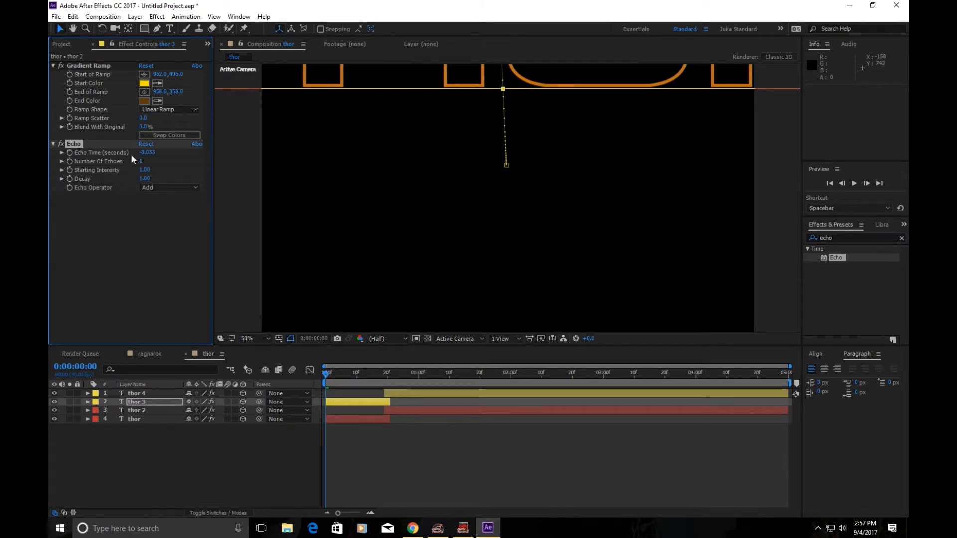
- Set the thor 3 layer's Echo to 10 echoes with a Decay of 3.50, and preview the animation from the start
left_click(142, 162)
type("10")
key("Return")
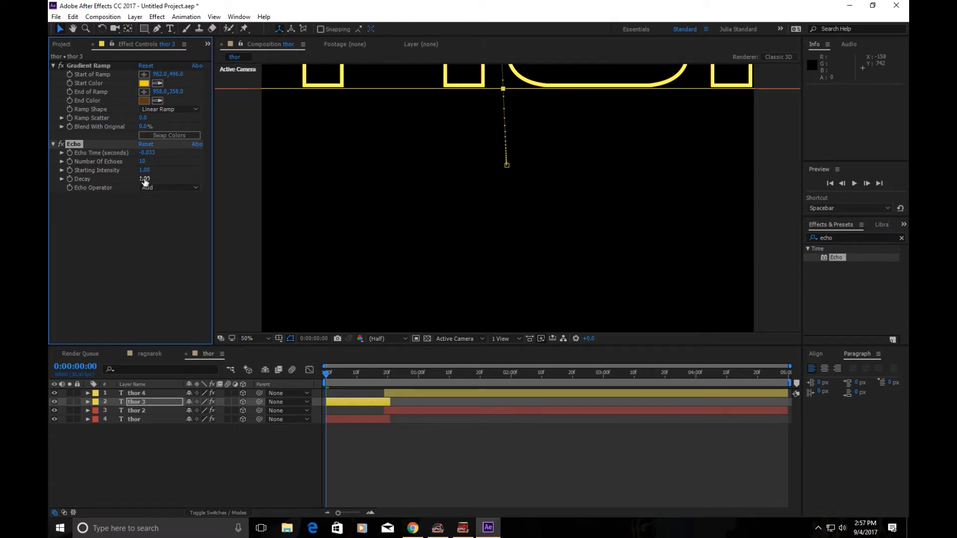
left_click(143, 178)
key("Return")
mouse_move(324, 374)
left_mouse_down()
mouse_move(410, 381)
mouse_move(330, 375)
left_mouse_up()
left_click(855, 184)
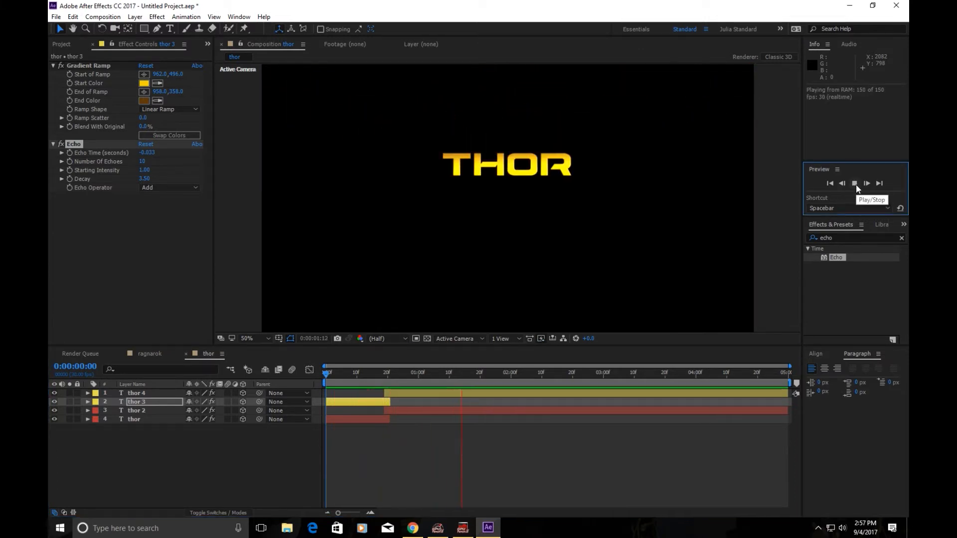
left_click_drag(378, 377, 401, 390)
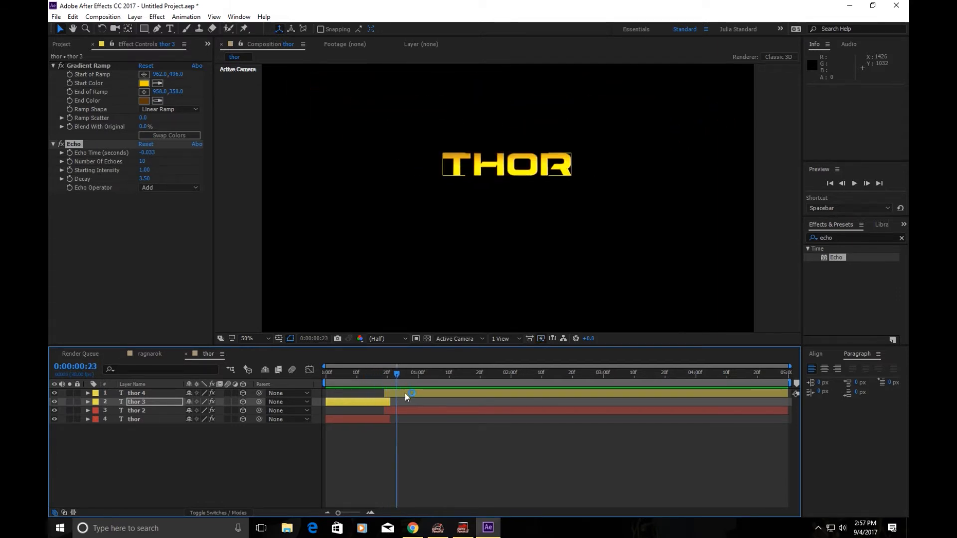
- Set the thor 4 layer's Echo to 10 echoes with a Decay of 3.50, and play the animation from the start
left_click(417, 393)
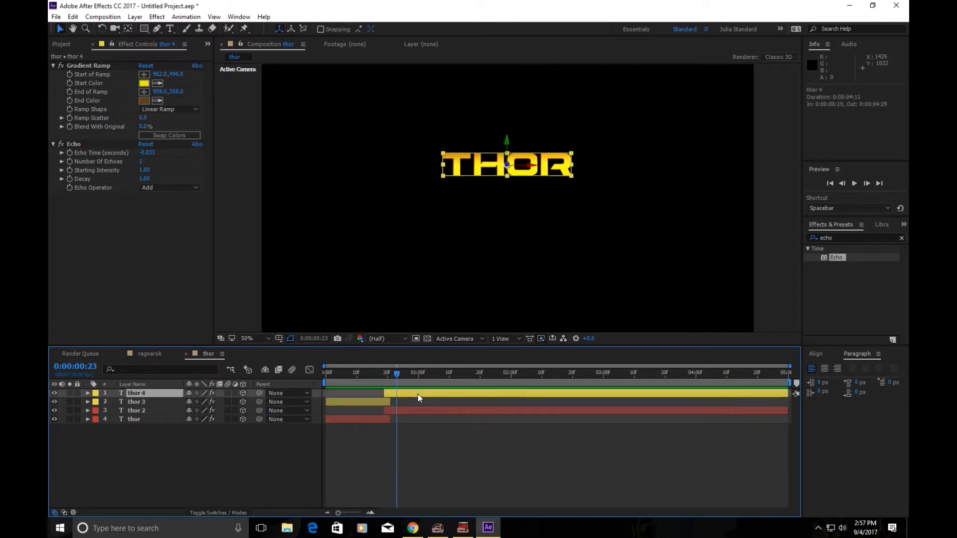
left_click(141, 161)
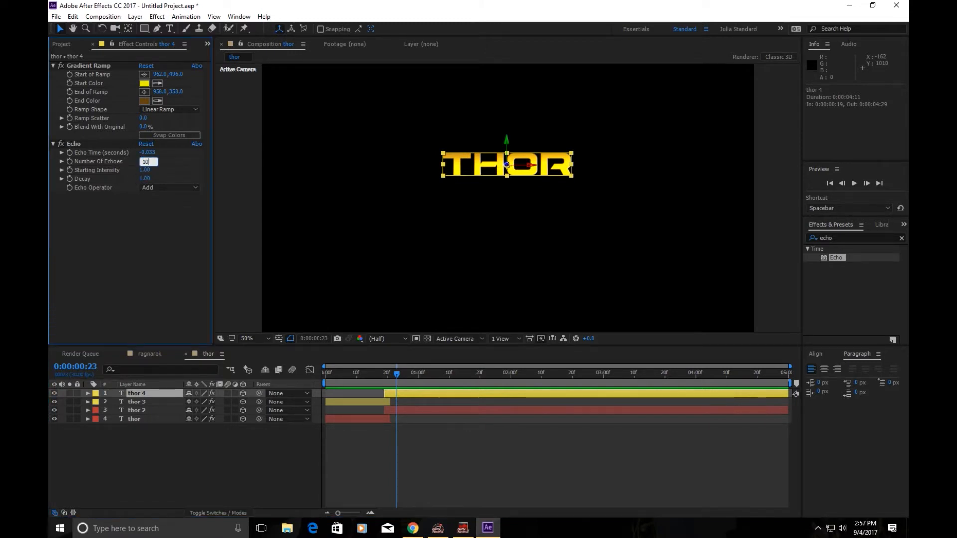
type("10")
left_click(144, 179)
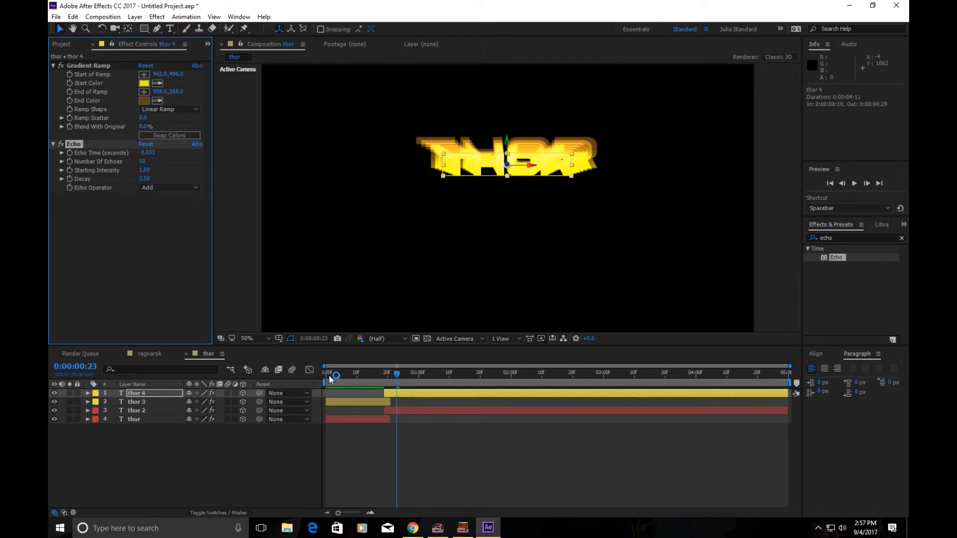
left_click(329, 376)
left_click(853, 183)
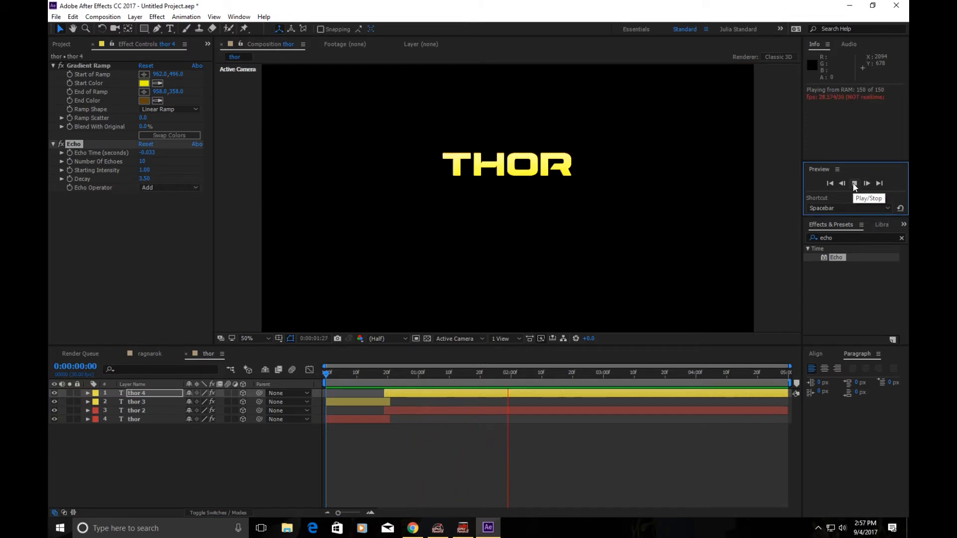
left_click(854, 184)
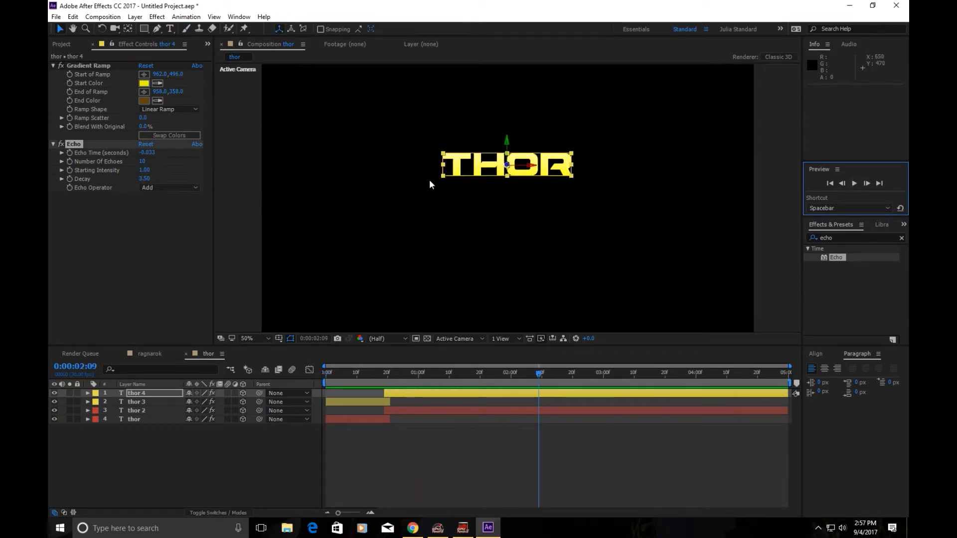
- Change the thor 4 layer's Echo Operator to Maximum and scrub through the start of the animation
left_click(163, 190)
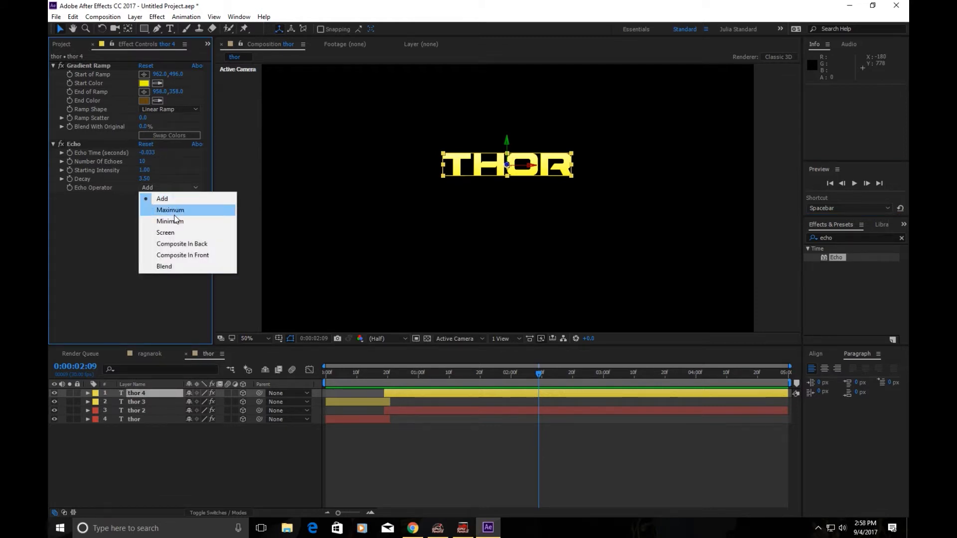
left_click(172, 209)
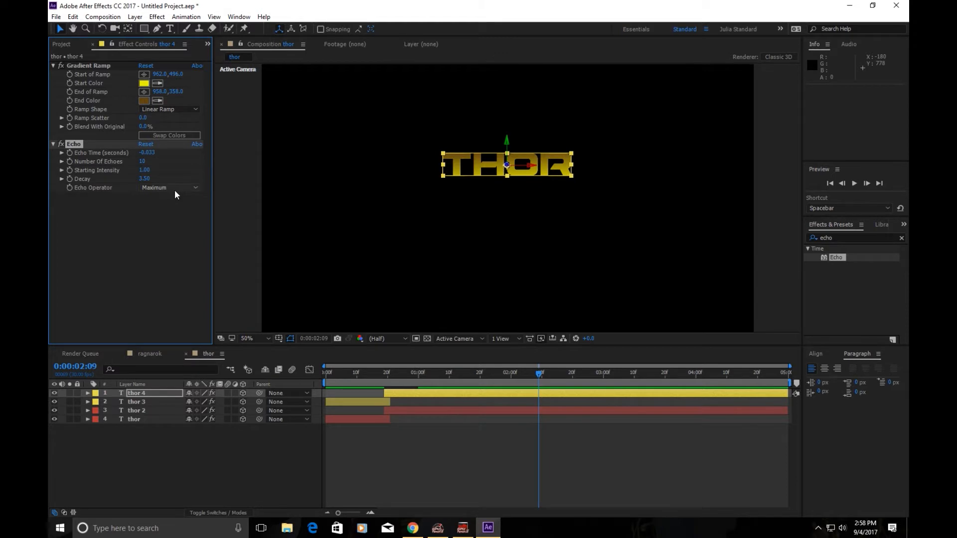
left_click_drag(325, 372, 384, 376)
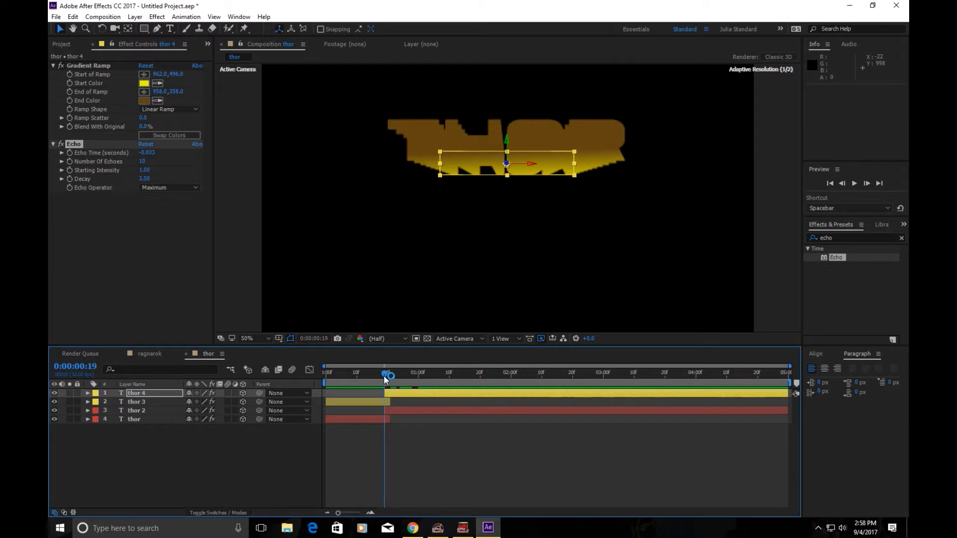
- Keyframe the thor 4 layer's Opacity from 0% at 0:00:00:19 to 100% at 0:00:00:21
key("t")
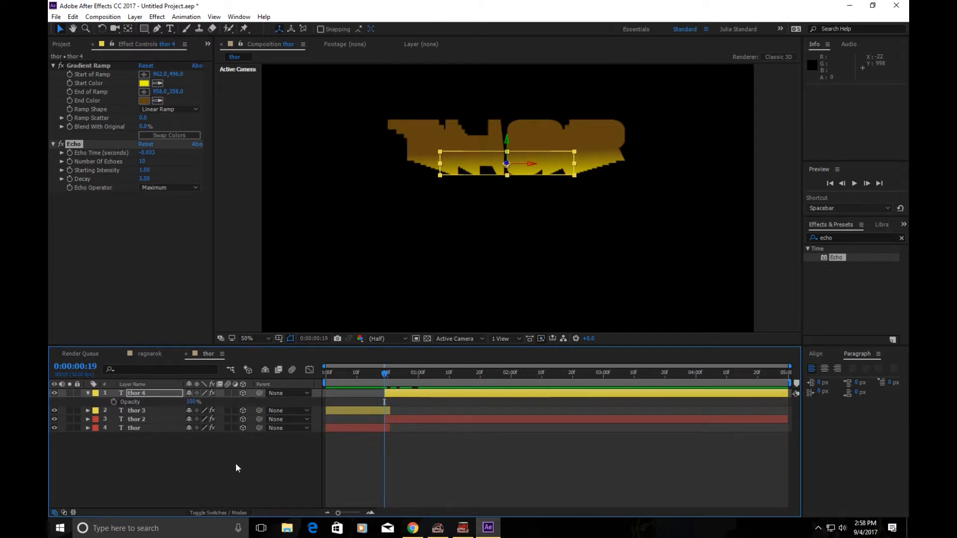
left_click(390, 379)
left_click(189, 402)
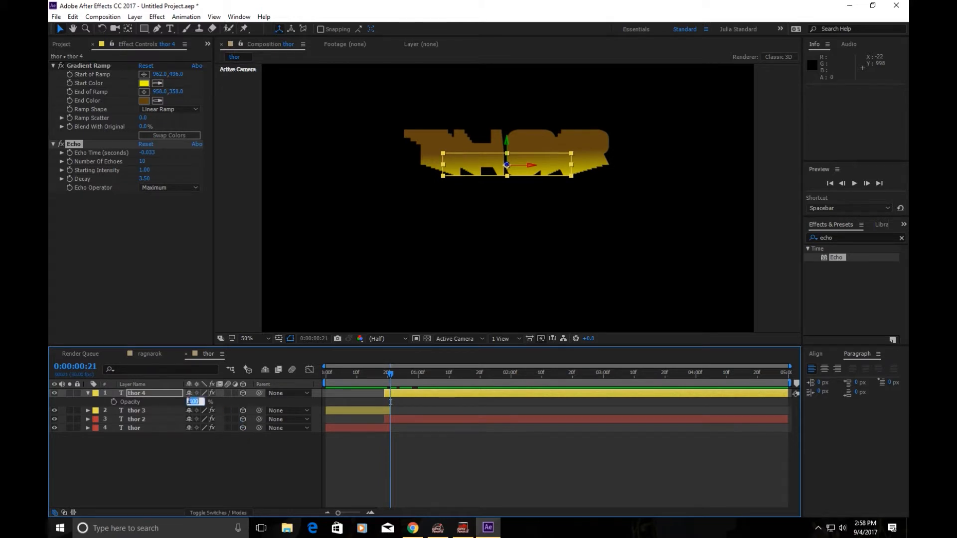
left_click(113, 400)
left_click_drag(387, 378, 384, 378)
left_click(191, 401)
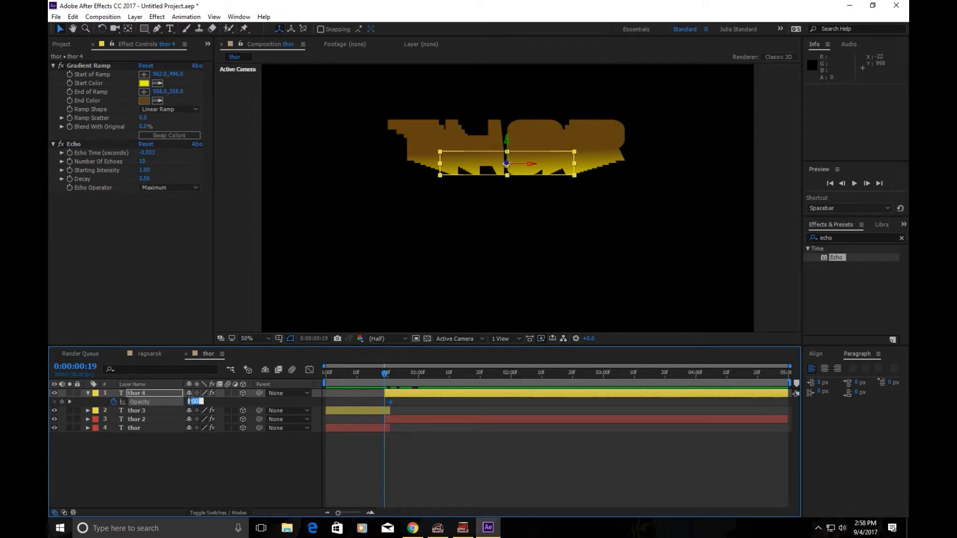
type("0")
key("Return")
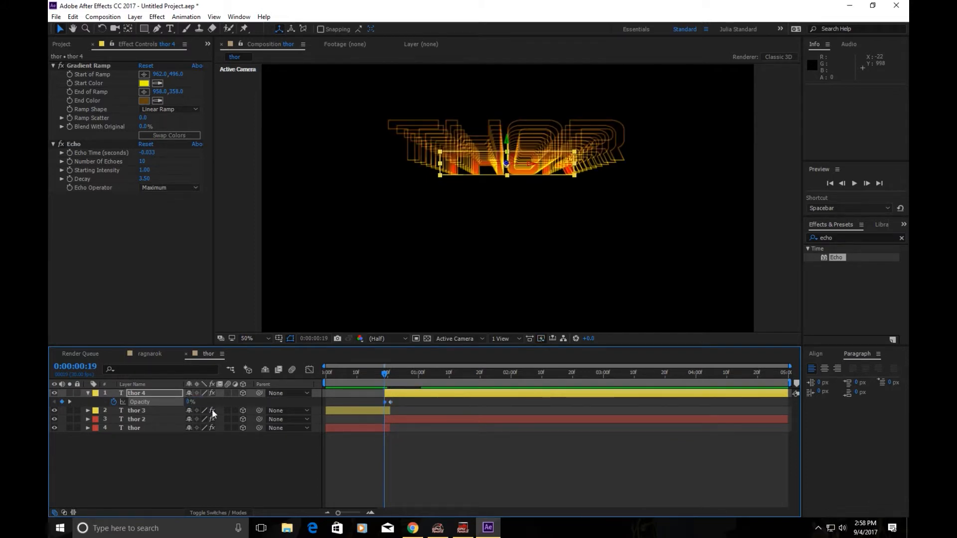
- Extend the end of the thor 3 layer to 0:00:00:24 and return to the start of the timeline
mouse_move(385, 384)
left_mouse_down()
mouse_move(315, 384)
mouse_move(372, 387)
mouse_move(405, 412)
mouse_move(381, 408)
mouse_move(402, 408)
mouse_move(398, 382)
mouse_move(410, 386)
mouse_move(390, 391)
left_mouse_up()
left_click_drag(368, 387, 300, 438)
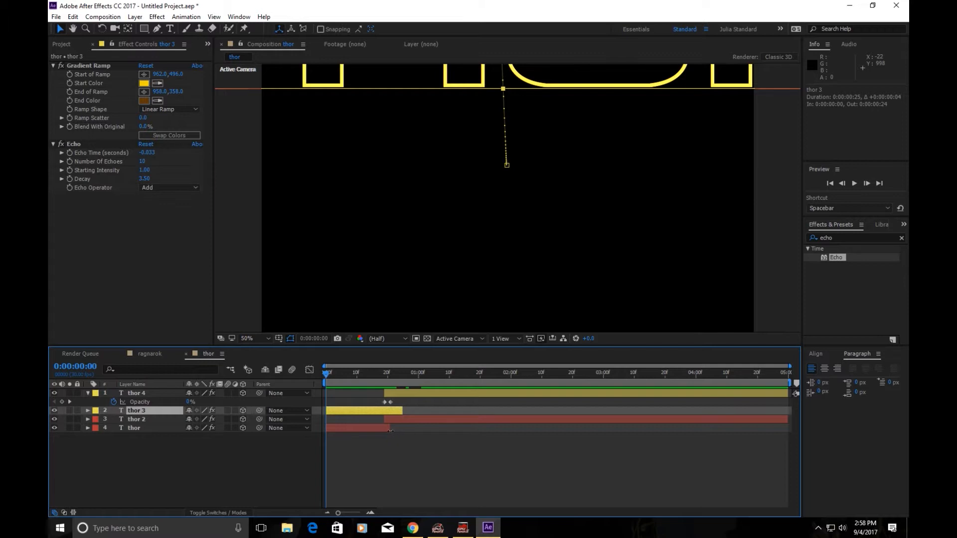
- Keyframe the thor 2 layer's Opacity from 0% at 0:00:00:19 to 100% at 0:00:00:21
left_click(385, 373)
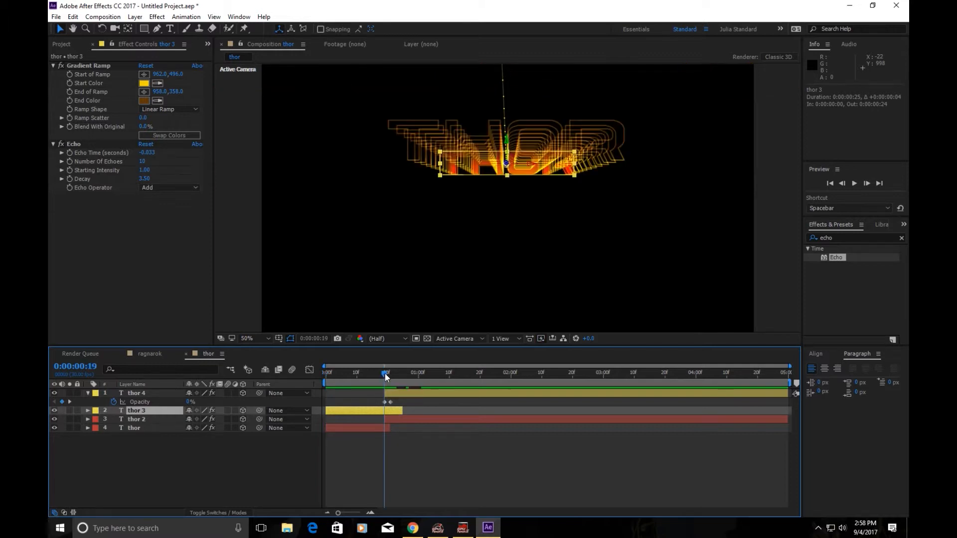
left_click(154, 420)
key("t")
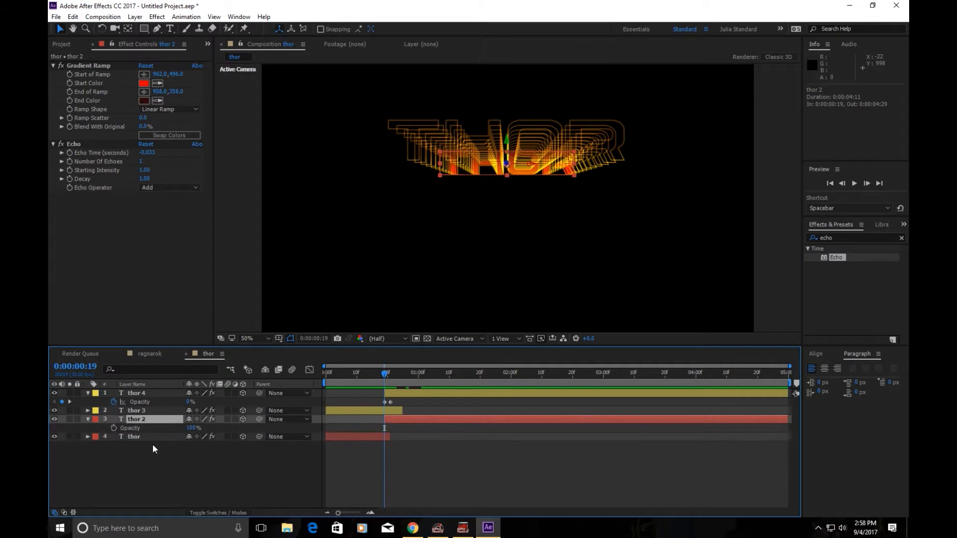
left_click(114, 428)
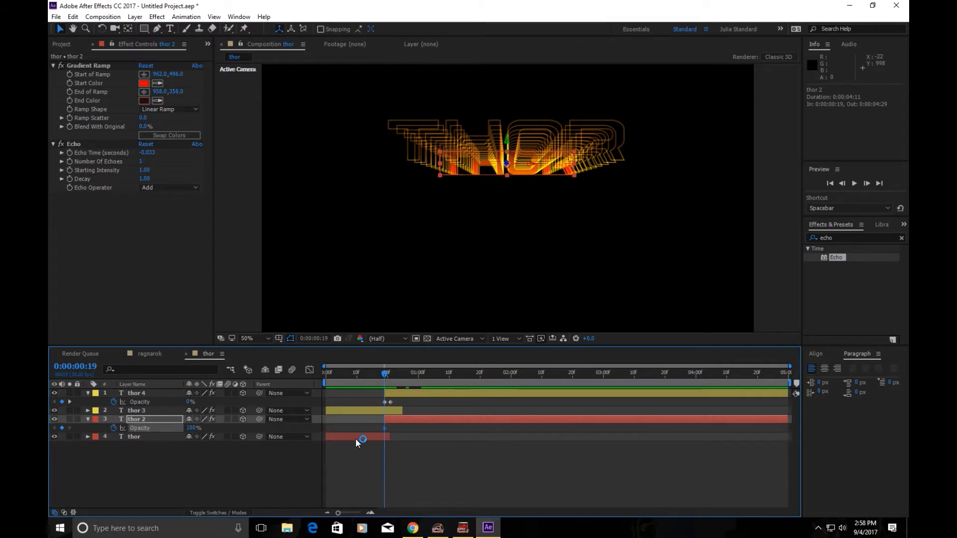
left_click_drag(385, 428, 391, 430)
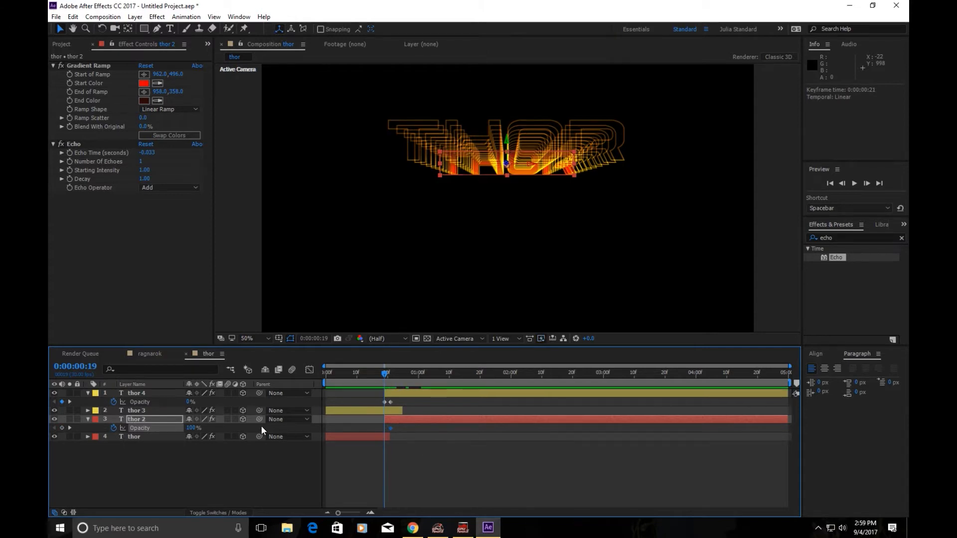
left_click(192, 427)
type("0")
key("Return")
- Set the original thor layer's Echo to 10 echoes with a Decay of 3.50, and preview the animation from the start
left_click(343, 440)
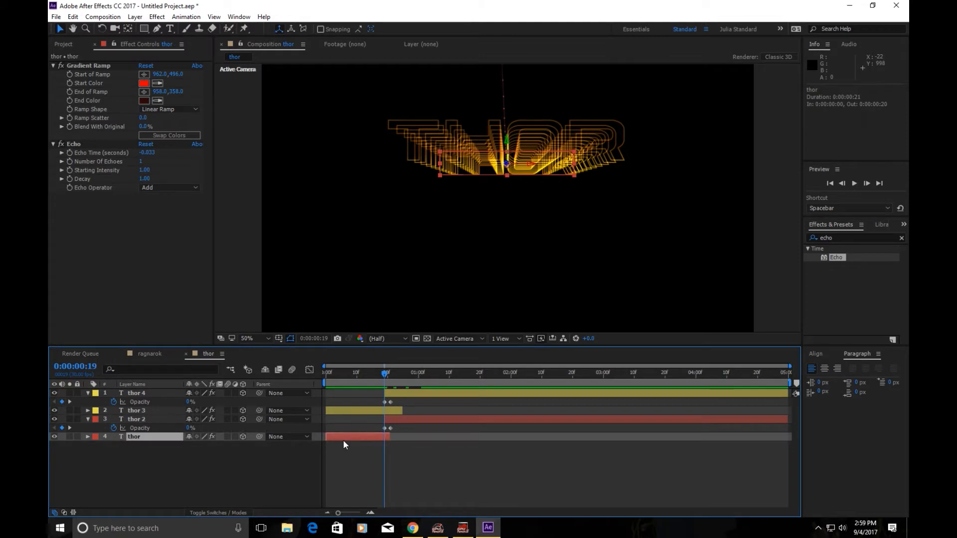
left_click(141, 162)
type("10")
key("Return")
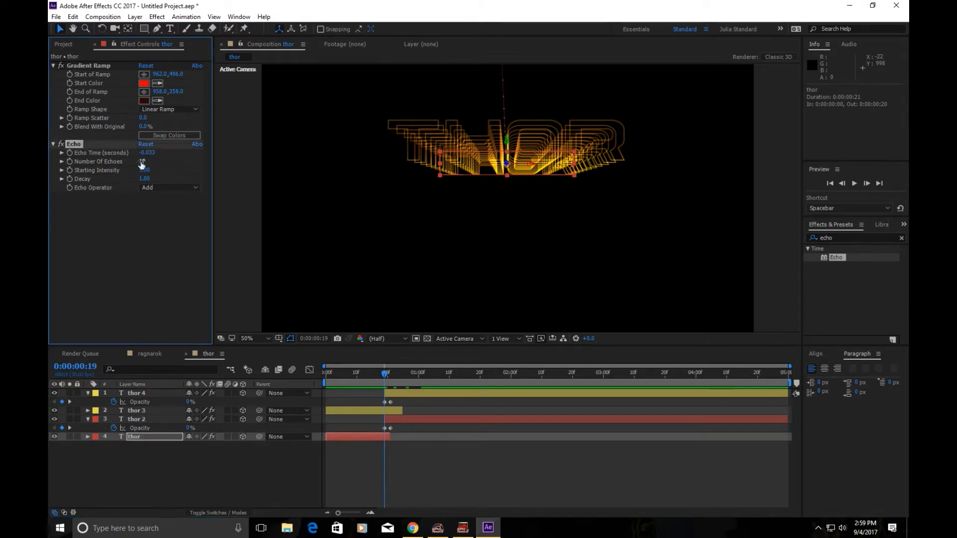
left_click(140, 181)
type("3.5")
key("Return")
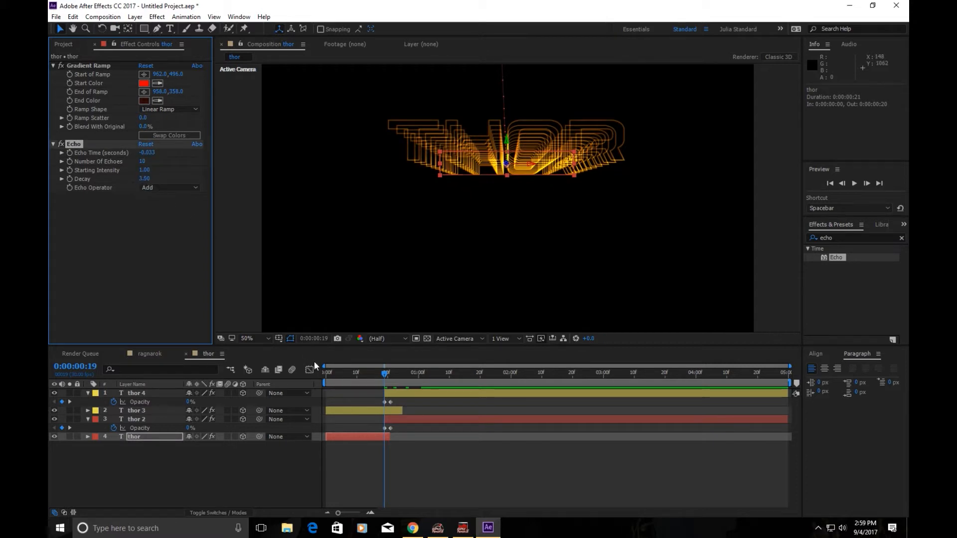
left_click_drag(329, 379, 318, 375)
left_click(853, 184)
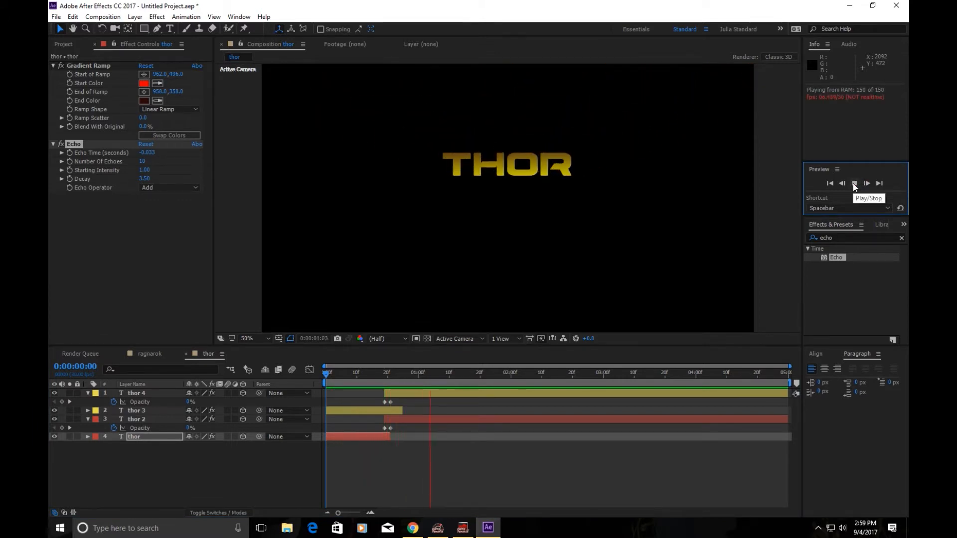
left_click(378, 375)
left_click_drag(378, 374, 443, 398)
- At 0:00:00:20, lower the thor 2 and thor layers together by setting their Y Position to 420.1, and scrub through the offset
left_click(142, 419)
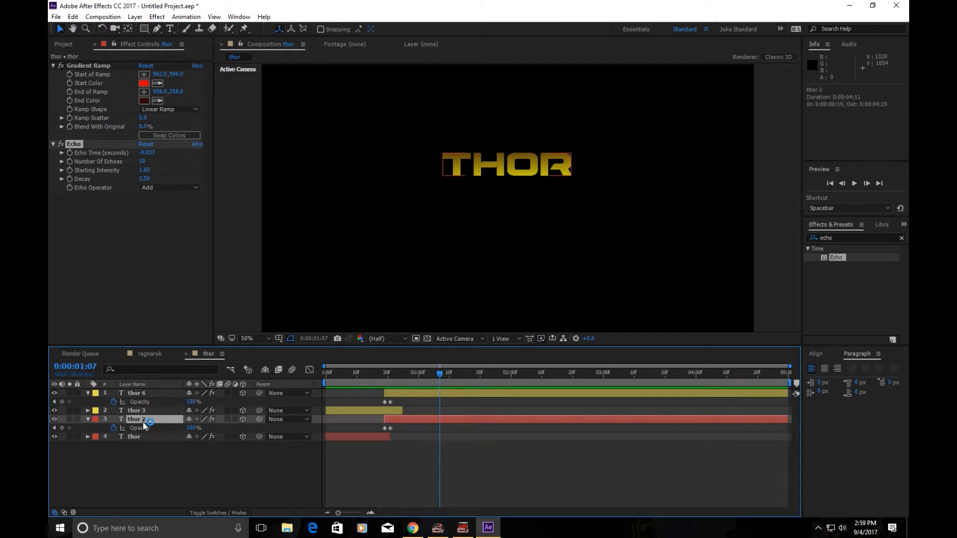
left_click(86, 420)
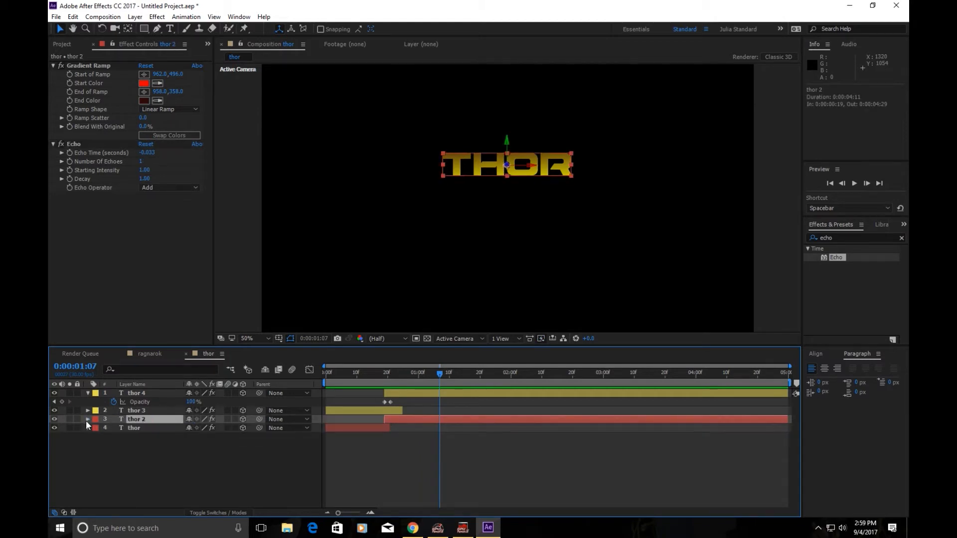
left_click(133, 429, "shift")
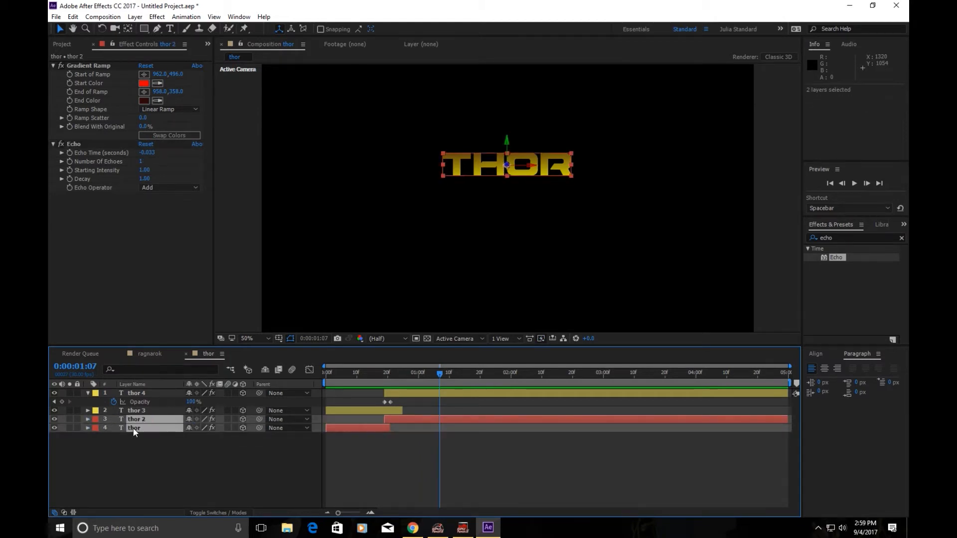
key("p")
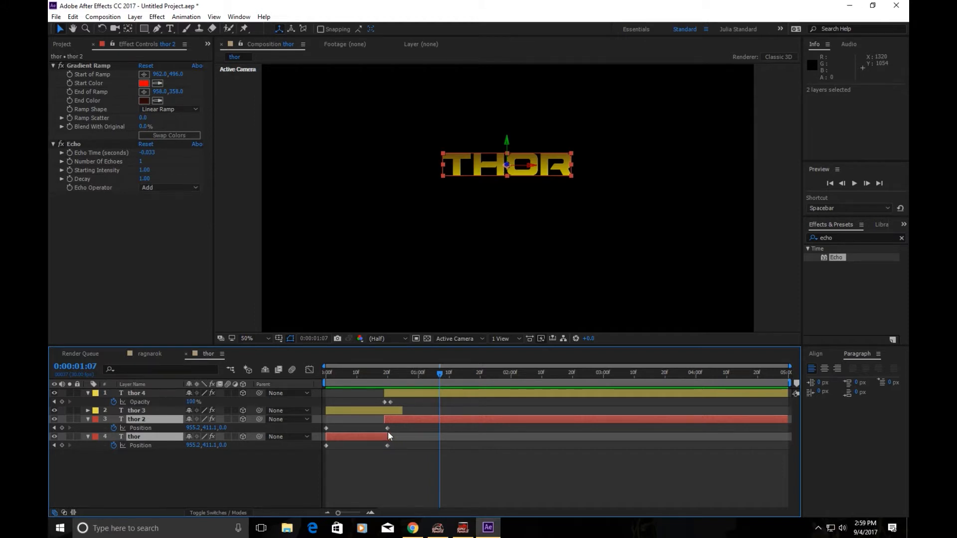
mouse_move(389, 377)
left_mouse_down()
mouse_move(376, 379)
mouse_move(388, 379)
left_mouse_up()
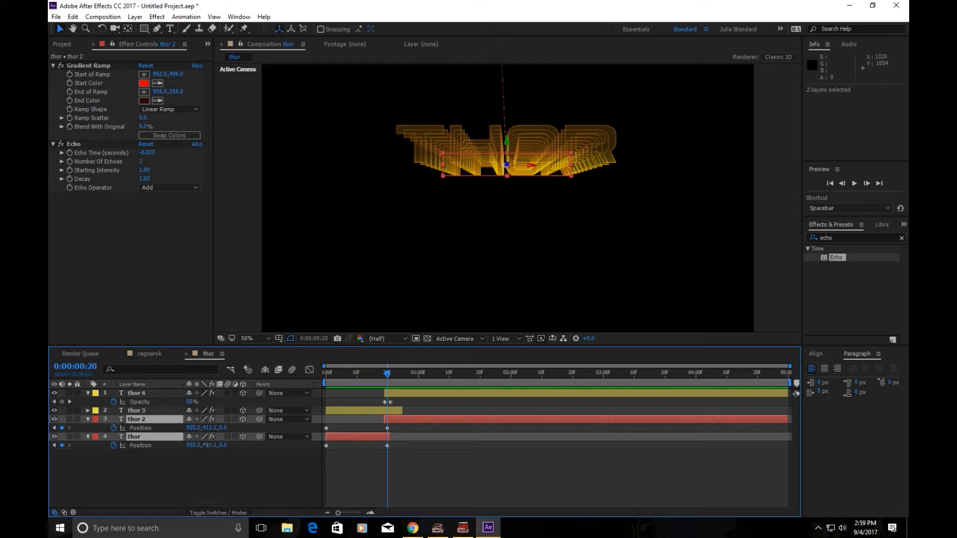
left_click_drag(208, 445, 208, 444)
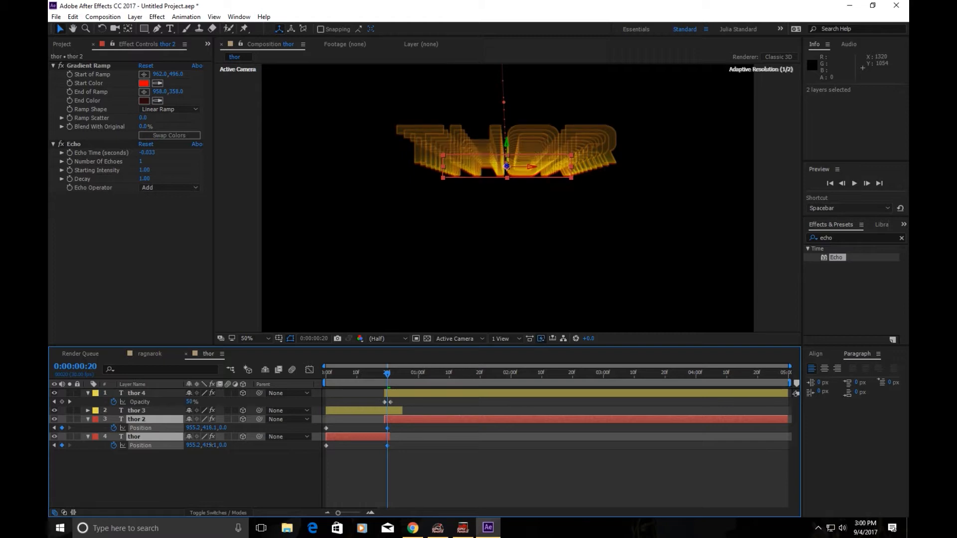
left_click_drag(208, 445, 213, 448)
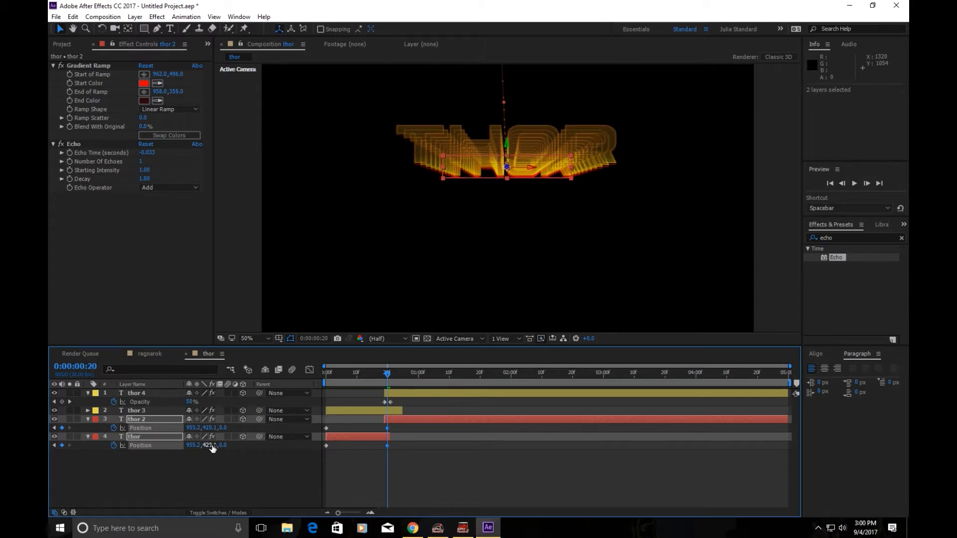
left_click_drag(324, 373, 429, 384)
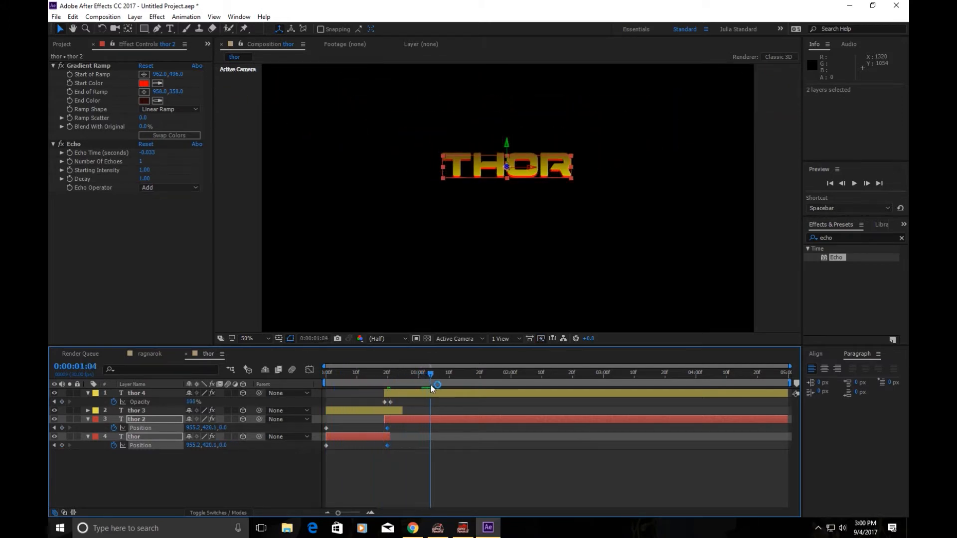
left_click(424, 458)
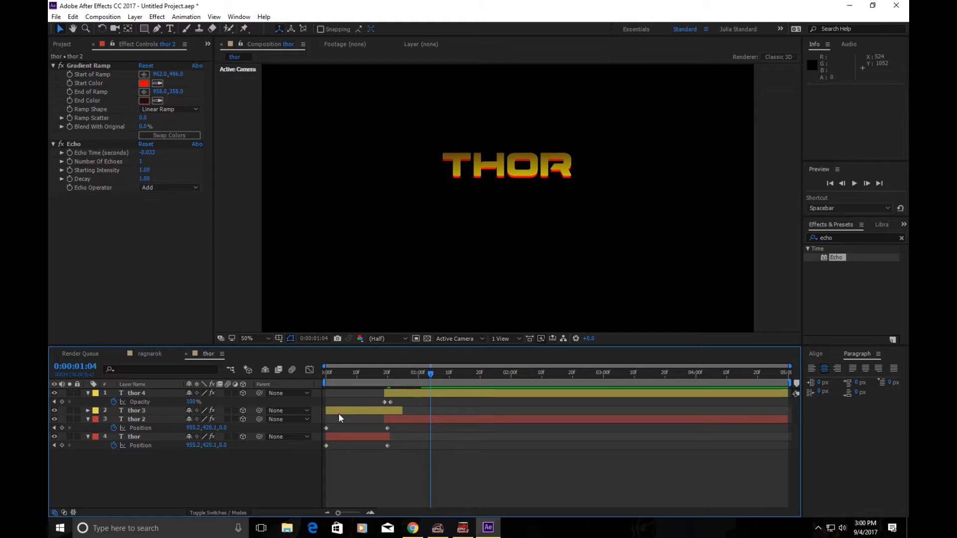
- Move the thor 4 layer's Opacity keyframes to about 0:00:00:22 and 0:00:00:27, and preview the animation
left_click_drag(523, 373, 393, 387)
left_click(402, 402)
left_click_drag(403, 402, 325, 385)
left_click(854, 183)
left_click(854, 183)
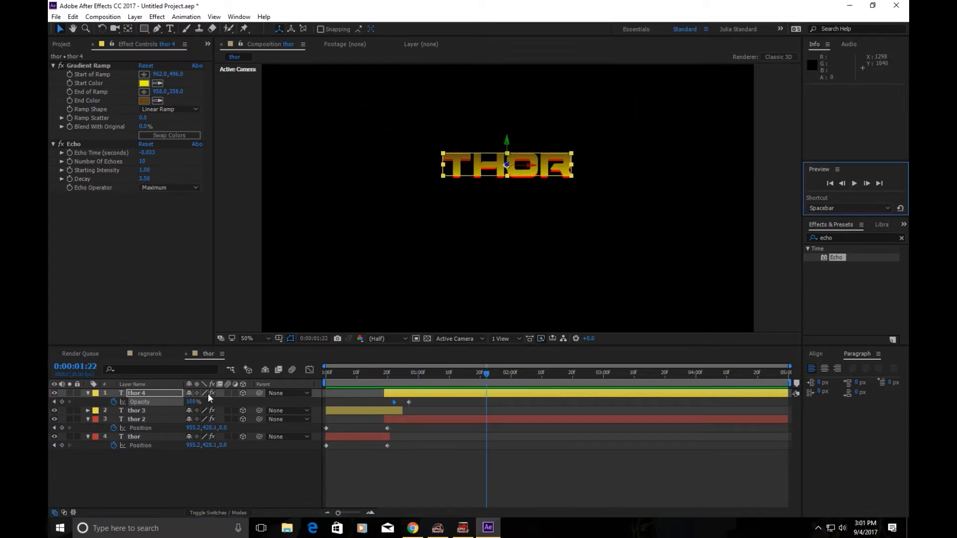
- Open the ragnarok composition, scrub to 0:00:01:03 to view the red title, and collapse its layer's properties
left_click(76, 45)
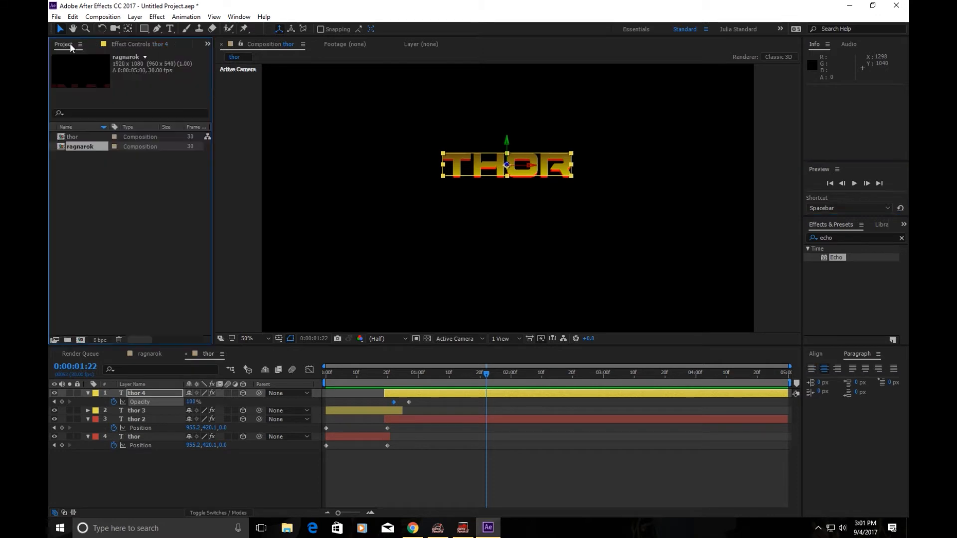
double_click(69, 146)
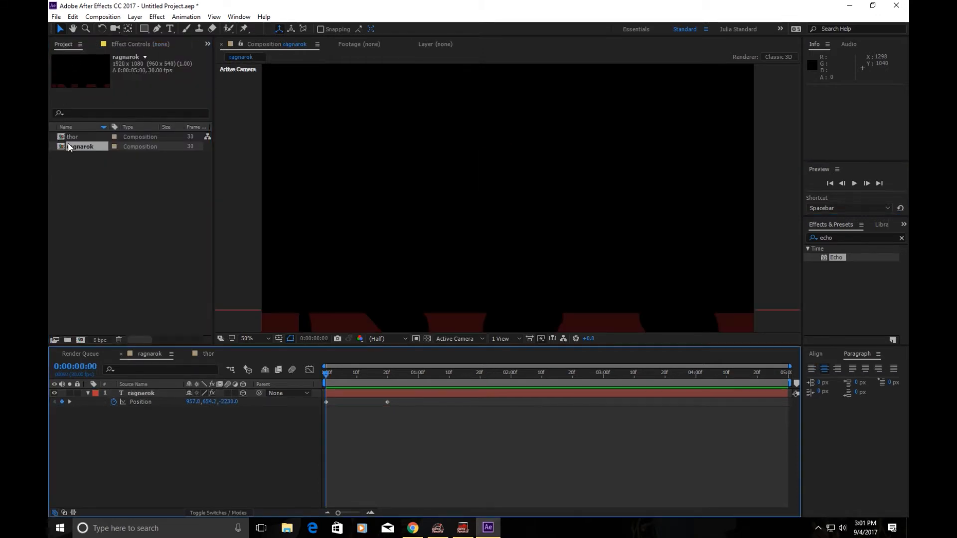
left_click_drag(326, 378, 427, 377)
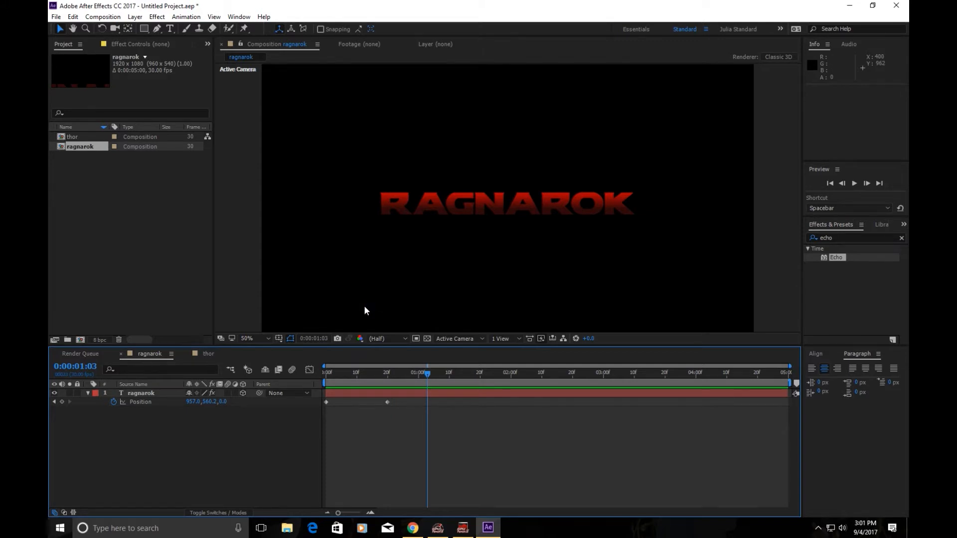
left_click(88, 393)
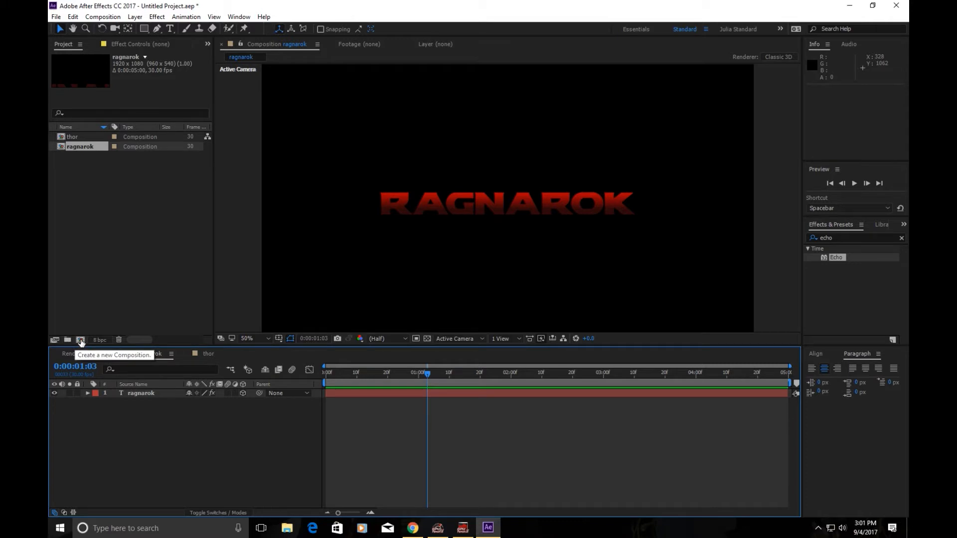
- Create a new 1920 x 1080, 30 fps, five-second composition named lines
left_click(80, 339)
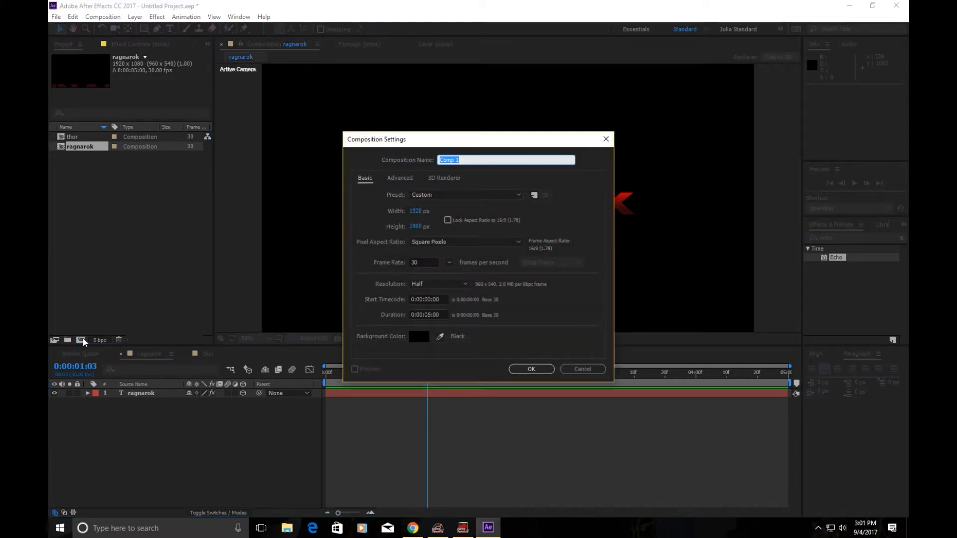
type("lines")
key("Return")
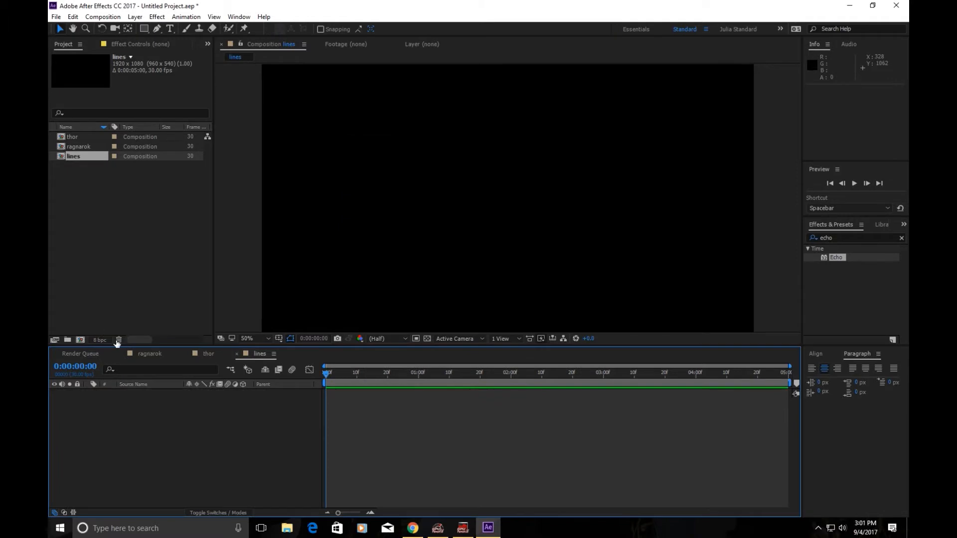
- Add a full-frame 1920 x 1080 solid layer in light blue to the lines composition
right_click(236, 423)
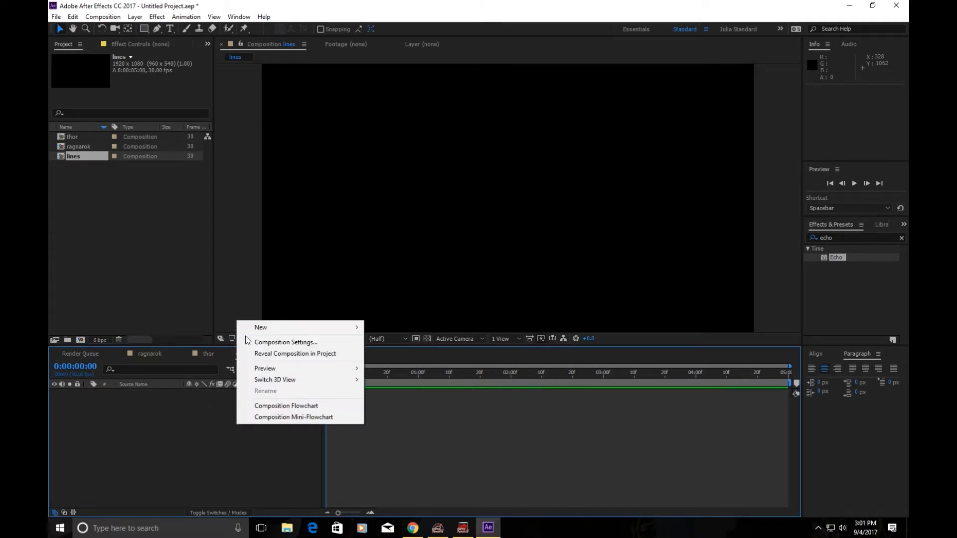
mouse_move(252, 331)
left_click(201, 354)
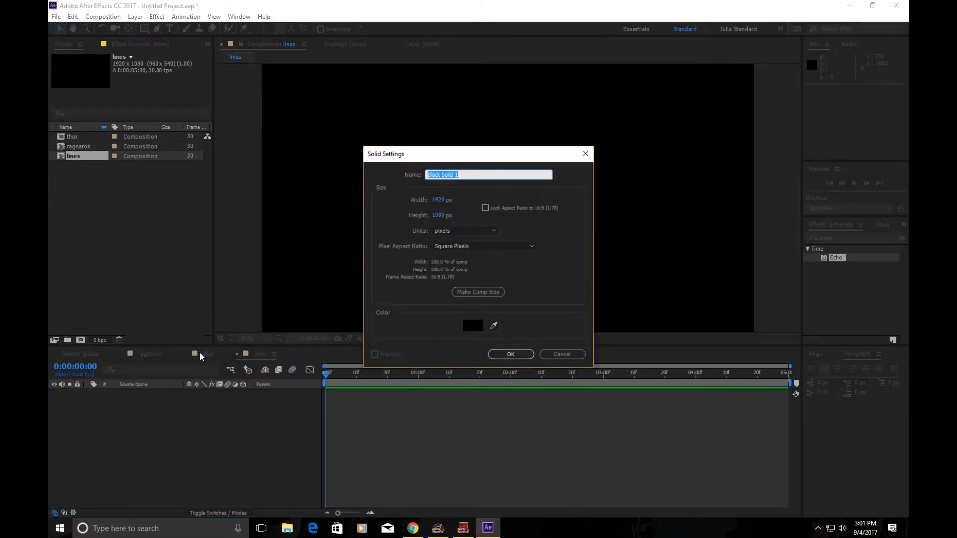
left_click(473, 325)
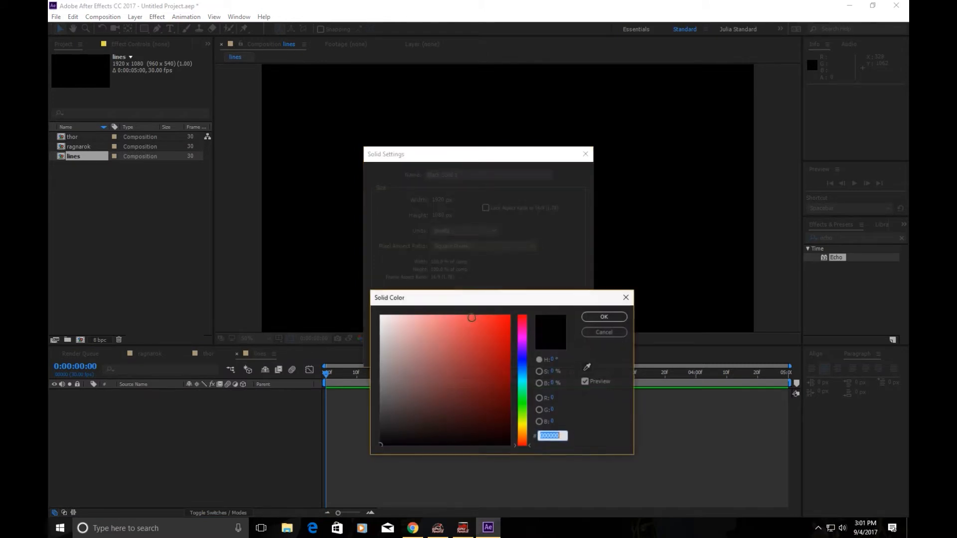
left_click(522, 368)
left_click(496, 334)
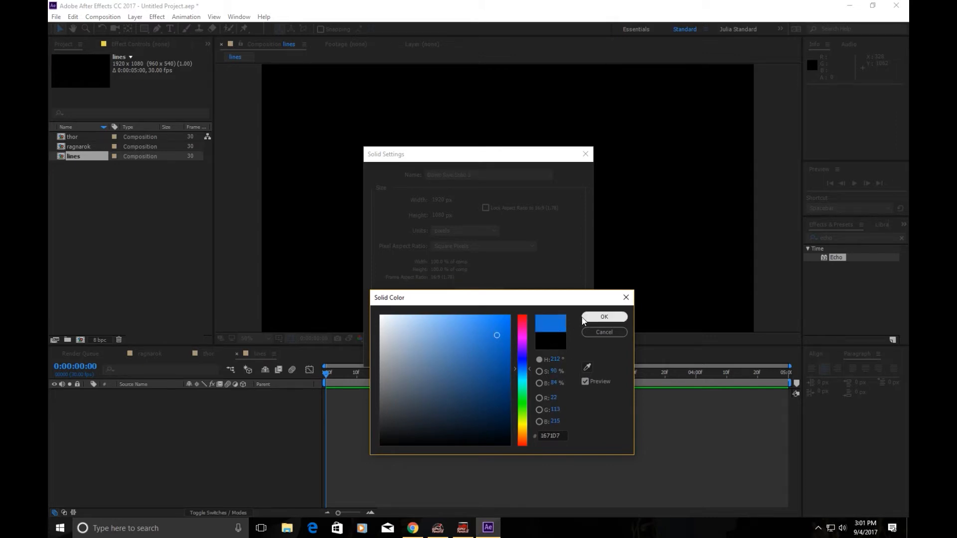
mouse_move(493, 321)
left_mouse_down()
mouse_move(438, 317)
mouse_move(448, 318)
left_mouse_up()
left_click(608, 321)
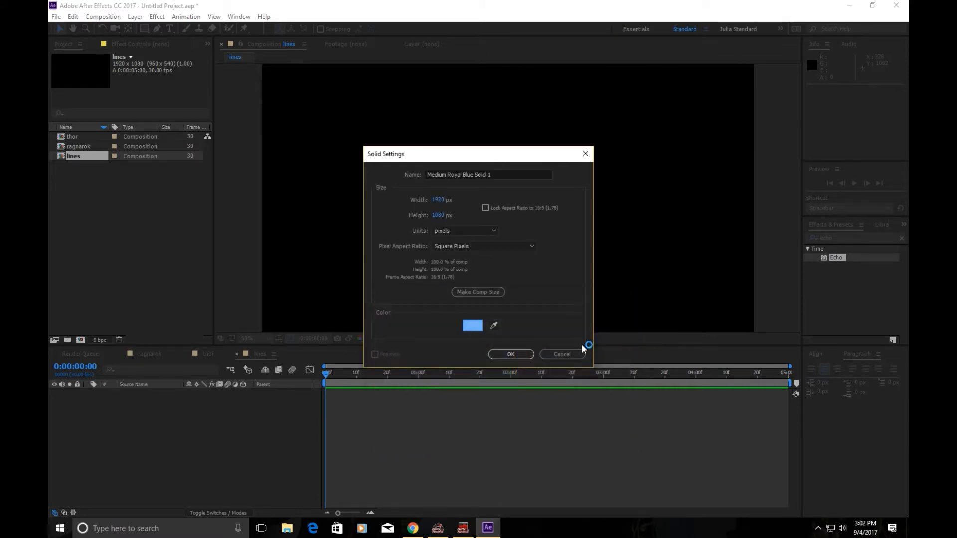
left_click(507, 353)
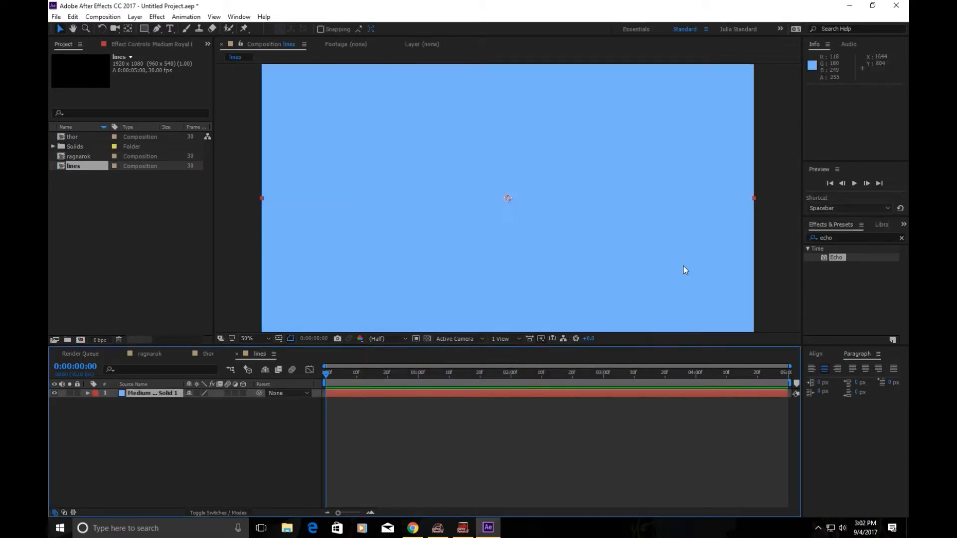
- Find the Gradient Ramp effect and apply it to the blue solid
left_click(832, 238)
double_click(832, 238)
type("ramp")
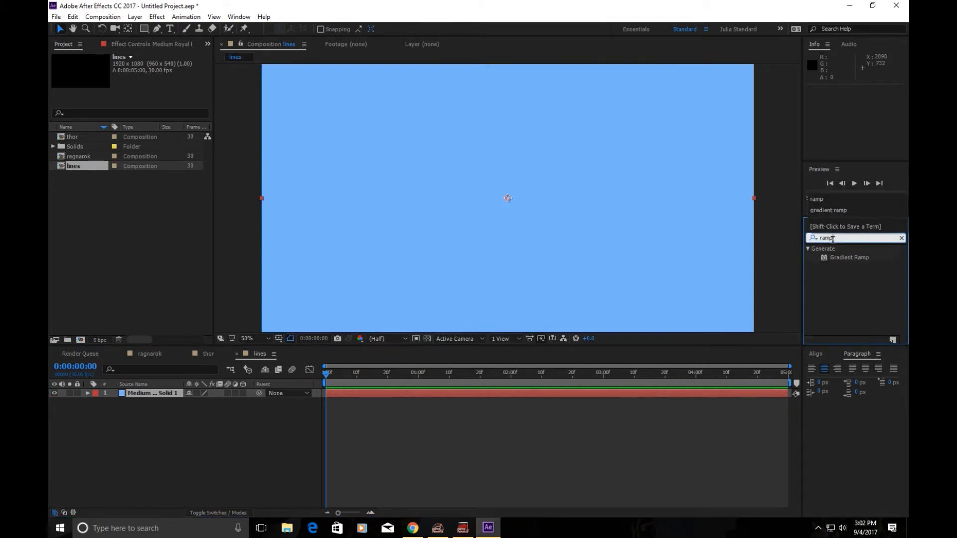
left_click_drag(835, 257, 660, 268)
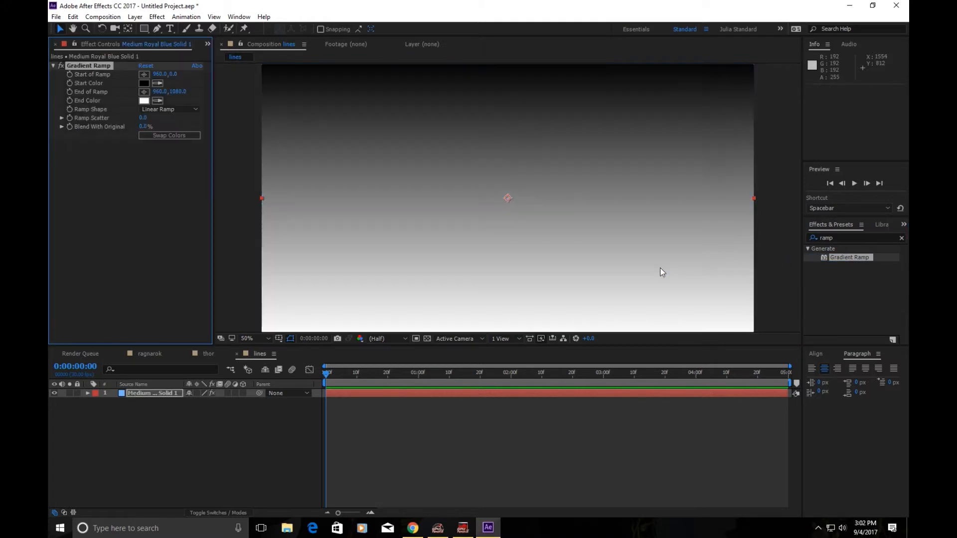
- Set the Gradient Ramp's Start Color to blue 439EF2
left_click(144, 83)
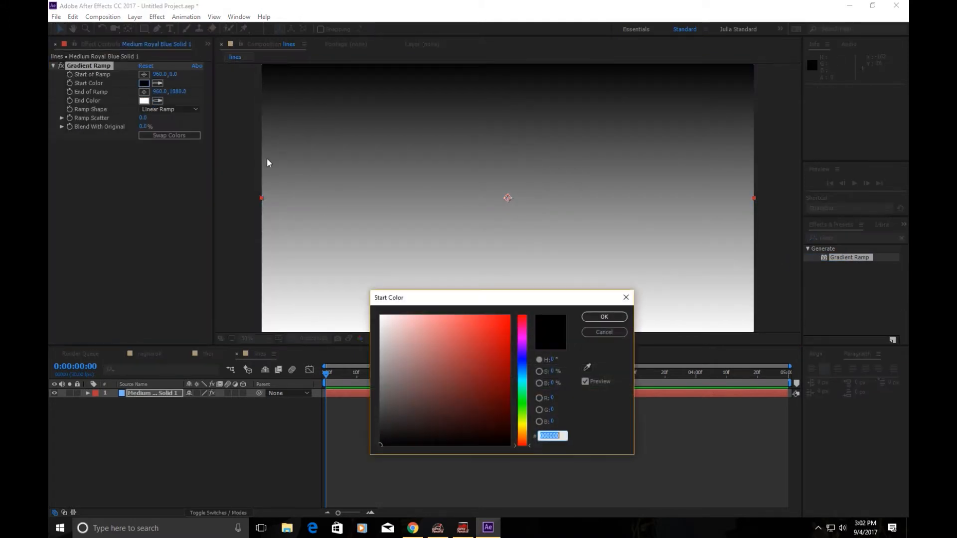
left_click(519, 369)
left_click(481, 330)
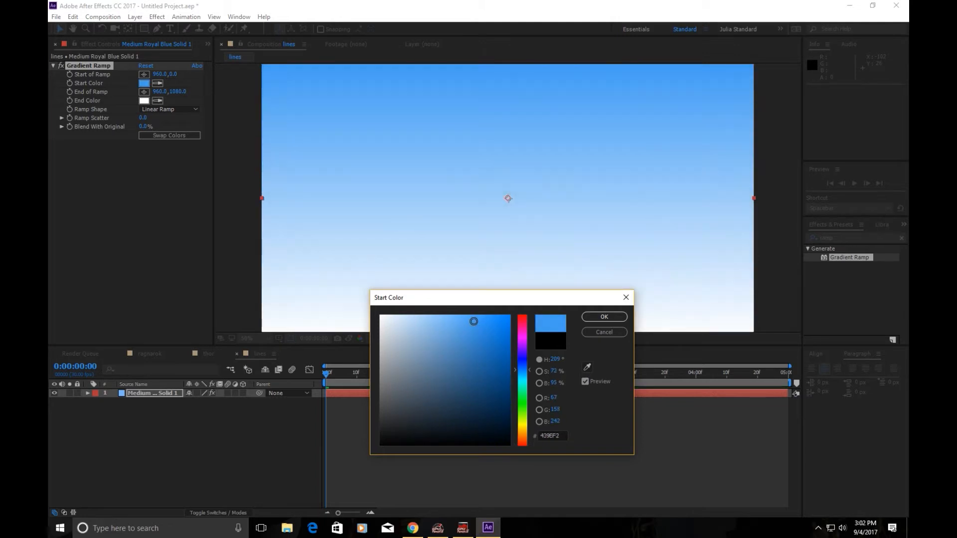
left_click(603, 317)
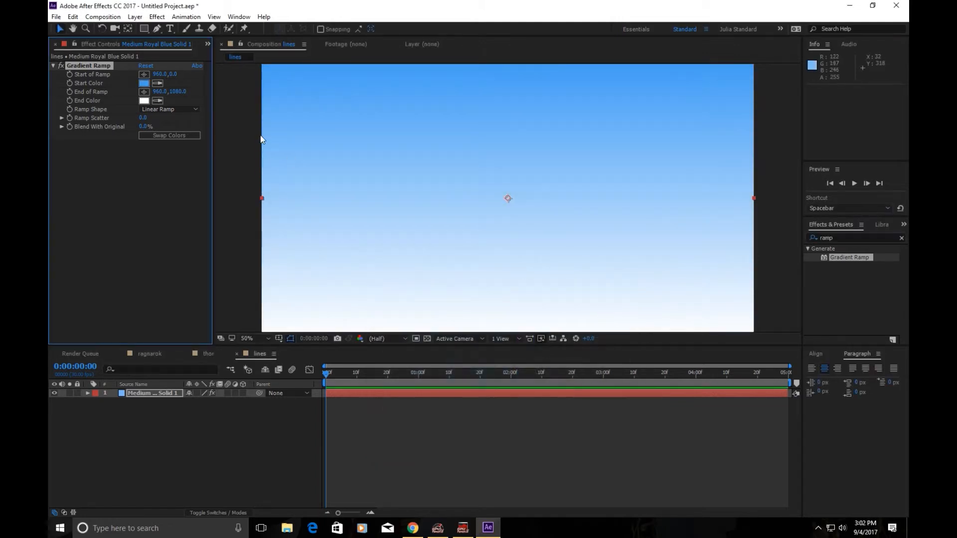
- Try placing the Gradient Ramp's start point near the frame's lower centre at about 966, 1046, and undo it
left_click(144, 74)
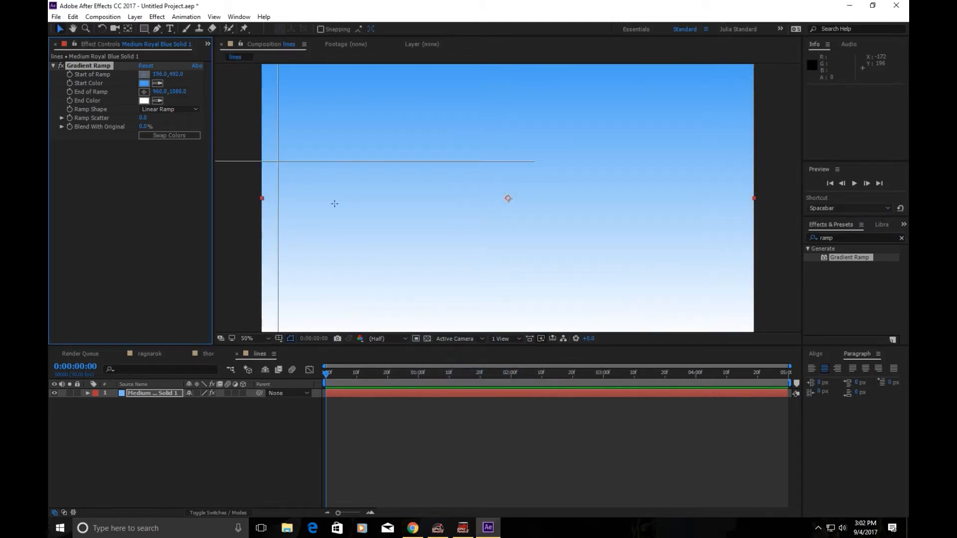
left_click(509, 329)
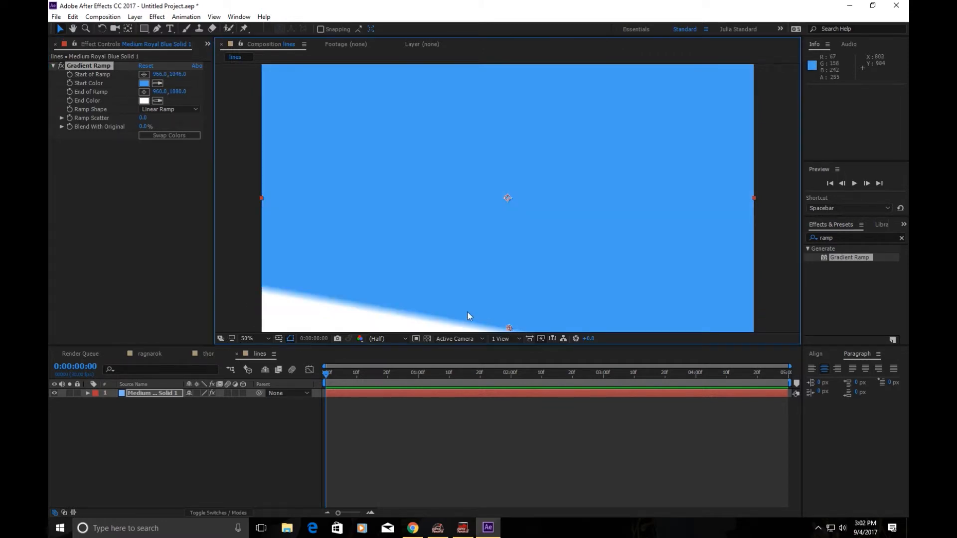
key("ctrl+z")
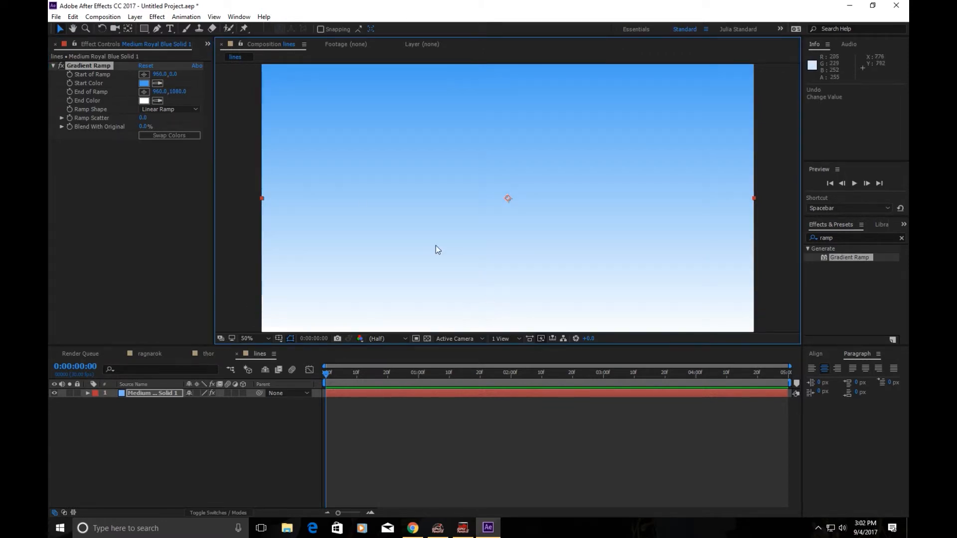
- Set the Gradient Ramp's Start Color to white and its End Color to a bright blue
left_click(143, 83)
left_click_drag(435, 319, 354, 299)
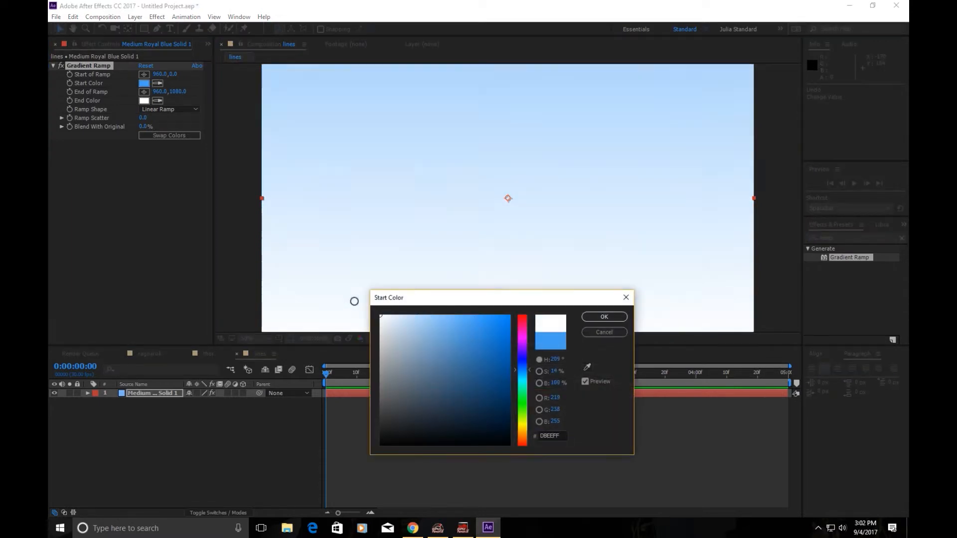
left_click(604, 317)
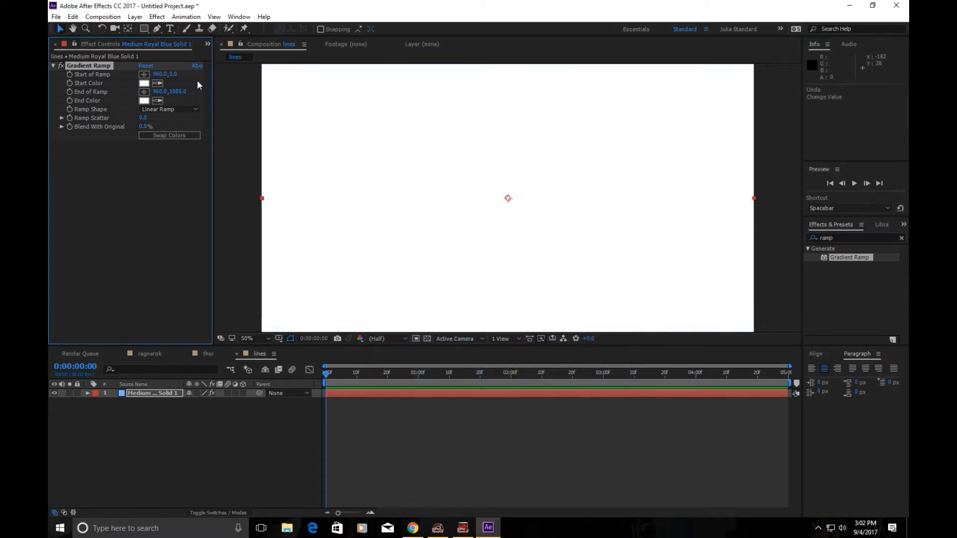
left_click(143, 101)
left_click(523, 369)
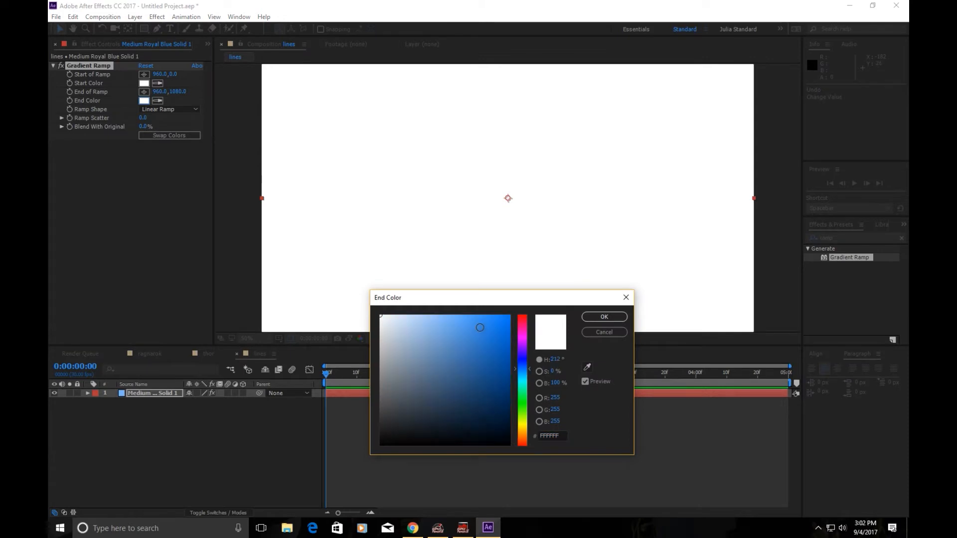
left_click_drag(480, 328, 474, 316)
left_click(604, 316)
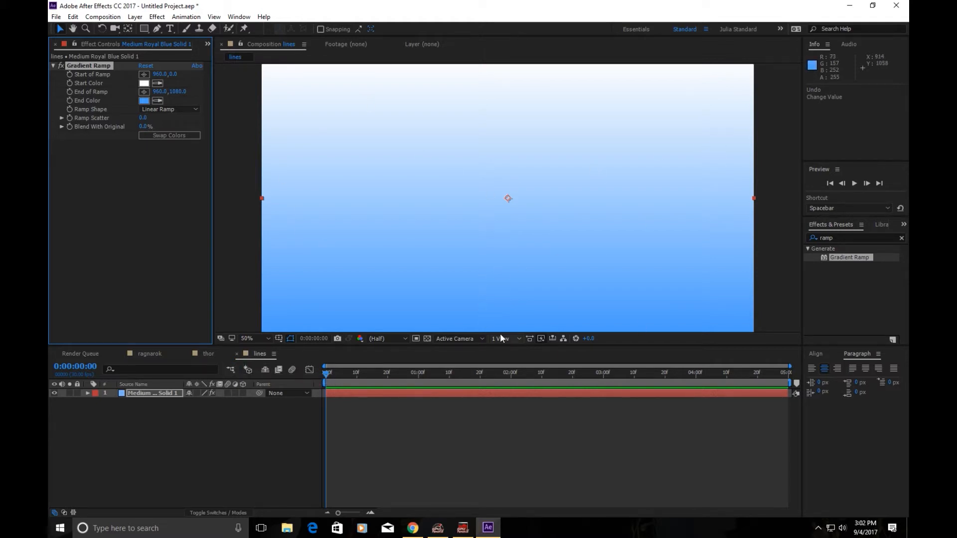
- Move the End of Ramp point to about 960, 668, just below the frame's centre, and deselect the solid
left_click(144, 91)
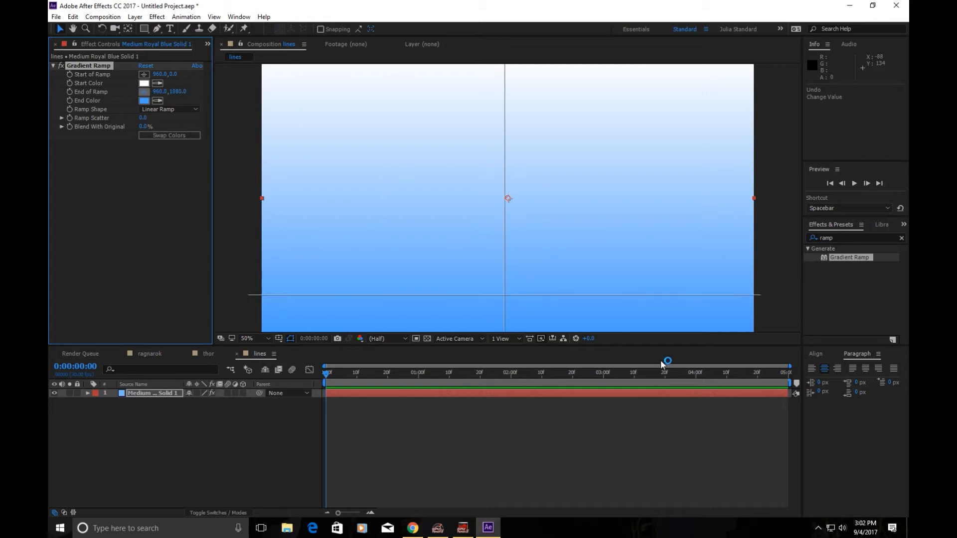
left_click(507, 230)
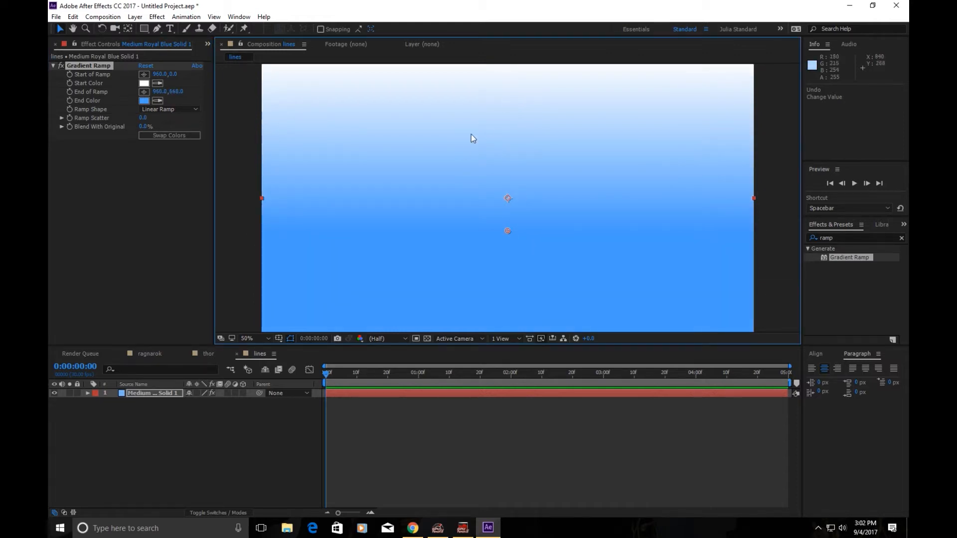
left_click(189, 433)
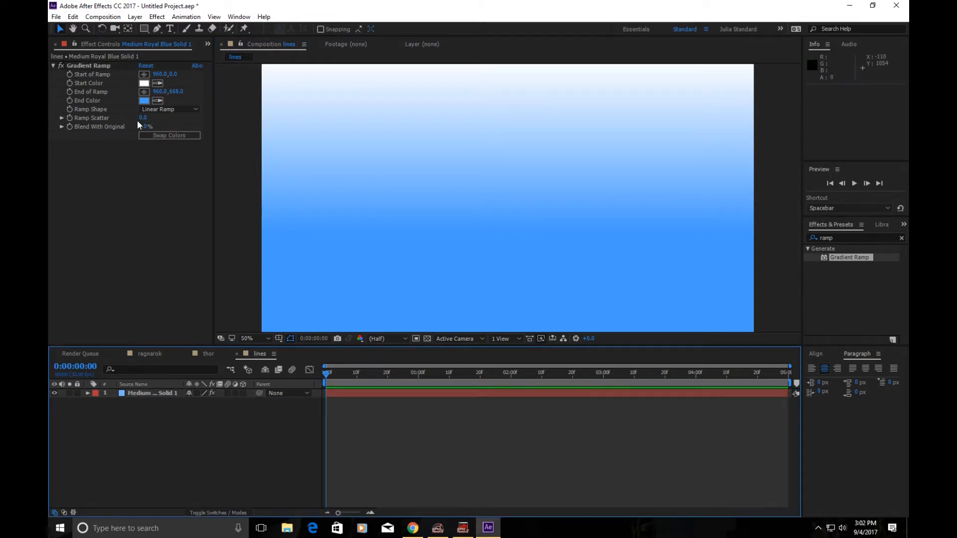
- Set the fill for new shapes to None
left_click(157, 30)
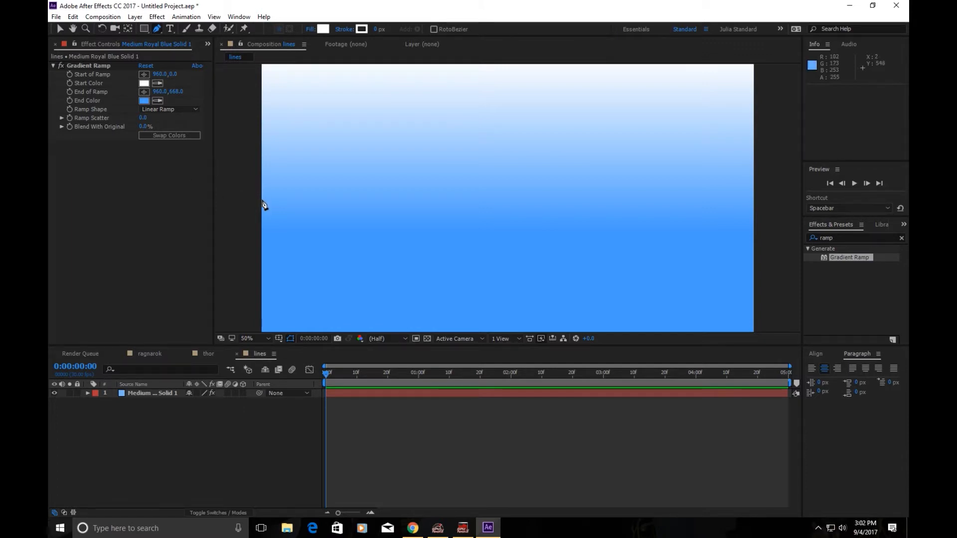
left_click(310, 29)
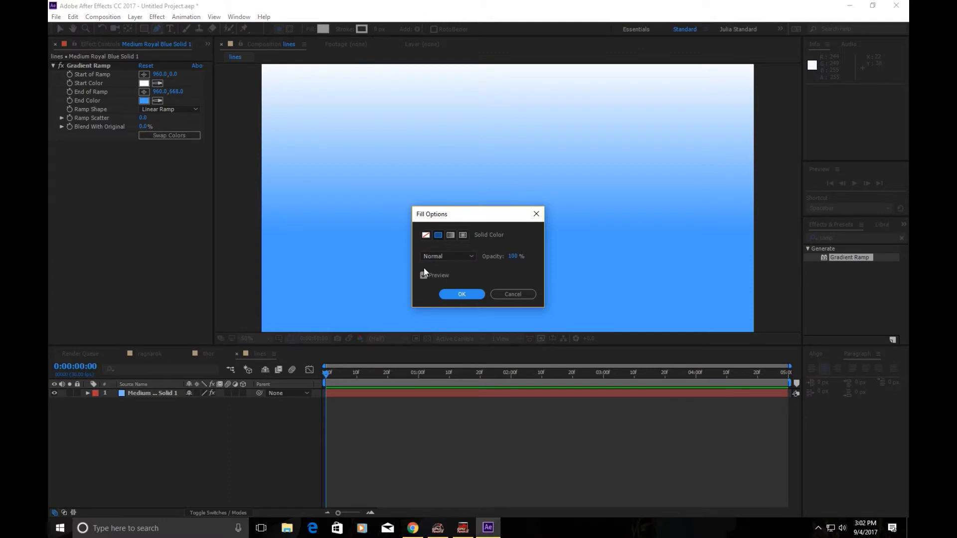
left_click(424, 238)
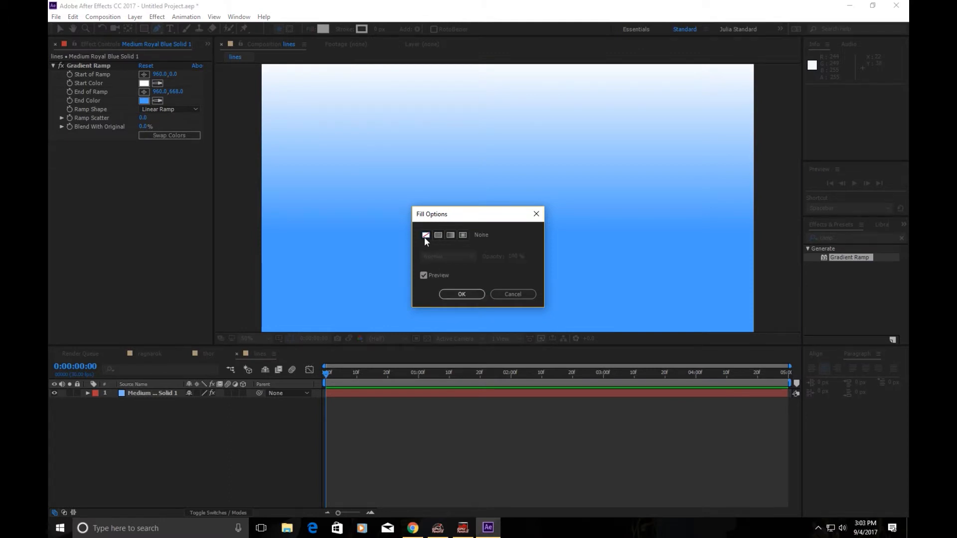
left_click(468, 295)
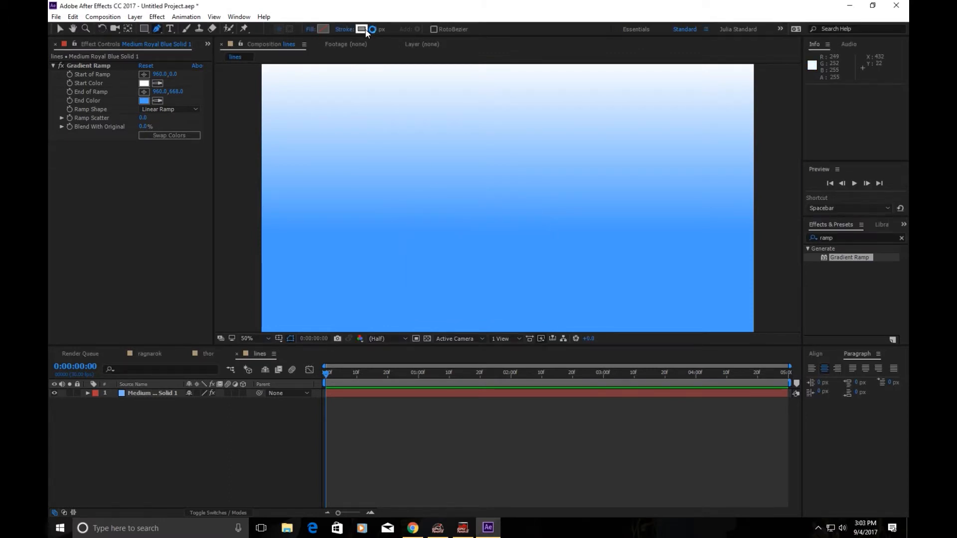
- Adjust the shape stroke width and draw a thin rectangle about 1942 x 12 px across the frame just above its centre
left_click(376, 29)
type("56")
key("Return")
left_click(143, 29)
mouse_move(260, 184)
left_mouse_down()
mouse_move(463, 197)
mouse_move(759, 186)
left_mouse_up()
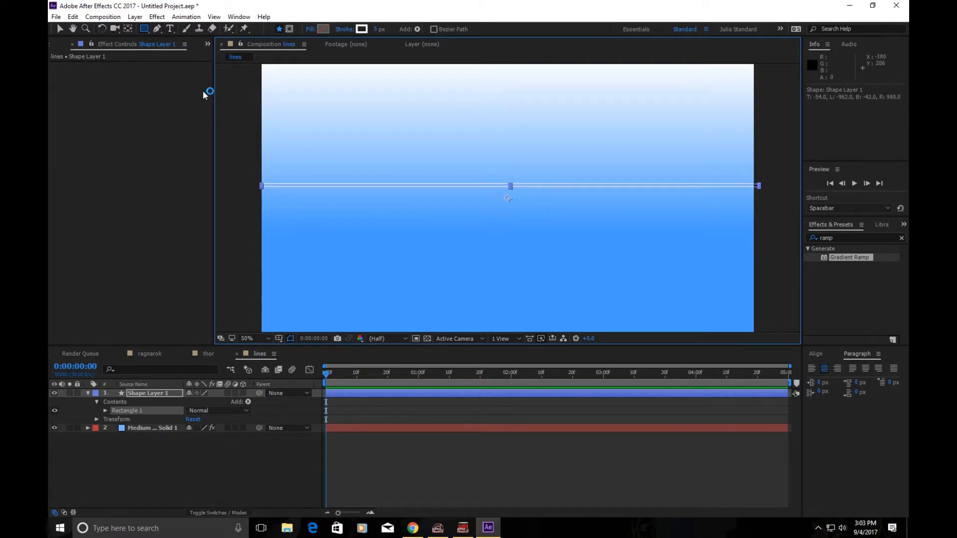
- Set the stroke of the thin rectangle to None
left_click(361, 29)
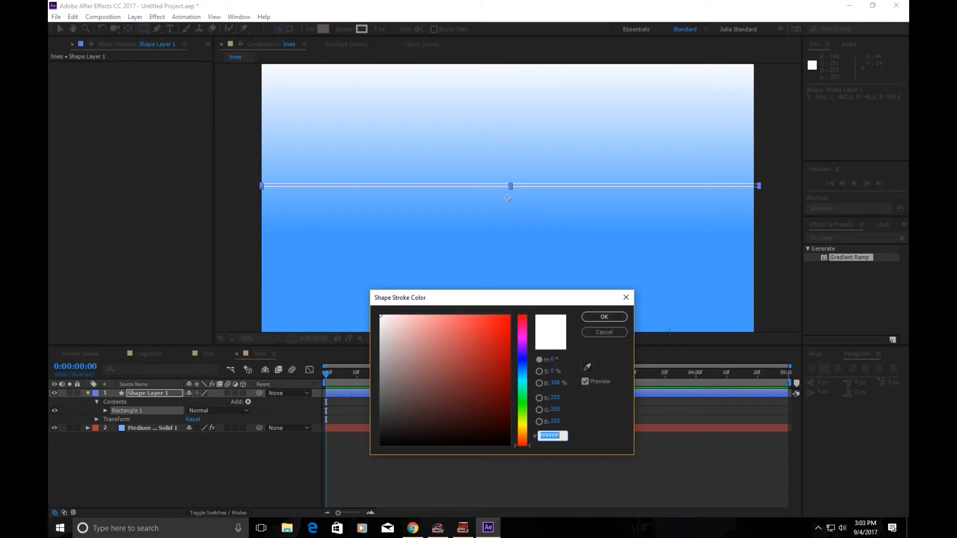
left_click(608, 332)
left_click(344, 30)
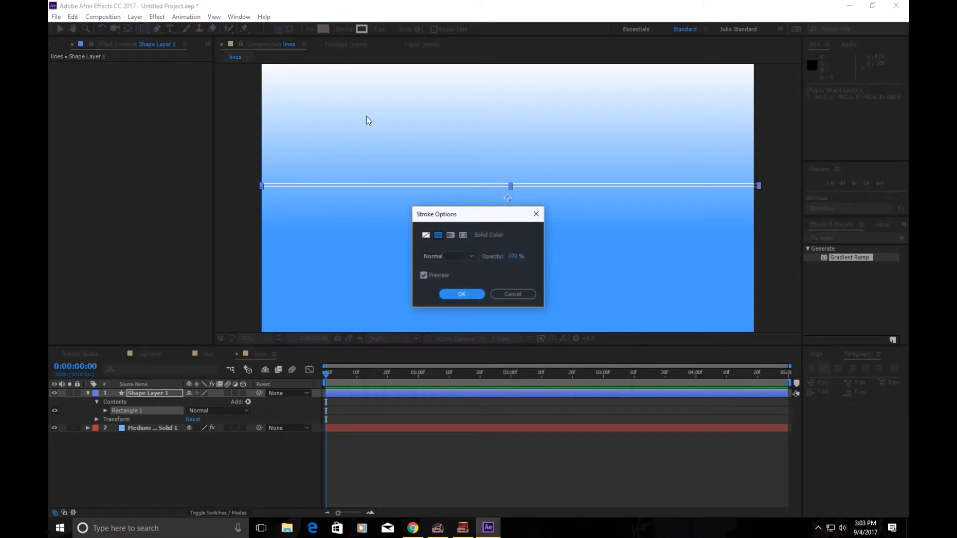
left_click(426, 235)
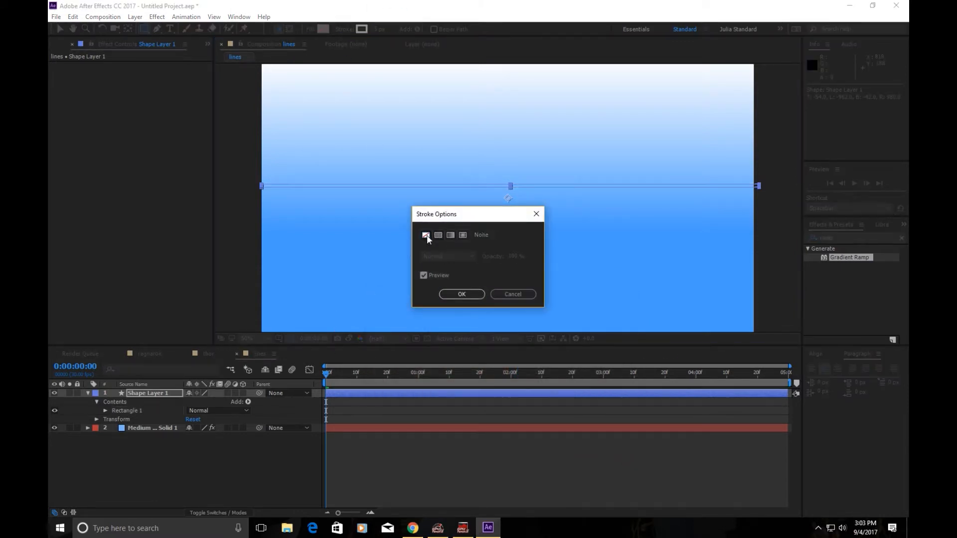
left_click(461, 294)
- Fill the thin rectangle with solid dark red and centre its layer vertically in the composition
left_click(321, 29)
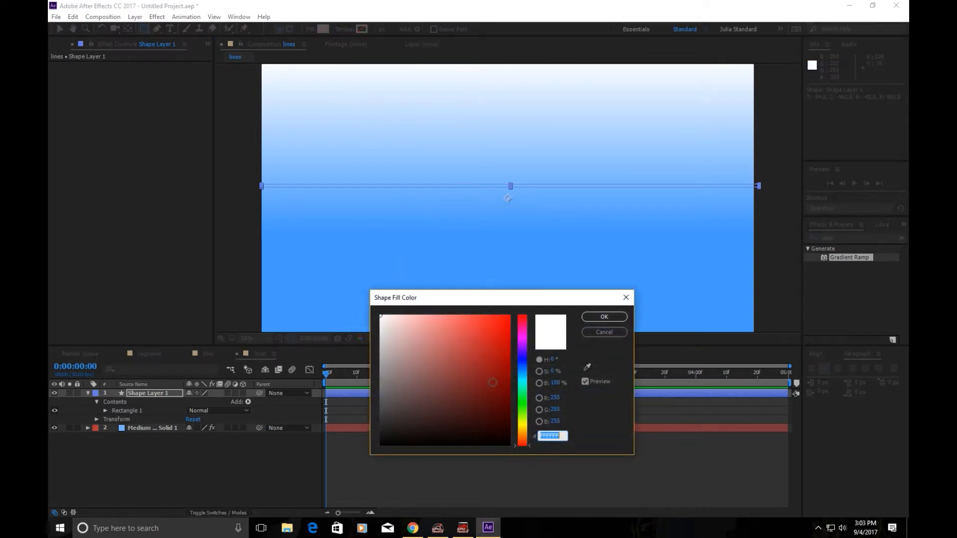
left_click(492, 382)
mouse_move(492, 382)
left_mouse_down()
mouse_move(496, 362)
mouse_move(500, 369)
left_mouse_up()
left_click(589, 321)
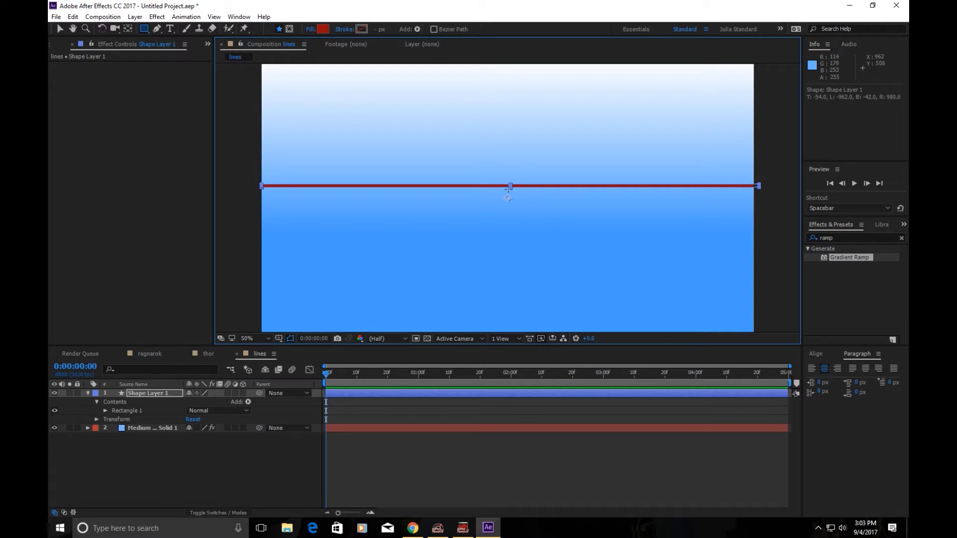
left_click(815, 354)
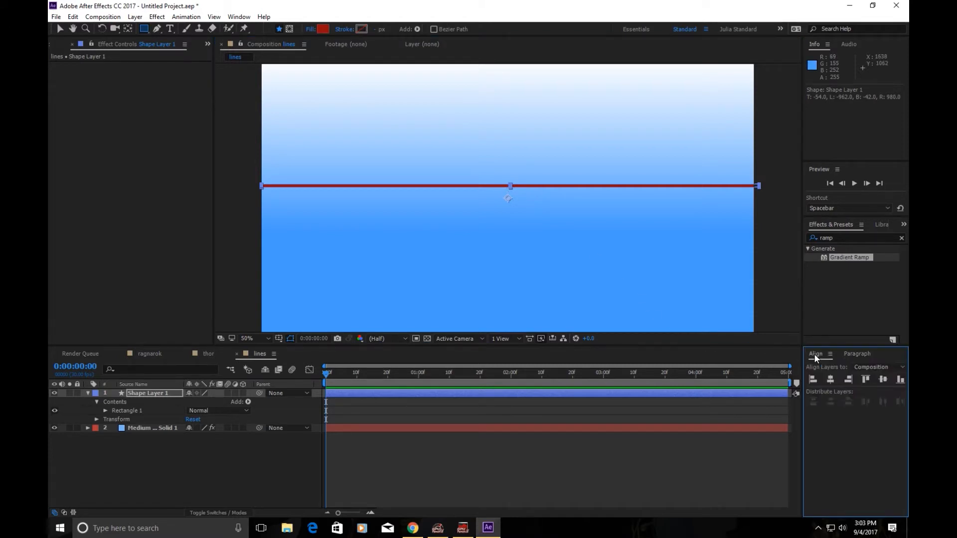
left_click(883, 382)
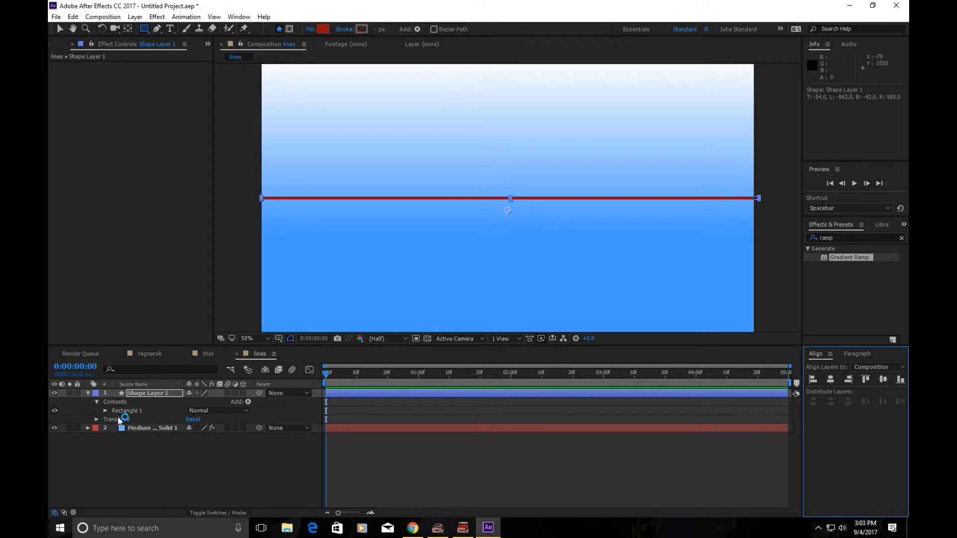
- Add a Repeater to the rectangle's contents and set its horizontal Position offset to 0
left_click(248, 402)
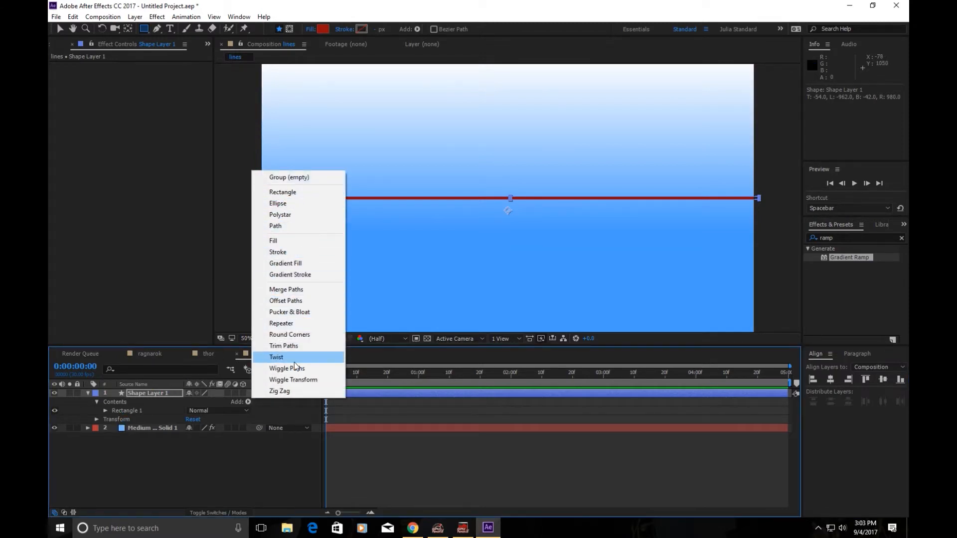
left_click(282, 324)
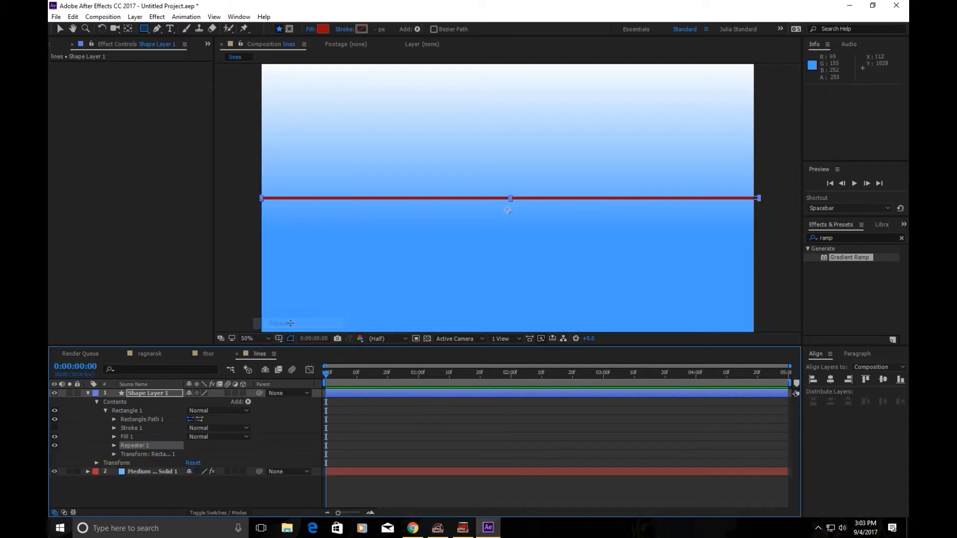
left_click(115, 444)
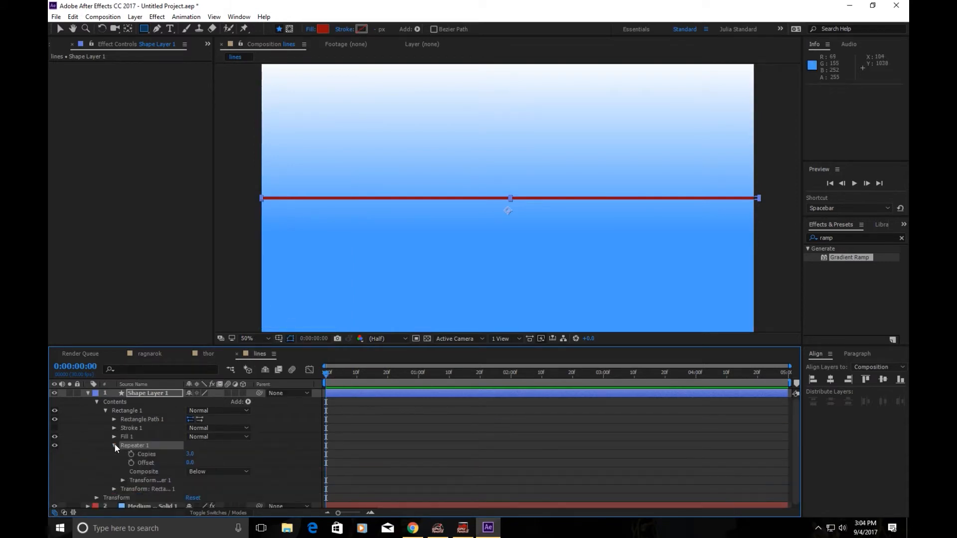
left_click(122, 479)
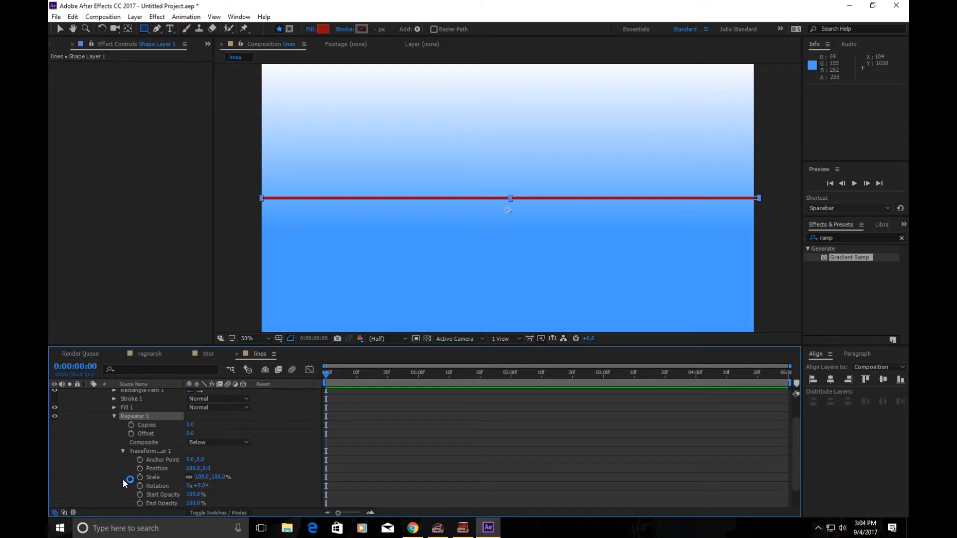
scroll(200, 448, "down", 2)
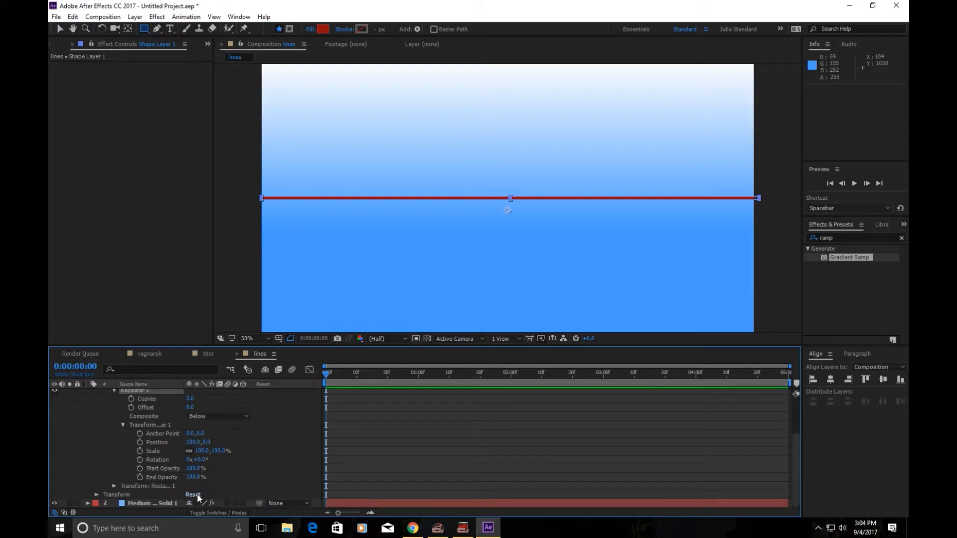
left_click(192, 443)
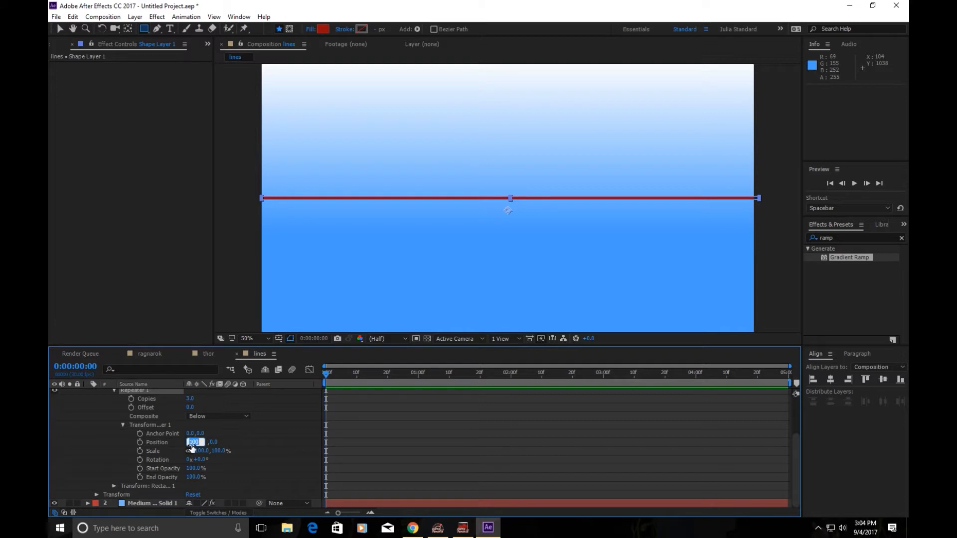
type("0")
key("Return")
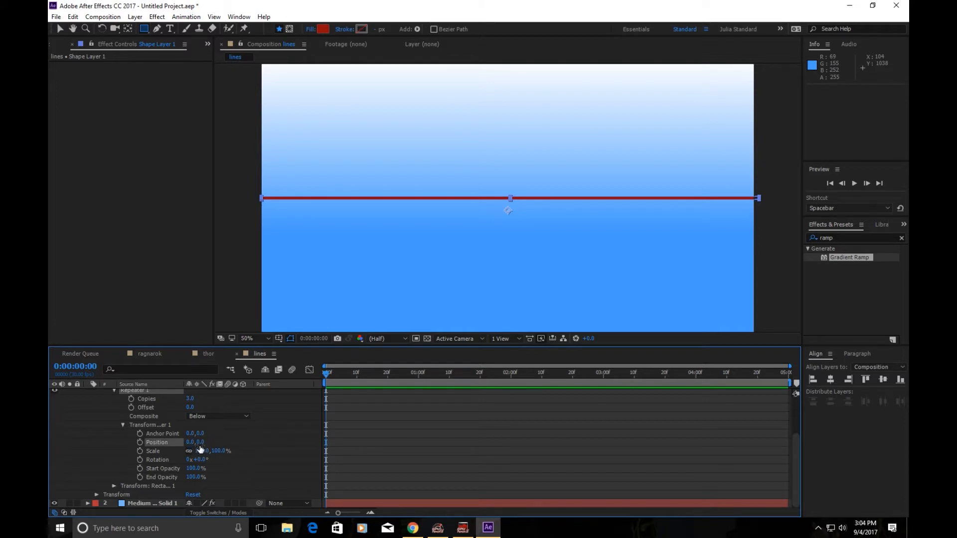
- Try vertical Position offsets of 100 and -50 for the repeated lines
left_click(200, 443)
type("100")
key("Return")
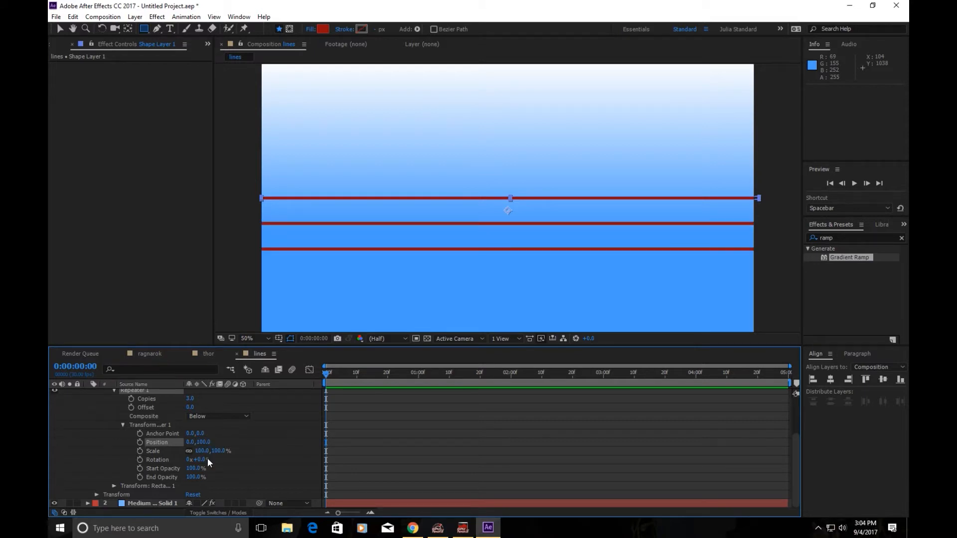
left_click(202, 443)
type("-50")
key("Return")
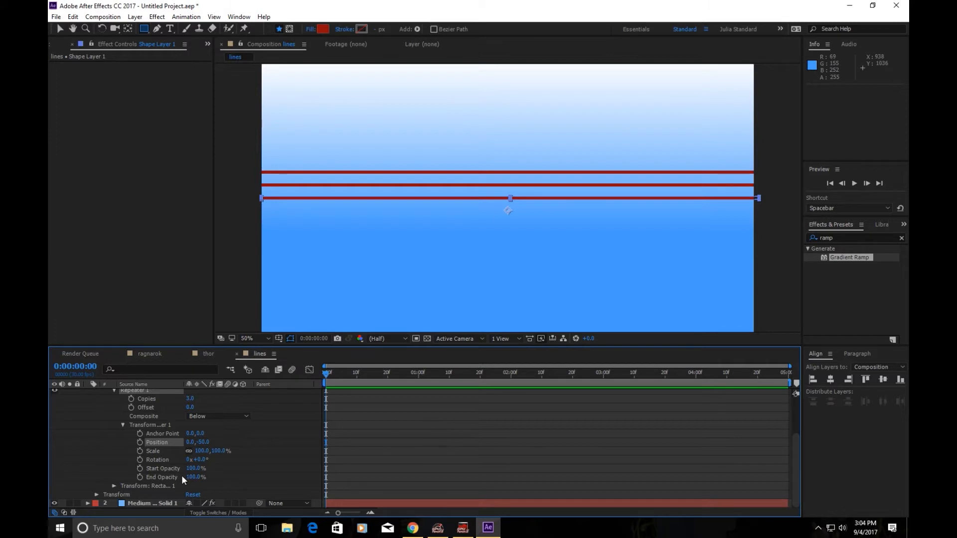
- Set the Repeater's vertical Position offset to -25 and its number of copies to 5
left_click(202, 443)
type("-25")
key("Return")
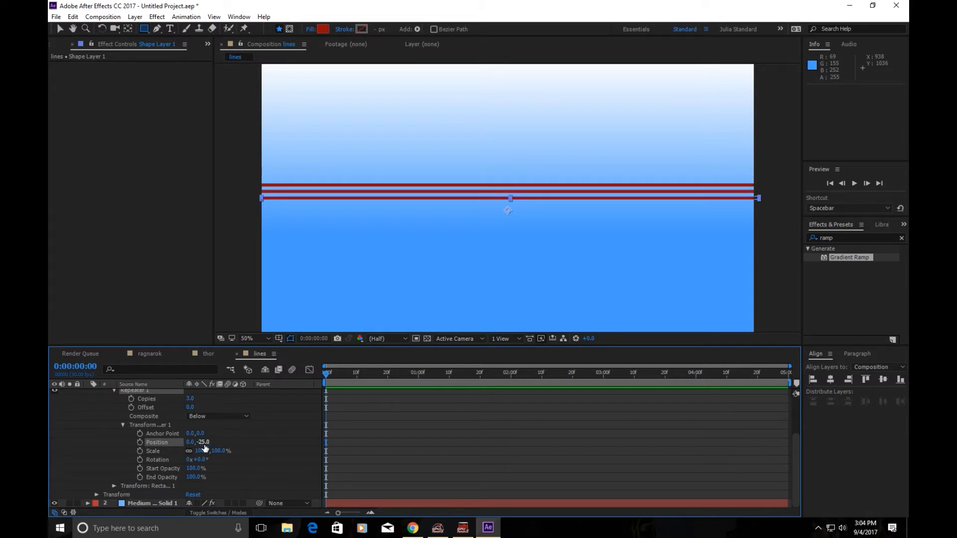
left_click(190, 398)
type("5")
key("Return")
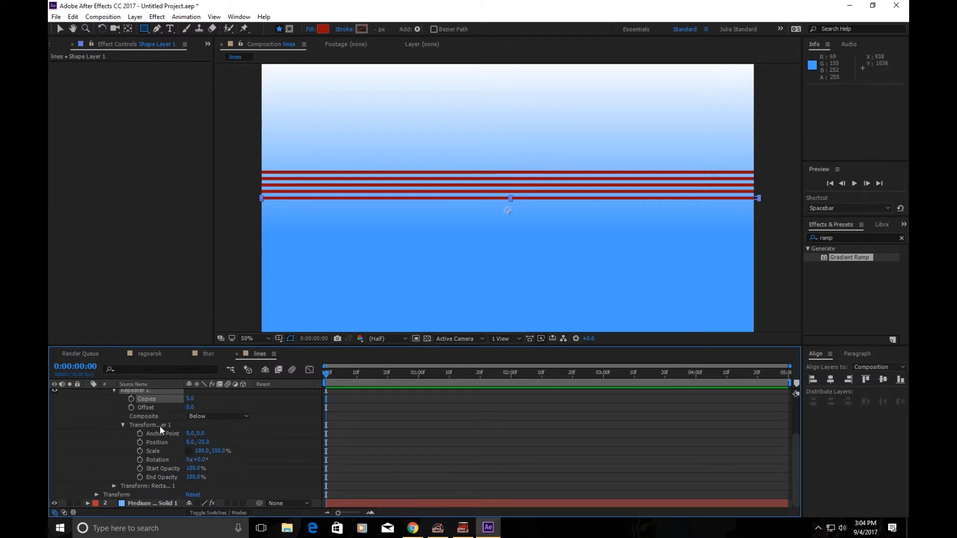
- Set only the vertical Scale in the Repeater's transform to 70% so each successive line is thinner
left_click(217, 452)
type("0")
key("Return")
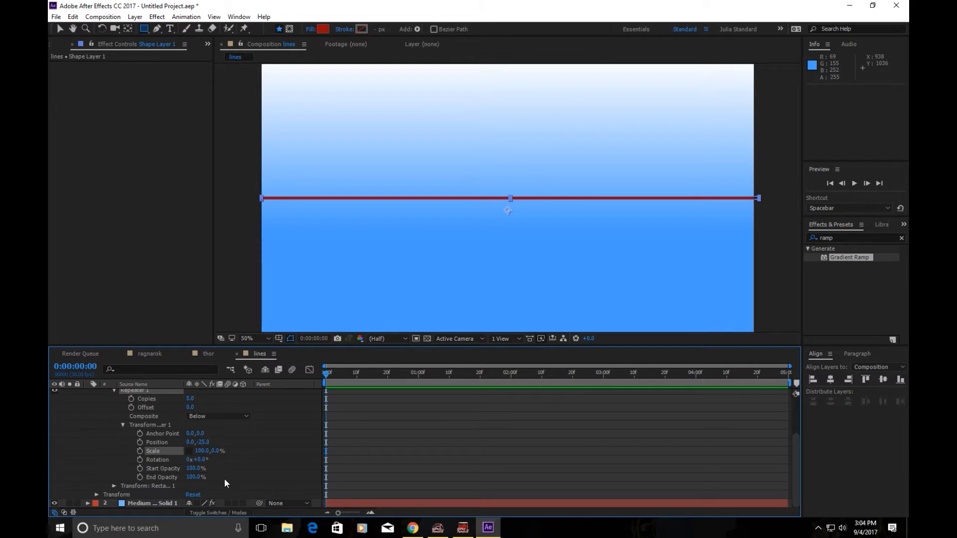
left_click_drag(215, 452, 249, 461)
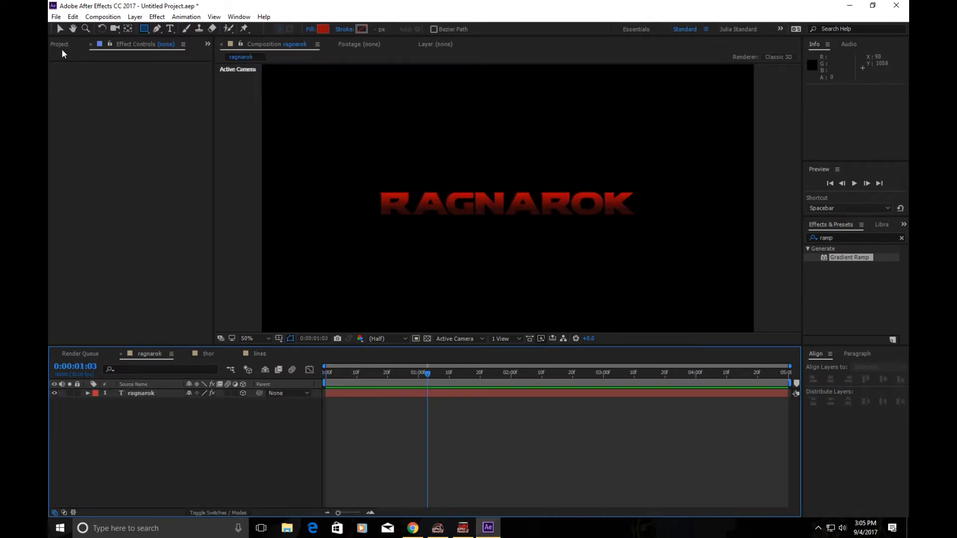
- Place the lines composition beneath the text layer in the ragnarok composition and make it visible
left_click(62, 47)
left_click_drag(71, 167, 160, 411)
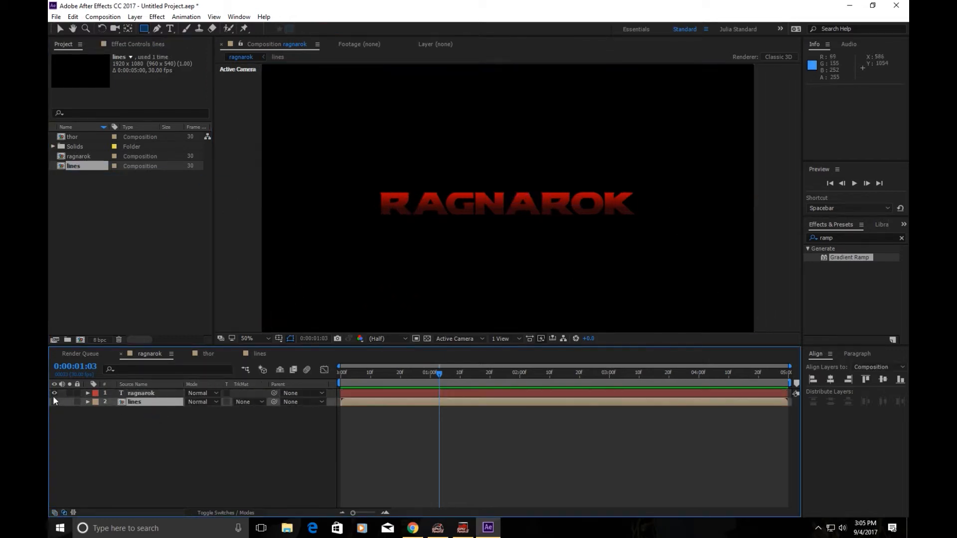
left_click(53, 401)
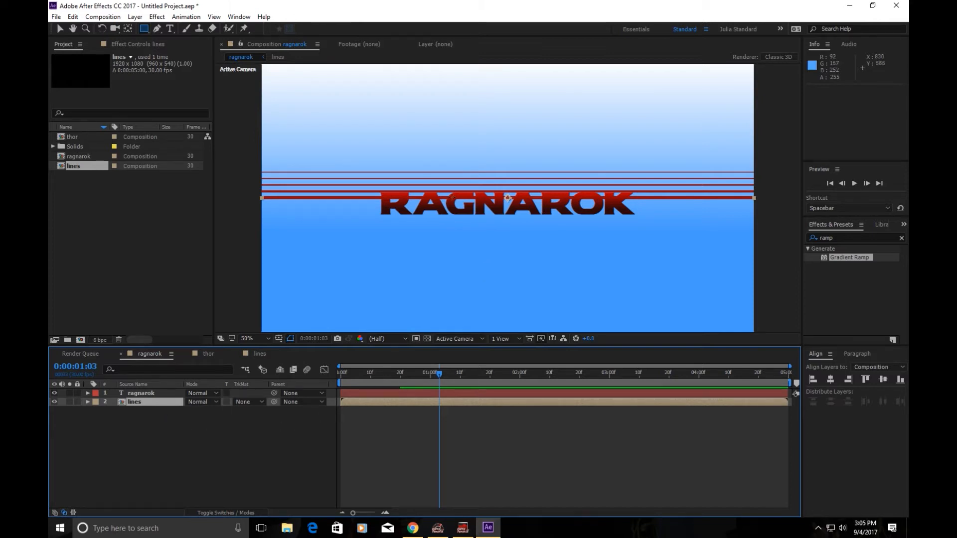
- Nudge the lines layer down to Position 960, 648 so its thickest line sits just below the RAGNAROK text
left_click(61, 30)
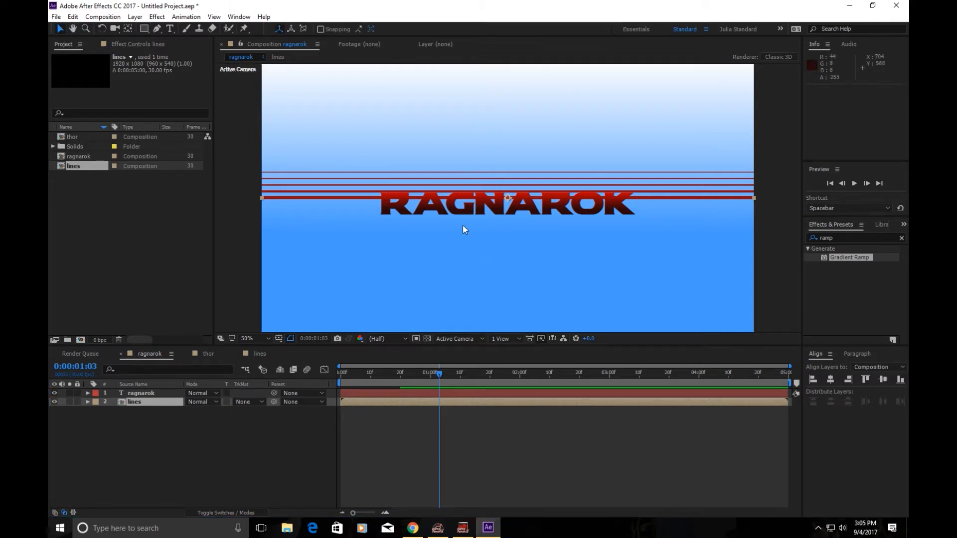
key("Down")
key("Down")
key("Down")
key("Down")
key("Down")
key("Down")
key("Down")
key("Down")
key("Down")
key("Down")
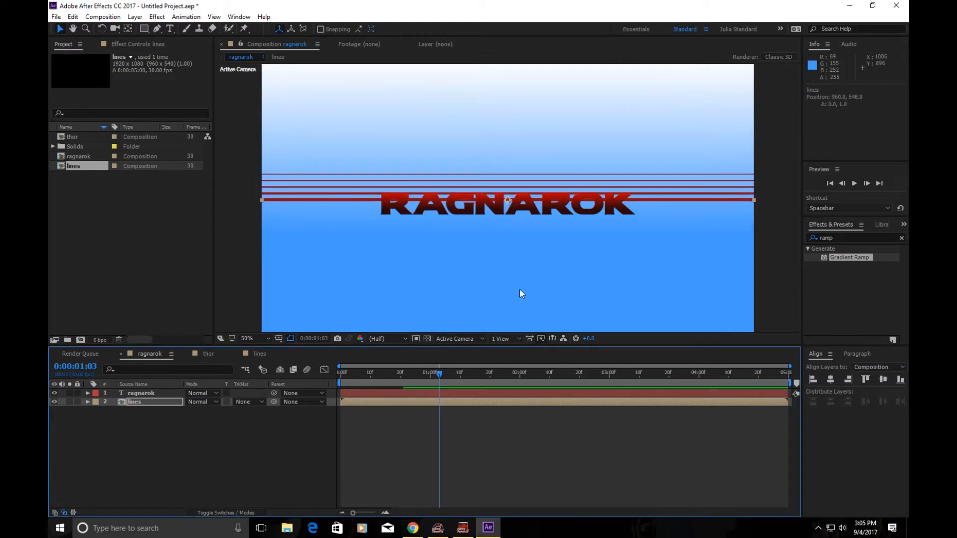
key("Down")
key("Down")
key("Down")
key("Down")
key("Down")
key("Down")
key("Down")
key("Down")
key("Down")
key("Down")
key("Down")
key("Down")
key("Down")
key("Down")
key("Down")
key("Down")
key("Down")
key("Down")
key("Down")
key("Down")
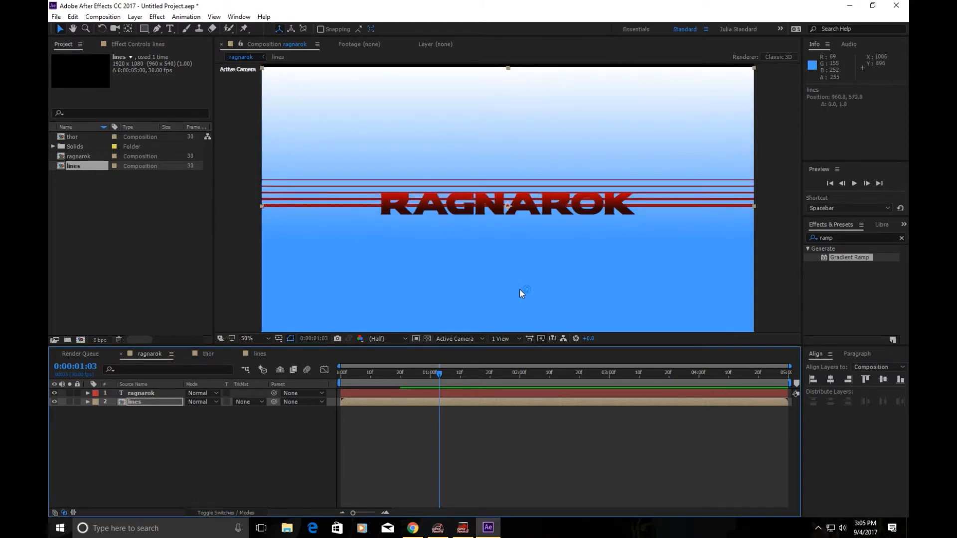
key("Down")
key("Down")
key("Down")
key("Down")
key("Down")
key("Down")
key("Down")
key("Down")
key("Down")
key("Down")
key("Down")
key("Down")
key("Down")
key("Down")
key("Down")
key("Down")
key("Down")
key("Down")
key("Down")
key("Down")
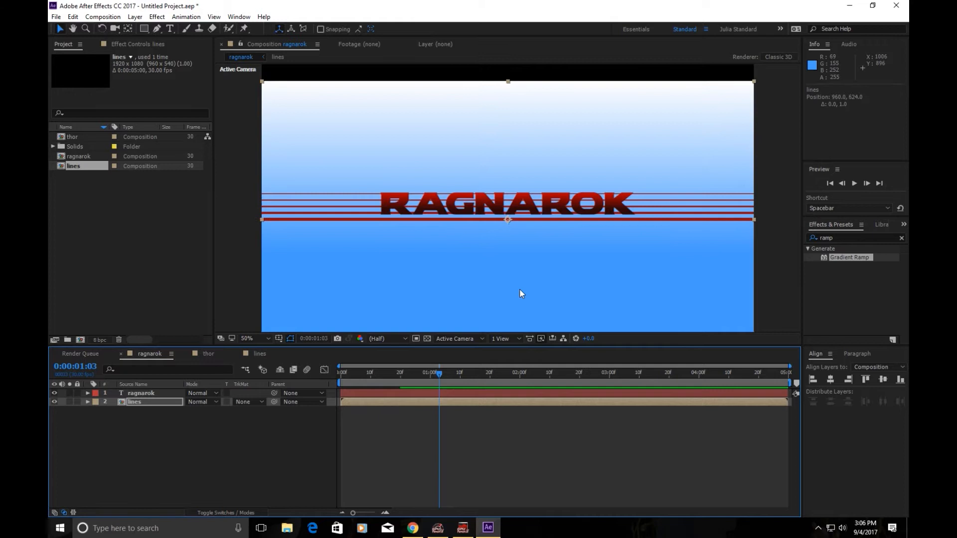
key("Down")
key("Down")
key("Down")
key("Down")
key("Down")
key("Down")
key("Down")
key("Down")
key("Down")
key("Down")
key("Down")
key("Down")
key("Down")
key("Down")
key("Down")
key("Down")
key("Down")
key("Down")
key("Down")
key("Down")
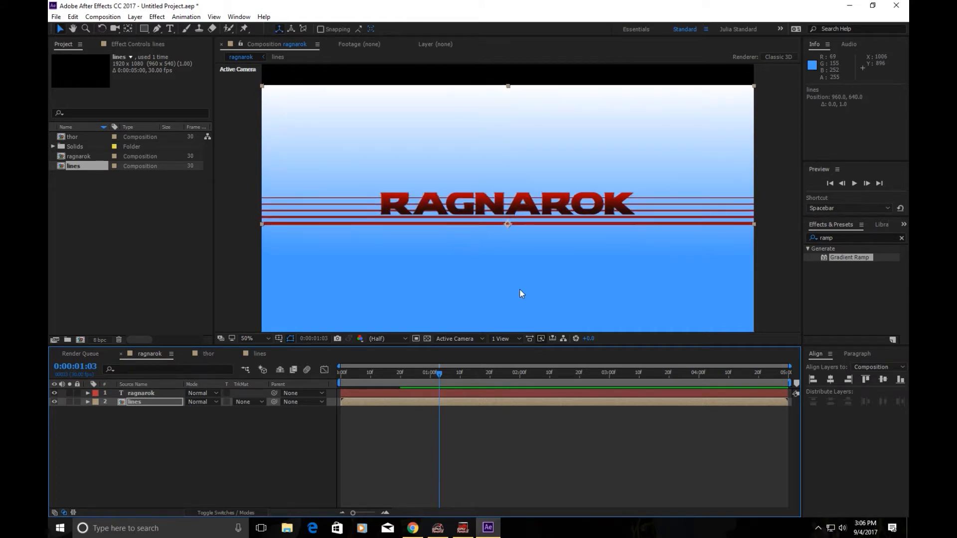
key("Up")
key("Up")
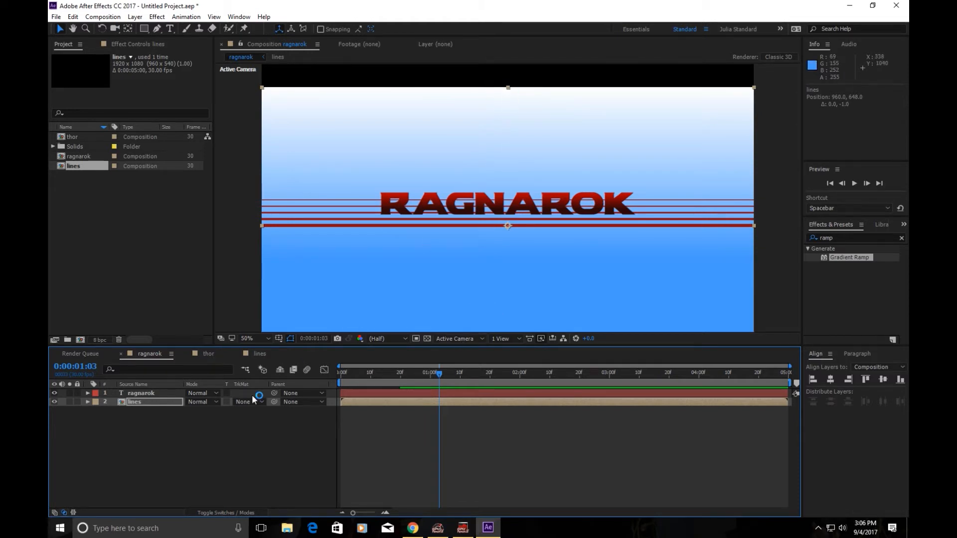
- In the lines composition, set the Repeater's vertical Position offset to -10 and its copies to 7
left_click(134, 401)
double_click(134, 402)
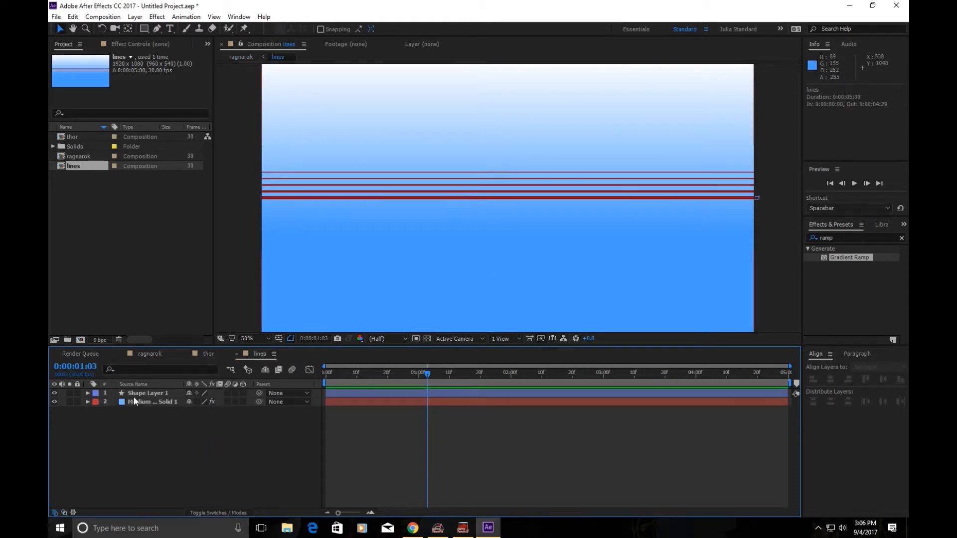
left_click(88, 393)
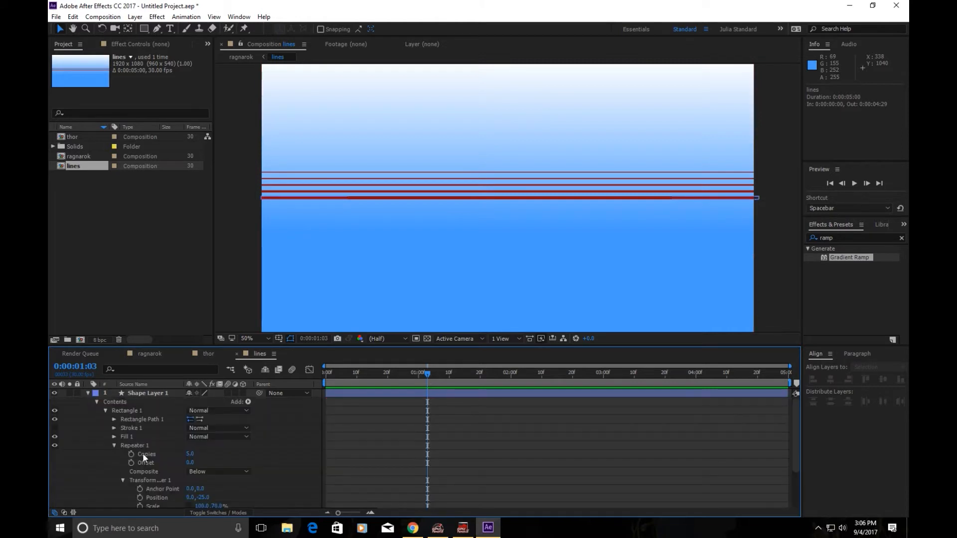
left_click(201, 497)
type("-10")
key("Return")
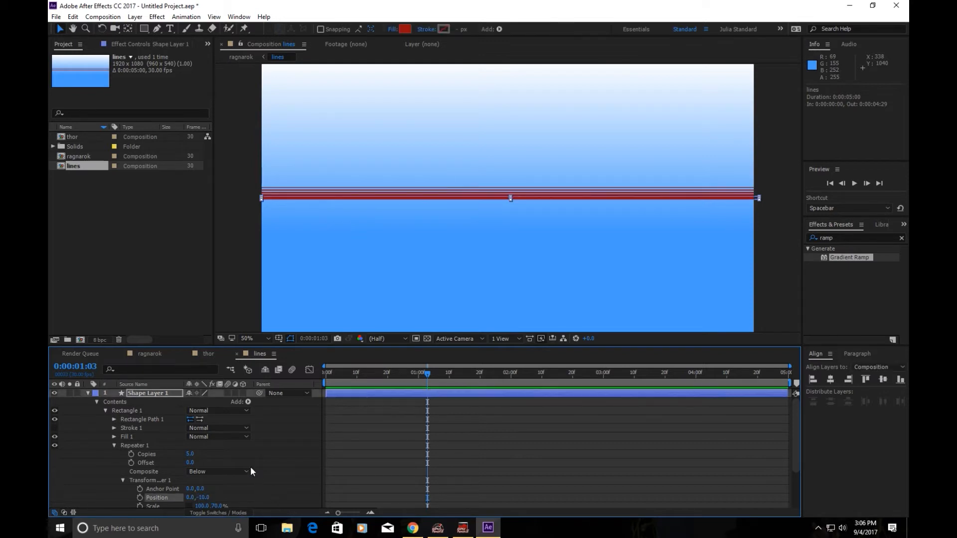
left_click(191, 454)
type("7")
key("Return")
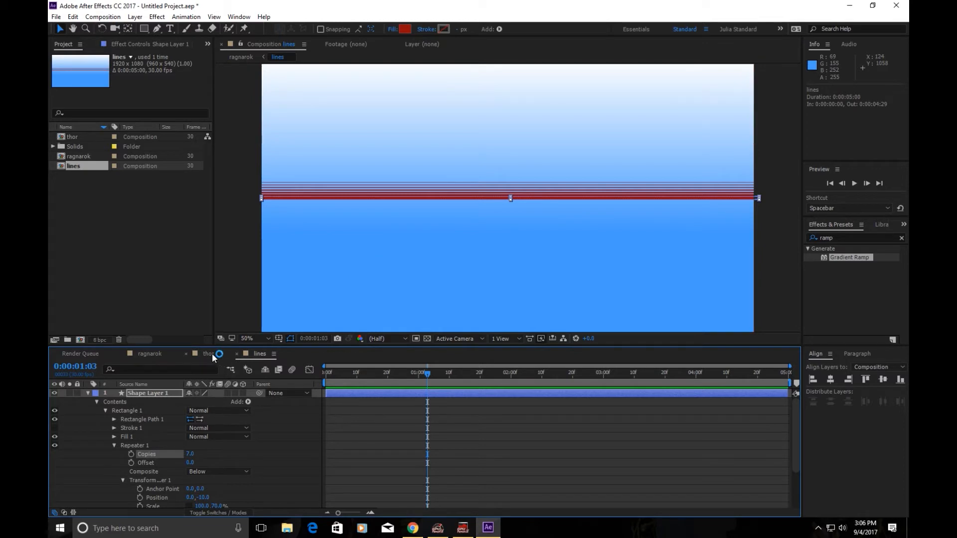
- In the ragnarok composition, move the lines layer up to about 958, 624 so the lines meet the base of the text
left_click(149, 353)
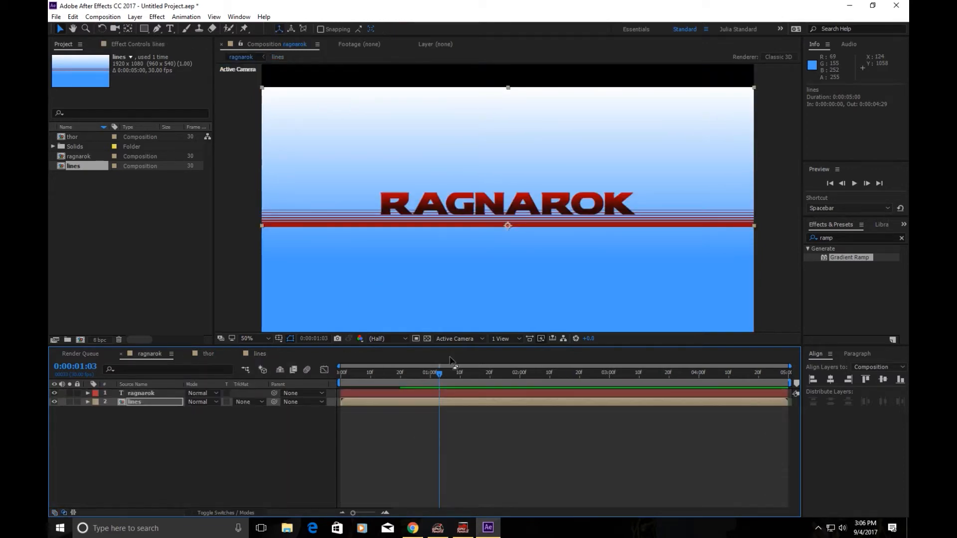
left_click(508, 228)
left_click_drag(507, 228, 506, 221)
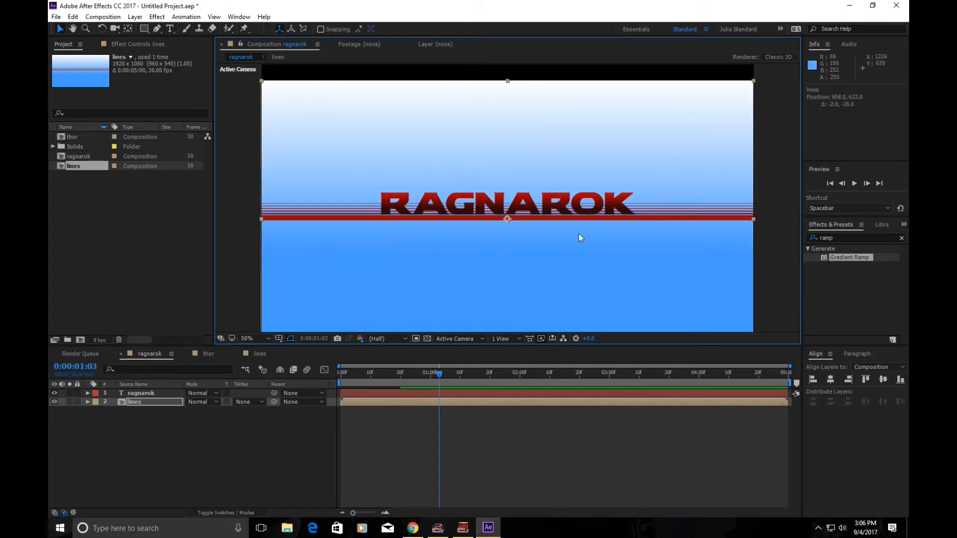
key("Down")
key("Down")
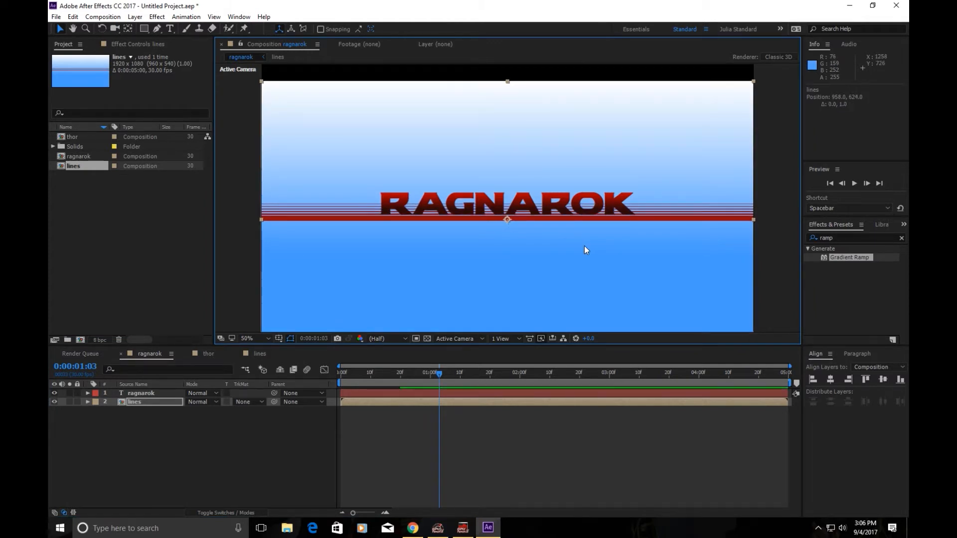
- Nudge the lines layer to Position 960, 622 so its thick red line meets the base of the RAGNAROK text
key("Right")
key("Right")
key("Up")
key("Up")
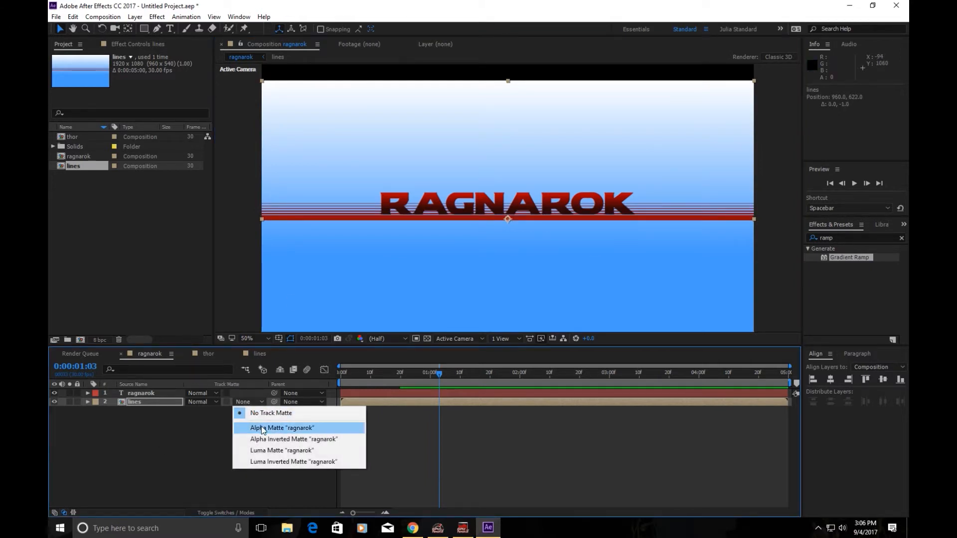
- Set the lines layer's track matte to Alpha Matte "ragnarok" so the lines fill only the lettering
left_click(261, 427)
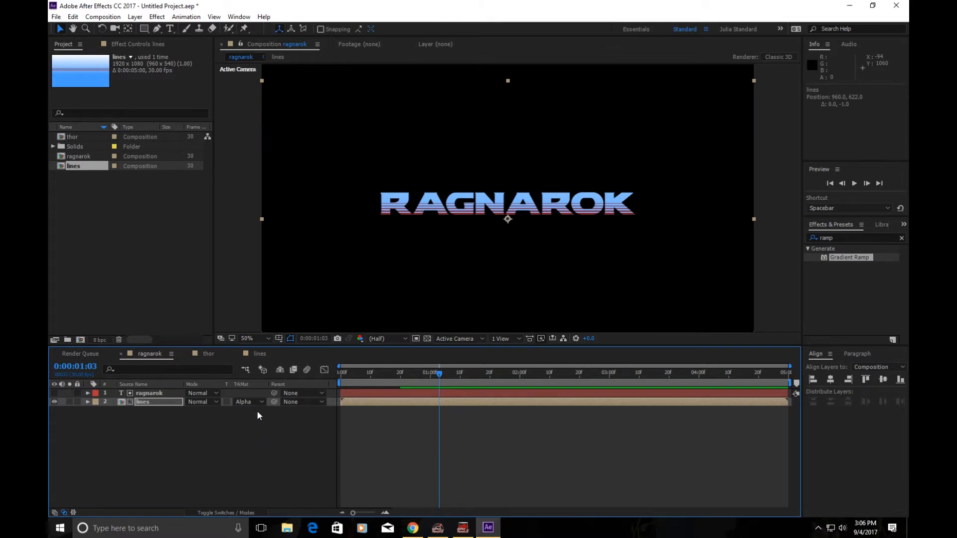
left_click(255, 405)
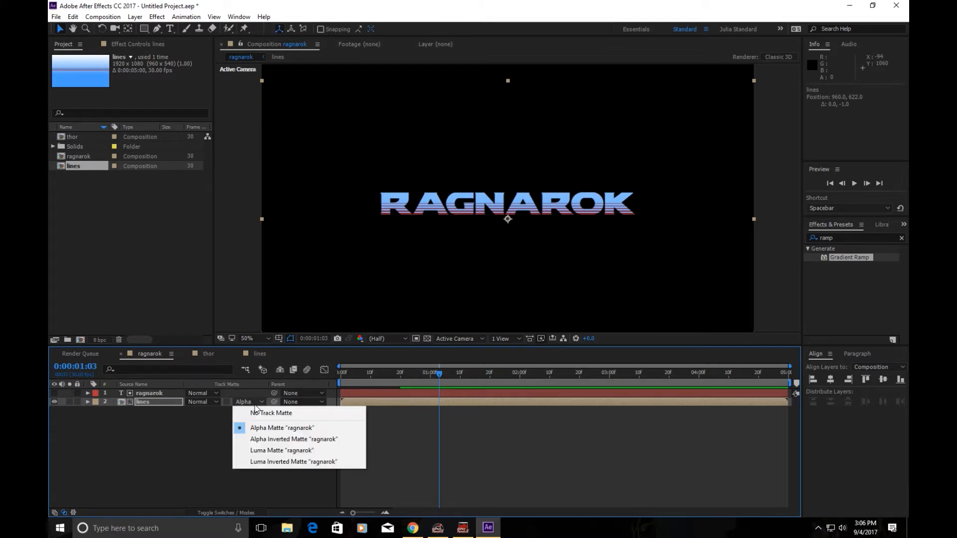
left_click(168, 436)
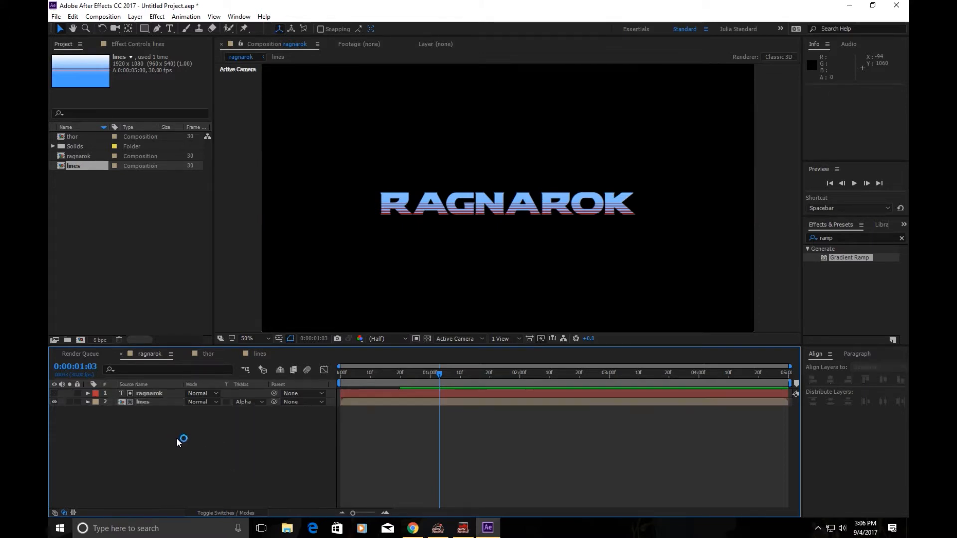
- At 0:00:00:20, add a Fill Color Opacity text animator to the ragnarok layer
left_click(342, 376)
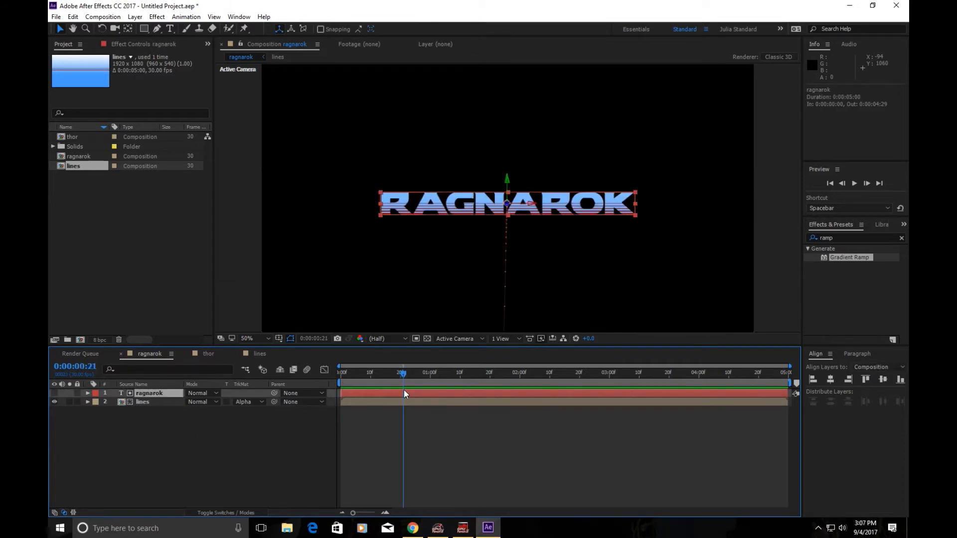
key("Page_Up")
left_click(88, 394)
left_click(265, 404)
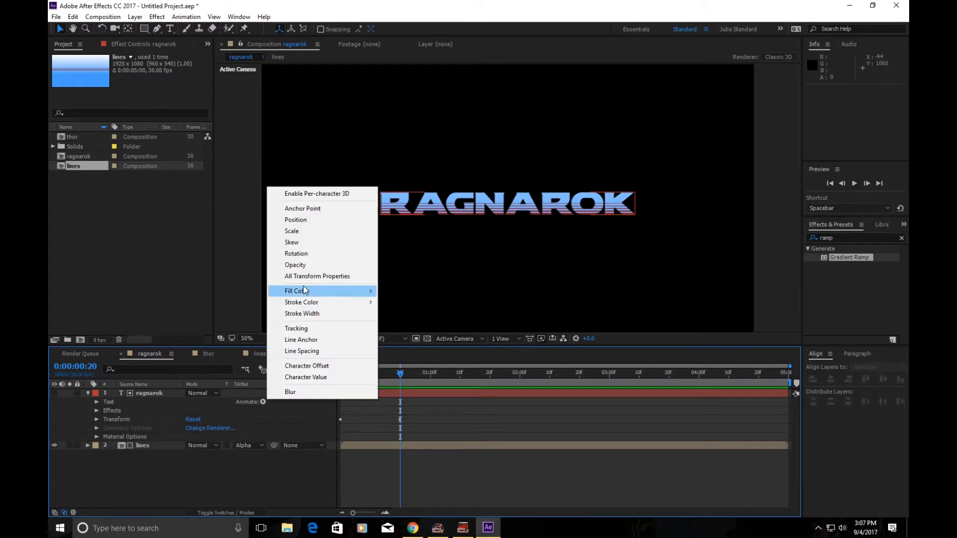
mouse_move(280, 291)
left_click(226, 335)
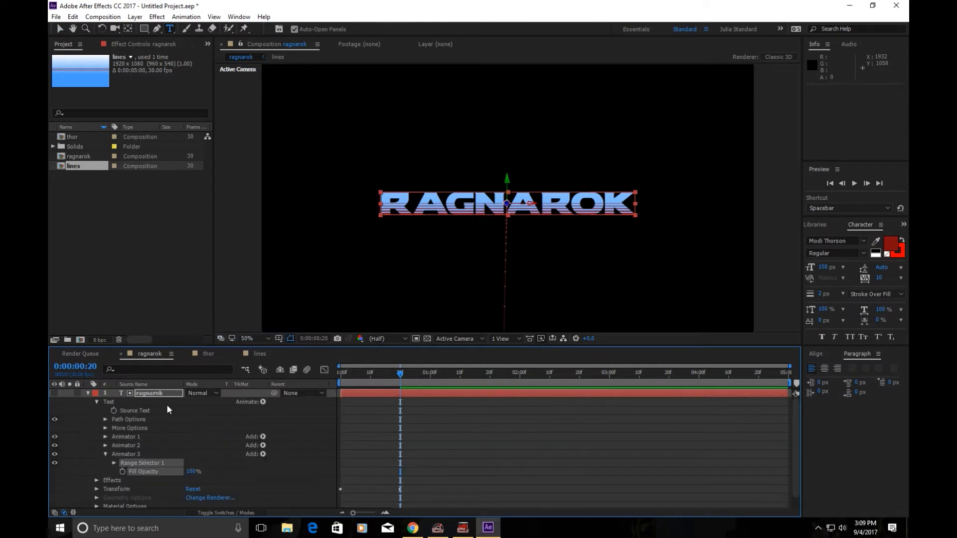
- Delete Animator 1 and Animator 2 from the ragnarok text layer, keeping only the Fill Opacity animator
left_click(119, 435)
key("Delete")
left_click(120, 435)
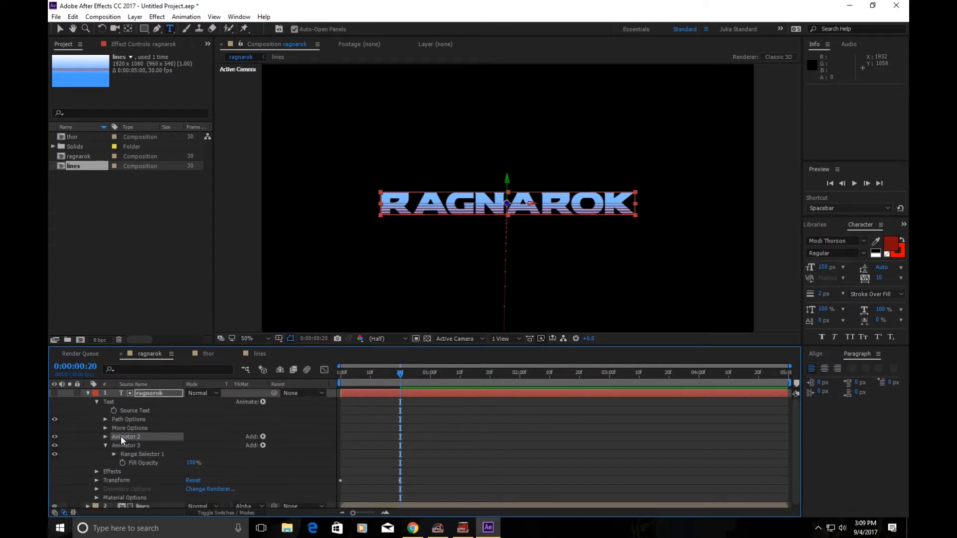
key("Delete")
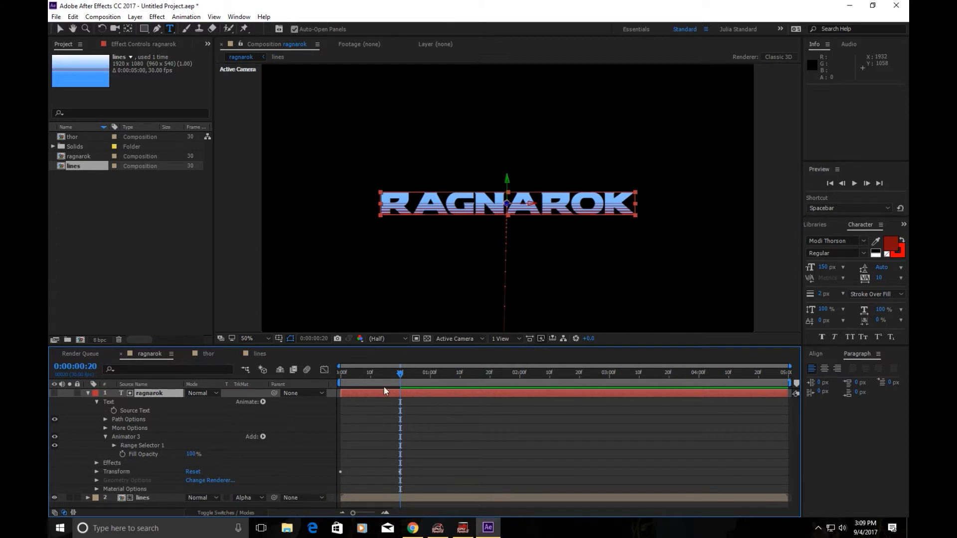
- Keyframe the ragnarok text's Fill Opacity at 100% on 0:00:00:20 and 0% on 0:00:00:17, check the transition and collapse the layer
left_click(122, 453)
left_click_drag(399, 375, 392, 374)
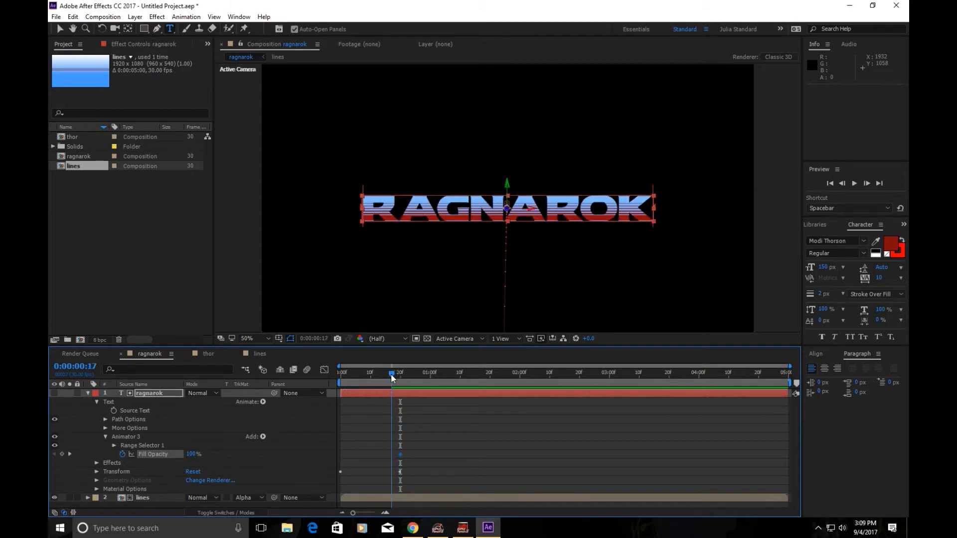
left_click(187, 454)
type("0")
key("Return")
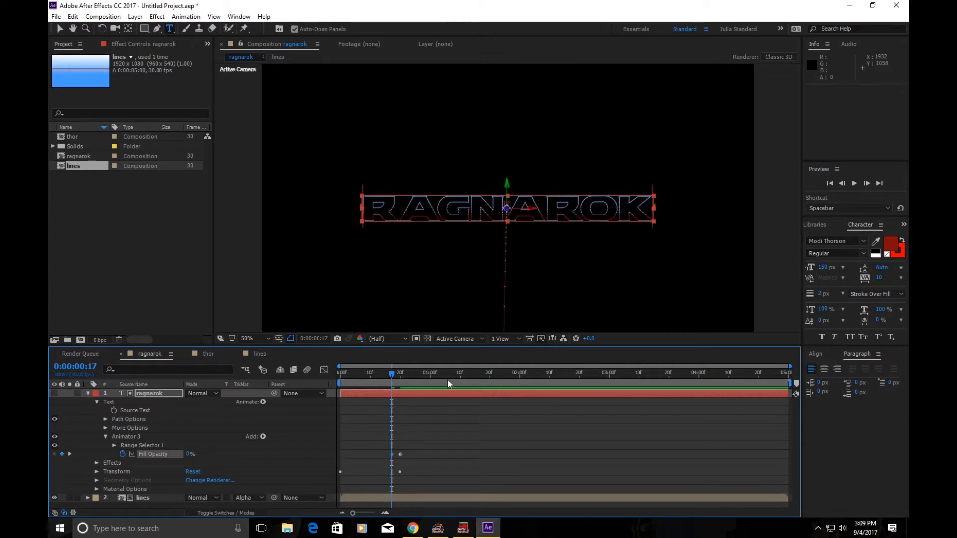
left_click_drag(348, 377, 404, 408)
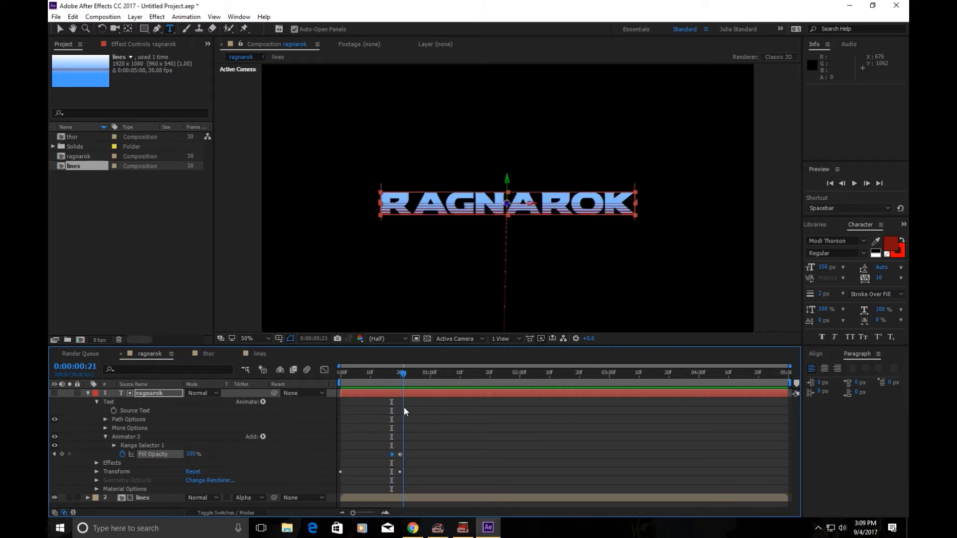
left_click(88, 393)
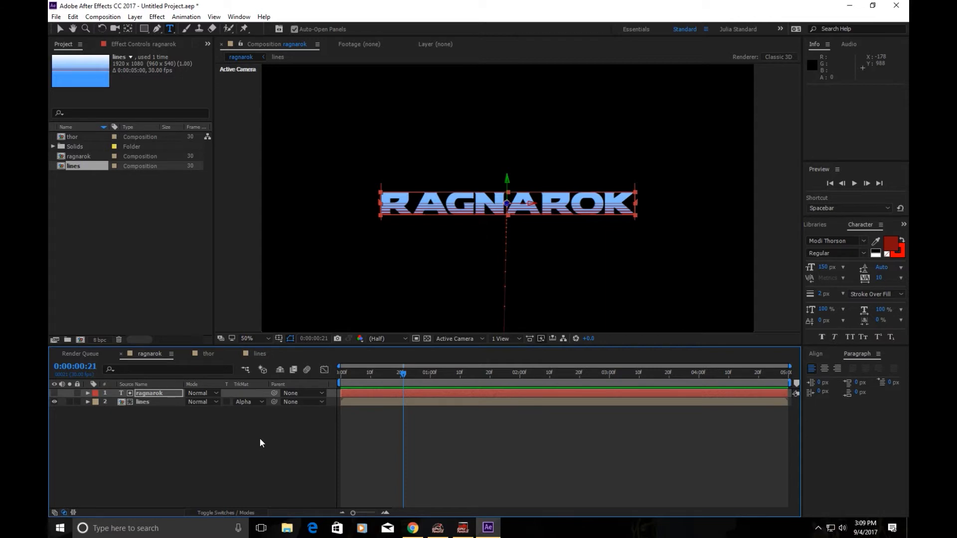
- At 0:00:00:20, parent the lines layer to the ragnarok text layer and preview the animation from the start
mouse_move(403, 373)
left_mouse_down()
mouse_move(383, 379)
mouse_move(401, 382)
left_mouse_up()
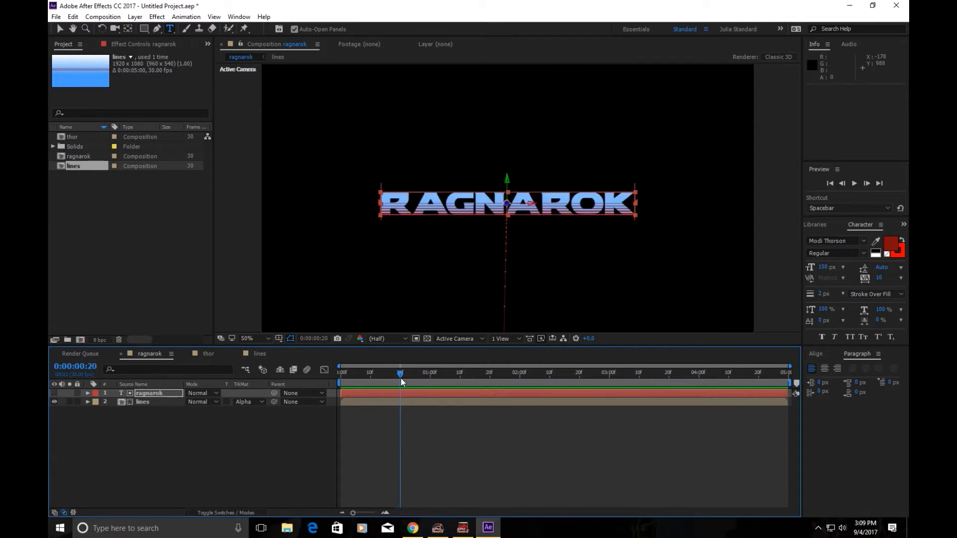
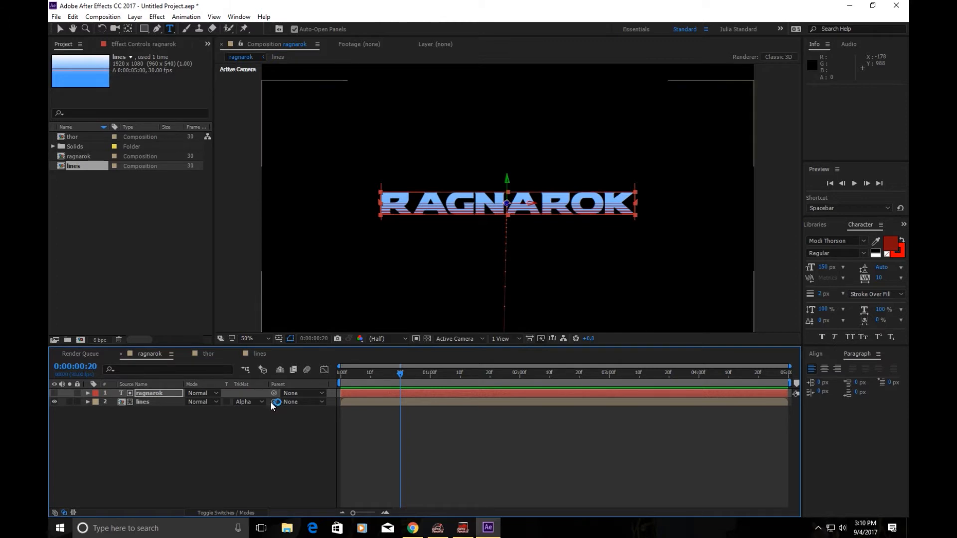
left_click_drag(270, 400, 252, 393)
left_click(346, 375)
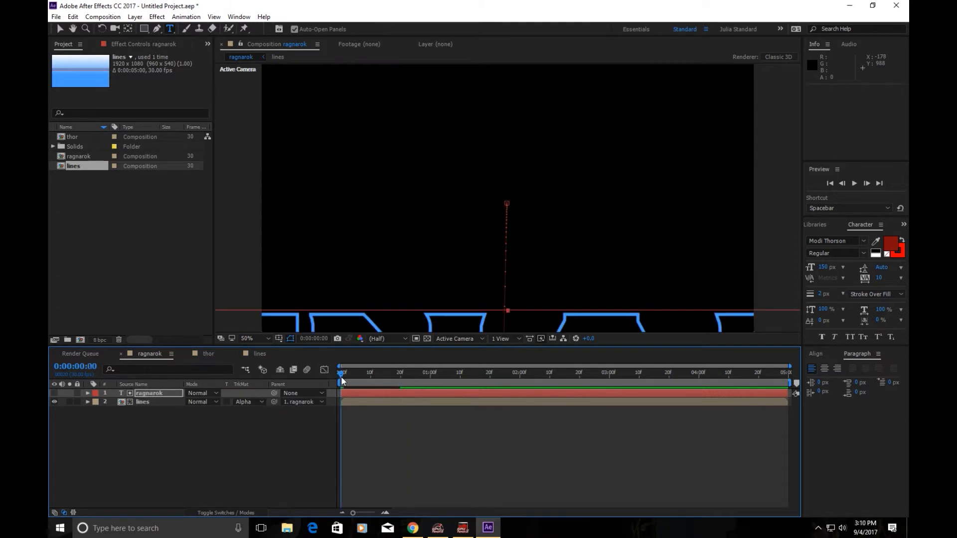
left_click(854, 183)
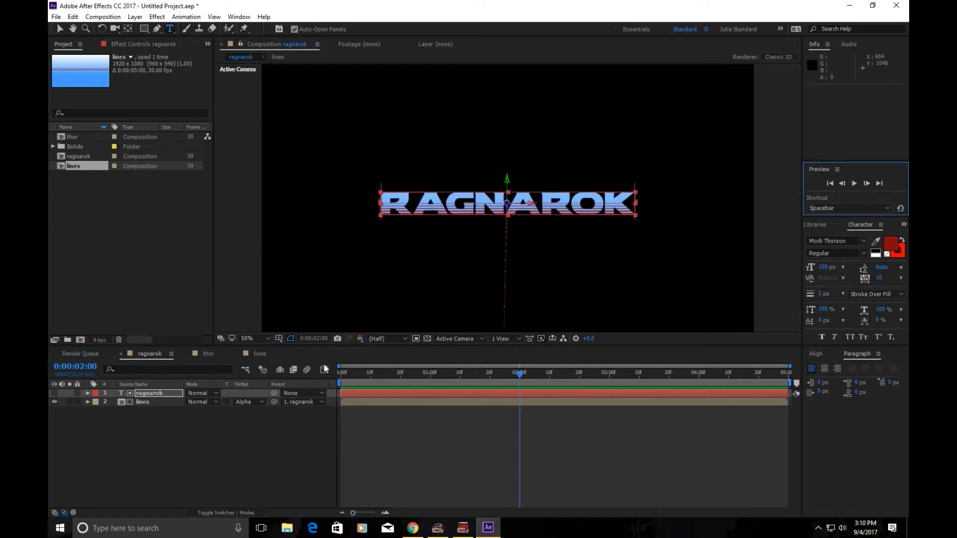
left_click_drag(347, 381, 413, 397)
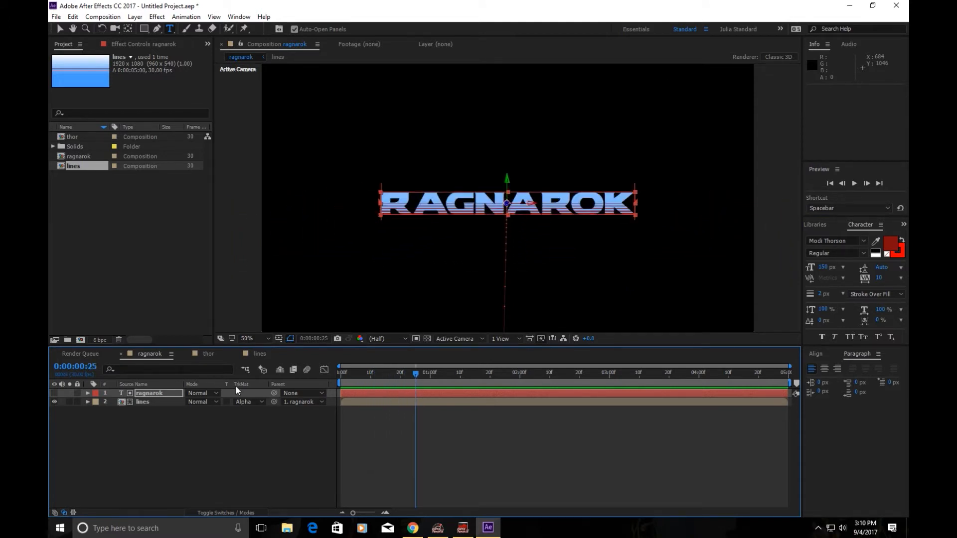
- Create a 1920 x 1080, 30 fps, five-second composition named type and add the thor and ragnarok 2 compositions to it
left_click(222, 506)
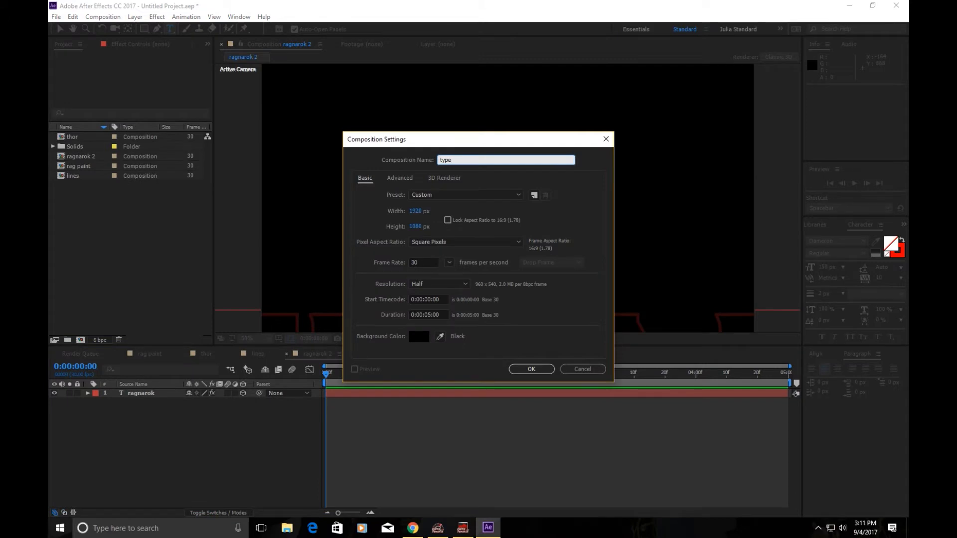
key("Return")
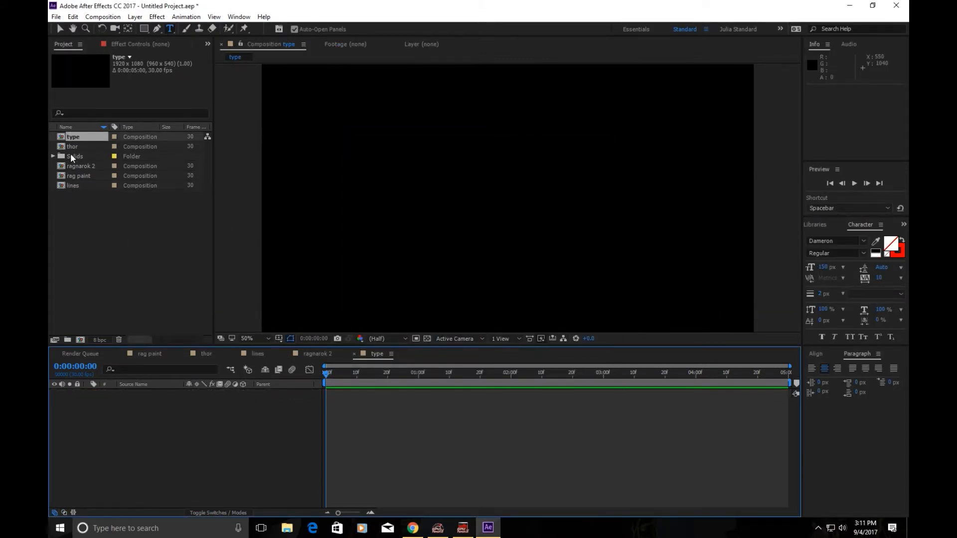
left_click_drag(69, 149, 513, 201)
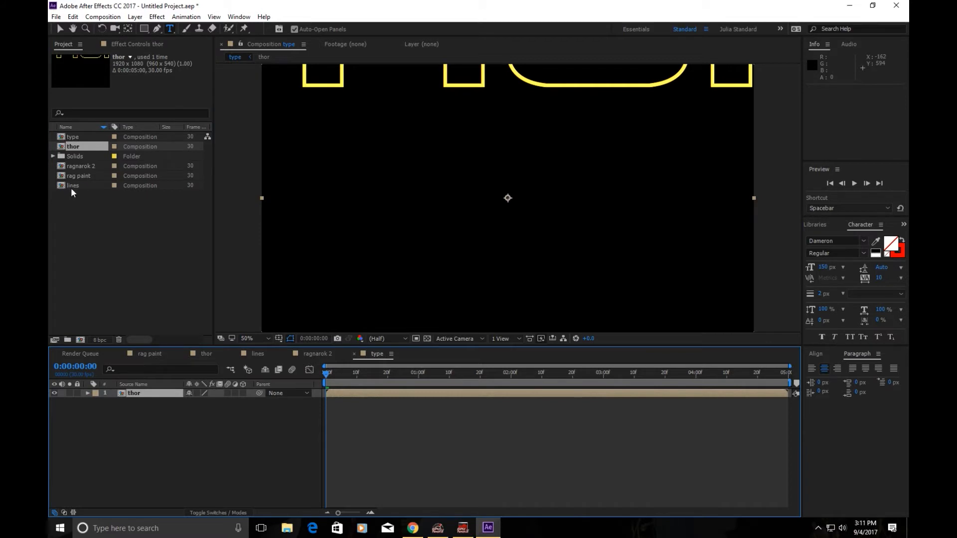
left_click_drag(75, 168, 513, 202)
- Rename the ragnarok 2 composition as ragnarok and add the rag paint composition as the top layer of type
right_click(95, 170)
left_click(120, 321)
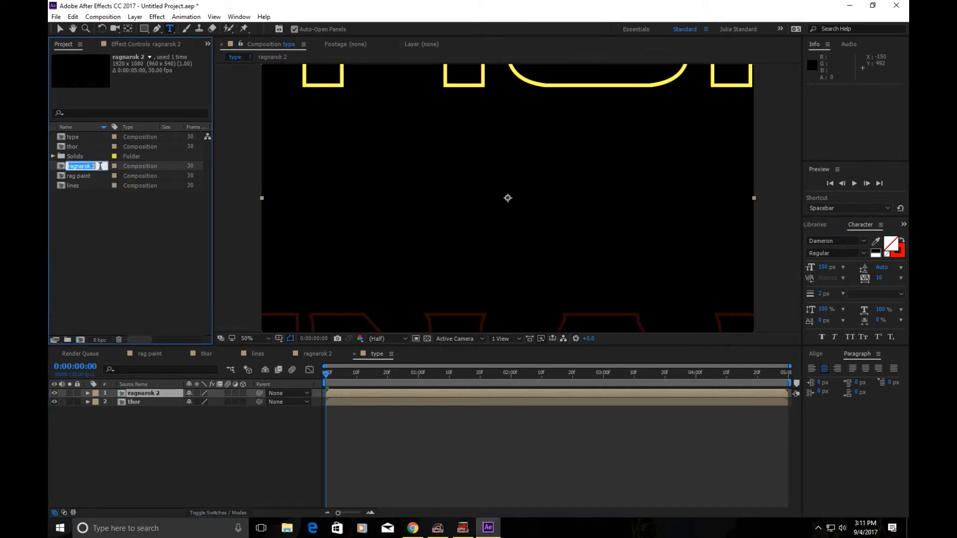
left_click(97, 163)
key("BackSpace")
left_click(80, 213)
mouse_move(64, 176)
left_mouse_down()
mouse_move(422, 214)
mouse_move(512, 211)
mouse_move(509, 201)
left_mouse_up()
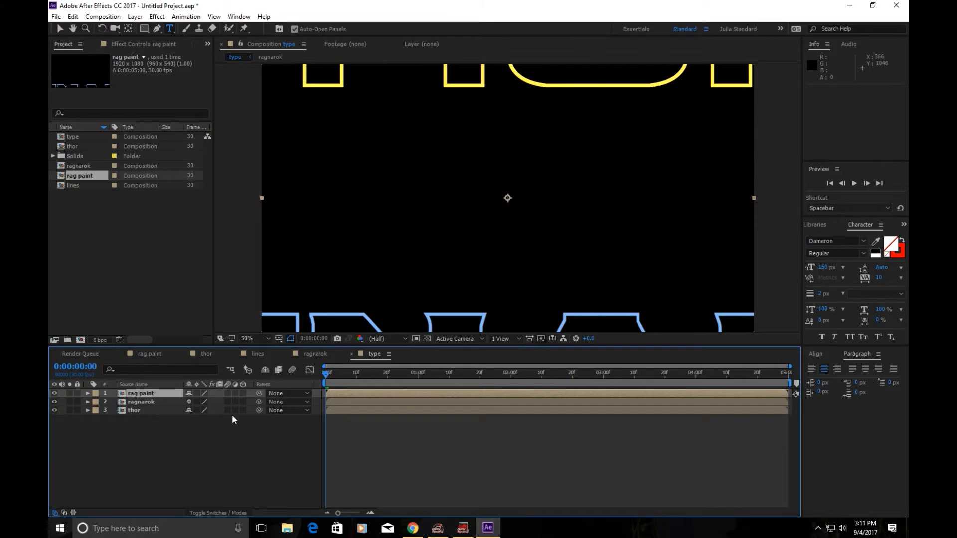
left_click(142, 438)
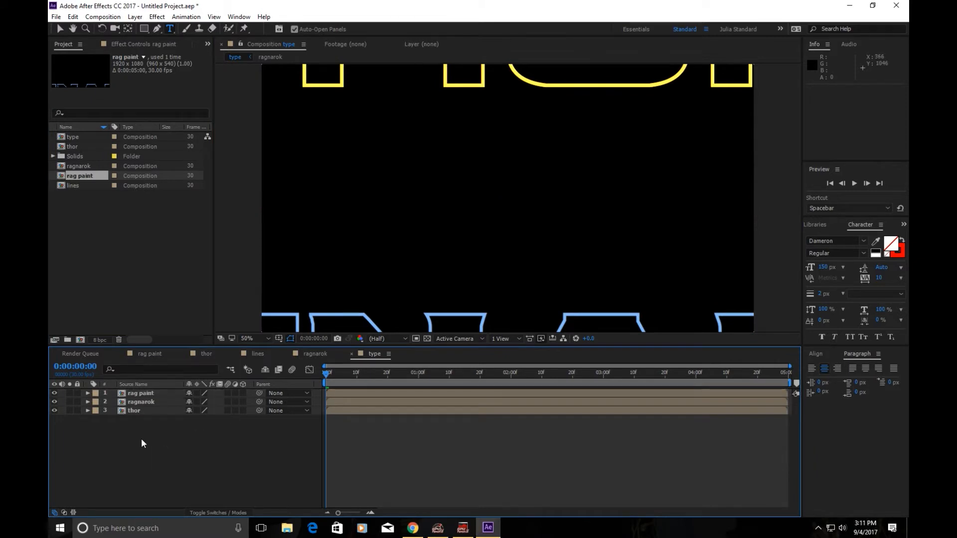
- Select the thor layer in the type composition and open the file chooser for running a script
left_click(138, 411)
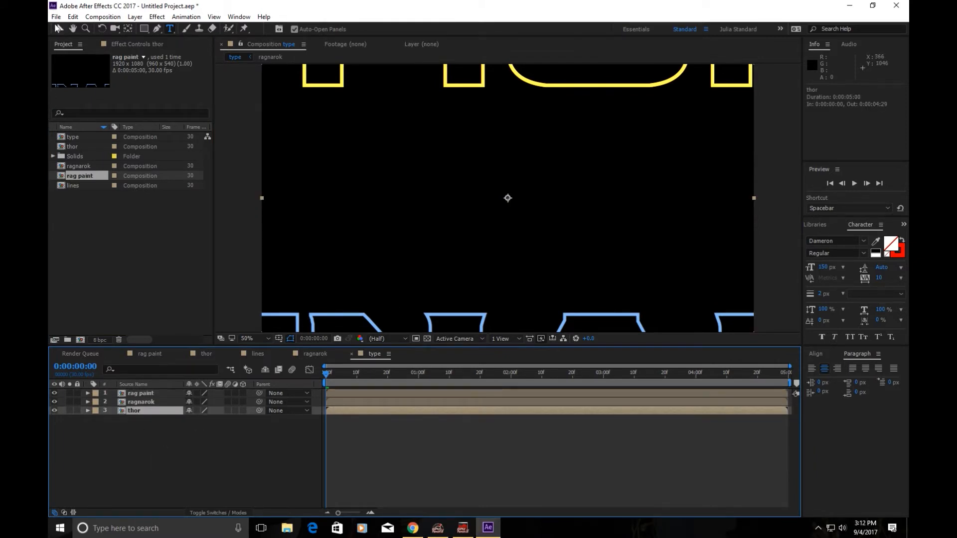
left_click(56, 17)
mouse_move(111, 316)
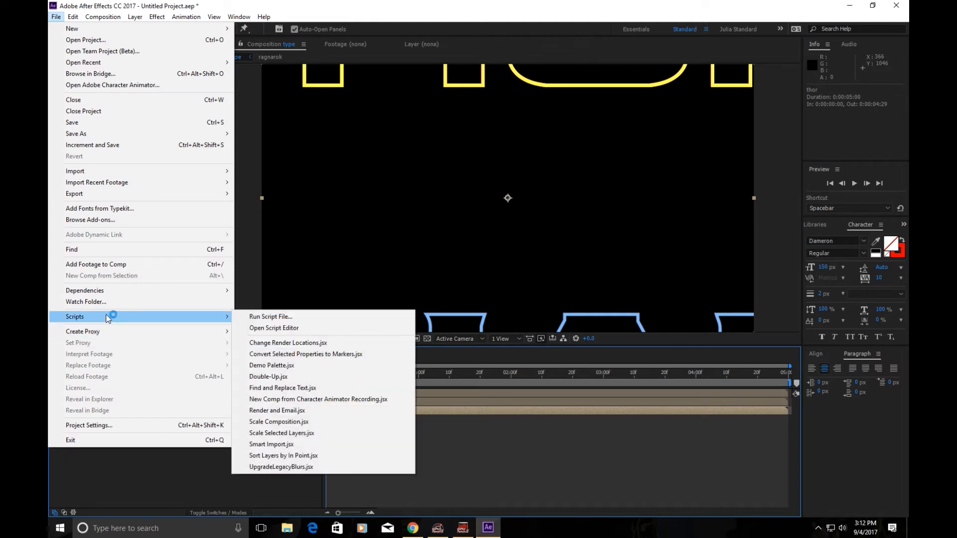
left_click(309, 318)
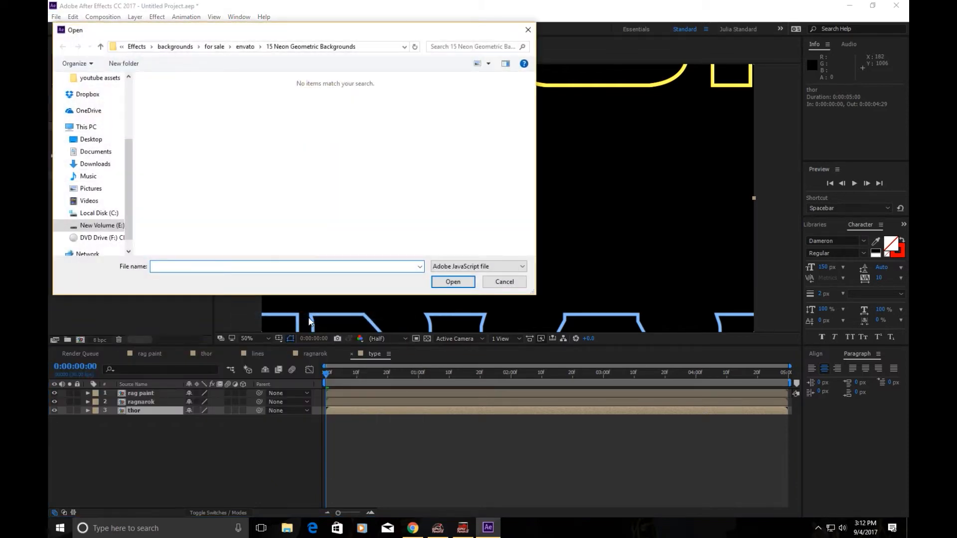
- Run the Dojo Extruder v2.1 script from its Downloads folder, showing all file formats to find it
left_click(97, 164)
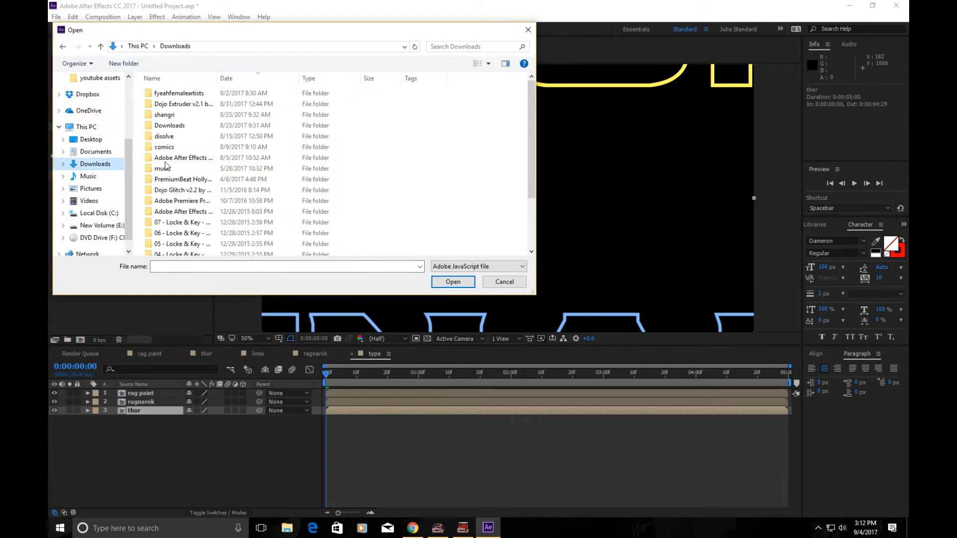
double_click(228, 107)
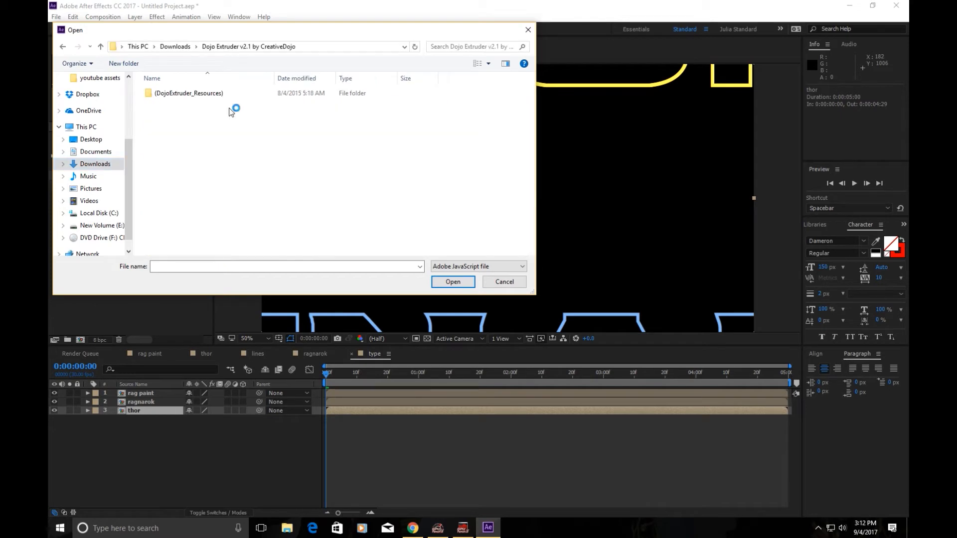
left_click(488, 274)
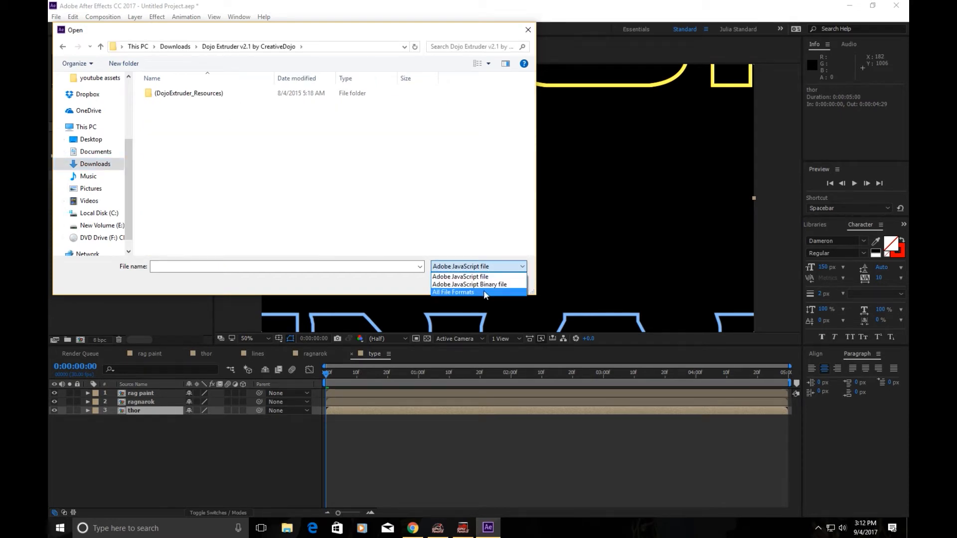
left_click(484, 290)
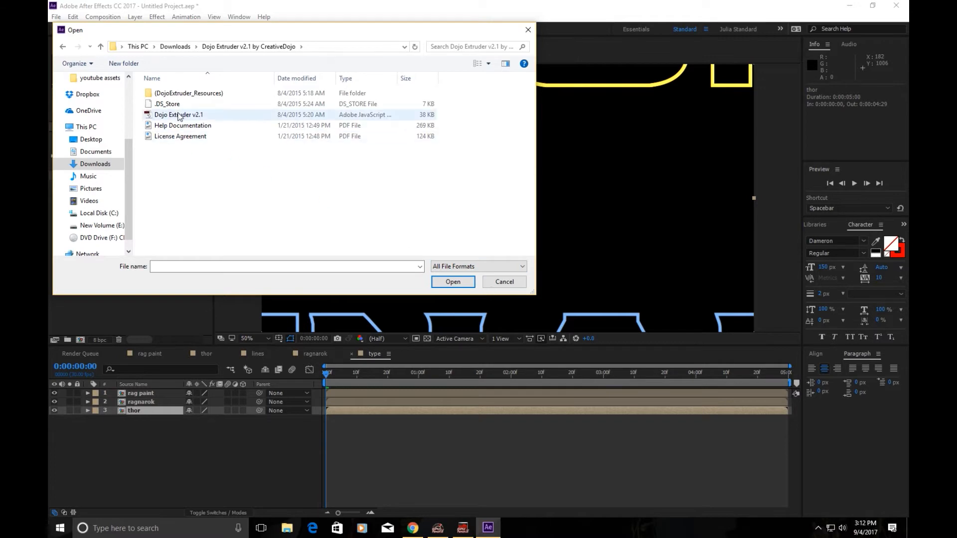
left_click(207, 116)
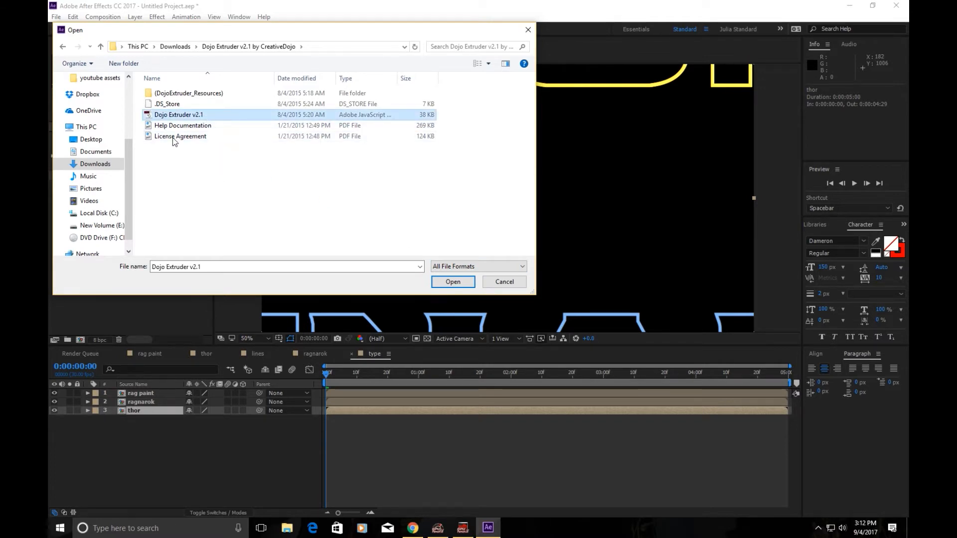
left_click(434, 282)
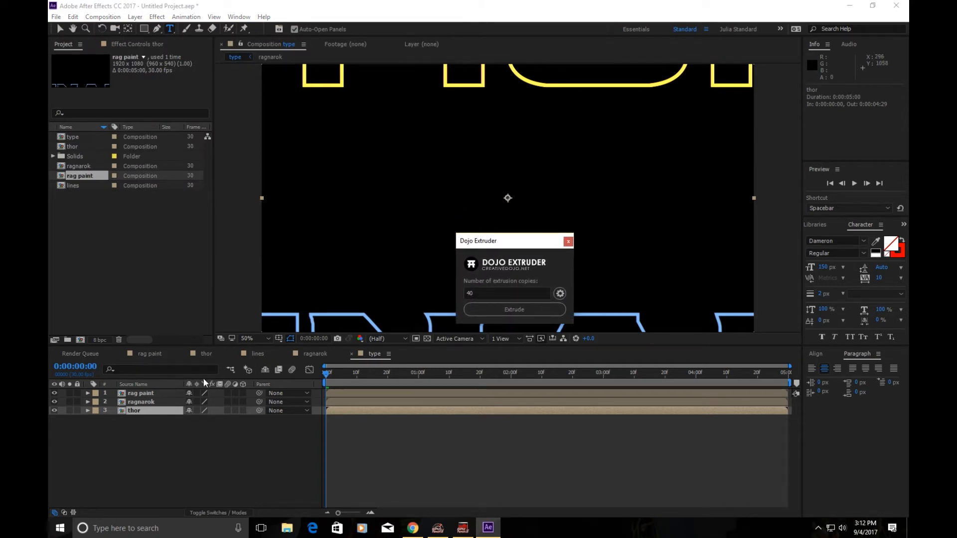
- Extrude the thor layer in the type composition with Dojo Extruder, using 20 extrusion copies
left_click_drag(483, 294, 454, 297)
type("20")
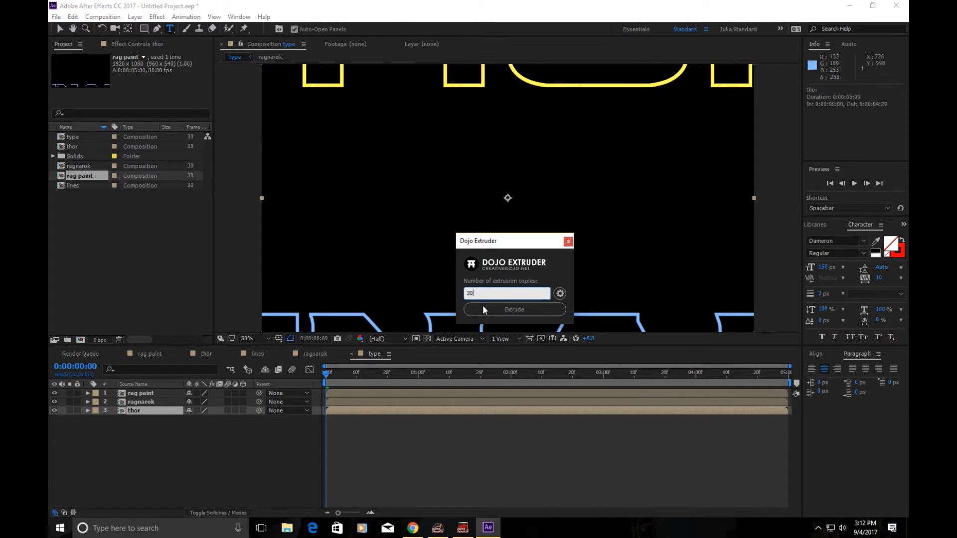
left_click(559, 293)
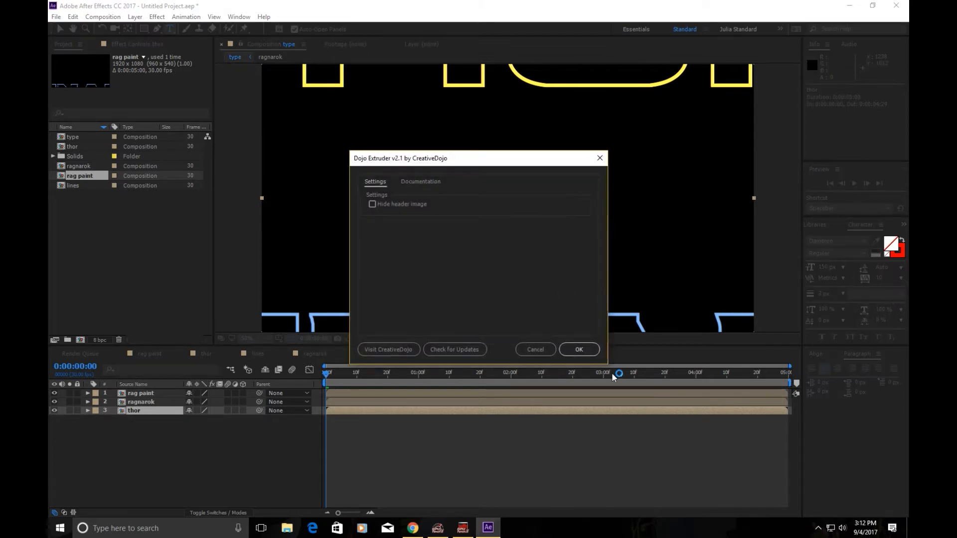
left_click(579, 350)
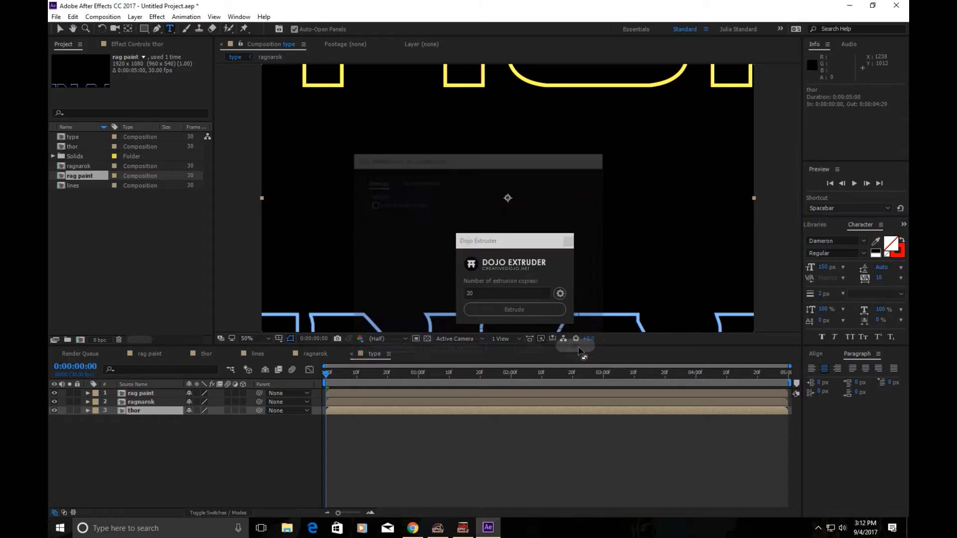
left_click(528, 310)
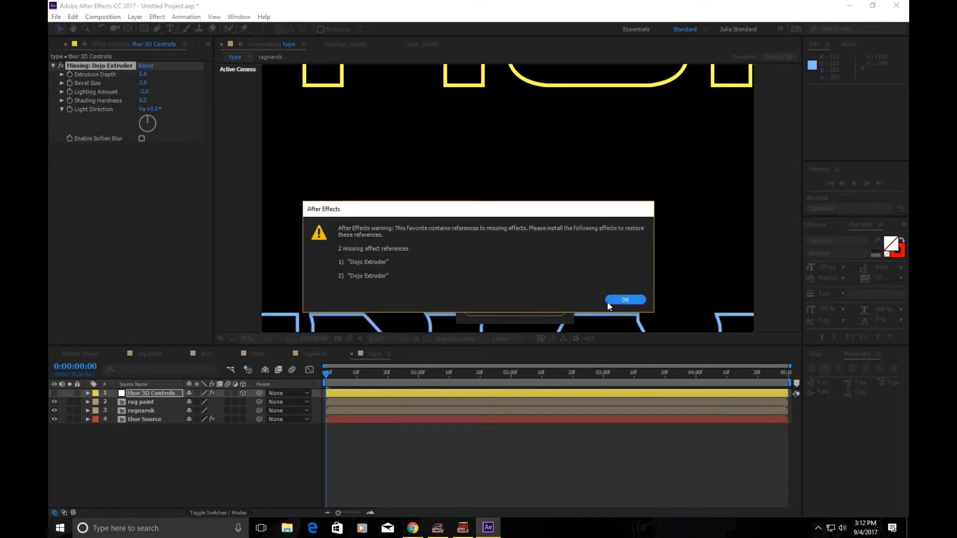
left_click(607, 301)
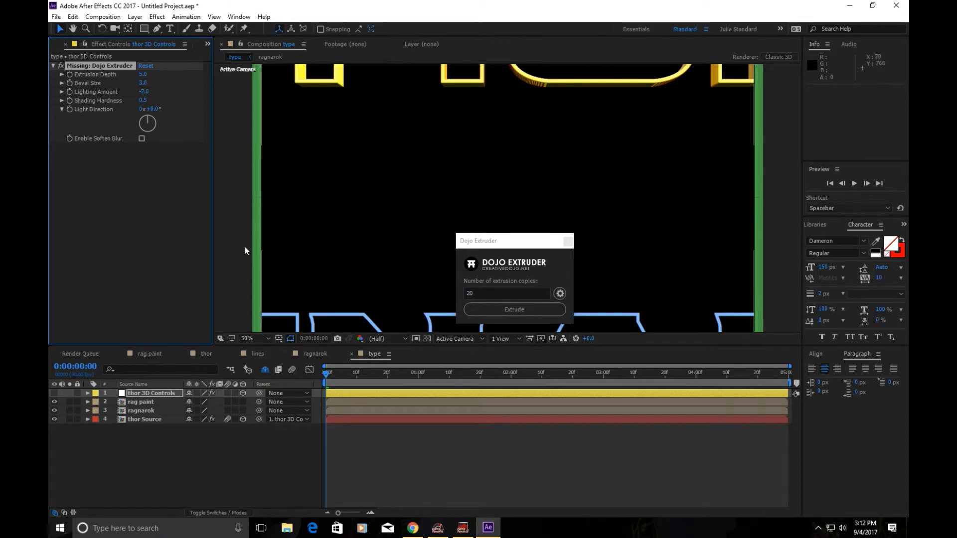
- Extrude the ragnarok layer with Dojo Extruder using the same number of copies, and close the extruder
left_click(506, 136)
left_click(502, 319)
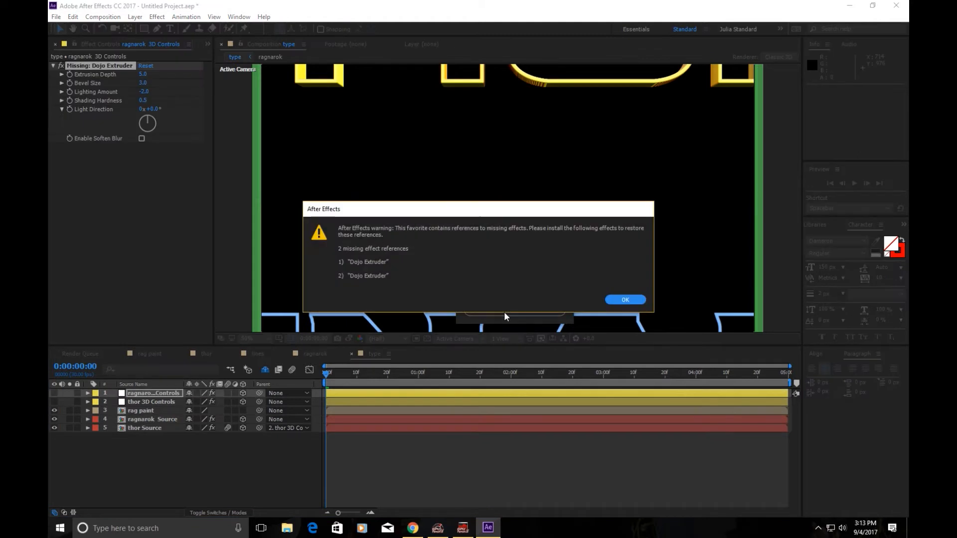
left_click(615, 300)
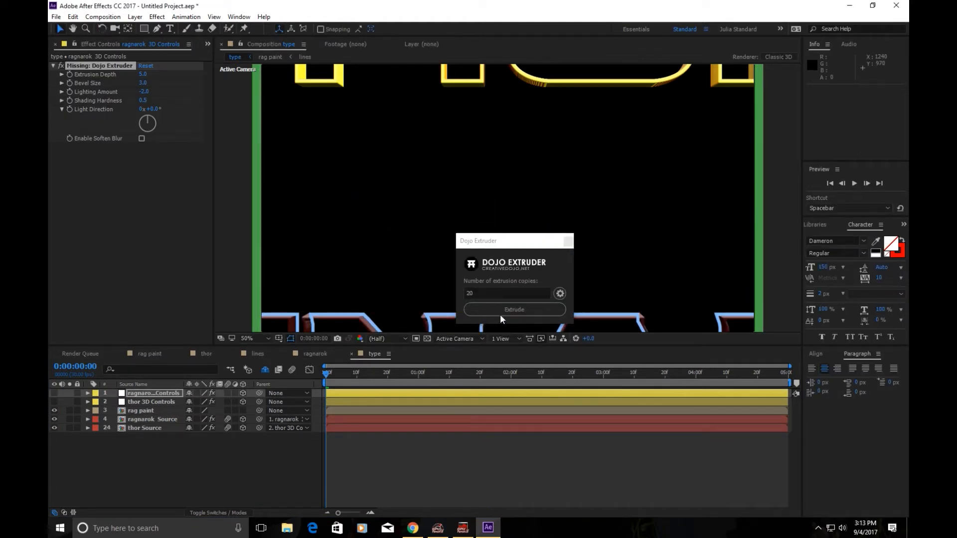
left_click(568, 242)
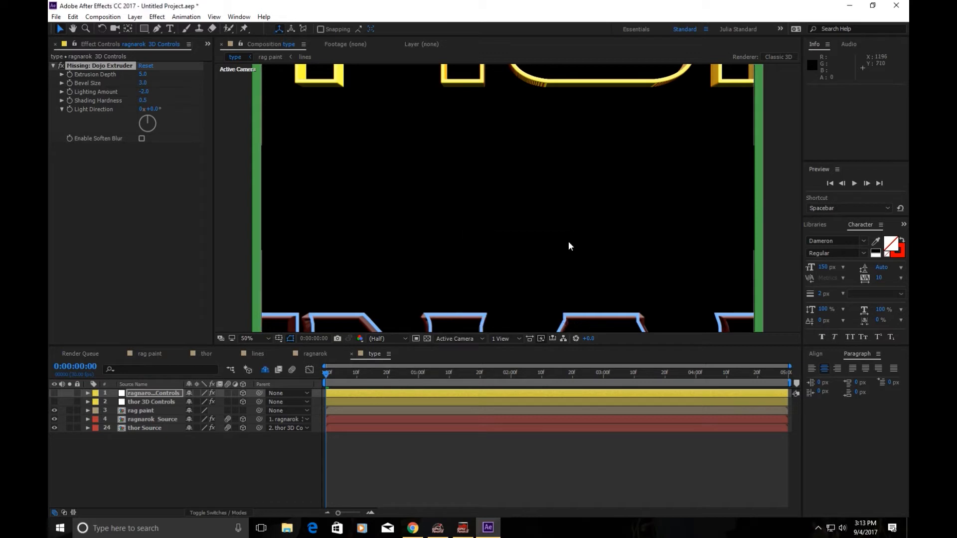
- Go to 0:00:01:04 in the type composition and select the thor 3D Controls layer
left_click_drag(330, 378, 432, 383)
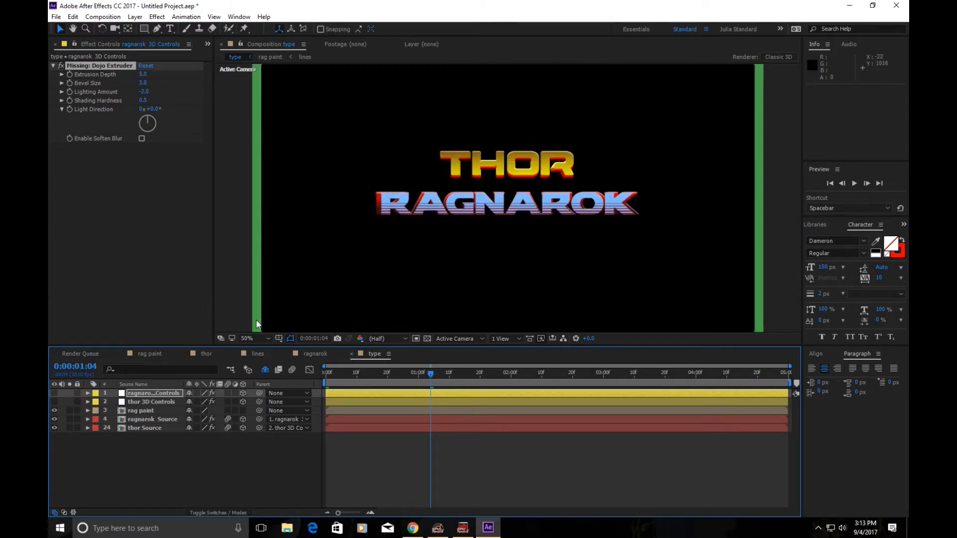
key("ctrl+Down")
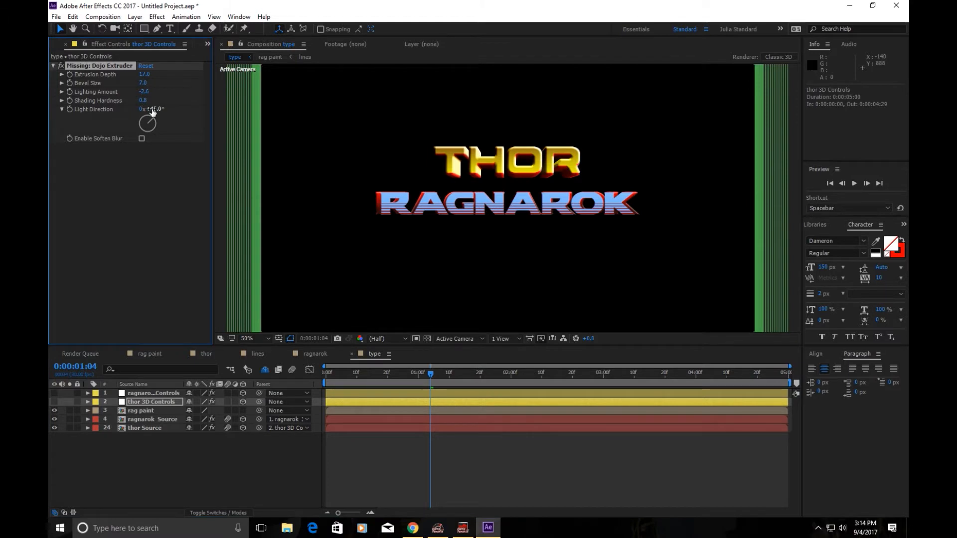
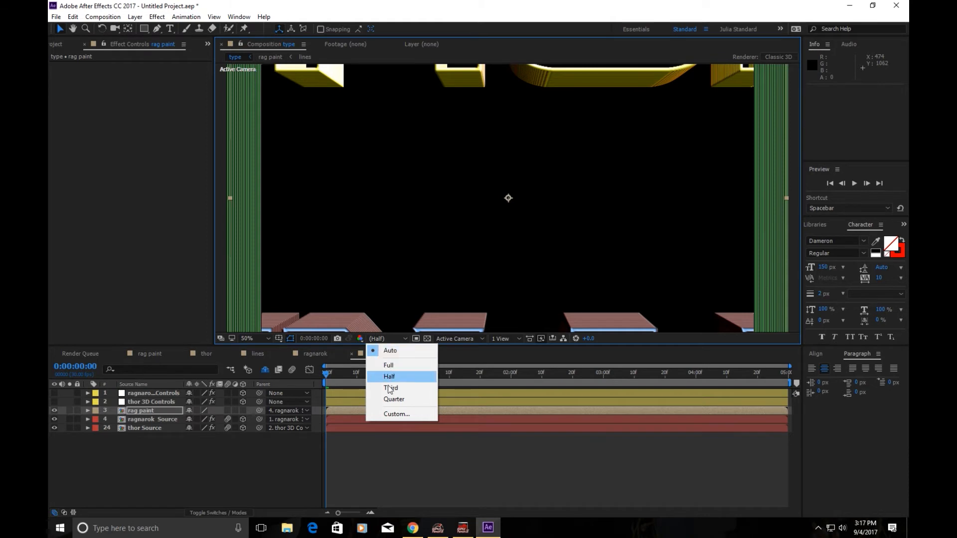
- Play a preview of the extruded title animation in the type composition
left_click(487, 360)
left_click(854, 183)
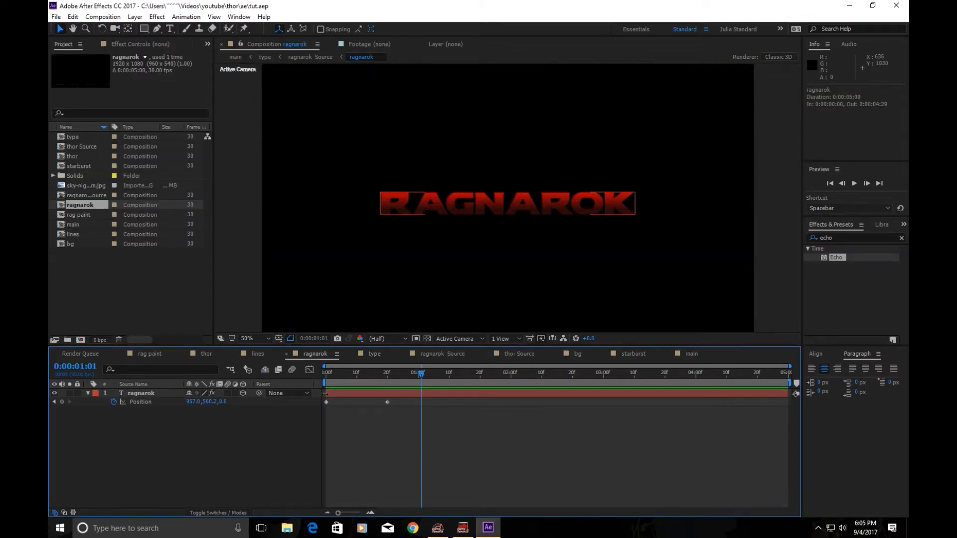
- Trim the start of the text layer in the ragnarok composition to about its second Position keyframe
left_click_drag(324, 393, 421, 398)
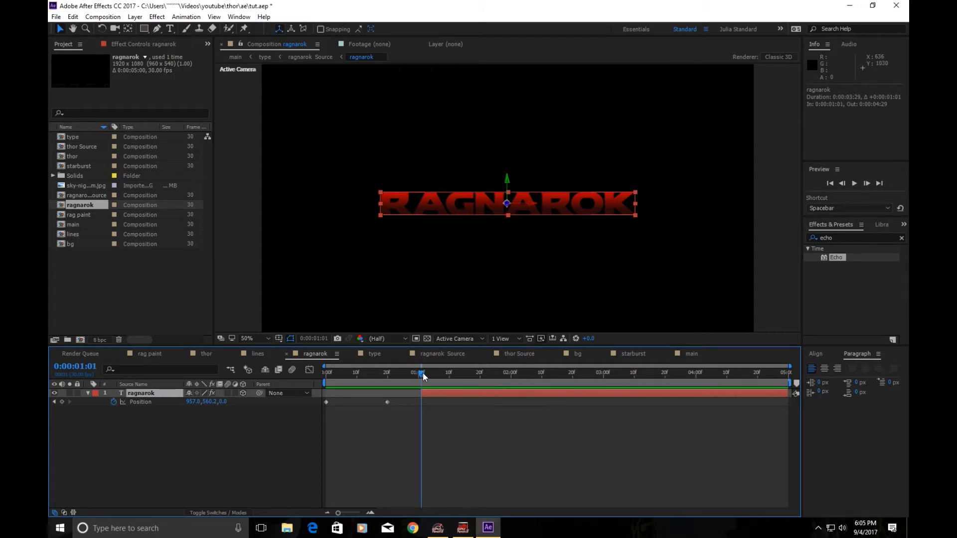
left_click_drag(420, 393, 391, 394)
left_click(377, 373)
key("Home")
key("i")
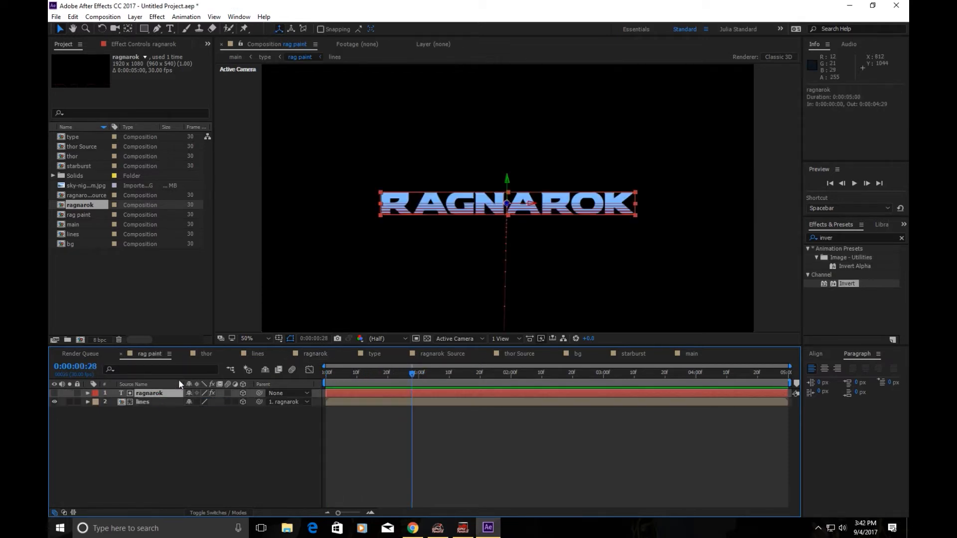
- Apply the Echo effect to the ragnarok text layer in rag paint, set Number of Echoes to 10, and scrub through the result
left_click(836, 238)
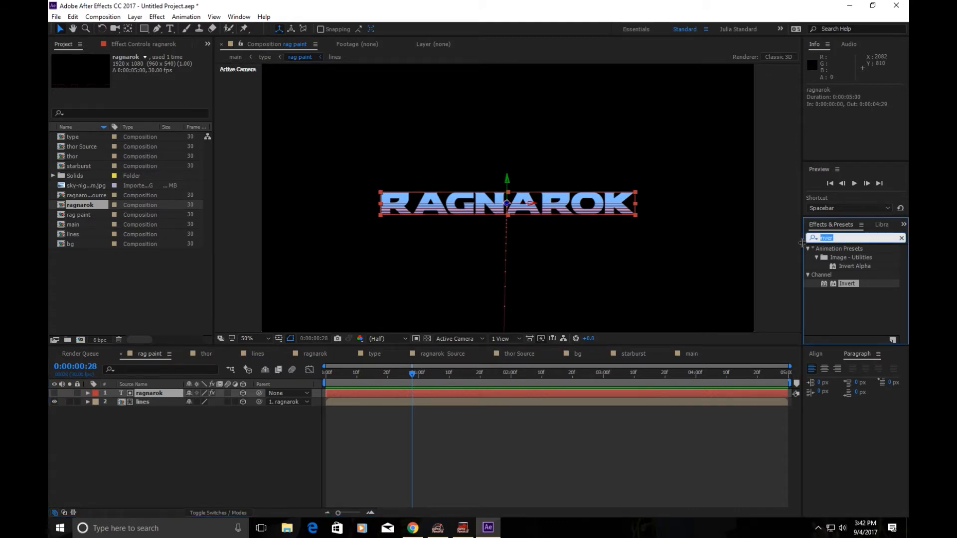
type("echo")
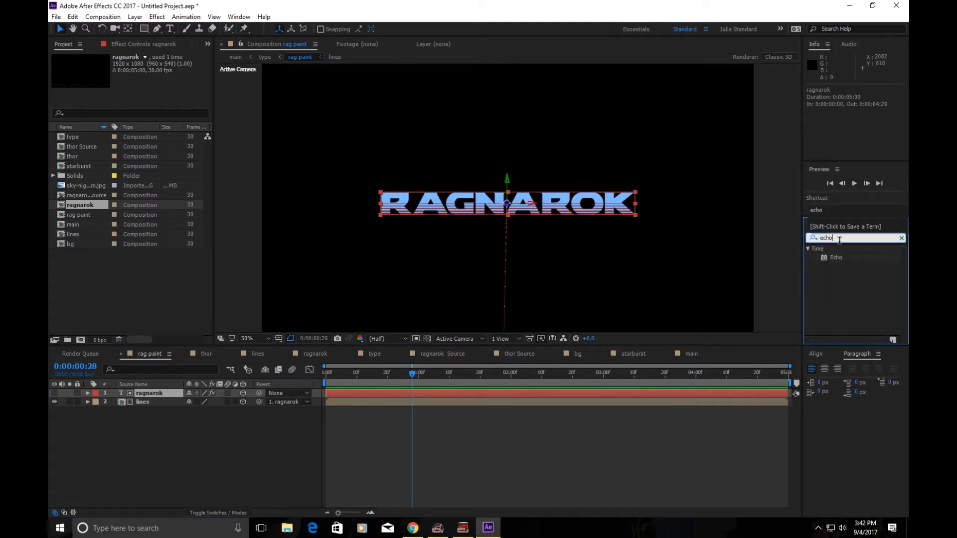
left_click_drag(835, 257, 655, 397)
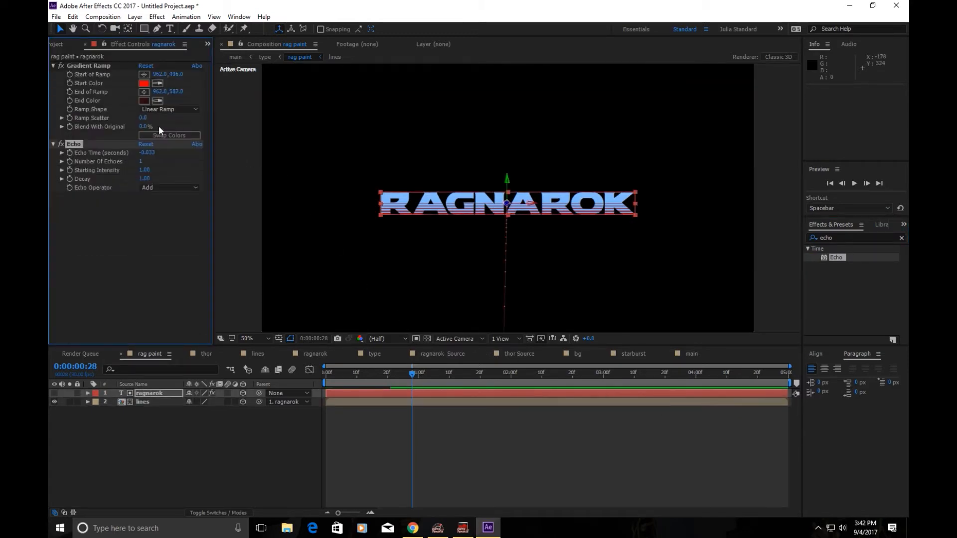
left_click(141, 161)
type("10")
left_click(144, 179)
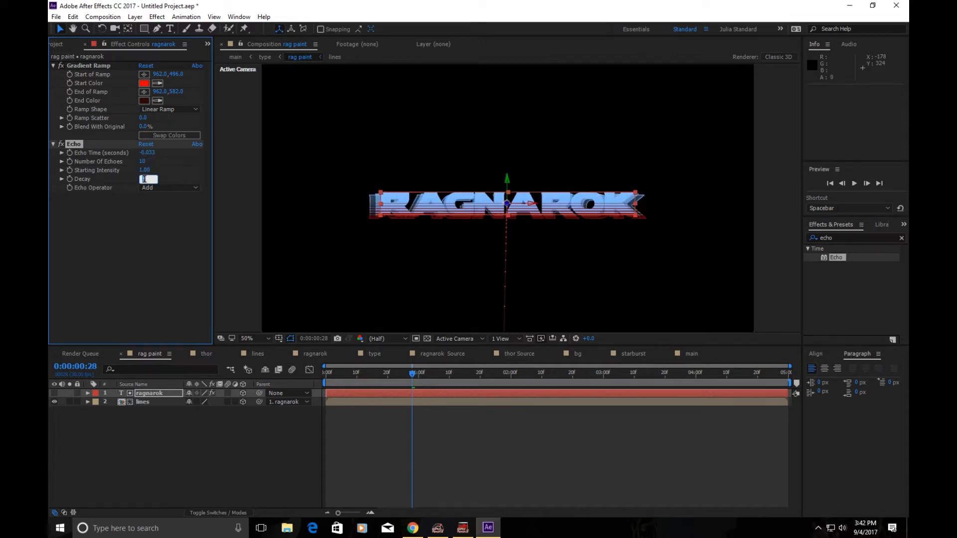
key("Return")
left_click_drag(330, 378, 439, 381)
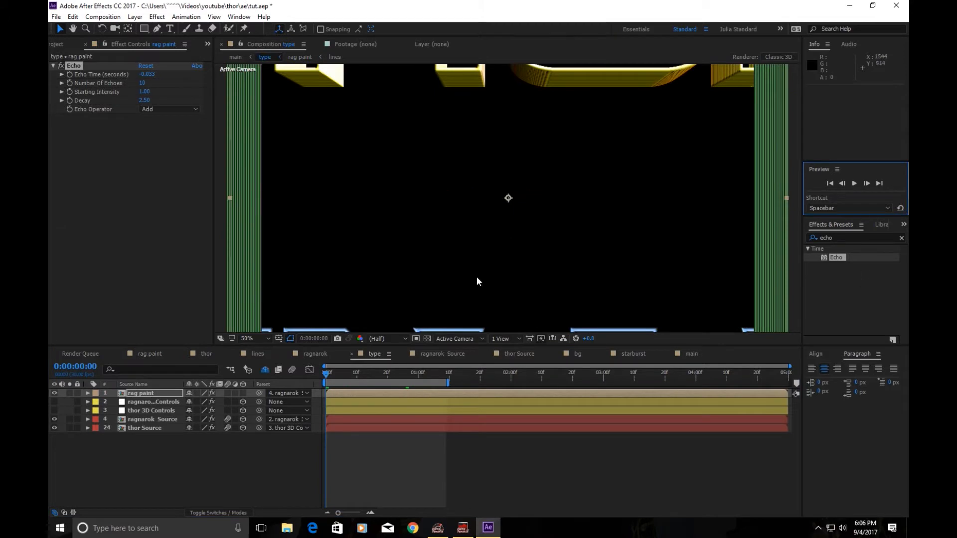
- Set the Echo Operator on the rag paint layer to Maximum and preview the title animation
left_click(160, 112)
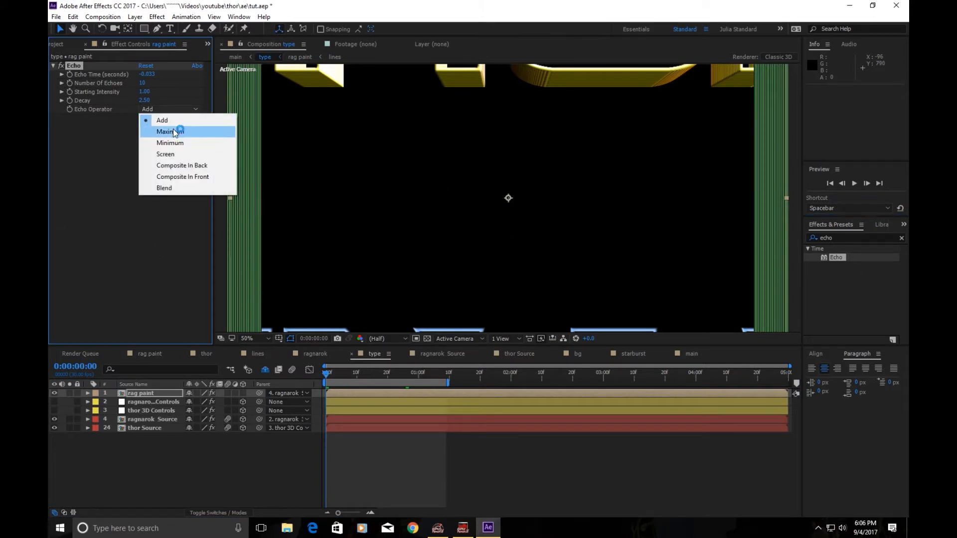
left_click(177, 131)
left_click(855, 183)
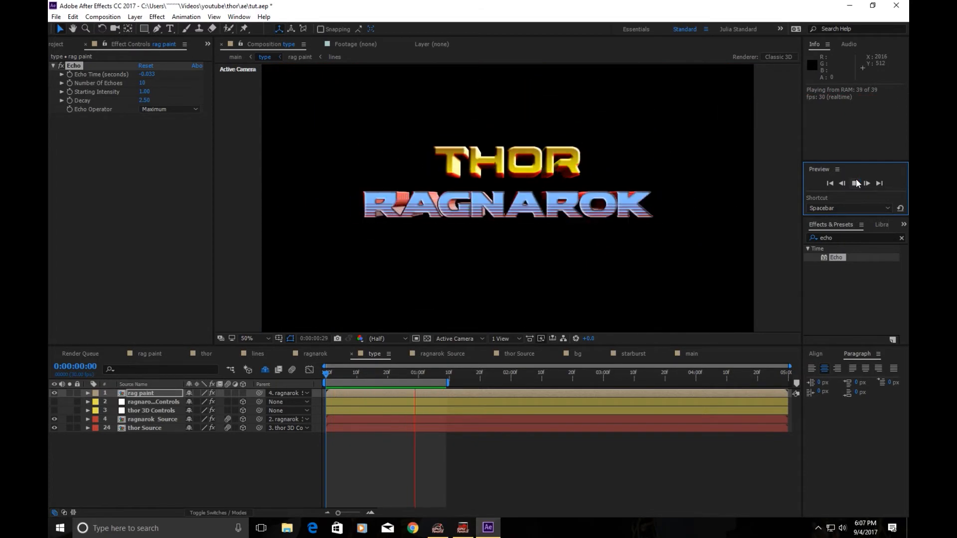
key("space")
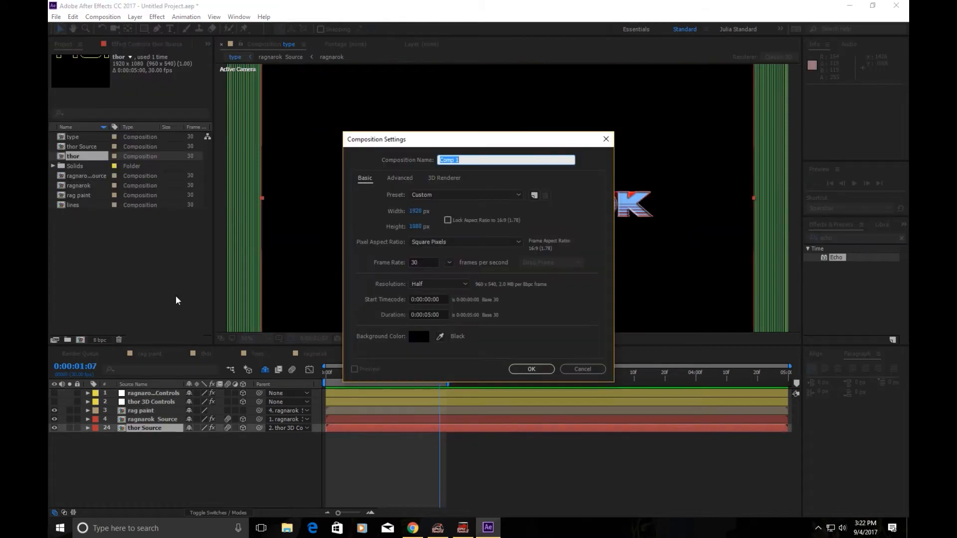
- Create a 1920 x 1080, five-second composition named bg and add the imported night-sky star image to it
type("bg")
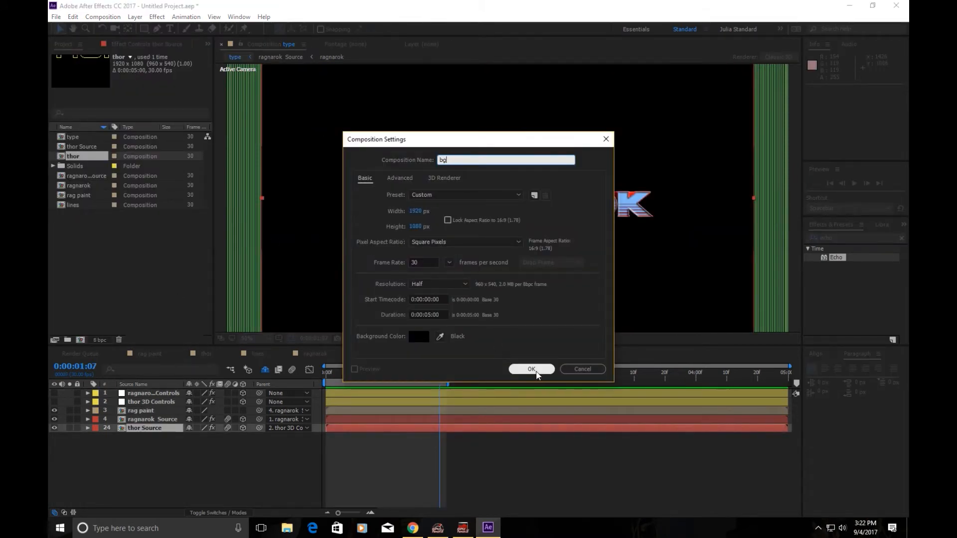
left_click(537, 374)
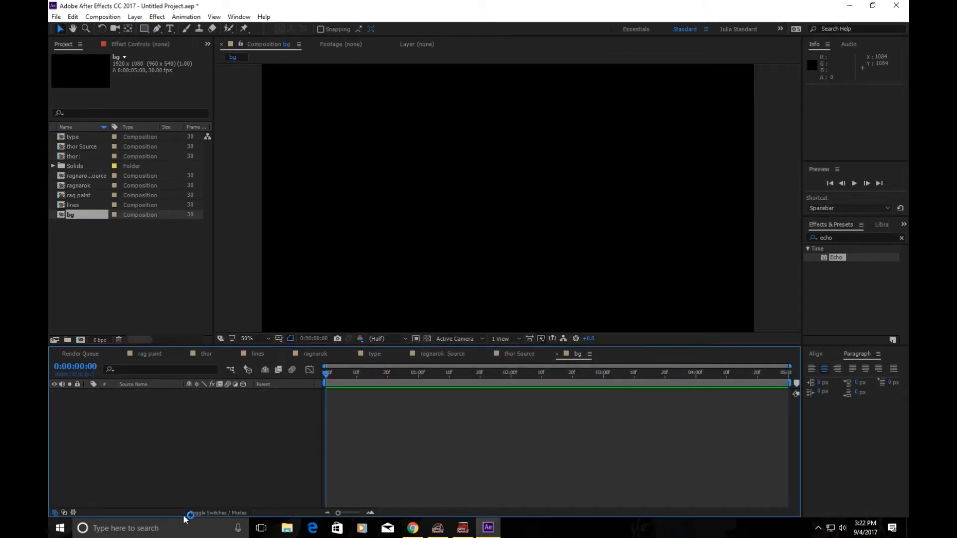
double_click(130, 294)
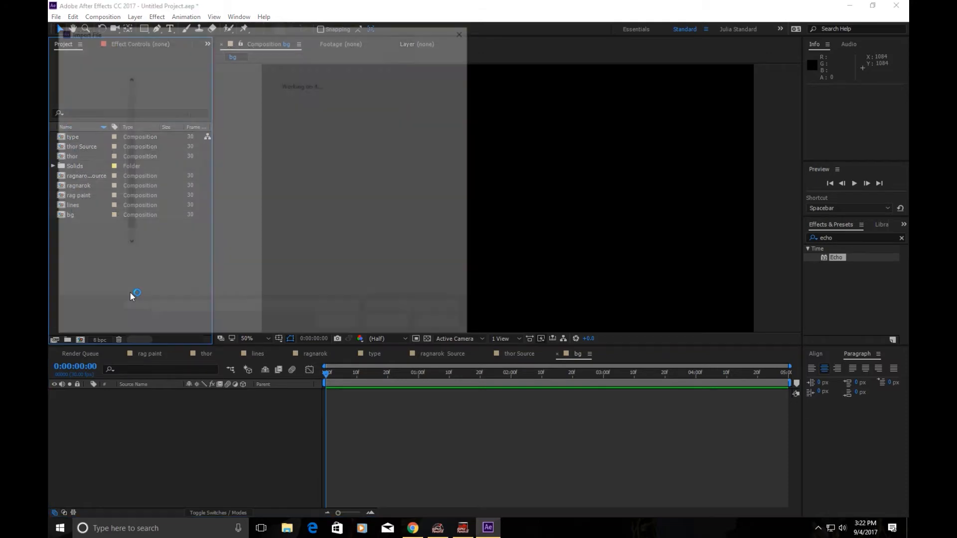
double_click(167, 108)
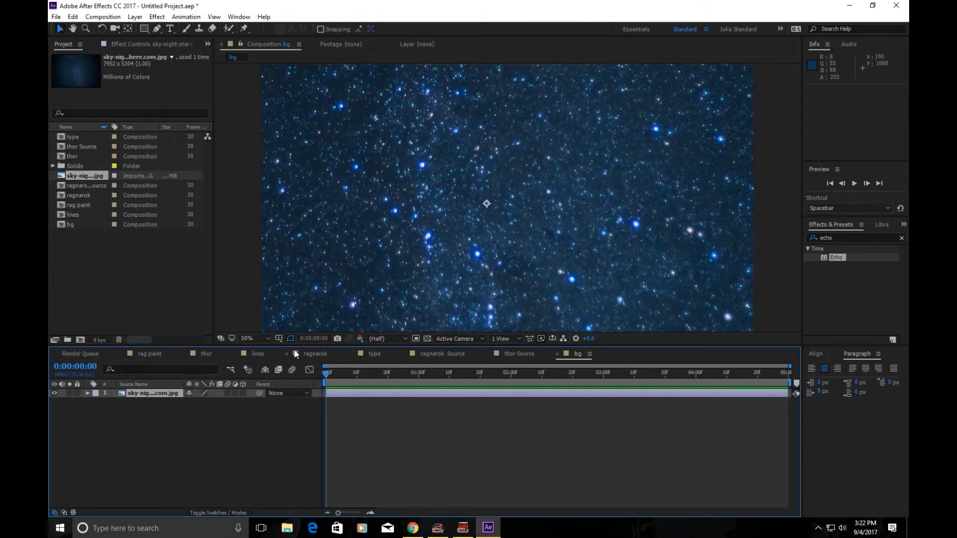
- Scale the night-sky image non-proportionally to about 66% horizontally and 26% vertically
key("s")
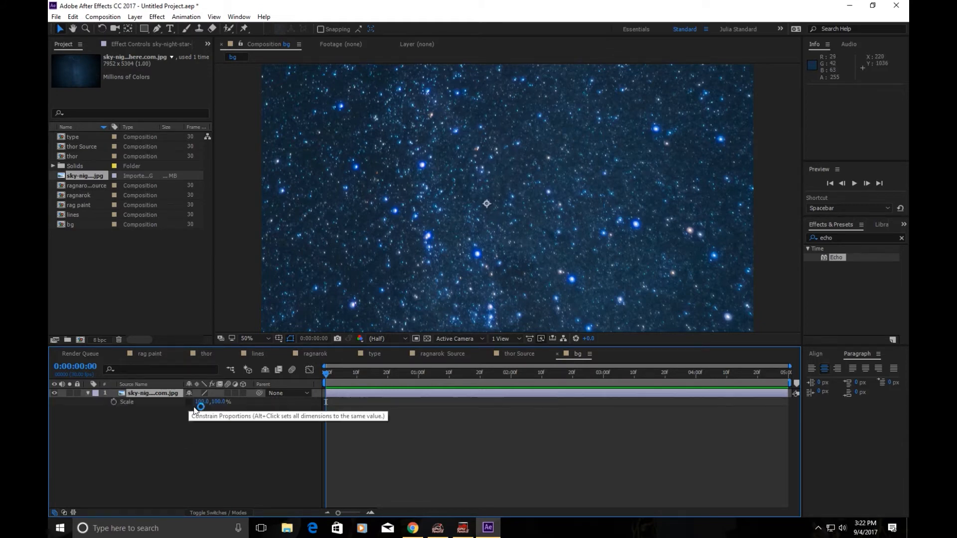
mouse_move(219, 407)
left_mouse_down()
mouse_move(192, 405)
mouse_move(211, 420)
mouse_move(220, 401)
left_mouse_up()
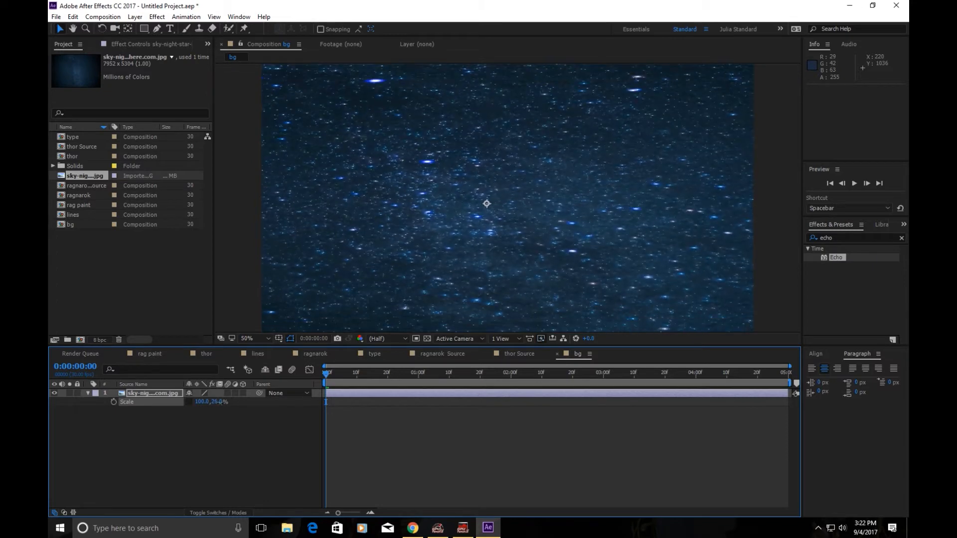
mouse_move(202, 402)
left_mouse_down()
mouse_move(210, 402)
mouse_move(185, 401)
left_mouse_up()
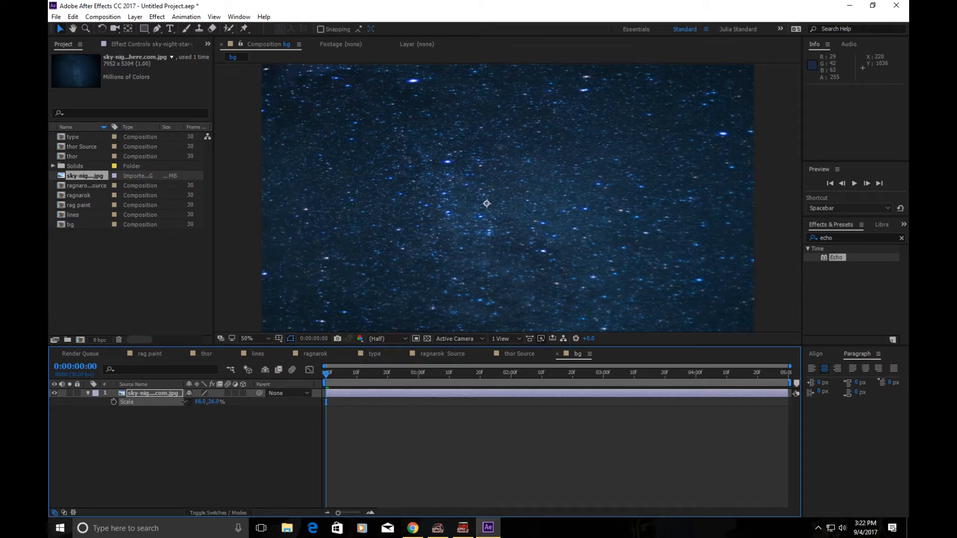
- Keyframe the night-sky image's position at 878, 562 on the first frame and farther left on the last frame
left_click(195, 477)
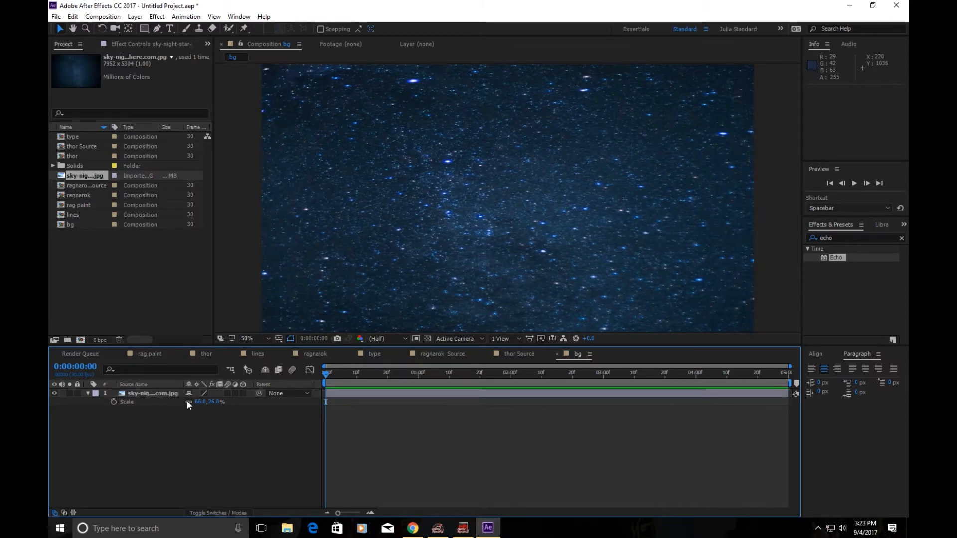
key("p")
left_click(173, 393)
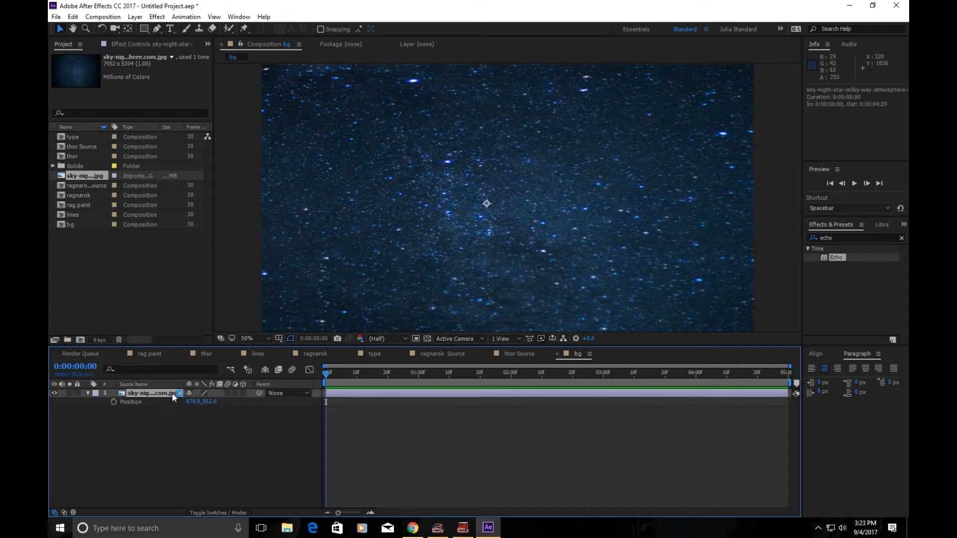
left_click(112, 402)
left_click(788, 381)
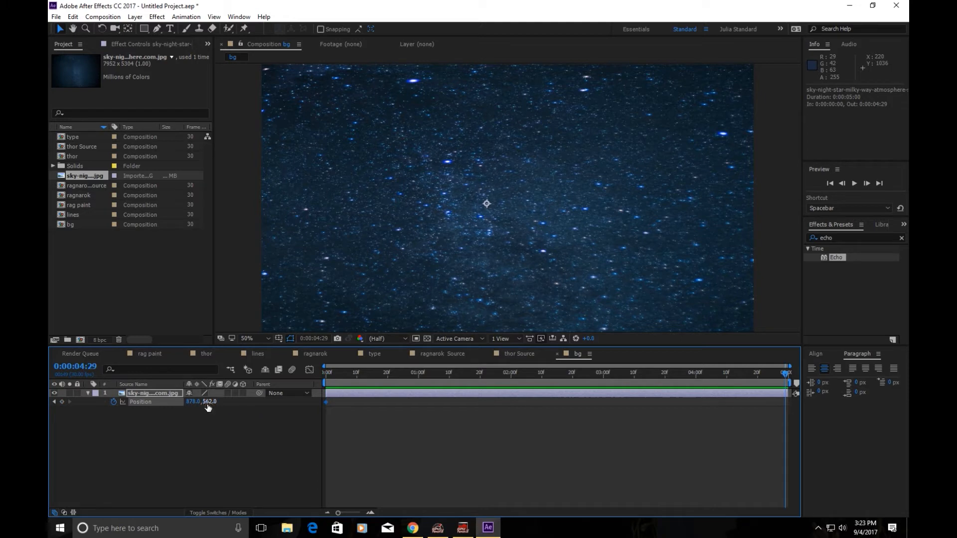
left_click(191, 402)
key("Return")
- Preview the night-sky image's drift from the start of the bg composition
left_click(331, 374)
left_click_drag(335, 379, 314, 427)
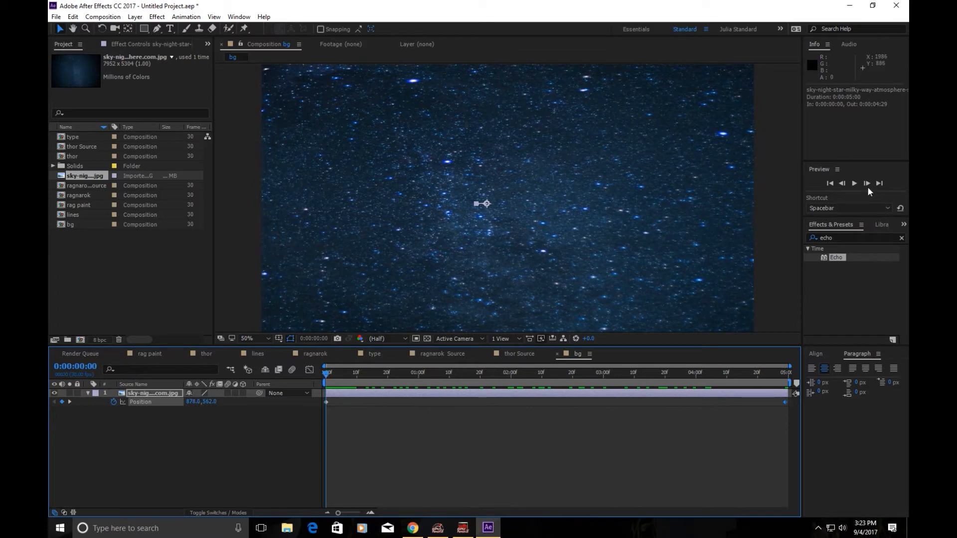
left_click(854, 184)
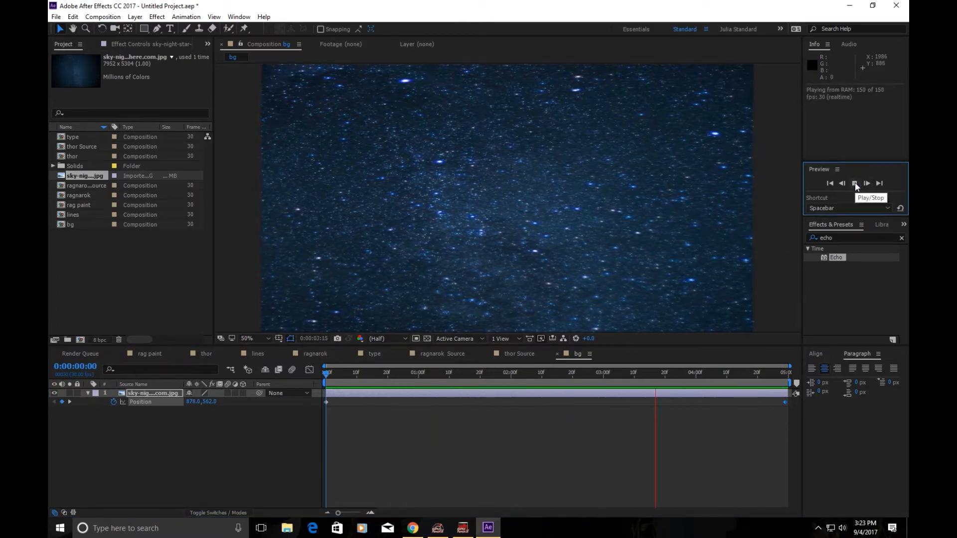
left_click(854, 183)
- Add a 1920 x 1080 solid in a very dark navy blue above the night-sky image
right_click(187, 468)
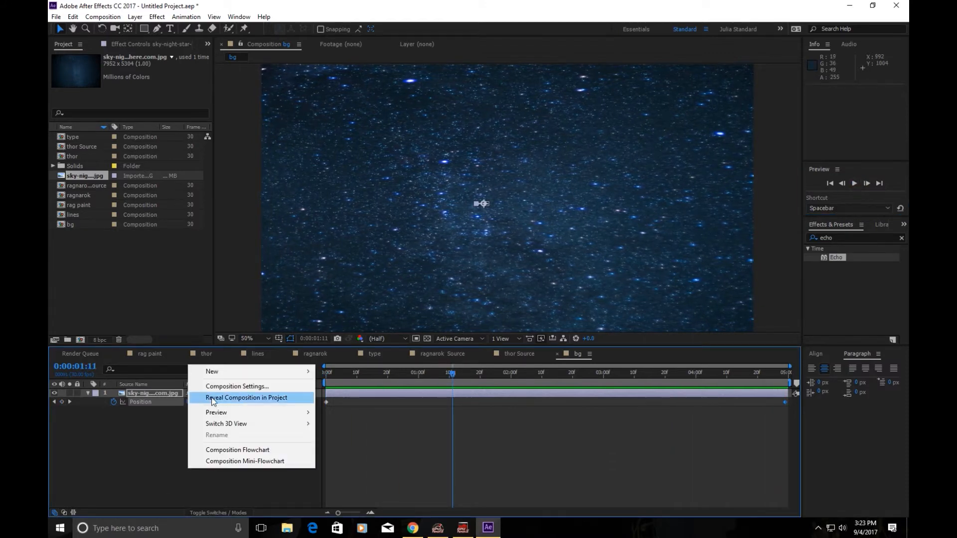
mouse_move(218, 371)
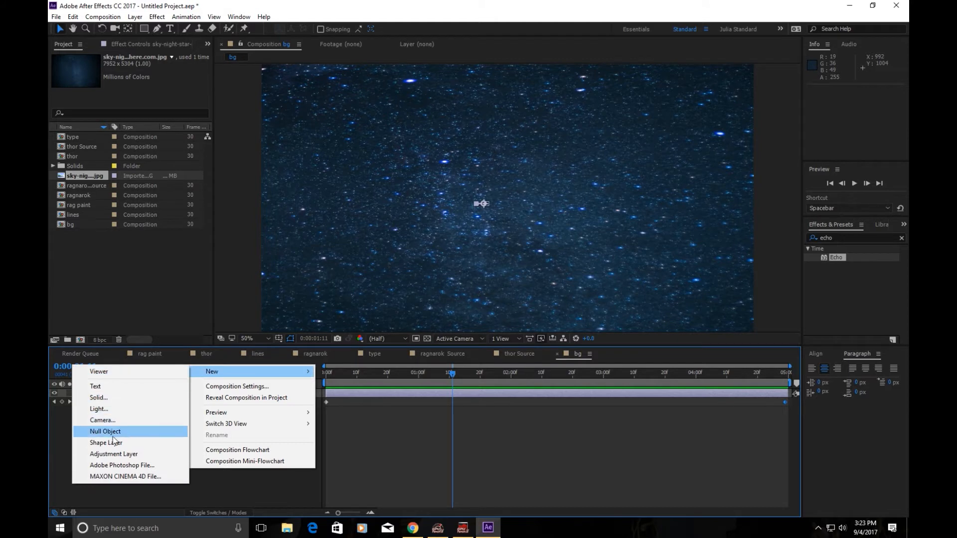
left_click(117, 398)
left_click(472, 326)
mouse_move(491, 404)
left_mouse_down()
mouse_move(453, 414)
mouse_move(493, 432)
left_mouse_up()
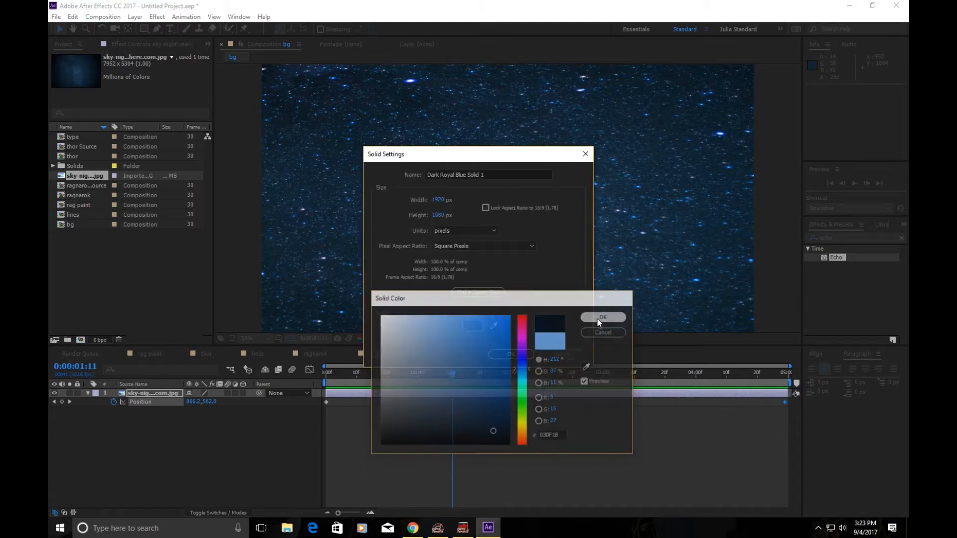
left_click(604, 317)
left_click(506, 354)
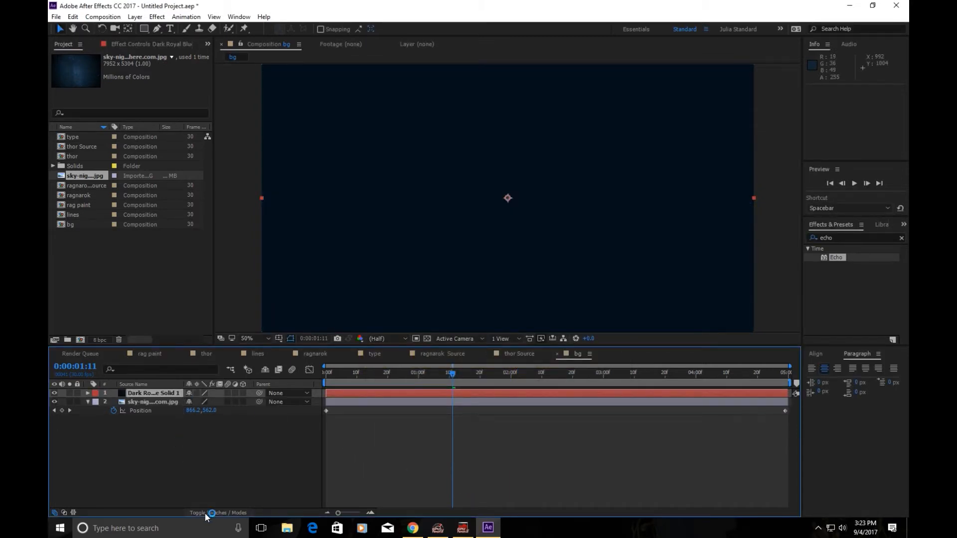
- Set the dark blue solid's blending mode to Multiply
left_click(225, 512)
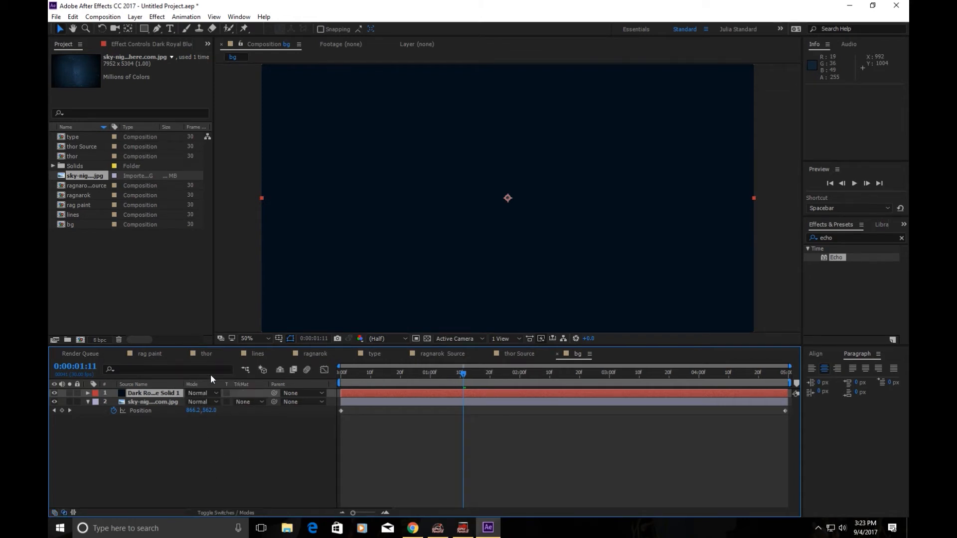
left_click(212, 393)
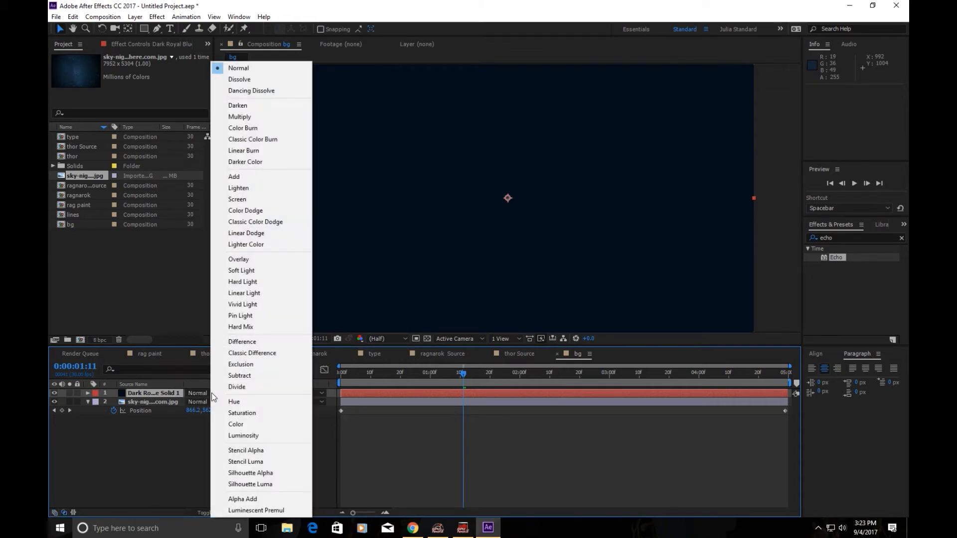
left_click(280, 116)
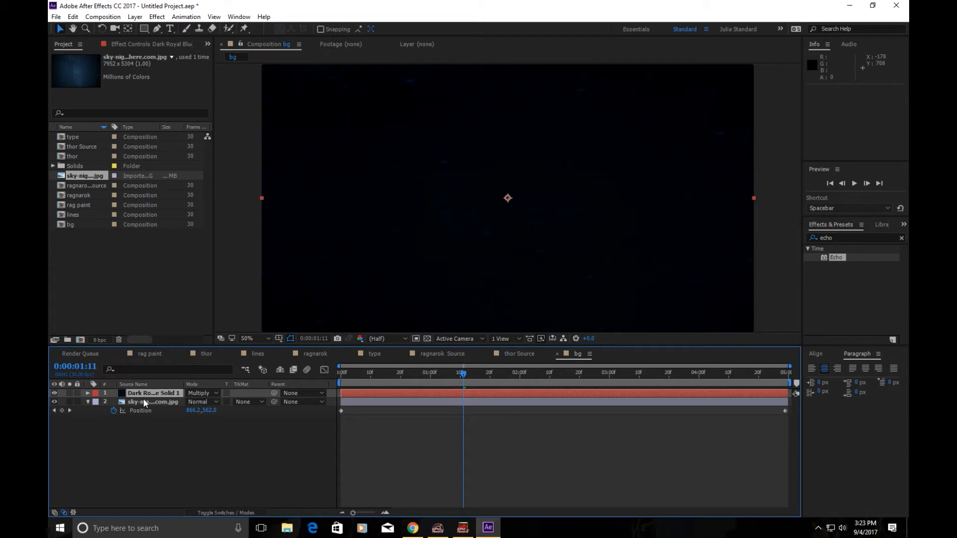
- Lower the dark blue solid's opacity to 50%, trying 25% along the way
key("t")
left_click(192, 401)
type("50")
key("Return")
left_click(190, 402)
type("25")
key("Return")
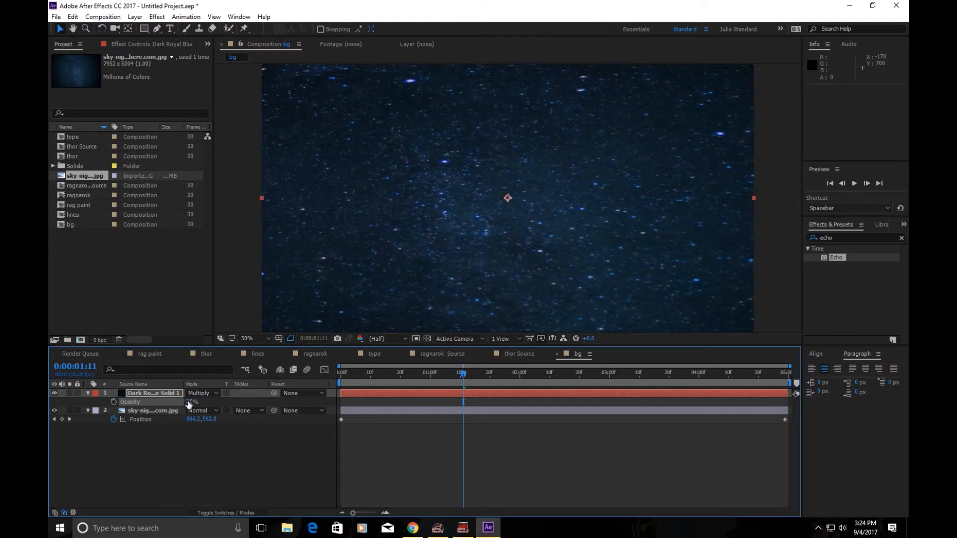
left_click(189, 402)
type("50")
key("Return")
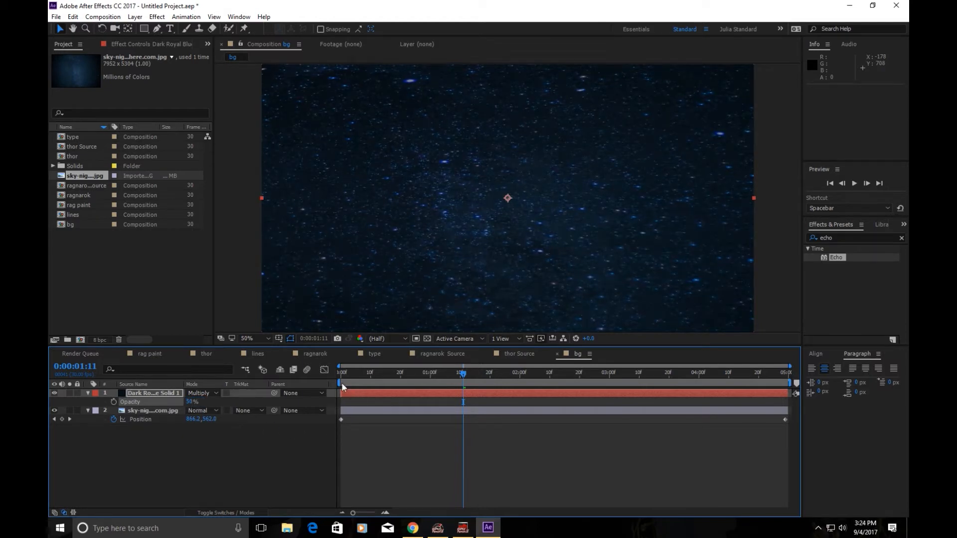
- Create a new shape layer at time zero and set the Pen tool's fill to None
mouse_move(329, 383)
left_mouse_down()
mouse_move(348, 371)
mouse_move(455, 366)
mouse_move(330, 383)
left_mouse_up()
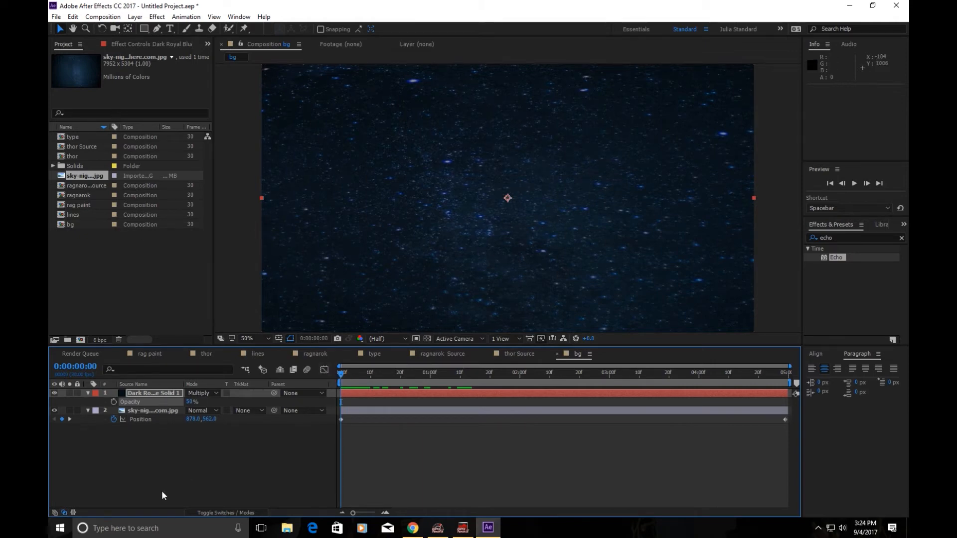
right_click(163, 476)
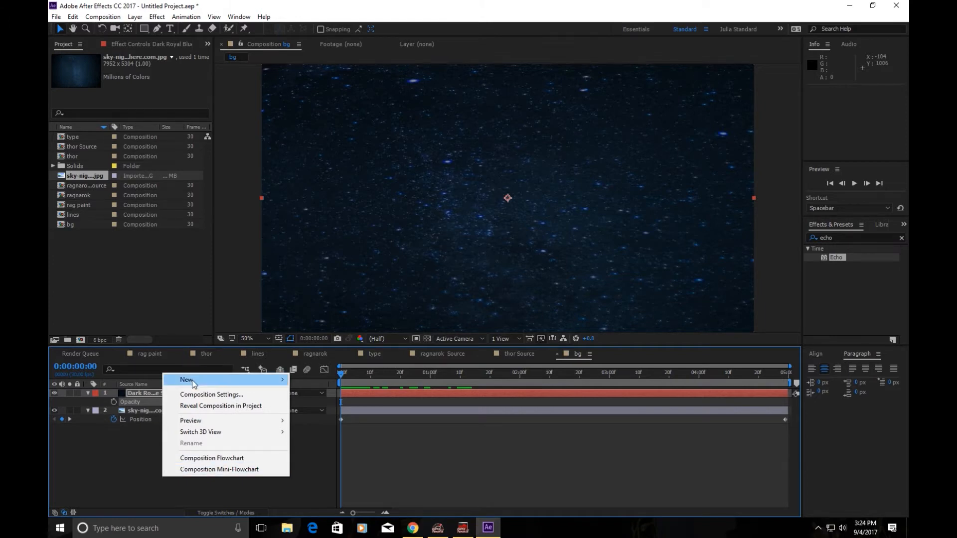
mouse_move(192, 380)
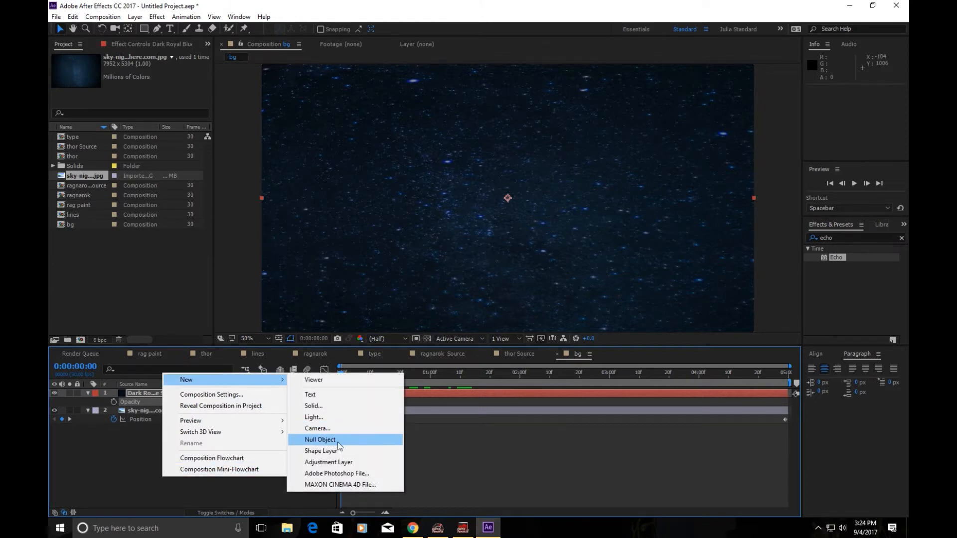
left_click(321, 451)
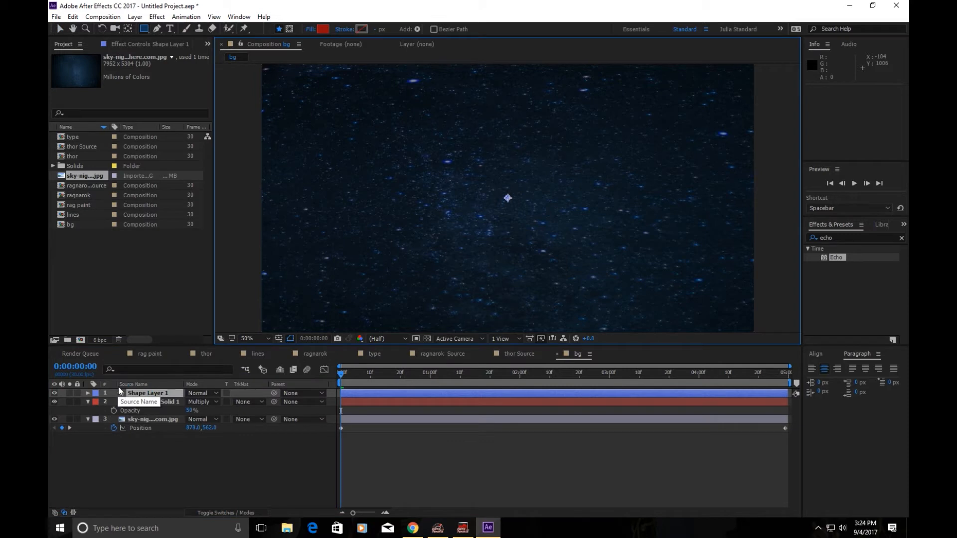
left_click(156, 29)
left_click(313, 29)
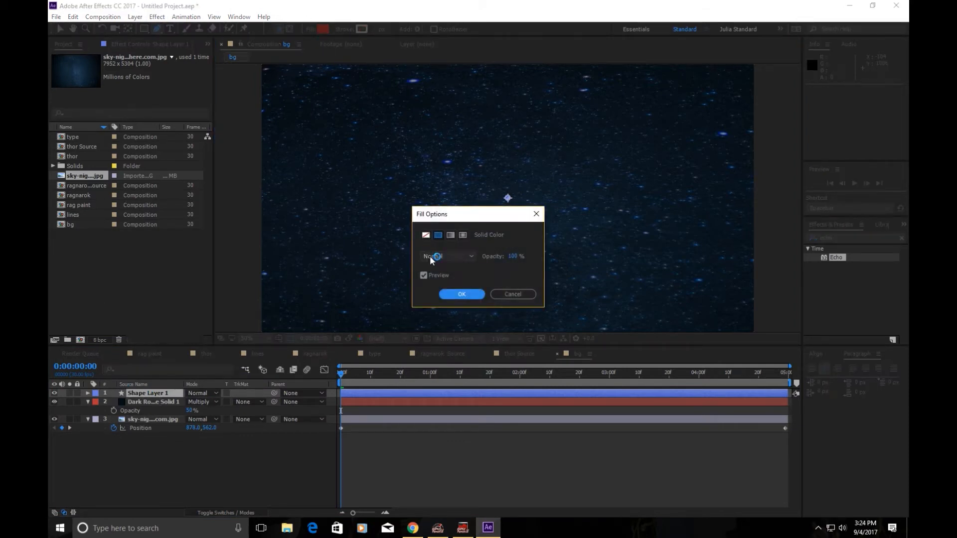
left_click(426, 234)
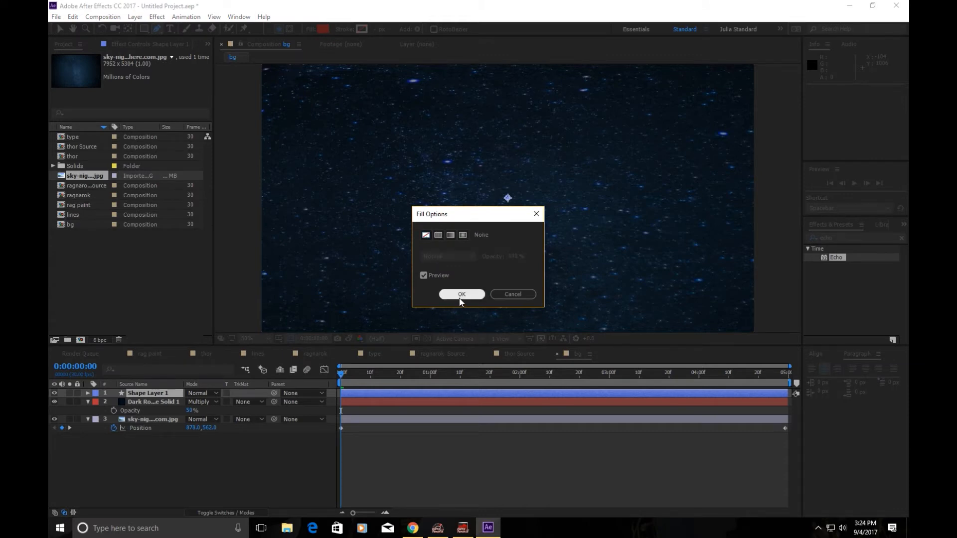
left_click(461, 294)
- Set the shape stroke to white with a width of 2 px
left_click(362, 29)
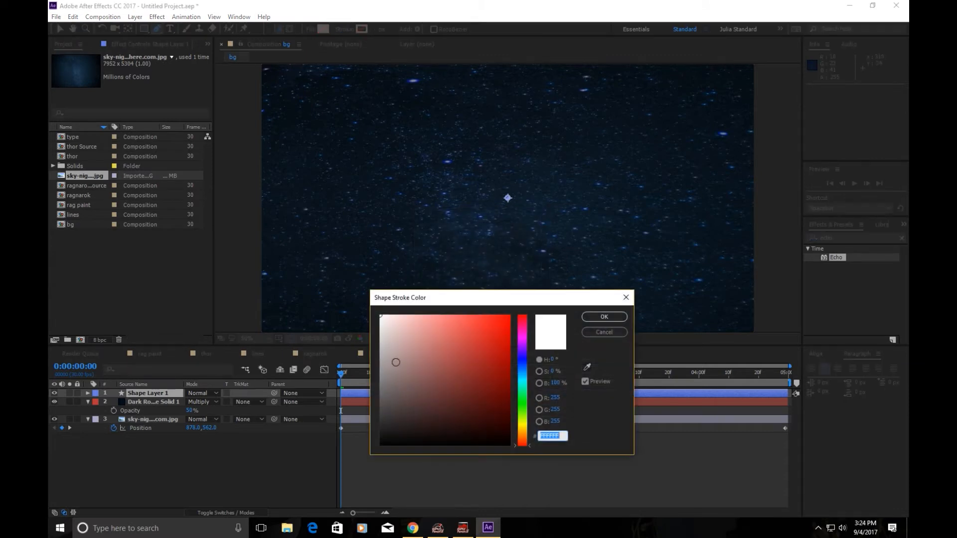
left_click(603, 317)
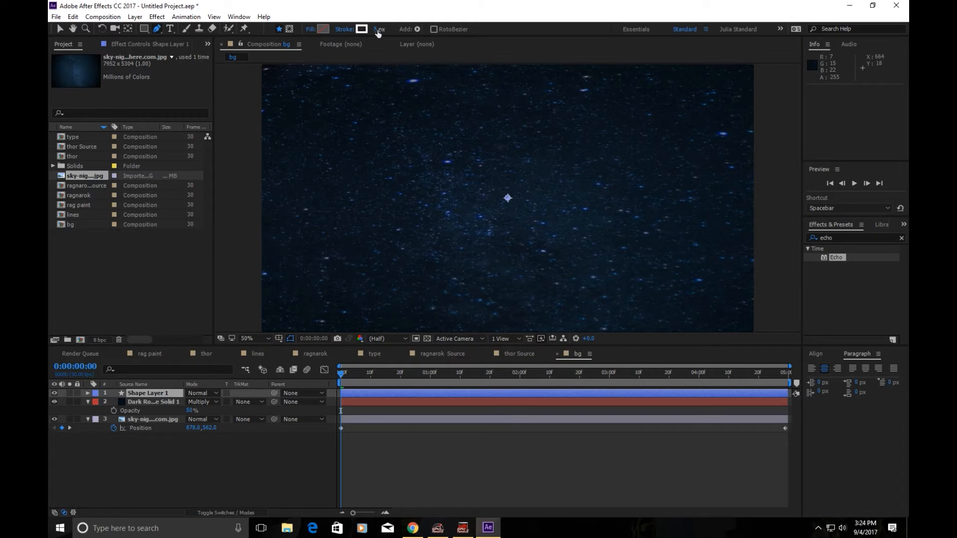
left_click(378, 29)
type("2")
key("Return")
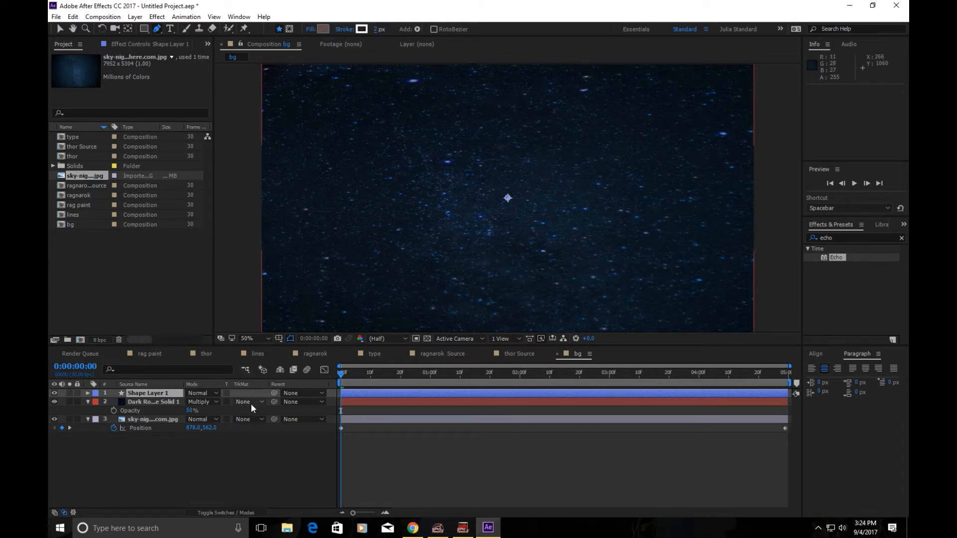
- Draw three separate lines from the frame's centre to the top edge, the lower-right corner and the lower-left corner, each on its own shape layer
left_click(508, 196)
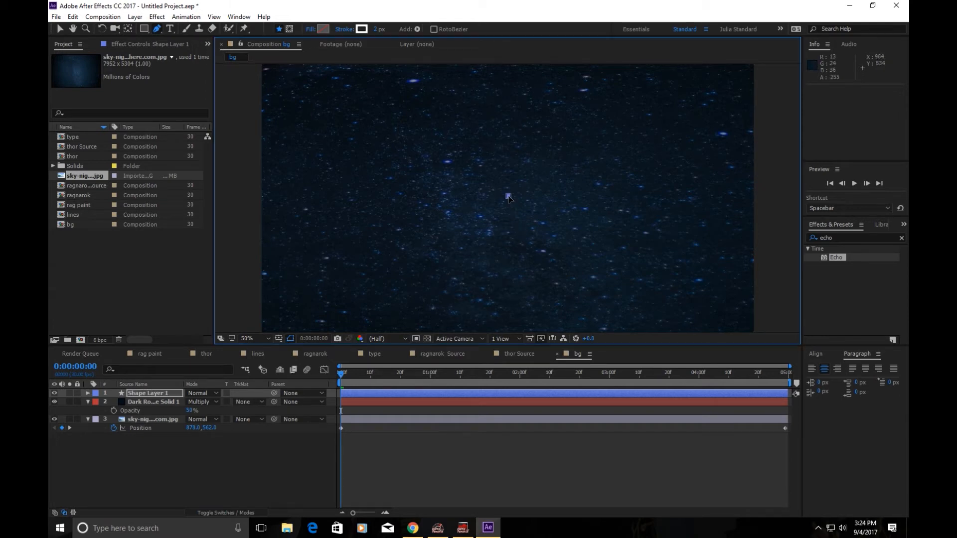
left_click(503, 64)
key("ctrl+shift+a")
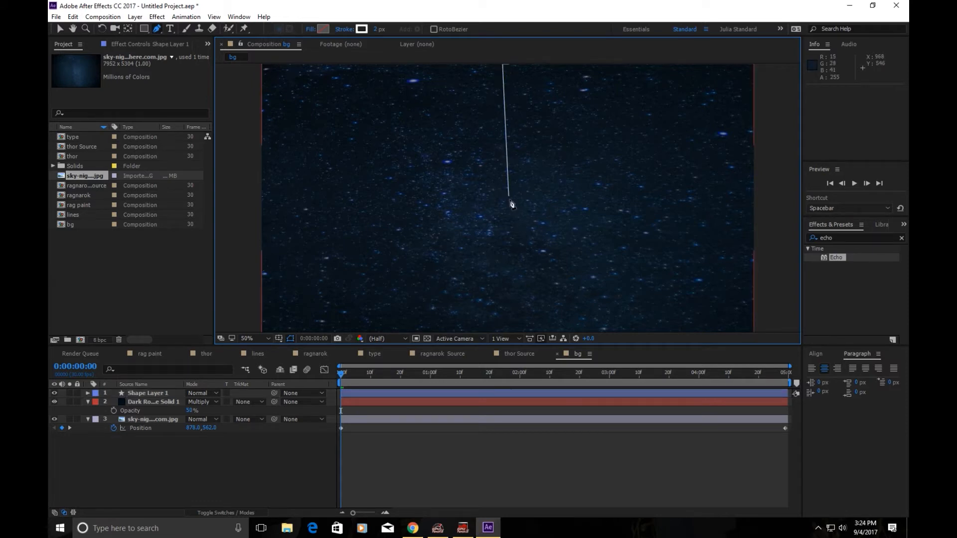
left_click(507, 199)
left_click(750, 330)
key("ctrl+shift+a")
left_click(508, 195)
left_click(263, 331)
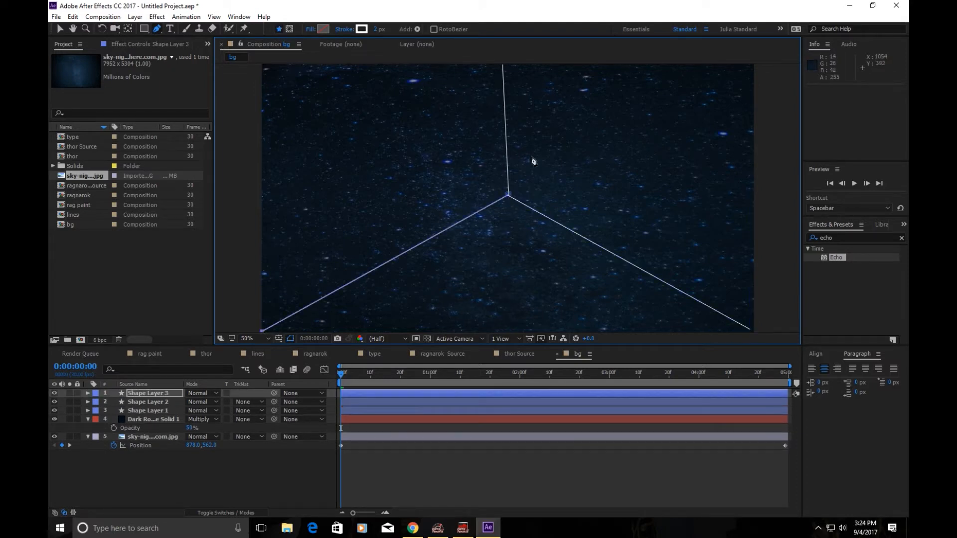
key("ctrl+shift+a")
- Pre-compose the three line shape layers as starburst and open the new composition
left_click(157, 411)
left_click(145, 391, "shift")
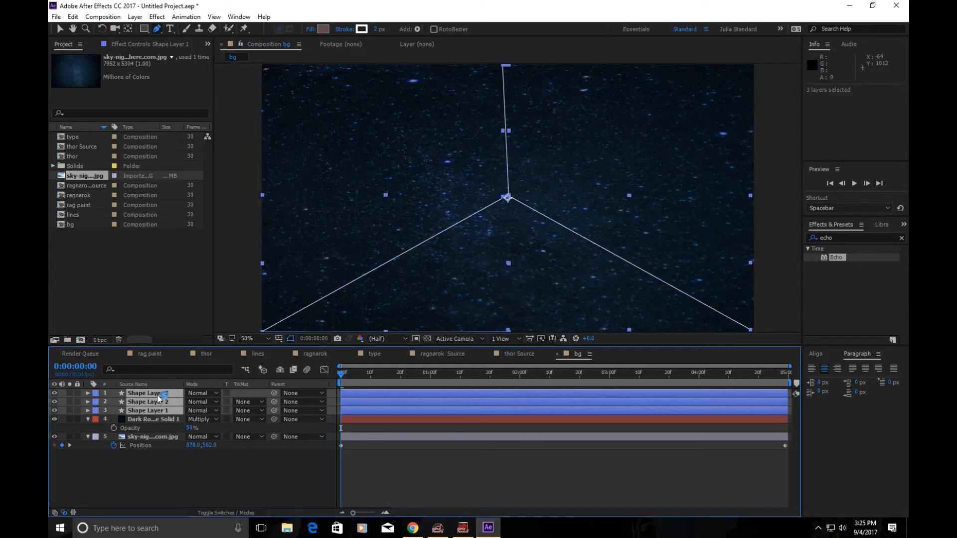
key("ctrl+shift+c")
type("startburst")
key("Return")
double_click(151, 393)
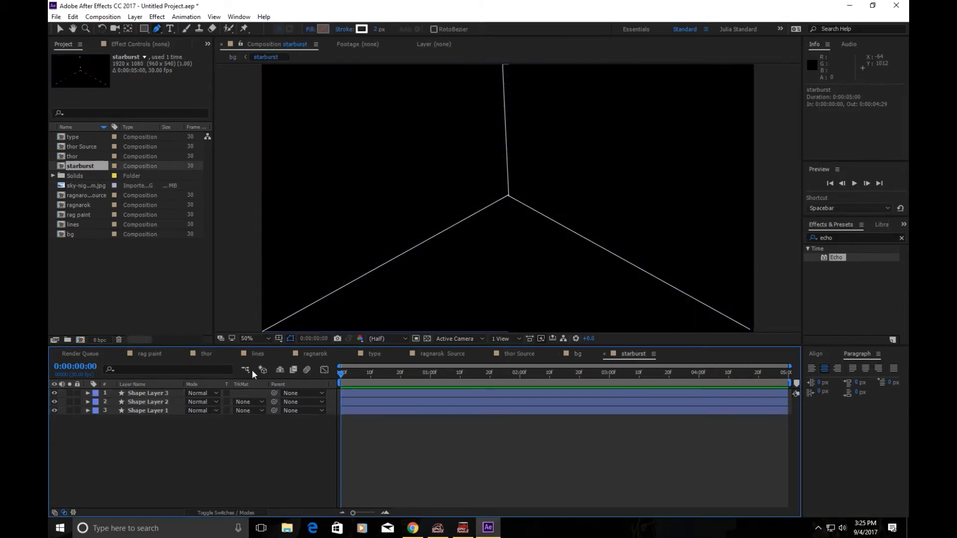
- Duplicate the set of three lines three times, rotating the copies around the centre to spread out the rays
key("ctrl+a")
key("ctrl+d")
key("r")
left_click_drag(203, 403, 215, 402)
key("ctrl+d")
key("ctrl+d")
key("r")
- Select all twelve ray layers, collapse their rotation properties, and return to the Selection tool
left_click(358, 449)
scroll(145, 502, "down", 5)
left_click(146, 504)
scroll(145, 503, "up", 5)
left_click(151, 393, "shift")
left_click(88, 393)
left_click(220, 502)
key("v")
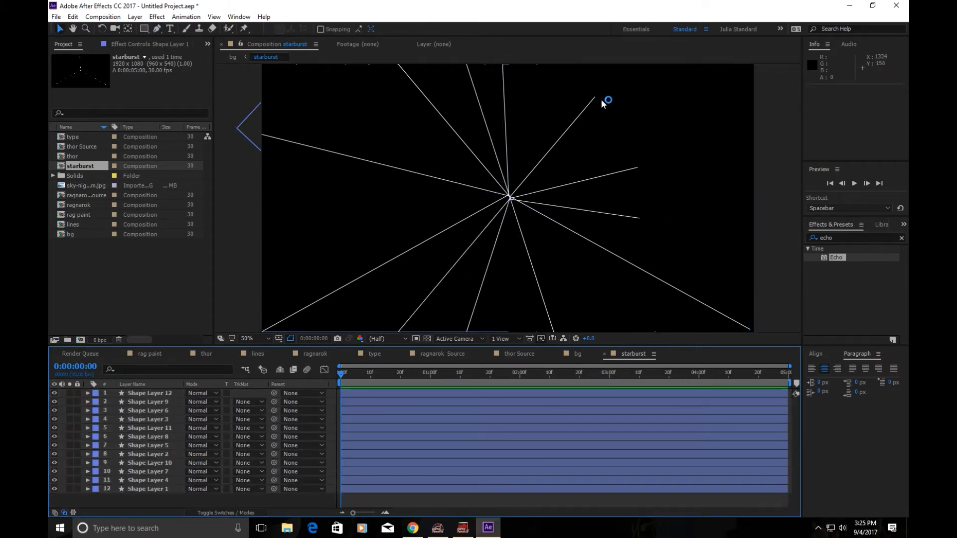
- Stretch the two short upper-right rays outward until they reach past the frame edges
left_click(597, 94)
left_click_drag(597, 94, 642, 59)
left_click(637, 167)
left_click_drag(638, 166, 772, 142)
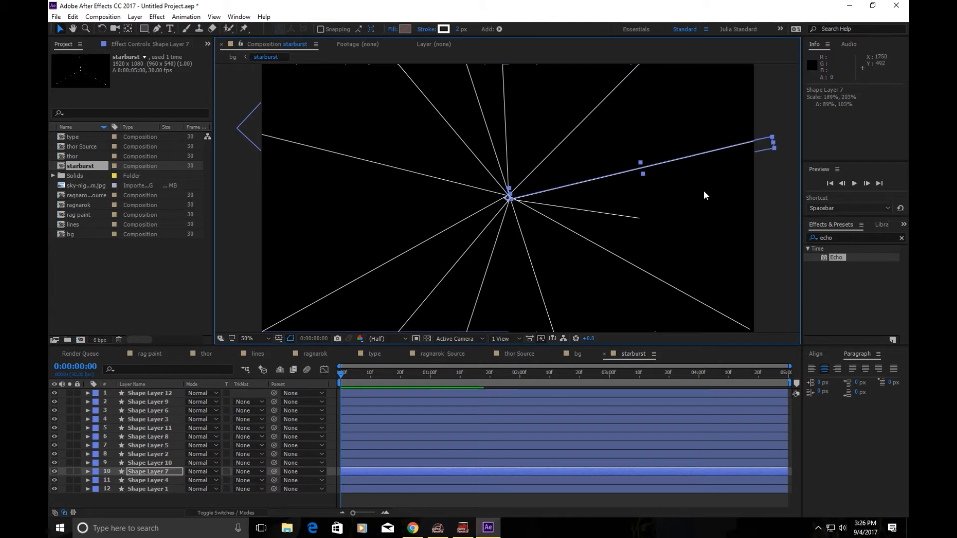
left_click(641, 218)
left_click(588, 122)
left_click(411, 78)
left_click(324, 249)
left_click(391, 155)
- Draw shorter rays with the Pen tool from the centre into the gaps in the starburst's upper half
left_click(157, 29)
left_click(533, 114)
left_click(509, 197)
left_click(510, 197)
key("ctrl+shift+s")
left_click(503, 279)
key("ctrl+shift+a")
left_click(511, 197)
left_click(600, 155)
key("ctrl+shift+a")
- Draw three more short rays from the centre, pointing left, straight down and toward the lower left
left_click(509, 198)
left_click(429, 206)
key("ctrl+shift+a")
left_click(510, 200)
left_click(509, 284)
key("ctrl+shift+a")
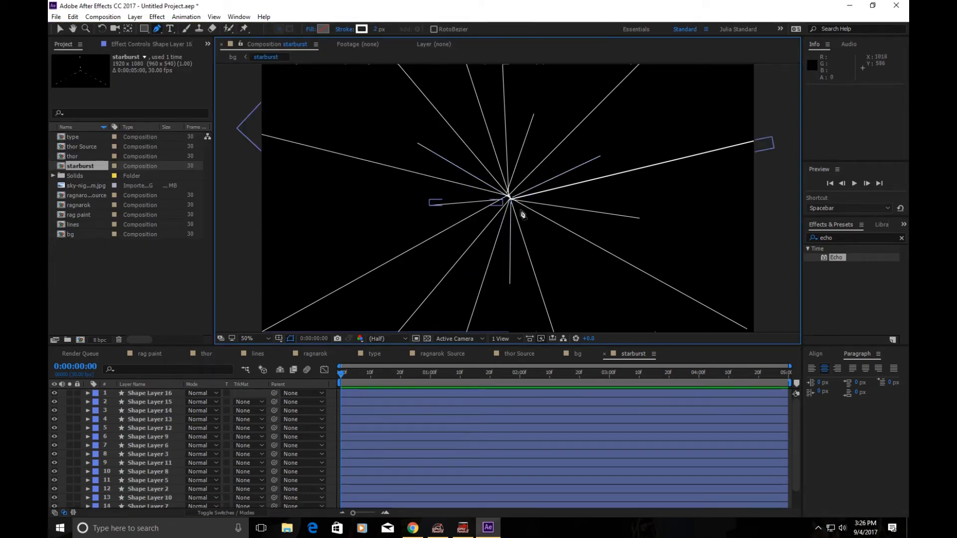
left_click(508, 198)
left_click(408, 272)
key("v")
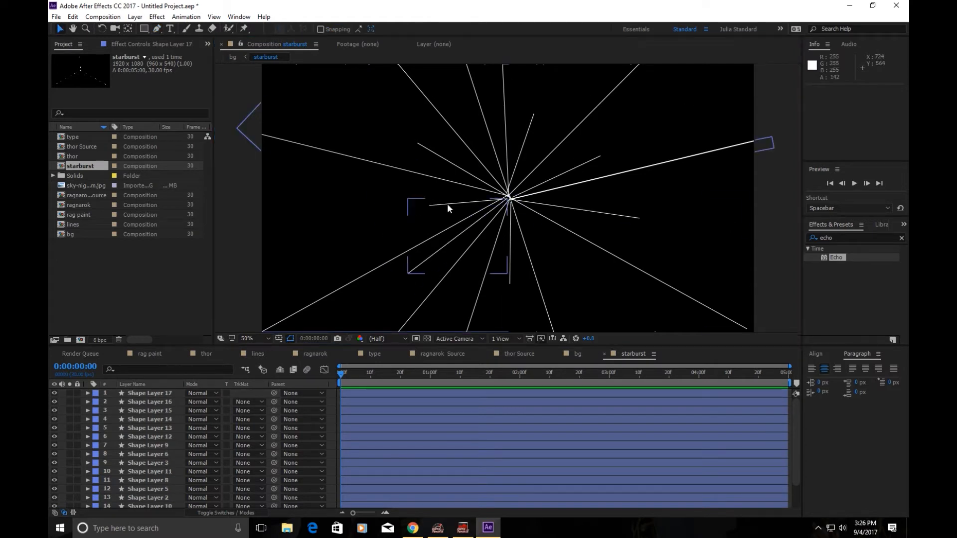
- Nudge the short leftward ray slightly down and return to the bg composition
left_click(467, 202)
key("Down")
key("Down")
left_click(585, 273)
left_click(499, 492)
left_click(604, 354)
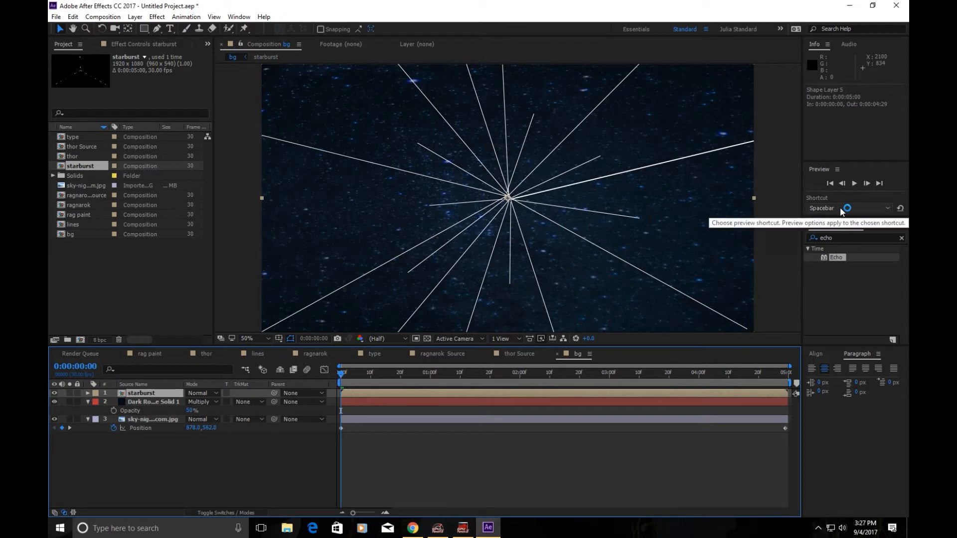
- Apply the Radial Blur effect to the starburst layer and raise its Amount to 41
left_click(822, 238)
type("blur")
scroll(833, 324, "down", 3)
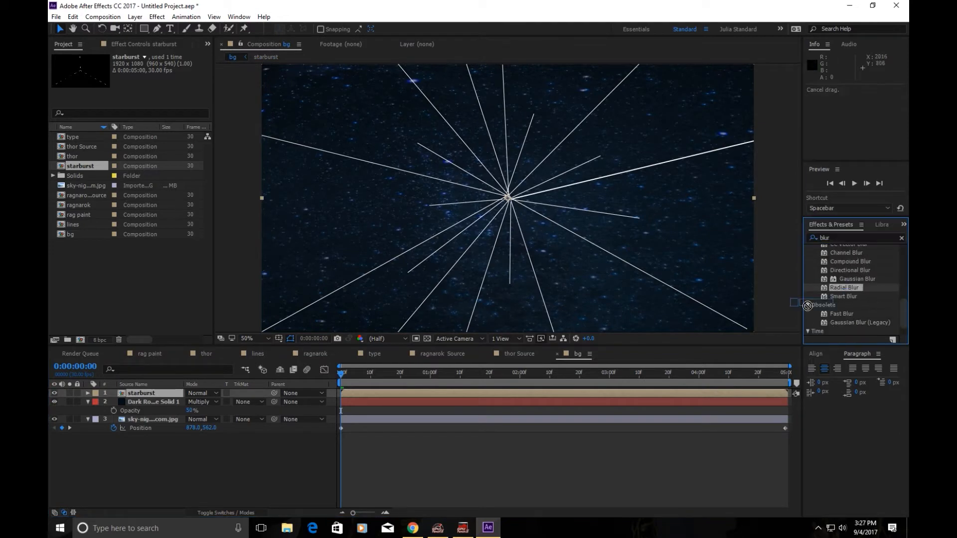
left_click_drag(843, 287, 619, 393)
left_click_drag(144, 163, 159, 163)
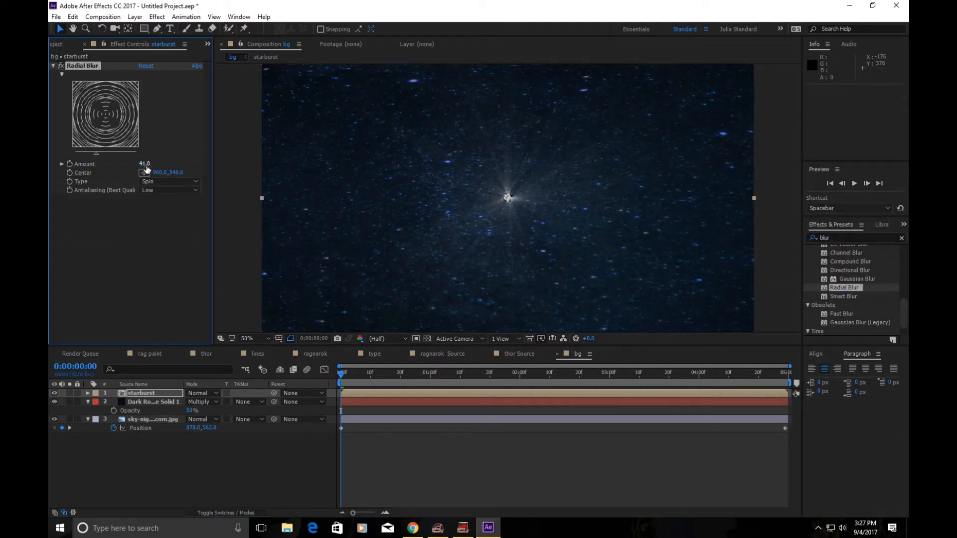
- Set the starburst layer's Radial Blur Amount to 13 and check the blurred rays from the start of the timeline
type("24")
key("Return")
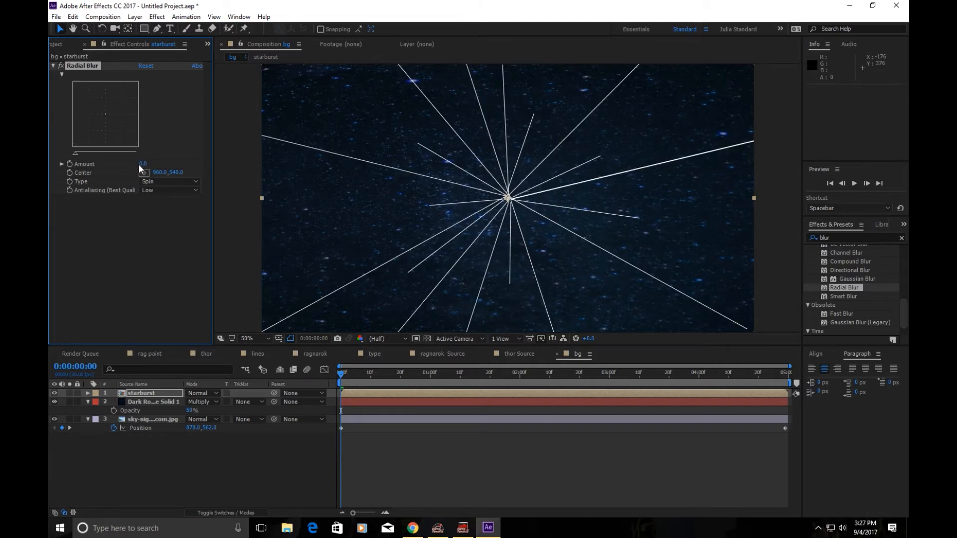
left_click_drag(154, 163, 149, 163)
left_click(449, 459)
left_click_drag(357, 373, 330, 375)
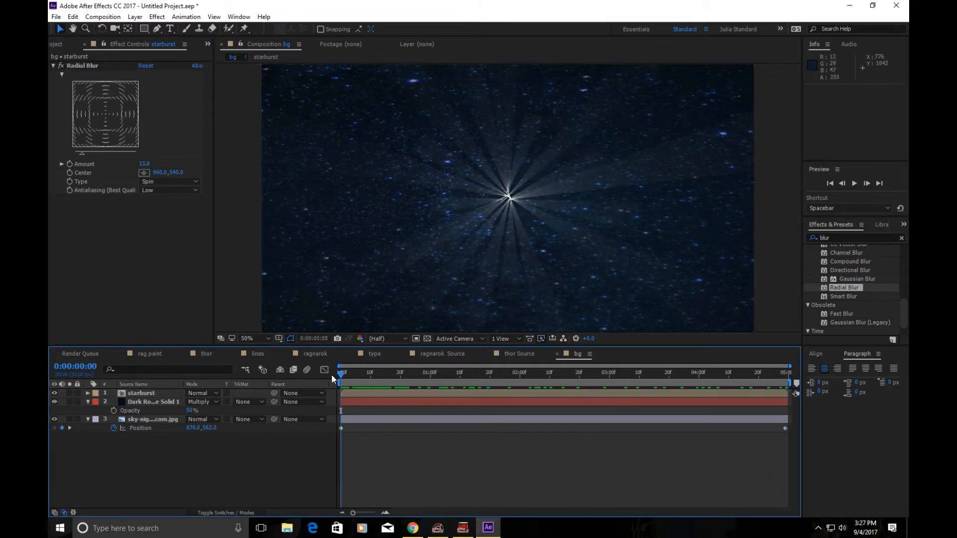
- Keyframe the starburst layer's Opacity from 0% at the first frame to 100% at frame 20, and preview the fade-in
key("t")
left_click(401, 382)
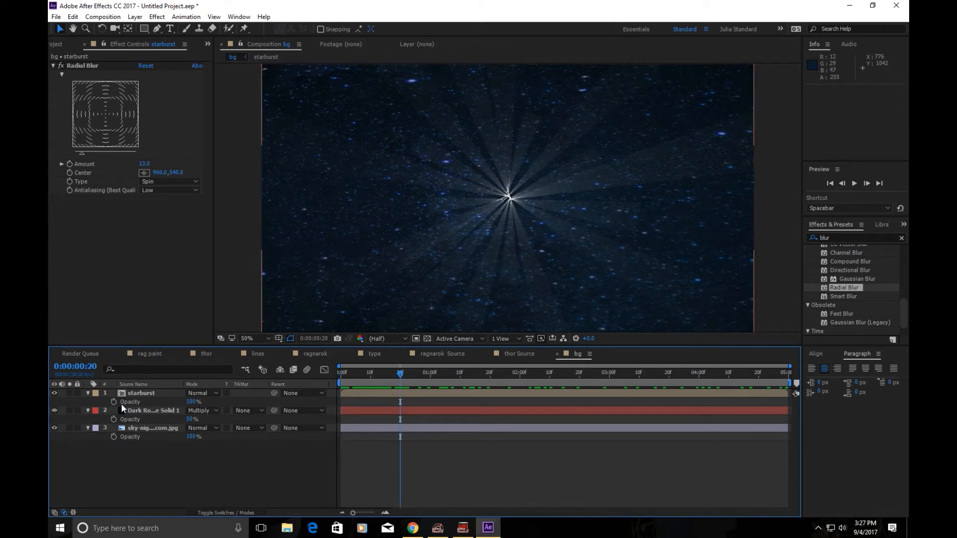
left_click(114, 402)
key("Home")
left_click(193, 402)
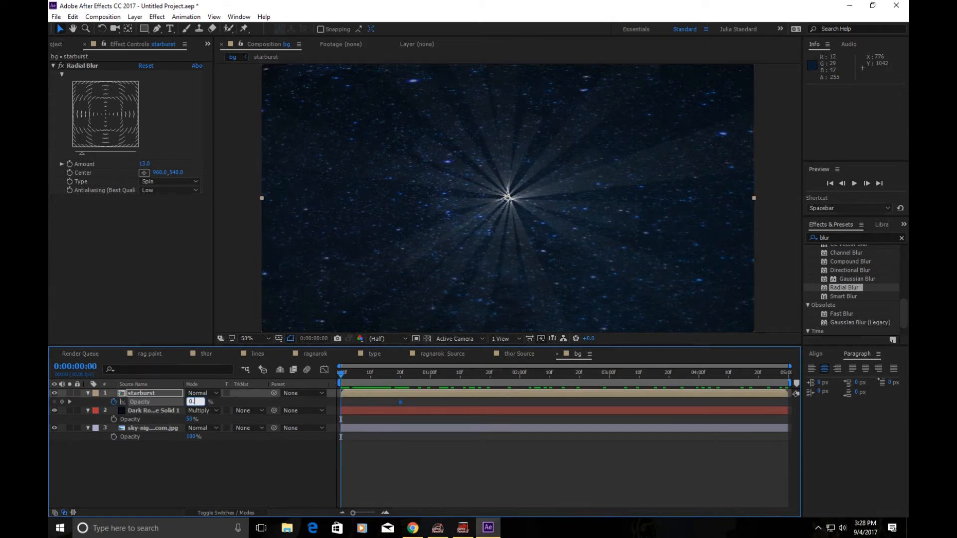
type("0")
key("Return")
left_click(854, 184)
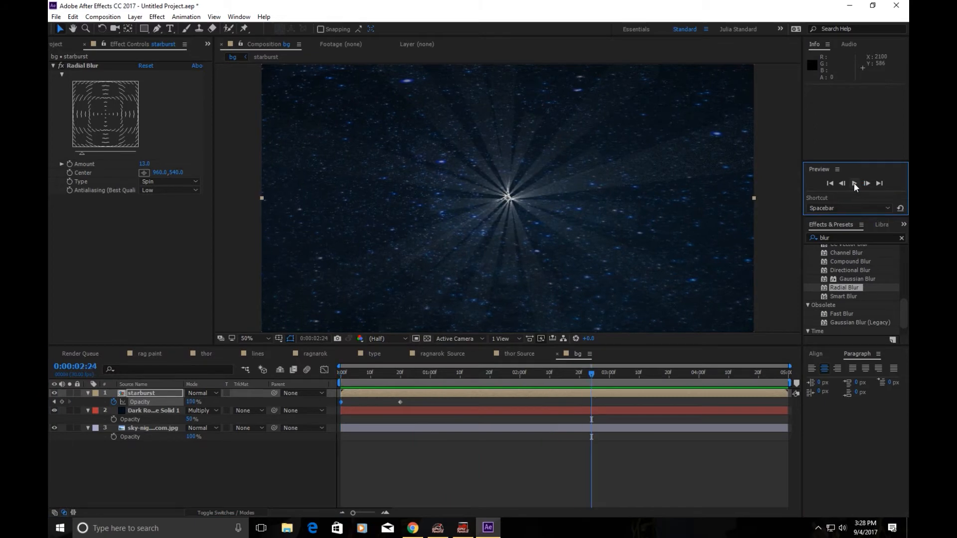
- Open the starburst composition and parent all the other shape layers to Shape Layer 1
double_click(141, 393)
left_click(143, 460)
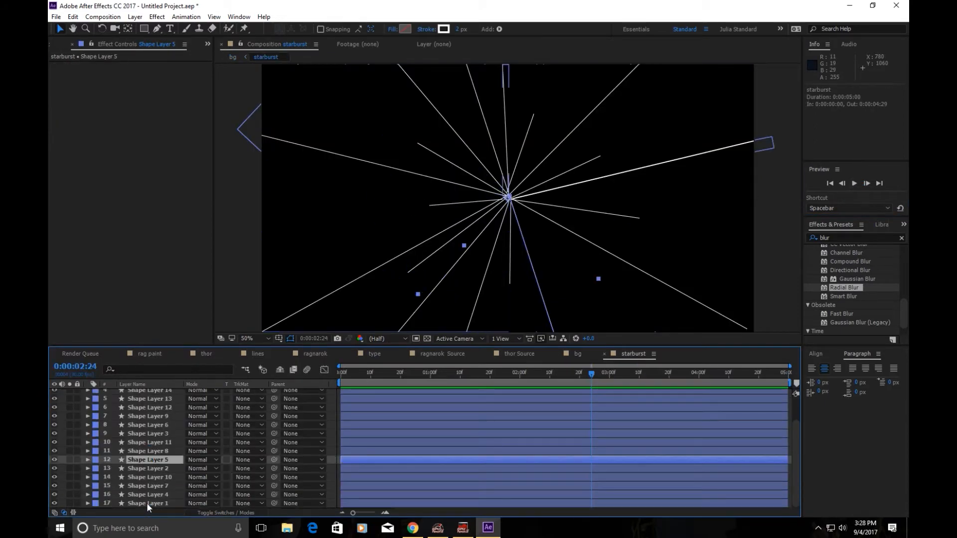
left_click(149, 495)
key("ctrl+a")
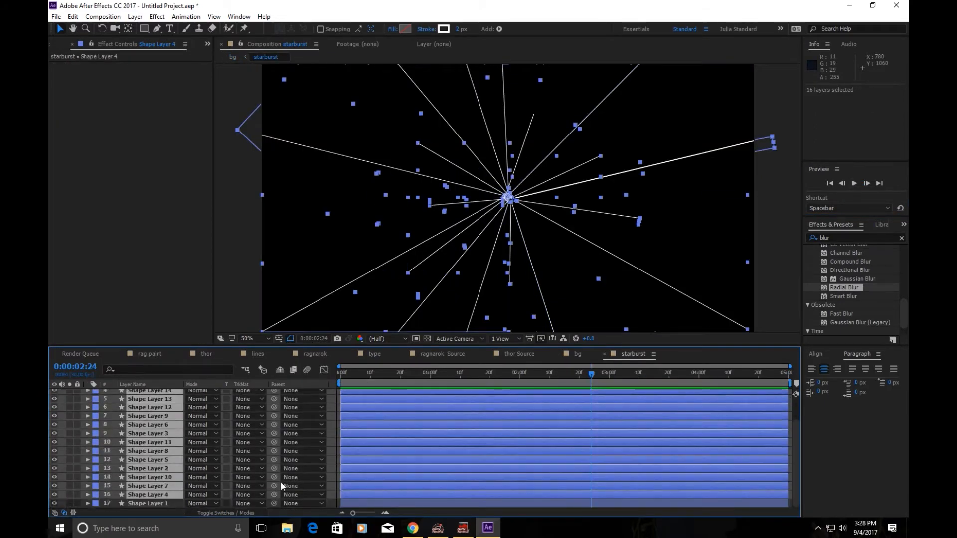
left_click_drag(274, 495, 154, 503)
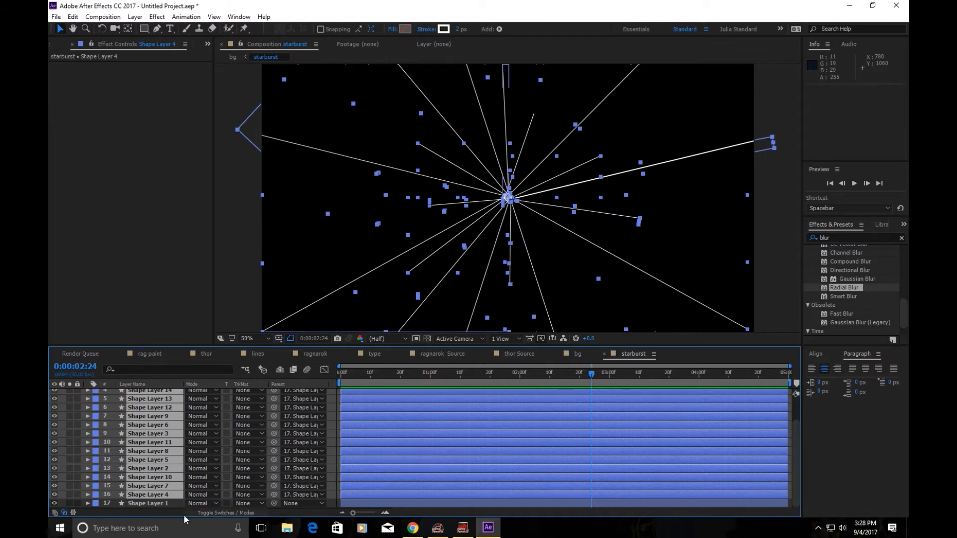
- Keyframe Shape Layer 1's Rotation from 0° at the first frame to 45° at the last frame
left_click(163, 503)
key("r")
left_click(340, 374)
left_click(114, 503)
left_click(786, 373)
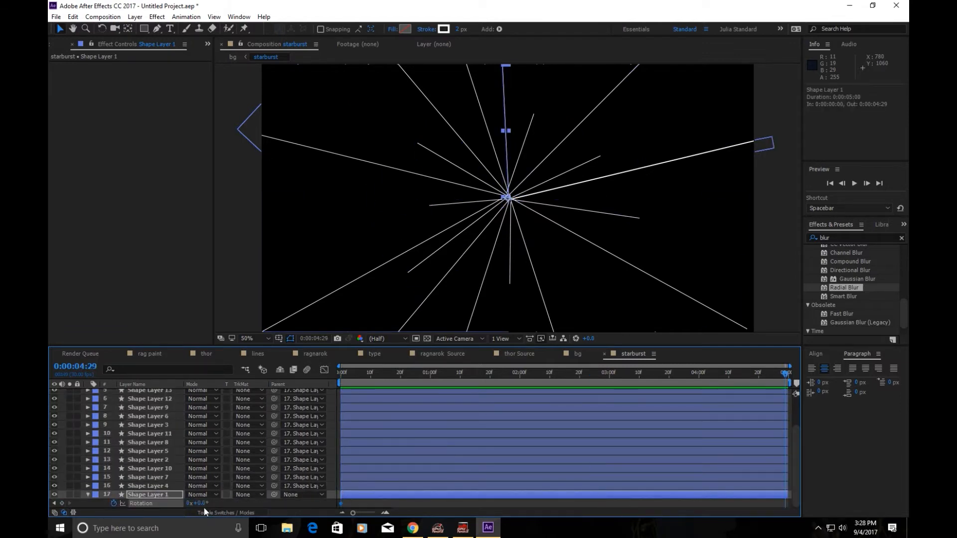
type("45")
key("Return")
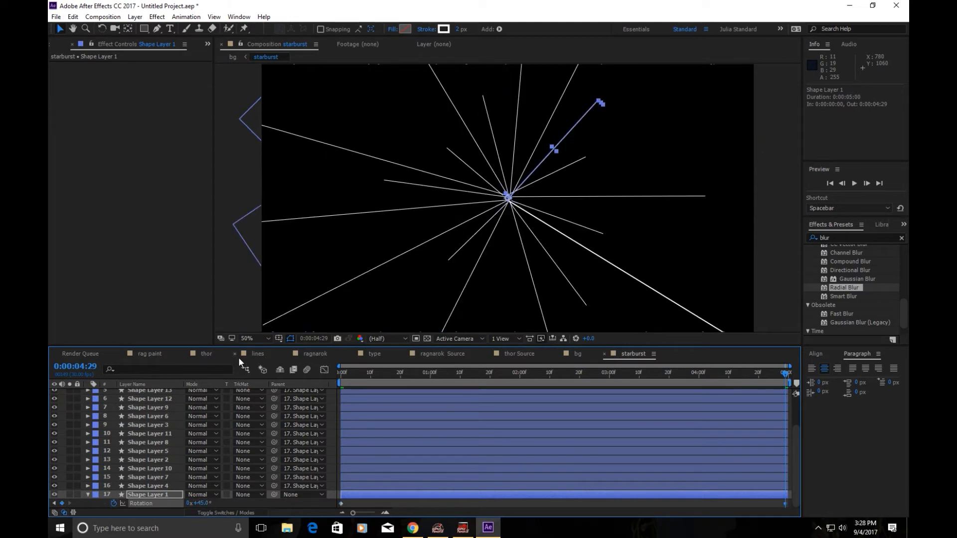
- Check the rotating starburst in the bg composition, and reopen the starburst composition with all its layers selected
left_click(577, 353)
left_click_drag(344, 374, 618, 401)
double_click(154, 396)
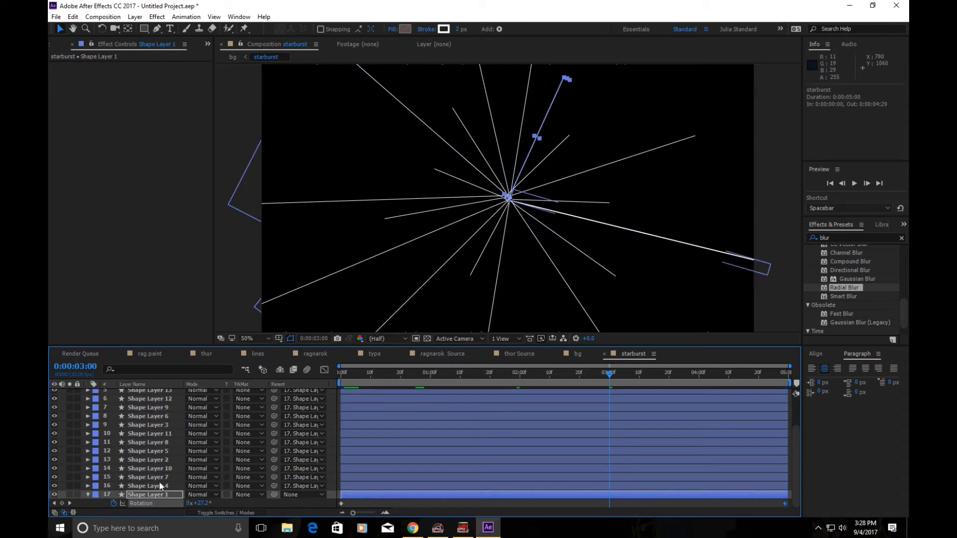
key("ctrl+a")
- Try adding Merge Paths to all the selected shape layers and undo it
right_click(158, 414)
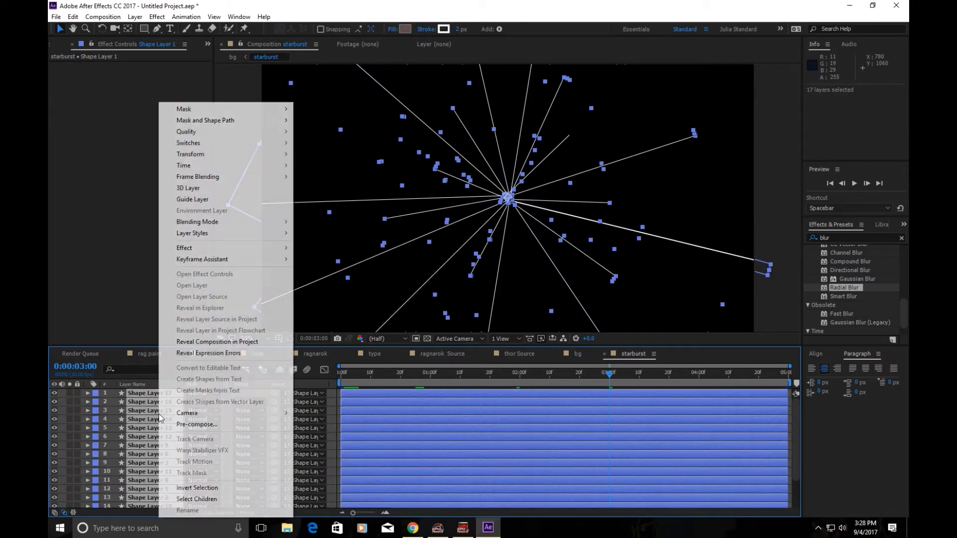
left_click(132, 435)
scroll(132, 437, "down", 3)
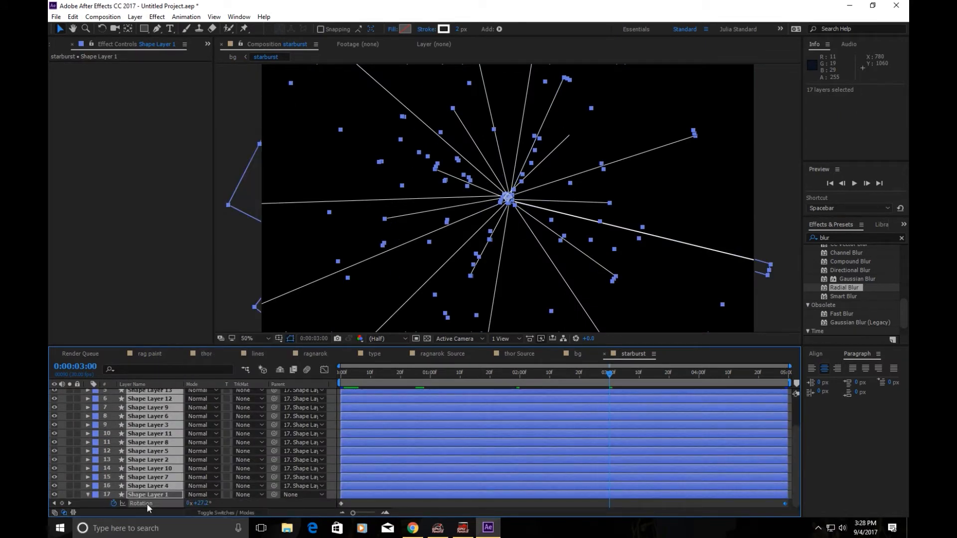
left_click(499, 29)
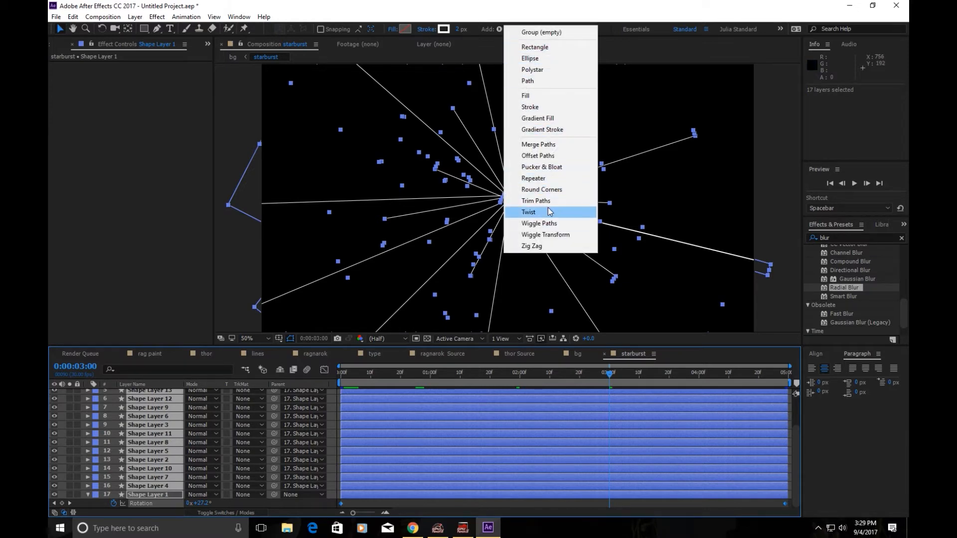
left_click(551, 146)
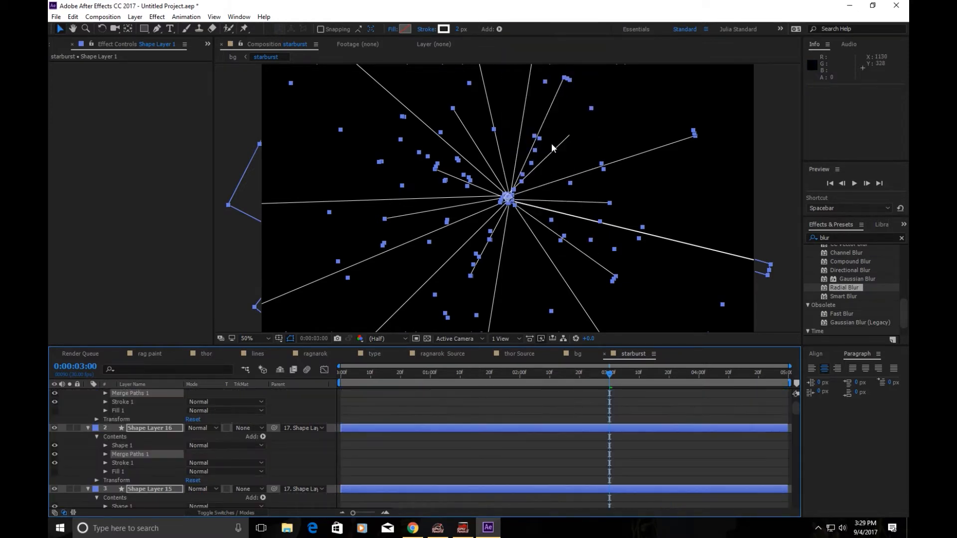
key("ctrl+z")
- Add a Gradient Stroke to all the selected shape layers in the starburst composition
left_click(499, 29)
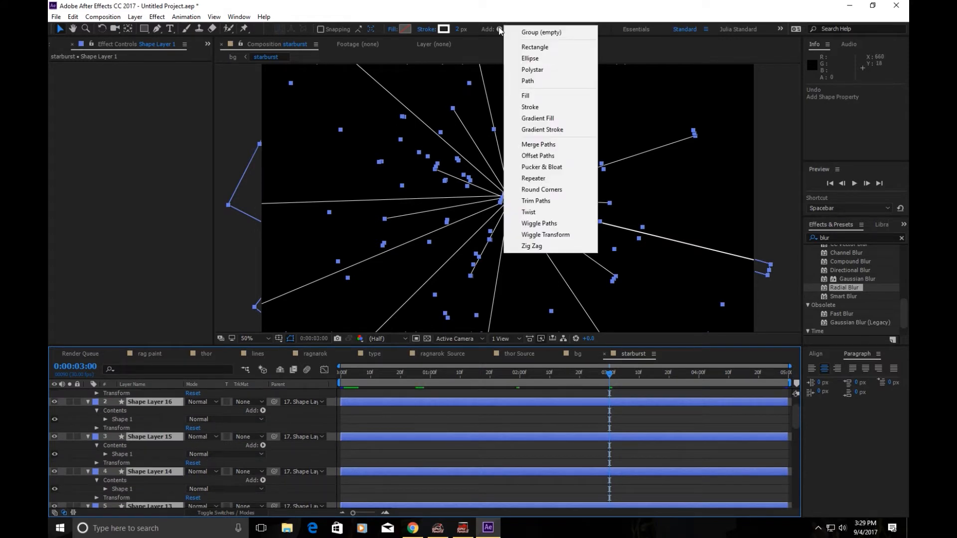
left_click(540, 130)
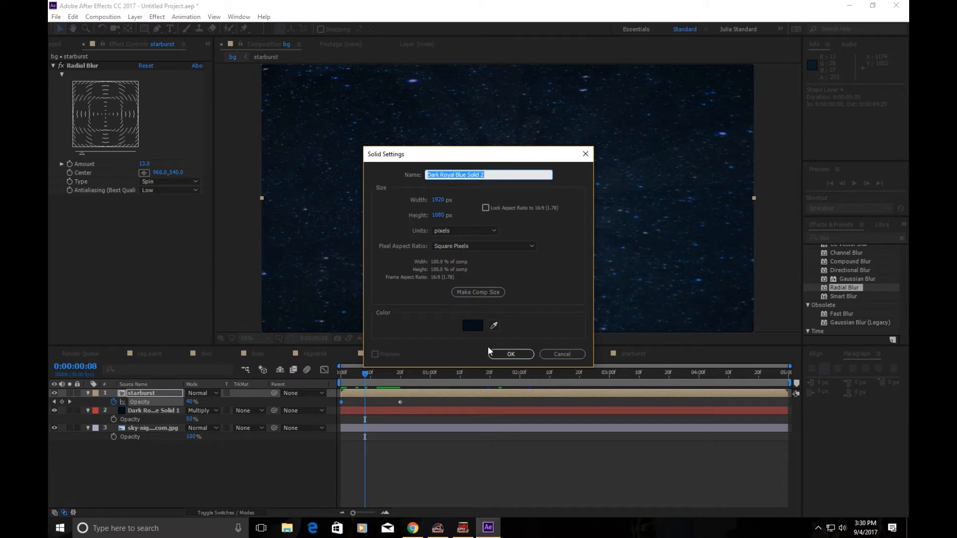
- Create a 1920 x 1080 dark royal blue solid in the bg composition and apply CC Particle World to it
left_click(500, 353)
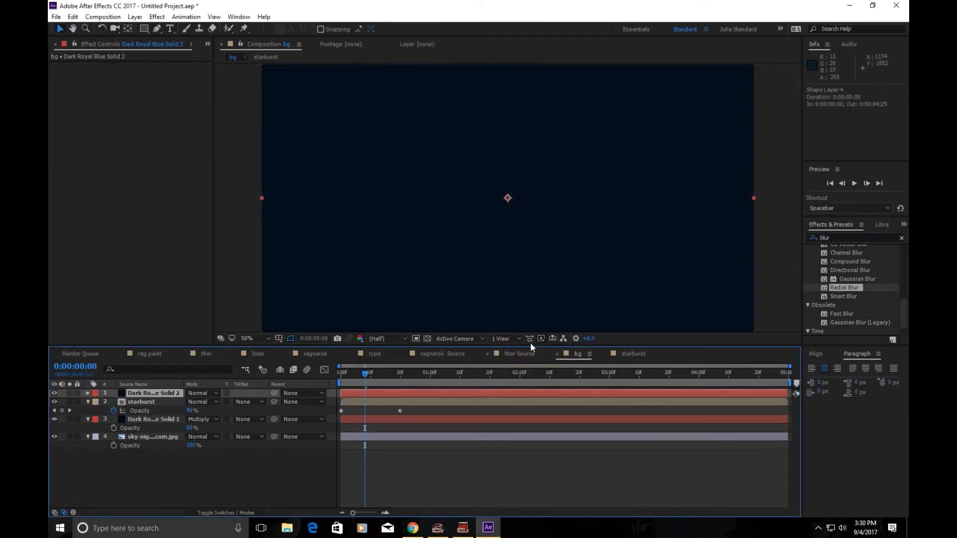
left_click(841, 236)
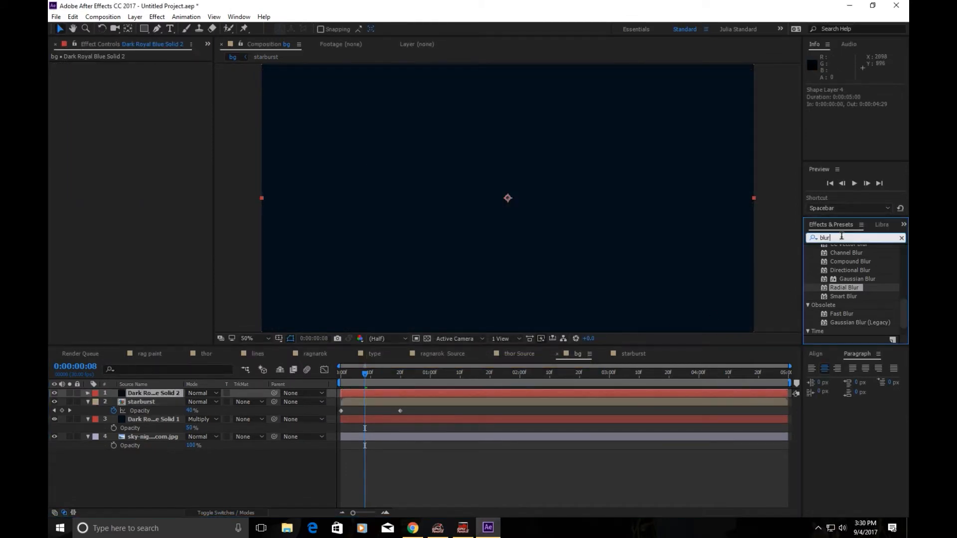
type("particle")
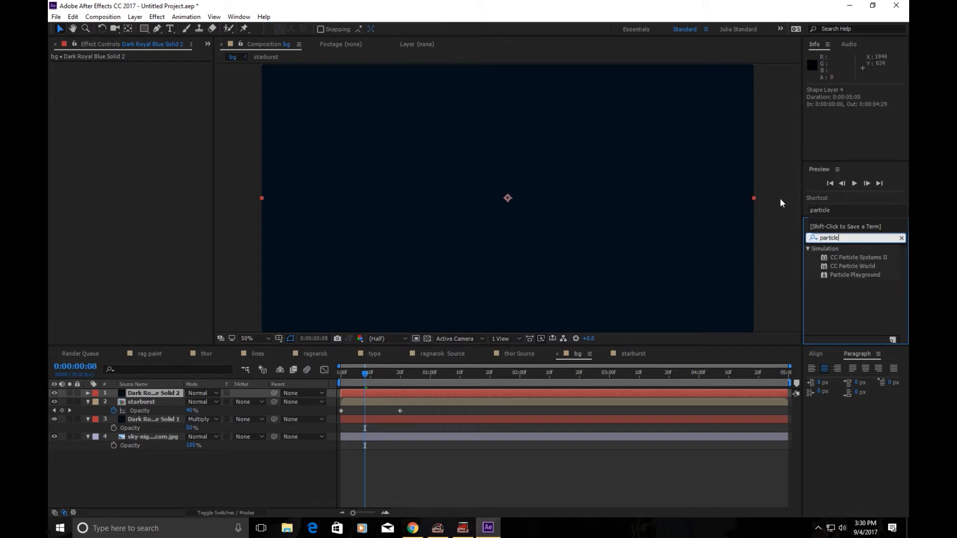
left_click_drag(852, 267, 634, 285)
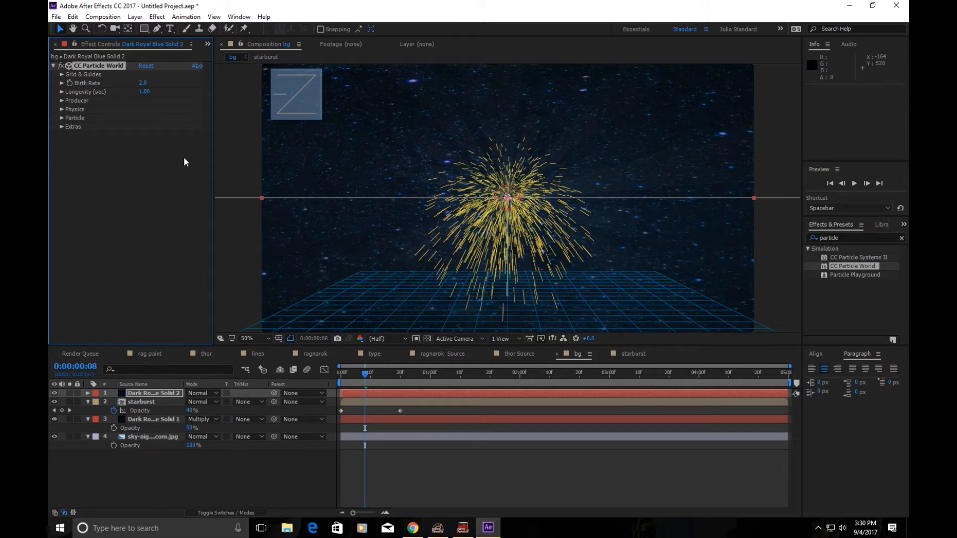
- Try Shaded Sphere and Textured Faded Disc as the CC Particle World particle type, and settle on Faded Sphere
left_click(61, 118)
left_click(151, 127)
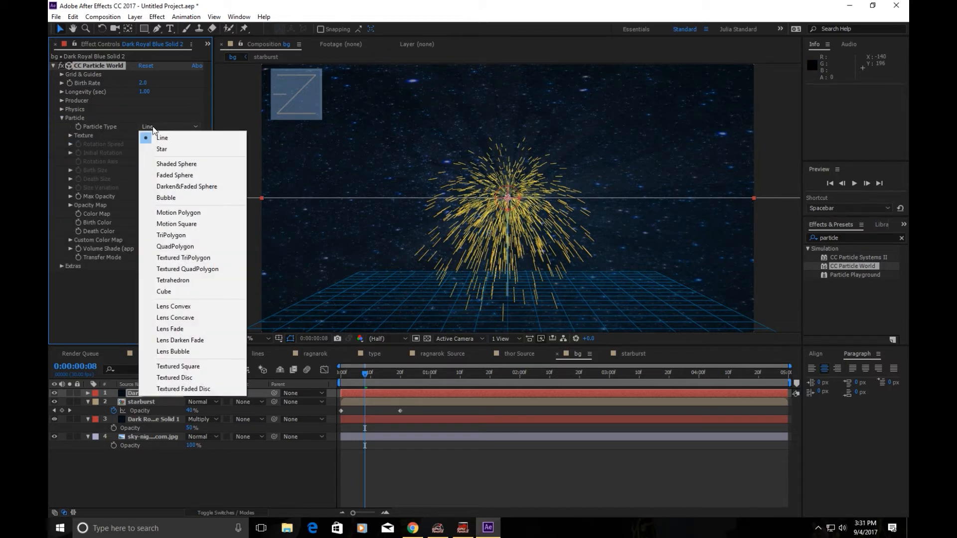
left_click(177, 164)
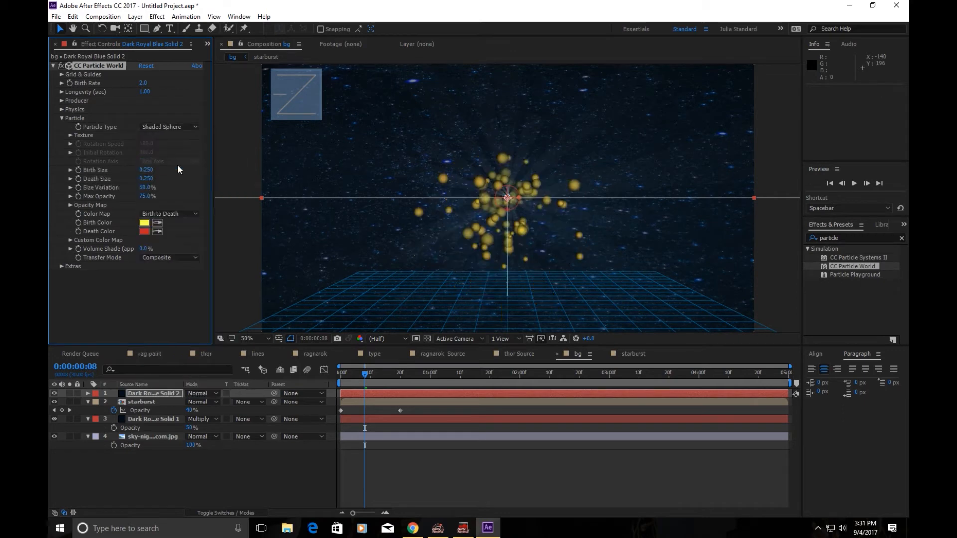
left_click(163, 128)
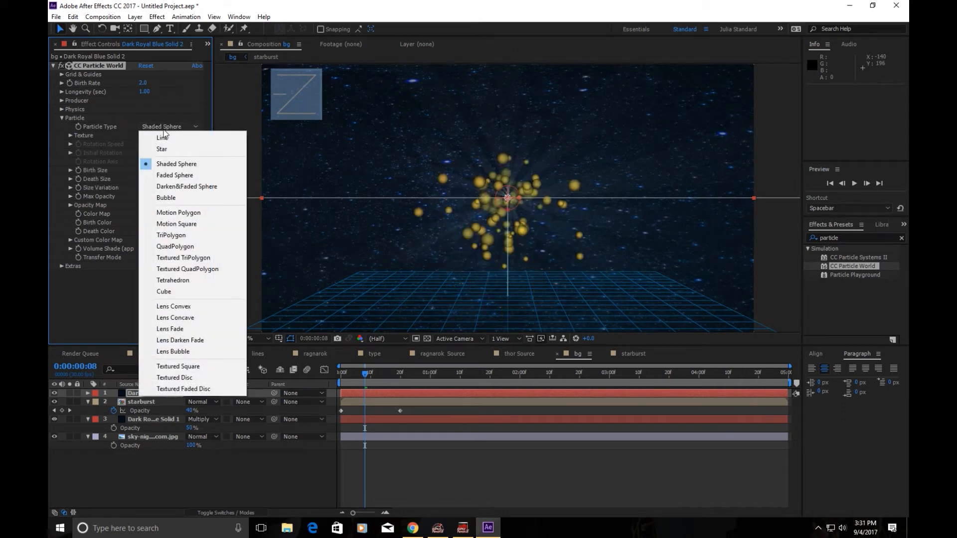
left_click(188, 211)
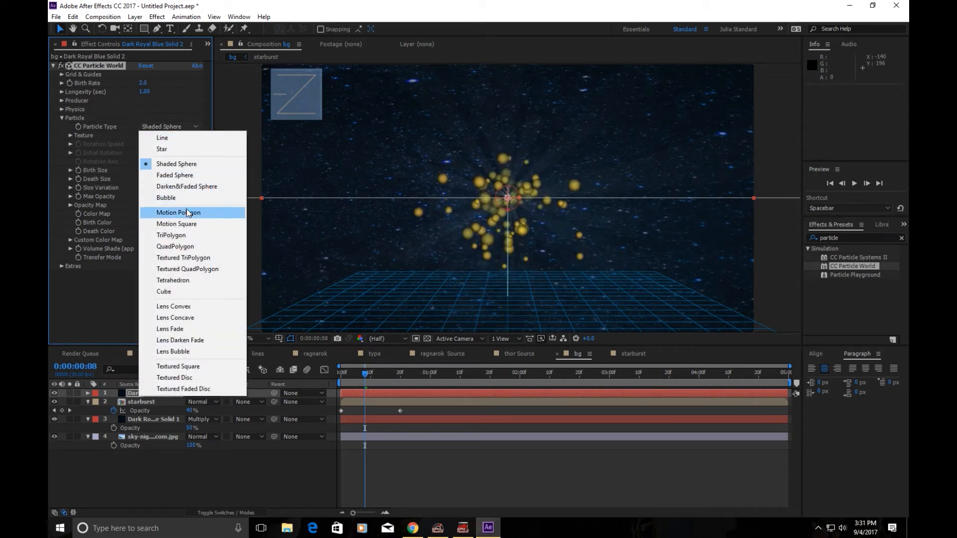
left_click(205, 388)
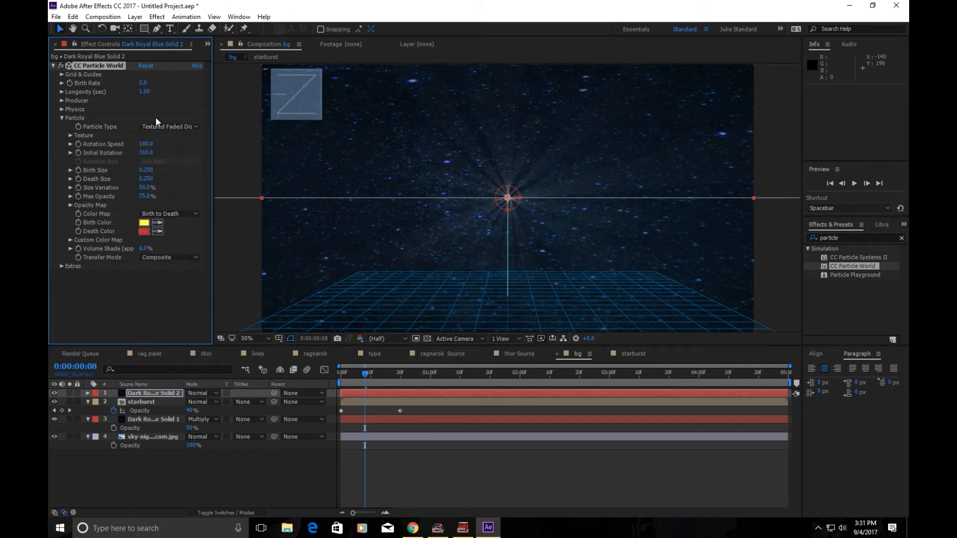
left_click(165, 126)
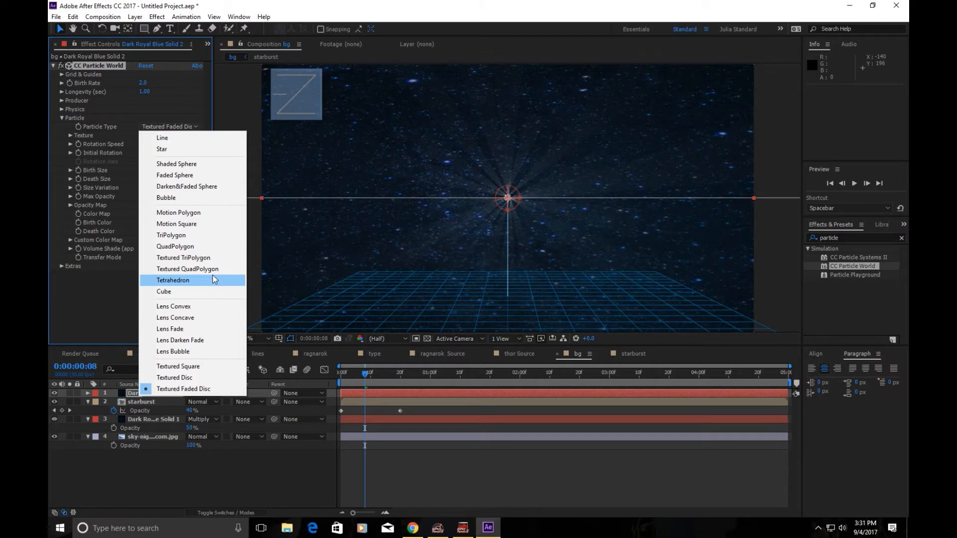
left_click(217, 178)
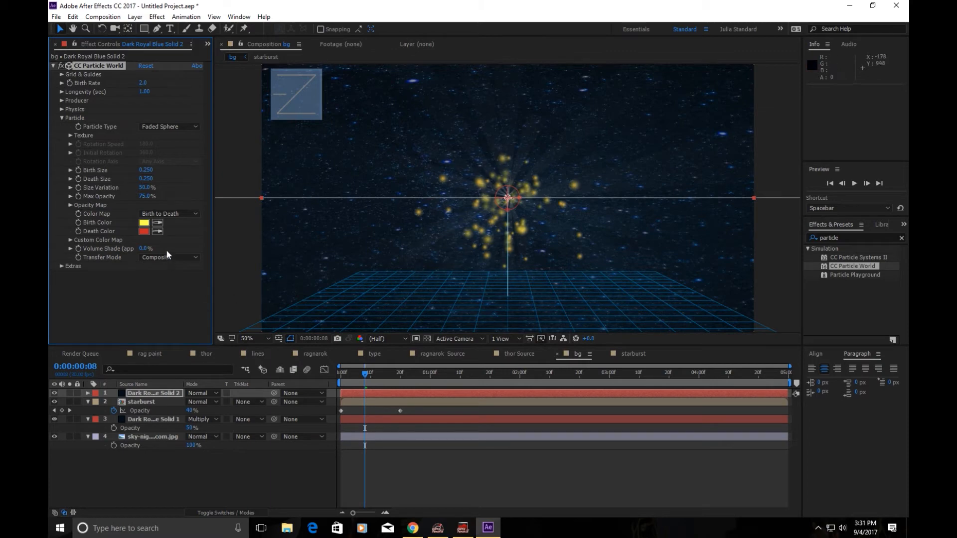
- Set the particles' Birth Color to a very dark red and their Death Color to near black
left_click(143, 223)
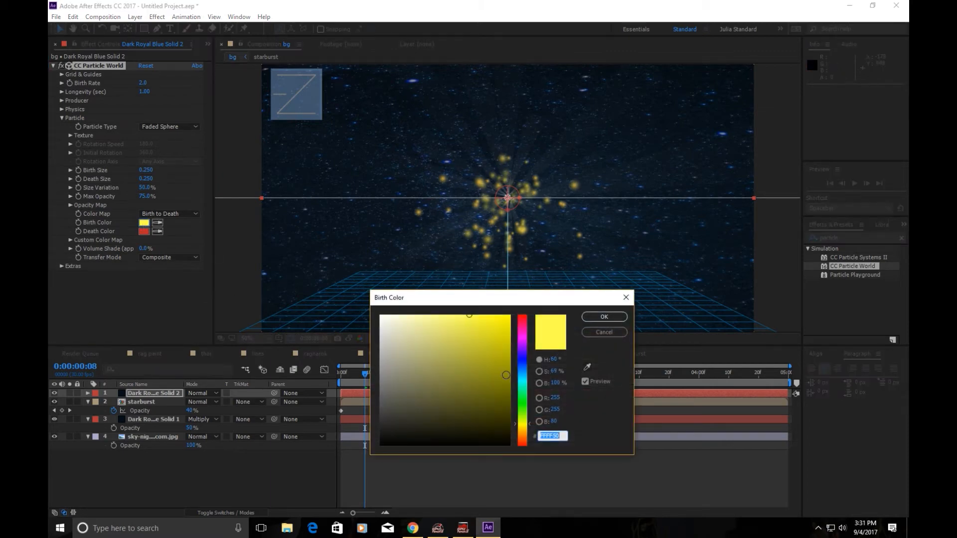
left_click_drag(524, 431, 514, 446)
left_click(484, 426)
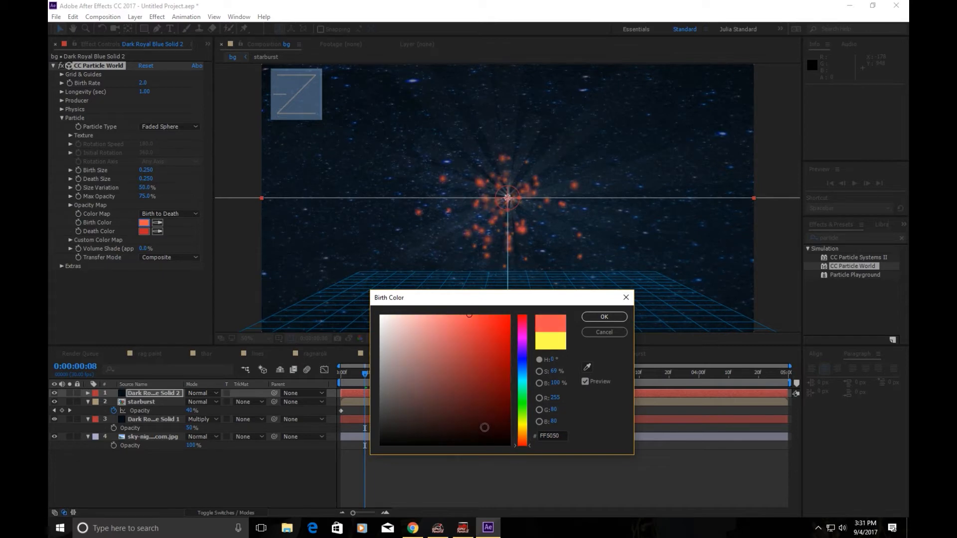
left_click(604, 317)
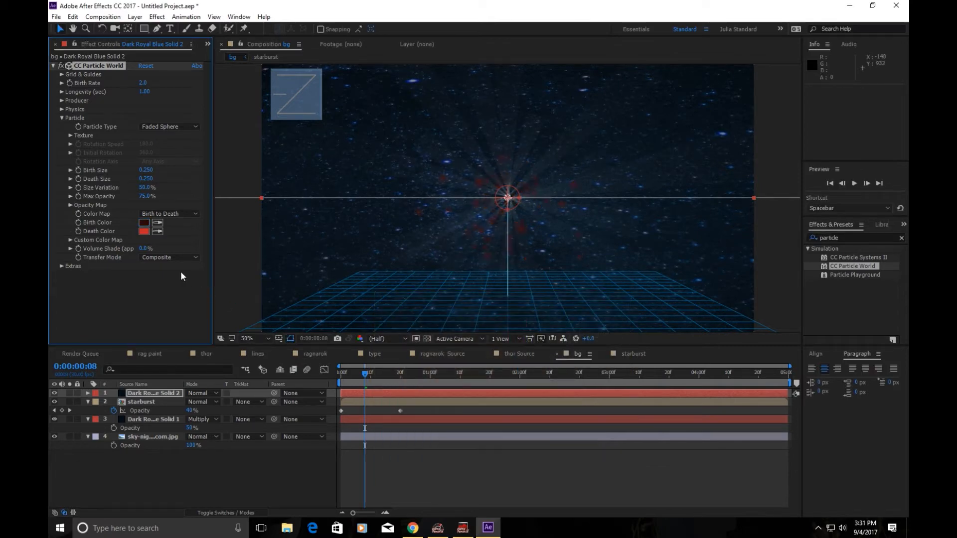
left_click(145, 231)
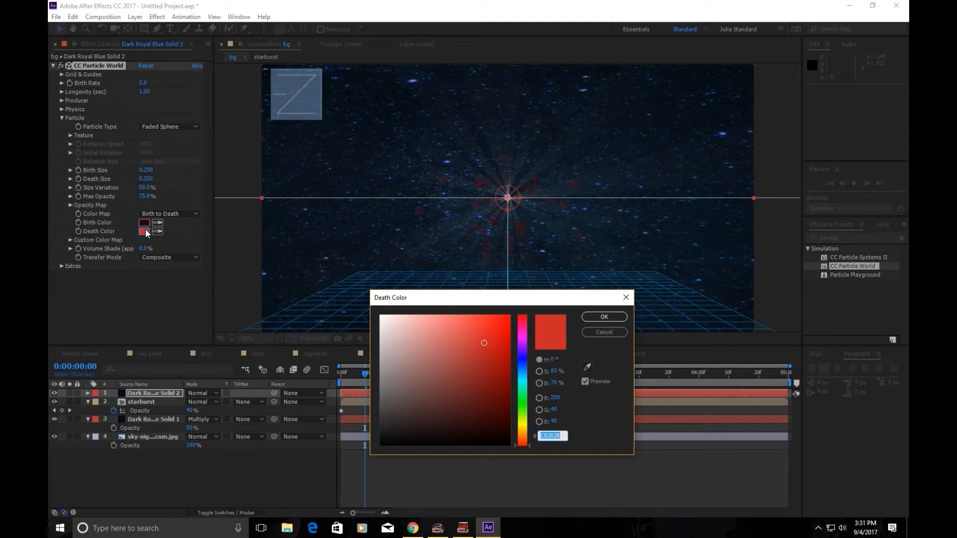
type("000000")
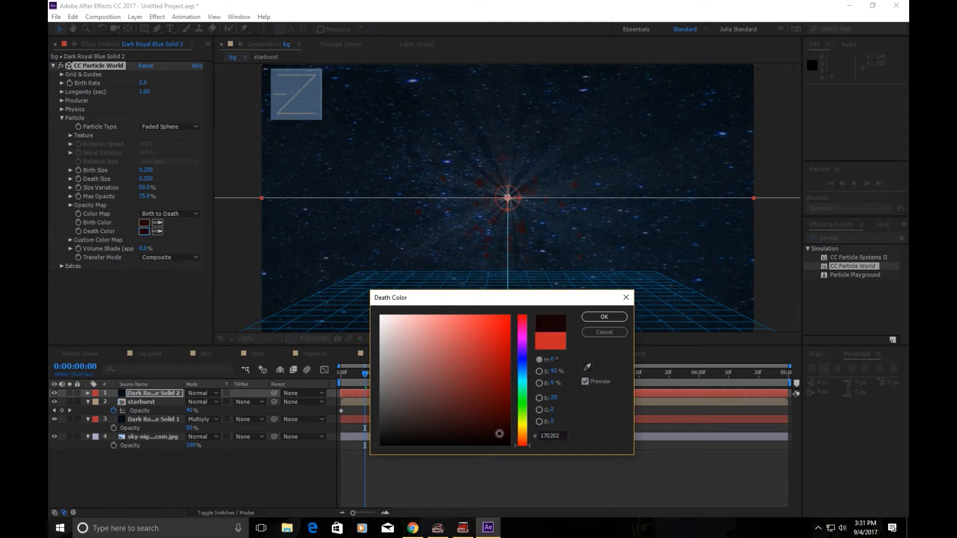
left_click(603, 317)
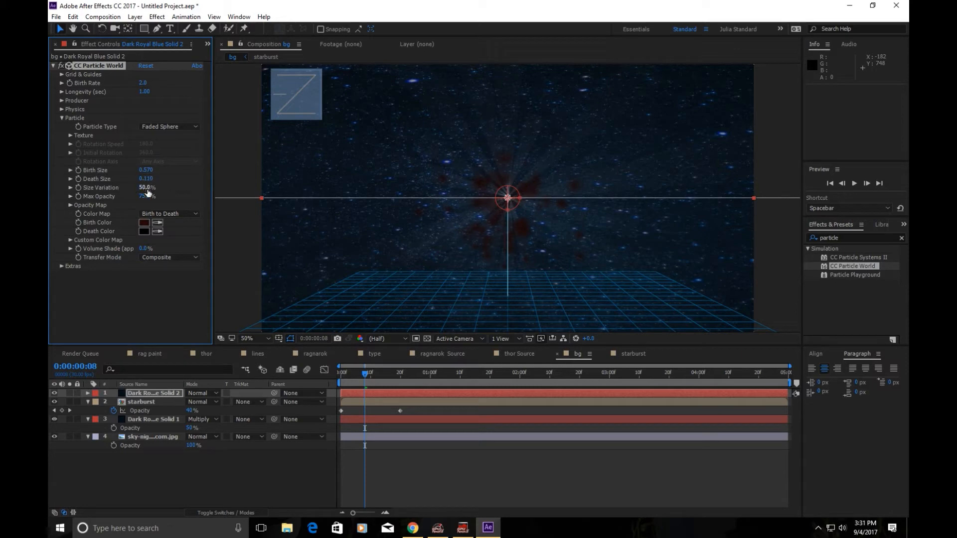
- Keep the particles' Explosive animation type and reduce the Gravity in the CC Particle World physics to 0.050
left_click(62, 118)
left_click(59, 109)
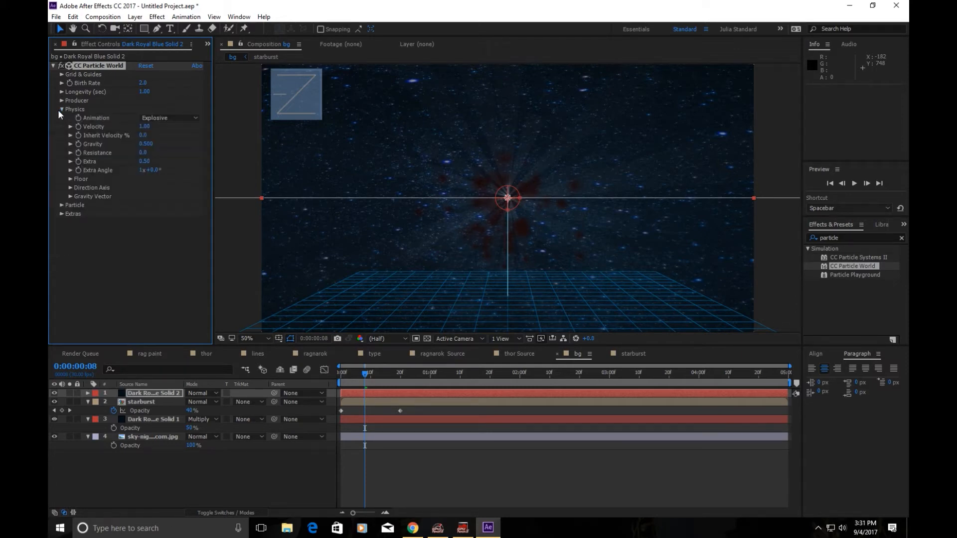
left_click(162, 119)
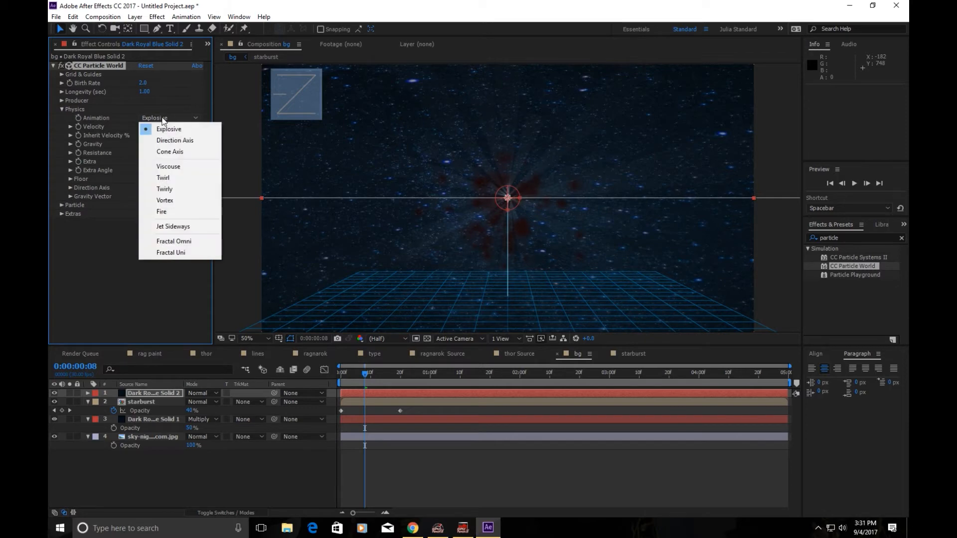
left_click(162, 119)
left_click(151, 109)
left_click_drag(146, 143, 123, 145)
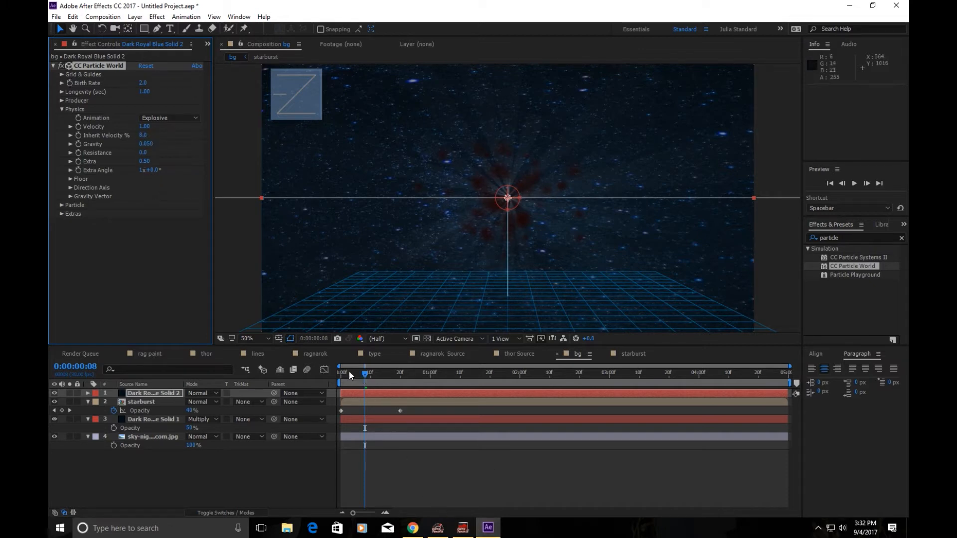
left_click(341, 375)
left_click_drag(341, 377, 372, 390)
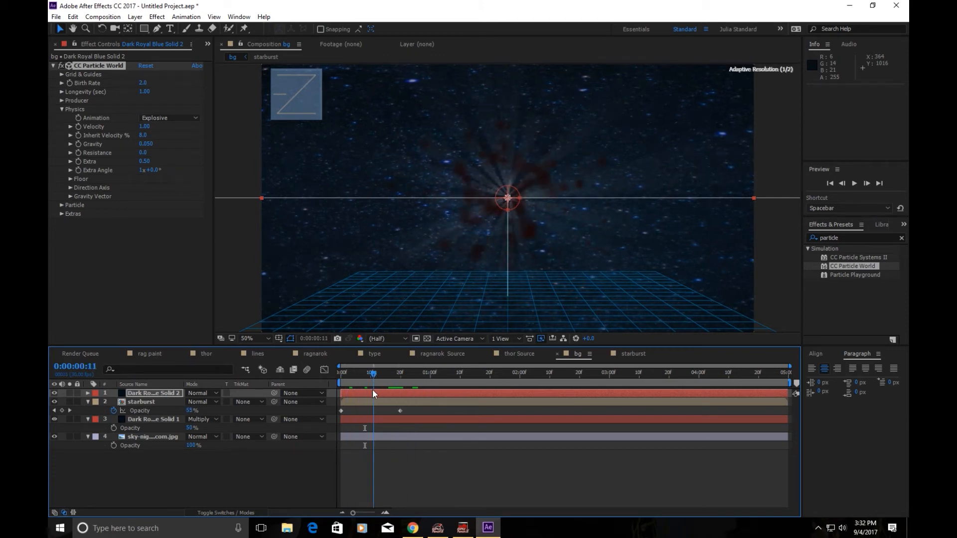
- Set the particles' Inherit Velocity to -33% and preview the bg composition from the start
left_click(141, 135)
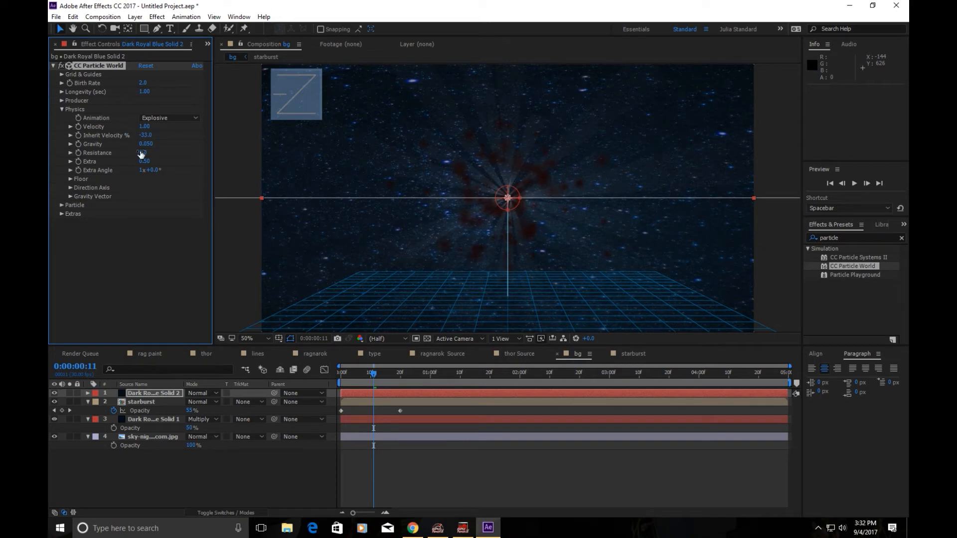
mouse_move(337, 381)
left_mouse_down()
mouse_move(417, 383)
mouse_move(352, 383)
left_mouse_up()
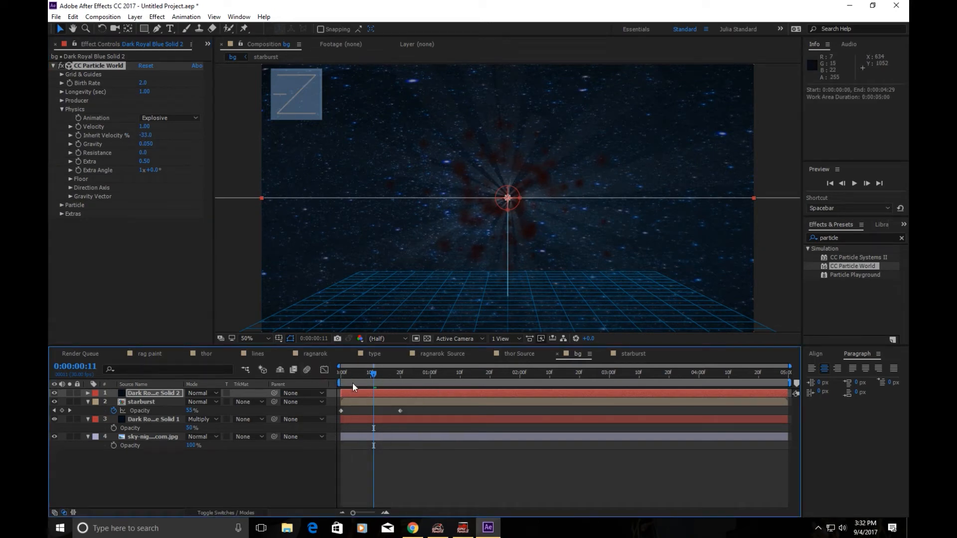
key("Home")
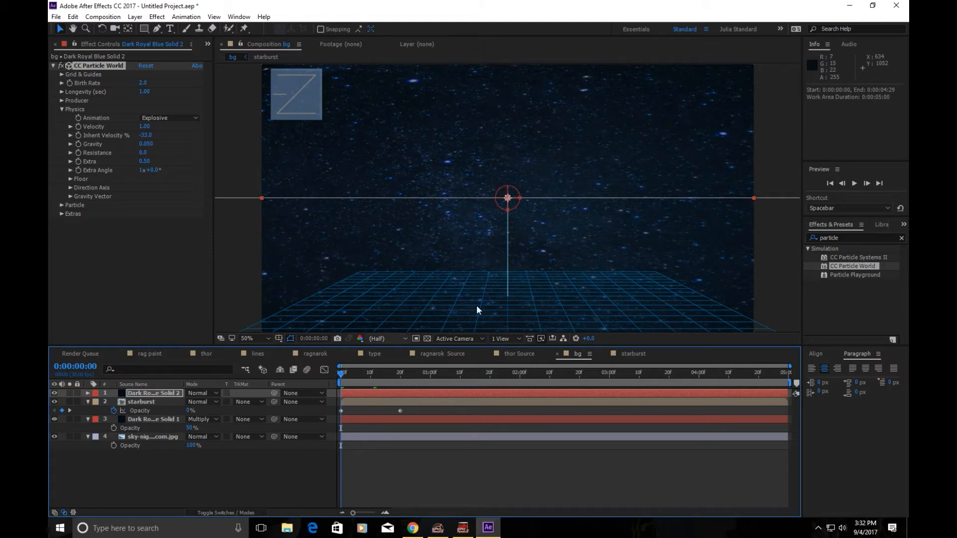
left_click(854, 184)
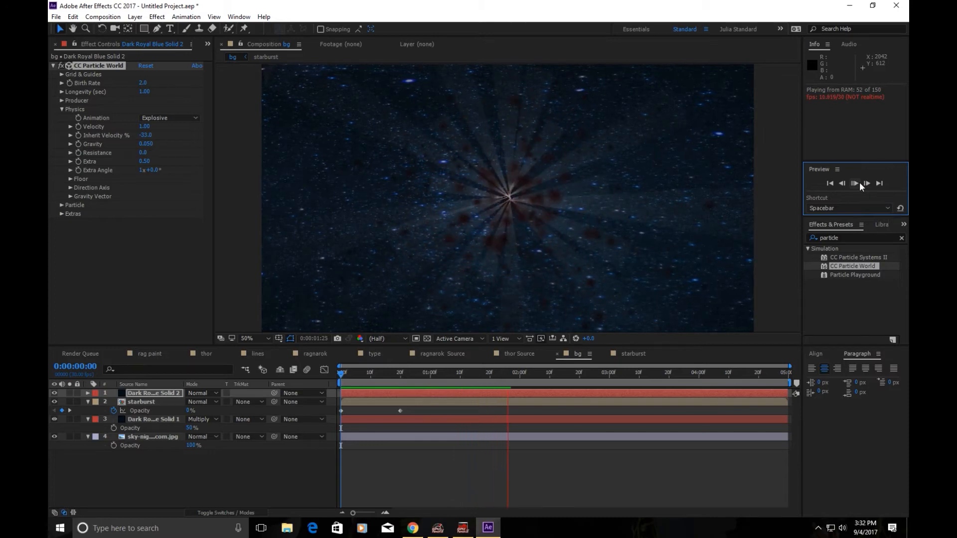
left_click(859, 181)
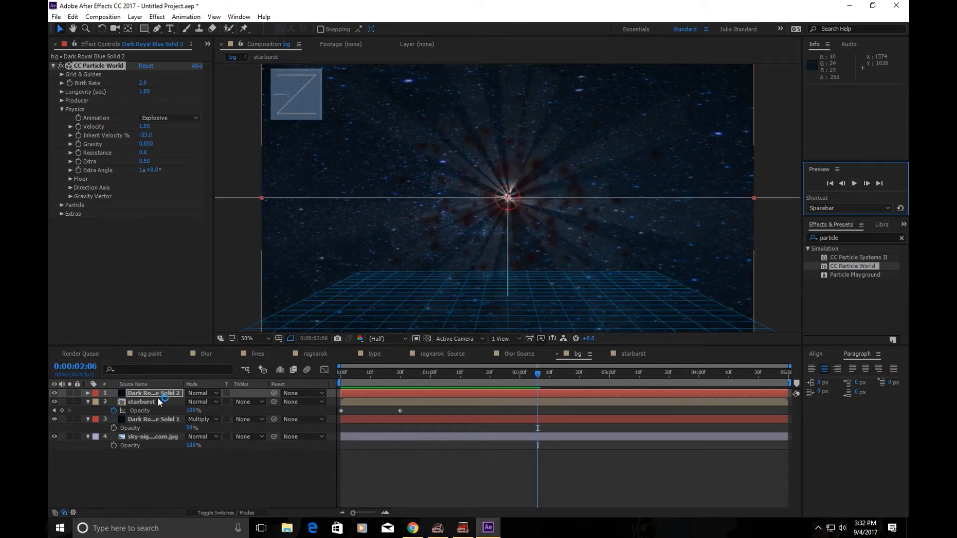
- In the starburst composition, thicken Shape Layer 17's stroke and stretch that ray beyond the lower-left of the frame
double_click(149, 402)
scroll(210, 418, "up", 3)
left_click(154, 394)
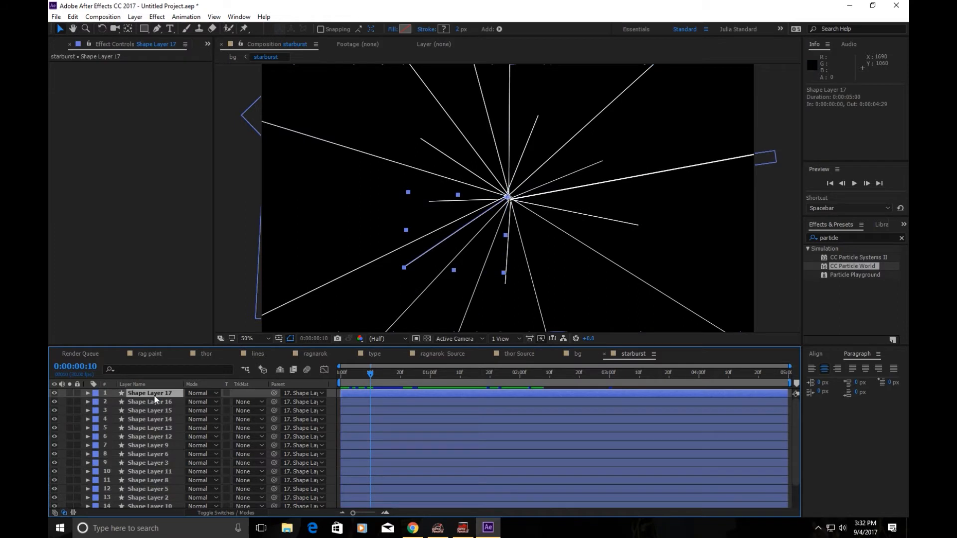
left_click_drag(457, 29, 465, 30)
left_click_drag(404, 267, 310, 335)
- Stretch the short left ray and the short upper-right ray out past the frame edges
left_click(473, 200)
left_click_drag(502, 201, 483, 209)
left_click(588, 167)
left_click_drag(602, 161, 795, 82)
- Try deleting Shape Layer 9 from the starburst composition, and undo the deletion
left_click(430, 145)
left_click(149, 445)
key("Delete")
key("ctrl+z")
left_click(429, 146)
- Check individual rays among the shape layers and lengthen Shape Layer 16's short downward ray
left_click(477, 232)
mouse_move(493, 205)
left_mouse_down()
mouse_move(519, 197)
mouse_move(509, 201)
left_mouse_up()
left_click(566, 187)
left_click(155, 472)
left_click(156, 420)
left_click(156, 393)
left_click(155, 402)
left_click(506, 274)
left_click(515, 402)
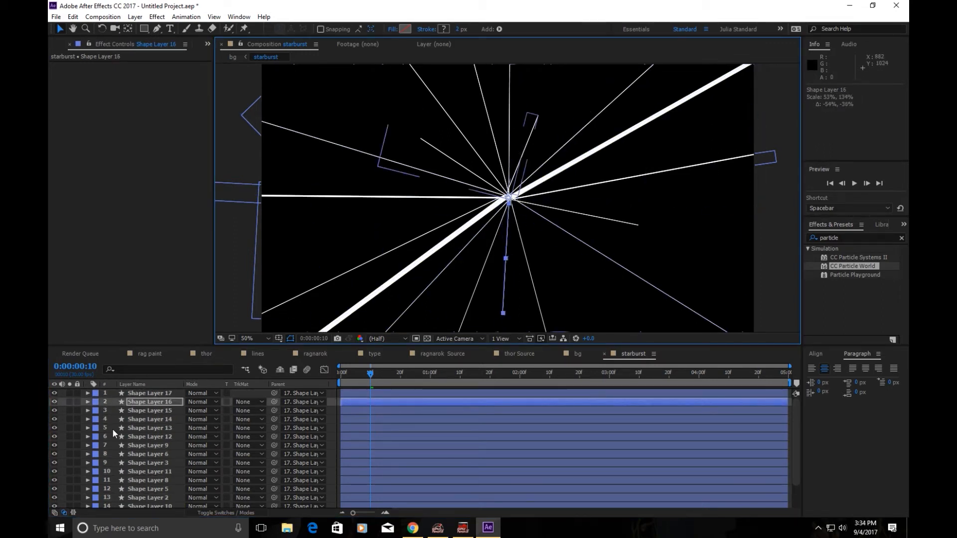
- In Shape Layer 16's shape transform, set the Scale to 100, 146% and the Position to 0, -18
left_click(87, 402)
left_click(105, 420)
left_click(114, 429)
left_click(114, 463)
scroll(114, 464, "down", 1)
left_click_drag(218, 468, 242, 469)
left_click_drag(200, 459, 191, 459)
scroll(115, 404, "up", 1)
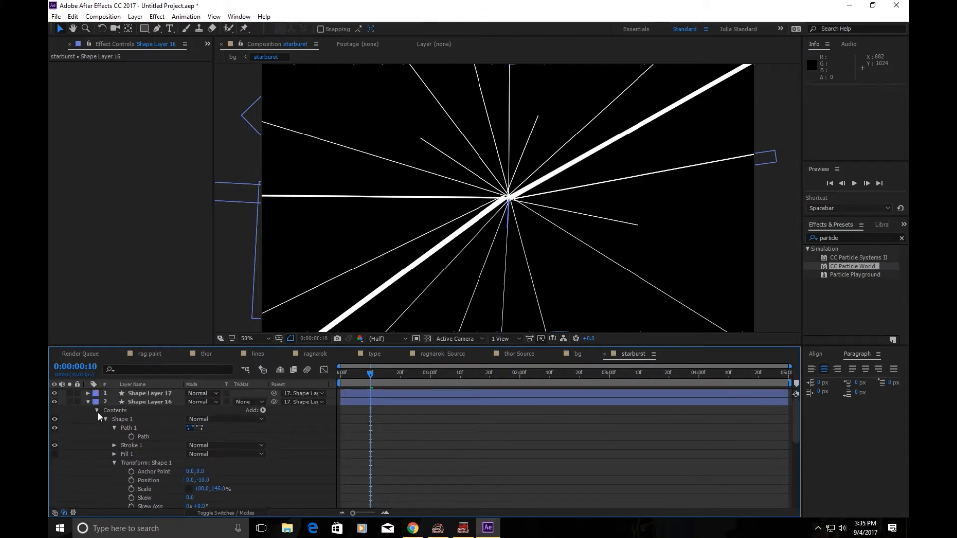
left_click(97, 410)
- Thicken the stroke of the upper-left ray and select all the starburst's shape layers
left_click(350, 148)
left_click(459, 29)
type("3")
left_click(459, 29)
type("3")
left_click(441, 150)
key("ctrl+a")
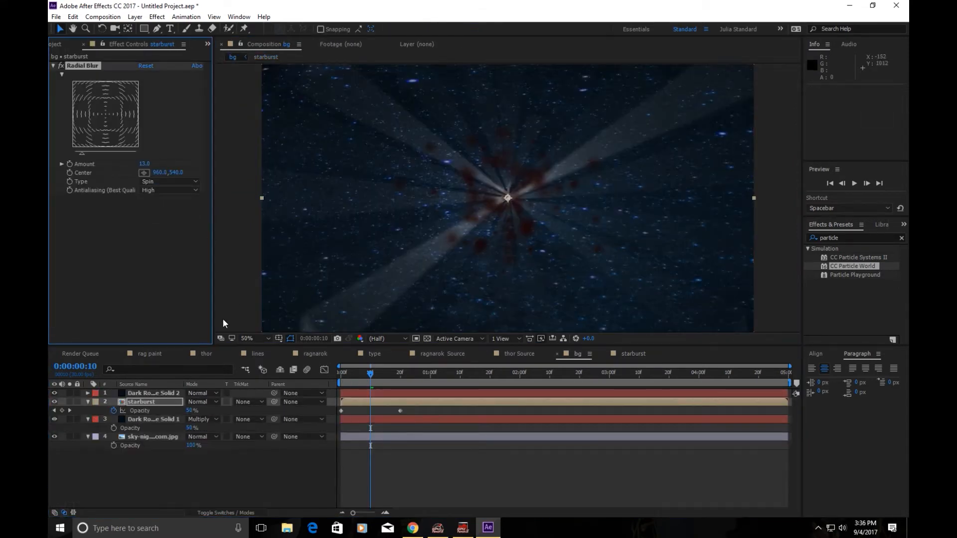
- In the bg composition, set the starburst layer's blend mode to Add and its Opacity keyframe at 0:00:00:20 to 75%
left_click_drag(373, 378, 582, 390)
left_click_drag(343, 378, 534, 389)
left_click(402, 382)
left_click(201, 402)
left_click(234, 175)
left_click(191, 410)
type("75")
key("Return")
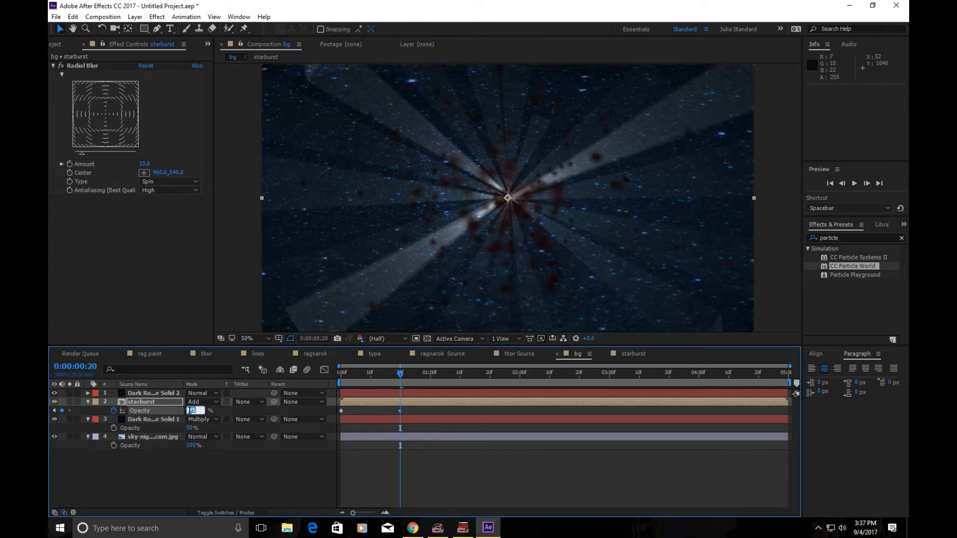
- Apply Gaussian Blur to the starburst layer with a Blurriness of 20.4
left_click(847, 237)
type("blur")
scroll(855, 289, "down", 3)
left_click_drag(857, 325, 494, 399)
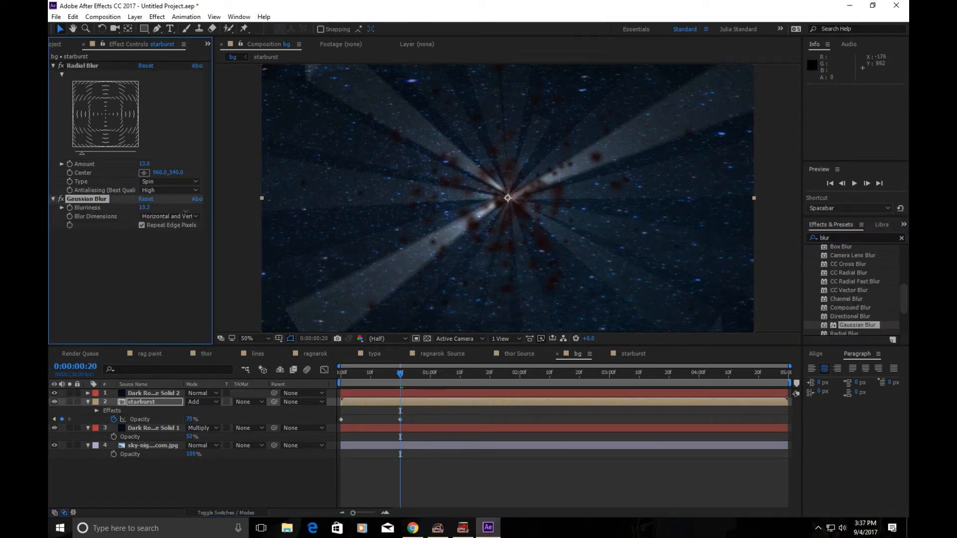
- Scale the starburst layer up to 163% and scrub through the animation to check it
left_click(144, 402)
key("s")
left_click_drag(202, 410, 233, 410)
left_click_drag(345, 373, 486, 406)
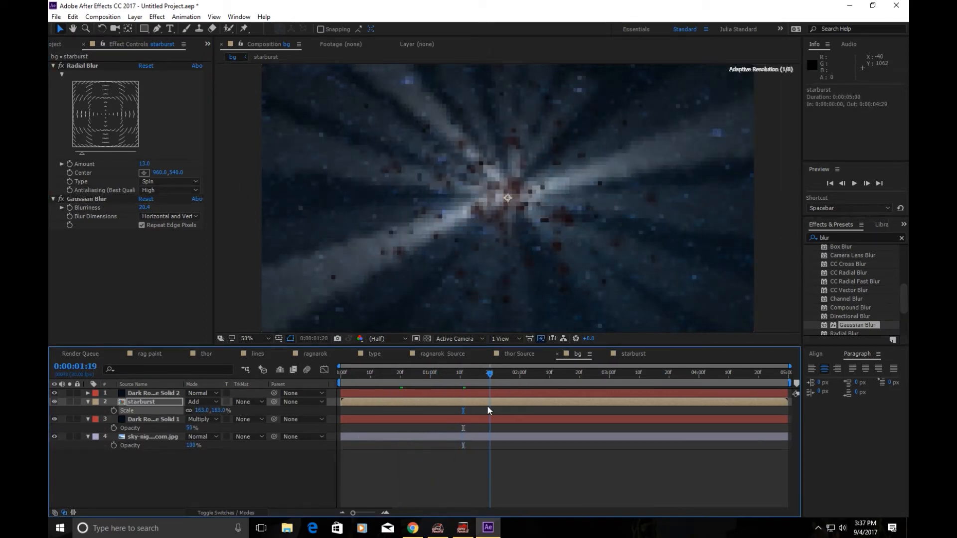
- Duplicate the starburst layer and apply the Invert effect to the upper copy
left_click(142, 403)
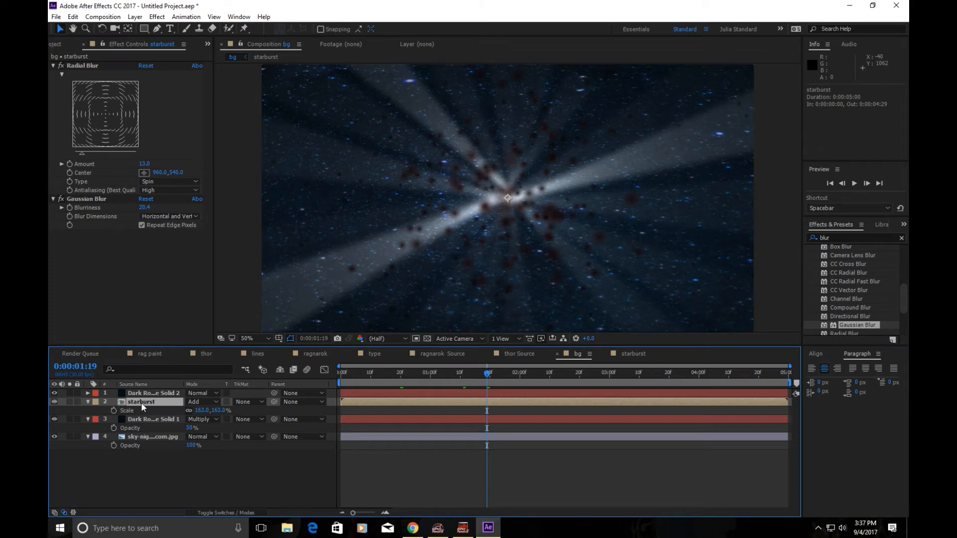
key("ctrl+d")
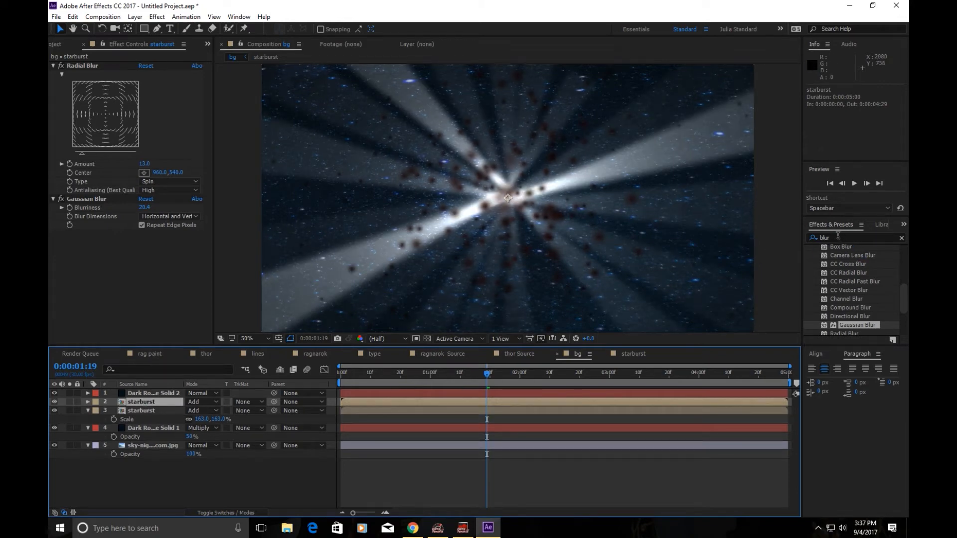
left_click(816, 237)
type("in")
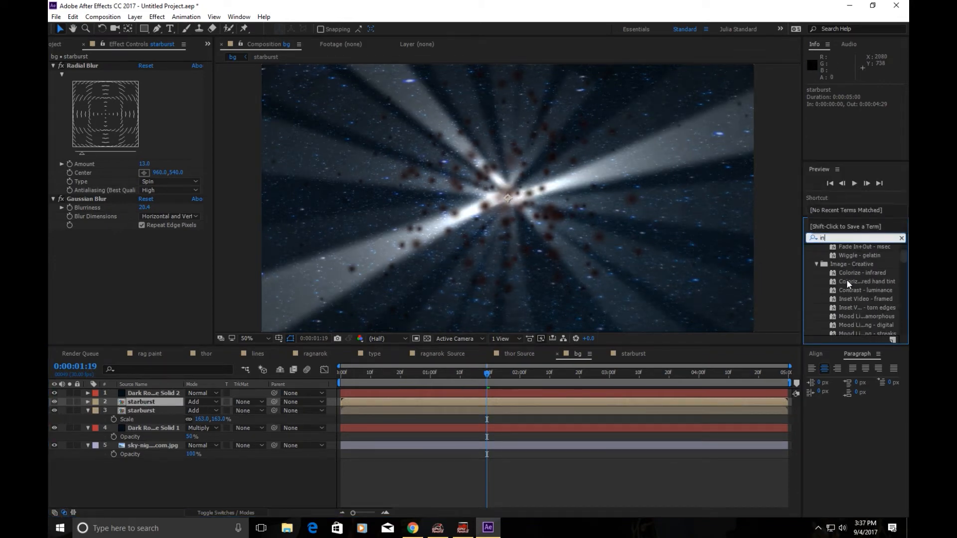
type("ver")
left_click_drag(845, 282, 564, 403)
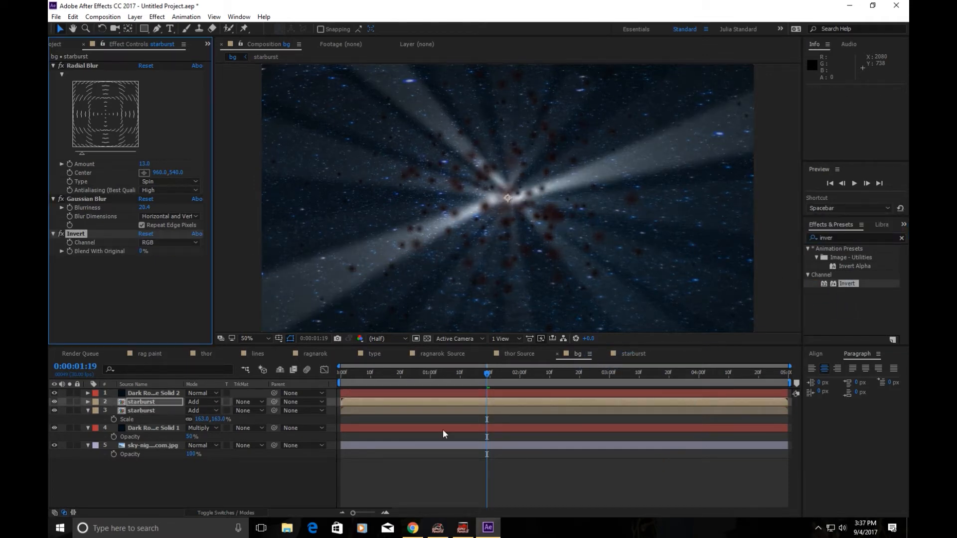
- Set the upper starburst copy's blend mode to Color Burn and delete its Radial Blur effect
left_click(199, 402)
left_click(222, 128)
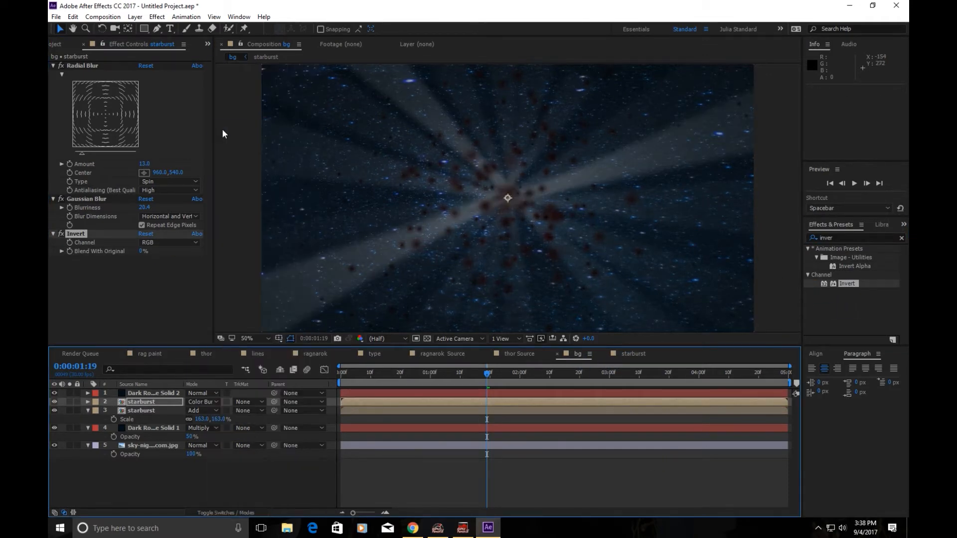
left_click(95, 64)
key("Delete")
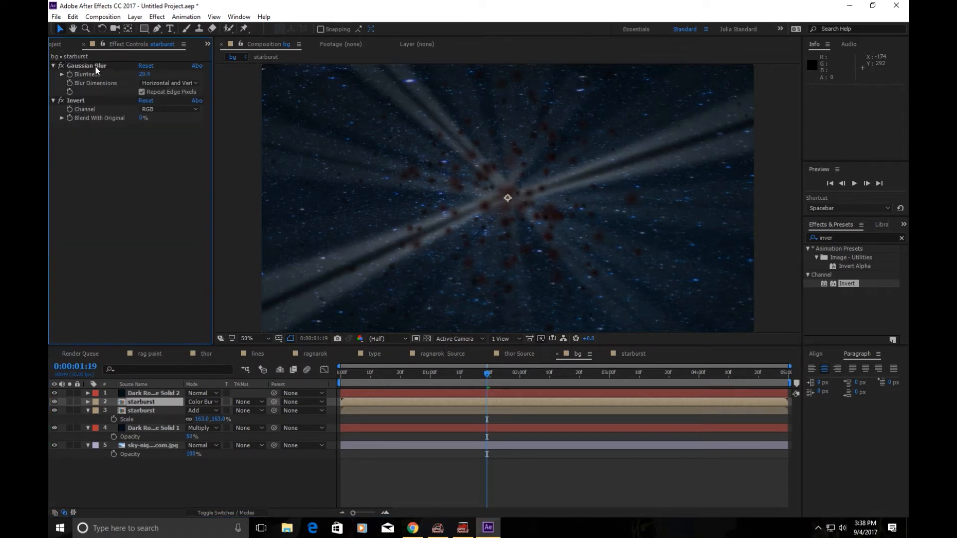
- Try 25% and 35% Opacity for the upper starburst copy at 0:00:01:19, and settle on 30%
key("t")
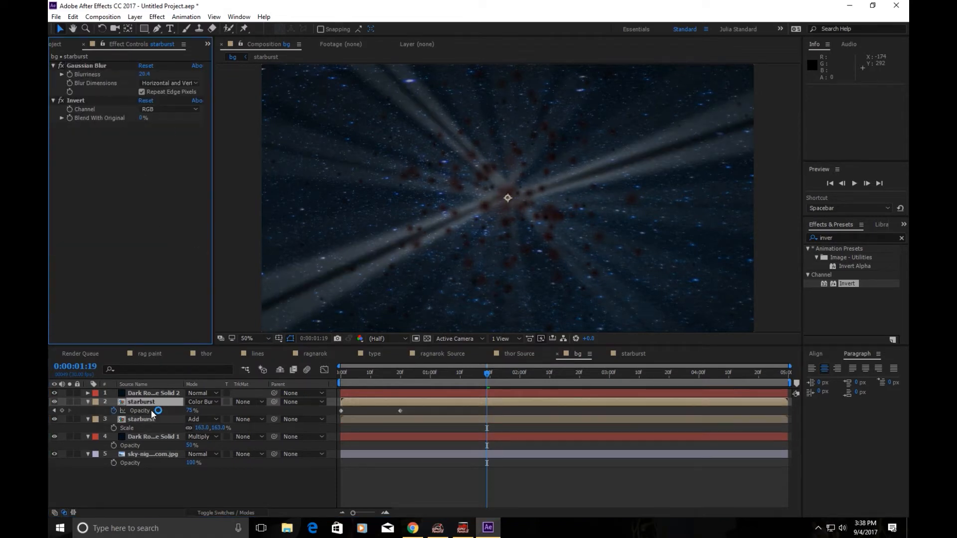
left_click(191, 411)
type("25")
key("Return")
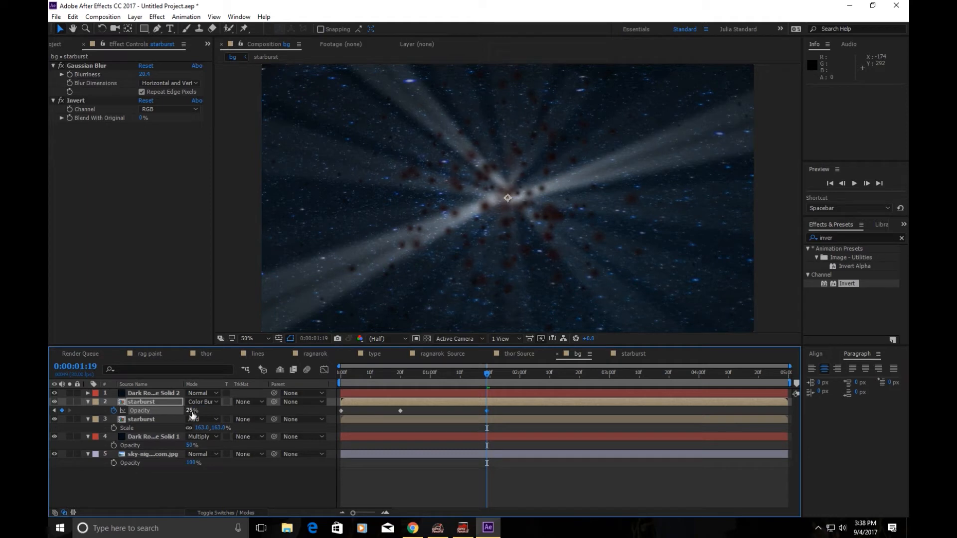
left_click(192, 410)
type("35")
key("Return")
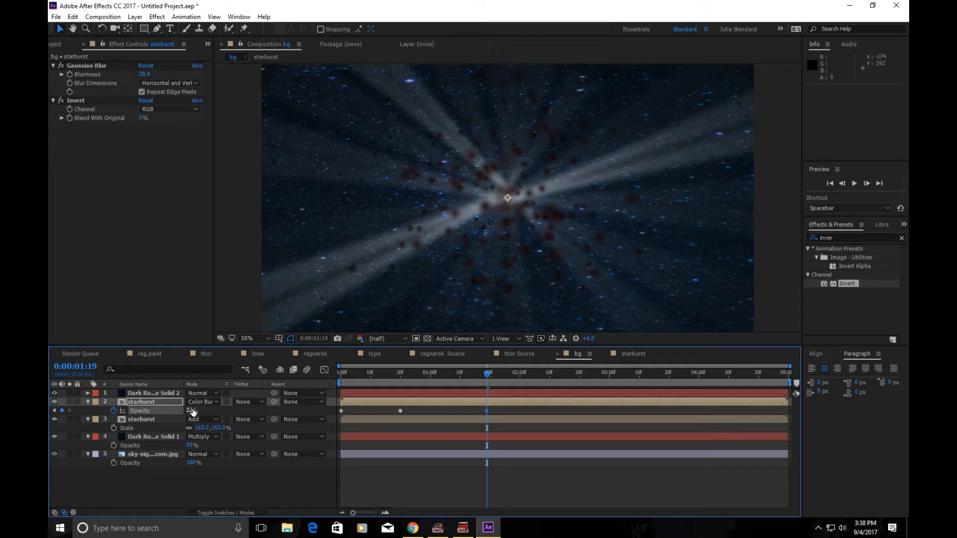
left_click(195, 411)
type("30")
key("Return")
left_click(348, 481)
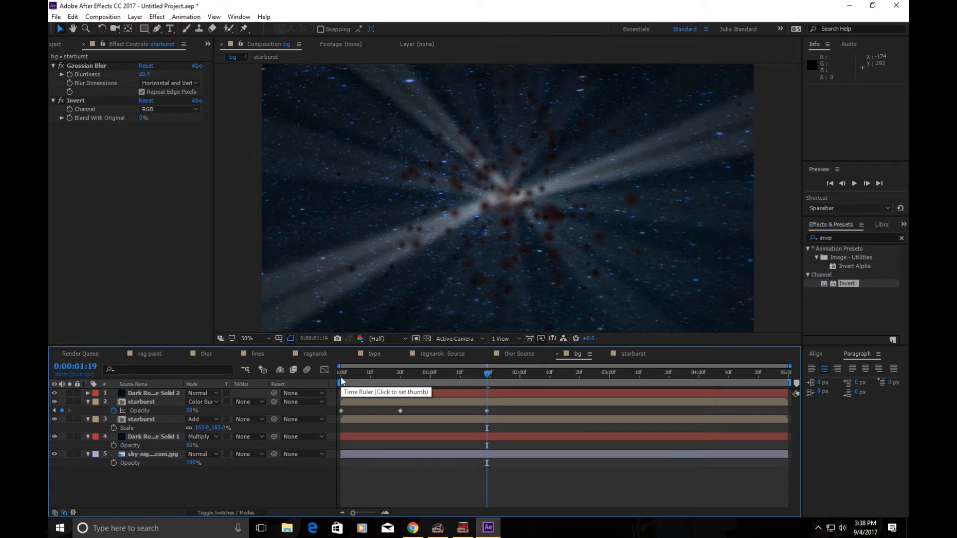
- Nudge the upper starburst copy slightly earlier and replace its 75% Opacity keyframe with the 30% one at 0:00:00:19
left_click(346, 402)
mouse_move(346, 402)
left_mouse_down()
mouse_move(342, 380)
mouse_move(330, 391)
mouse_move(343, 402)
left_mouse_up()
left_click(397, 412)
key("Delete")
left_click_drag(484, 410, 397, 417)
left_click_drag(339, 375, 502, 375)
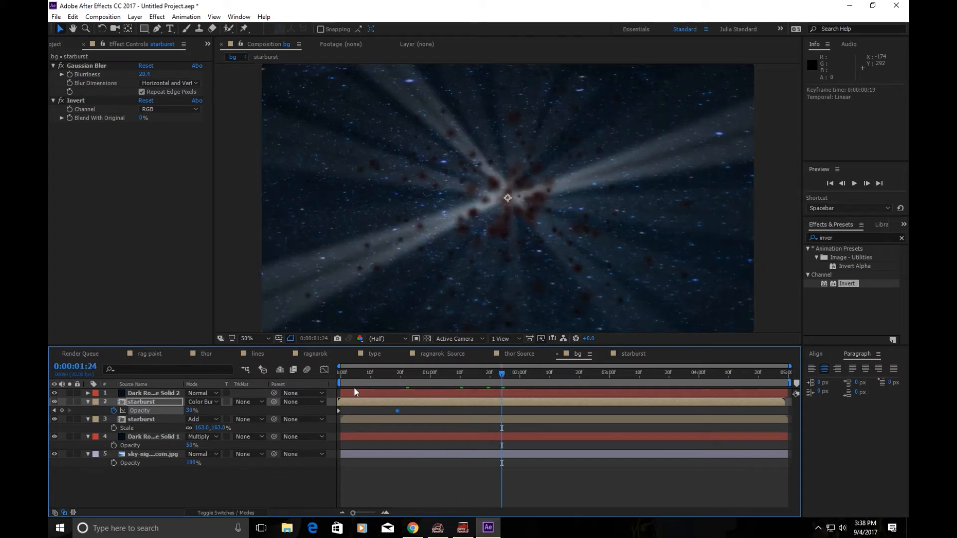
left_click_drag(343, 372, 529, 407)
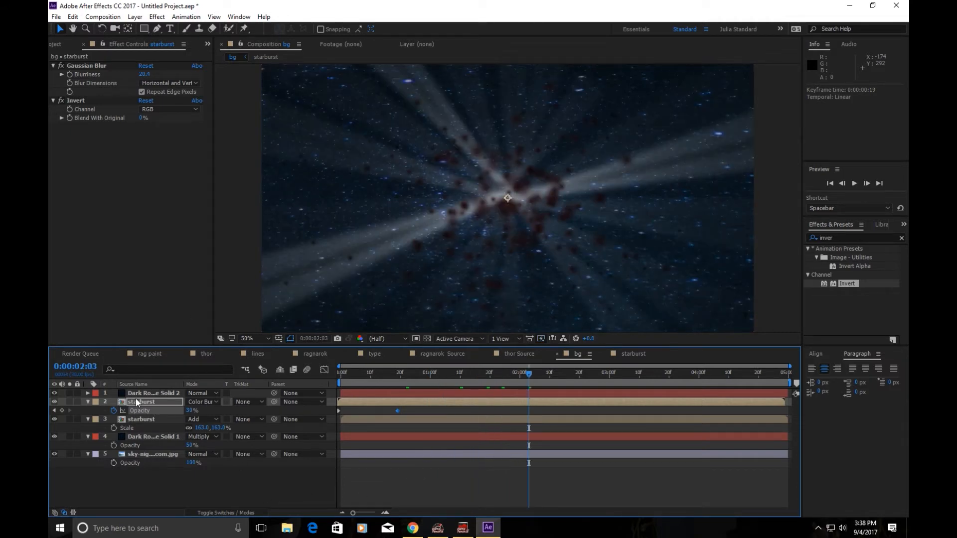
- Rename the topmost Dark Royal Blue Solid 2 layer as particles
right_click(146, 392)
left_click(182, 508)
type("particles")
key("Return")
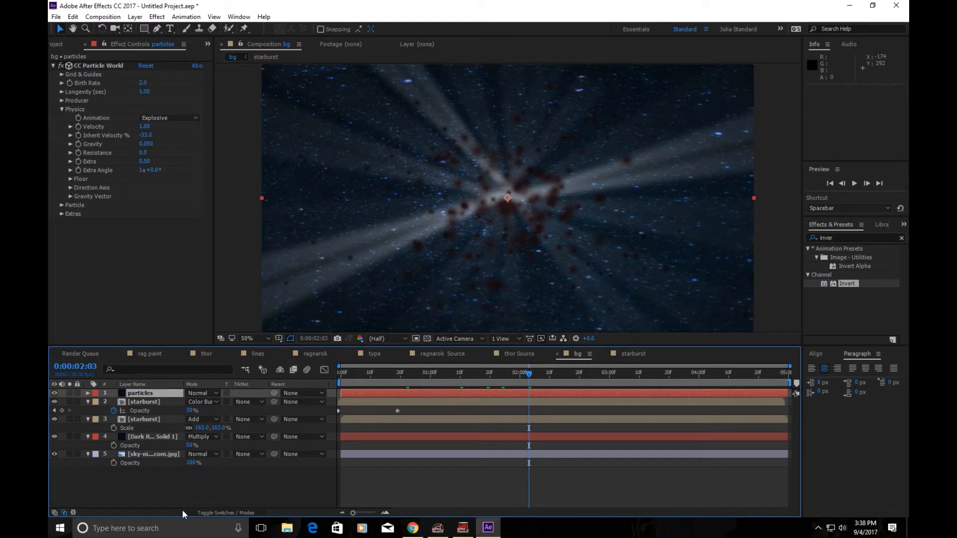
- Set the particles layer's Birth Rate to 10 and its Longevity to 0.77 seconds
left_click(165, 120)
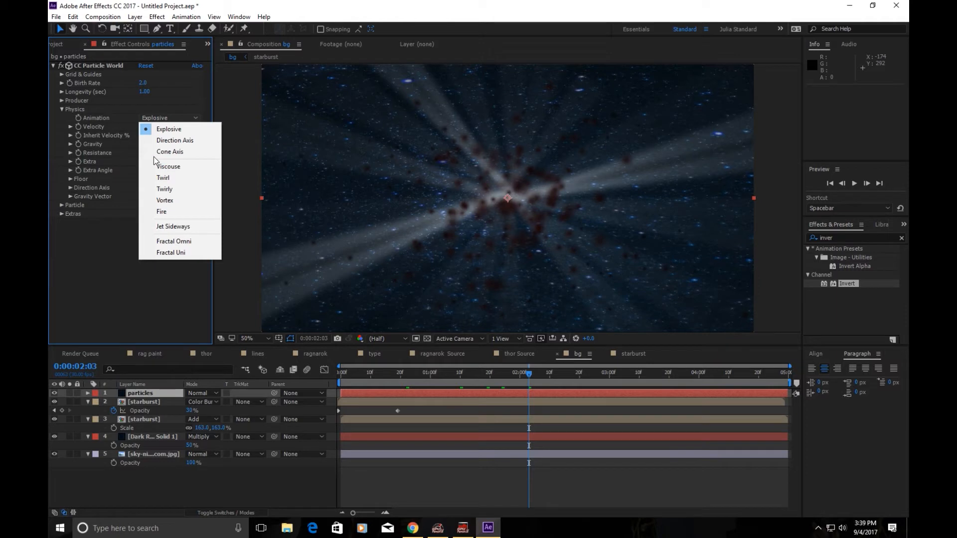
left_click(62, 109)
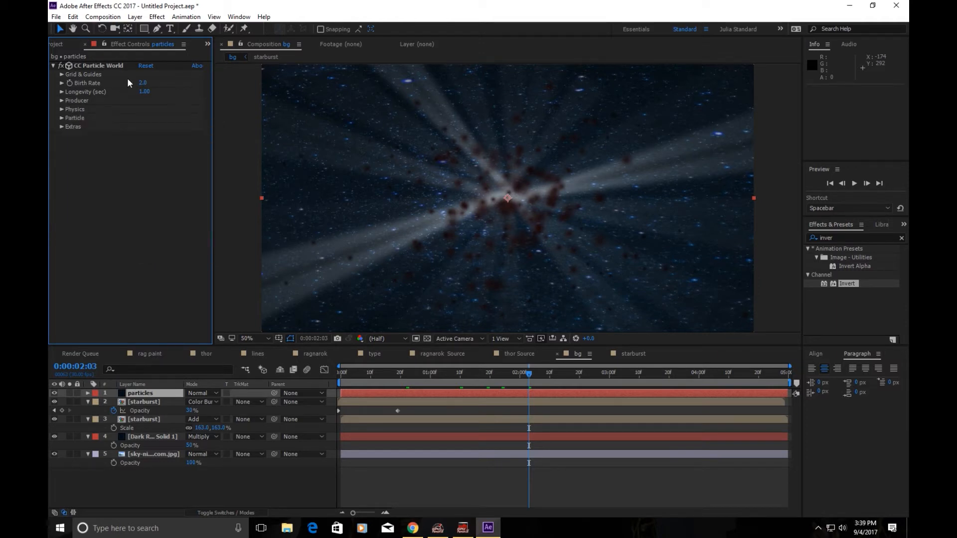
left_click_drag(143, 83, 170, 92)
left_click(141, 82)
type("10")
key("Return")
left_click_drag(147, 95, 135, 93)
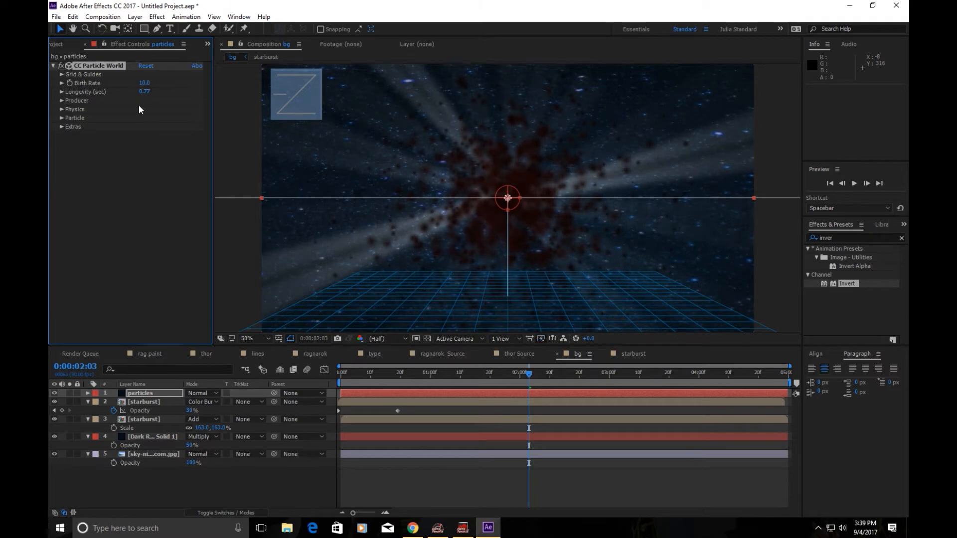
- Set the particles' Birth Size to 0.740, Death Size to 0, Volume Shade to 38% and Birth Color to 180303
left_click(62, 118)
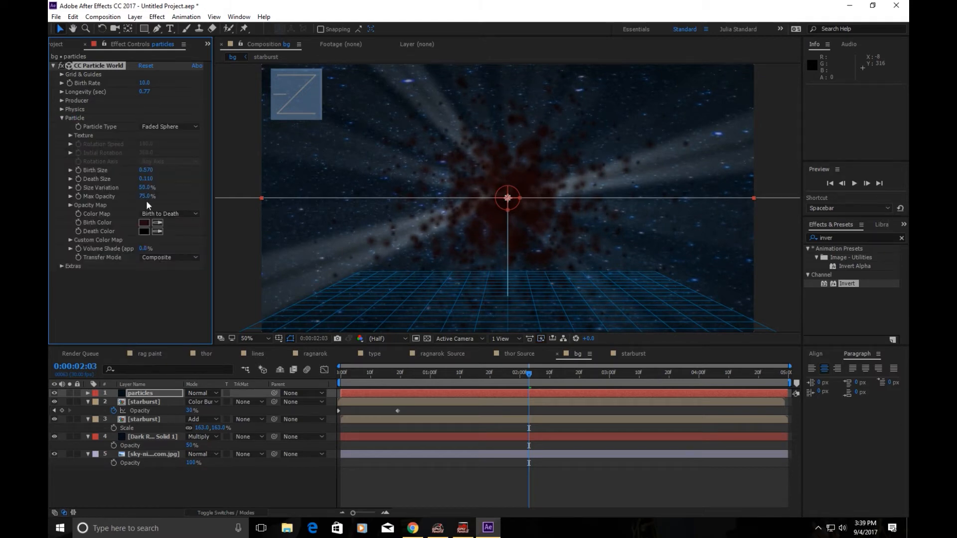
mouse_move(149, 181)
left_mouse_down()
mouse_move(139, 180)
mouse_move(155, 172)
left_mouse_up()
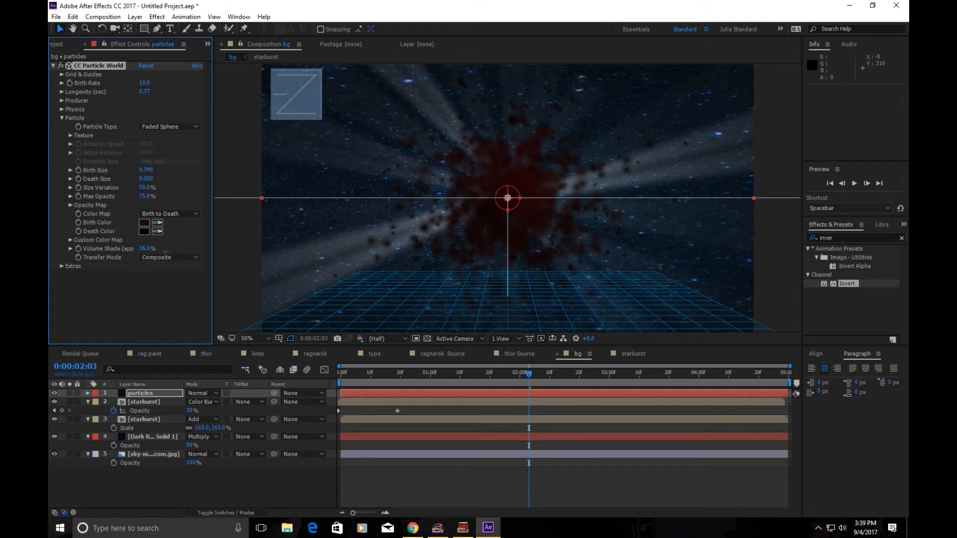
left_click(144, 223)
left_click(495, 433)
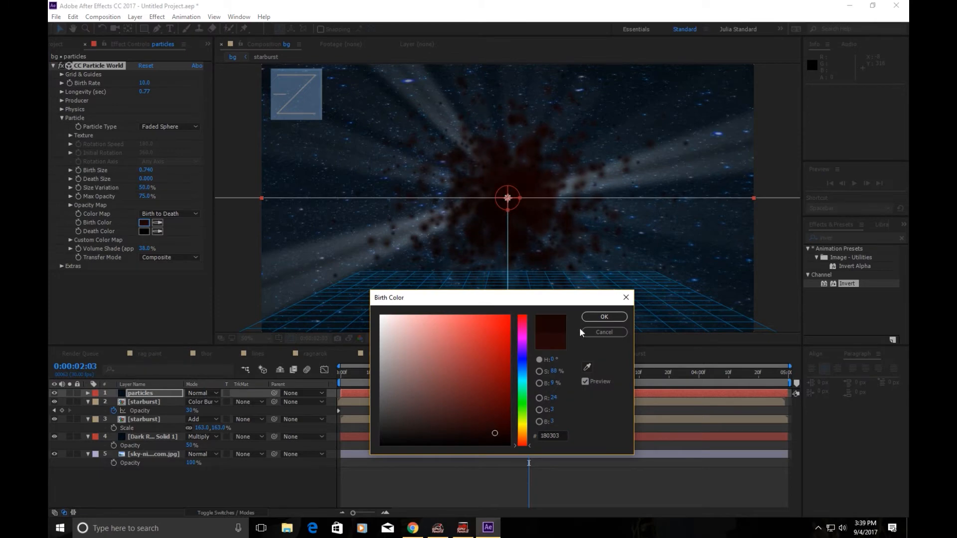
left_click(597, 318)
- Try Classic Color Burn as the particles layer's blending mode, settle on Multiply, and check the animation around 0:00:01:13
left_click(208, 396)
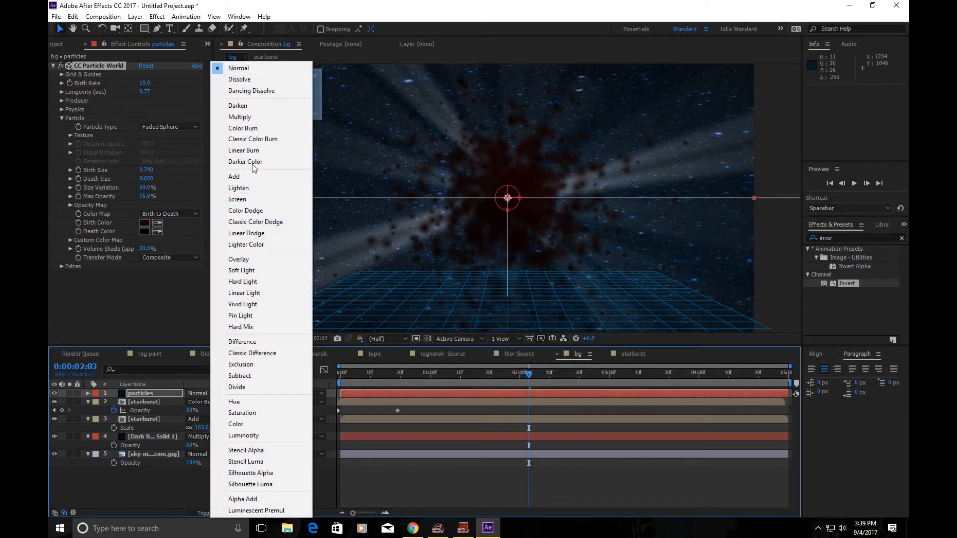
left_click(241, 138)
left_click(219, 392)
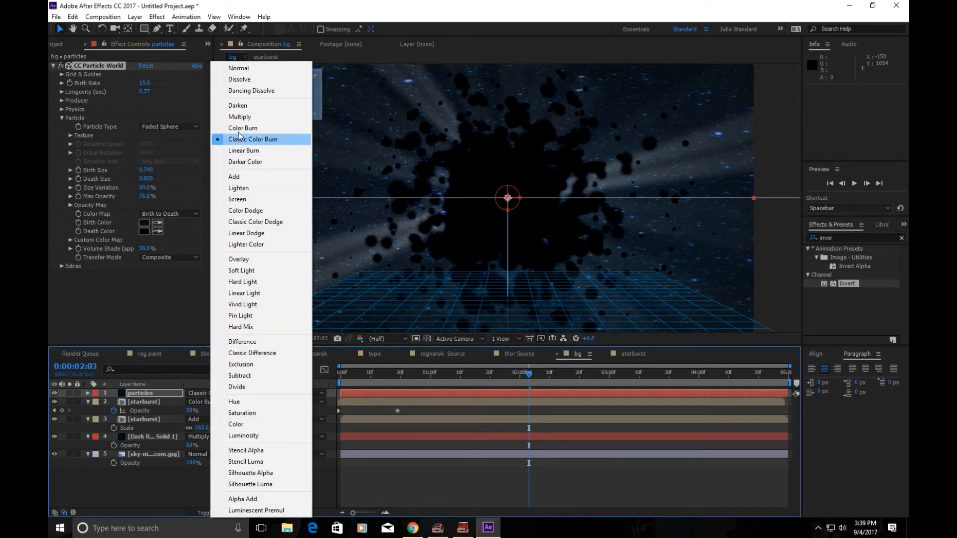
left_click(238, 121)
left_click_drag(369, 381, 468, 396)
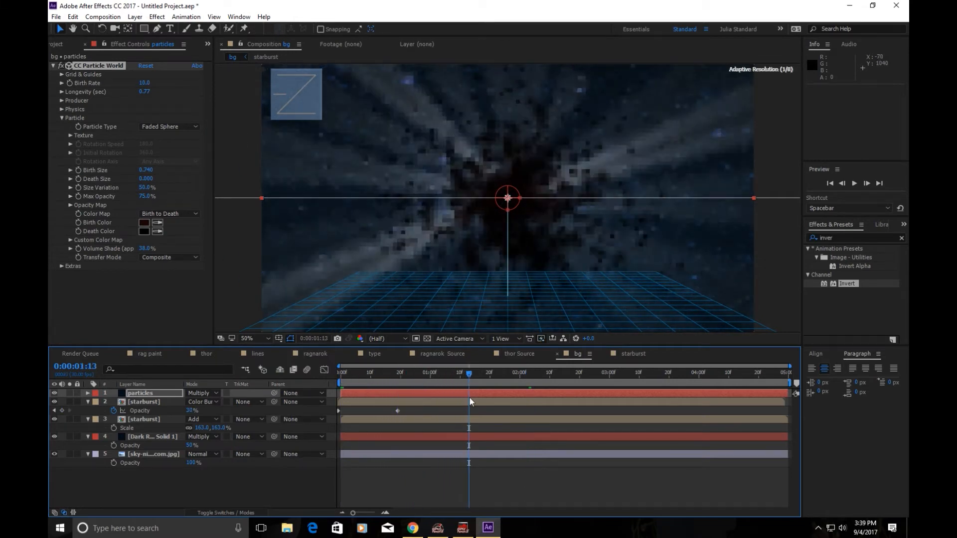
left_click(518, 490)
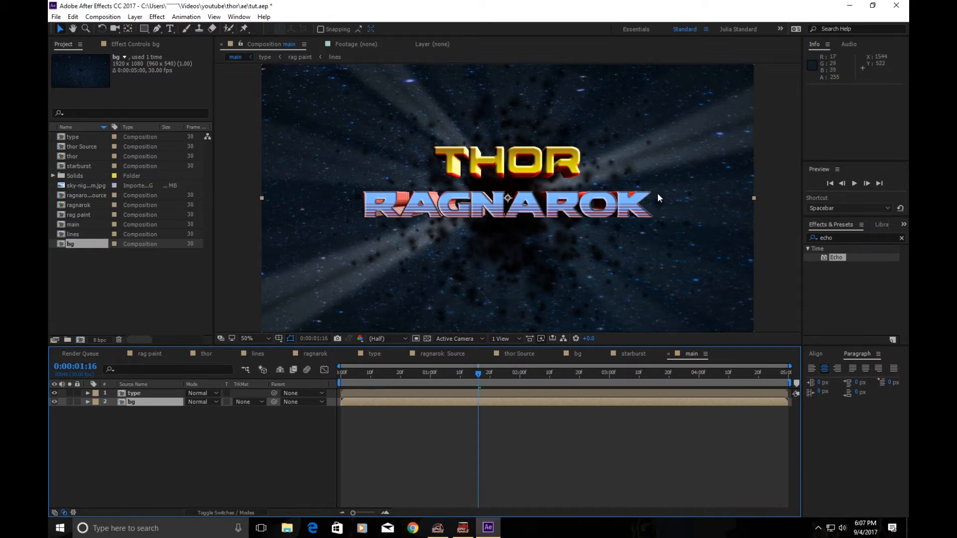
- Add a text layer reading "thor" at 0:00:00:00 in the main composition
left_click(342, 375)
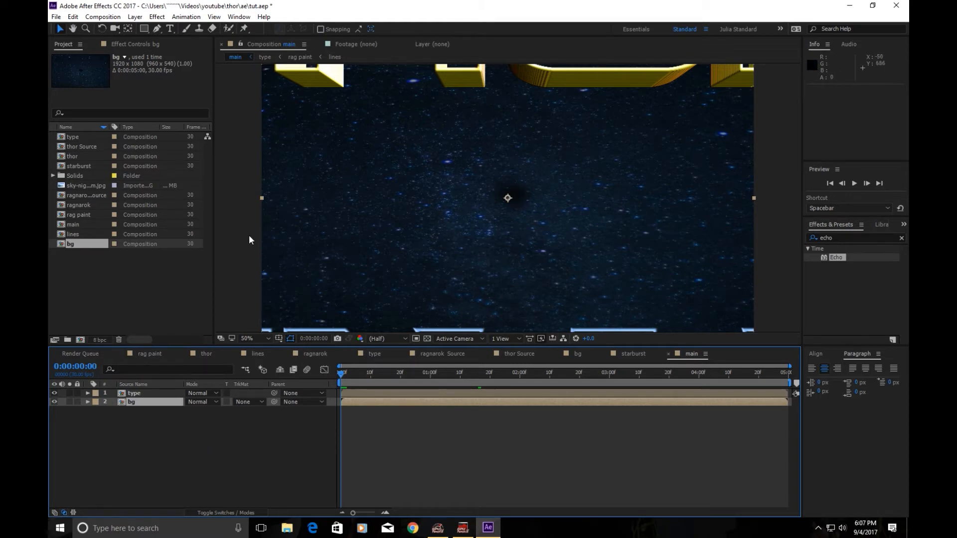
key("ctrl+t")
left_click(287, 212)
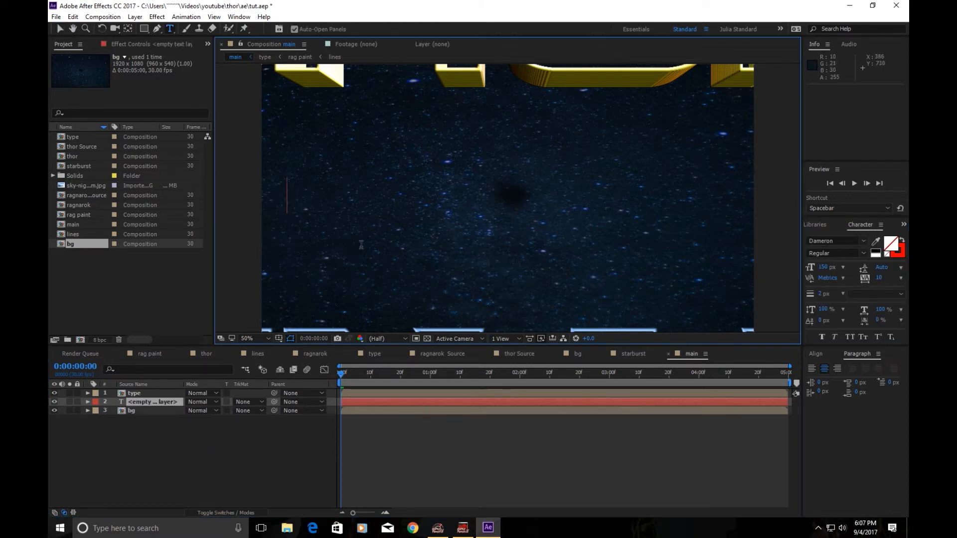
type("thor")
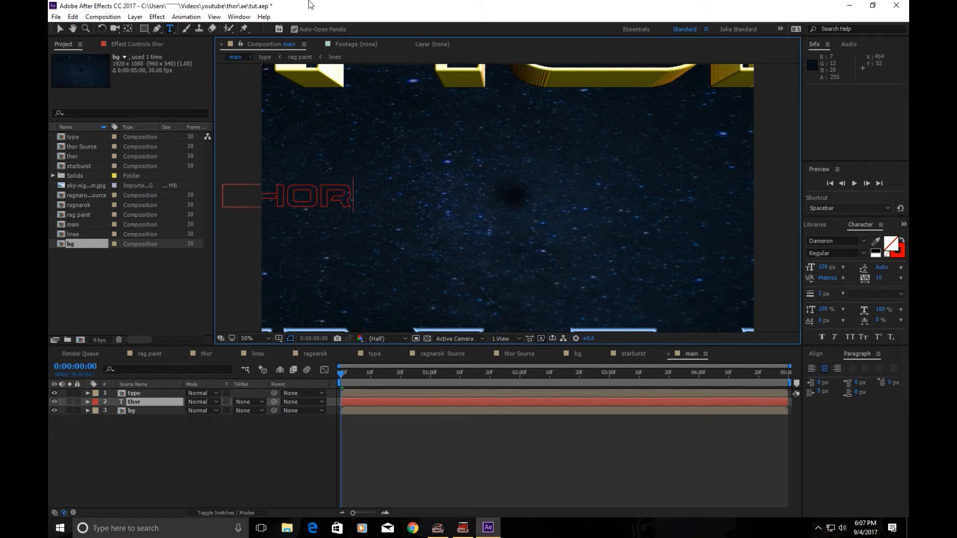
- Change the stroke color of the whole thor text from red to a bright magenta pink
key("ctrl+a")
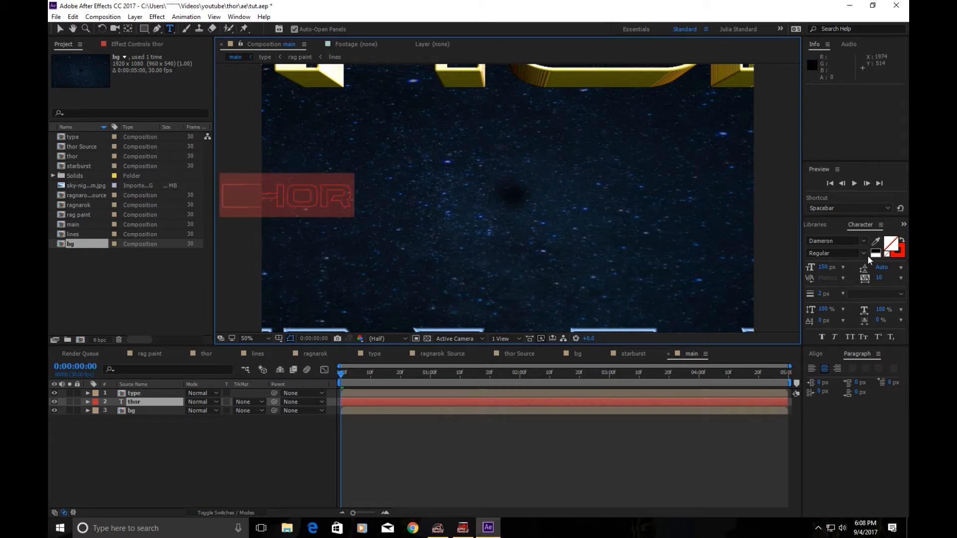
left_click(894, 253)
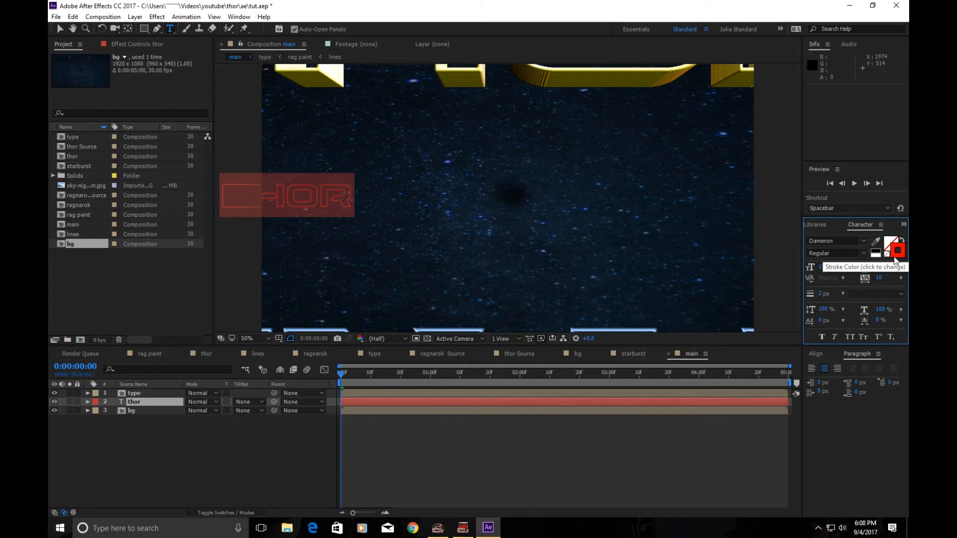
left_click(895, 260)
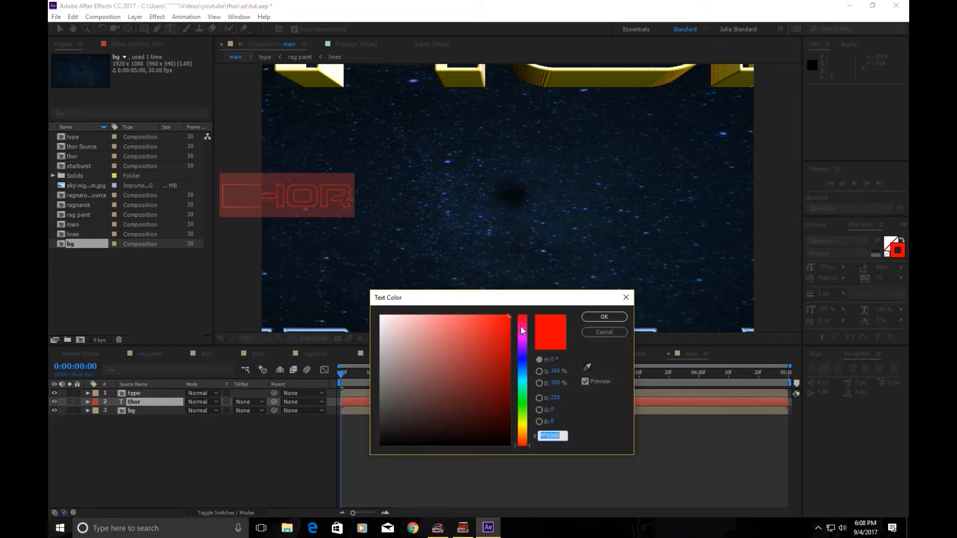
left_click(520, 324)
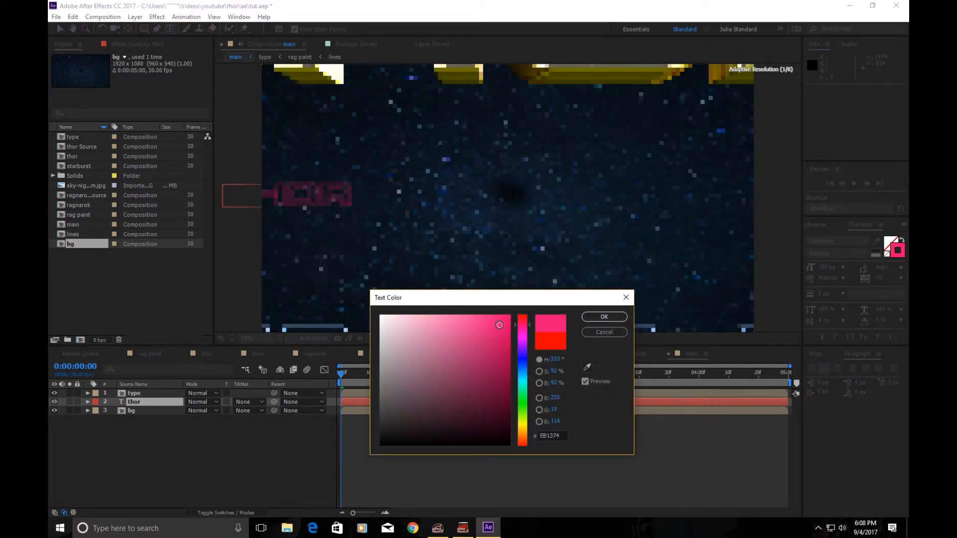
left_click_drag(499, 318, 485, 309)
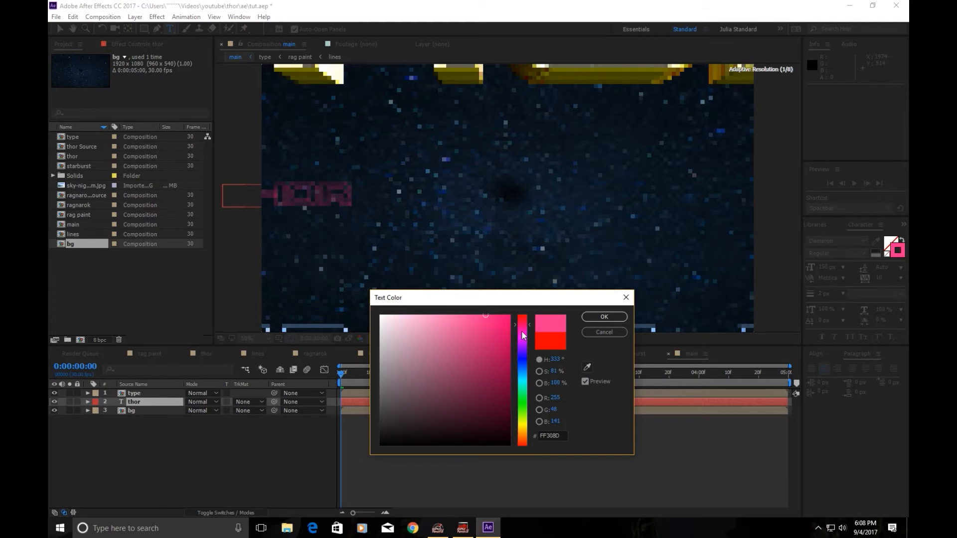
left_click(606, 318)
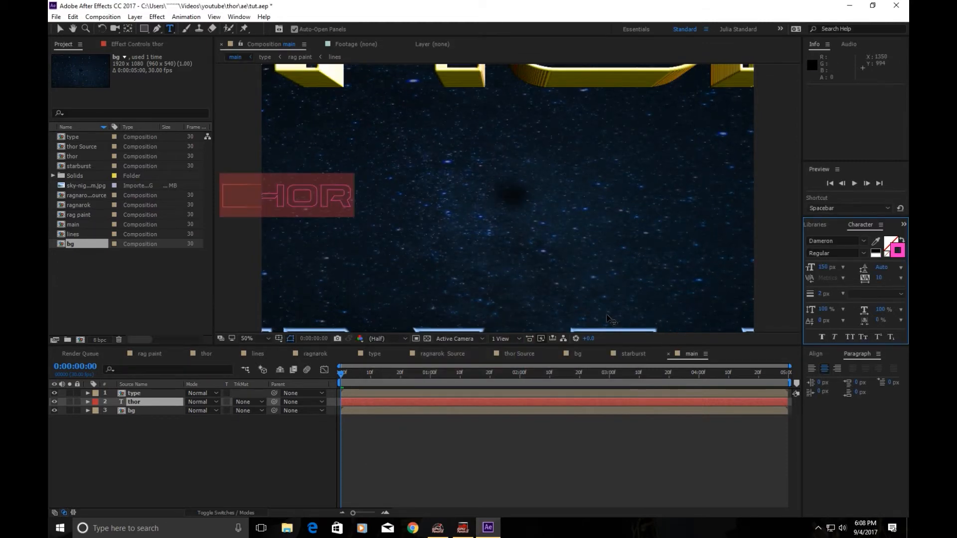
- Center the thor text horizontally and vertically in the composition and move its anchor point to the middle of the letters
left_click(148, 395)
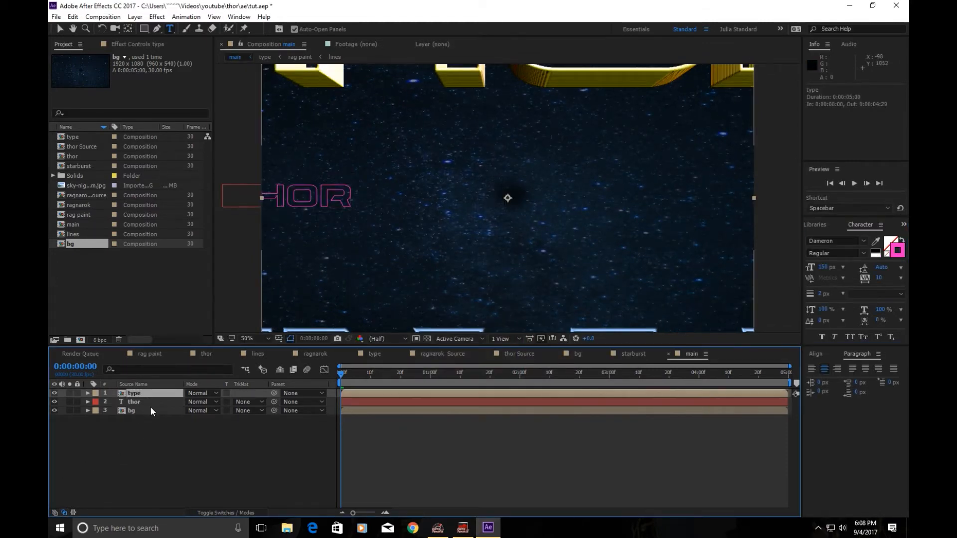
left_click(150, 407)
left_click(151, 405)
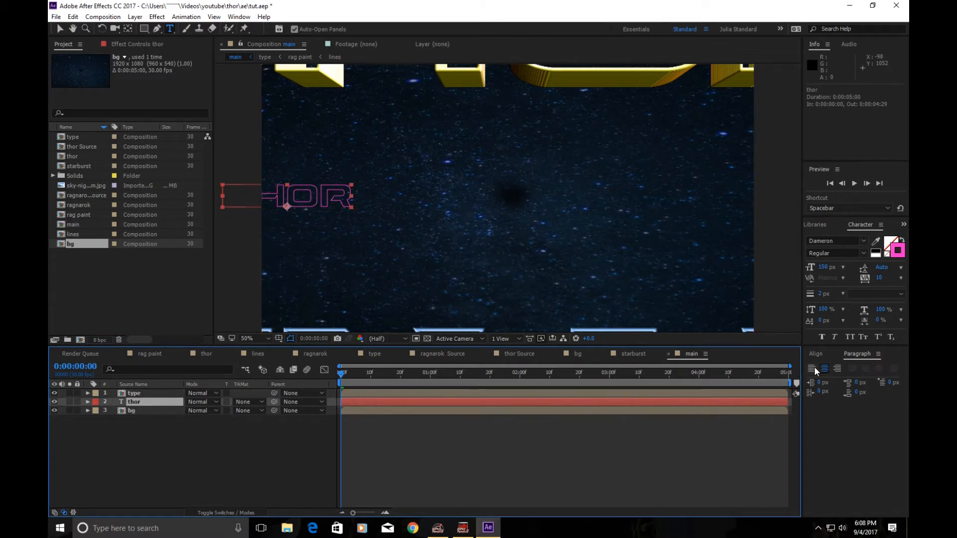
left_click(817, 353)
left_click(832, 378)
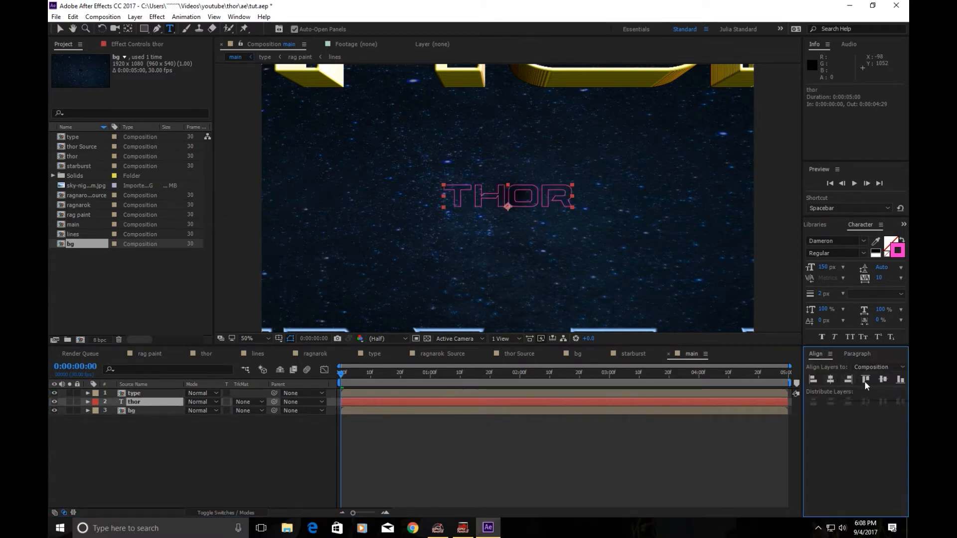
left_click(883, 380)
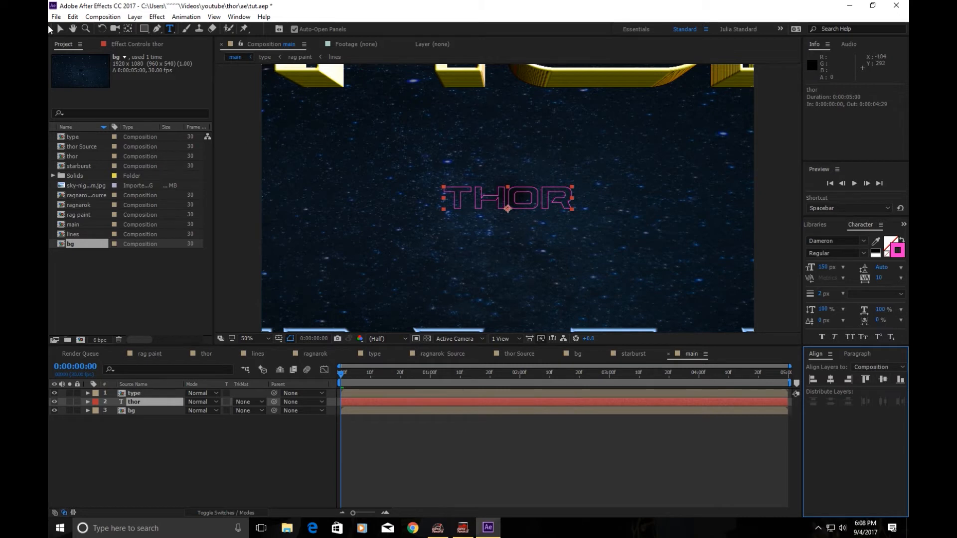
left_click(128, 28)
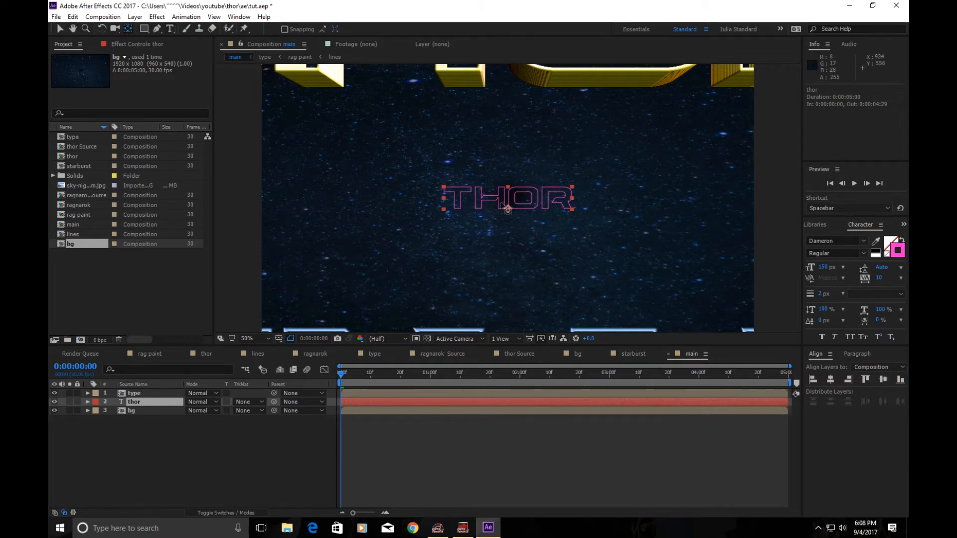
left_click_drag(508, 209, 507, 198)
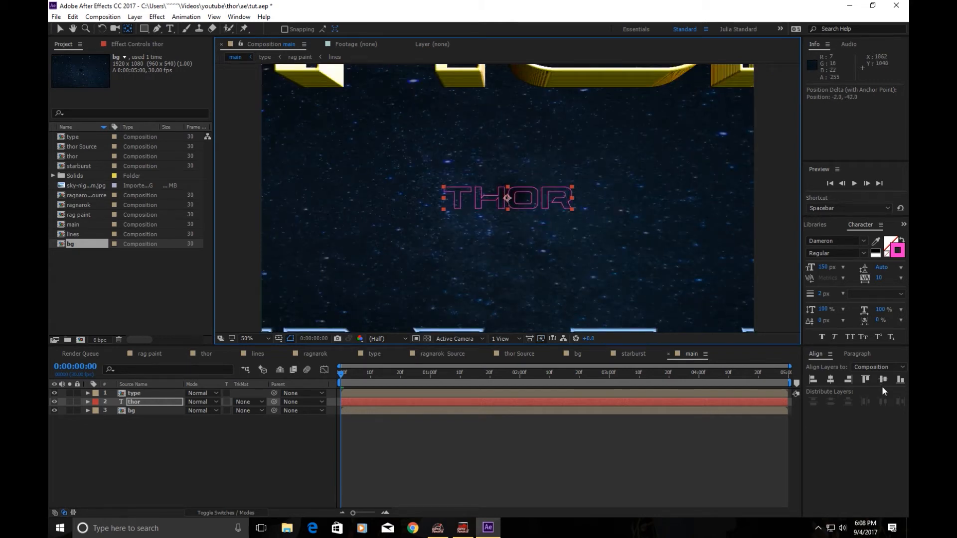
- Move the thor text layer above the type layer, show its Position property and make it a 3D layer
left_click_drag(158, 403, 156, 390)
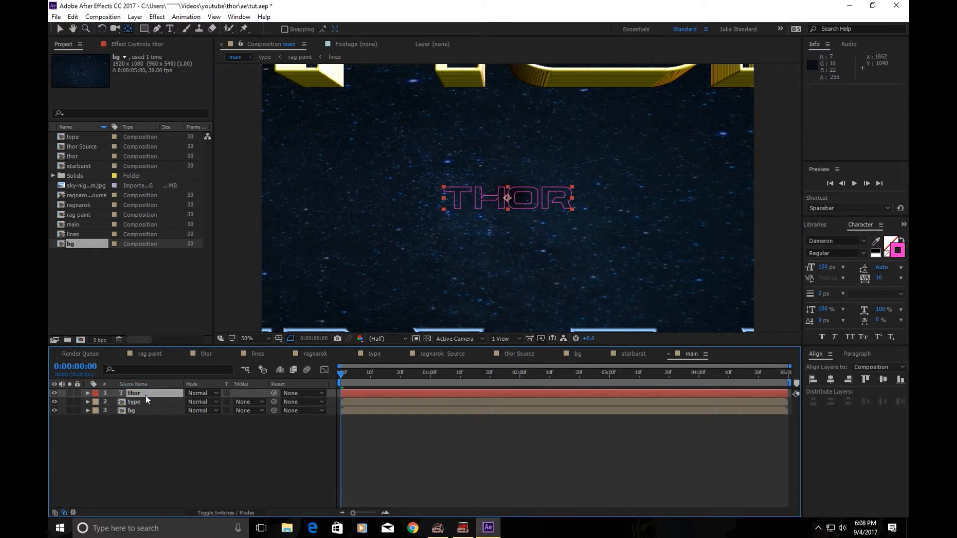
key("p")
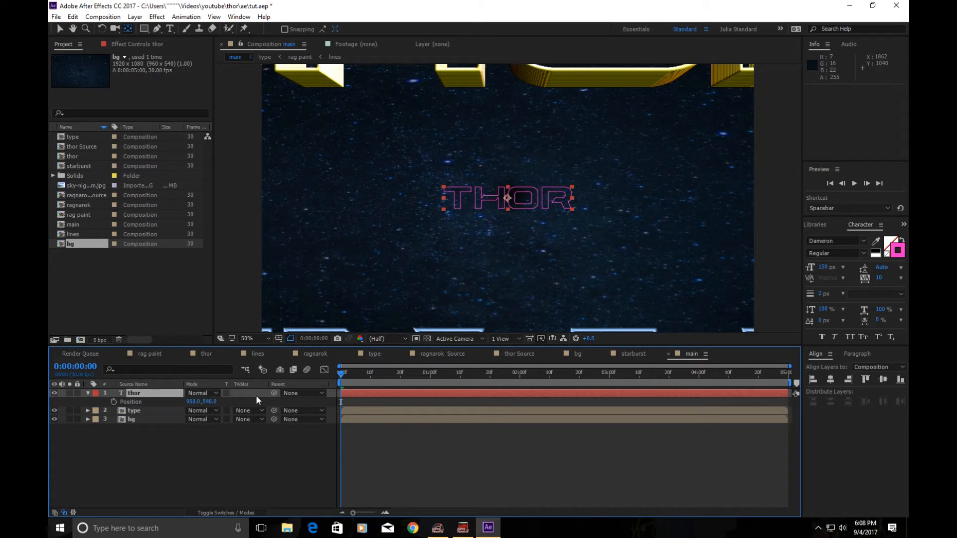
left_click(226, 512)
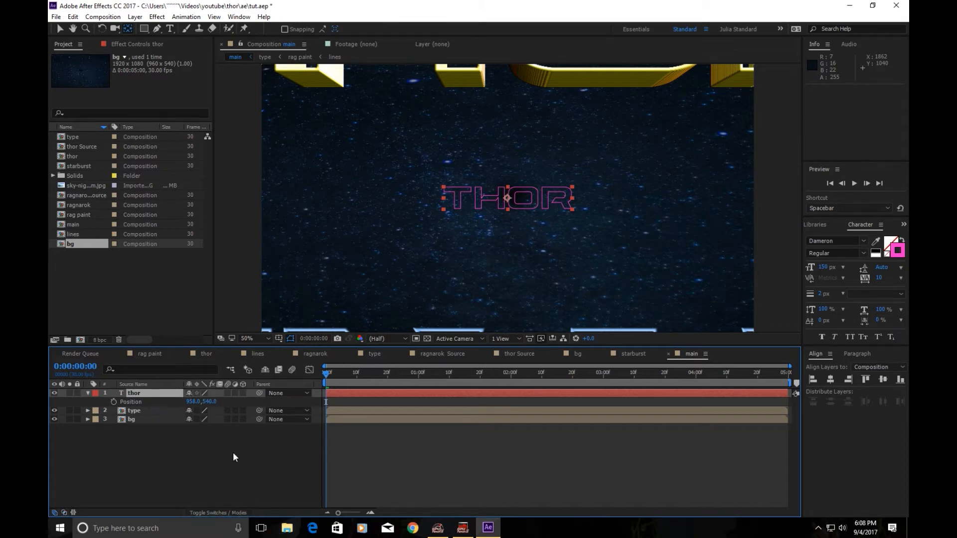
left_click(242, 393)
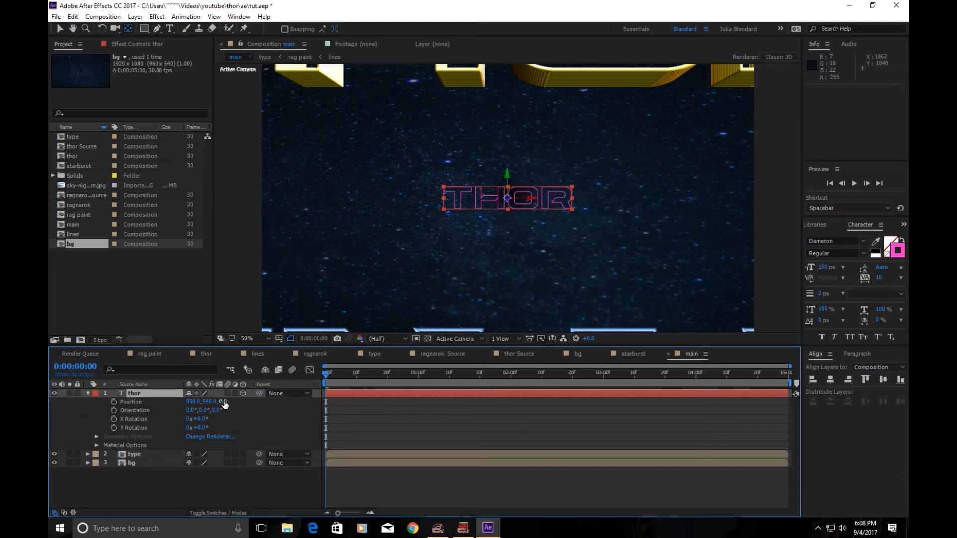
- Set the thor text layer's Position to 939, 417, -2230 so the outline lies over the large gold letters
left_click(223, 401)
type("-2230")
key("Return")
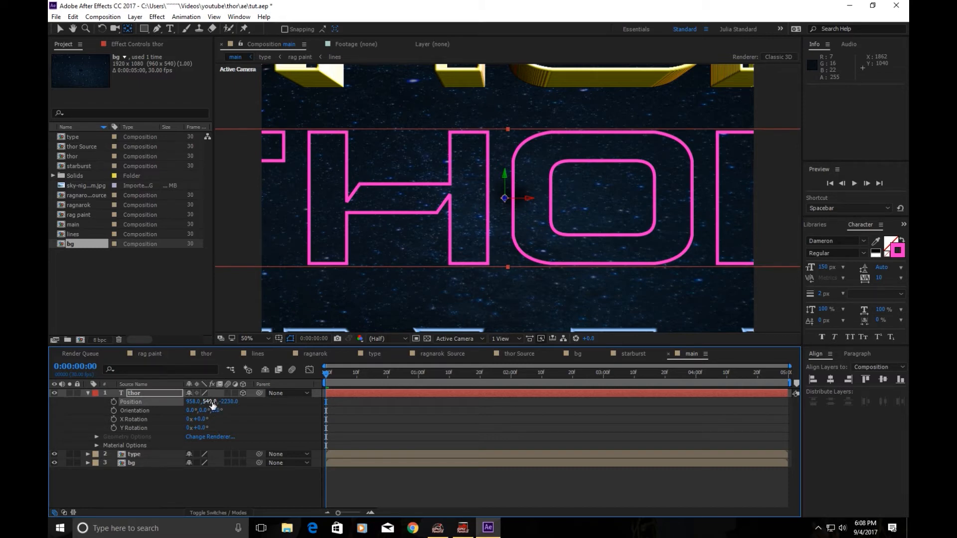
left_click_drag(212, 405, 205, 401)
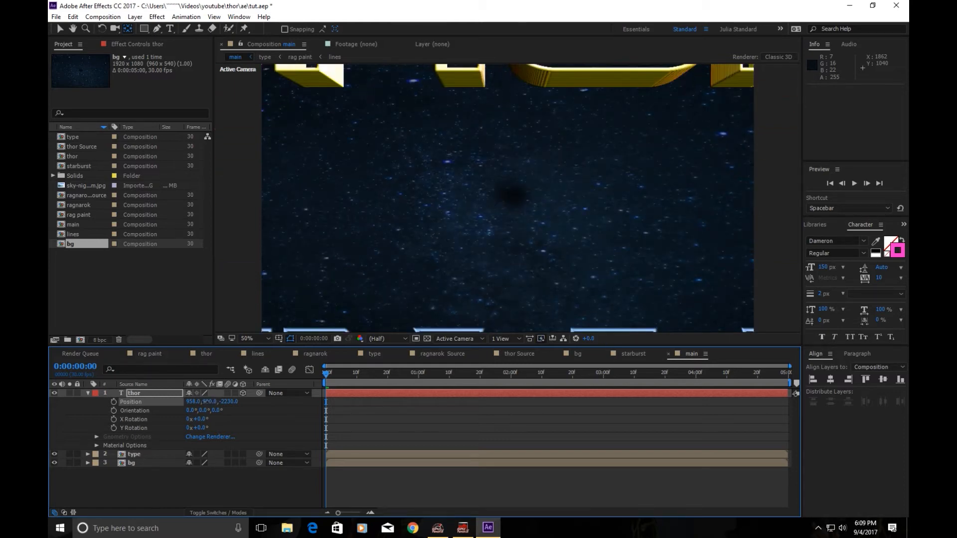
left_click_drag(205, 401, 182, 401)
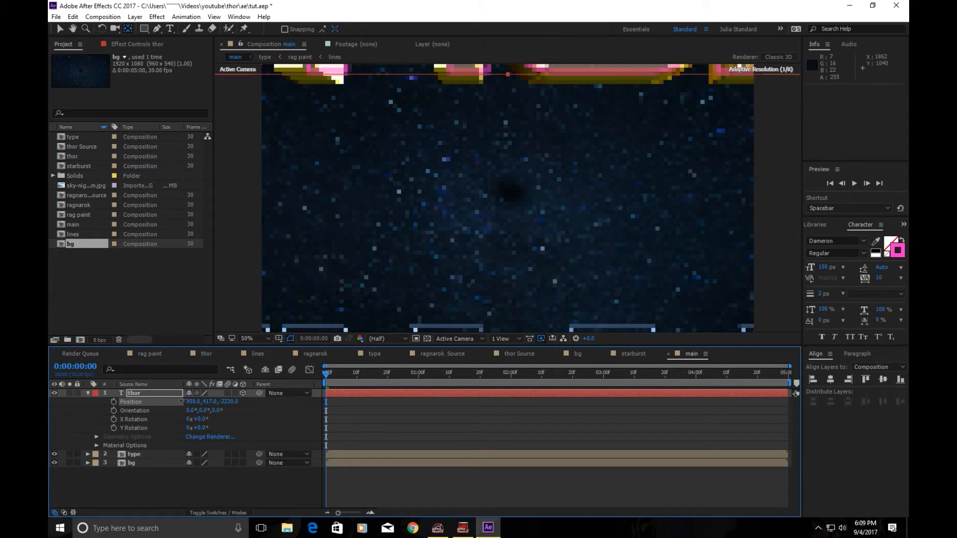
left_click_drag(190, 401, 178, 401)
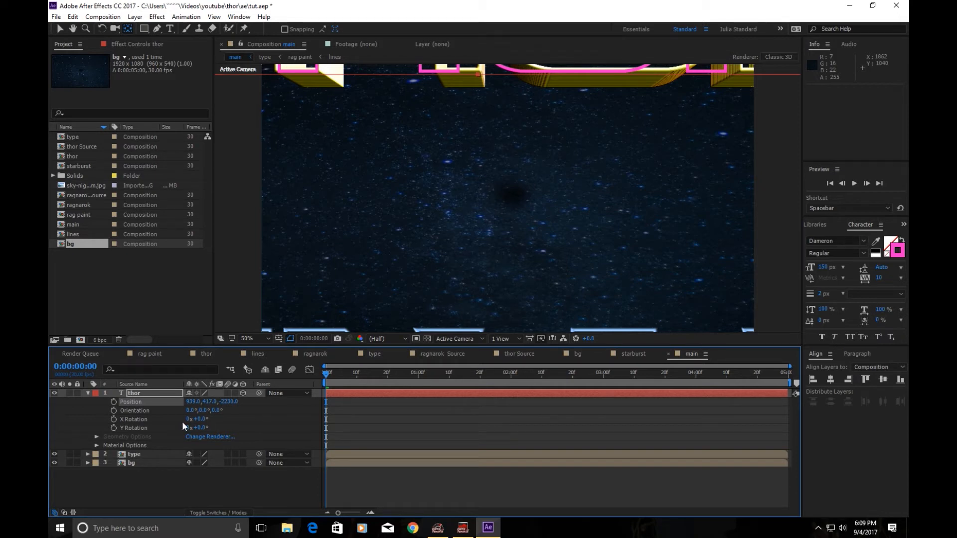
- Keyframe the thor text's Position at 0:00:00:00 and set its Z position to 0 at 0:00:00:20
left_click(114, 402)
mouse_move(385, 372)
left_mouse_down()
mouse_move(433, 383)
mouse_move(390, 385)
left_mouse_up()
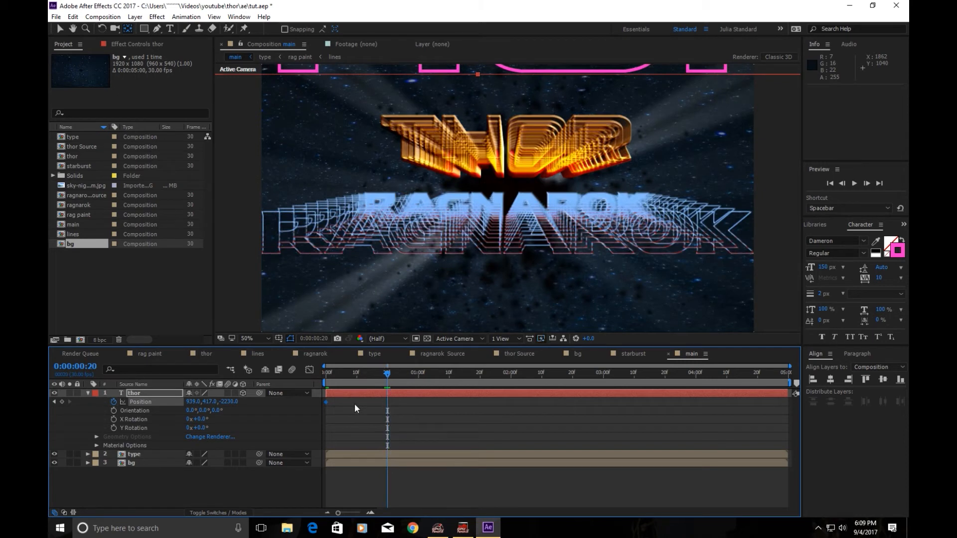
left_click(228, 401)
type("0")
key("Return")
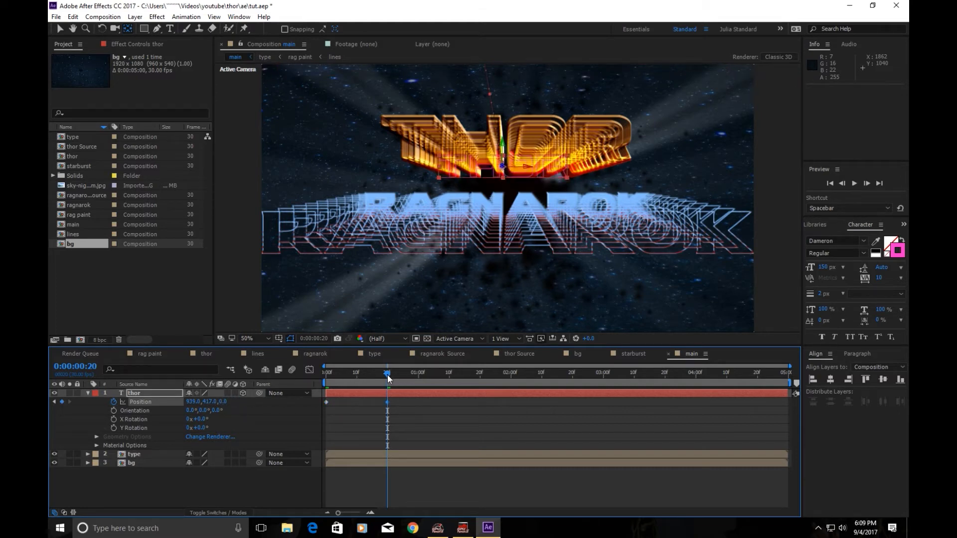
- Move the thor text's second Position keyframe to 0:00:01:01 and set its Y position to 393
left_click_drag(387, 374, 423, 380)
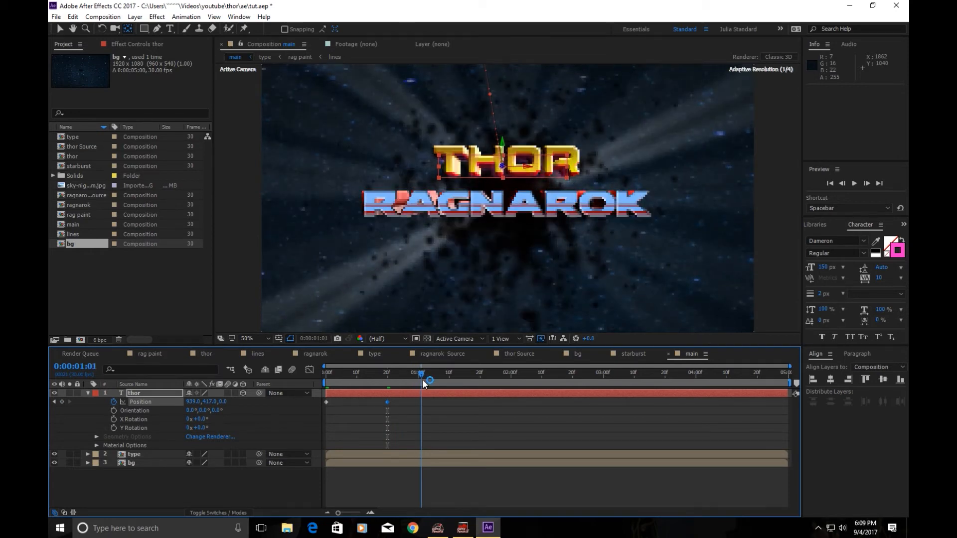
left_click_drag(387, 401, 418, 408)
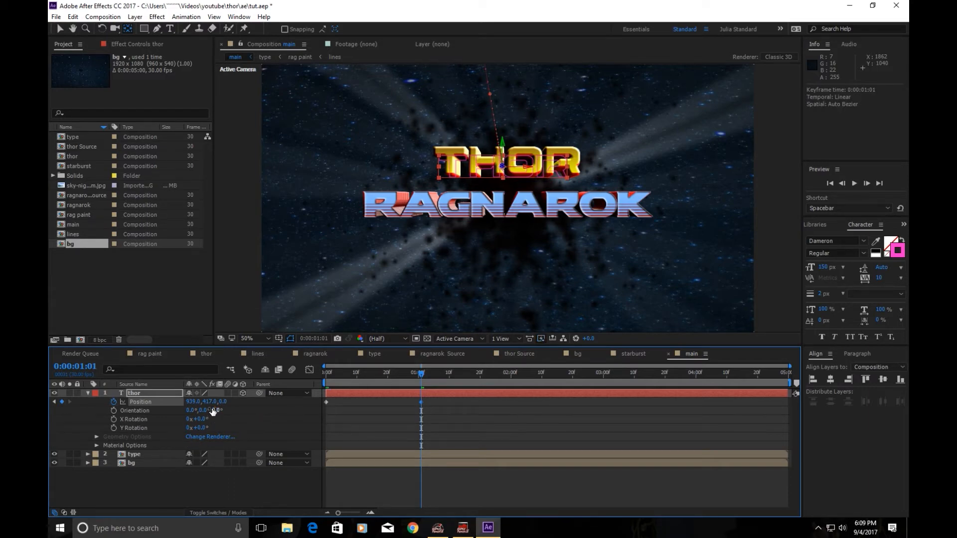
left_click_drag(209, 404, 194, 404)
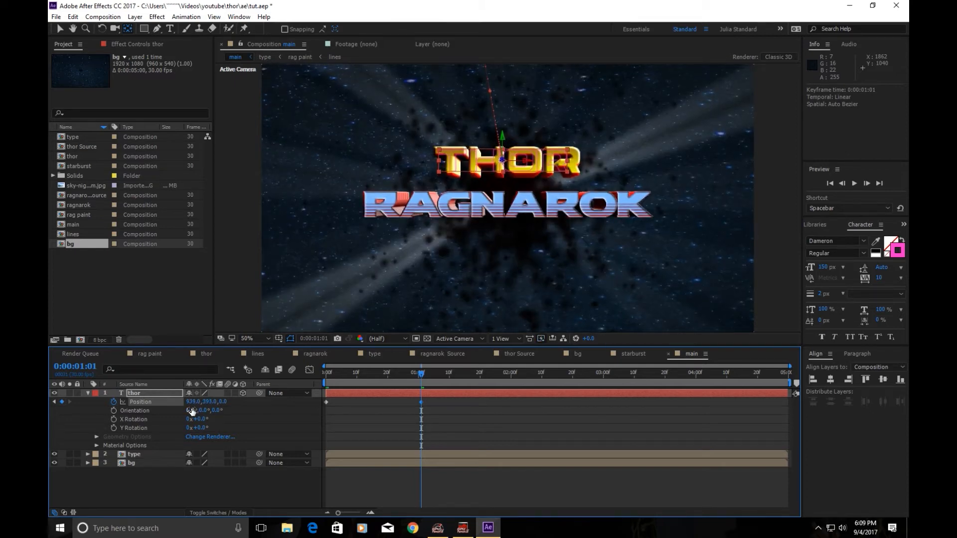
- Set the thor text's X position to 942 and move its second Position keyframe to 0:00:00:20
left_click_drag(192, 405, 201, 409)
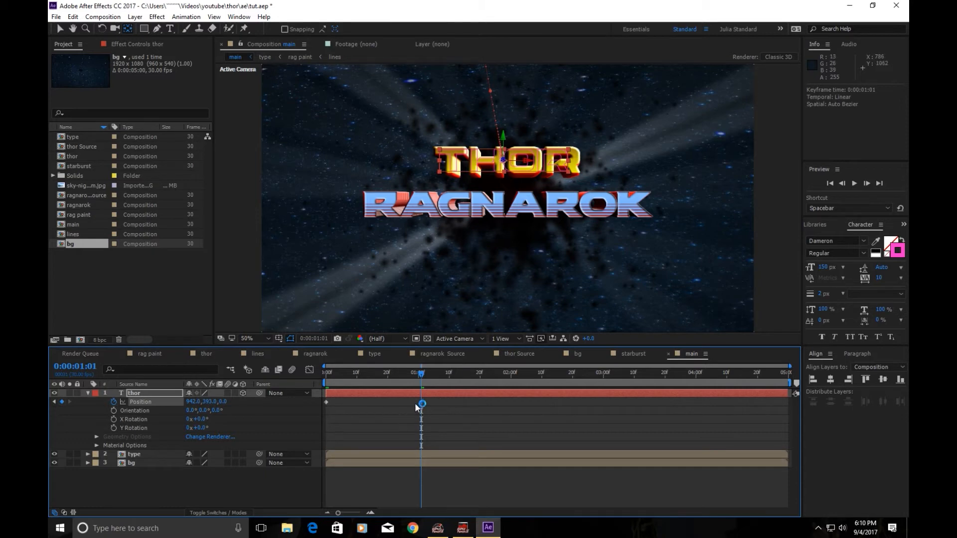
left_click_drag(421, 402, 387, 404)
left_click(387, 373)
- Find the Echo effect and apply it to the thor text layer
left_click(905, 228)
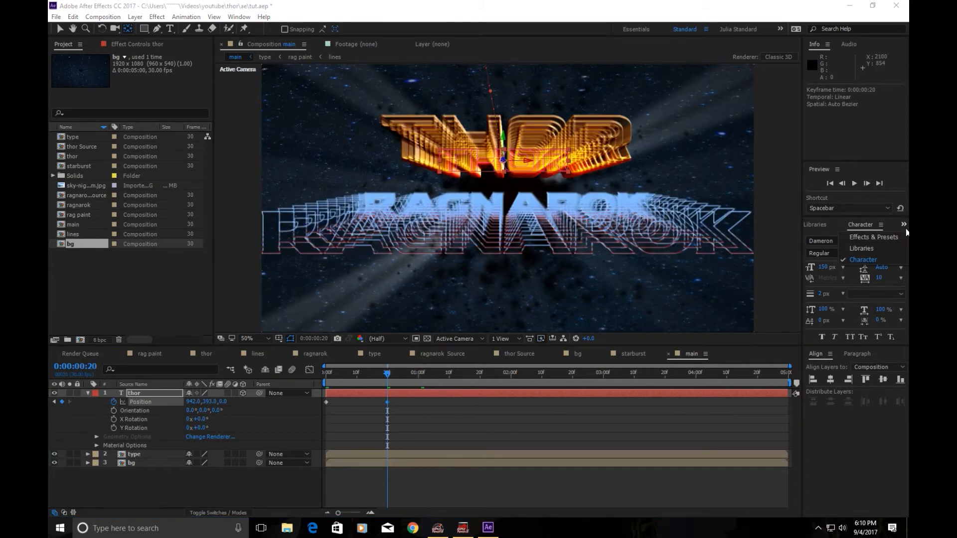
left_click(873, 238)
left_click(876, 238)
type("echo")
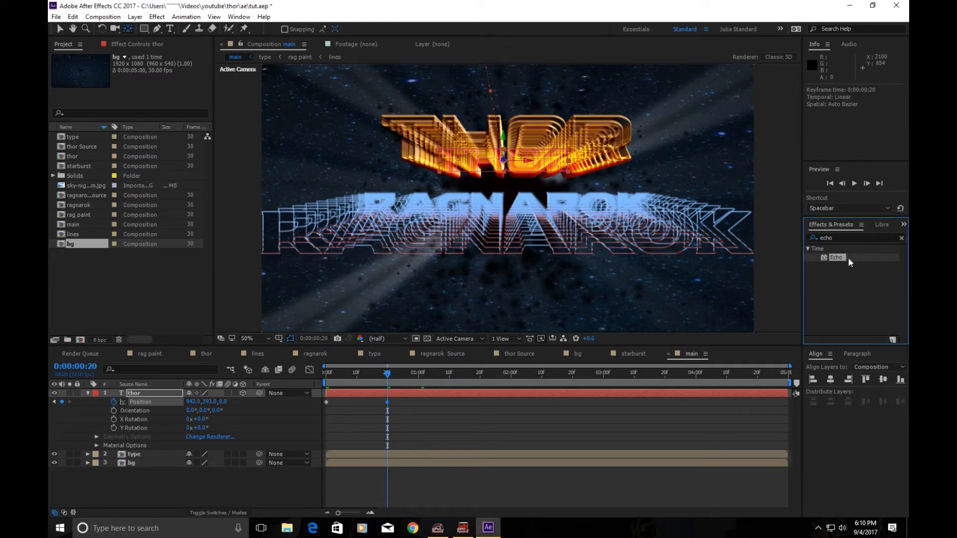
left_click_drag(841, 257, 455, 397)
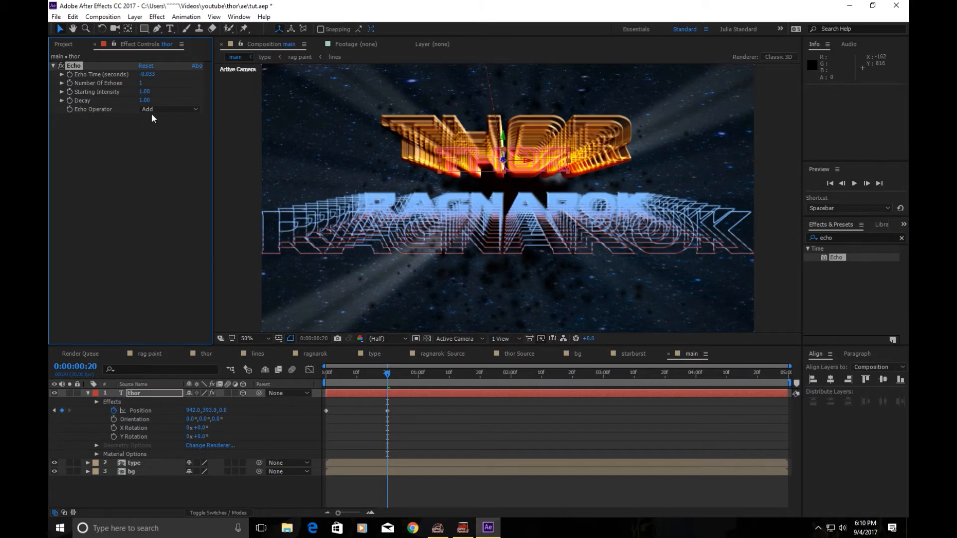
- Set the Echo effect's Number Of Echoes to 5 and its Decay to 2.50
left_click(142, 83)
key("Return")
left_click(145, 101)
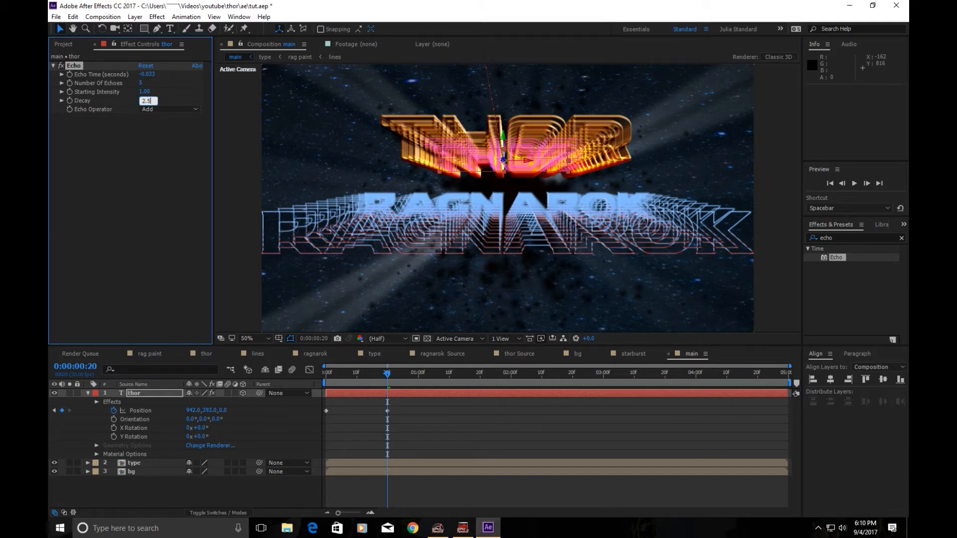
key("Return")
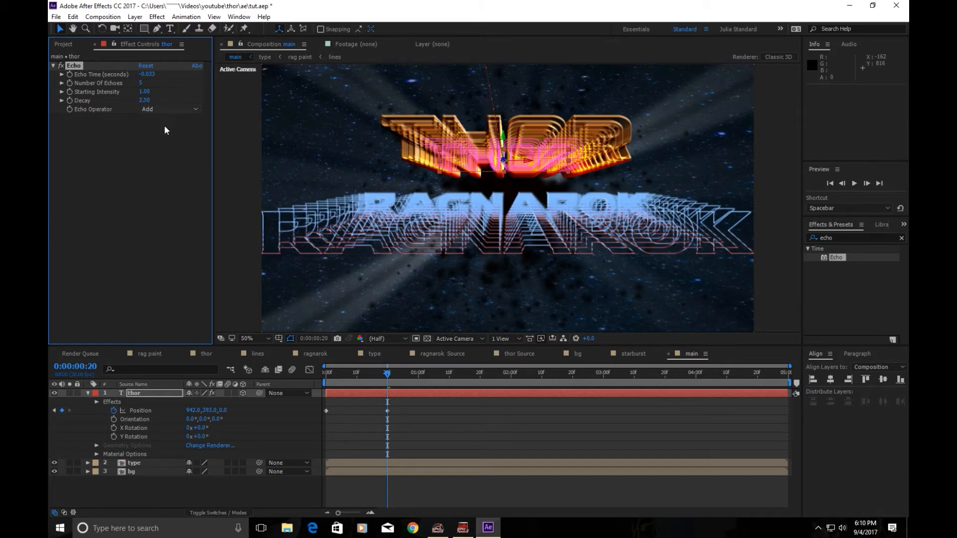
- Shift the thor text layer one frame earlier so it starts at -0:00:00:01
left_click(330, 396)
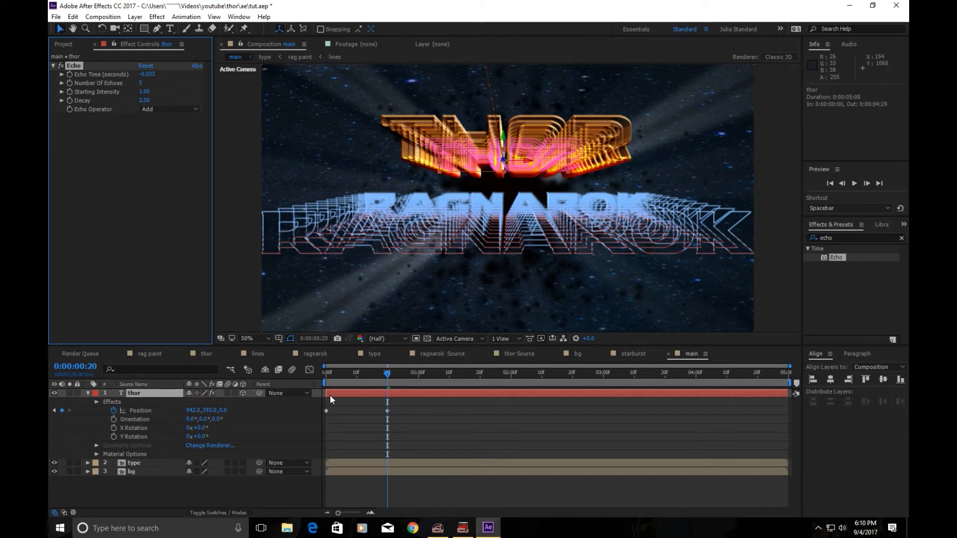
left_click_drag(338, 512, 384, 512)
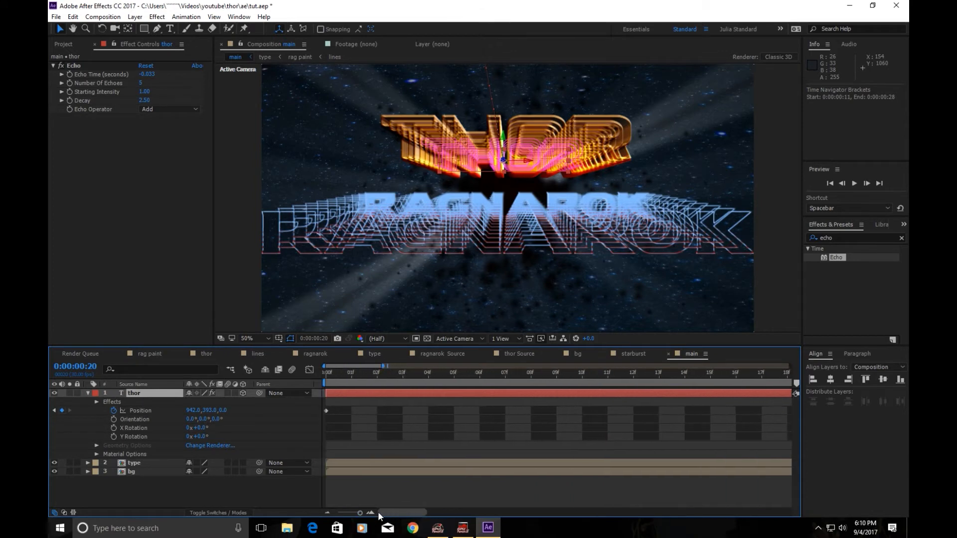
left_click_drag(375, 394, 317, 421)
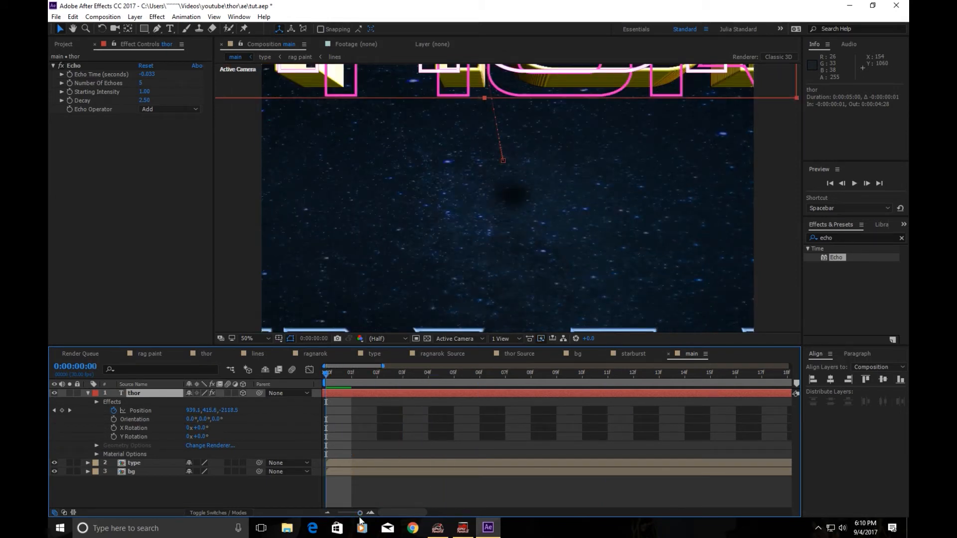
left_click_drag(360, 514, 297, 522)
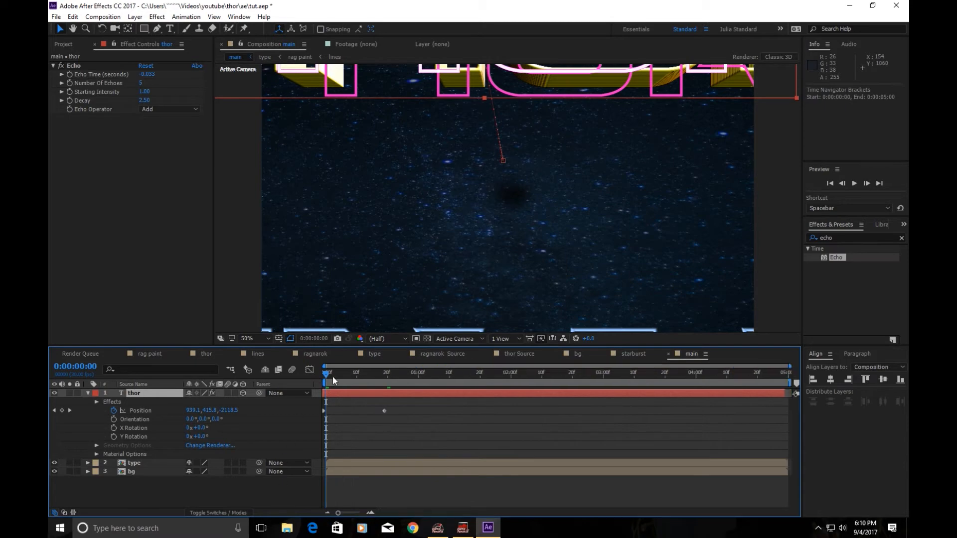
- Limit the work area to 0:00:00:00 through 0:00:01:00 and preview the animation
mouse_move(326, 378)
left_mouse_down()
mouse_move(355, 387)
mouse_move(323, 383)
left_mouse_up()
left_click_drag(788, 382, 423, 409)
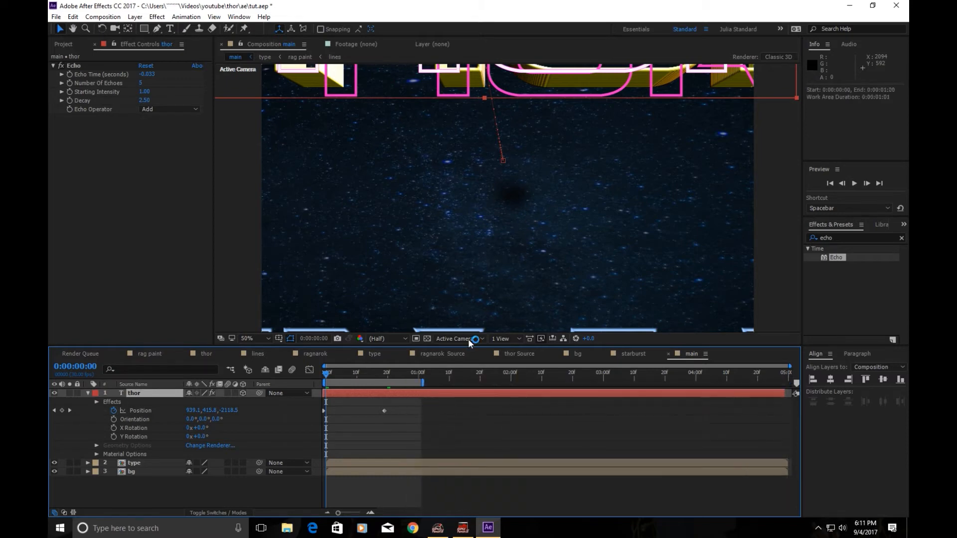
left_click(854, 183)
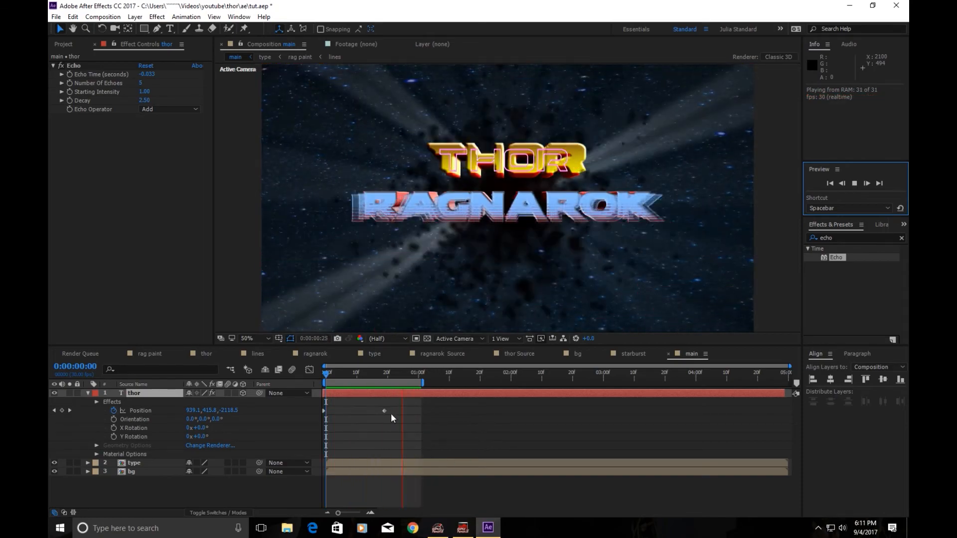
- Keyframe the thor text's Opacity at 100% at 0:00:00:19 and at 0% at 0:00:00:28
left_click(387, 375)
left_click_drag(384, 377, 383, 377)
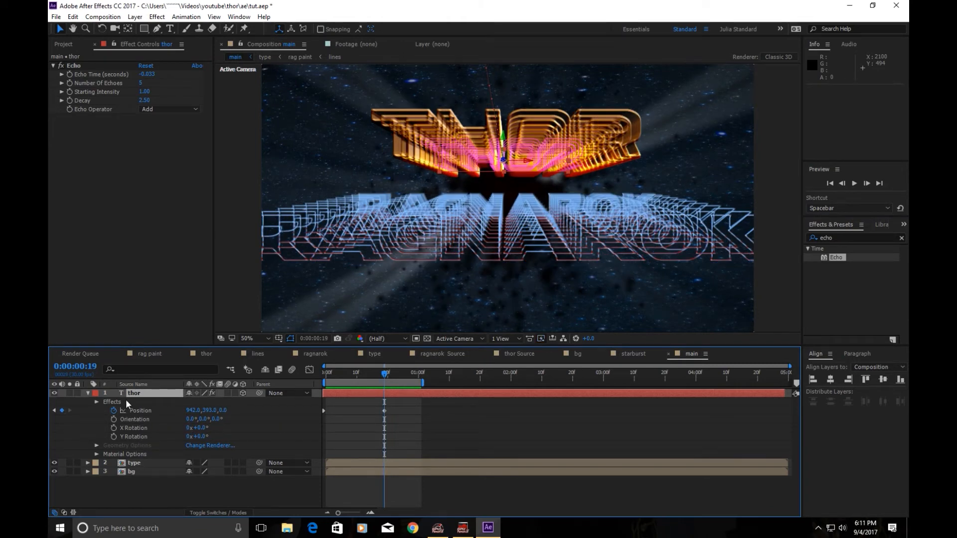
key("t")
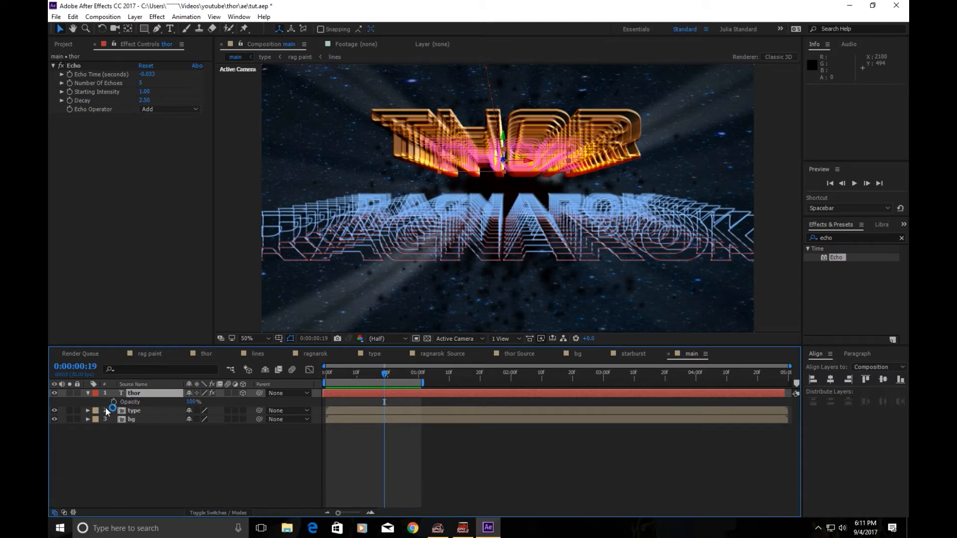
left_click(114, 402)
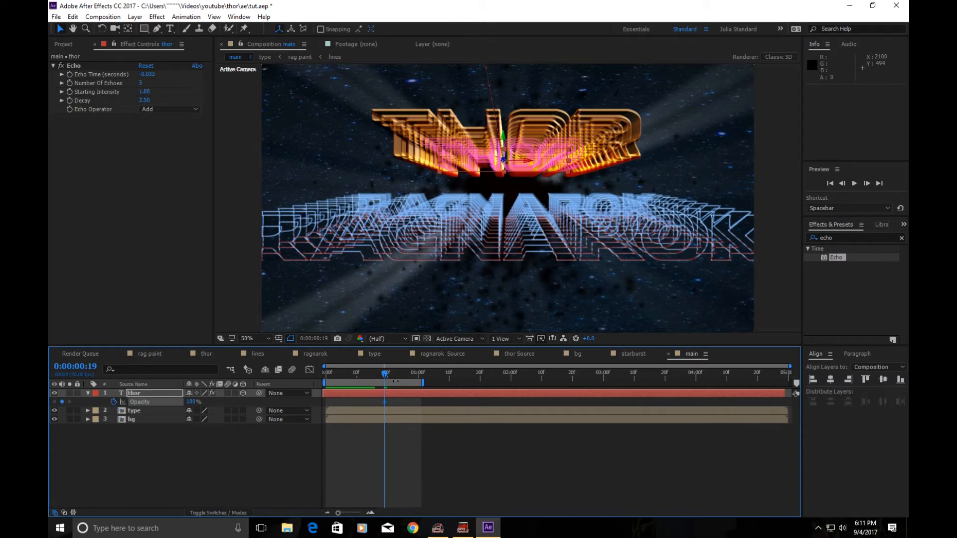
left_click(410, 376)
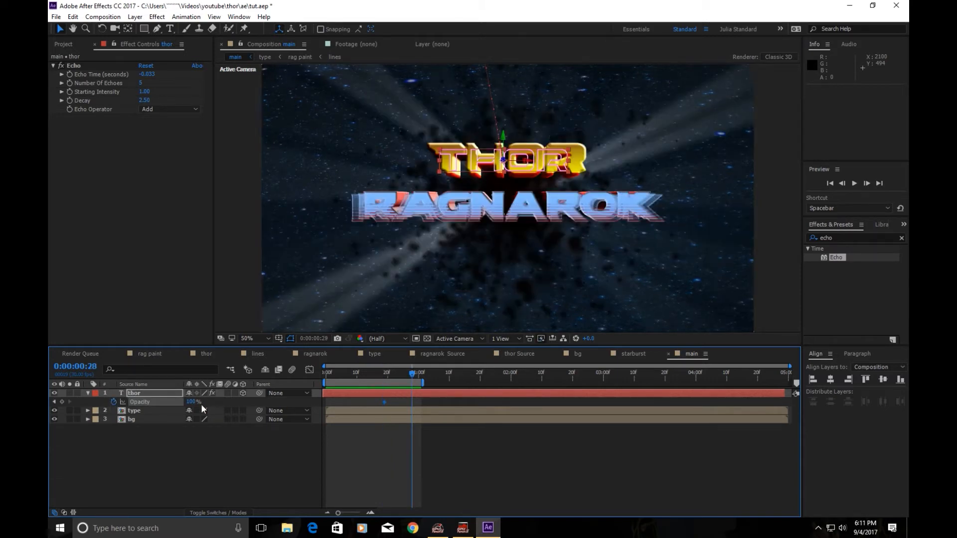
left_click(193, 402)
type("0")
key("Return")
- Preview the fade-out of the thor outline from the start of the composition
left_click(315, 376)
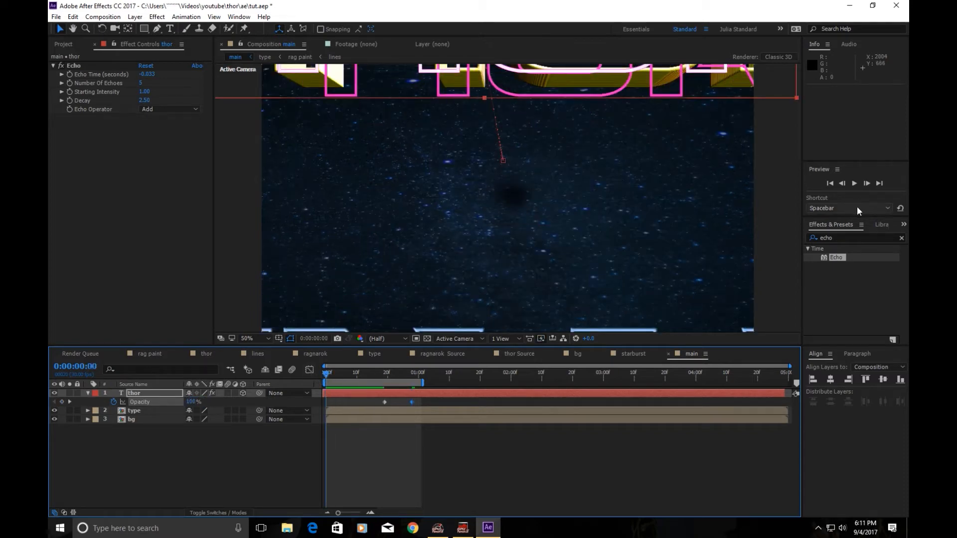
left_click(854, 184)
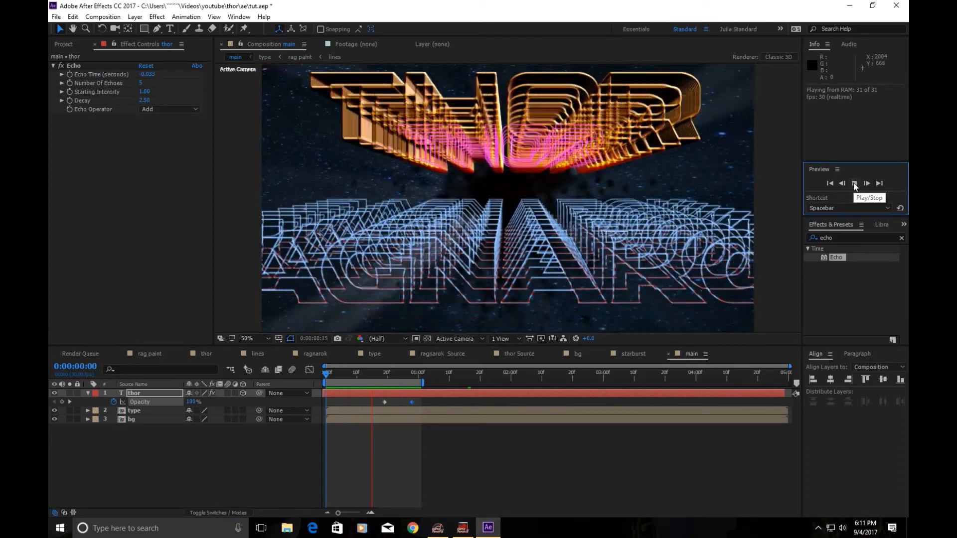
left_click(854, 185)
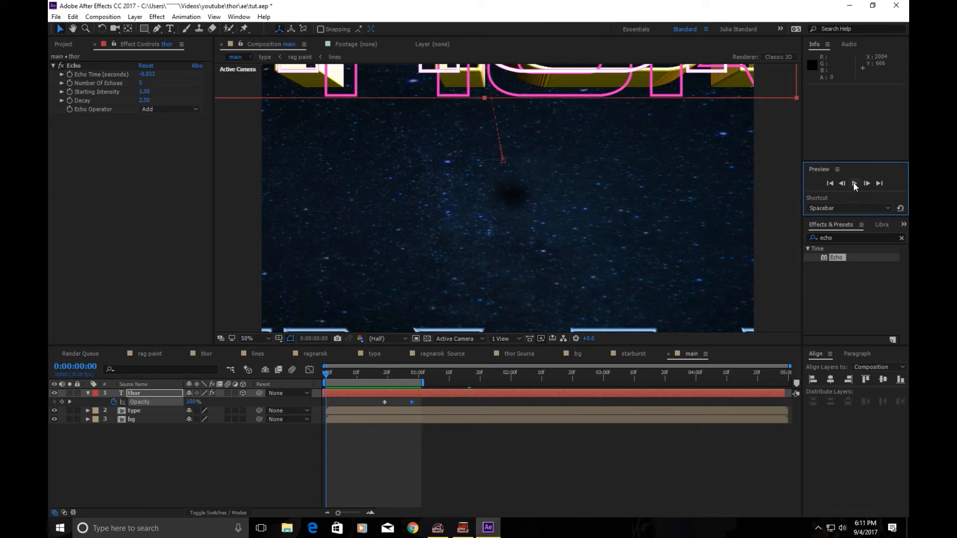
- Raise the thor text's Echo Decay to about 4.2 and preview the animation
left_click_drag(367, 375, 354, 413)
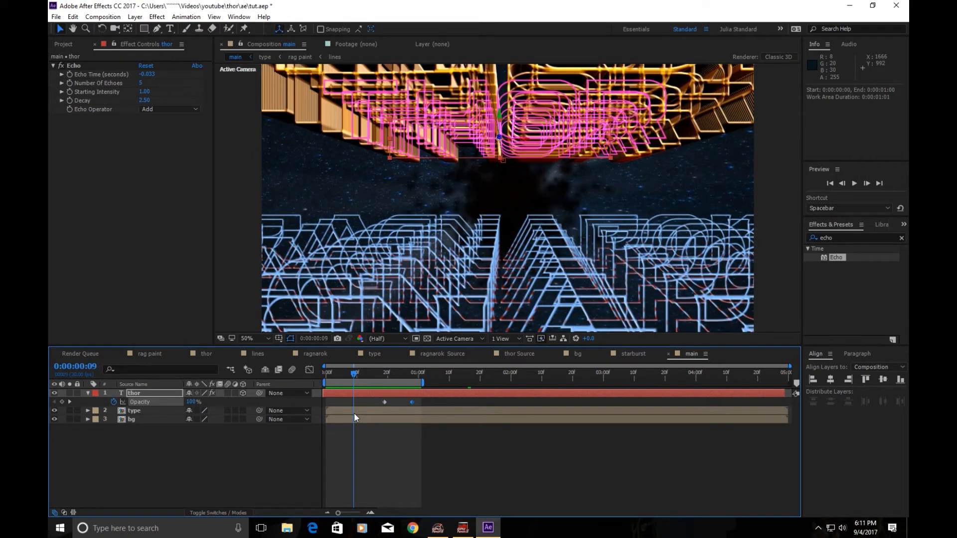
left_click_drag(144, 100, 214, 108)
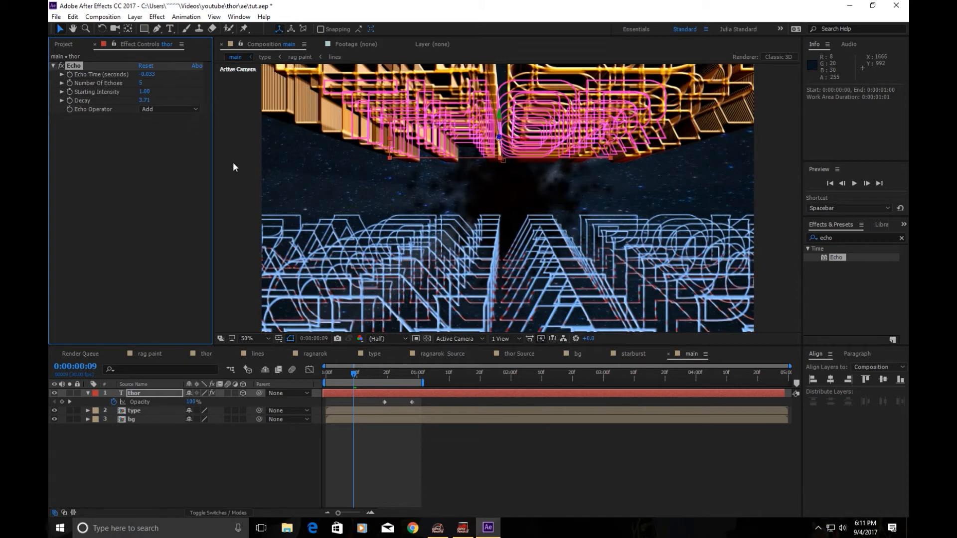
left_click_drag(154, 103, 190, 109)
left_click(328, 375)
left_click(853, 183)
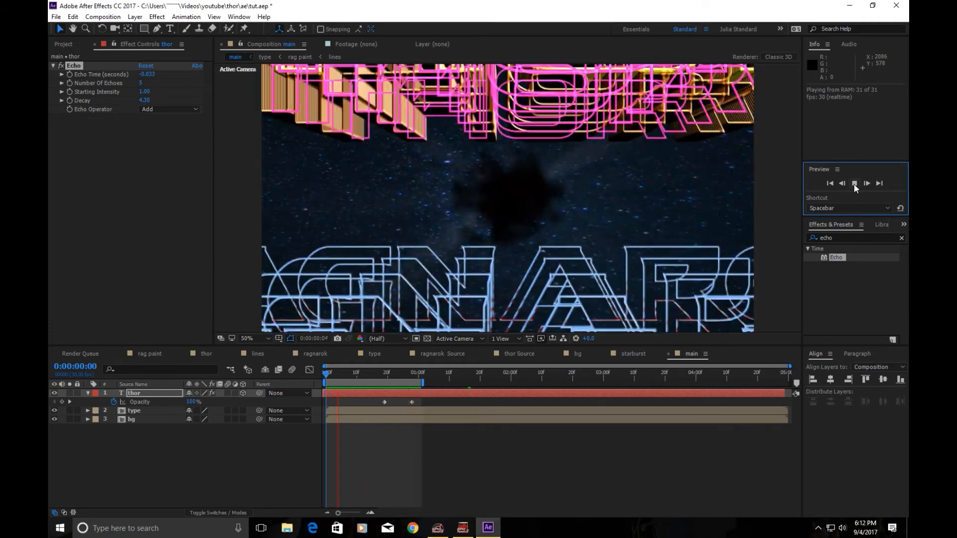
left_click(854, 184)
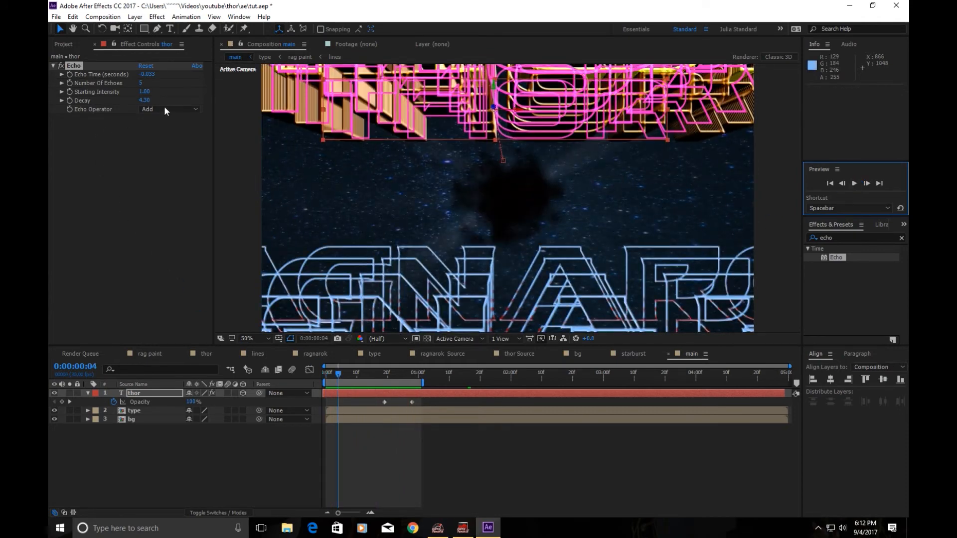
- Show the blending modes and set the thor text layer's mode to Luminescent Premul
left_click(384, 373)
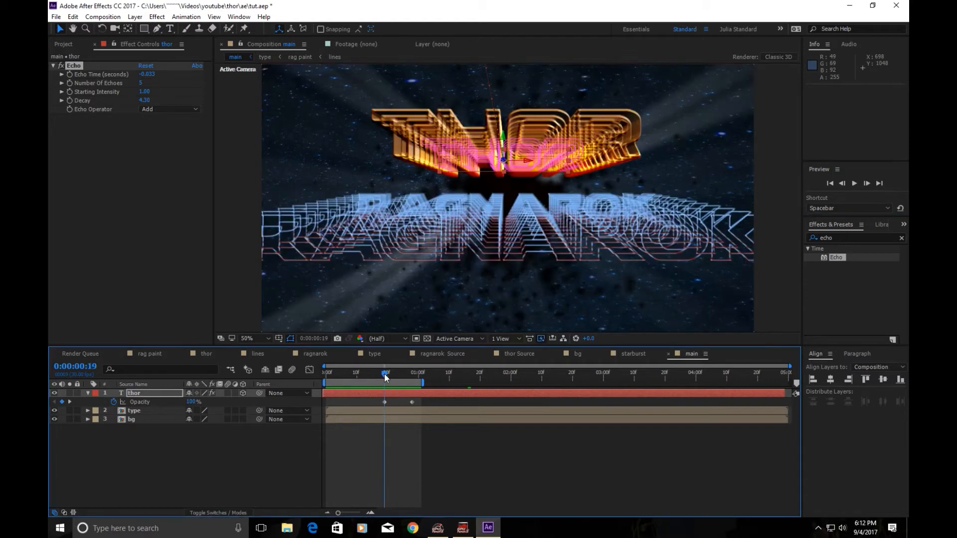
left_click(140, 393)
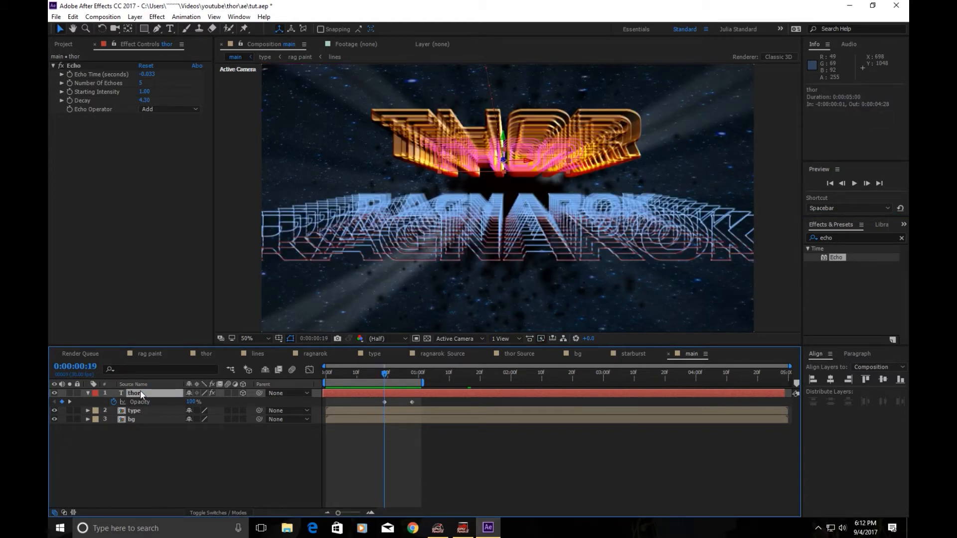
left_click(202, 511)
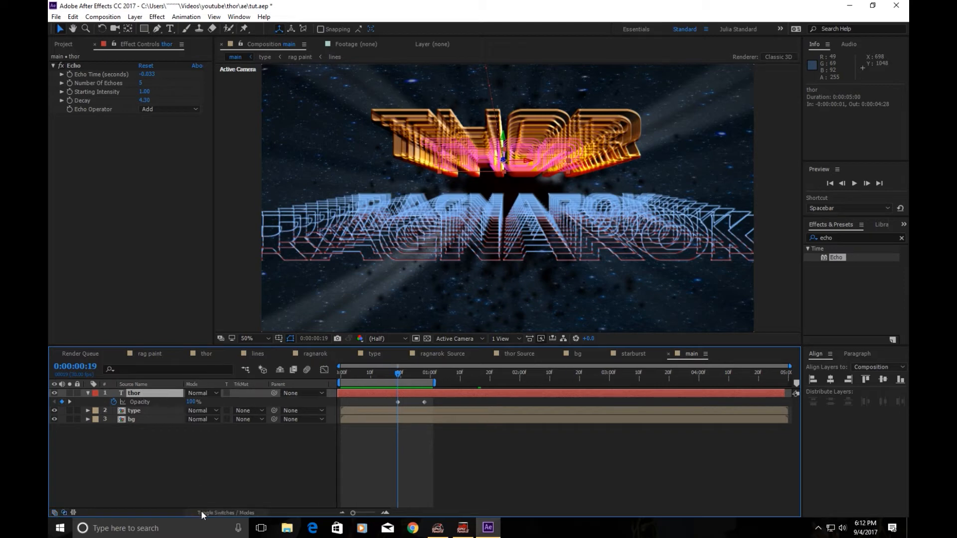
left_click(209, 393)
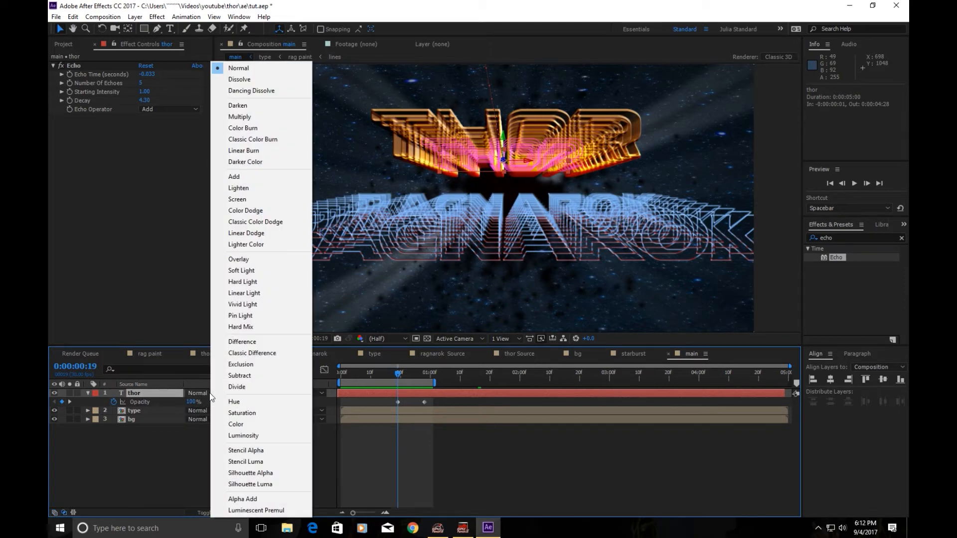
left_click(249, 512)
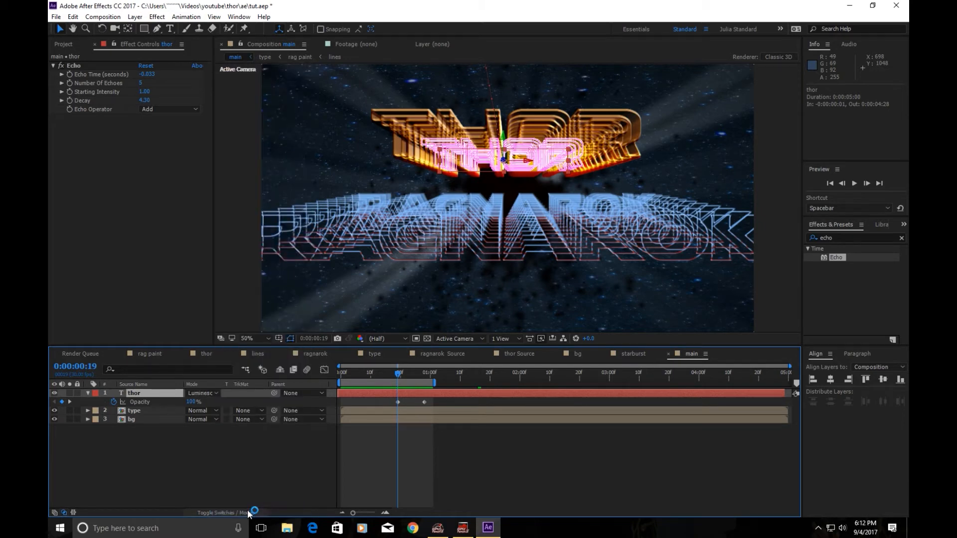
- Extend the work area to 0:00:01:02, shift the thor text's Opacity keyframes to 0:00:00:24 and about 0:00:01:00, and preview
left_click_drag(339, 374, 387, 382)
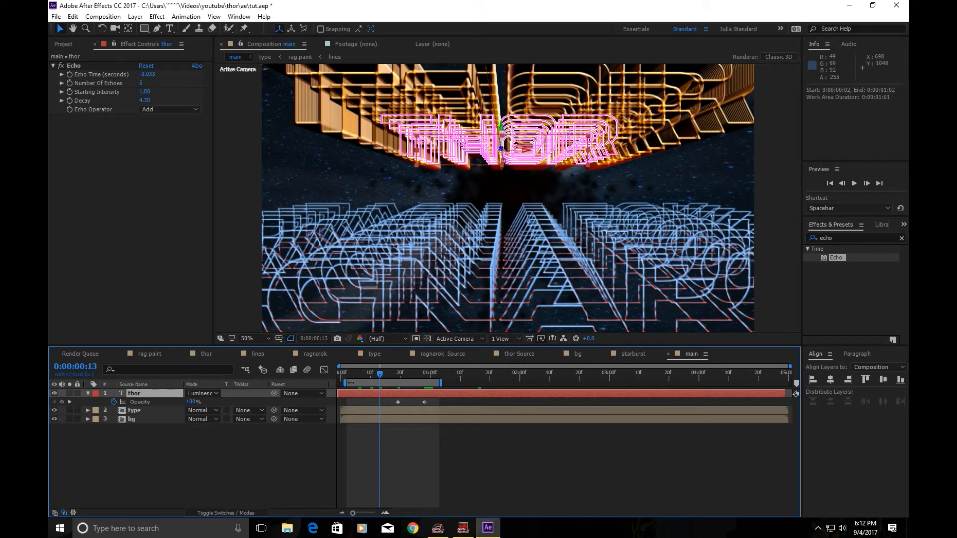
left_click_drag(344, 382, 320, 385)
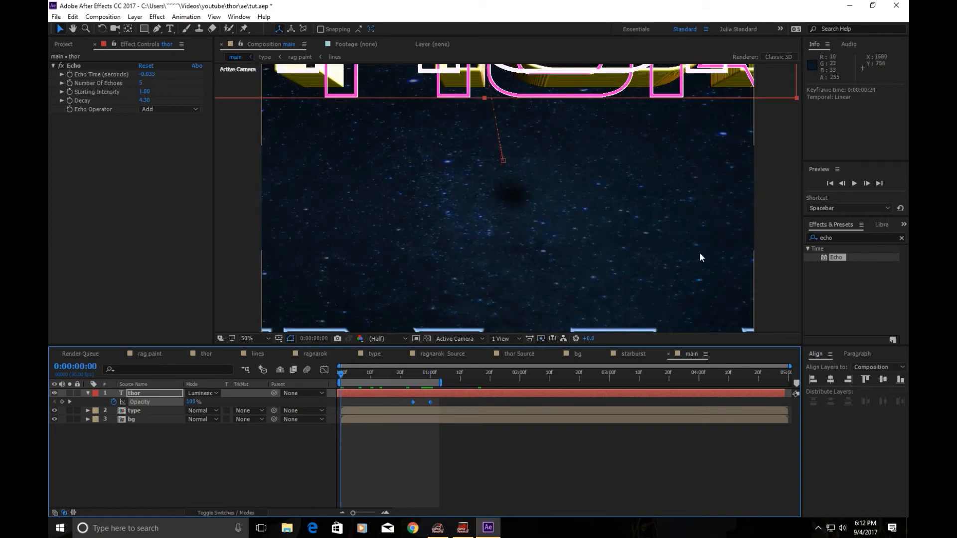
left_click(854, 184)
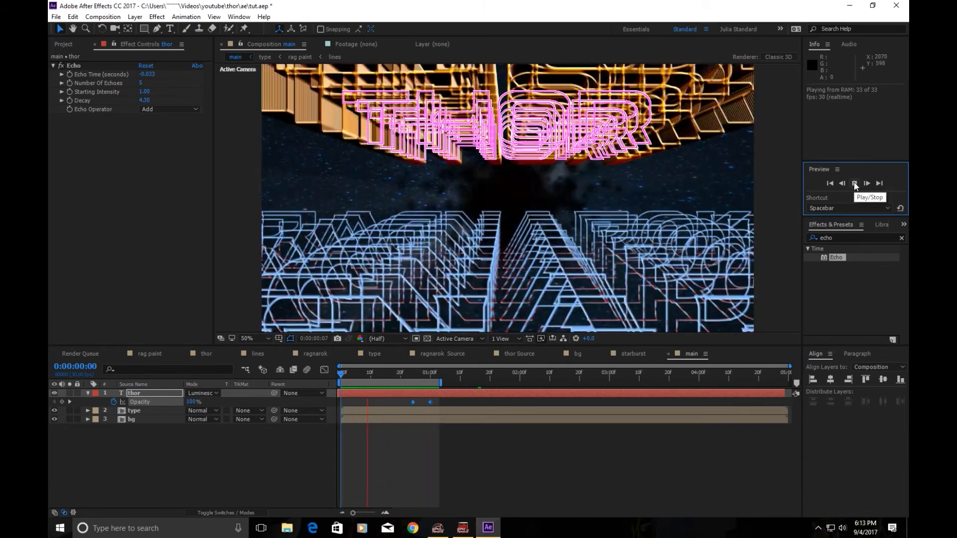
left_click(855, 183)
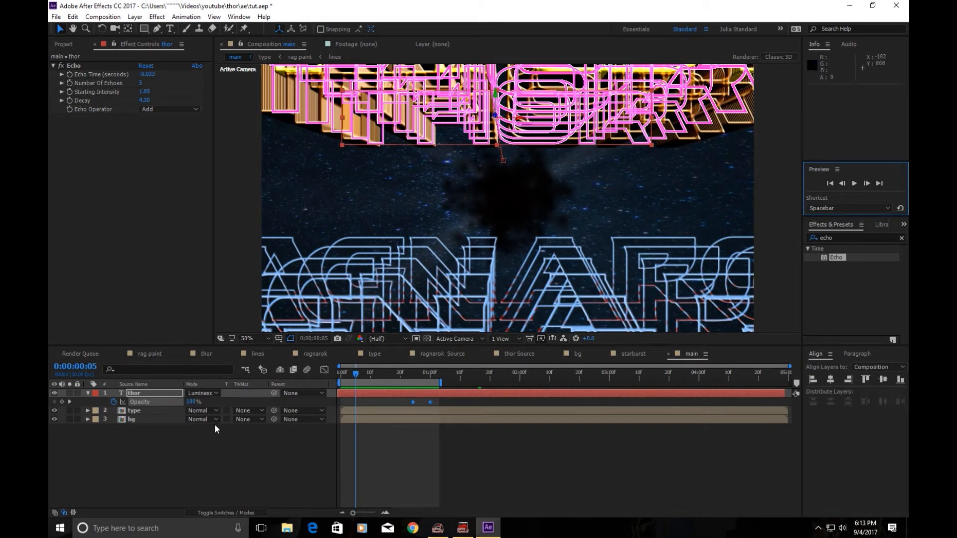
- Try the Maximum, Minimum, Screen and both Composite echo operators on the thor text, then set its Echo Operator to Blend
left_click(176, 106)
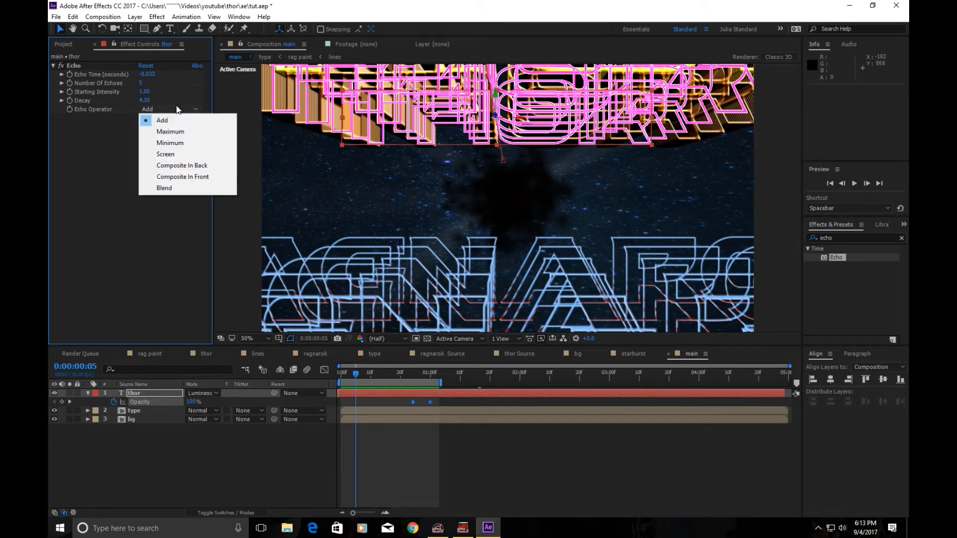
left_click(182, 133)
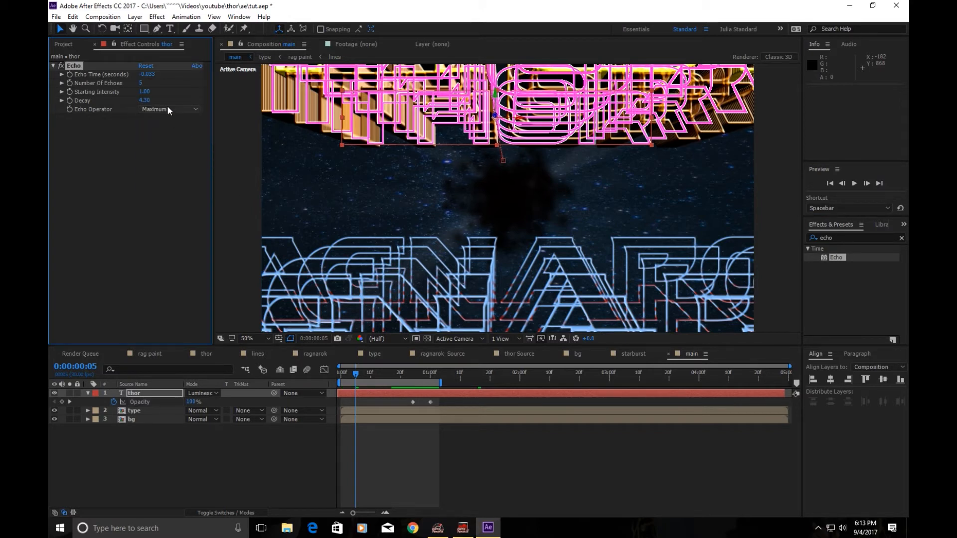
left_click(167, 105)
left_click(170, 143)
left_click(172, 109)
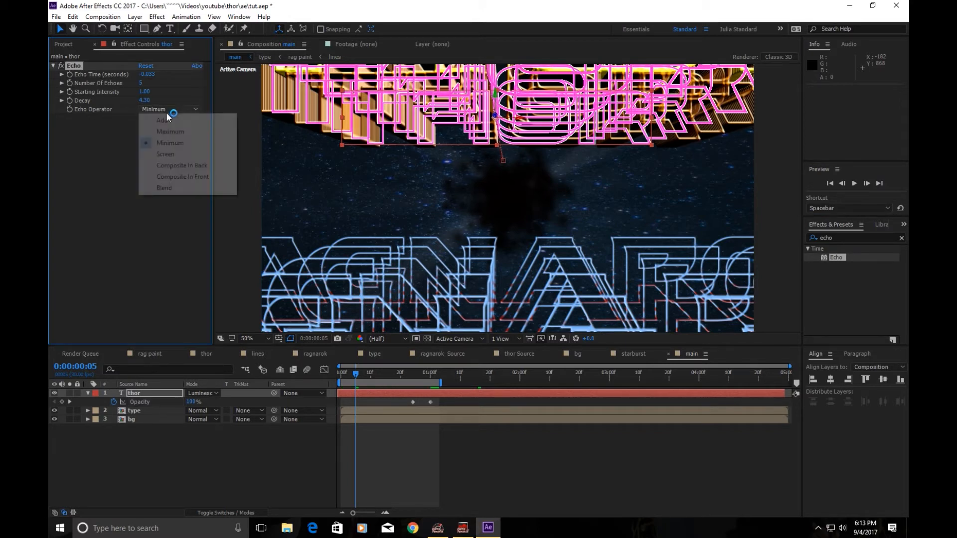
left_click(170, 154)
left_click(178, 110)
left_click(182, 165)
left_click(192, 111)
left_click(199, 178)
left_click(192, 110)
left_click(186, 188)
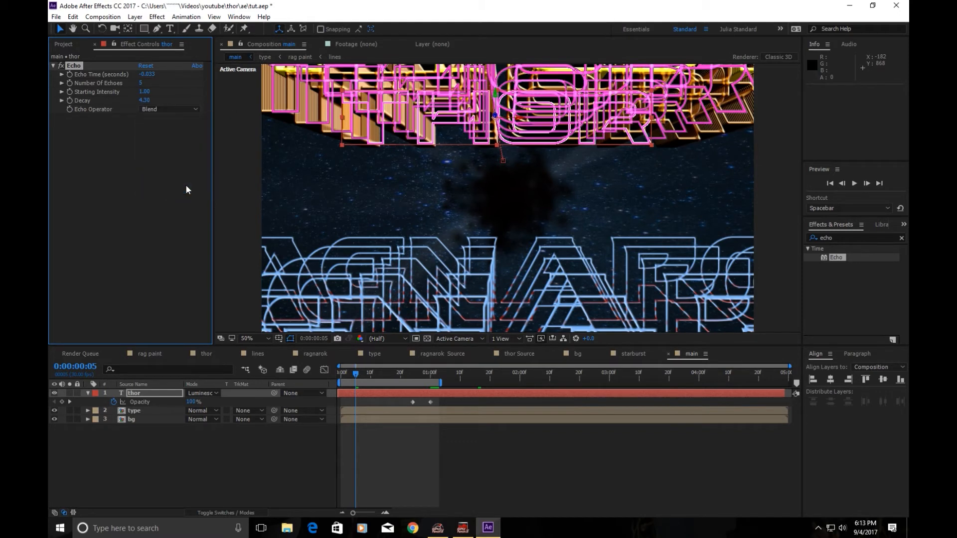
- Preview the thor text's Blend echo from the start of the composition
mouse_move(356, 376)
left_mouse_down()
mouse_move(380, 380)
mouse_move(339, 383)
left_mouse_up()
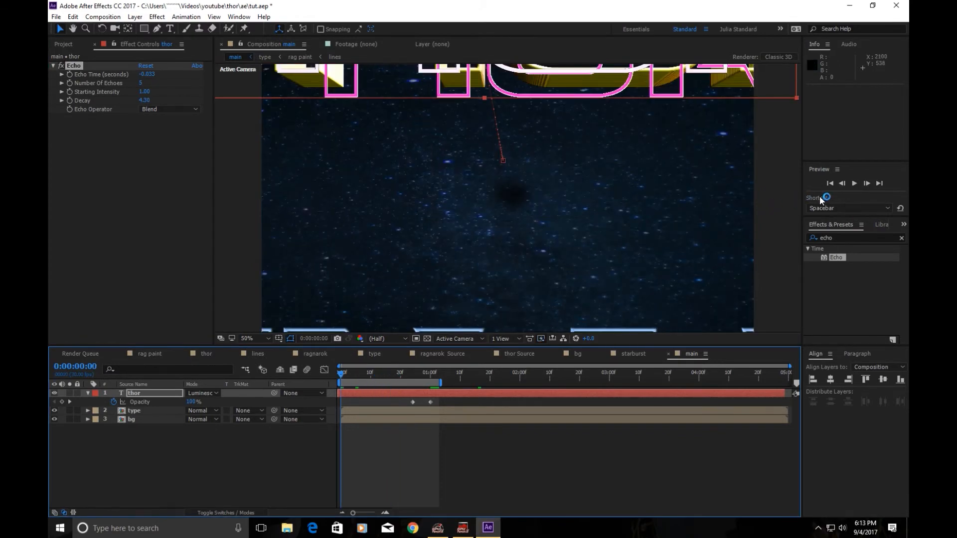
left_click(854, 183)
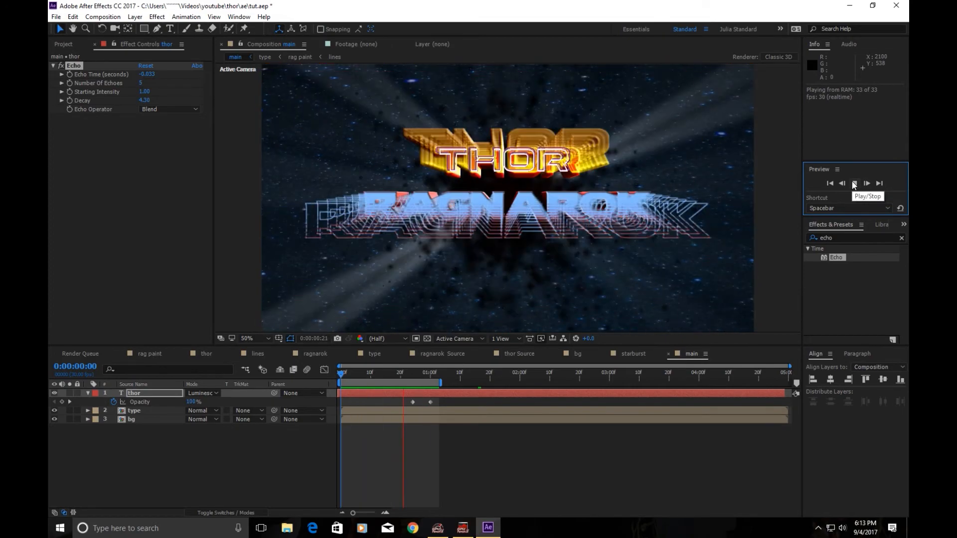
left_click(854, 183)
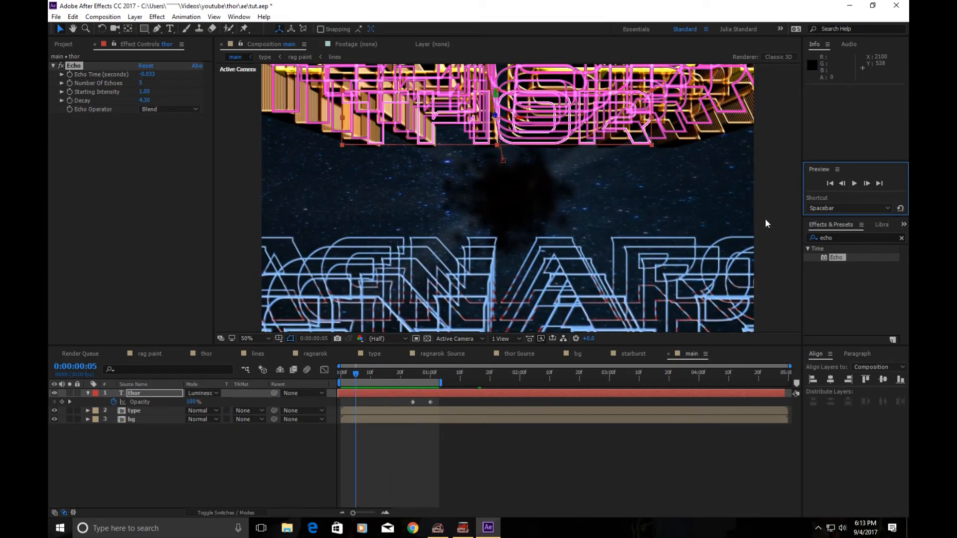
- Move the current time to 0:00:01:05 and set the work area from 0:00:00:00 to 0:00:01:19
left_click(446, 376)
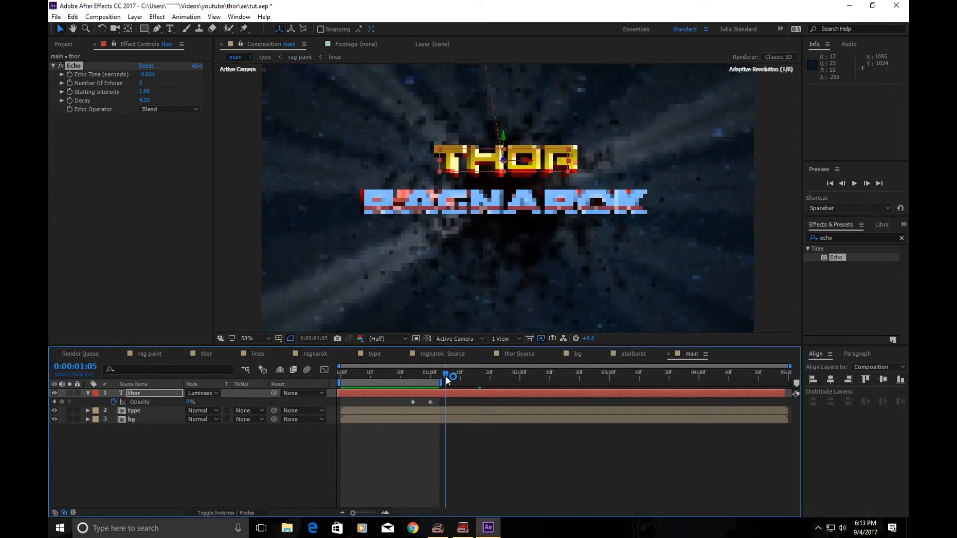
left_click_drag(440, 383, 490, 393)
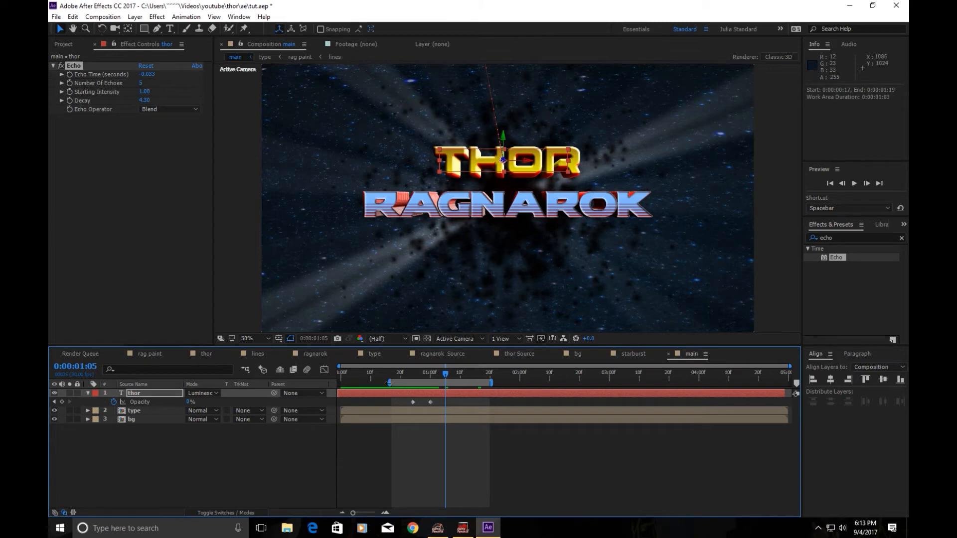
left_click_drag(389, 383, 323, 384)
- Try adding a pink outline text layer reading "ragnarok" in the Modi Thorson font, then undo it
key("ctrl+t")
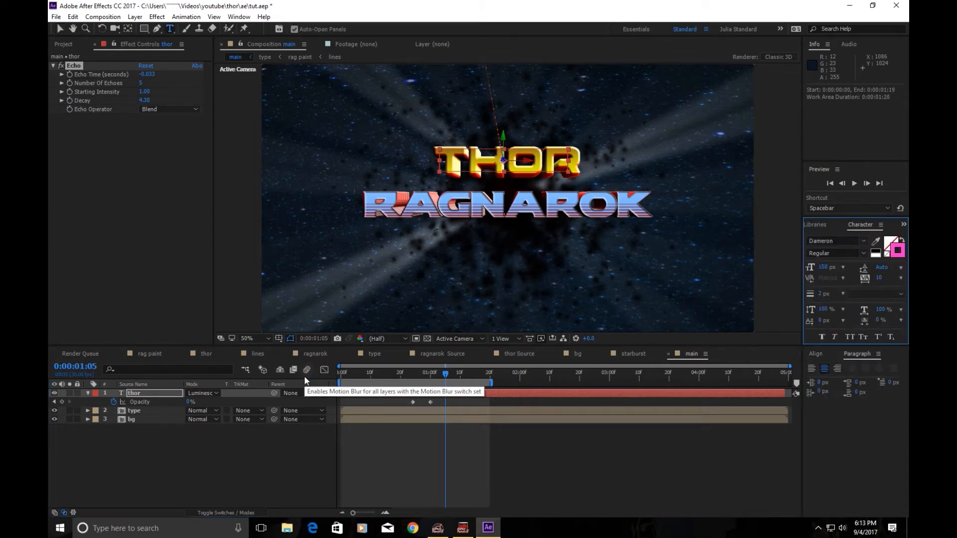
left_click(322, 212)
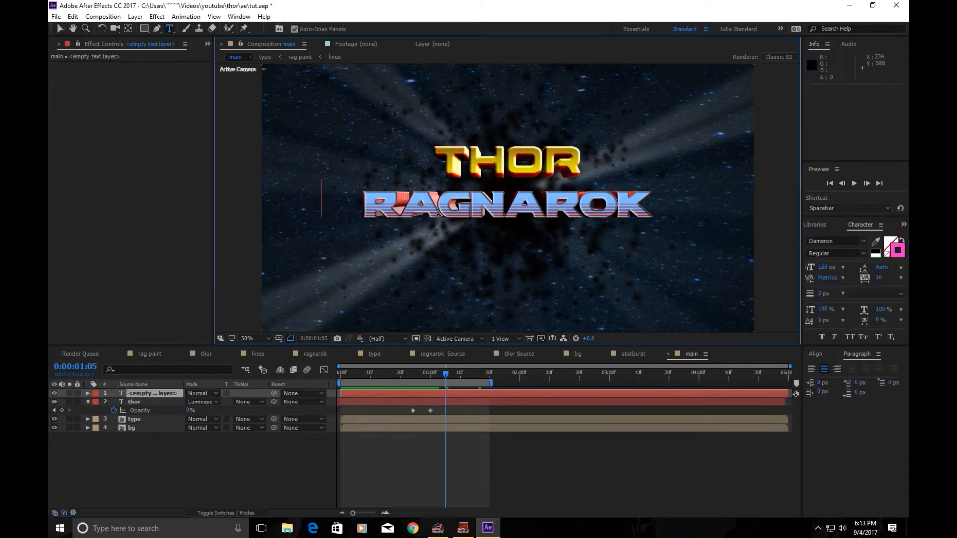
left_click(837, 239)
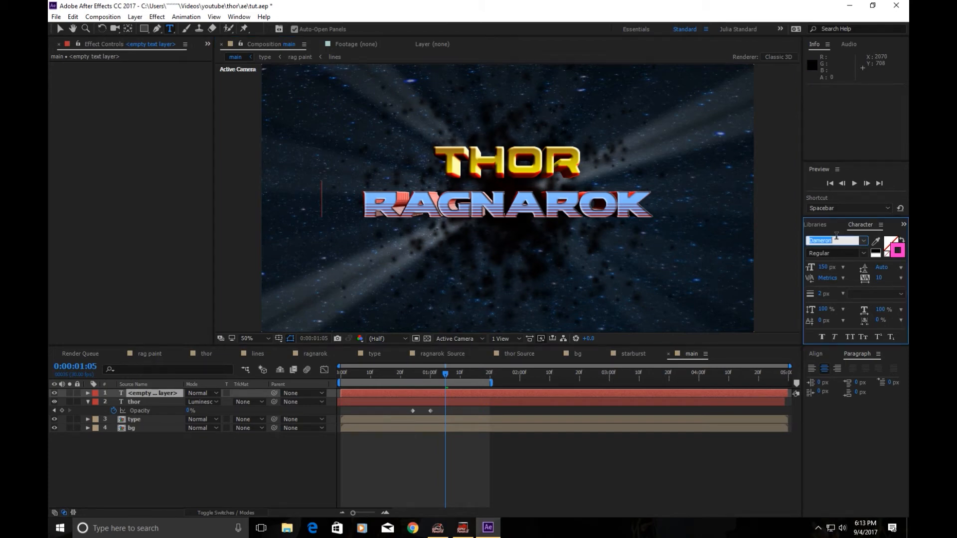
type("Modi Thorson")
key("Return")
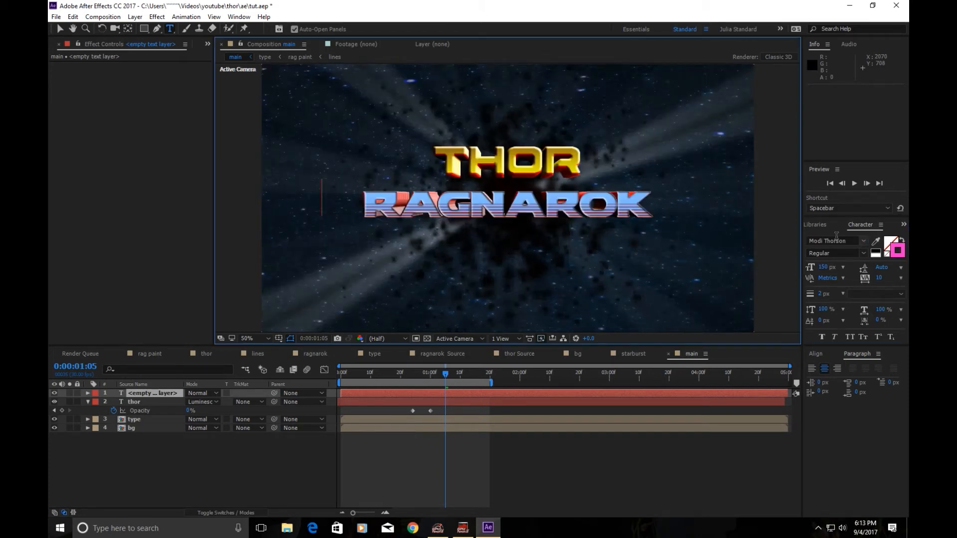
type("rag")
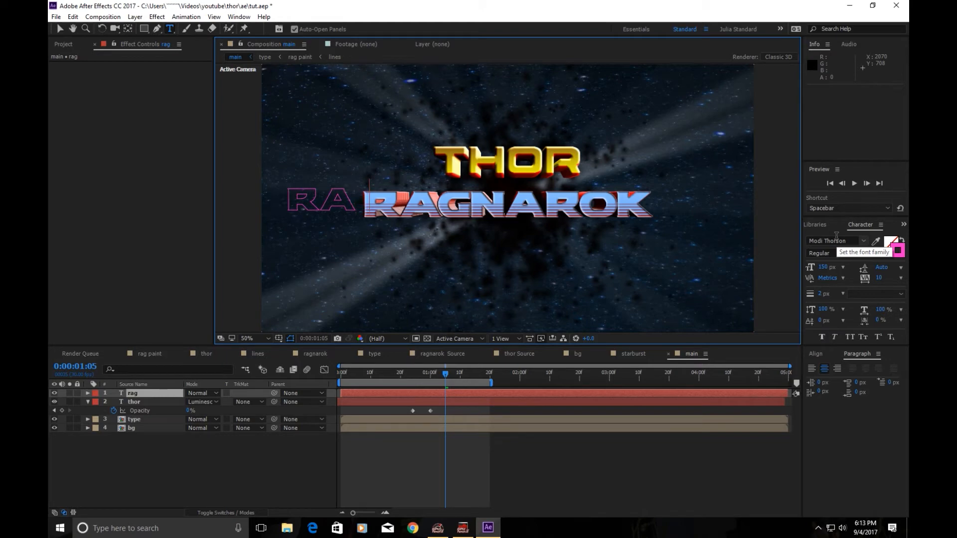
type("nako")
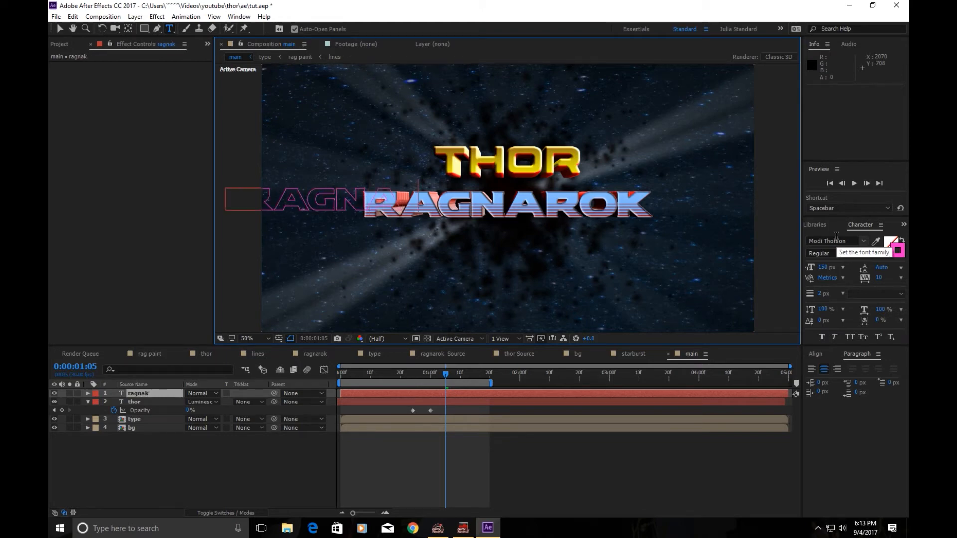
key("BackSpace")
key("BackSpace")
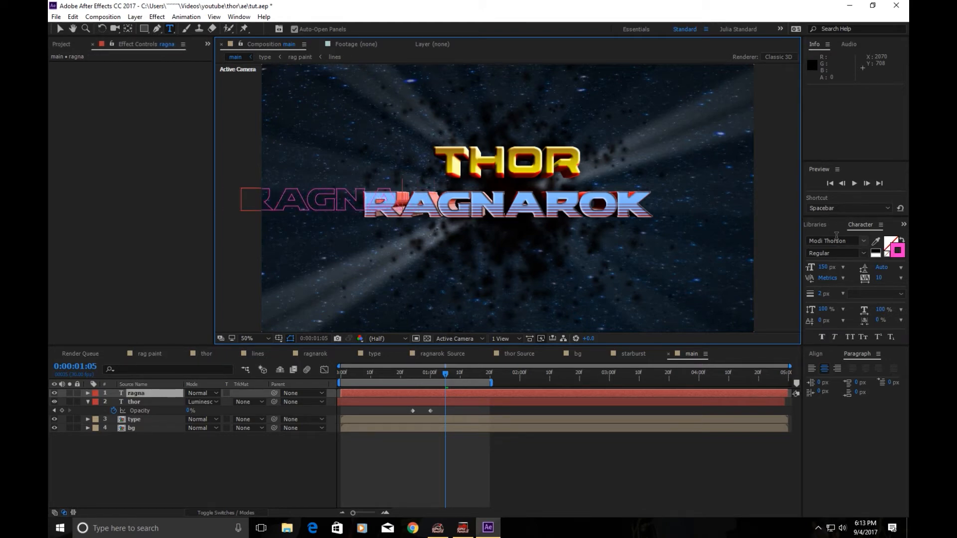
type("rok")
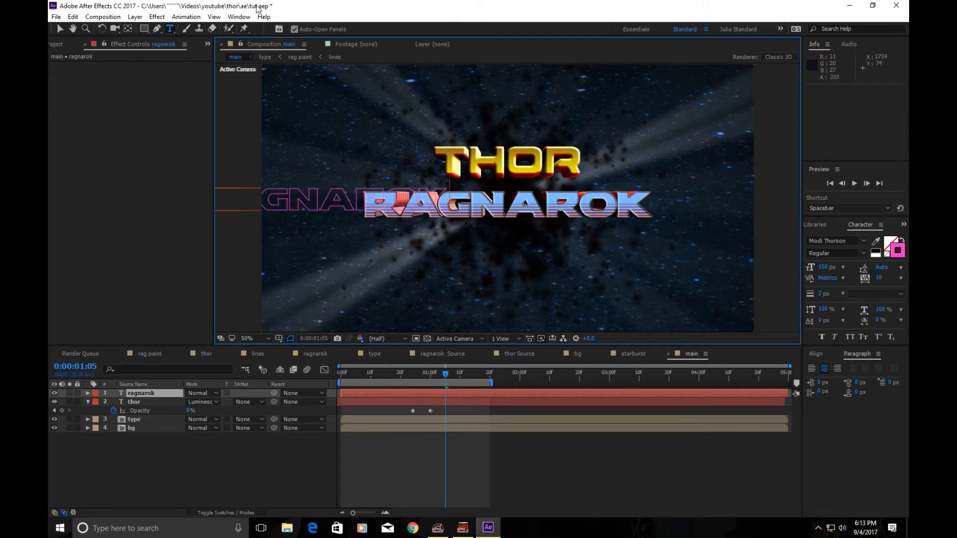
key("ctrl+z")
key("v")
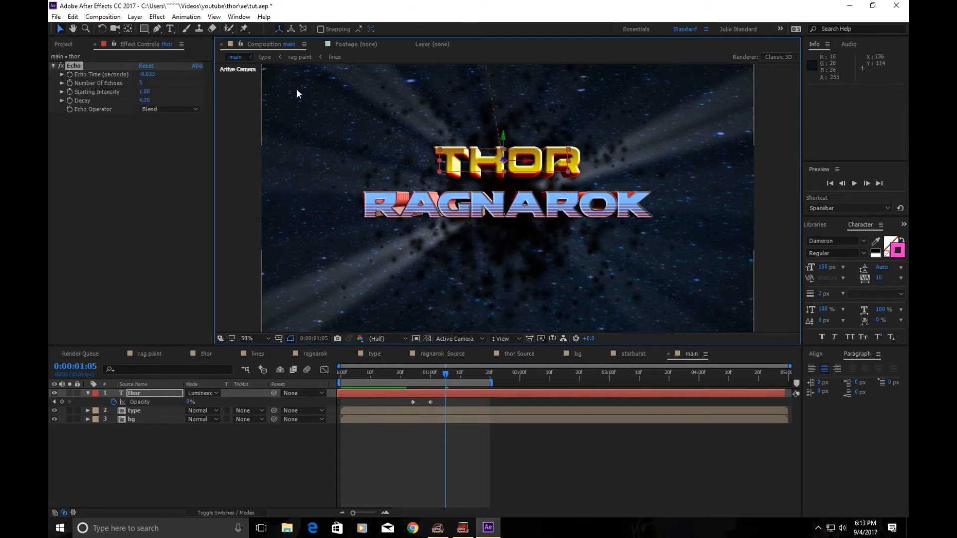
key("ctrl+z")
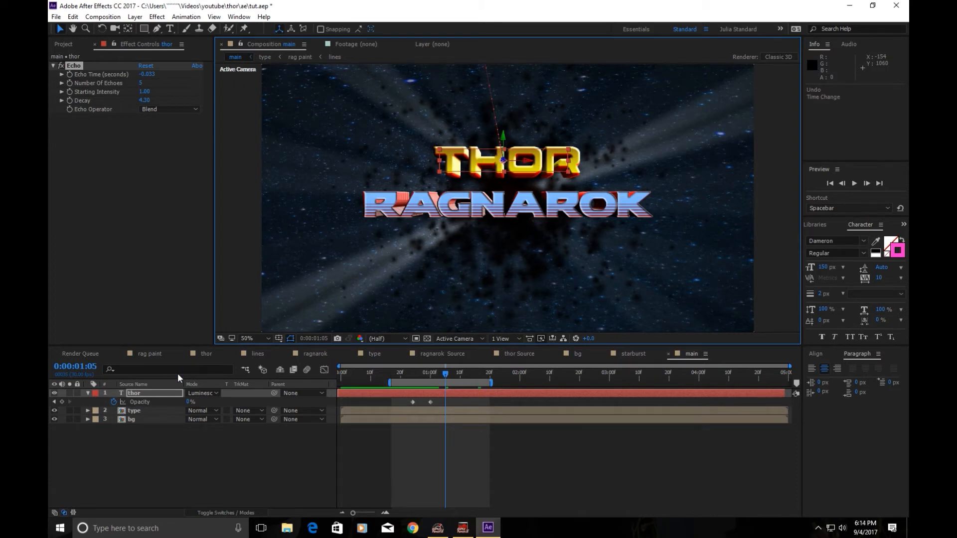
- Add a pink outline text layer reading "ragnarok" and set its font to Modi Thorson
key("ctrl+t")
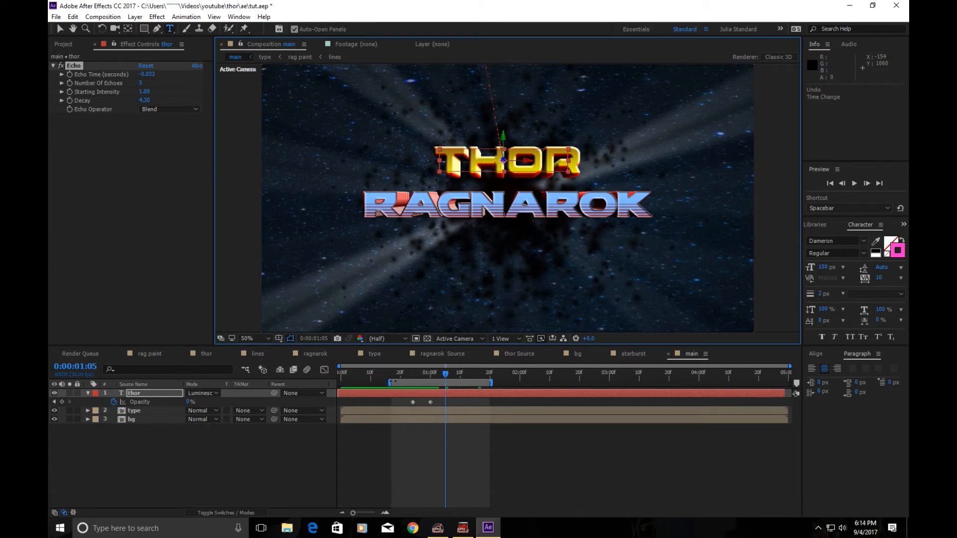
left_click(419, 201)
type("ragnarok")
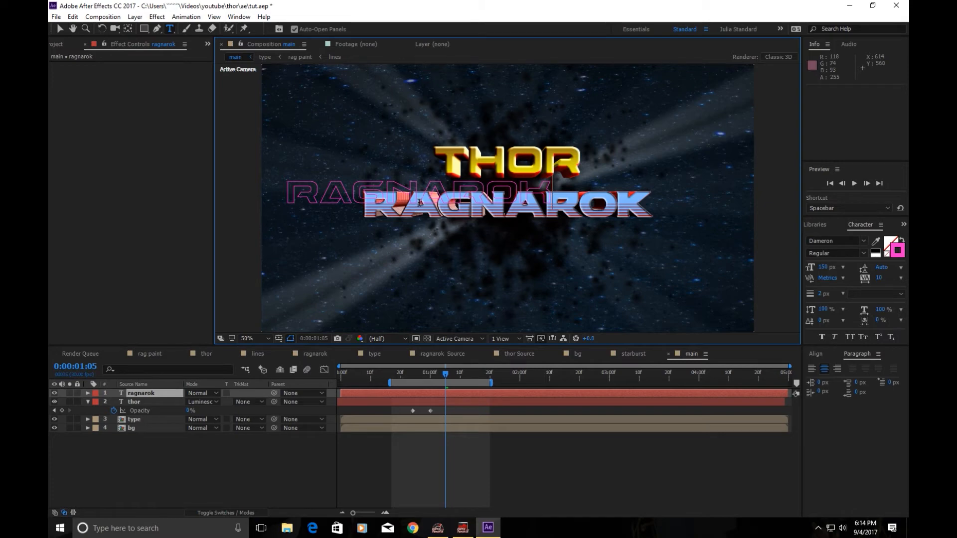
key("ctrl+a")
left_click(845, 240)
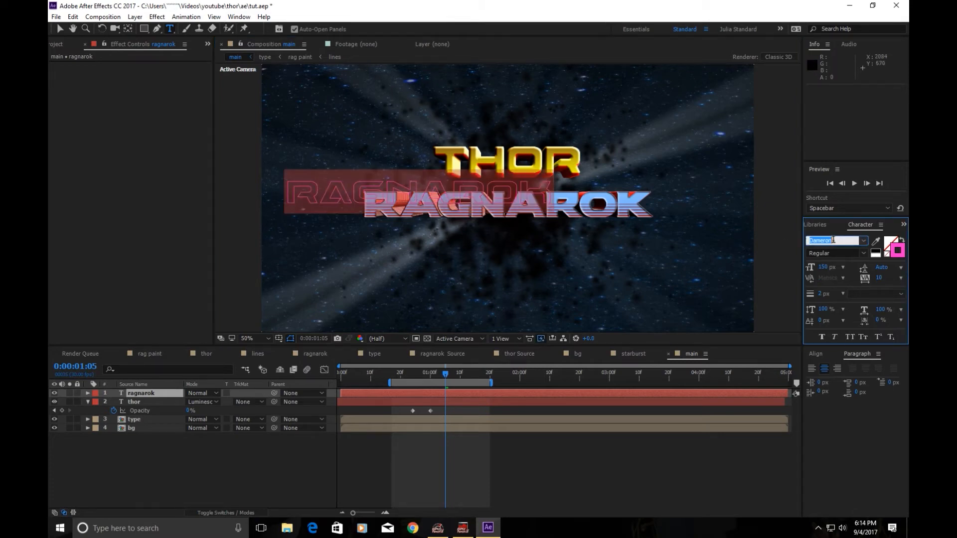
type("modi")
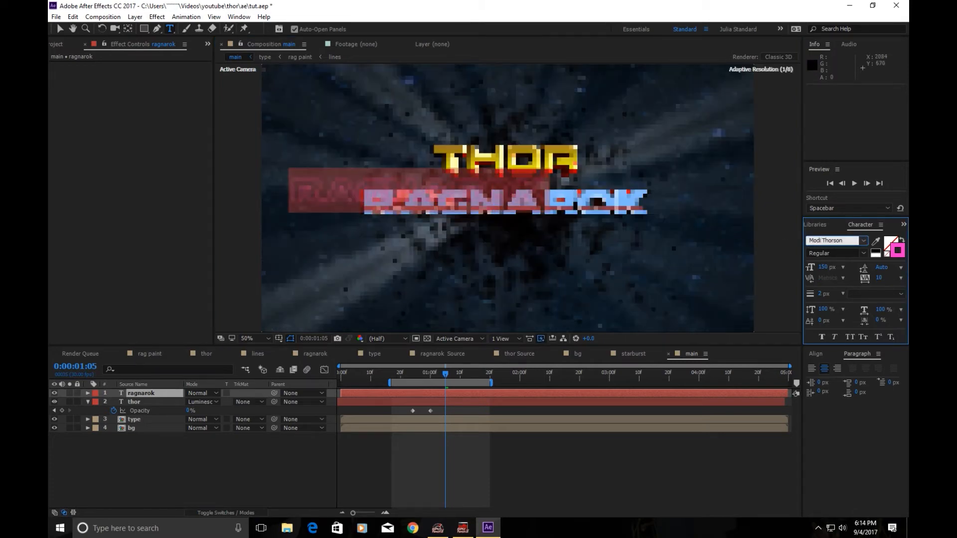
left_click(546, 197)
key("v")
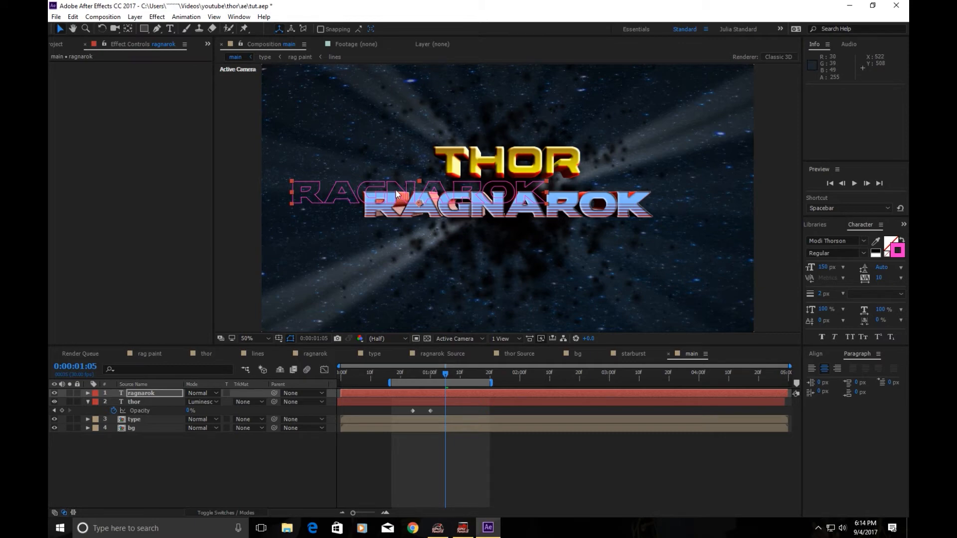
- Center the ragnarok outline text's anchor point and move the text onto the blue RAGNAROK title, at about 944, 586
left_click(128, 28)
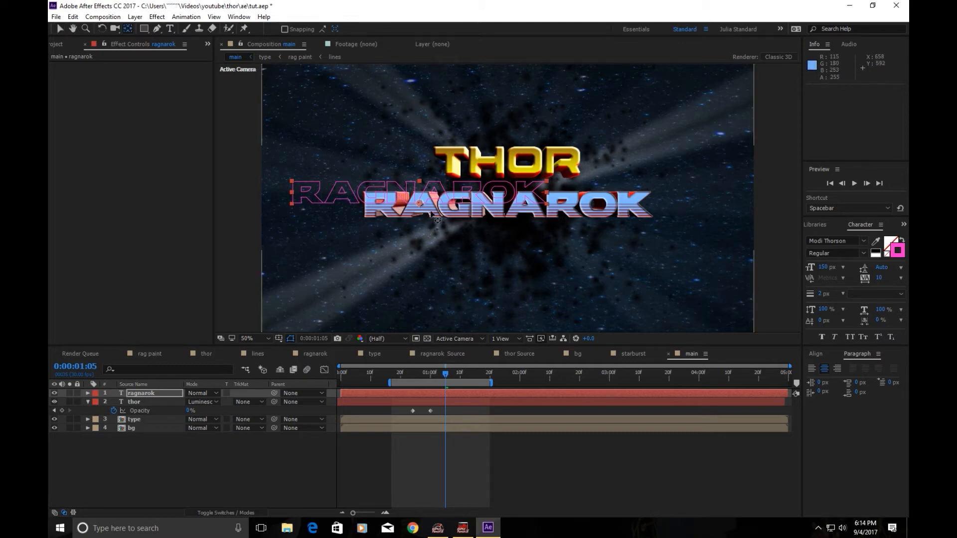
left_click_drag(425, 208, 507, 213)
key("v")
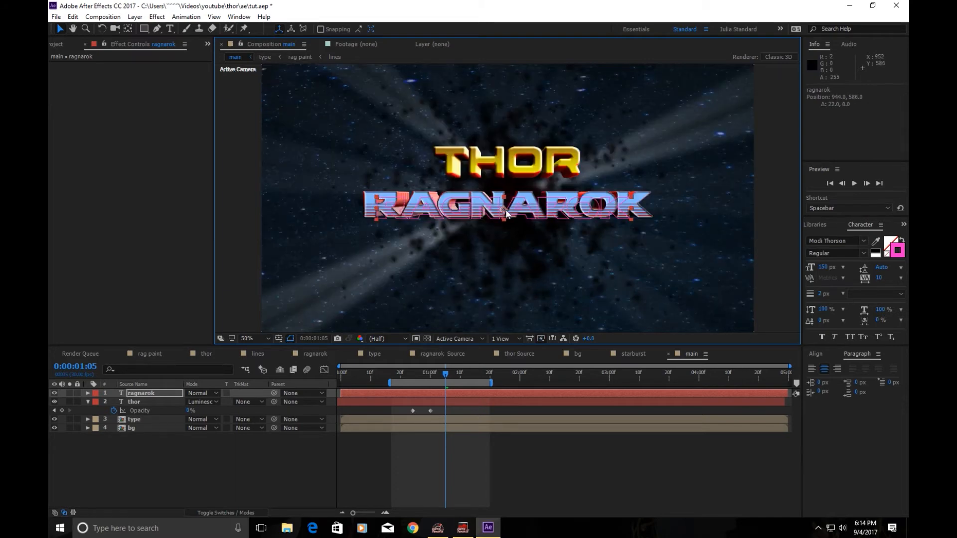
- Nudge the ragnarok outline text up and to the right, to position 954, 570
key("Up")
key("Up")
key("Up")
key("Up")
key("Up")
key("Up")
key("Up")
key("Up")
key("Right")
key("Right")
key("Right")
key("Right")
key("Right")
key("Right")
key("Right")
key("Right")
key("Right")
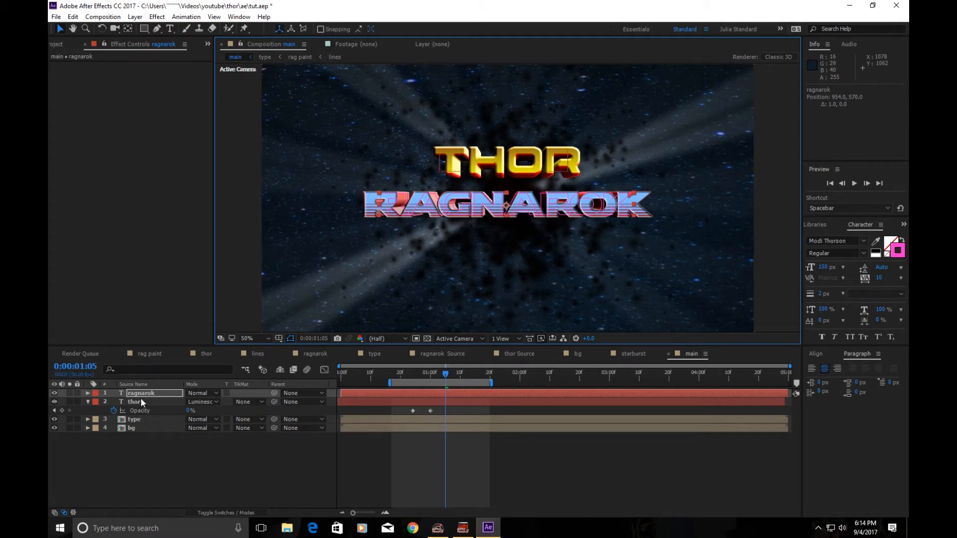
- Scale the ragnarok outline text to 113% to match the size of the blue RAGNAROK title
key("s")
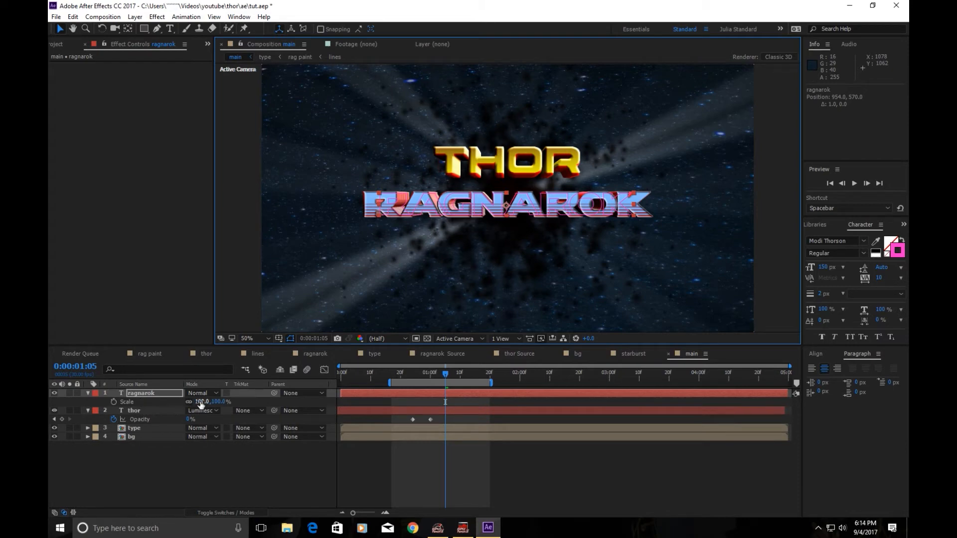
left_click_drag(202, 402, 211, 405)
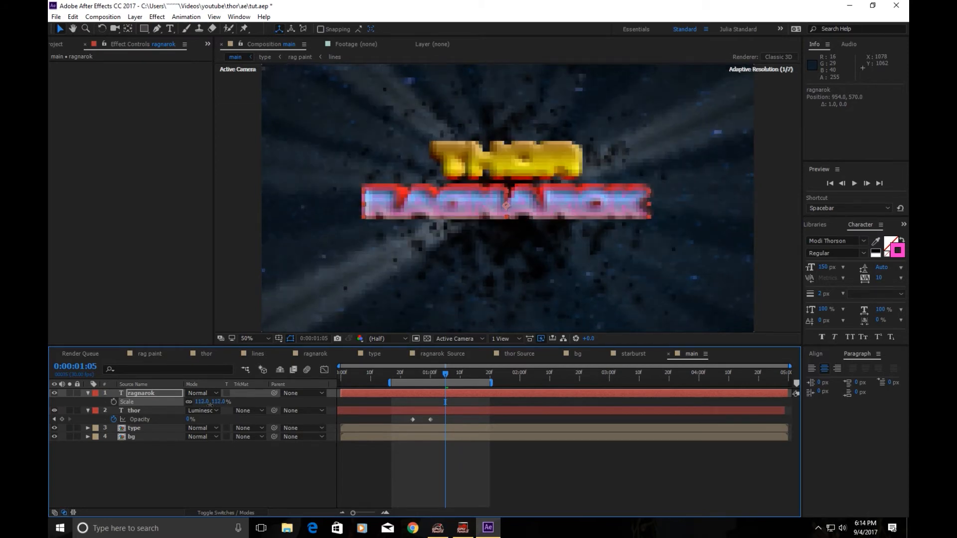
left_click(202, 402)
key("Up")
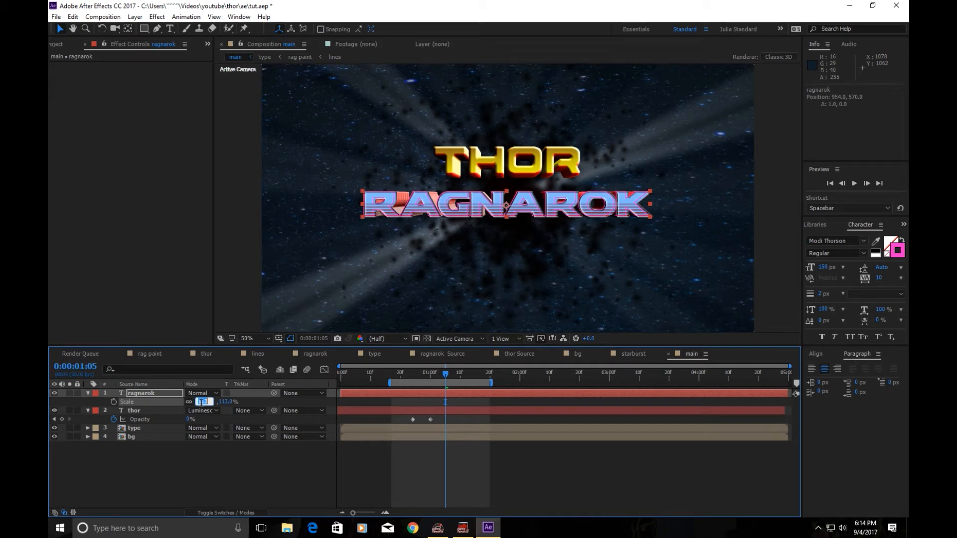
left_click(196, 486)
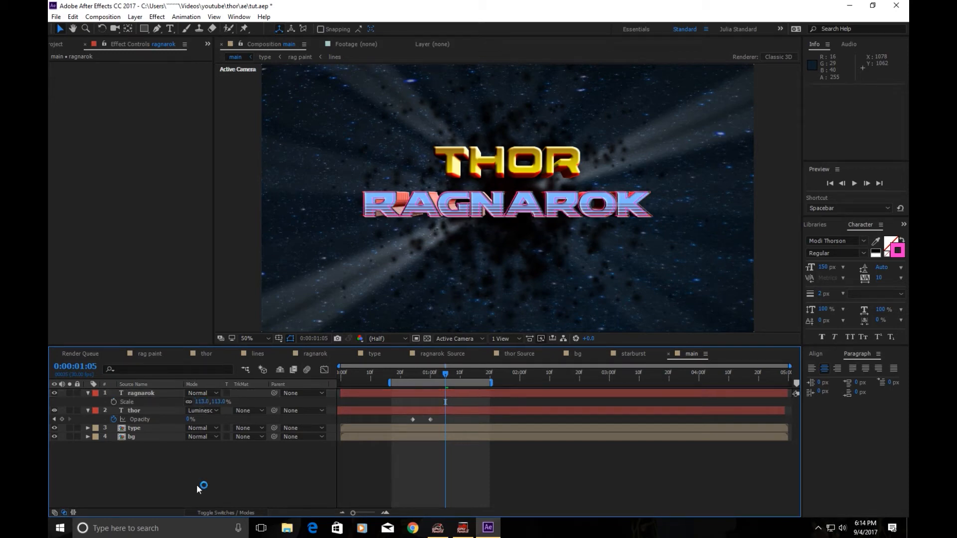
- Fine-tune the ragnarok outline text's alignment with the blue title by nudging it to about position 962, 572
left_click(152, 393)
key("Right")
key("Right")
key("Right")
key("Right")
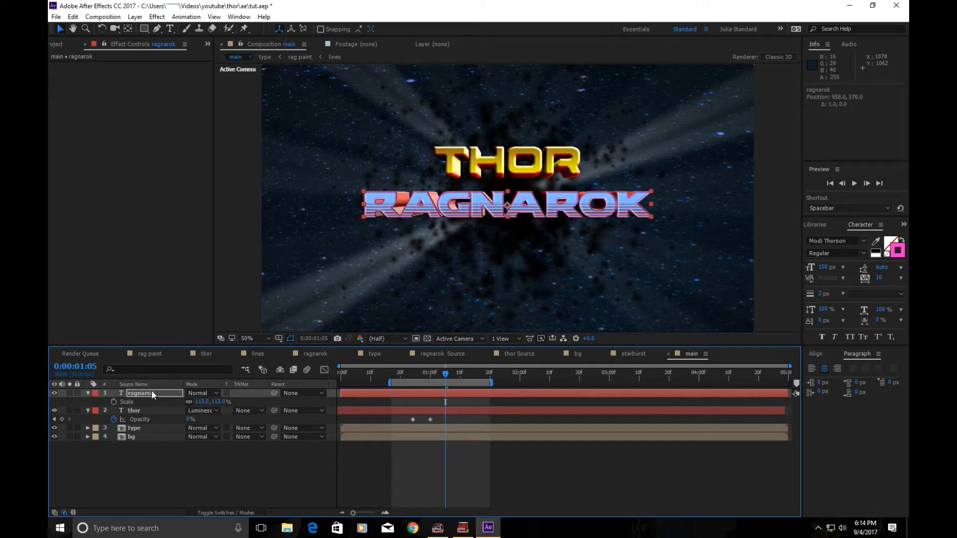
key("Down")
key("Down")
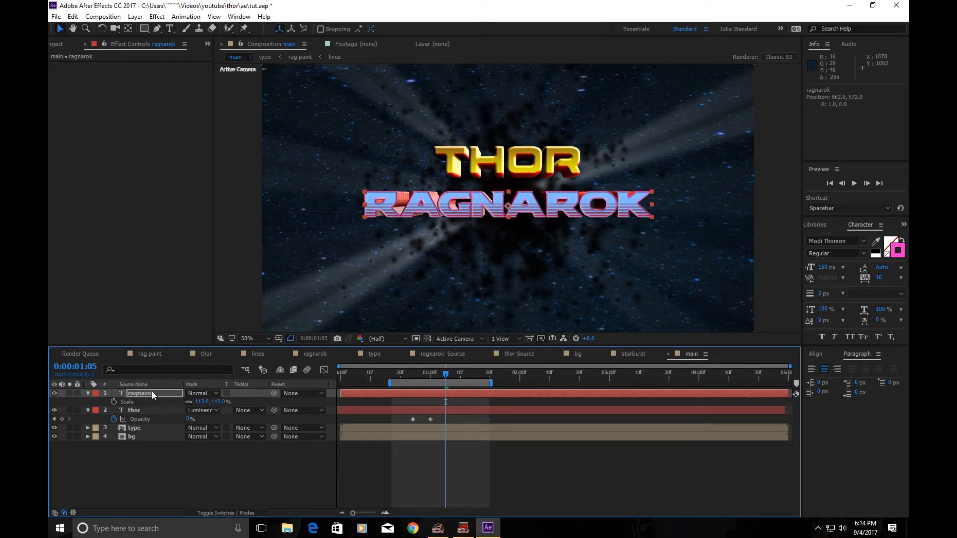
left_click(175, 456)
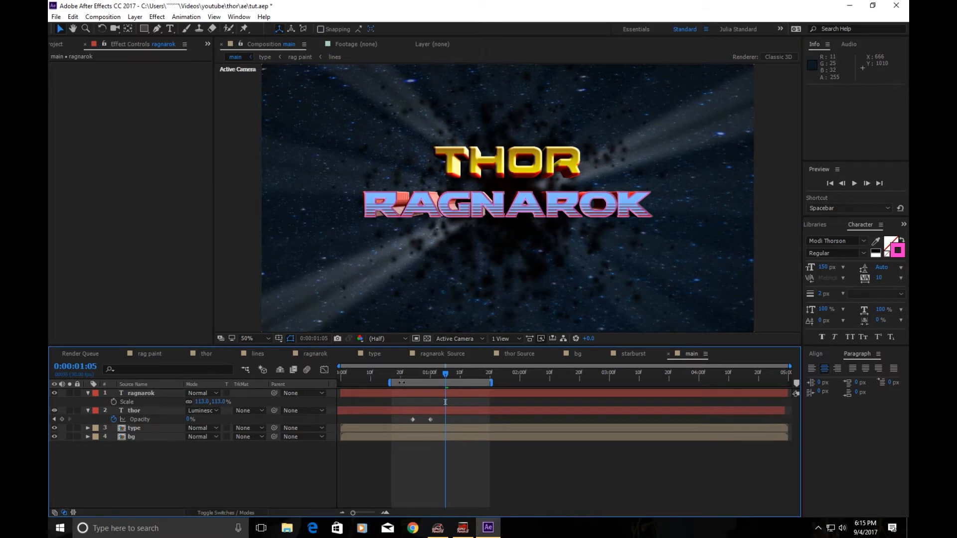
- Shift the work area to run from 0:00:00:00 to 0:00:01:02
left_click_drag(463, 382, 413, 382)
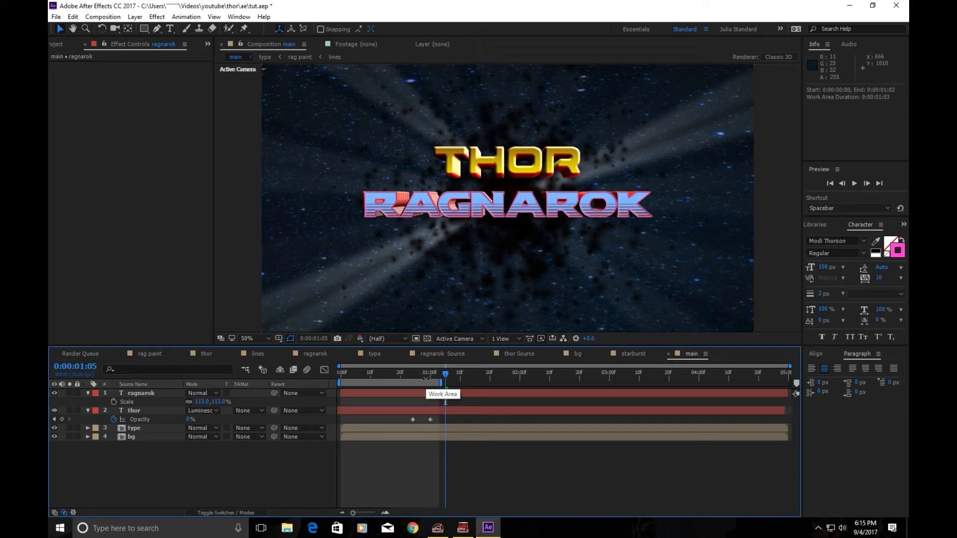
- Set a Position keyframe on the ragnarok outline at 0:00:00:19, lined up with the thor outline's second Position keyframe
left_click(165, 412)
key("p")
left_click(164, 393)
key("p")
left_click(398, 376)
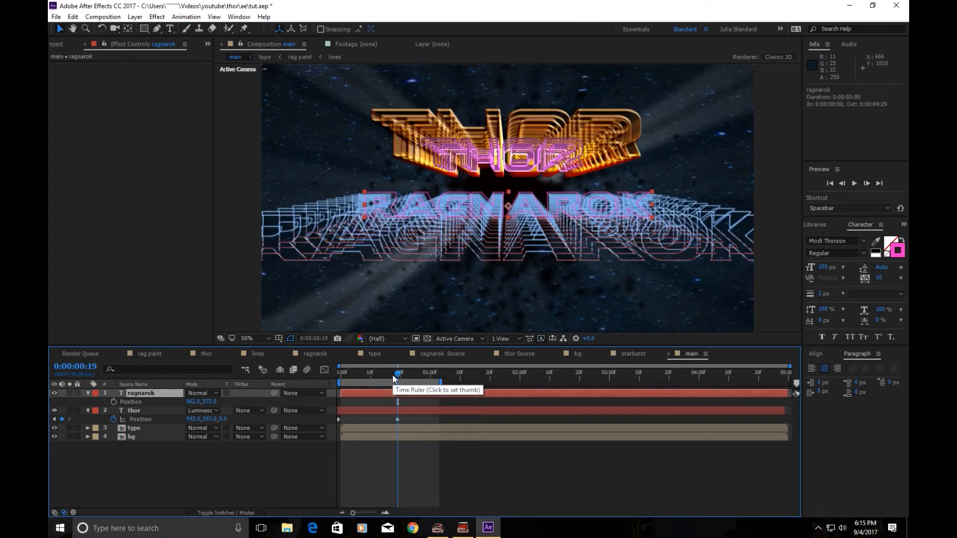
left_click(114, 402)
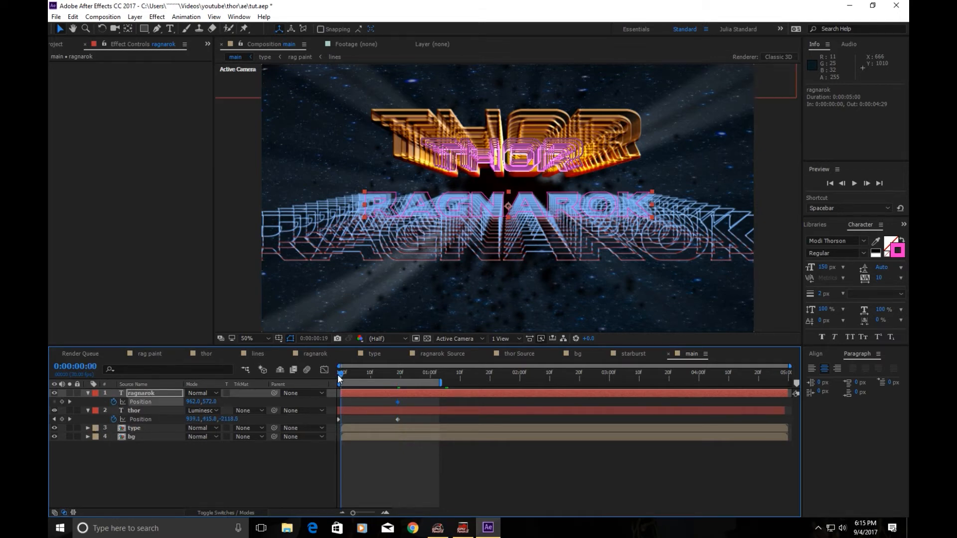
- Make the ragnarok outline a 3D layer and set its Z position to -2230 at 0:00:00:00
left_click(338, 377)
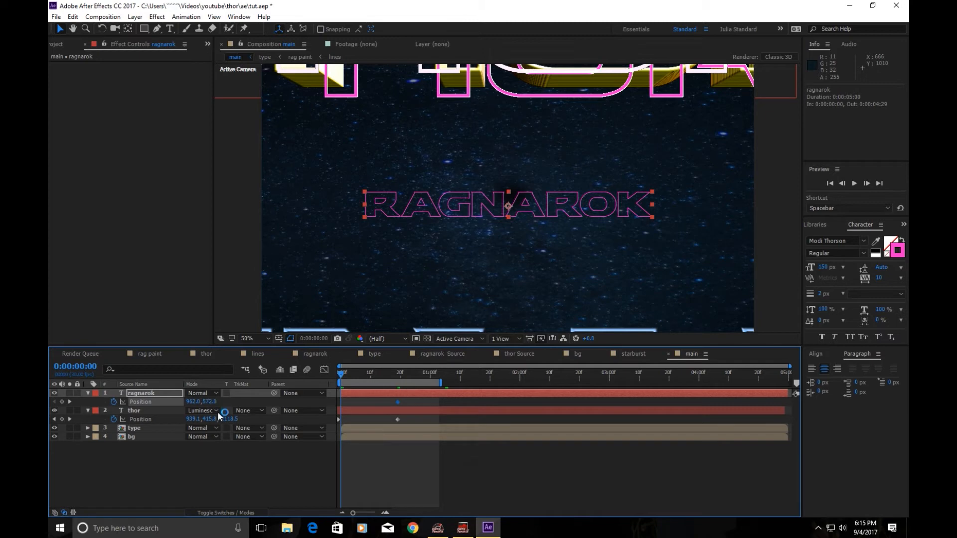
left_click(234, 512)
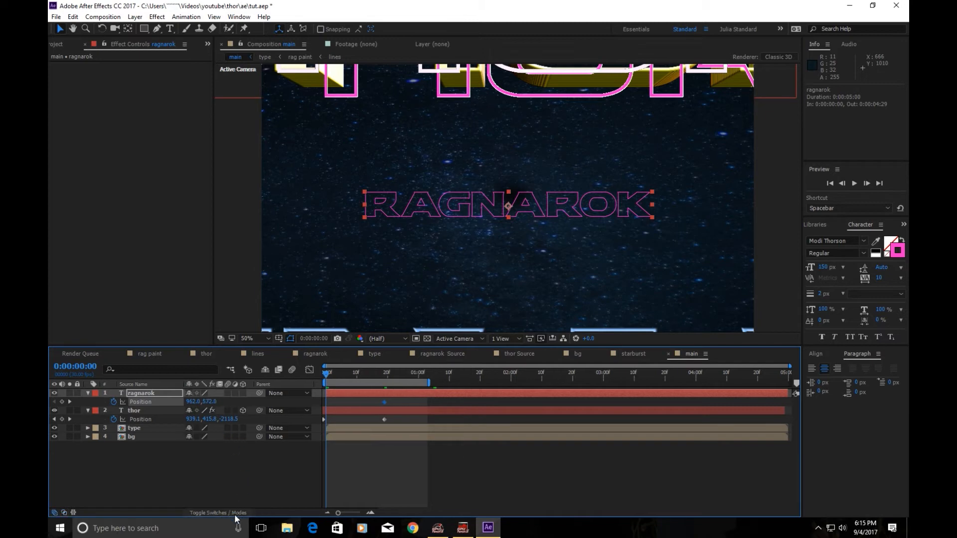
left_click(243, 393)
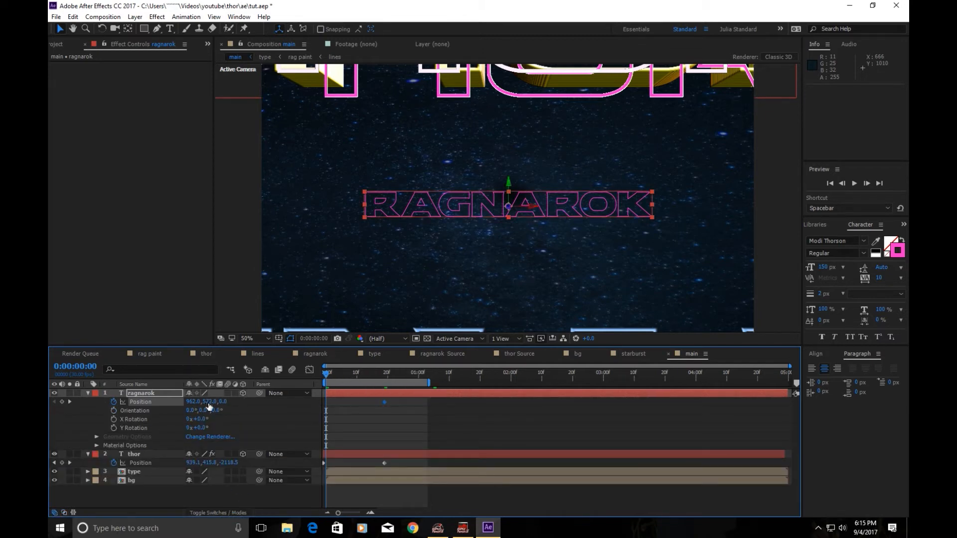
left_click(221, 402)
key("Return")
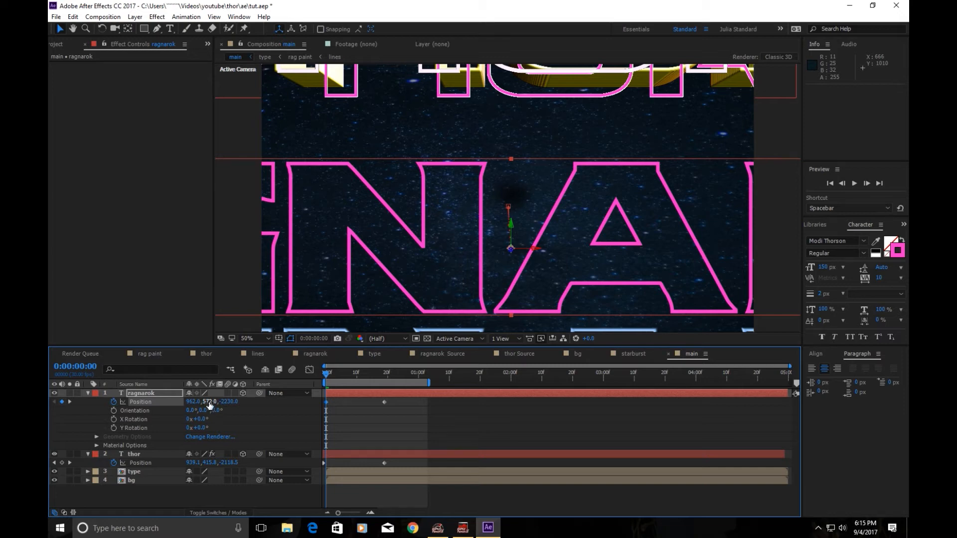
- Lower the ragnarok outline's starting position to Y 680 at 0:00:00:00 so it lines up with the blue title
left_click_drag(209, 405, 213, 402)
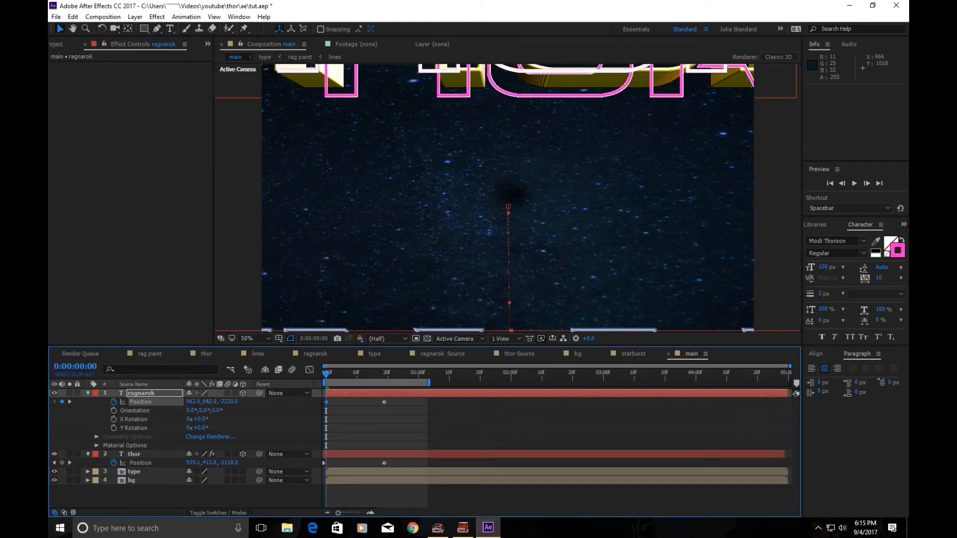
left_click_drag(208, 402, 208, 407)
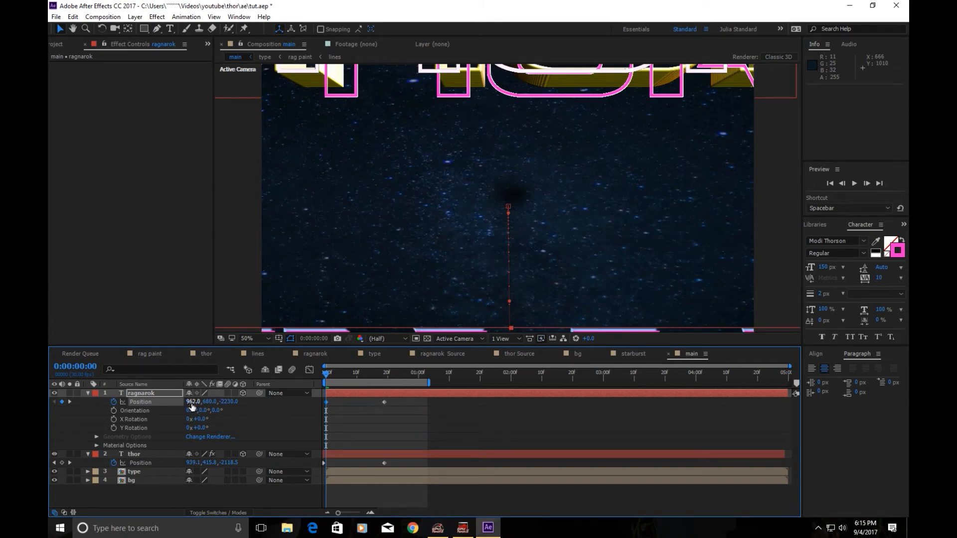
left_click_drag(326, 375, 323, 405)
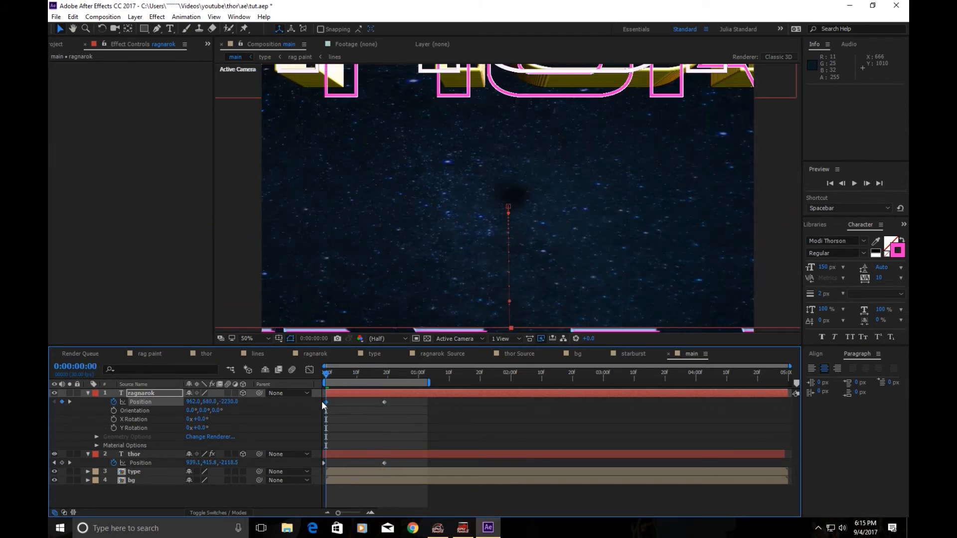
- Copy the Echo effect from the thor outline to the ragnarok outline and preview the animation
left_click(141, 453)
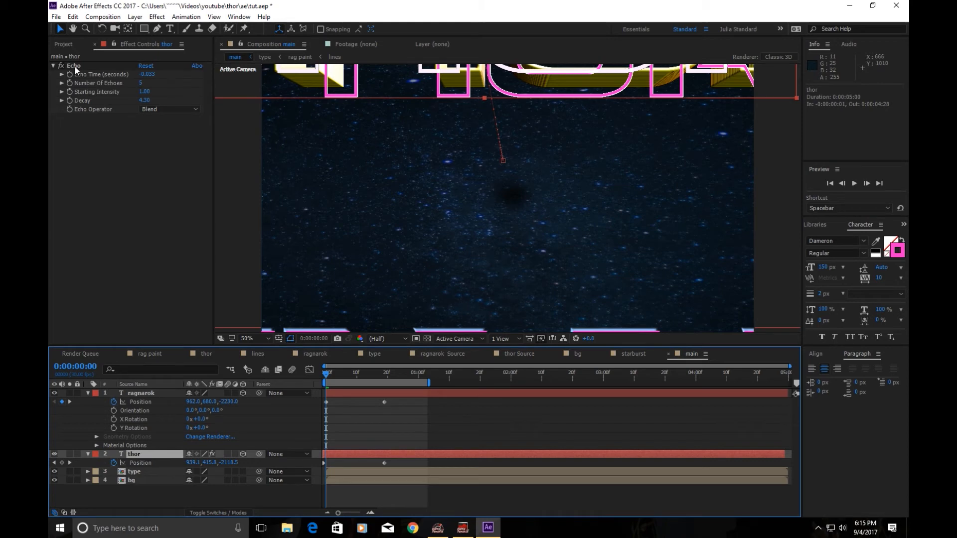
left_click(74, 66)
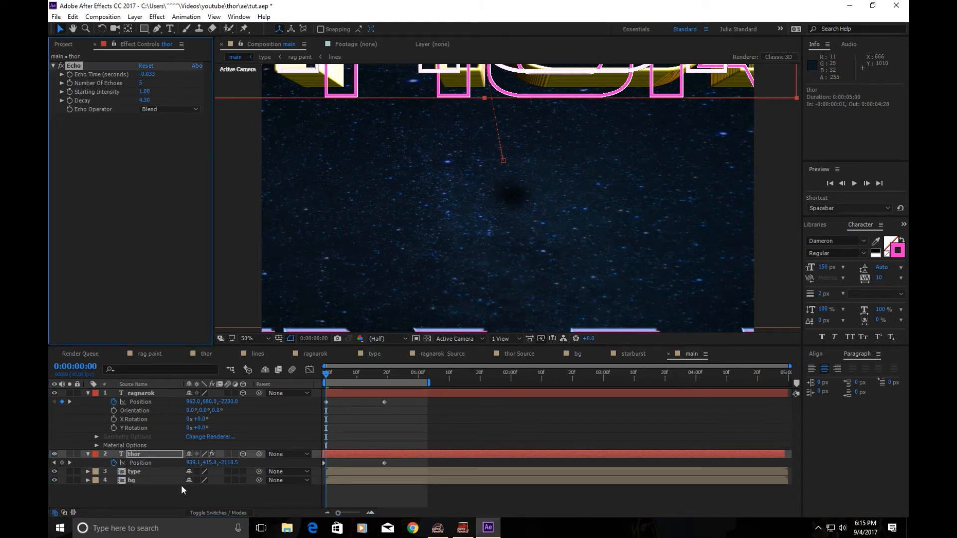
left_click(140, 392)
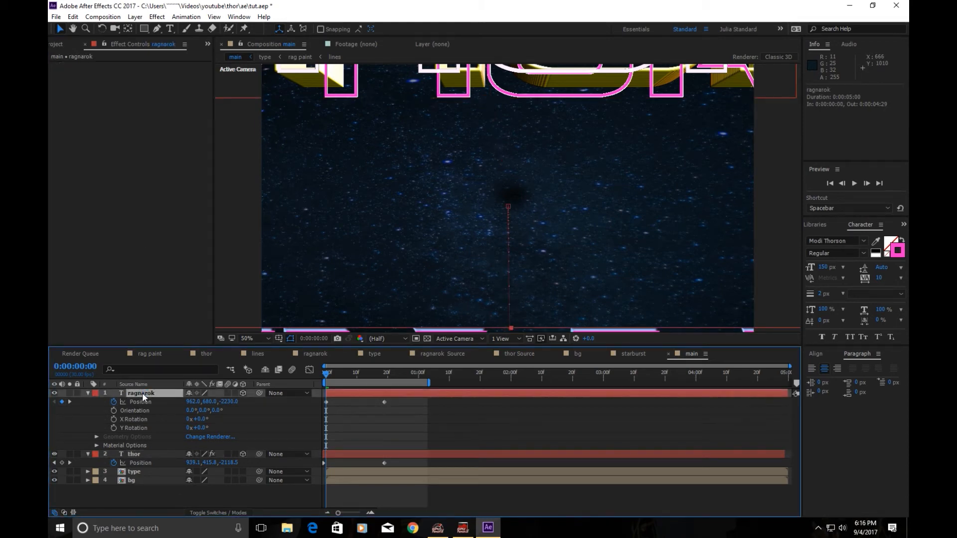
key("ctrl+v")
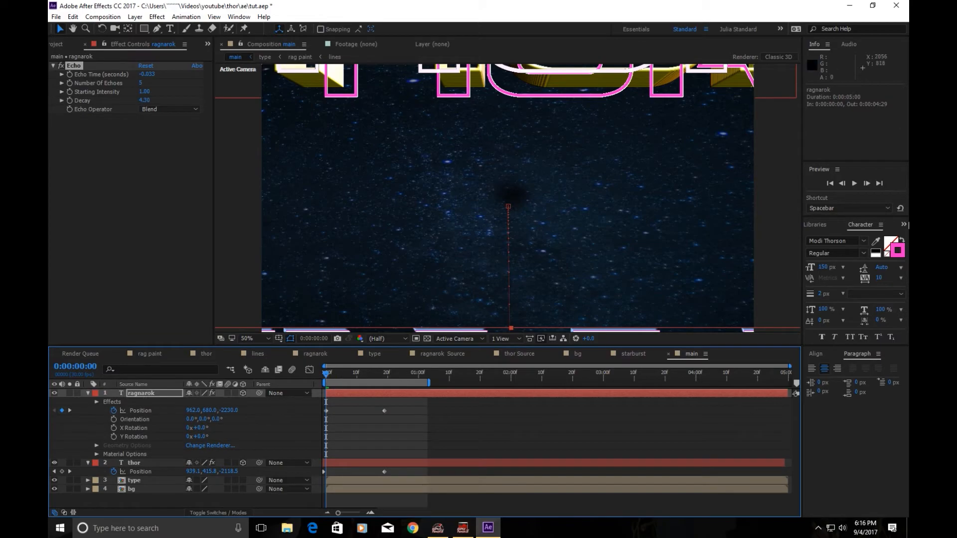
left_click(855, 184)
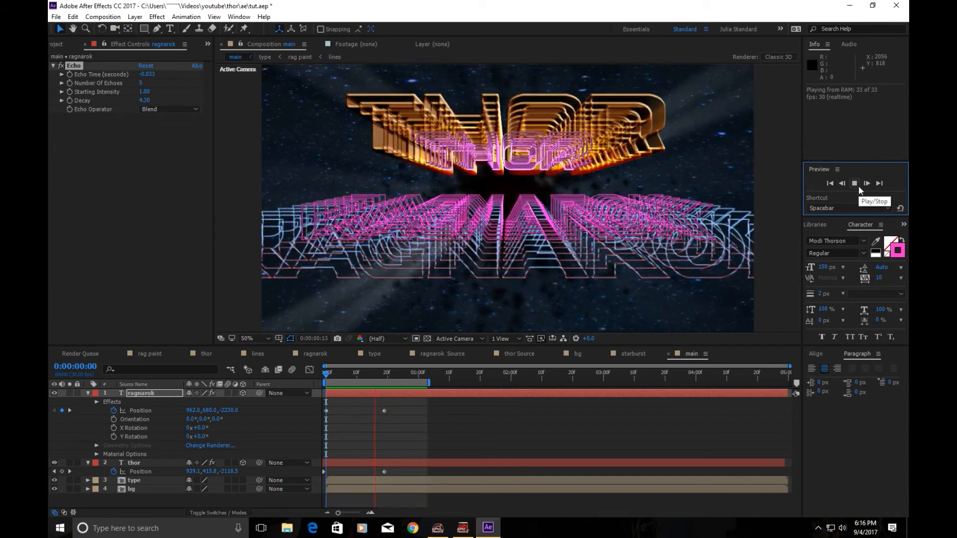
key("space")
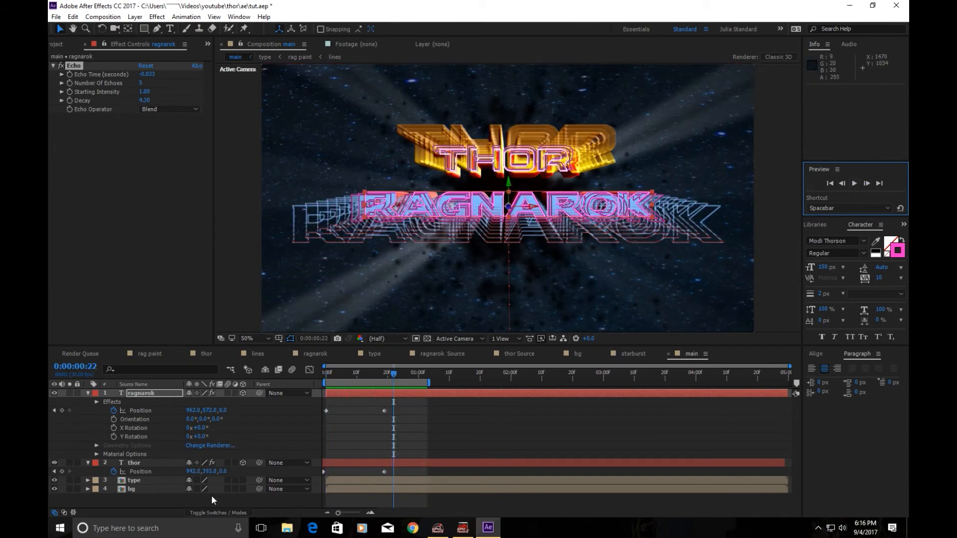
- Set the ragnarok outline layer's blending mode to Luminescent Premul
left_click(217, 511)
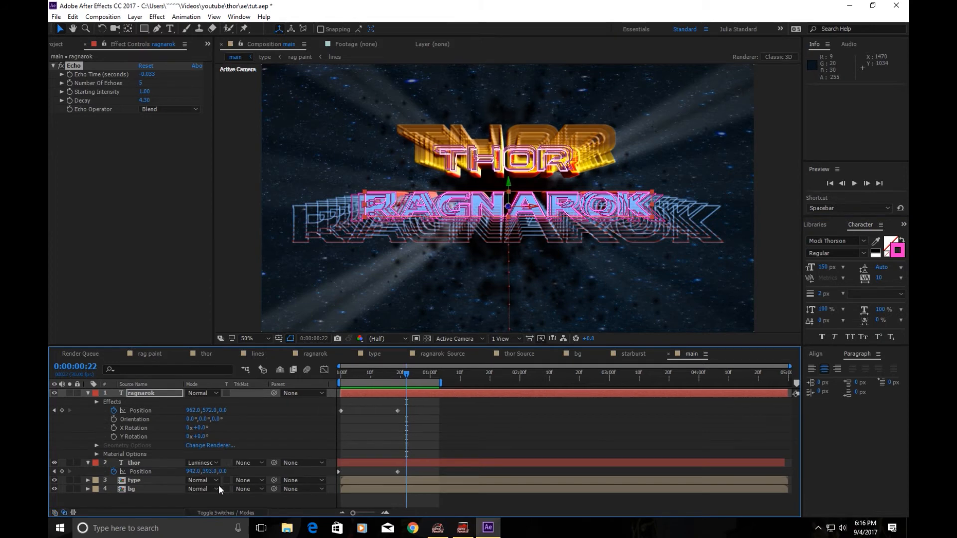
left_click(216, 395)
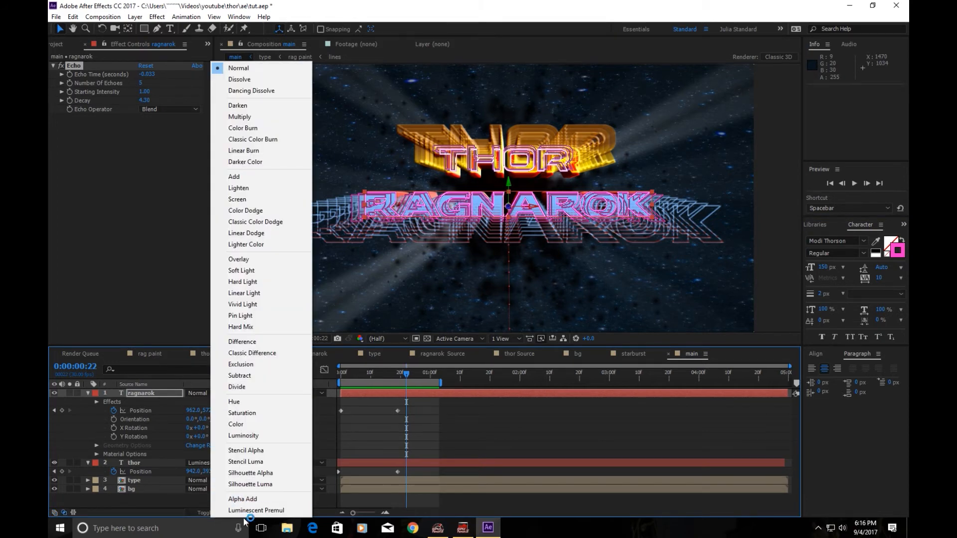
left_click(263, 510)
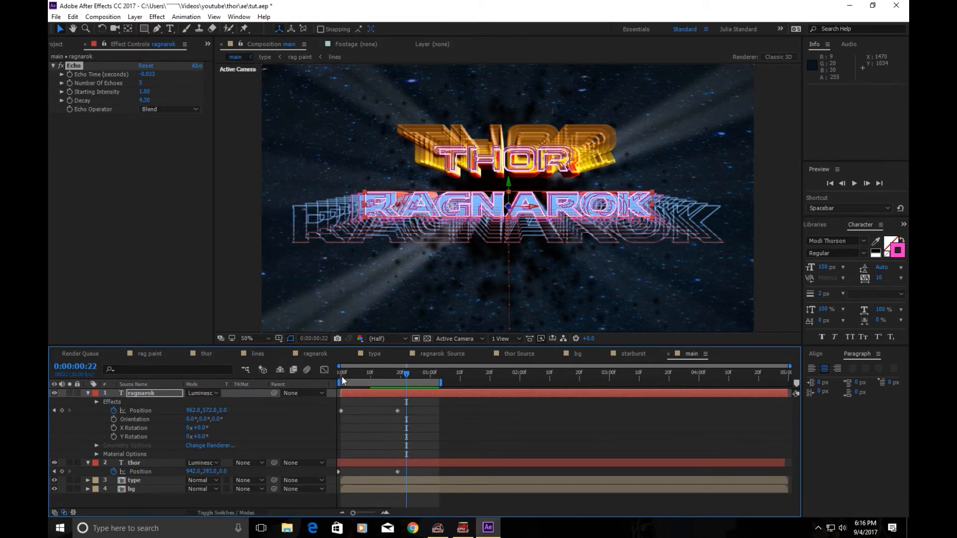
- Fade out the ragnarok outline with Opacity keyframes of 100% at 0:00:00:24 and 0% at 0:00:01:00, matching the thor outline
left_click_drag(343, 380, 406, 392)
key("t")
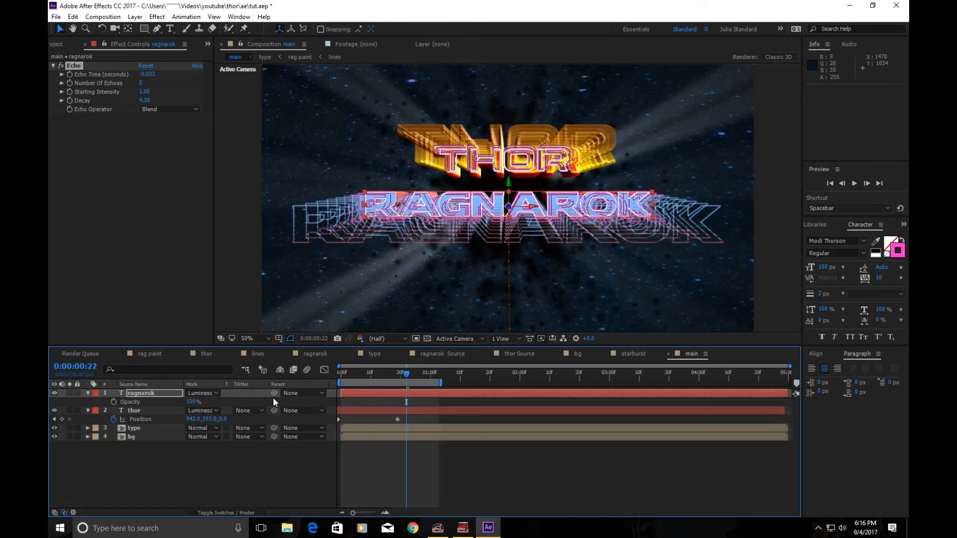
left_click(149, 413)
key("t")
left_click_drag(409, 373, 412, 374)
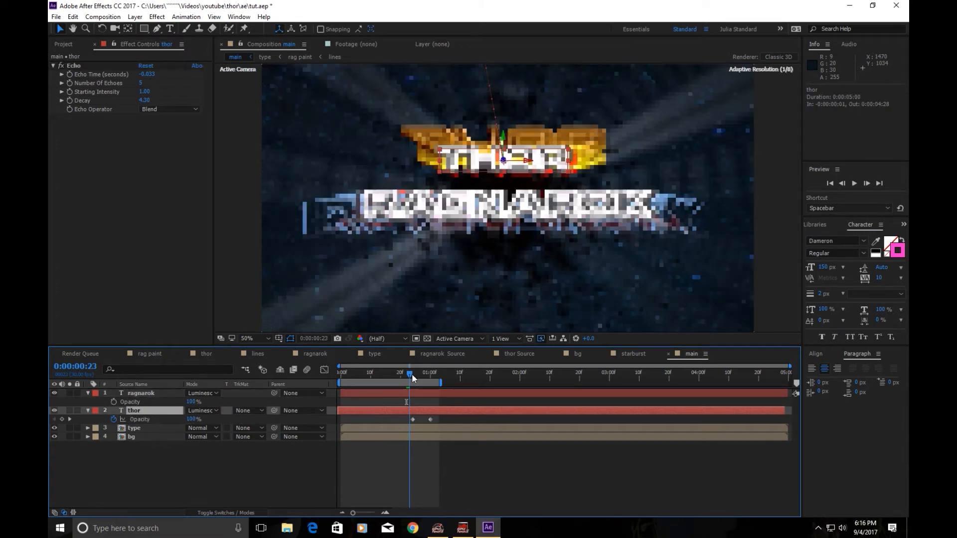
left_click(115, 401)
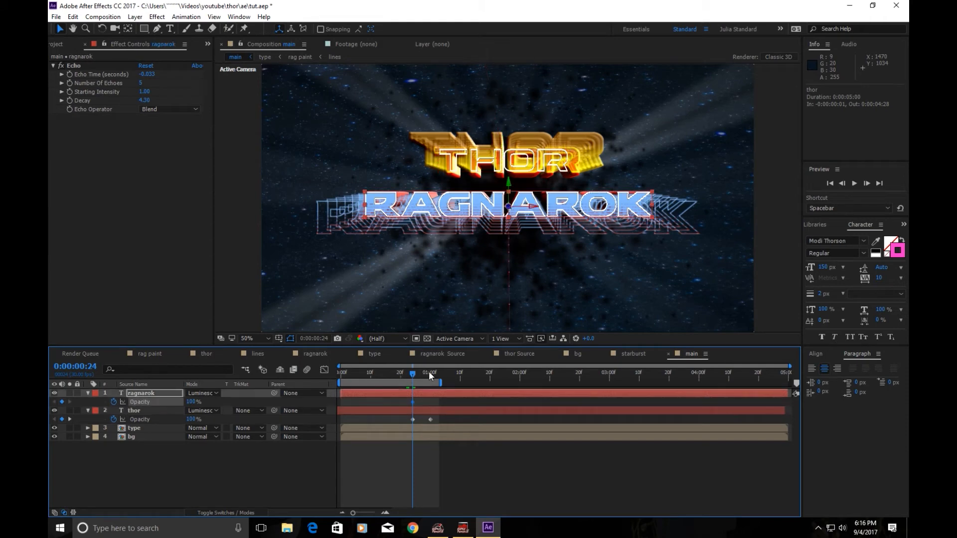
left_click_drag(413, 374, 427, 381)
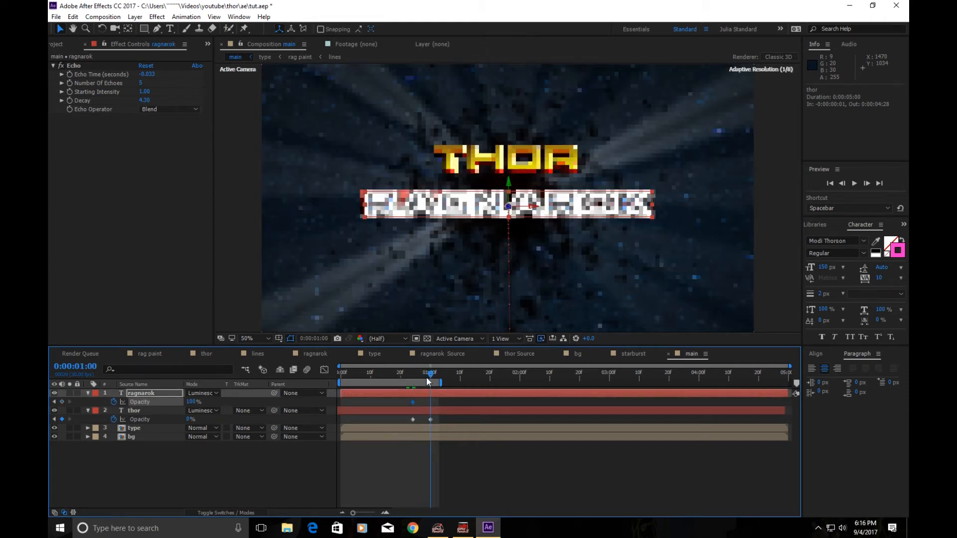
left_click(192, 401)
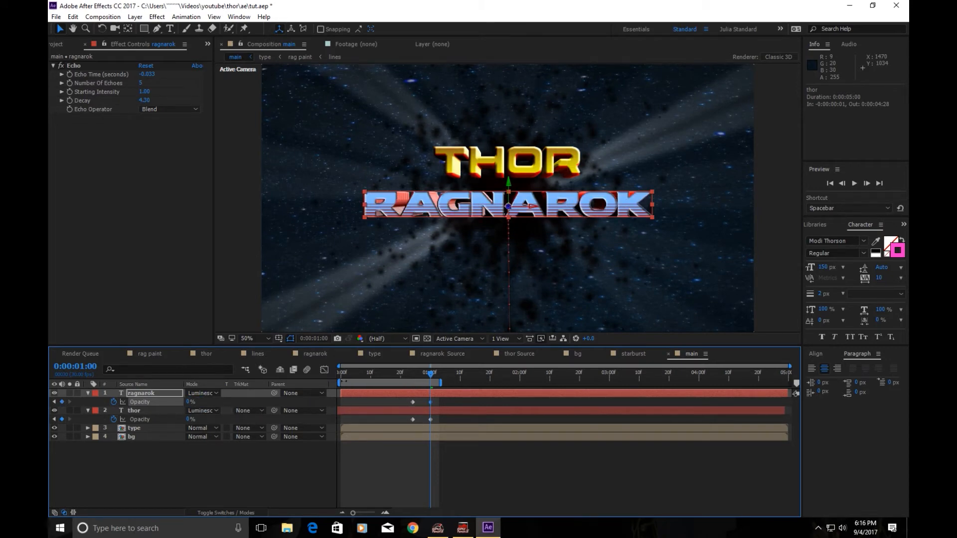
- Preview the animation, shift the ragnarok outline layer two frames earlier, and play it again
left_click(343, 381)
left_click(855, 184)
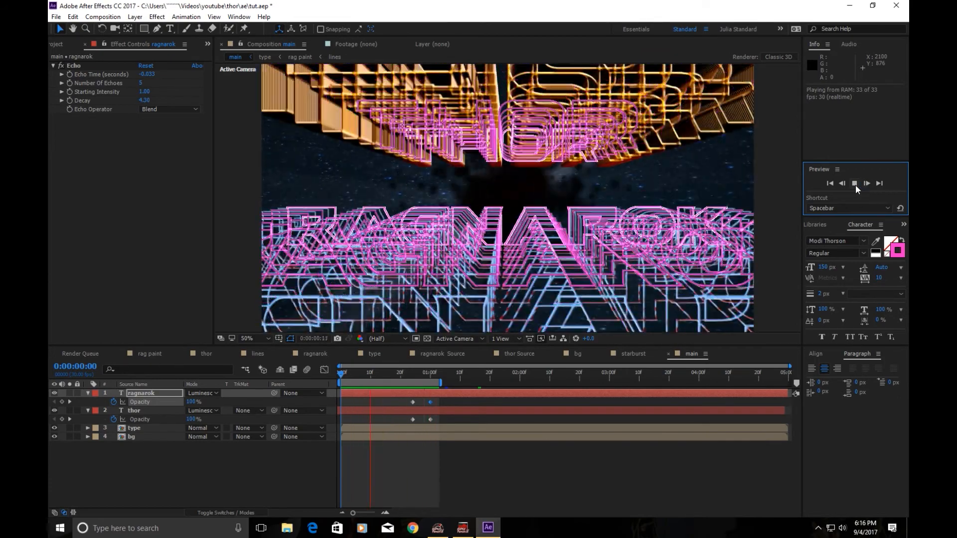
key("space")
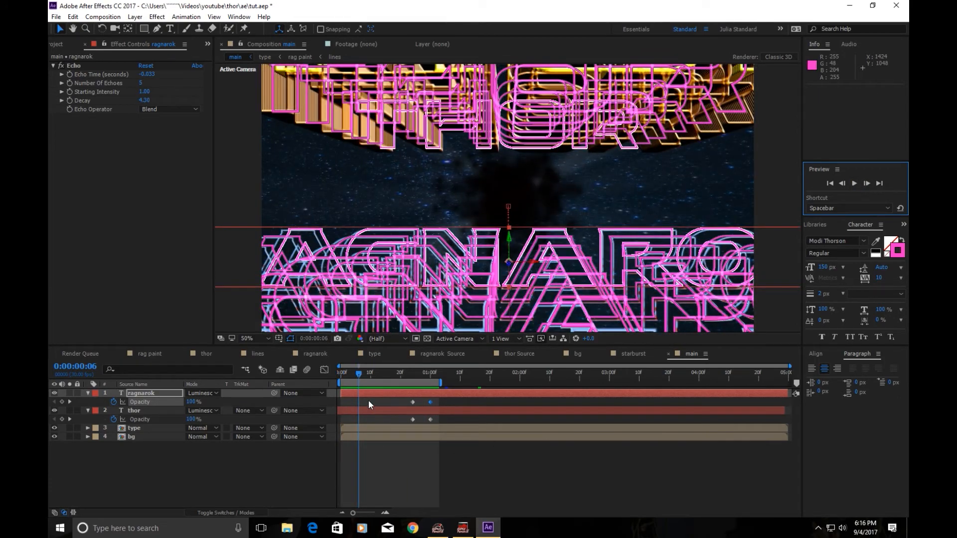
left_click_drag(370, 396, 363, 394)
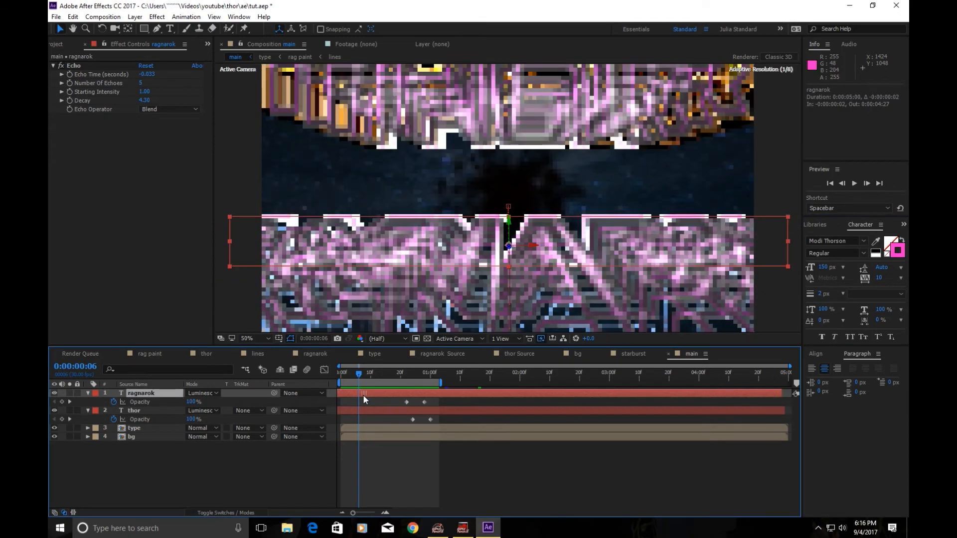
left_click(341, 375)
left_click(855, 184)
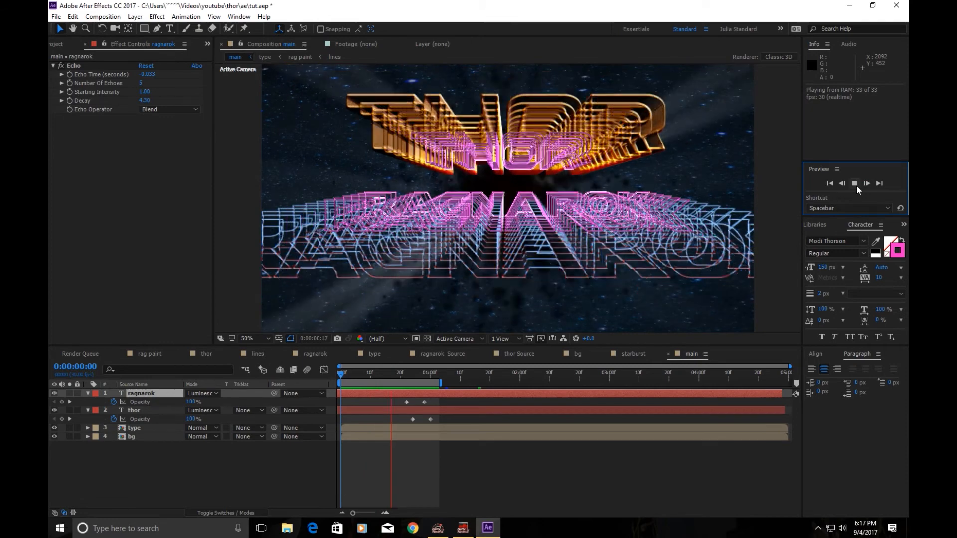
left_click(854, 183)
- Extend the work area's end to 0:00:02:18 and preview the longer title animation
left_click_drag(438, 382, 577, 382)
left_click(456, 490)
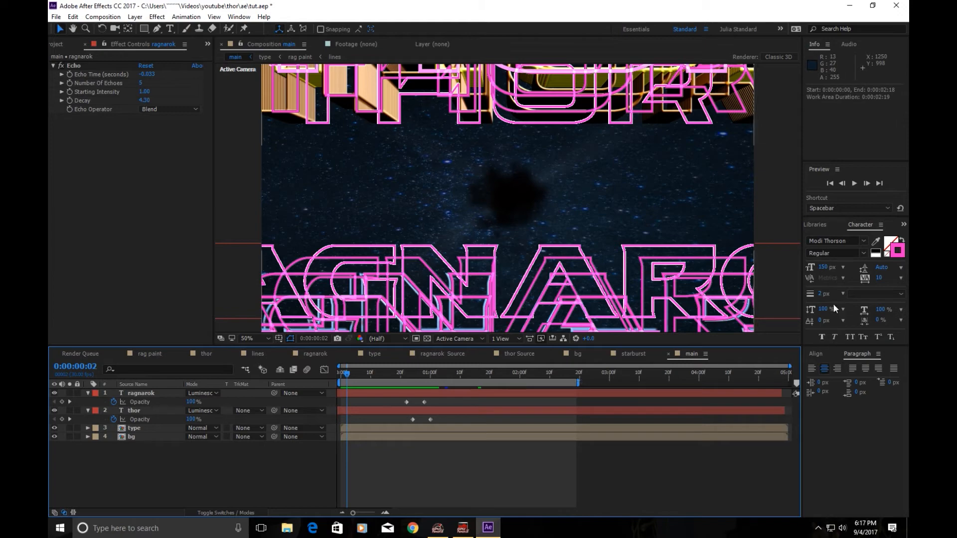
left_click(854, 184)
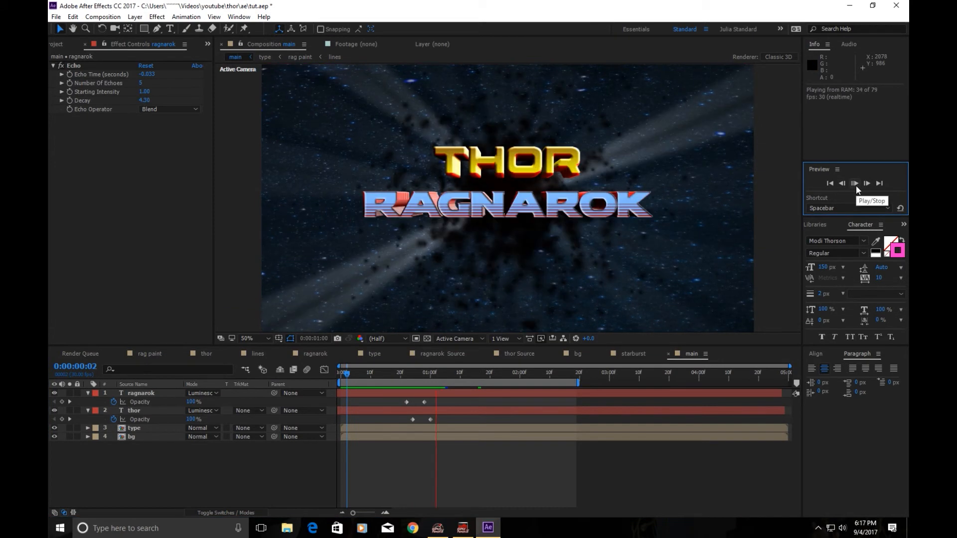
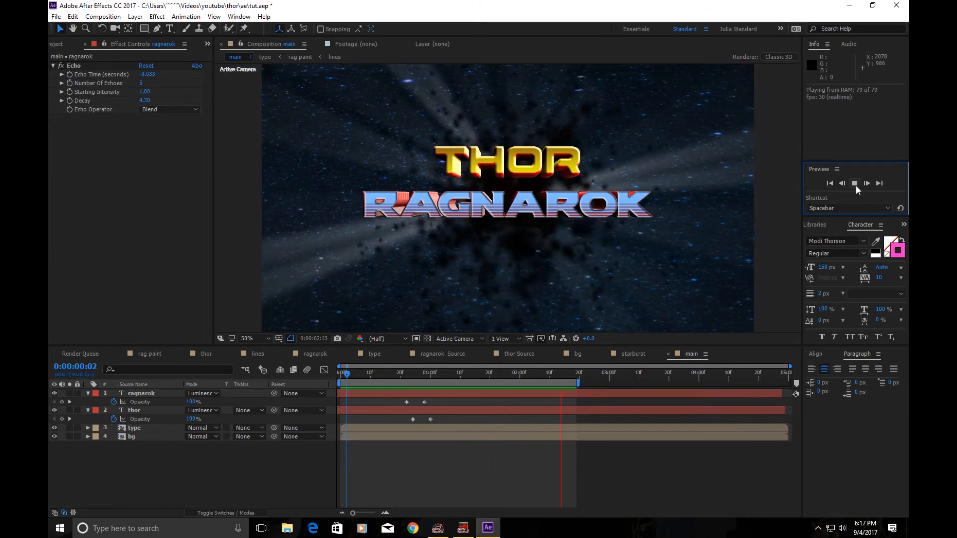
left_click(854, 184)
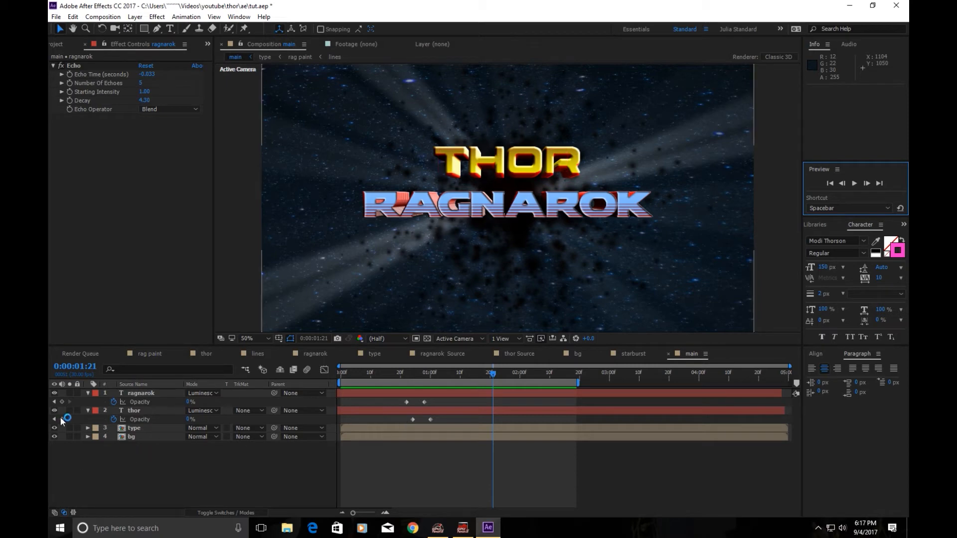
- Collapse the revealed opacity properties of the thor and ragnarok layers and select the type layer
left_click(88, 410)
left_click(88, 393)
left_click(134, 421)
left_click(133, 411)
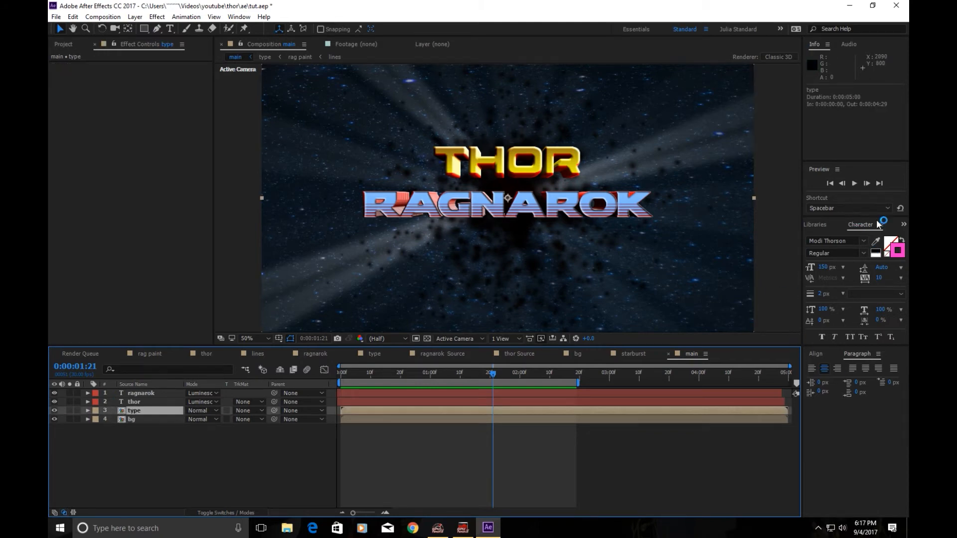
- Search the effects for "glow" and apply the Stylize Glow effect to the type, ragnarok and thor layers
left_click(902, 226)
left_click(872, 237)
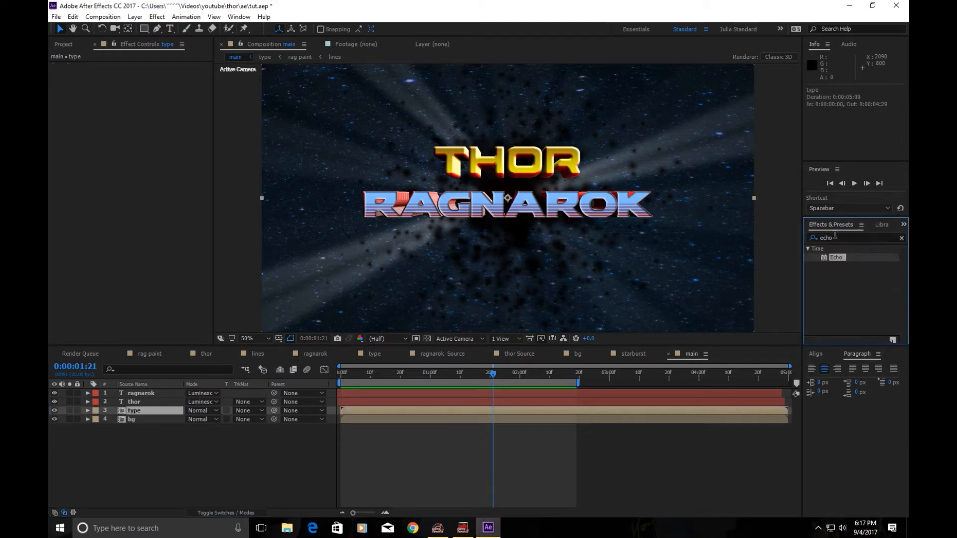
left_click(826, 238)
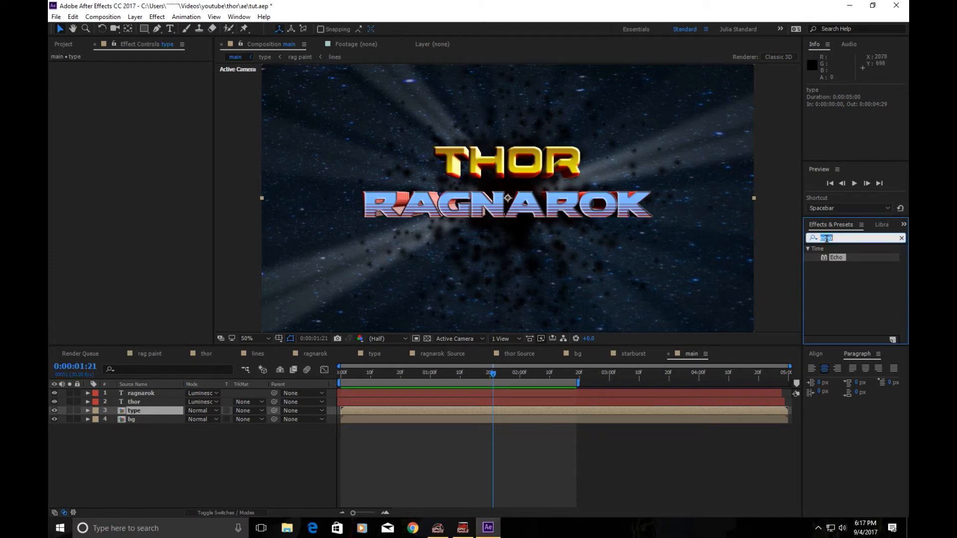
type("glow")
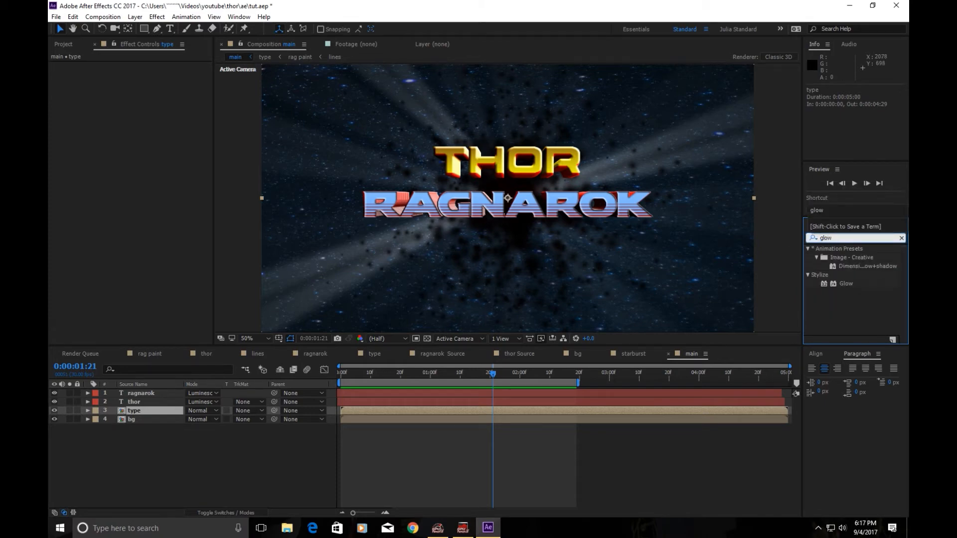
left_click_drag(826, 284, 483, 411)
left_click_drag(824, 285, 471, 396)
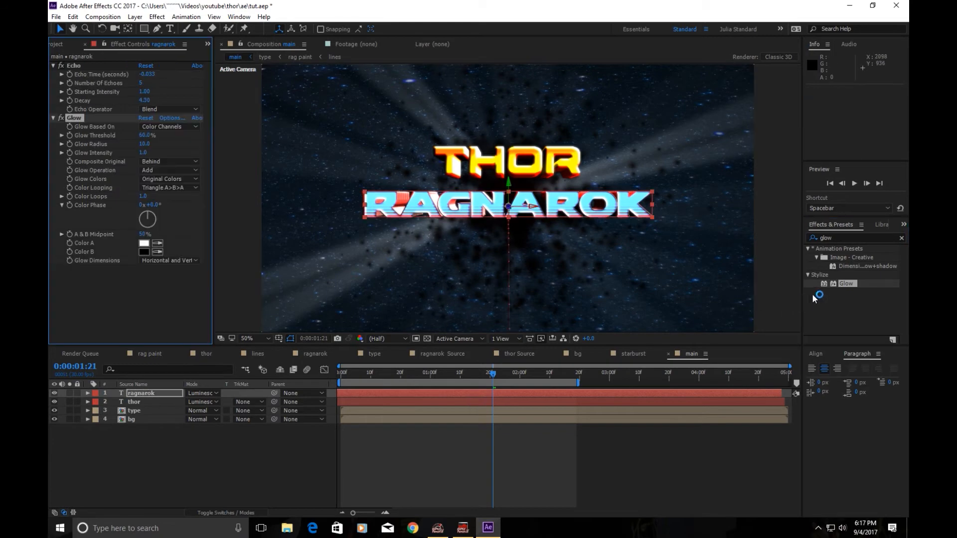
left_click_drag(827, 287, 554, 403)
- At 0:00:00:06, adjust the thor layer's Glow to a radius of 57 and a threshold of 49%
mouse_move(345, 377)
left_mouse_down()
mouse_move(336, 374)
mouse_move(358, 380)
left_mouse_up()
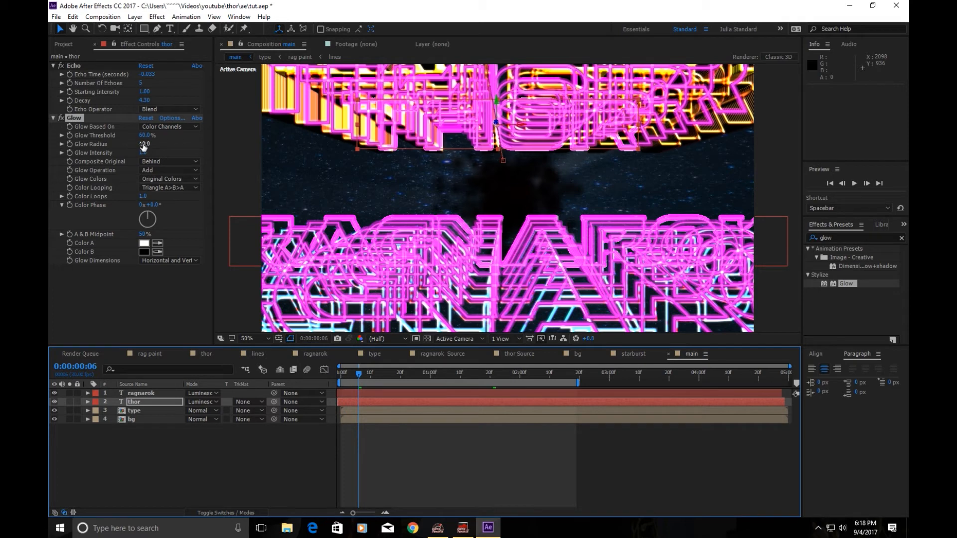
left_click_drag(143, 144, 165, 142)
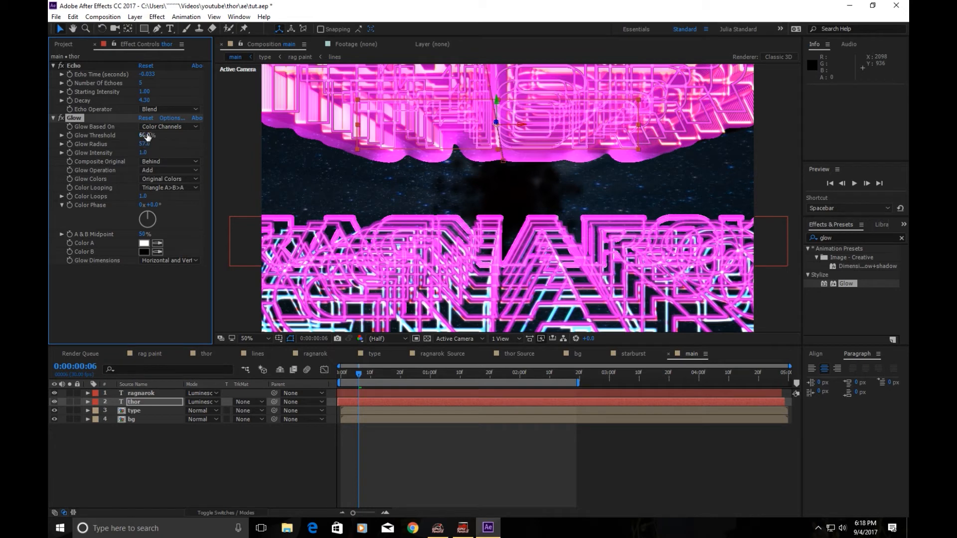
left_click_drag(144, 135, 134, 131)
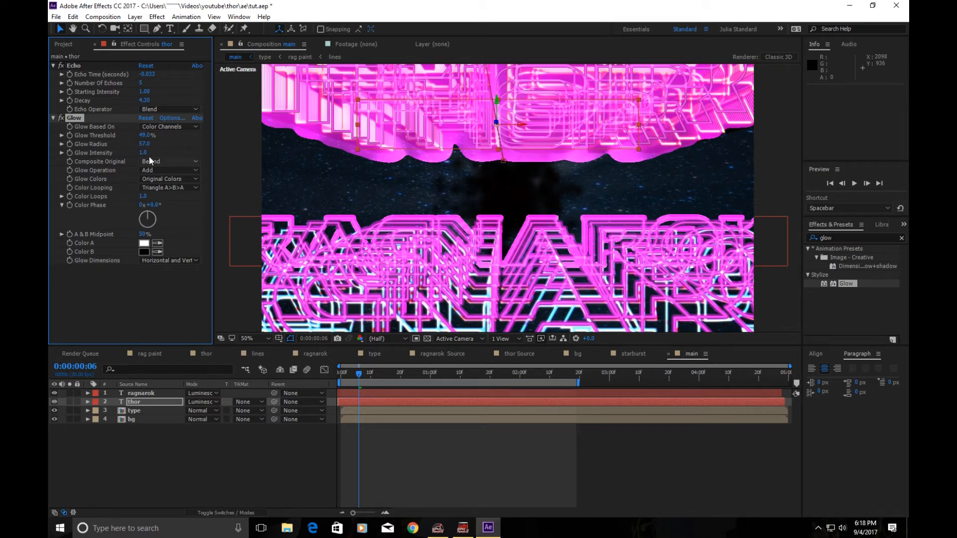
left_click_drag(137, 144, 130, 150)
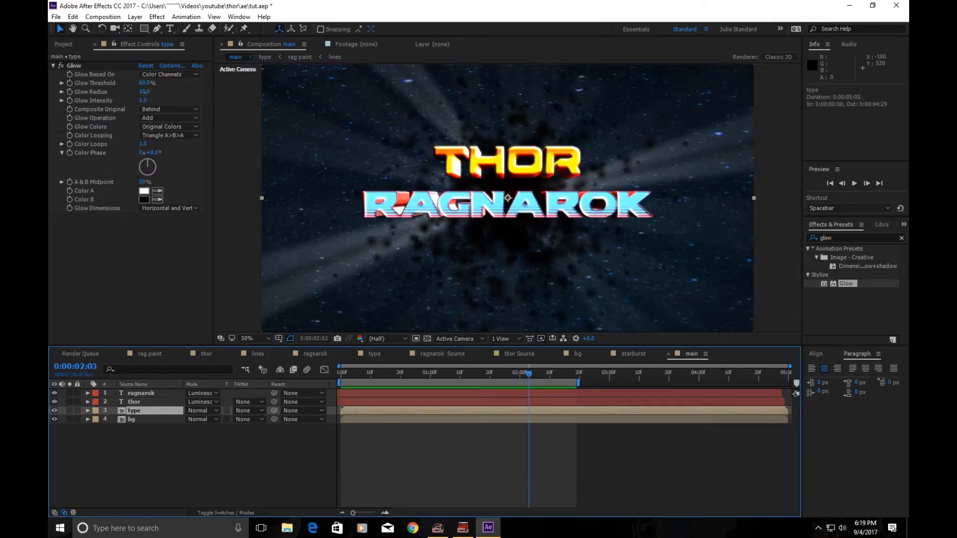
- Set the type layer's Glow Radius to 42 and duplicate the layer
left_click_drag(144, 91, 165, 98)
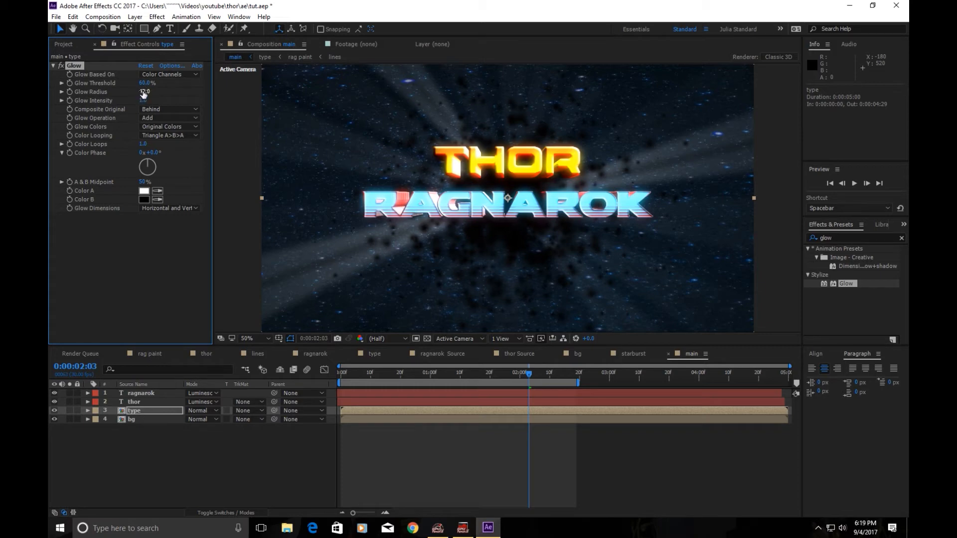
left_click(155, 410)
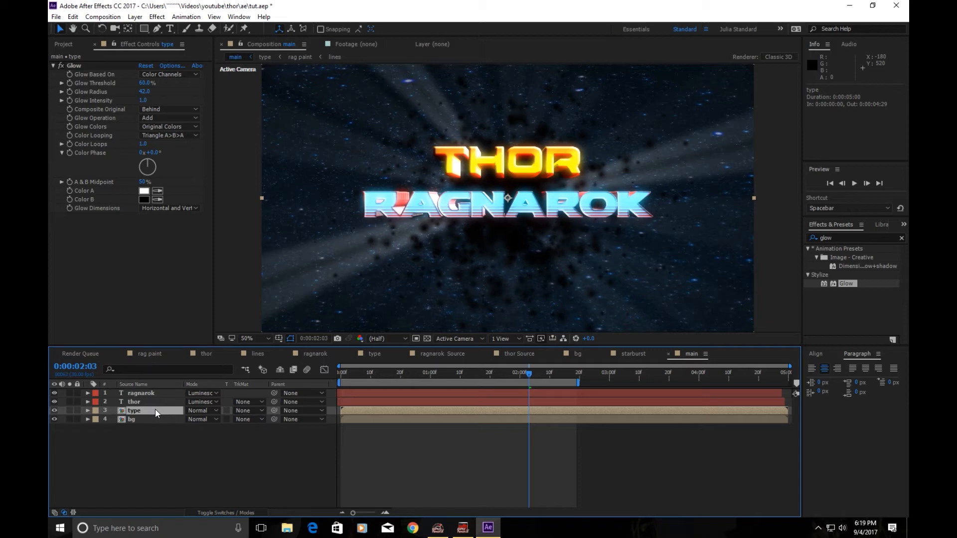
key("ctrl+d")
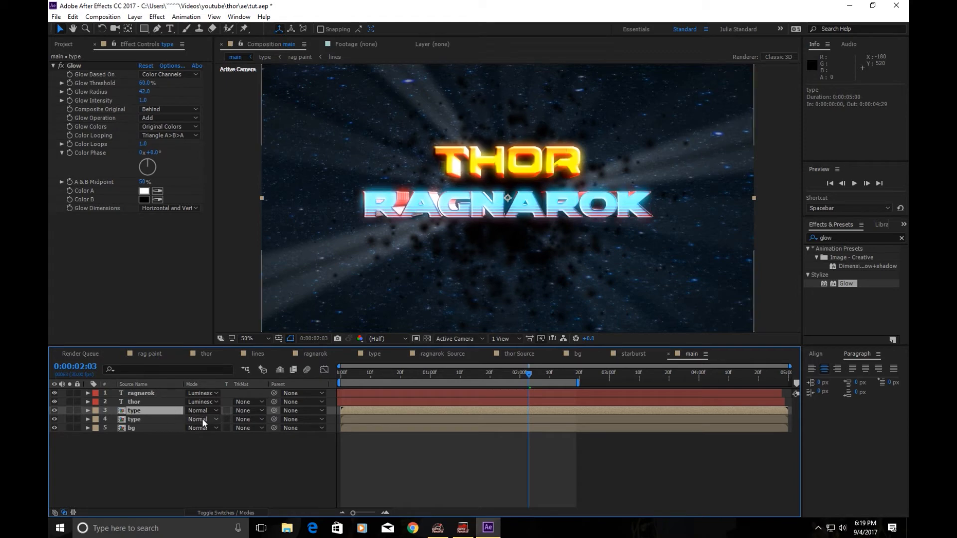
- Turn off the Glow effect on the lower type layer and set the upper type layer's blending mode to Lighten
left_click(160, 418)
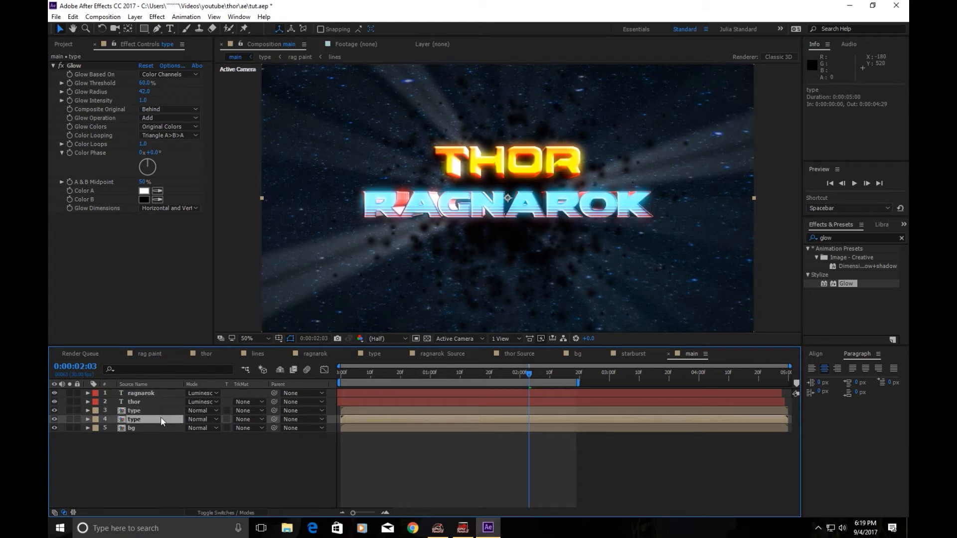
left_click(60, 65)
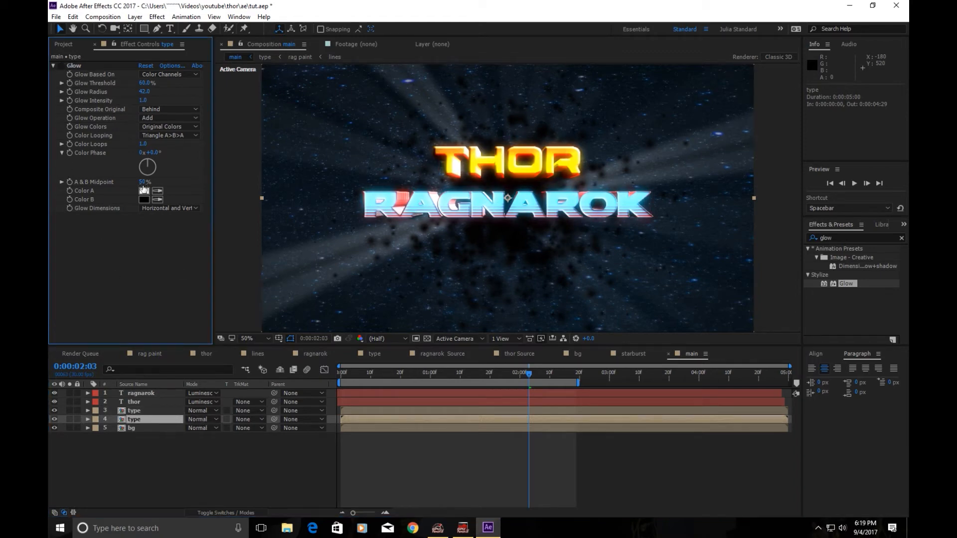
left_click(204, 418)
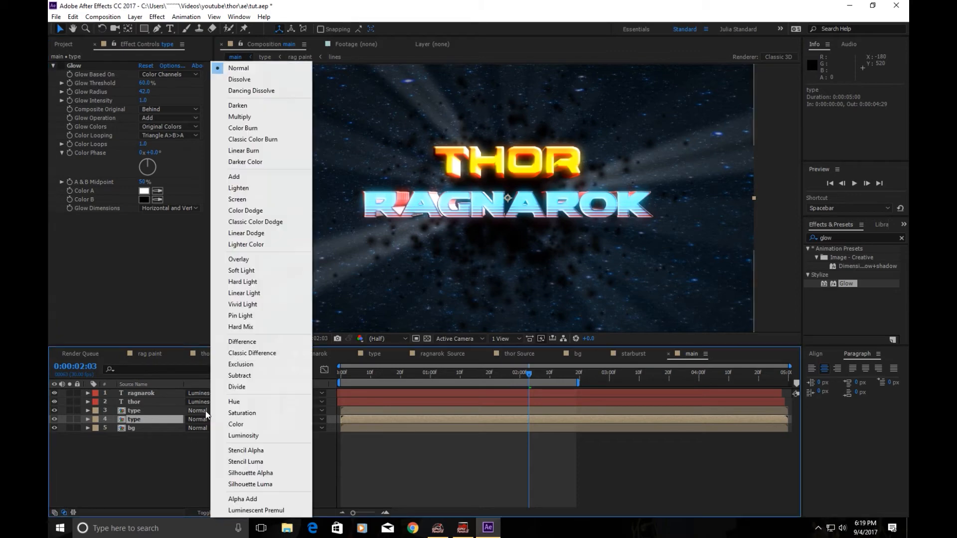
left_click(234, 190)
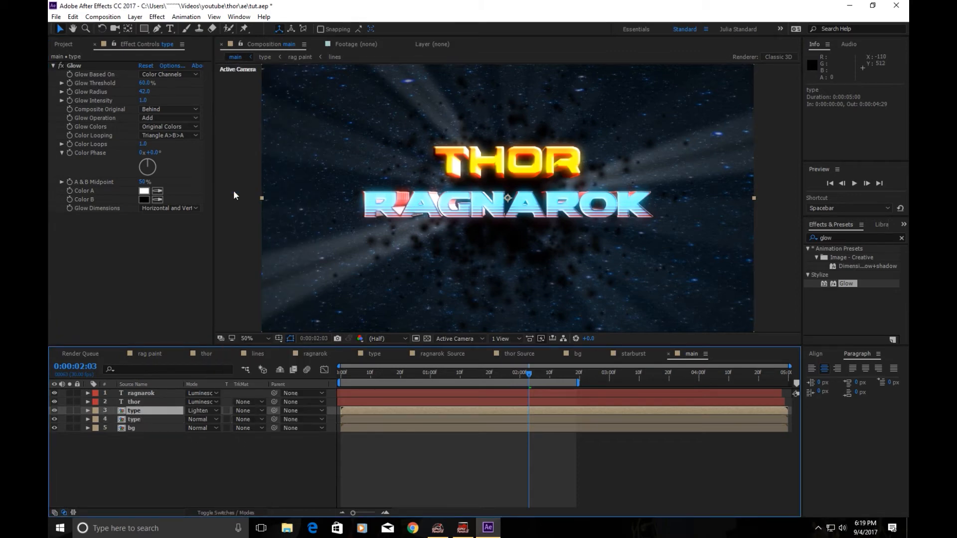
- Try the Color Dodge, Add, Overlay, Vivid Light and Pin Light blending modes on the upper type layer
left_click(213, 410)
left_click(248, 212)
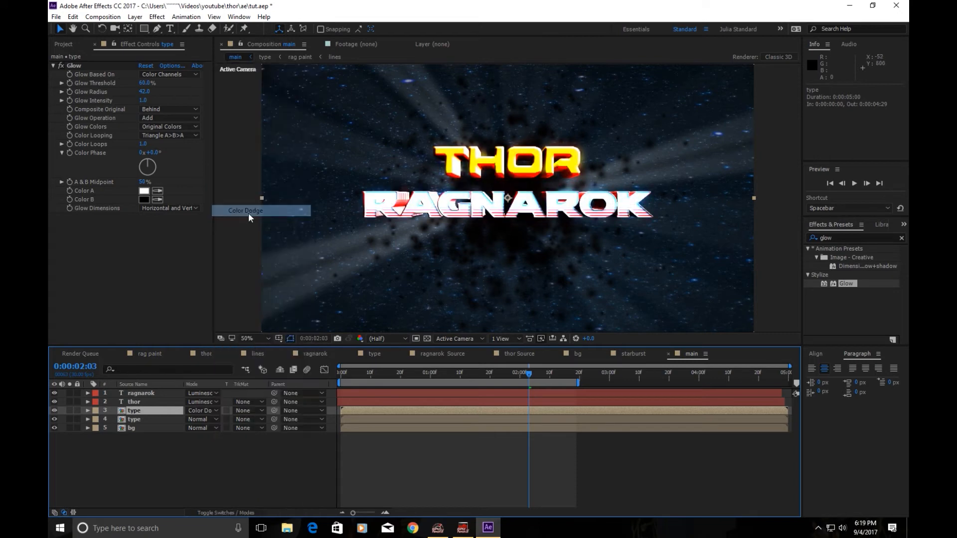
left_click(205, 411)
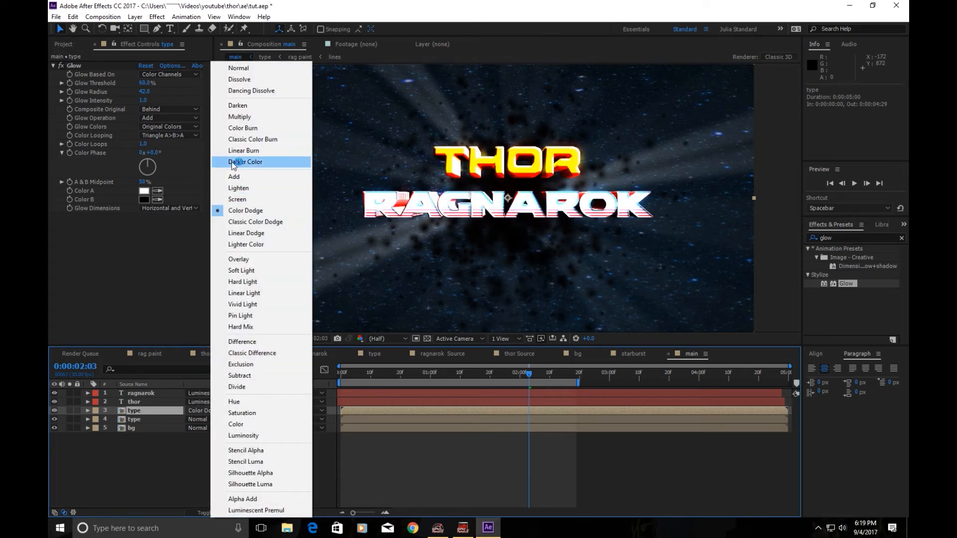
left_click(236, 178)
left_click(210, 411)
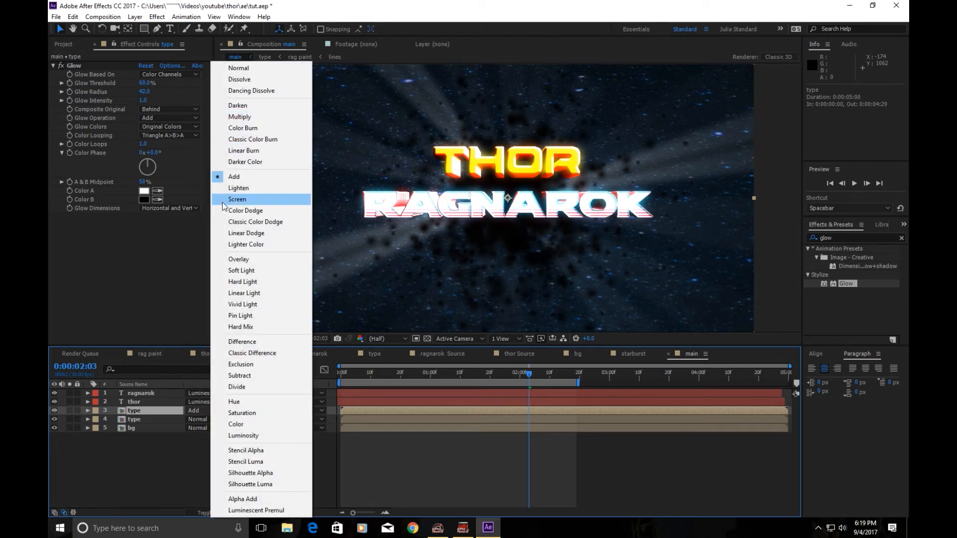
left_click(250, 259)
left_click(215, 411)
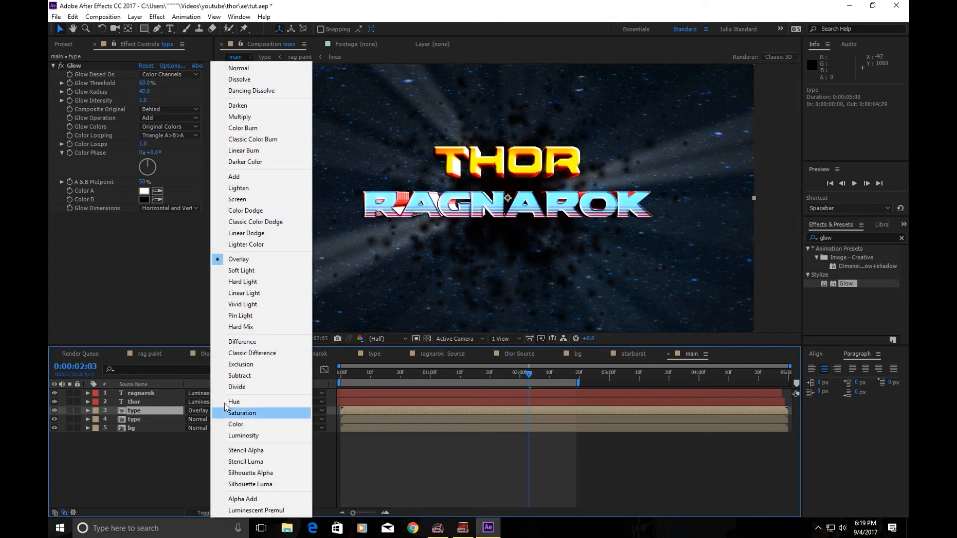
left_click(263, 302)
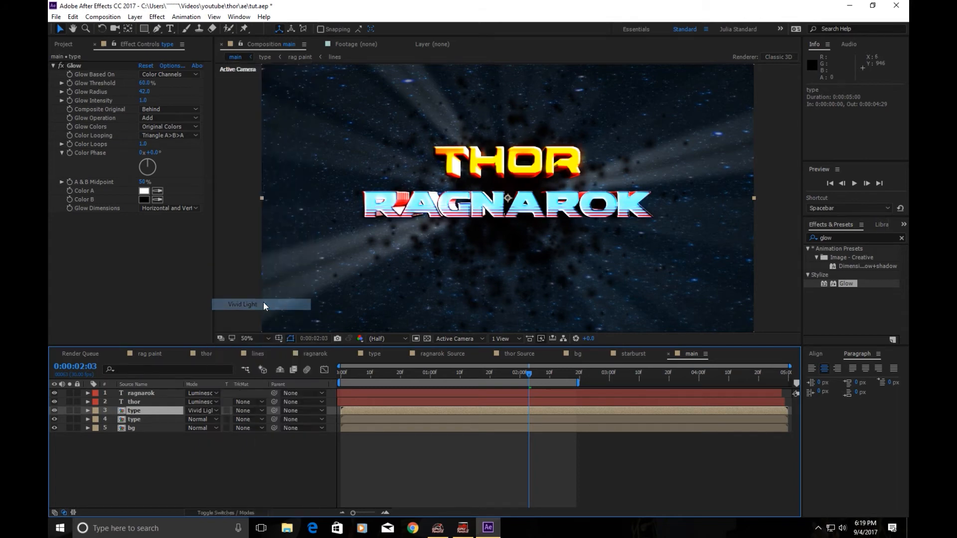
left_click(217, 409)
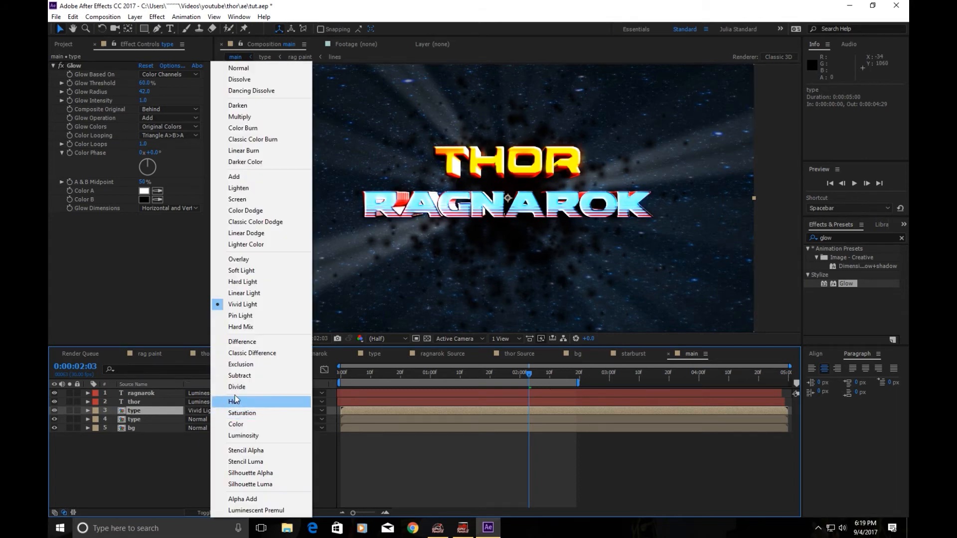
left_click(236, 316)
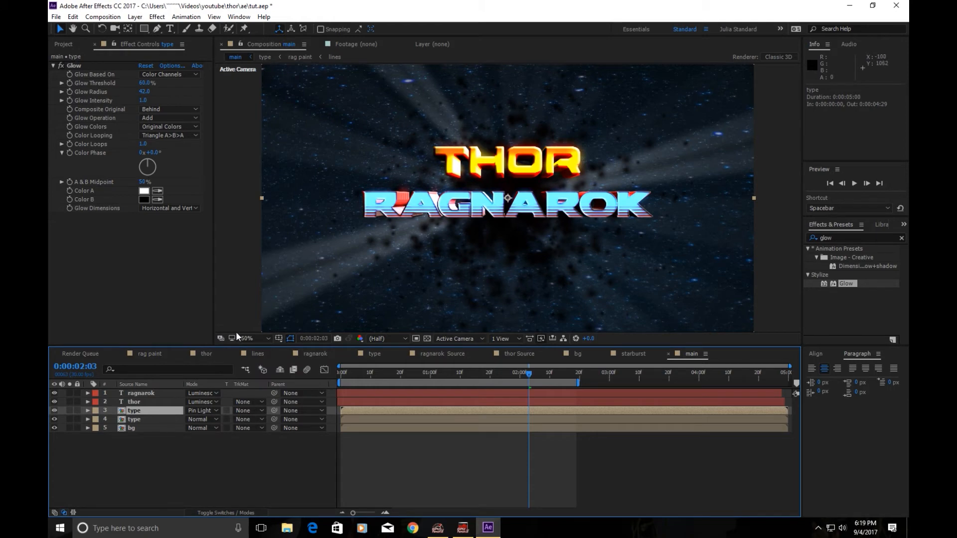
- Try the Saturation and Silhouette Alpha blending modes on the upper type layer
left_click(200, 403)
left_click(202, 410)
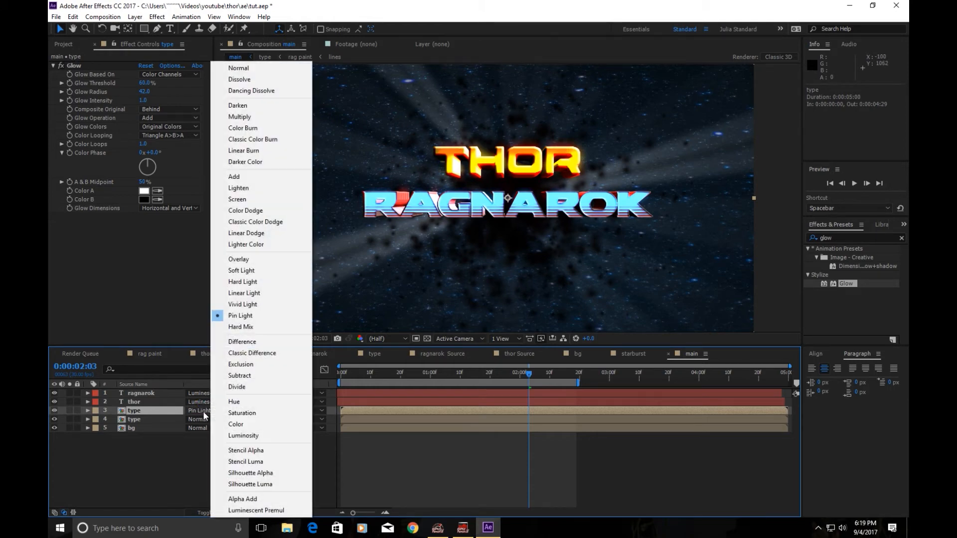
left_click(242, 413)
left_click(198, 411)
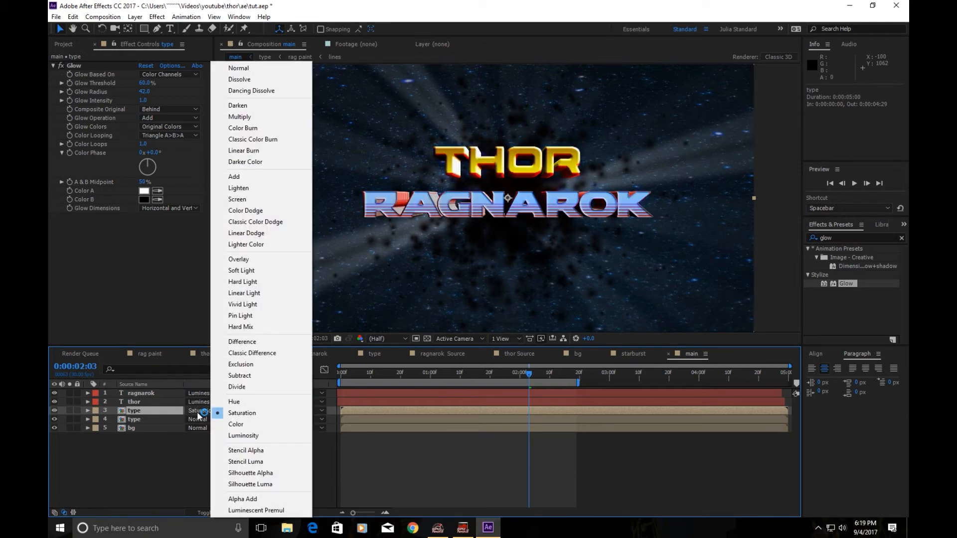
left_click(224, 472)
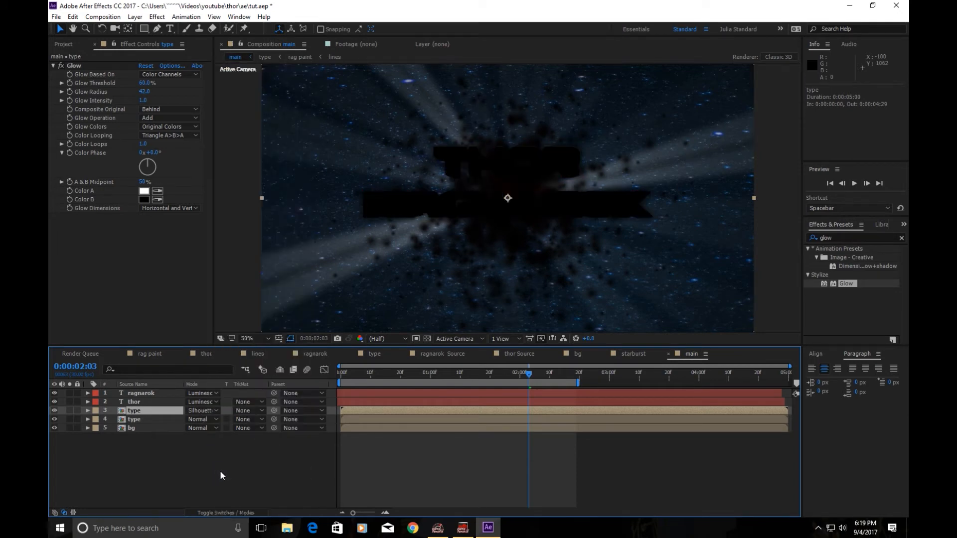
- Set the upper type layer's blending mode to Exclusion and turn the lower type layer's Glow effect back on
left_click(205, 411)
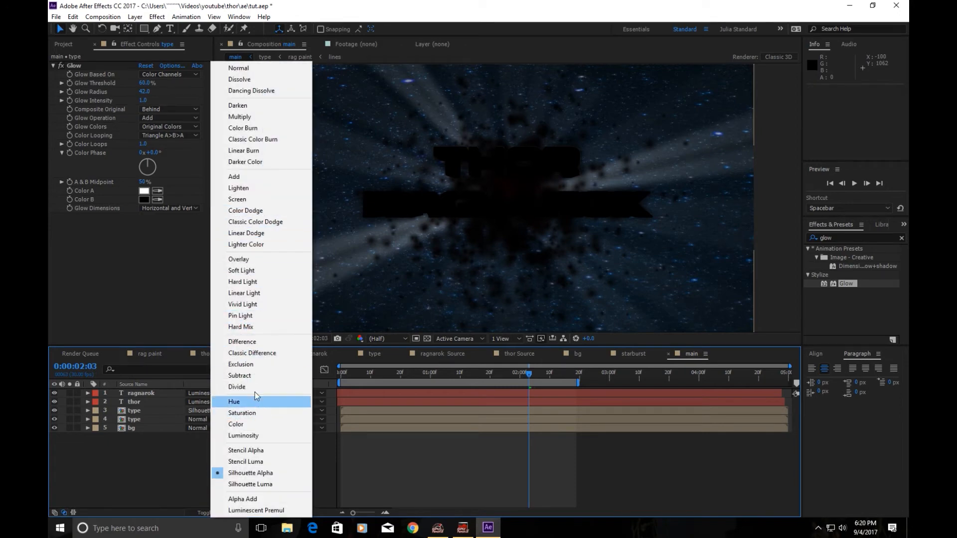
left_click(252, 365)
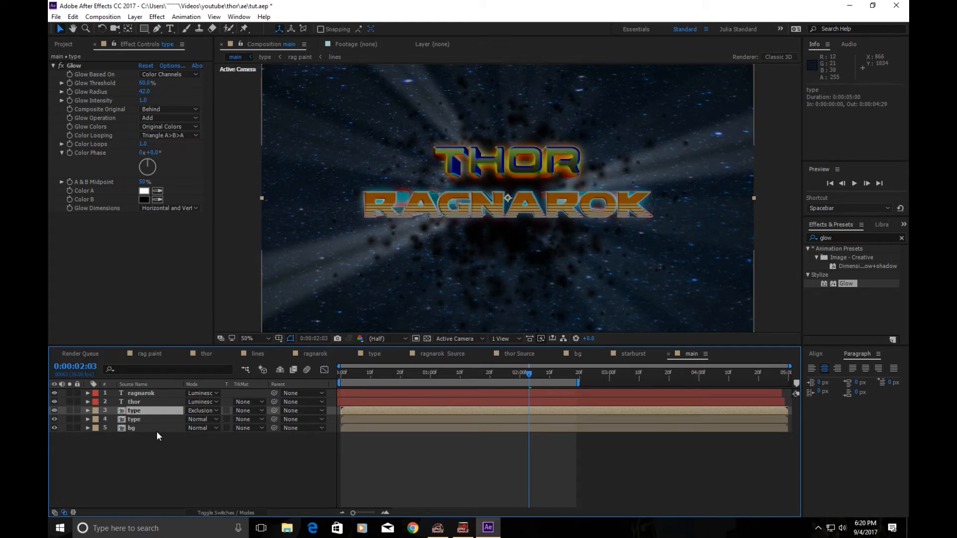
left_click(158, 419)
left_click(63, 65)
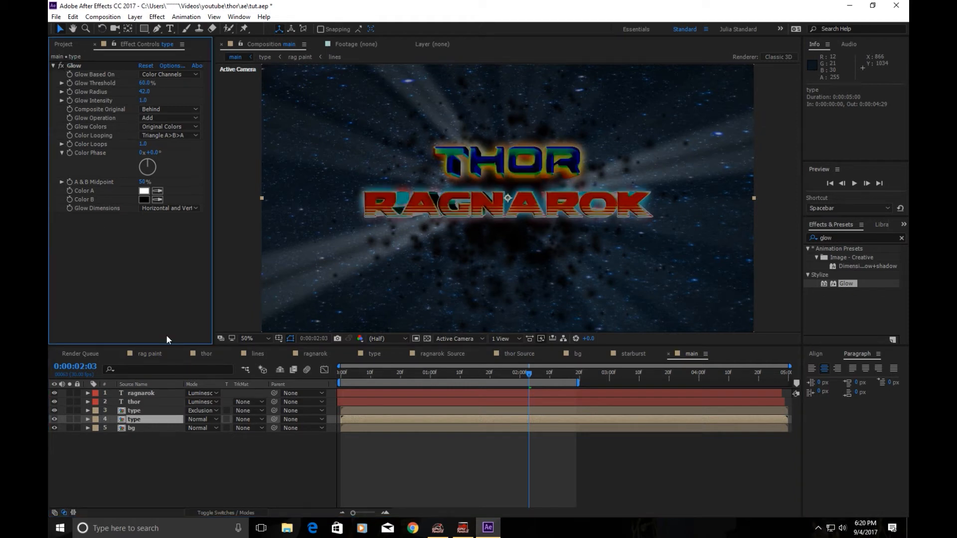
- Reveal the upper type layer's opacity and set it to 20%
left_click(164, 413)
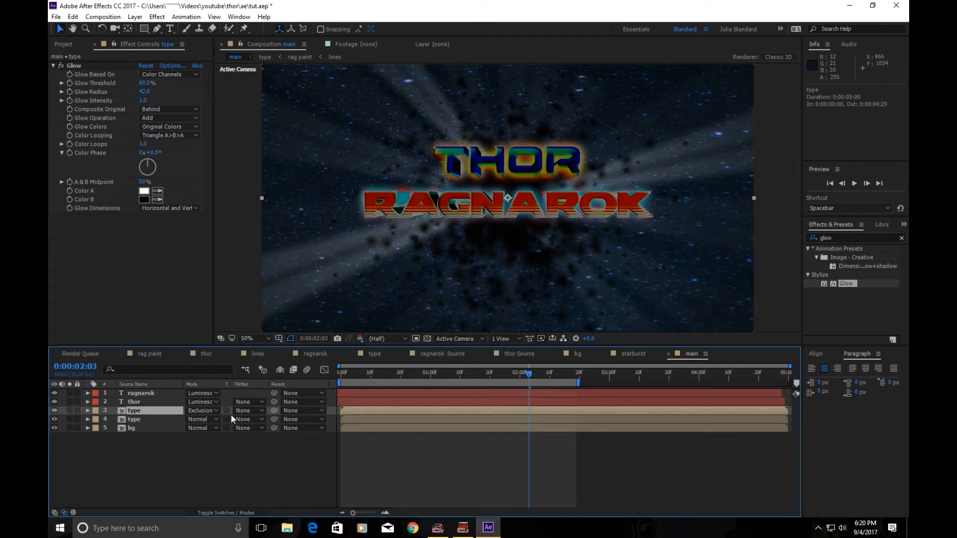
key("t")
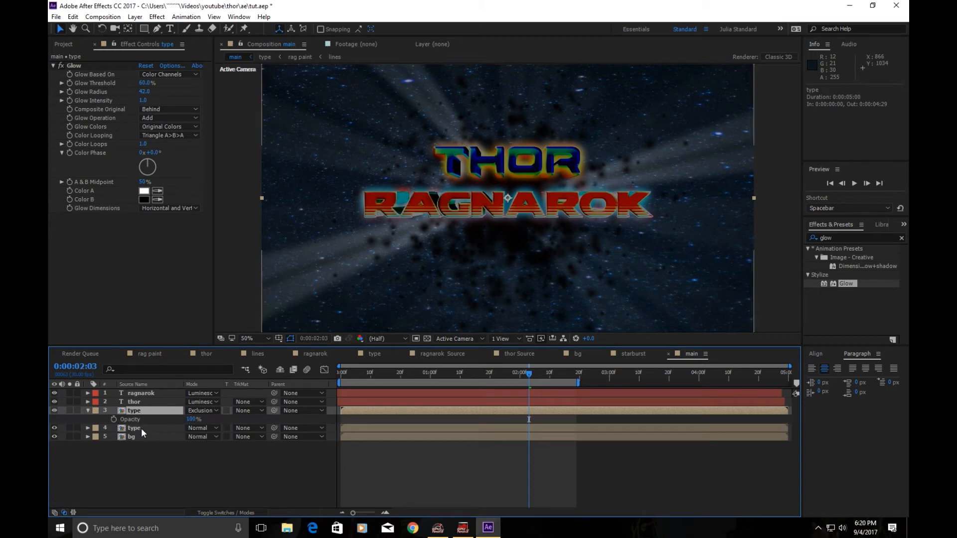
left_click(192, 419)
type("20")
key("Return")
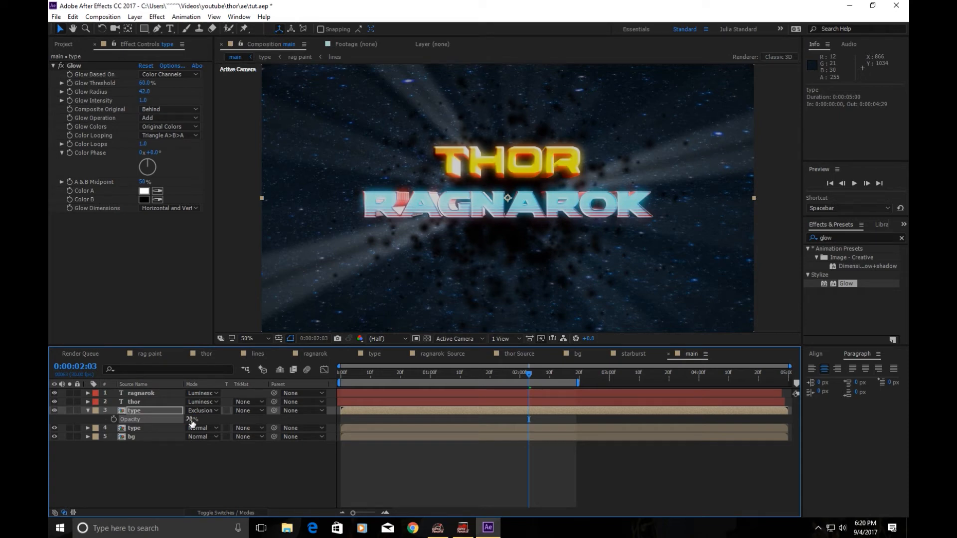
- Try opacities of 15% and about 37% on the upper type layer
left_click(191, 420)
type("15")
key("Return")
left_click_drag(189, 421, 203, 424)
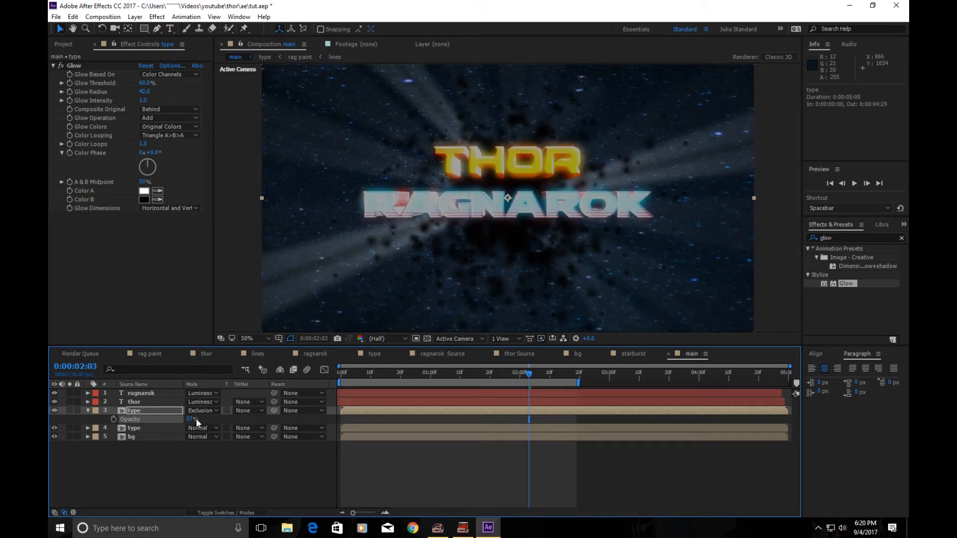
- Return the upper type layer's opacity to 20% and deselect the layer
left_click(194, 420)
type("20")
key("Return")
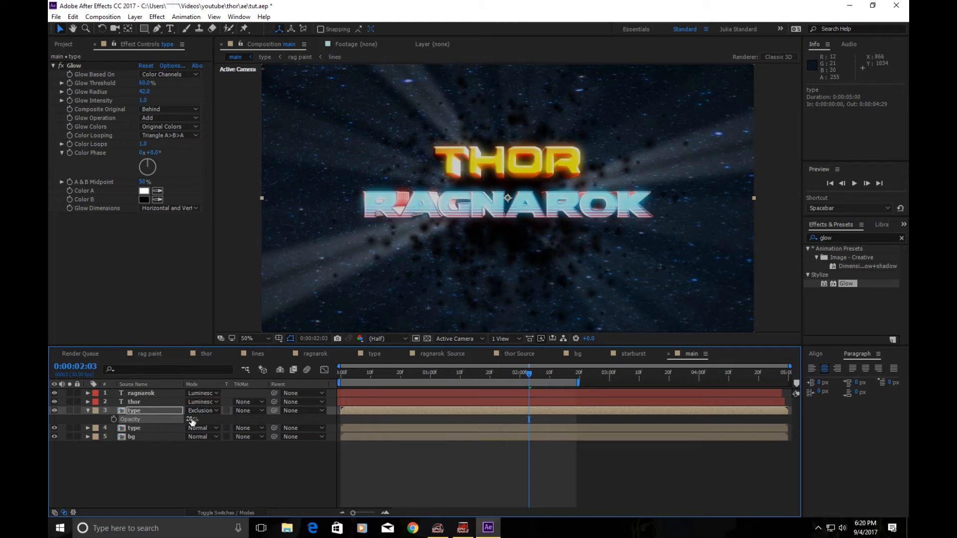
left_click(174, 454)
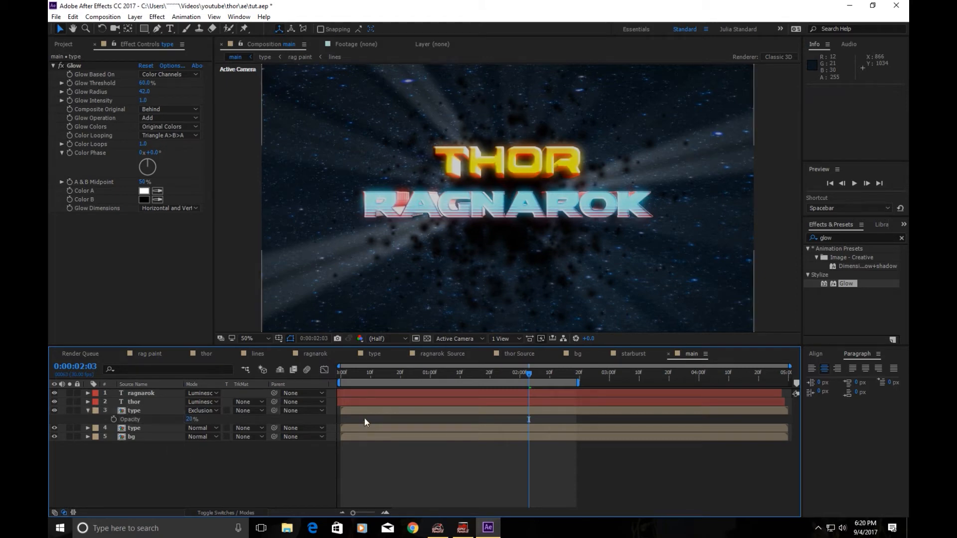
- Set the lower type layer's Glow radius to 10 and raise its threshold to about 93%
left_click(157, 429)
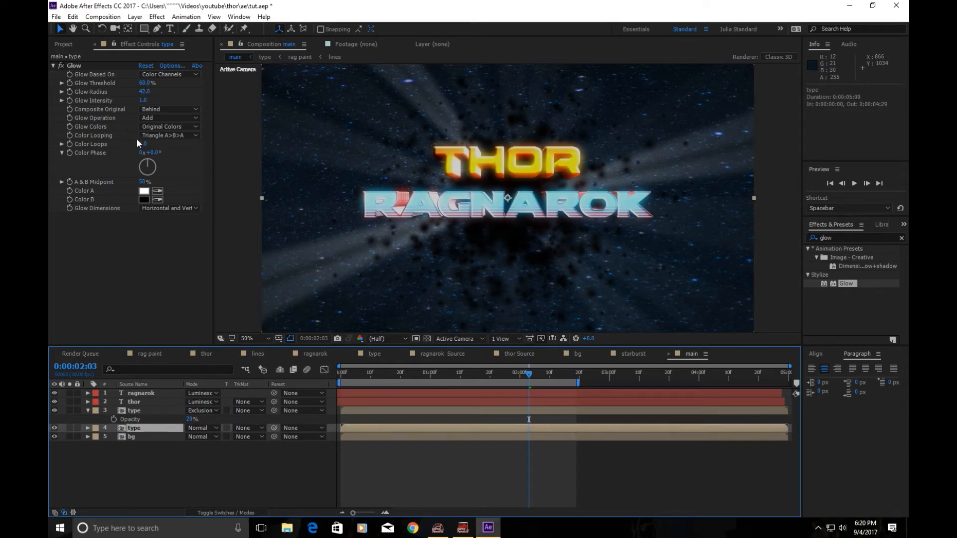
left_click_drag(144, 92, 142, 95)
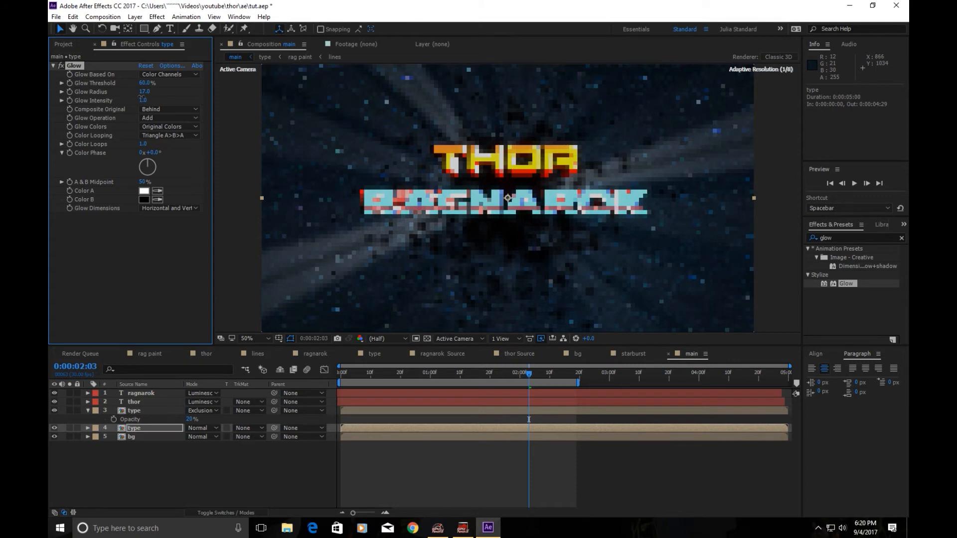
left_click(144, 93)
type("10")
key("Return")
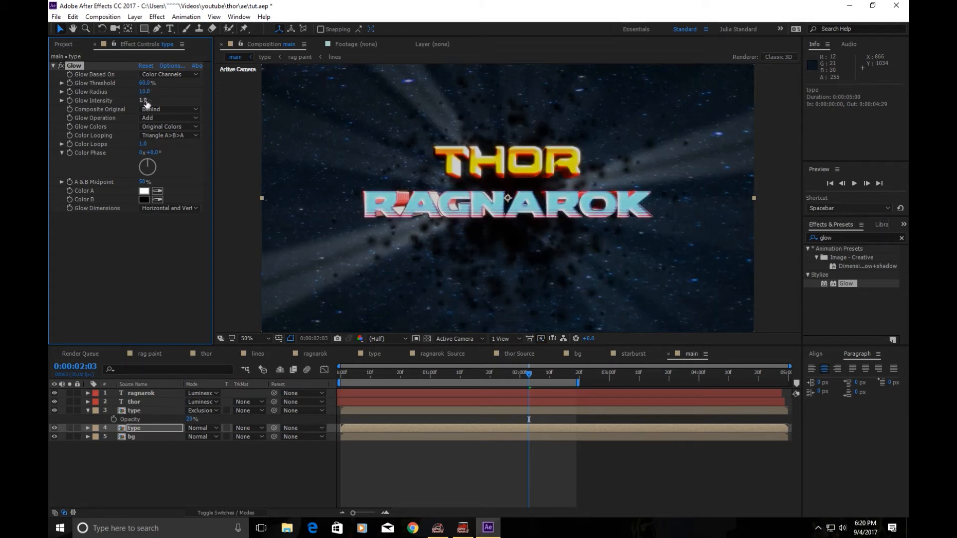
left_click_drag(144, 83, 172, 88)
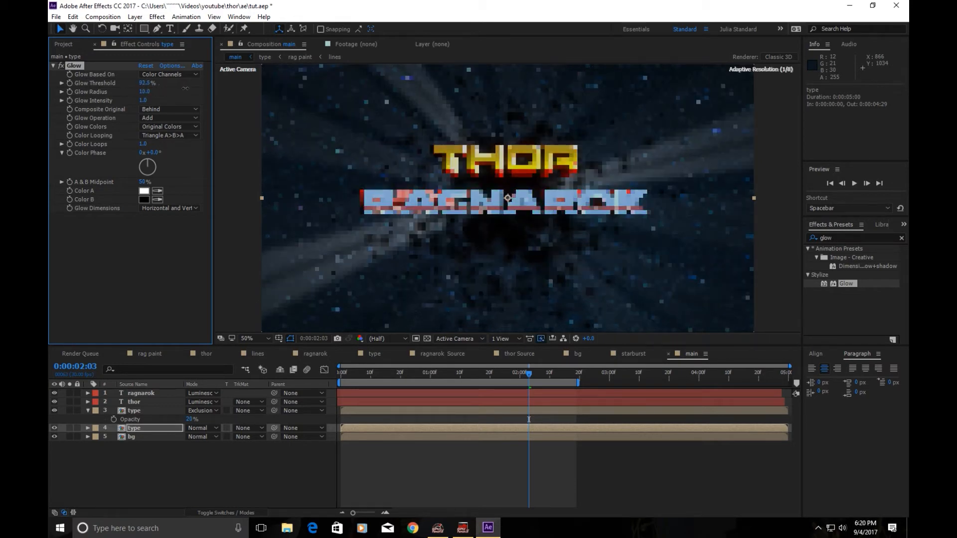
- Try compositing the original On Top in the Glow effect and return it to Behind
left_click(154, 109)
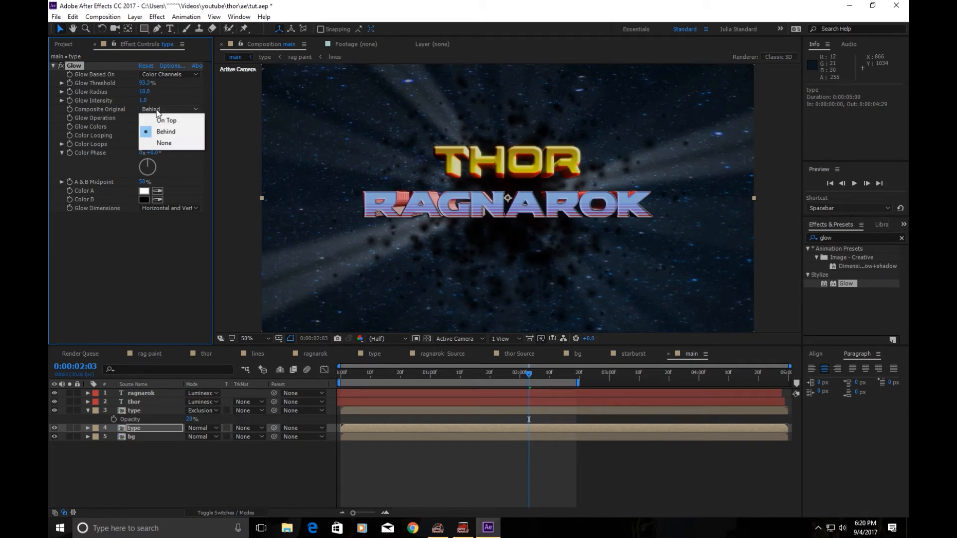
left_click(156, 120)
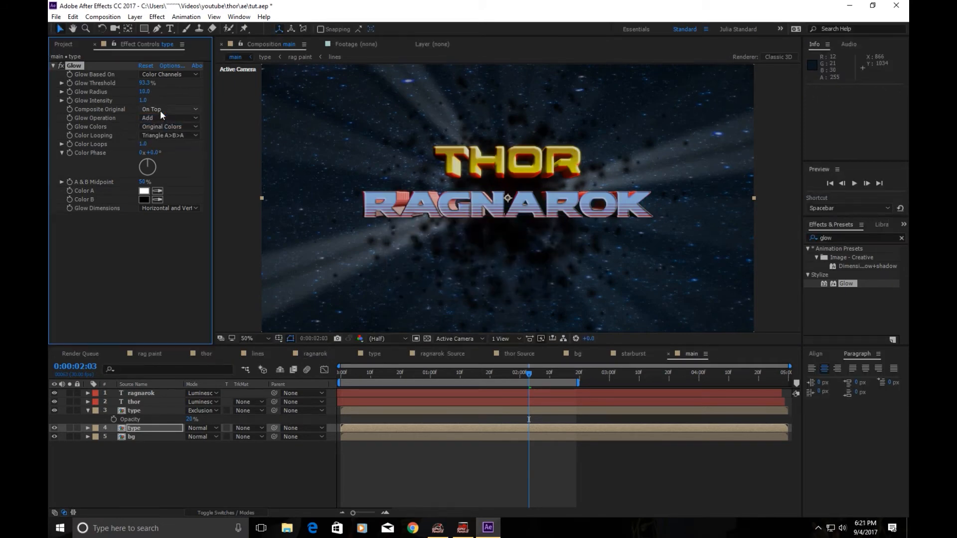
left_click(160, 109)
left_click(161, 131)
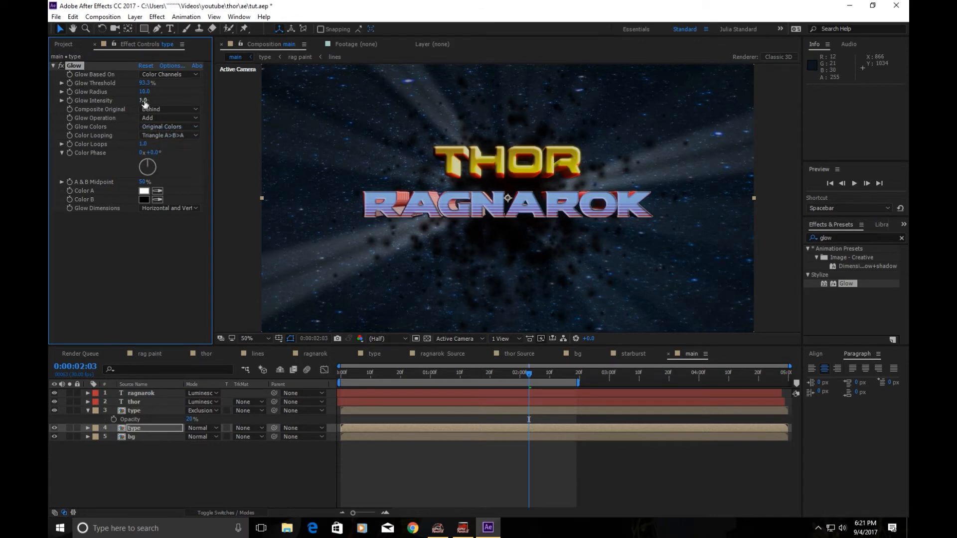
- Set the lower type layer's Glow intensity to 2.7, radius to 34 and threshold to 94%
mouse_move(143, 100)
left_mouse_down()
mouse_move(200, 102)
mouse_move(150, 94)
mouse_move(157, 98)
left_mouse_up()
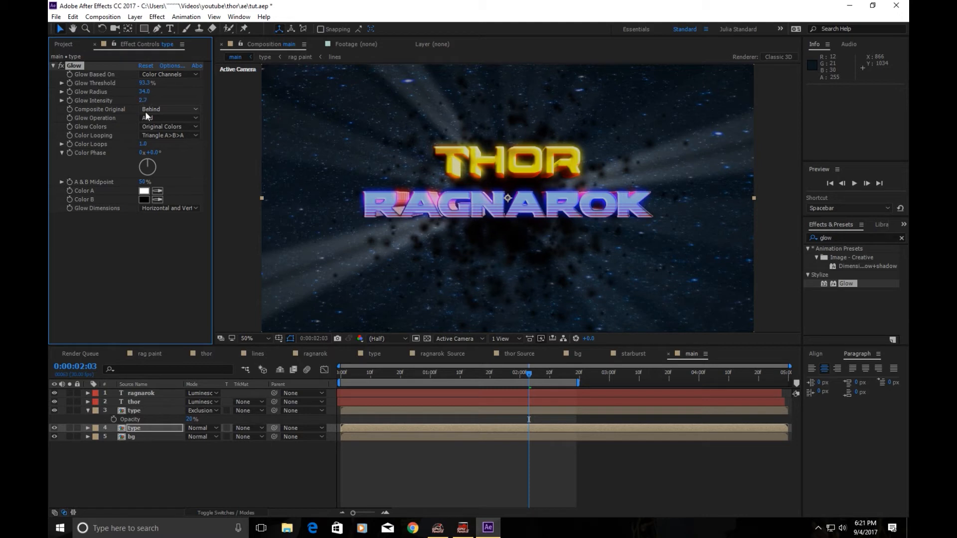
left_click(144, 83)
type("94")
- Preview the title animation from the first frame and park the playhead at 0:00:02:10
left_click_drag(337, 375, 469, 393)
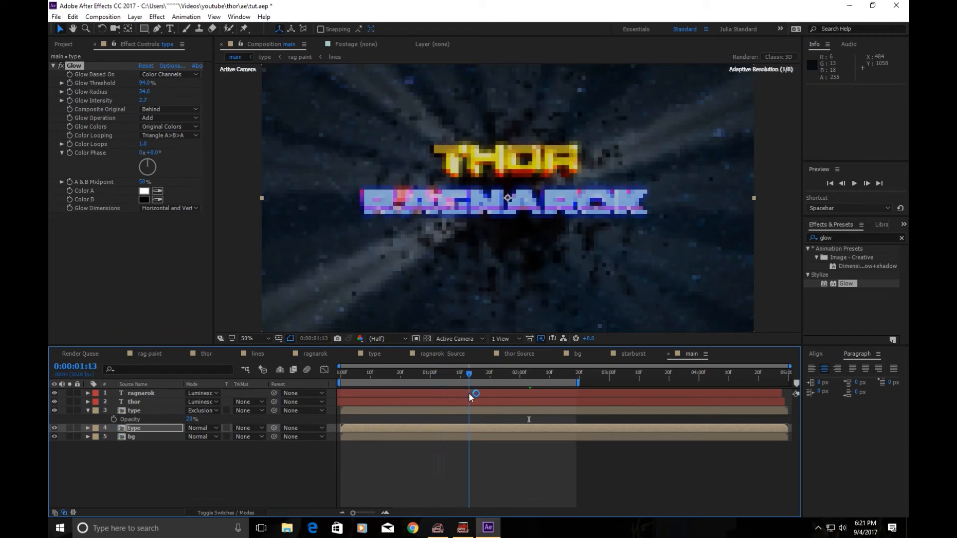
key("Home")
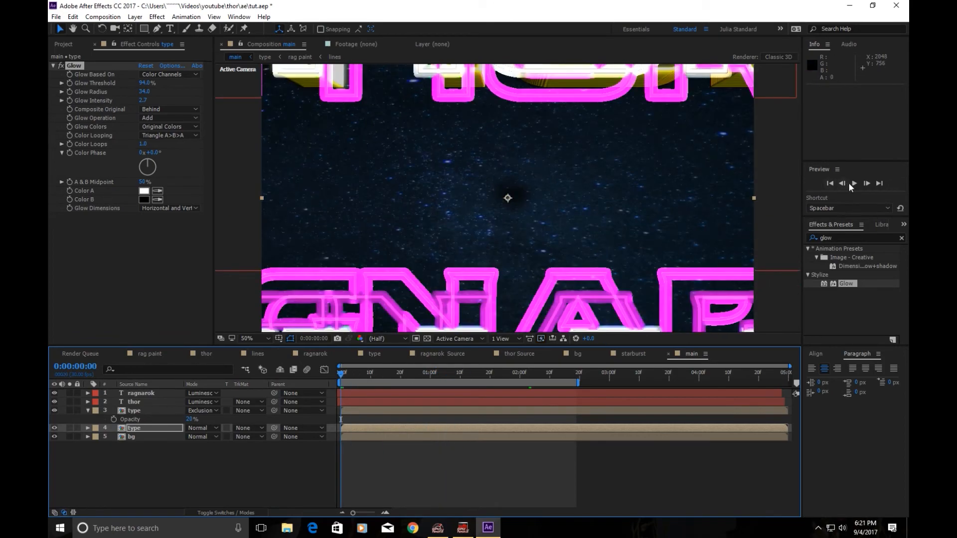
left_click(855, 185)
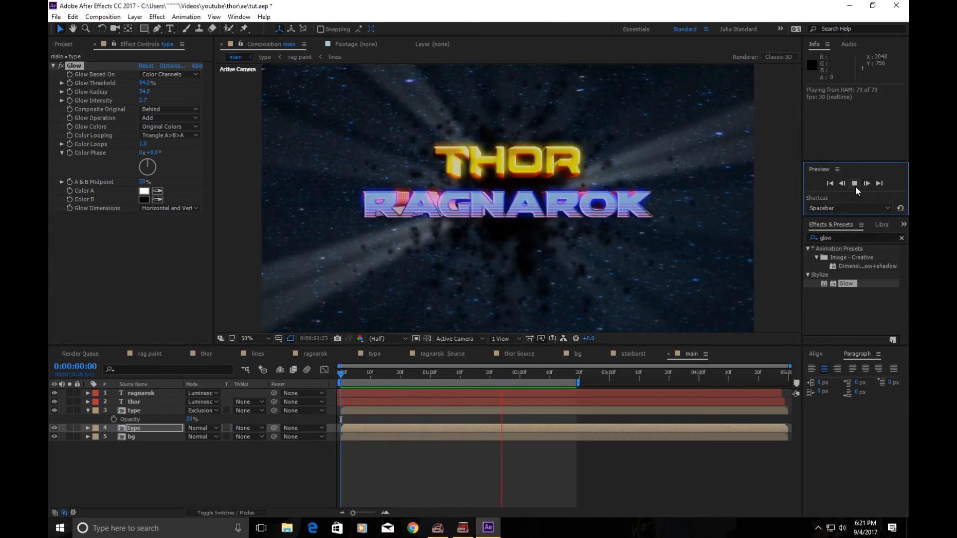
key("space")
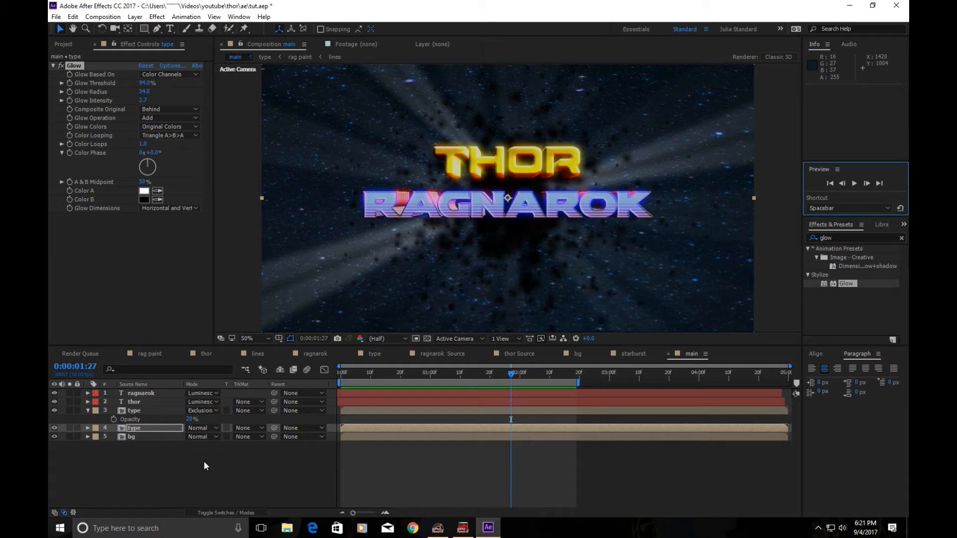
left_click_drag(342, 371, 535, 399)
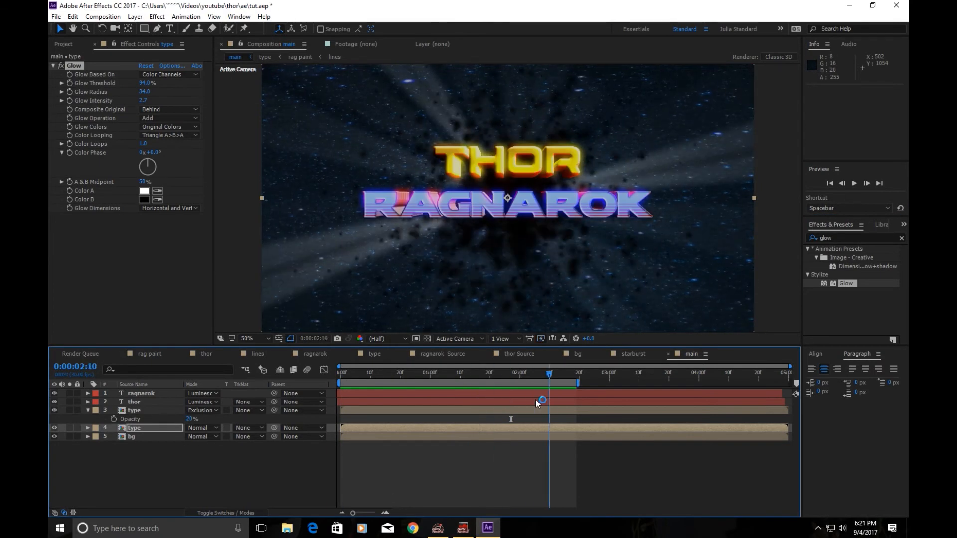
- Add a new shape layer directly above the lower type layer in the main composition
left_click(60, 46)
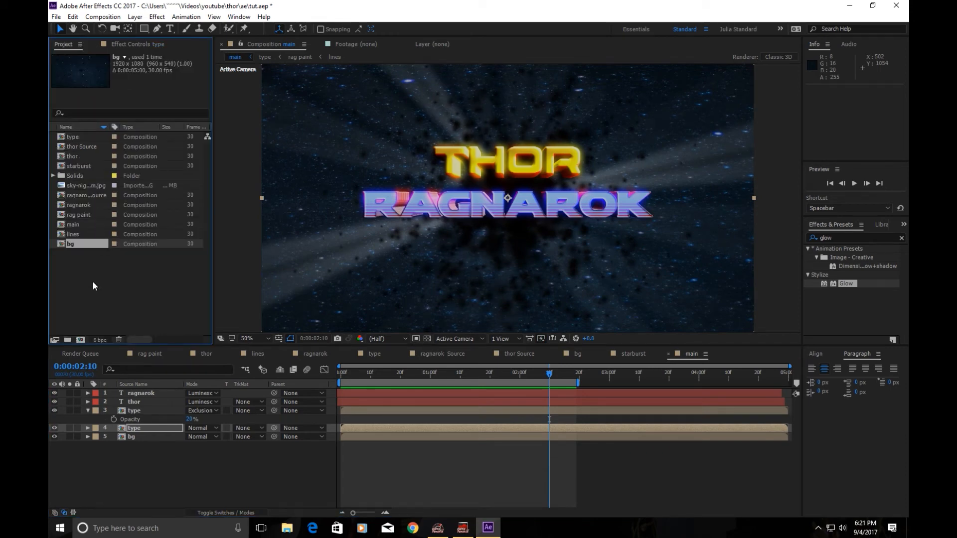
right_click(124, 474)
mouse_move(155, 377)
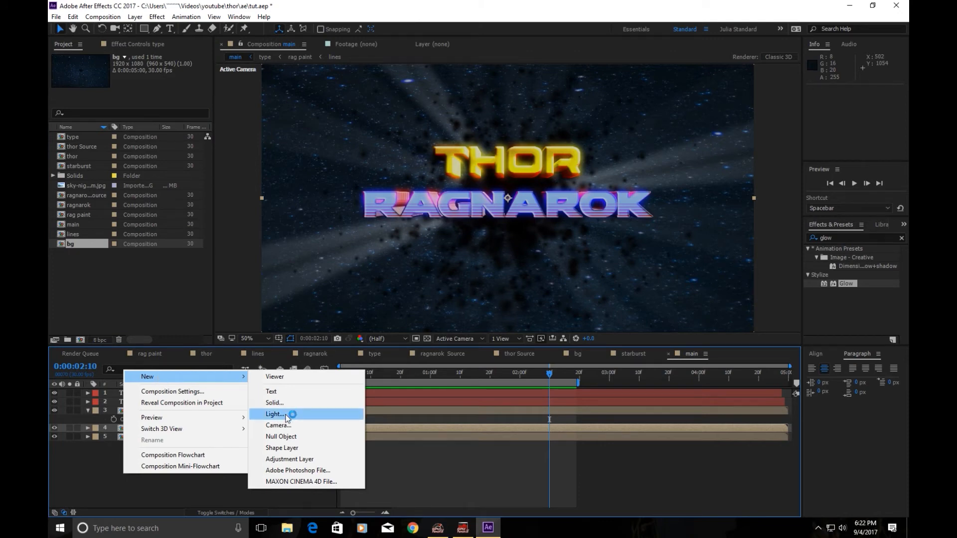
left_click(282, 447)
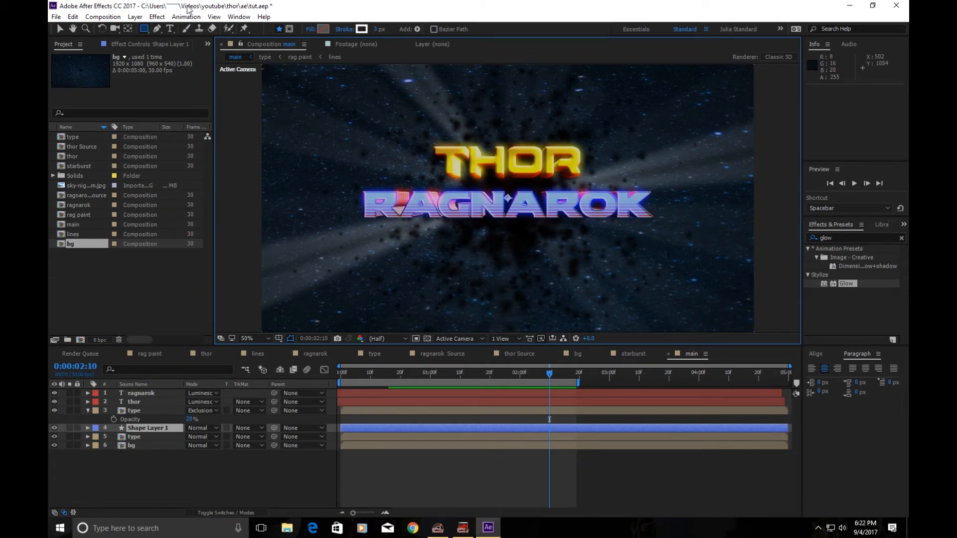
- Solo the shape layer and draw a flat horizontal ellipse about 1040 px wide and 18 px high near the frame's centre
left_click_drag(147, 30, 172, 52)
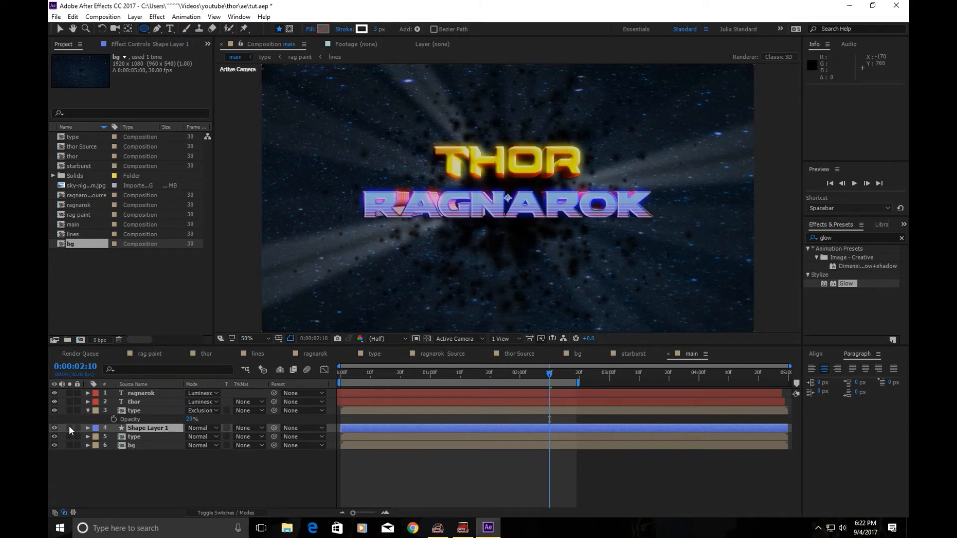
left_click(69, 427)
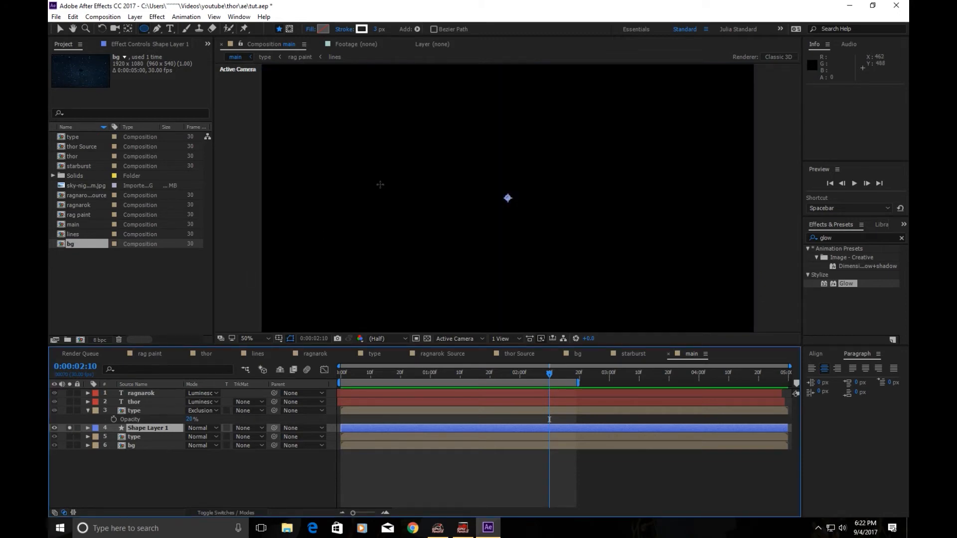
left_click_drag(380, 185, 647, 188)
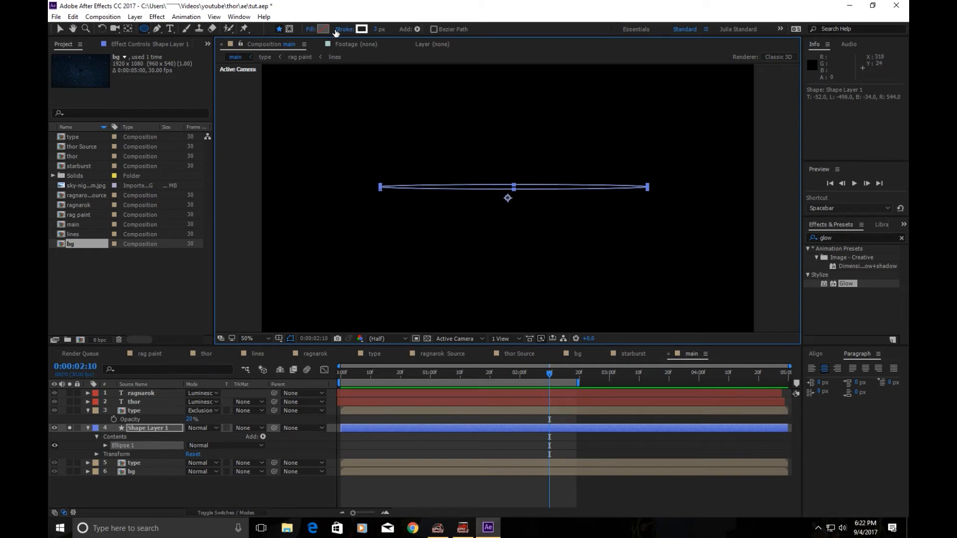
- Give the ellipse a solid color fill and set its stroke width to 0 px
left_click(310, 29)
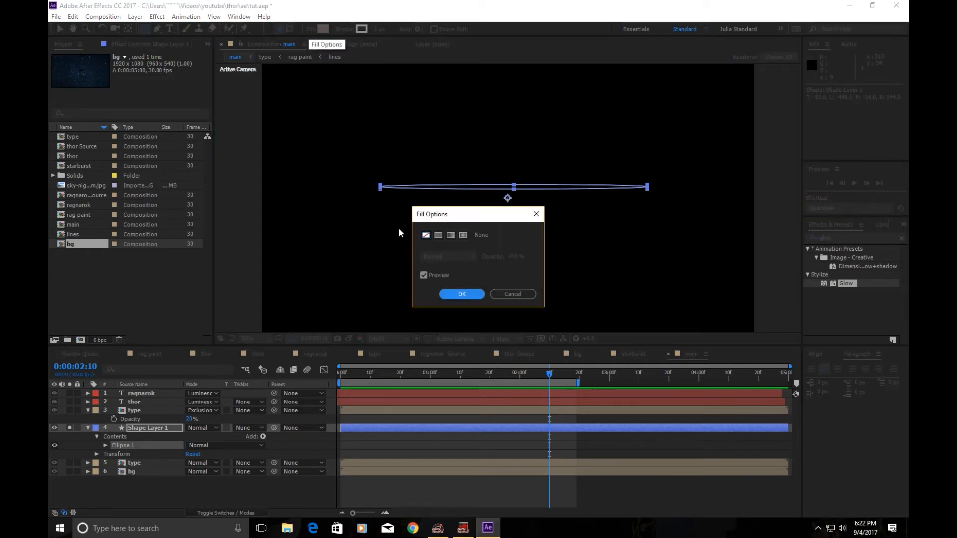
left_click(443, 235)
left_click(461, 294)
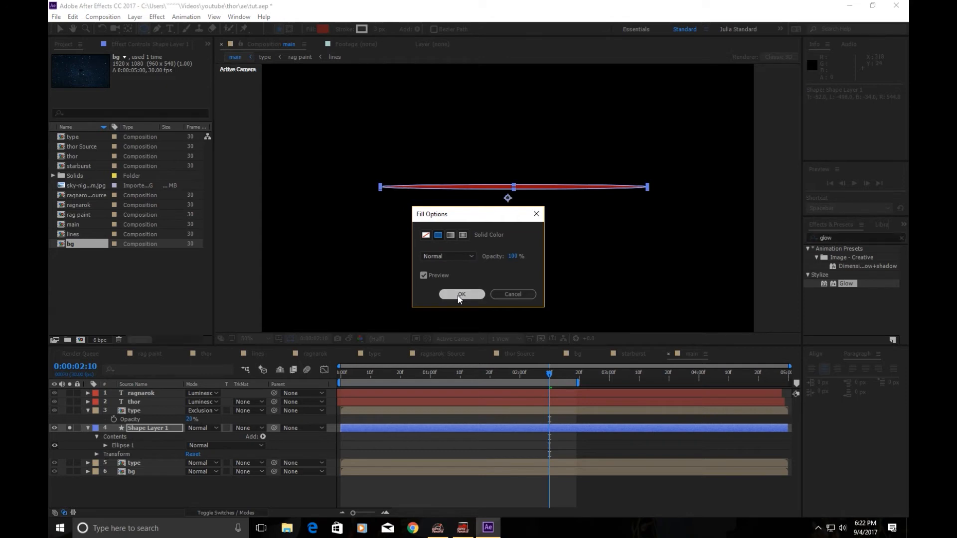
left_click(362, 29)
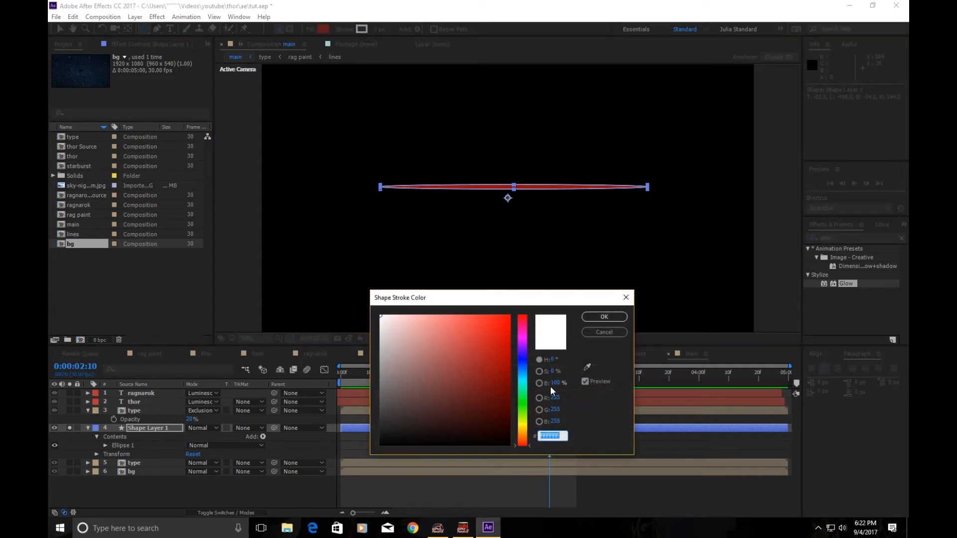
left_click(603, 317)
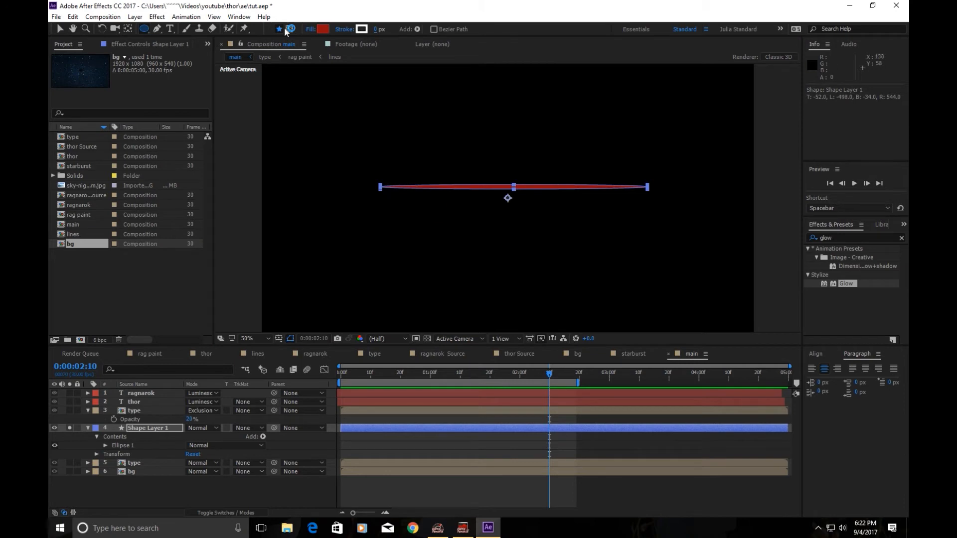
- Change the ellipse's fill color to near-white
left_click(322, 32)
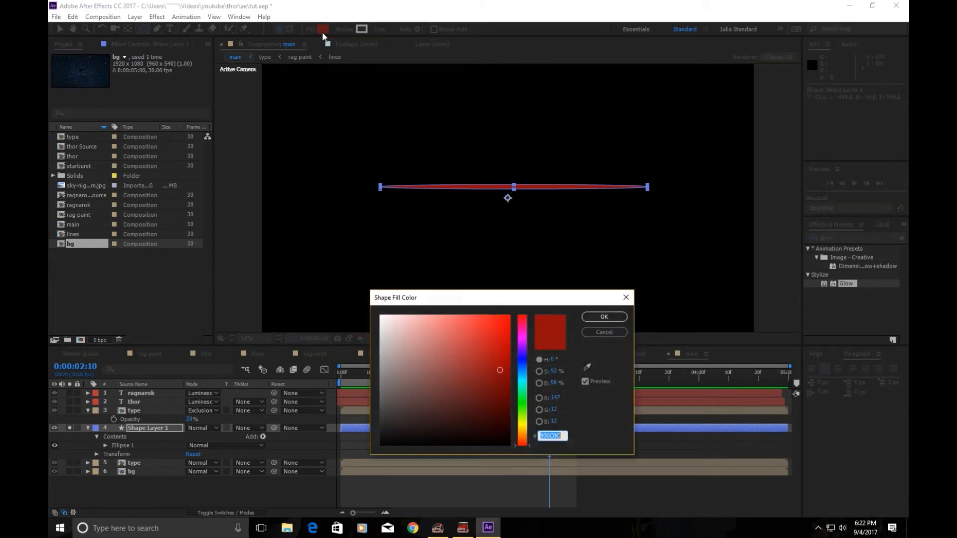
left_click(383, 321)
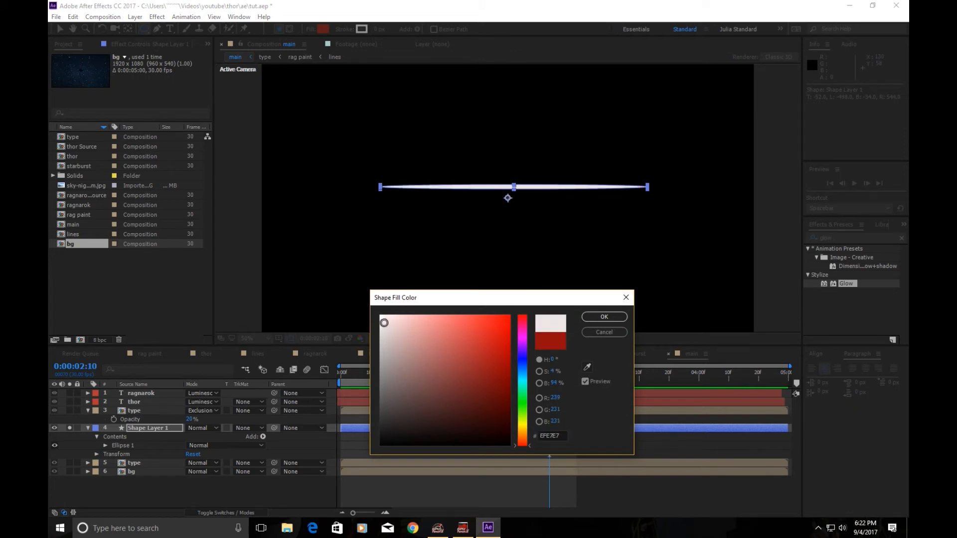
left_click(603, 317)
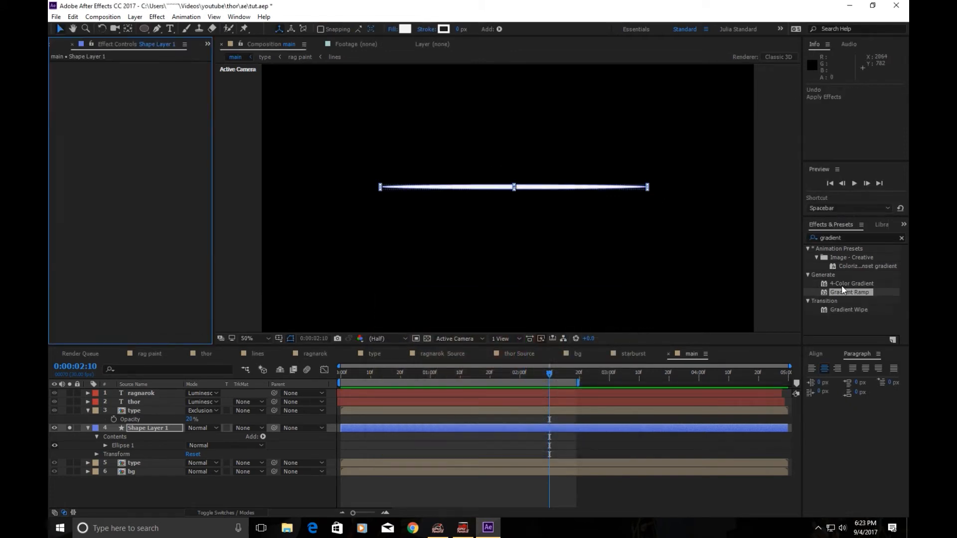
- Apply the 4-Color Gradient effect to the ellipse and place Point 1 at its left end, at 458, 498
left_click(841, 285)
left_click_drag(841, 285, 518, 189)
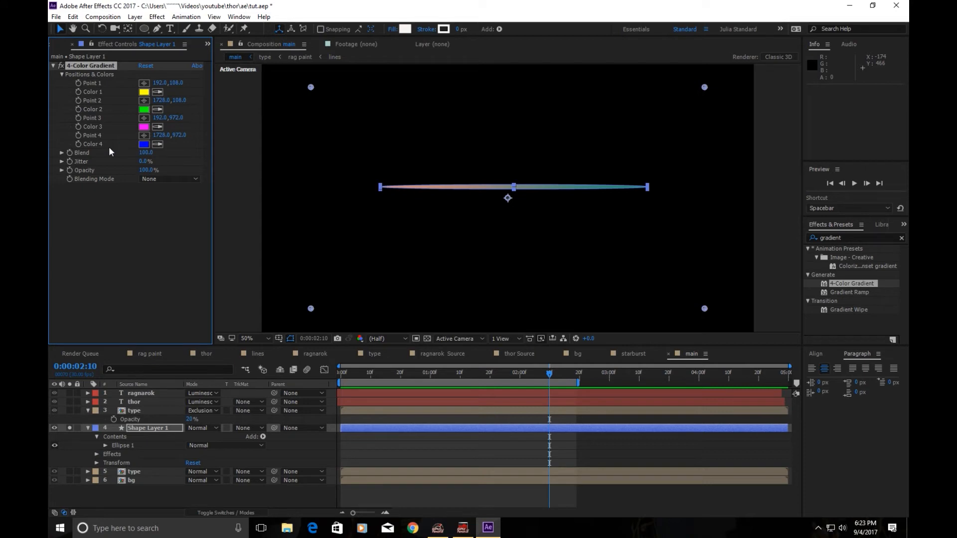
left_click(144, 82)
left_click_drag(379, 188, 379, 187)
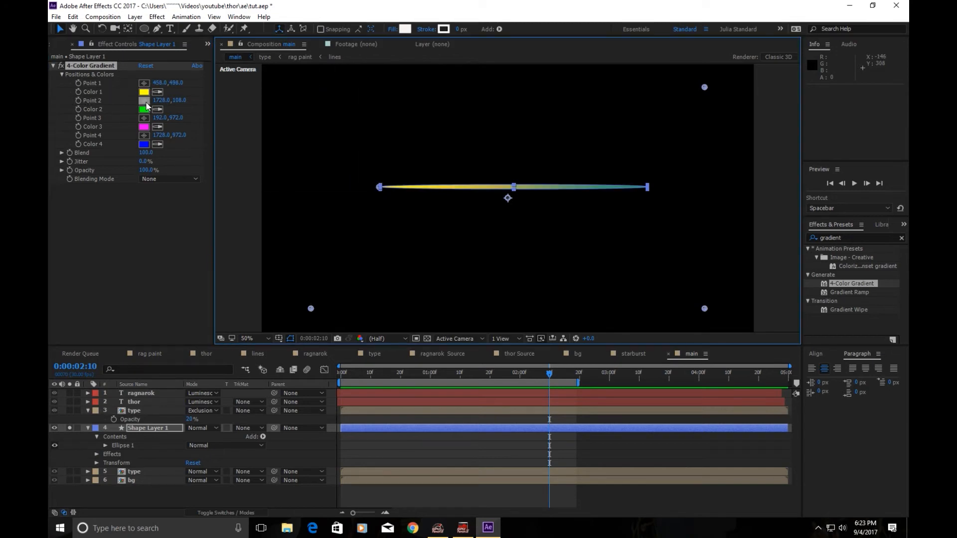
- Spread the remaining gradient points along the ellipse: Point 2 at 806, 496, Point 3 at 1114, 500 and Point 4 at 1486, 496
left_click(145, 102)
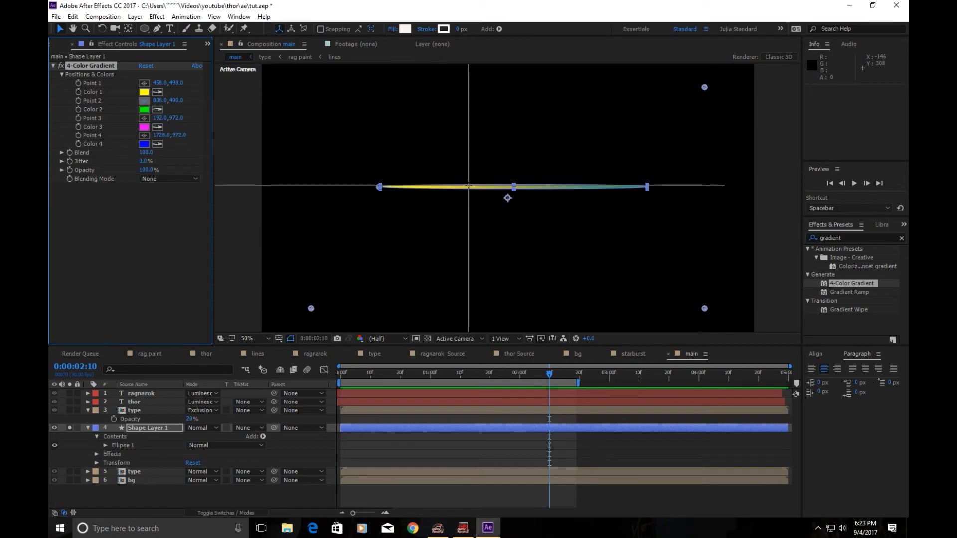
left_click(468, 186)
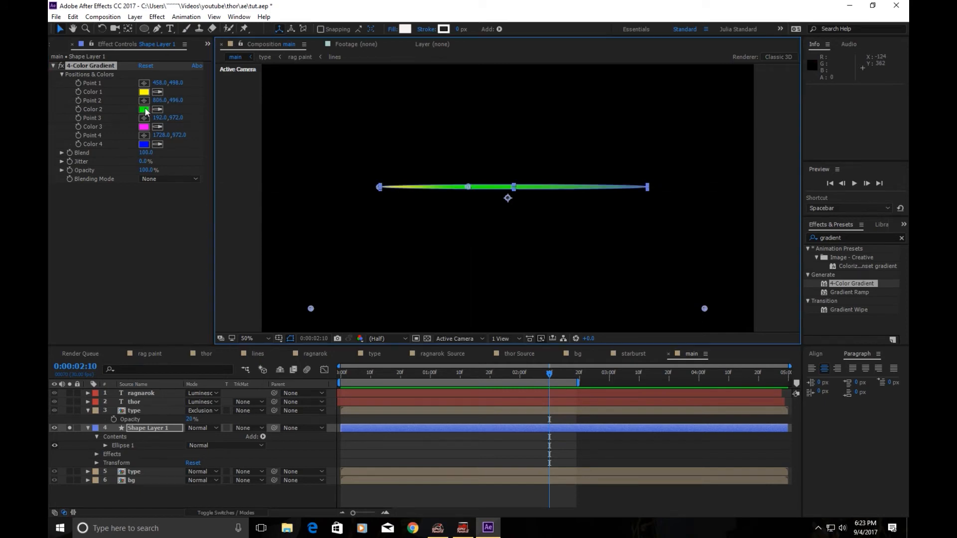
left_click(144, 118)
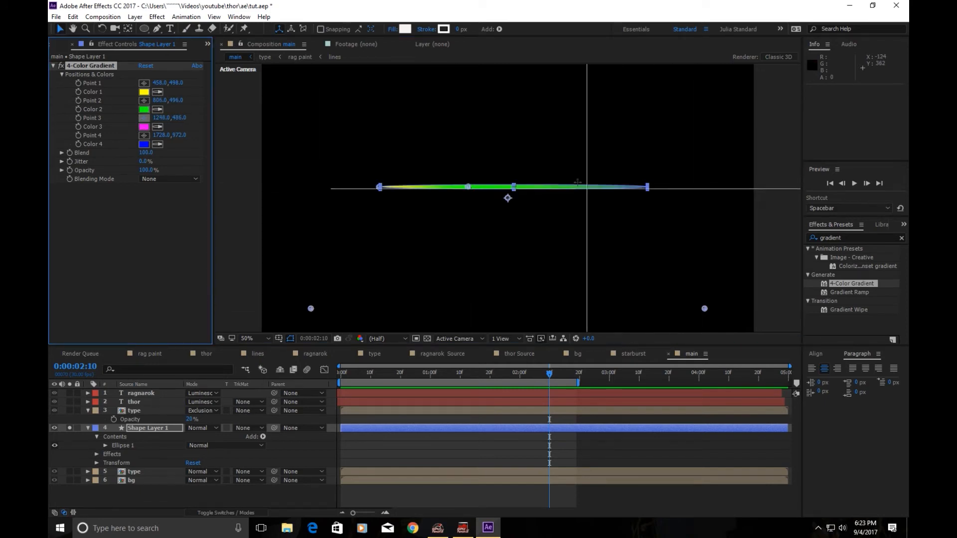
left_click(546, 187)
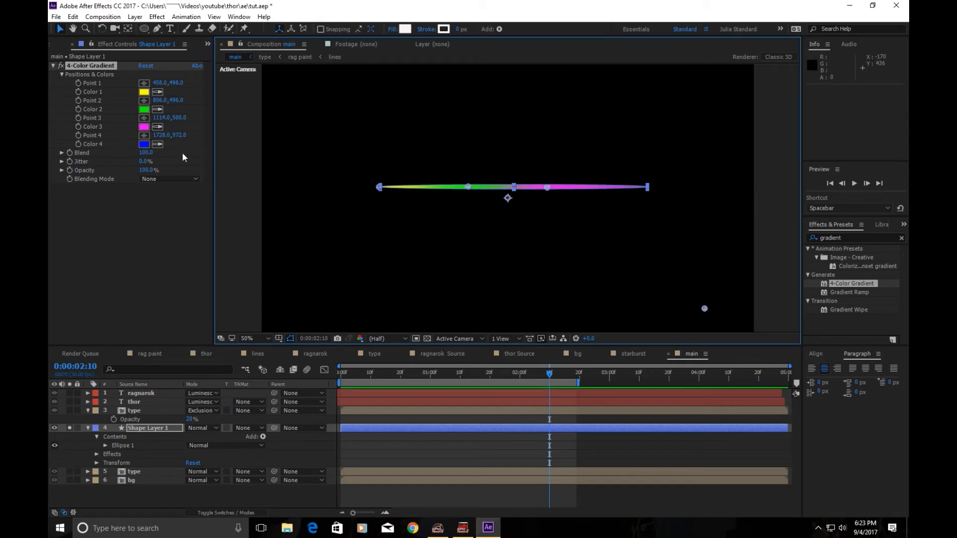
left_click(144, 135)
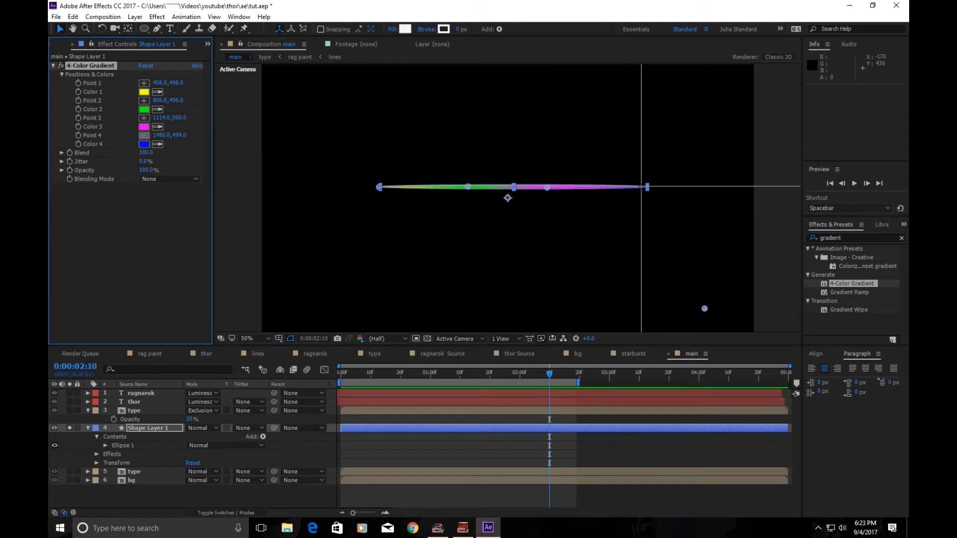
left_click(642, 187)
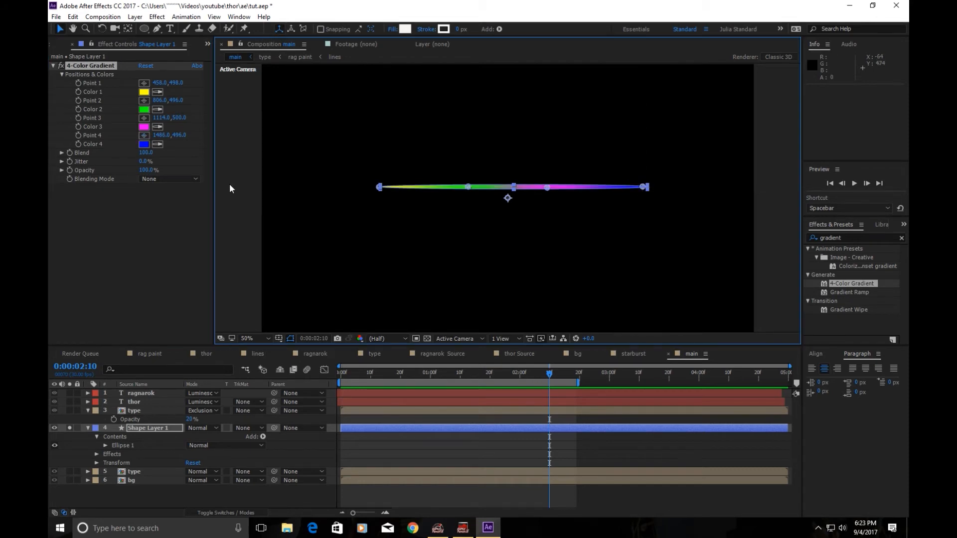
- Set the 4-Color Gradient's end colors, Color 1 and Color 4, to black
left_click(143, 93)
left_click_drag(397, 364, 386, 445)
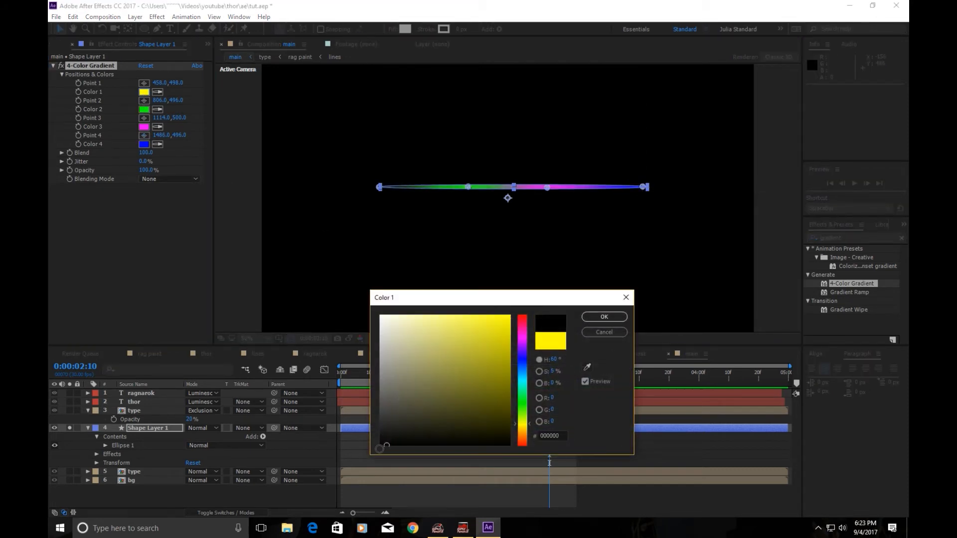
left_click(593, 315)
left_click(144, 144)
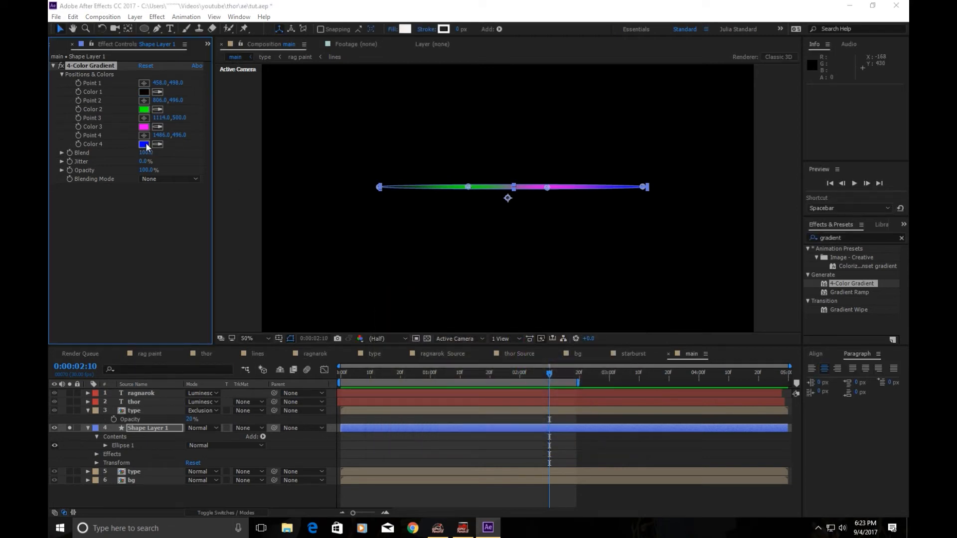
left_click_drag(510, 442, 491, 445)
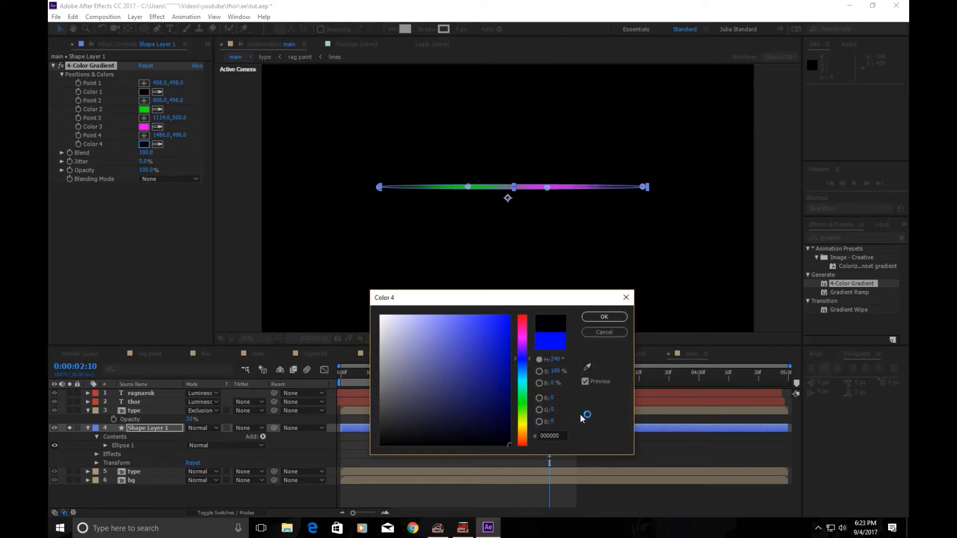
left_click(603, 317)
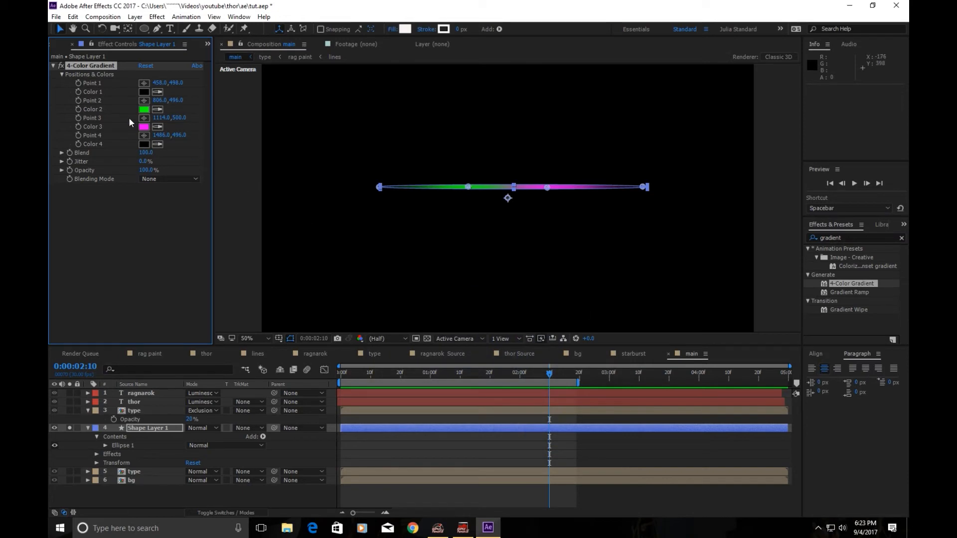
- Set the gradient's Color 2 to near-white FEFFFE and Color 3 to light blue
left_click(143, 109)
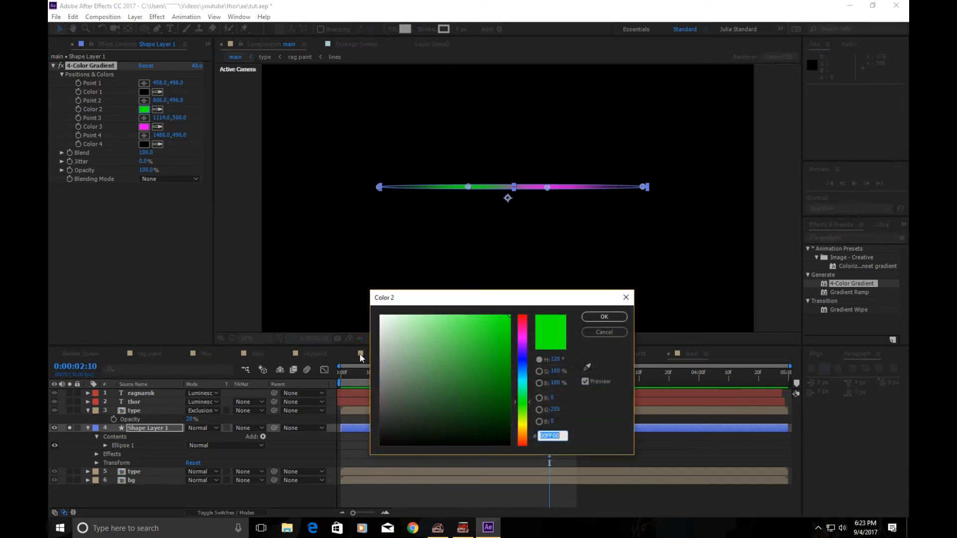
left_click_drag(401, 323, 380, 314)
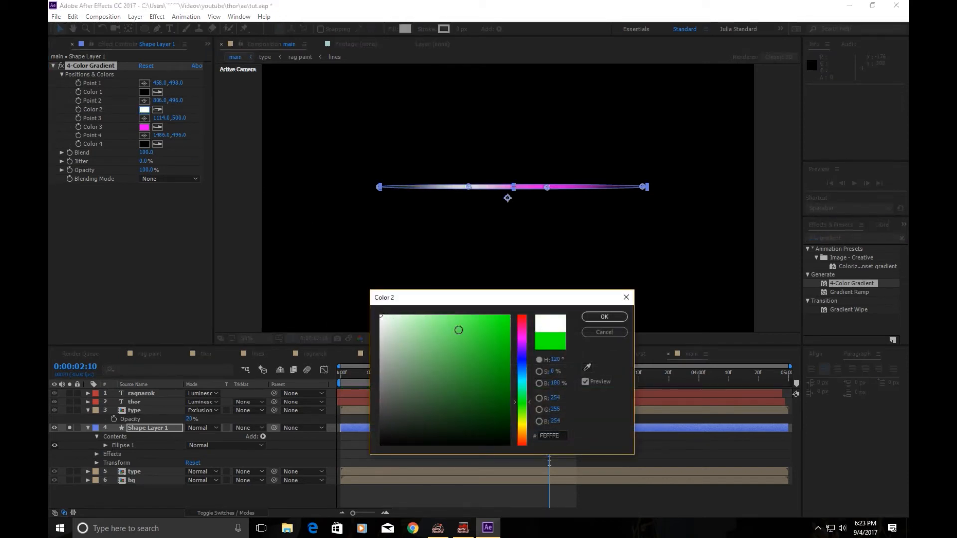
left_click(603, 314)
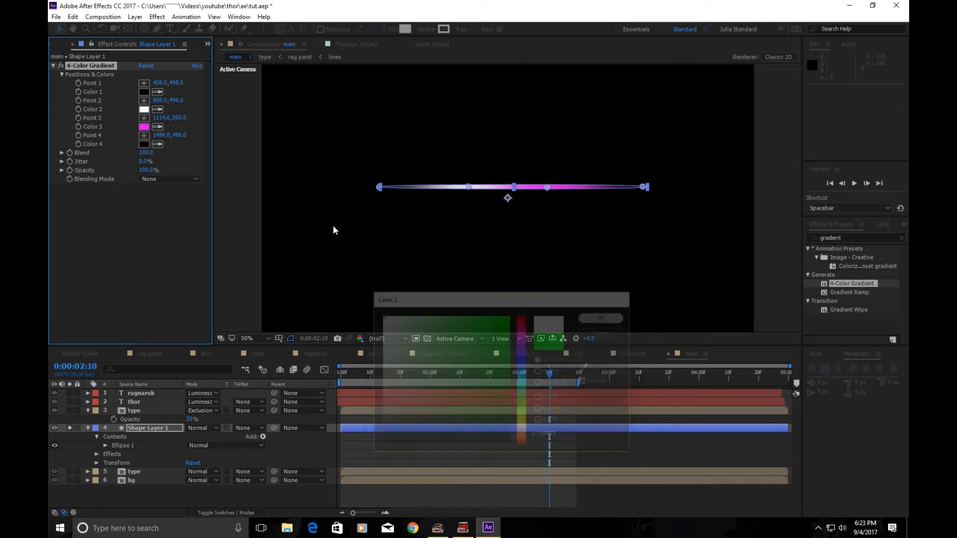
left_click(143, 127)
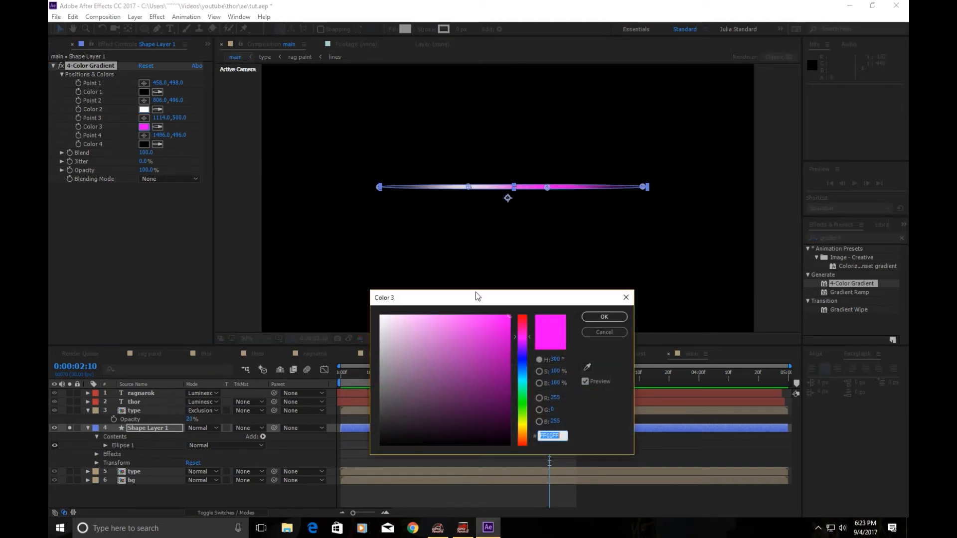
left_click(522, 374)
mouse_move(451, 338)
left_mouse_down()
mouse_move(425, 315)
mouse_move(460, 311)
left_mouse_up()
left_click(604, 318)
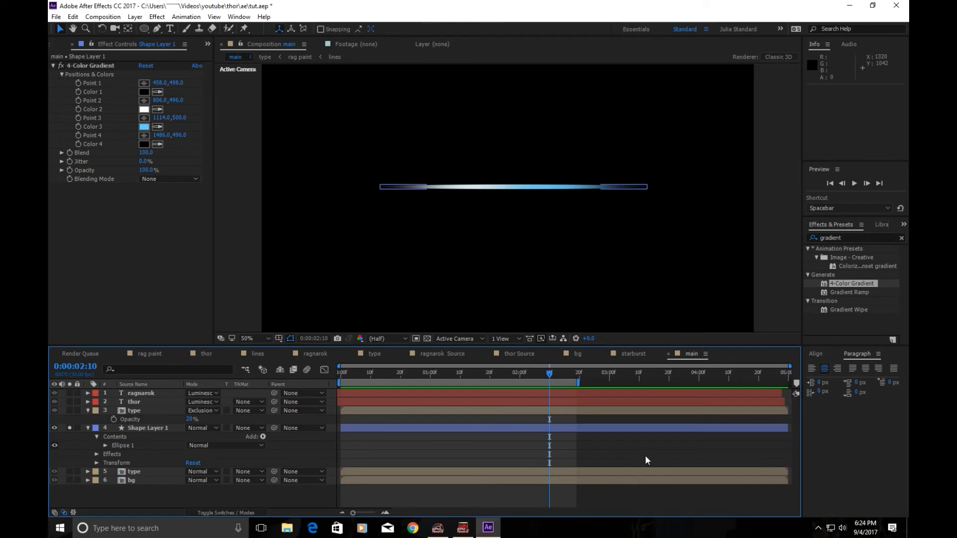
- Find the Gaussian Blur effect and apply it to the ellipse's shape layer
left_click(139, 428)
left_click(855, 238)
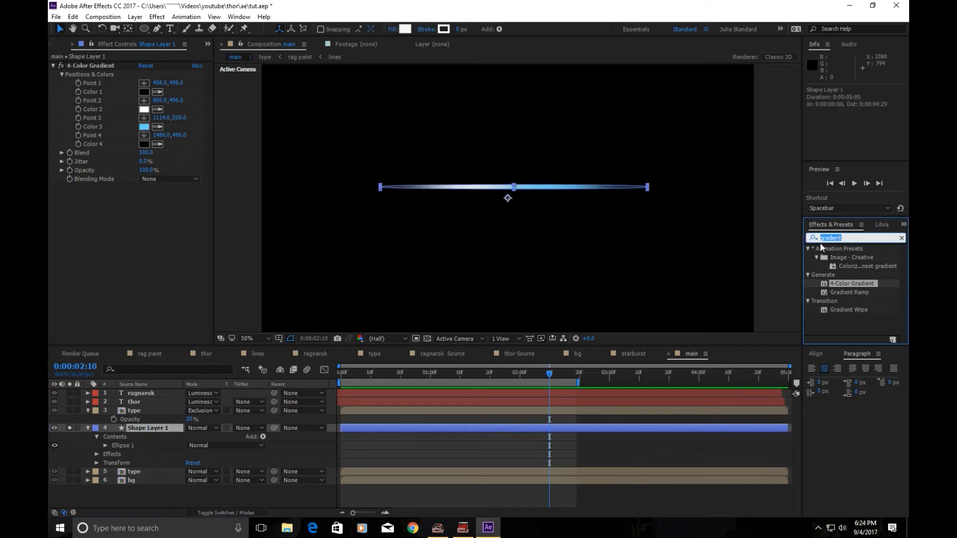
type("blur")
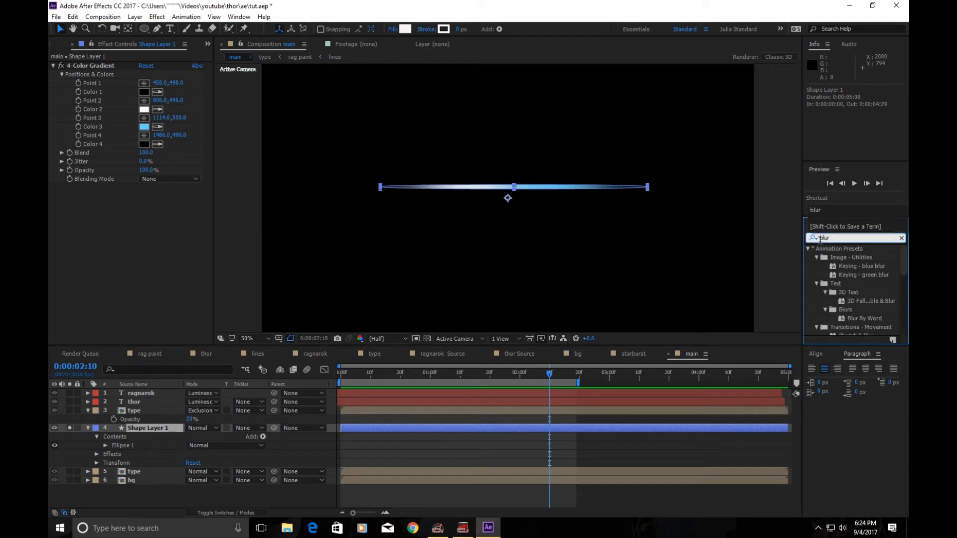
scroll(862, 295, "down", 3)
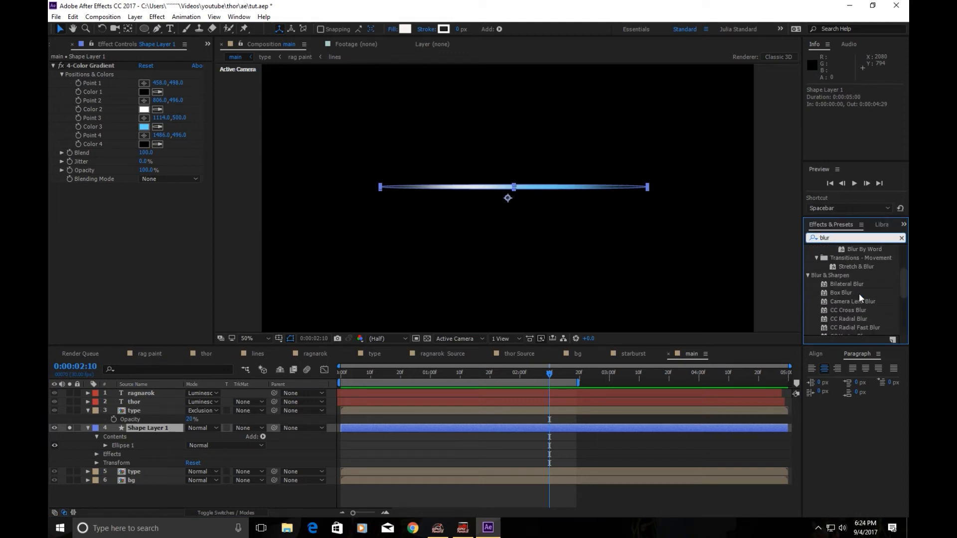
scroll(858, 293, "down", 3)
left_click_drag(854, 301, 568, 188)
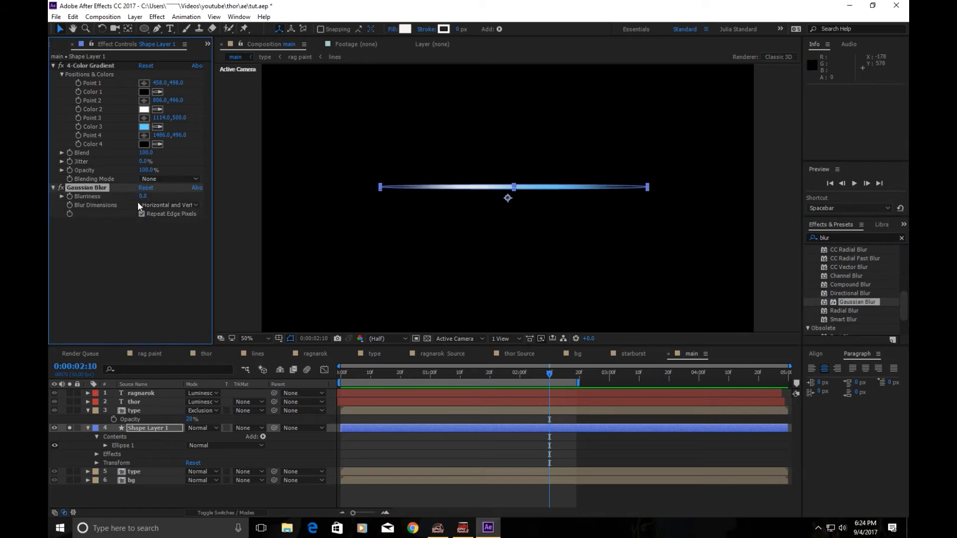
- Raise the Gaussian Blur's Blurriness on the streak to about 36
left_click_drag(143, 196, 196, 199)
left_click(270, 238)
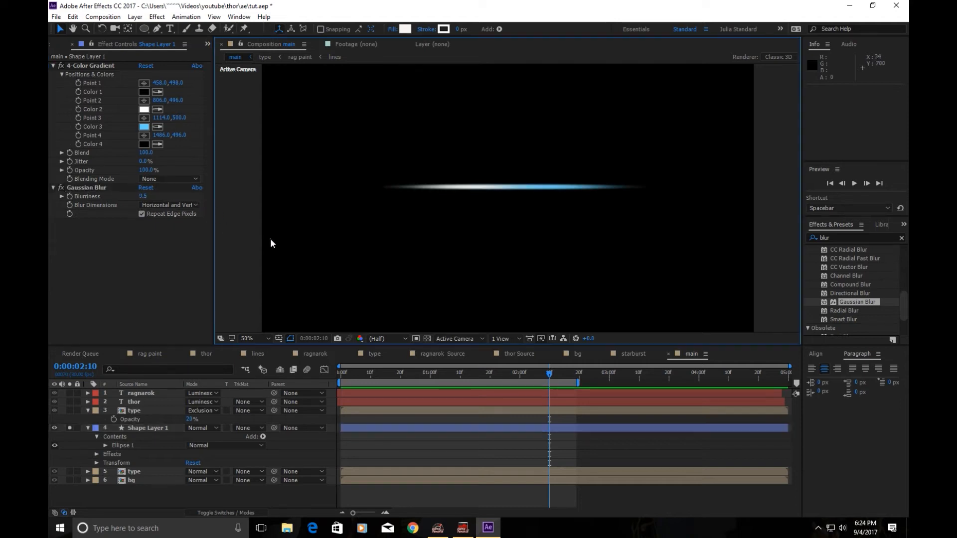
left_click_drag(141, 198, 339, 220)
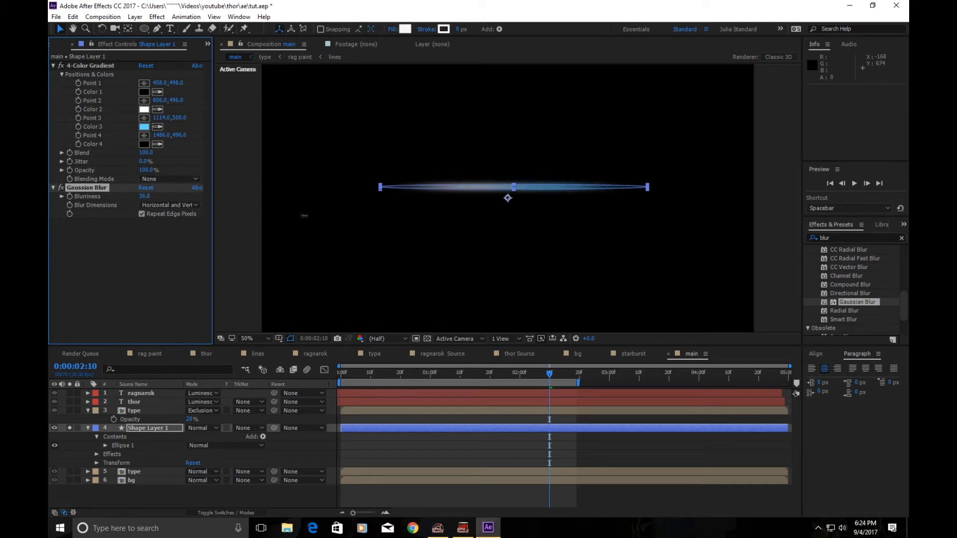
left_click(154, 246)
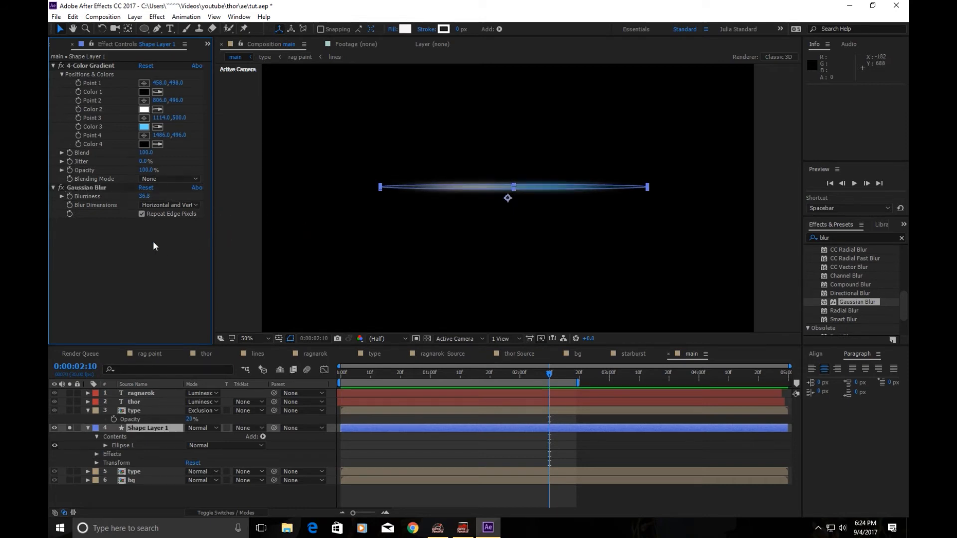
left_click(379, 445)
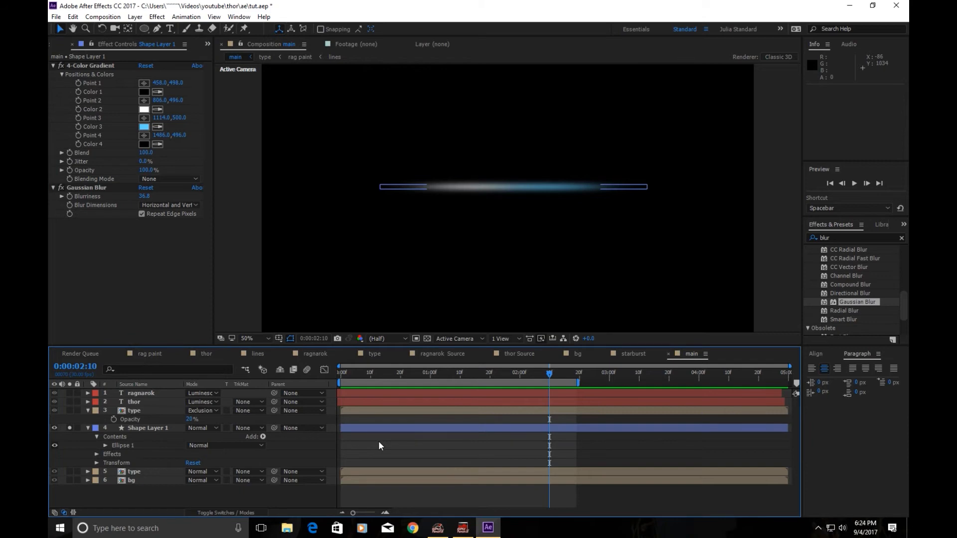
- Resize the Ellipse 1 path to a width of 1147 and a height of 5
left_click(367, 429)
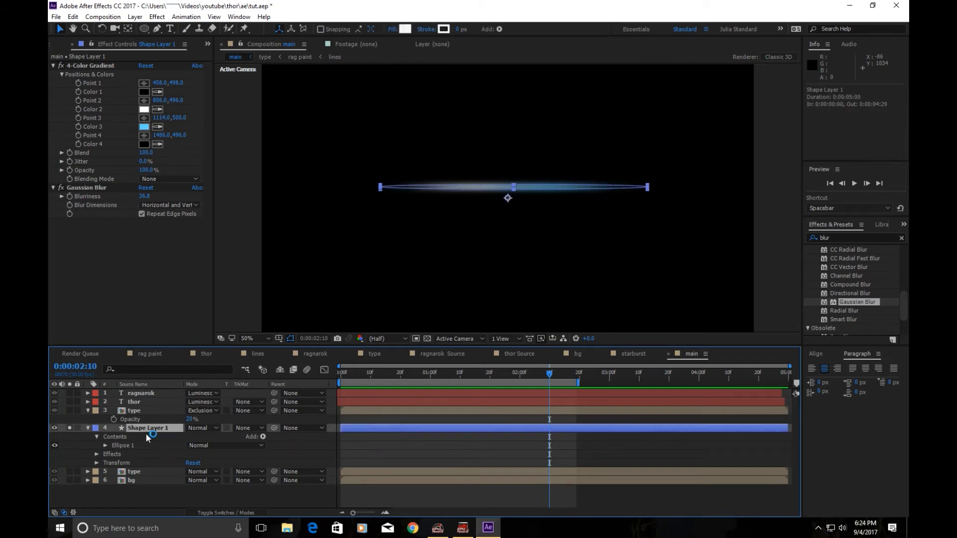
left_click(105, 445)
left_click(114, 455)
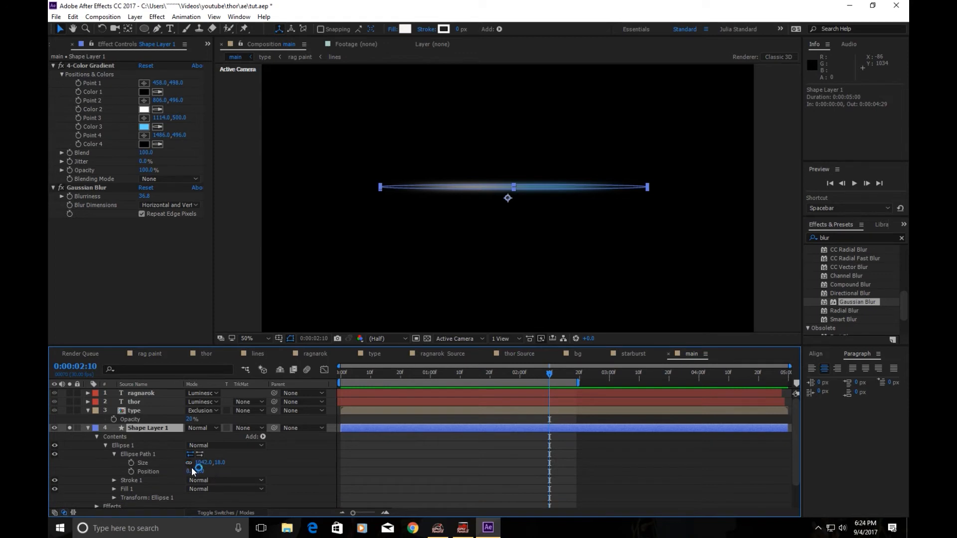
left_click(218, 463)
type("10")
key("Return")
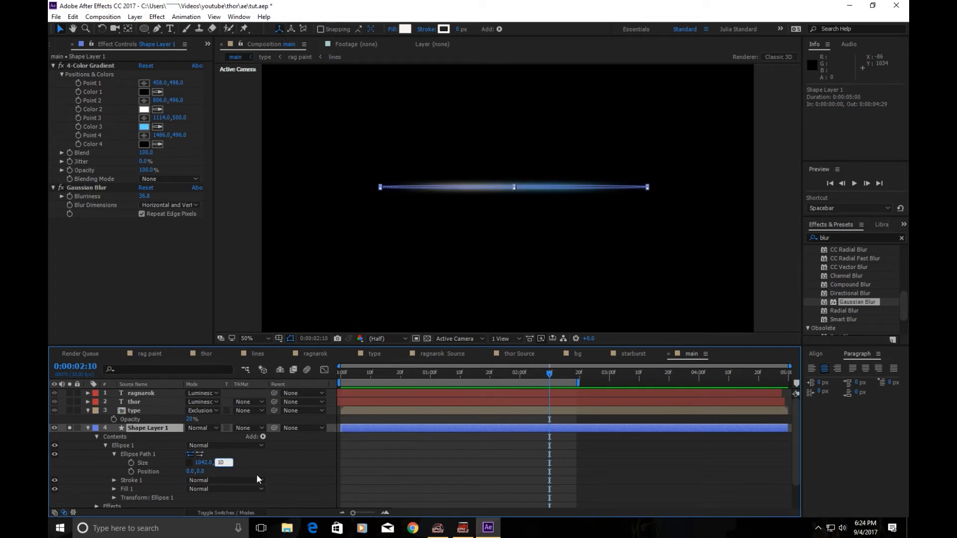
left_click(436, 450)
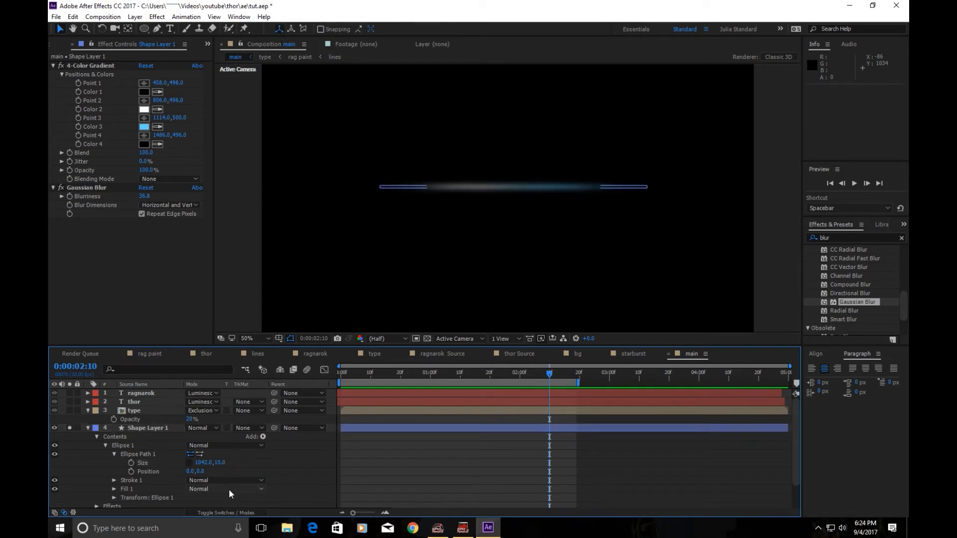
left_click(220, 463)
key("Return")
left_click(332, 462)
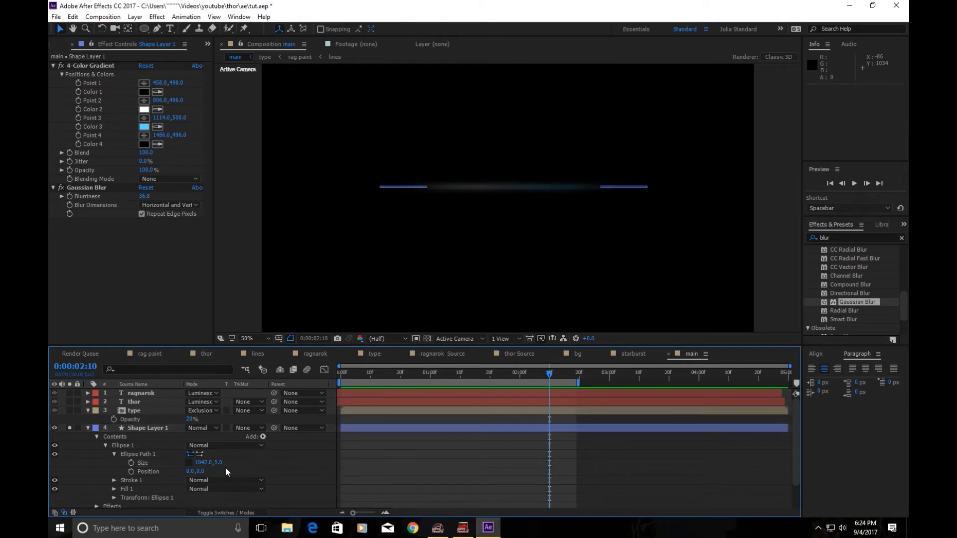
left_click_drag(205, 462, 256, 463)
left_click(271, 457)
- Try the Add blending mode on the shape layer and return the layer to Normal
left_click(208, 429)
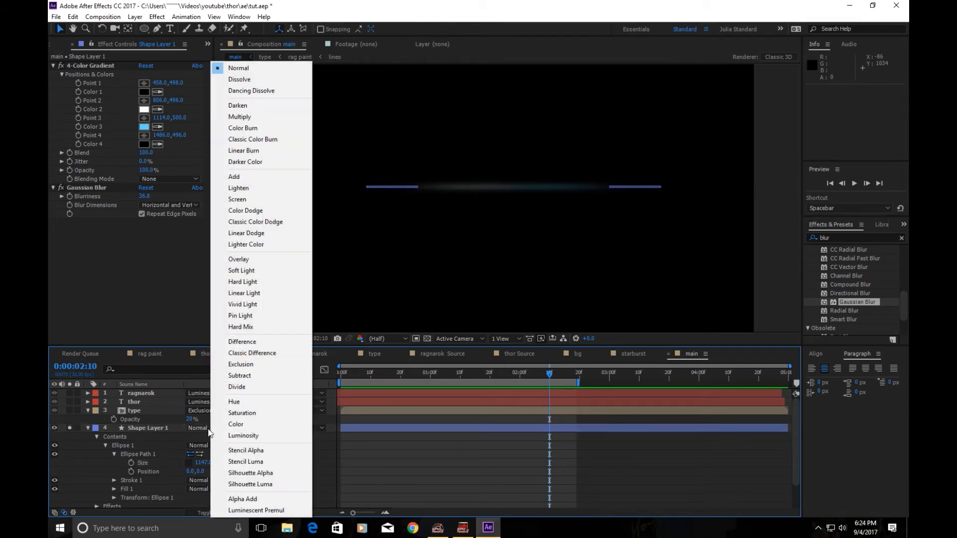
left_click(229, 181)
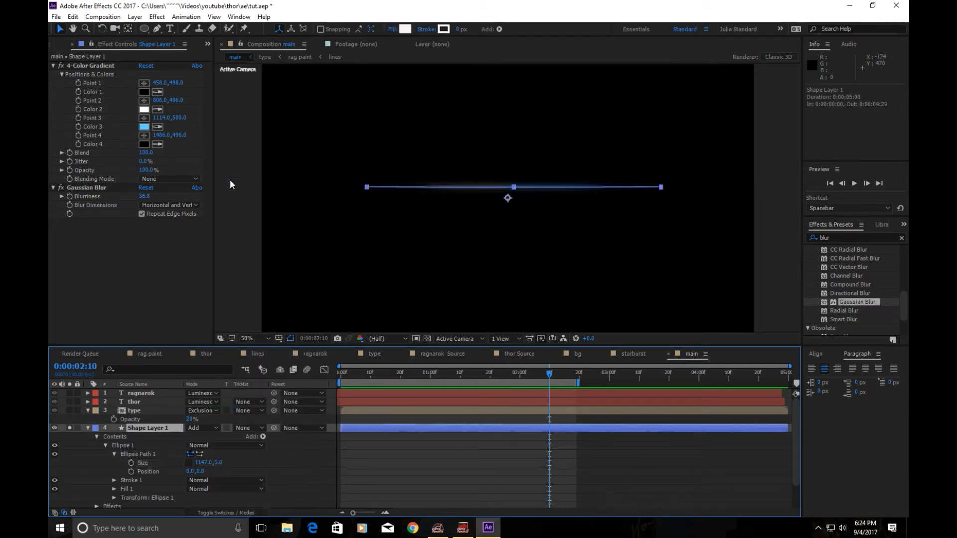
left_click(309, 481)
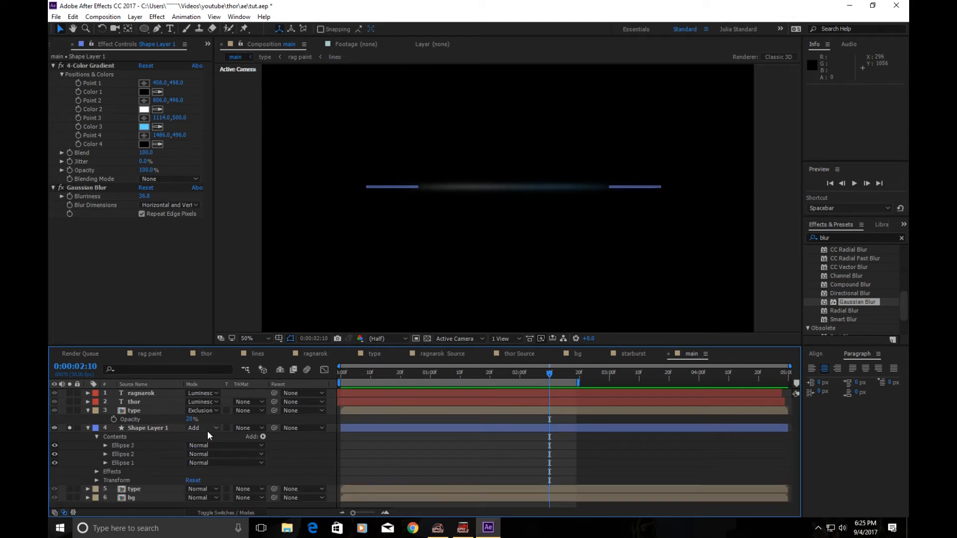
left_click(208, 429)
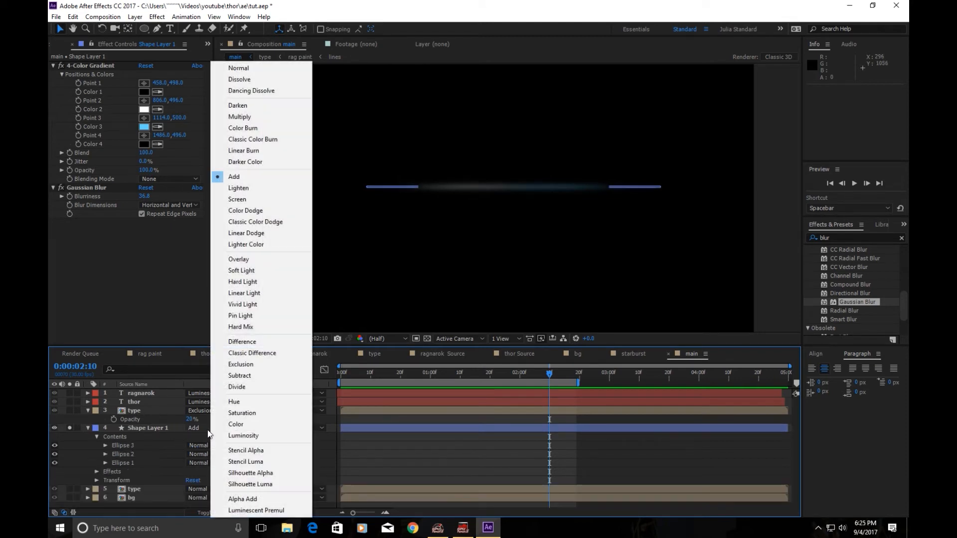
left_click(244, 68)
left_click(377, 489)
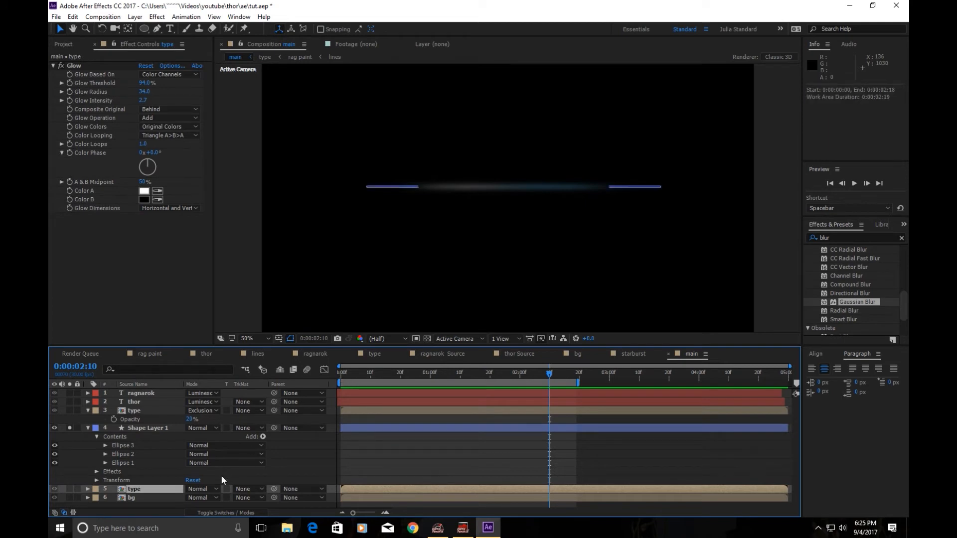
- Turn off solo for the shape layer and move the current time to 0:00:01:25
left_click(342, 374)
left_click(70, 427)
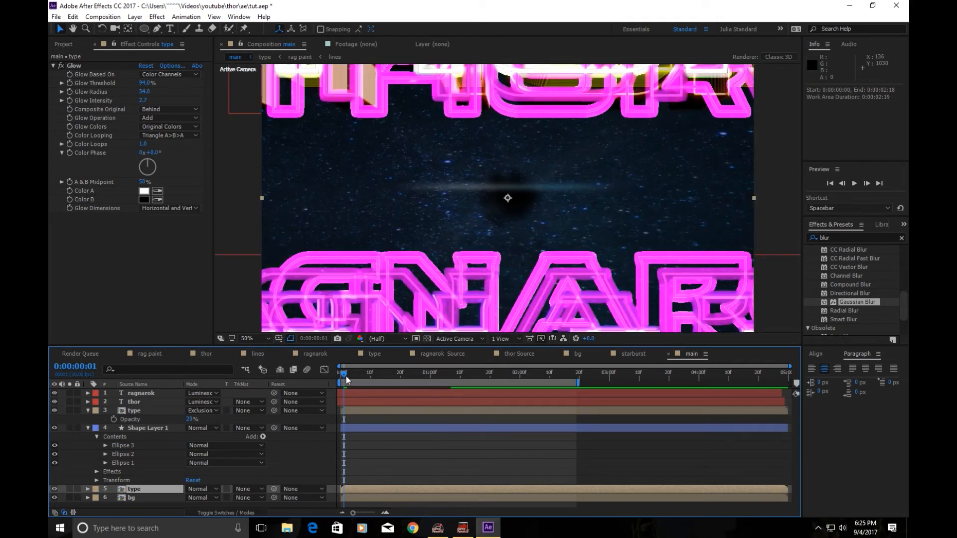
left_click_drag(344, 375, 503, 399)
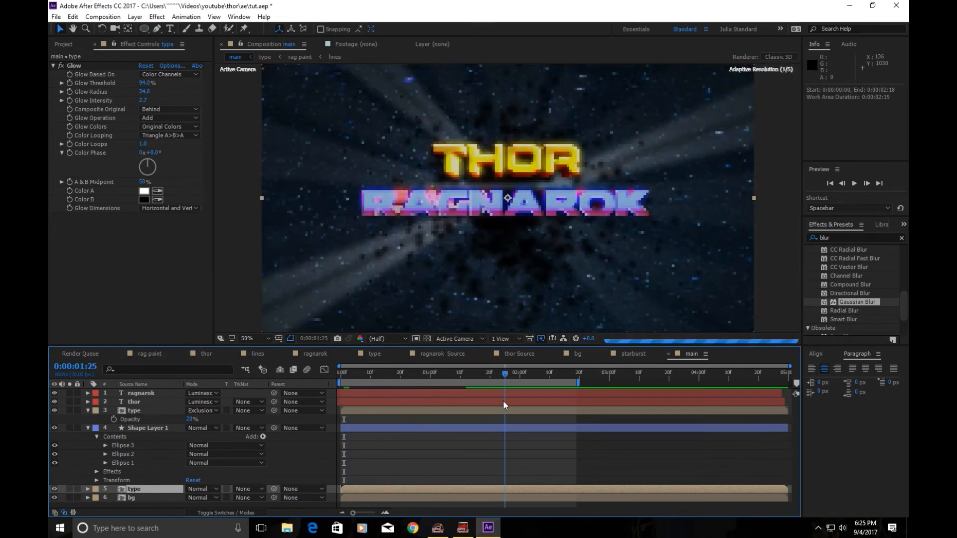
- Nudge the light streak layer slightly up and left so it sits in the gap between THOR and RAGNAROK
left_click(148, 428)
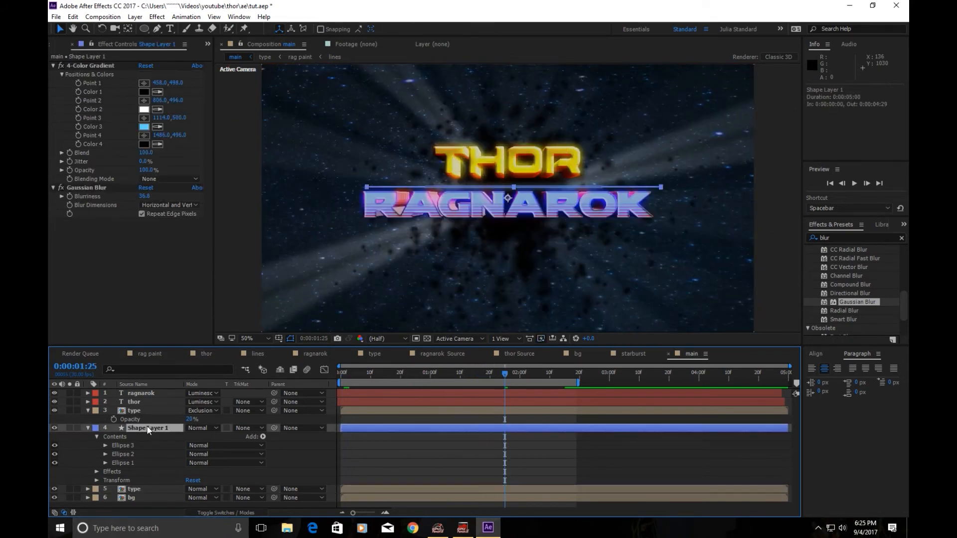
key("Up")
key("Up")
key("Up")
key("Up")
key("Up")
key("Up")
key("Up")
key("Up")
key("Up")
key("Up")
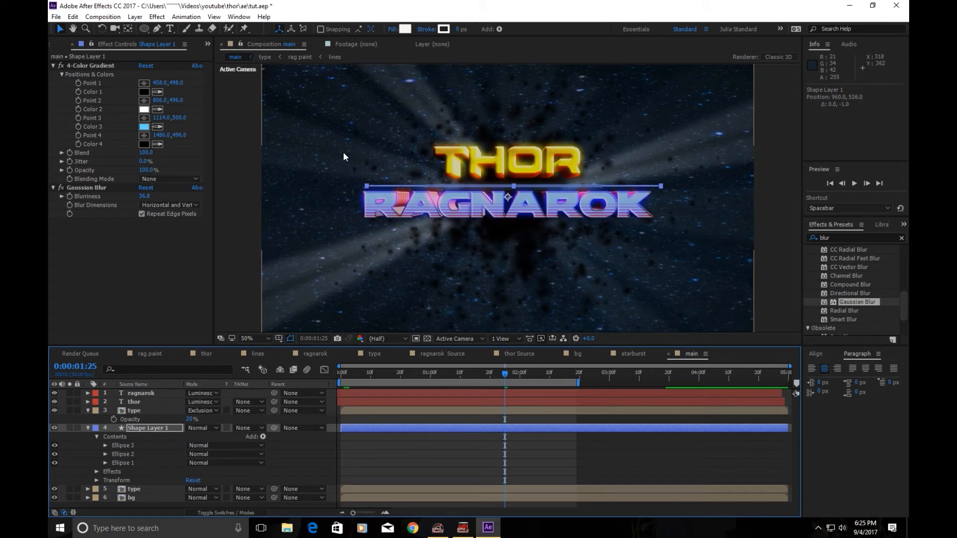
key("Up")
key("Up")
key("Up")
key("Up")
key("Left")
key("Left")
key("Left")
key("Left")
left_click(469, 478)
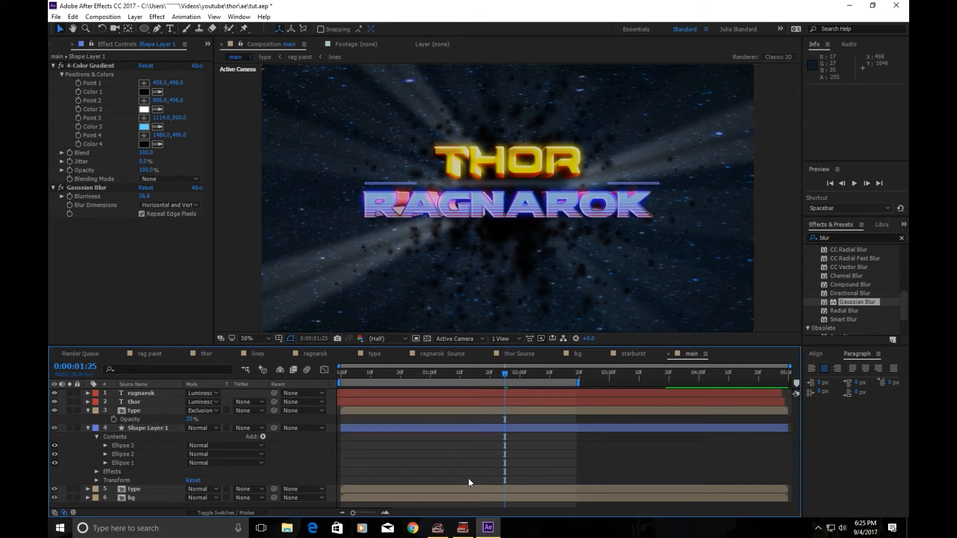
- Set the shape layer's Gaussian Blur Blurriness to 25
left_click(486, 429)
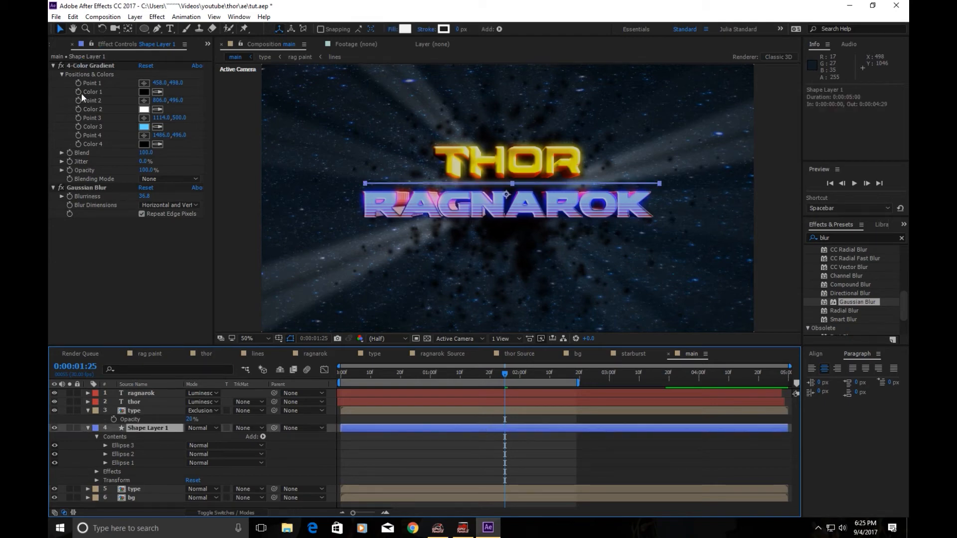
left_click(143, 197)
type("2")
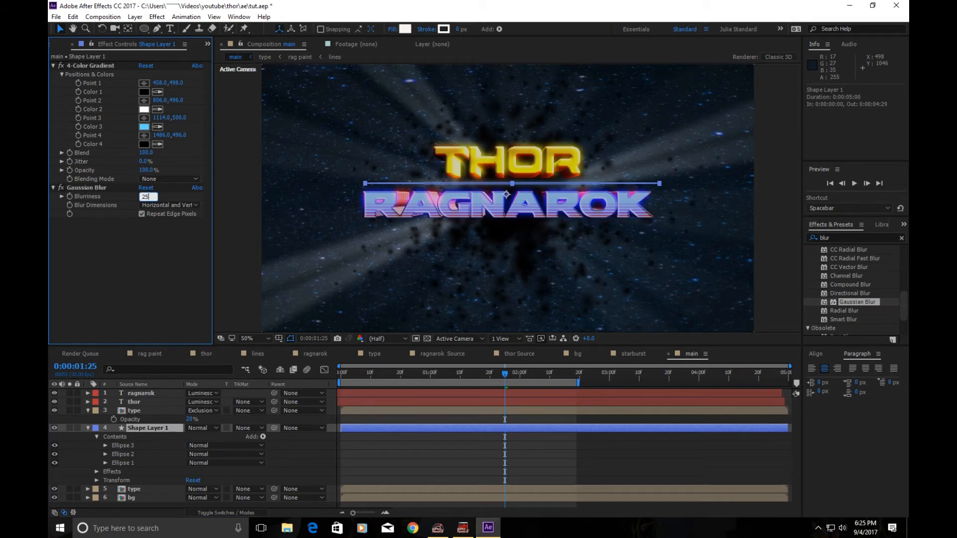
type("5")
key("Return")
left_click(414, 455)
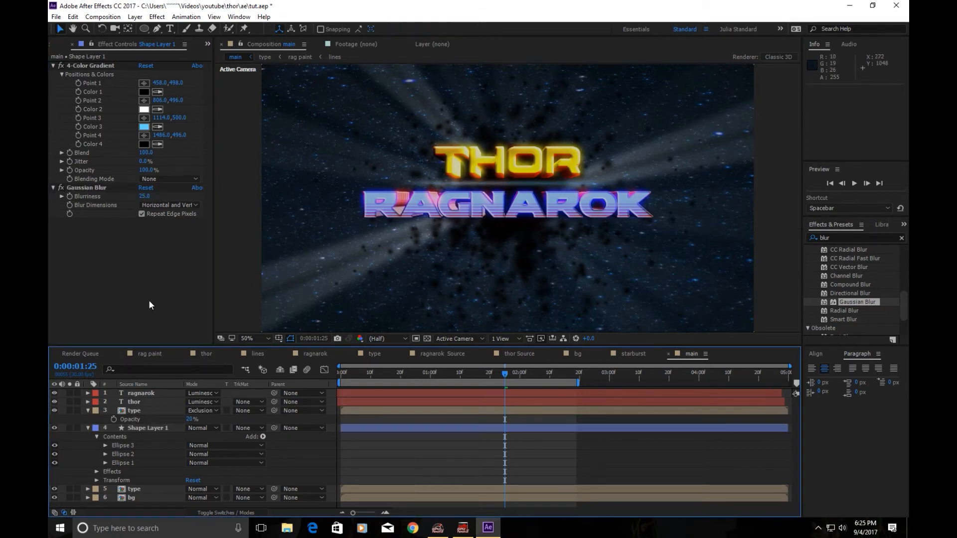
- Set the Gaussian Blur Blurriness of Shape Layer 1 to 10 and deselect the layer to view the streak
left_click(144, 196)
type("10")
key("Return")
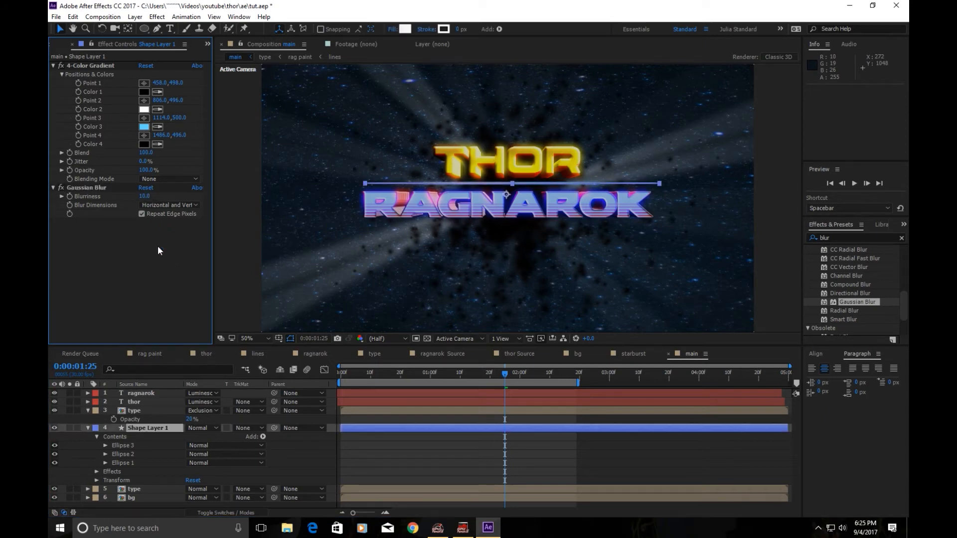
left_click(461, 462)
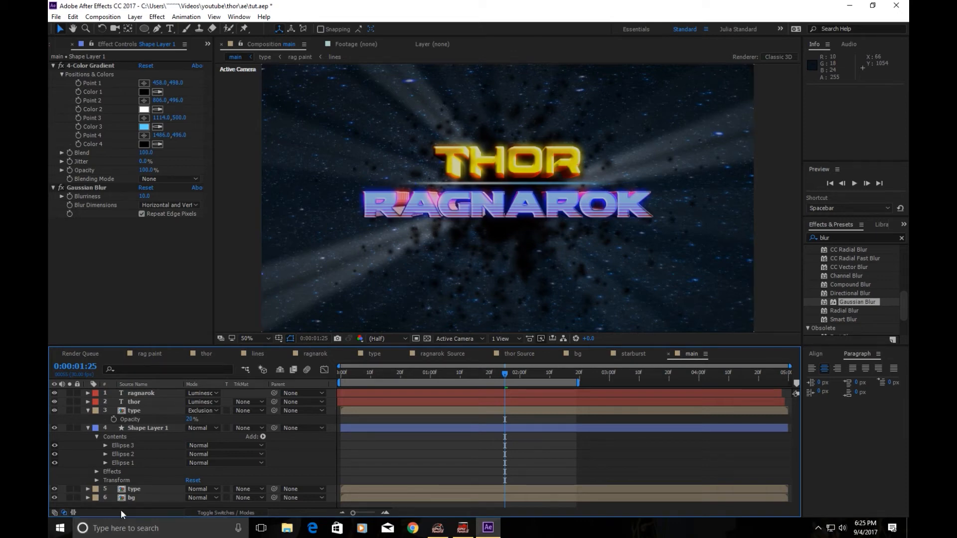
- Delete Ellipse 3 and Ellipse 2 from the contents of Shape Layer 1
left_click(122, 445)
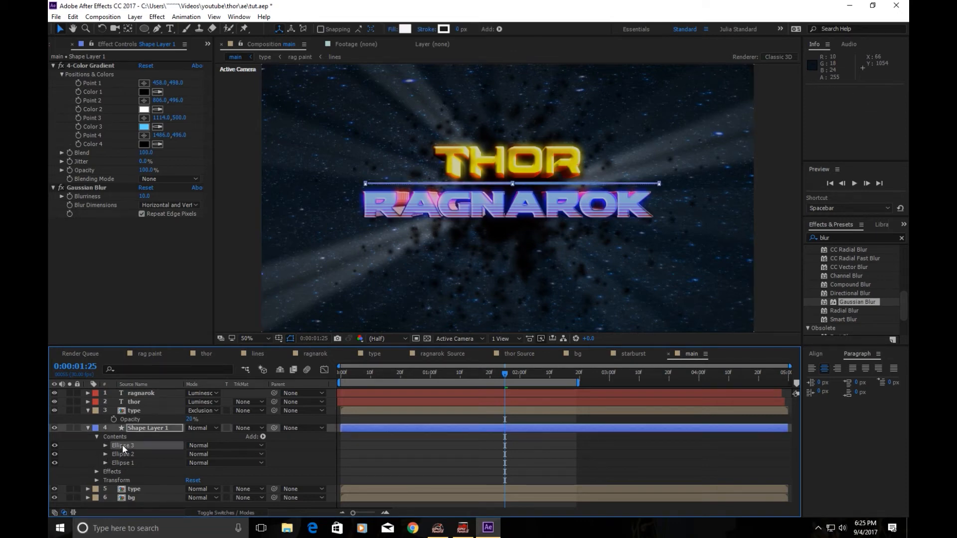
key("Delete")
left_click(124, 445)
key("Delete")
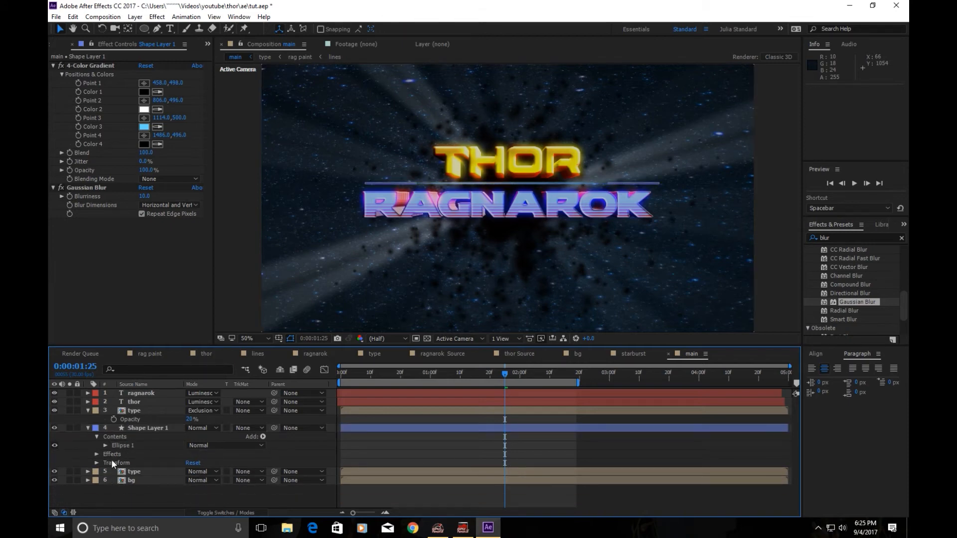
- Set the Gaussian Blur Blurriness of Shape Layer 1 to 5 and its blending mode to Add
left_click(144, 197)
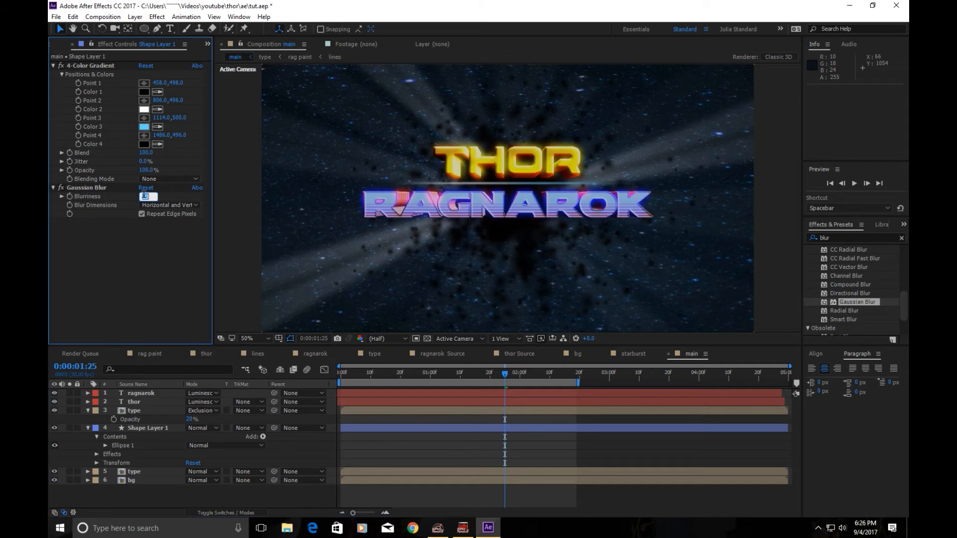
type("5")
key("Return")
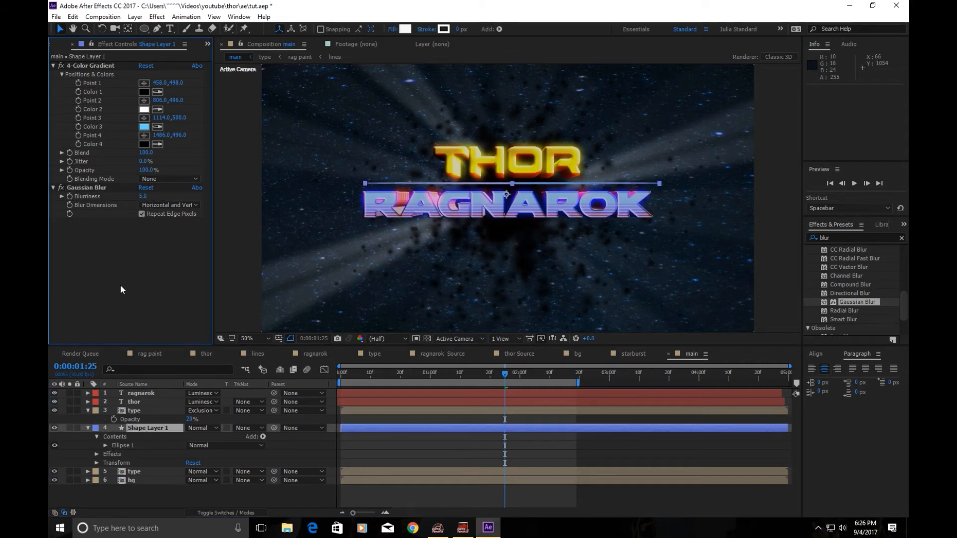
left_click(403, 459)
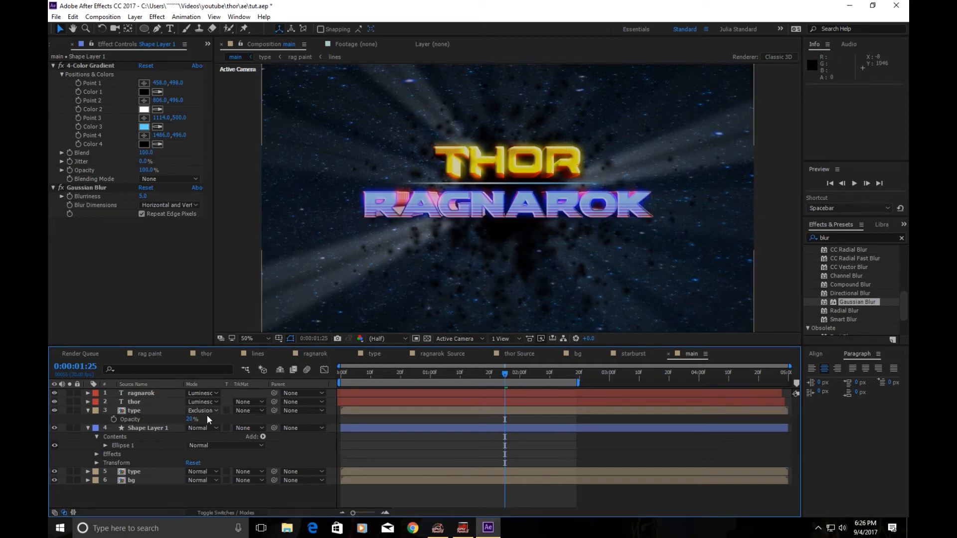
left_click(209, 427)
left_click(243, 176)
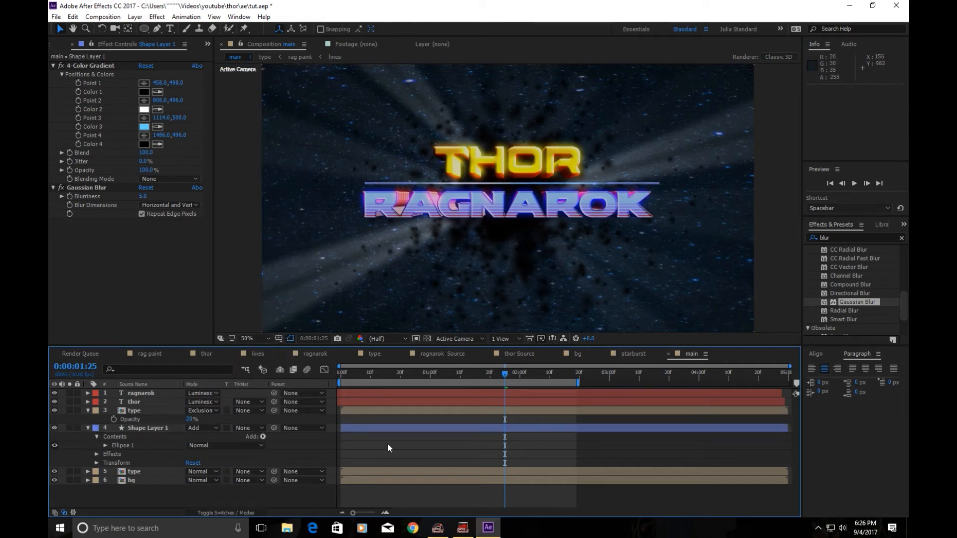
- Add a Size keyframe to the Ellipse 1 path and place that keyframe at 0:00:01:10
double_click(131, 447)
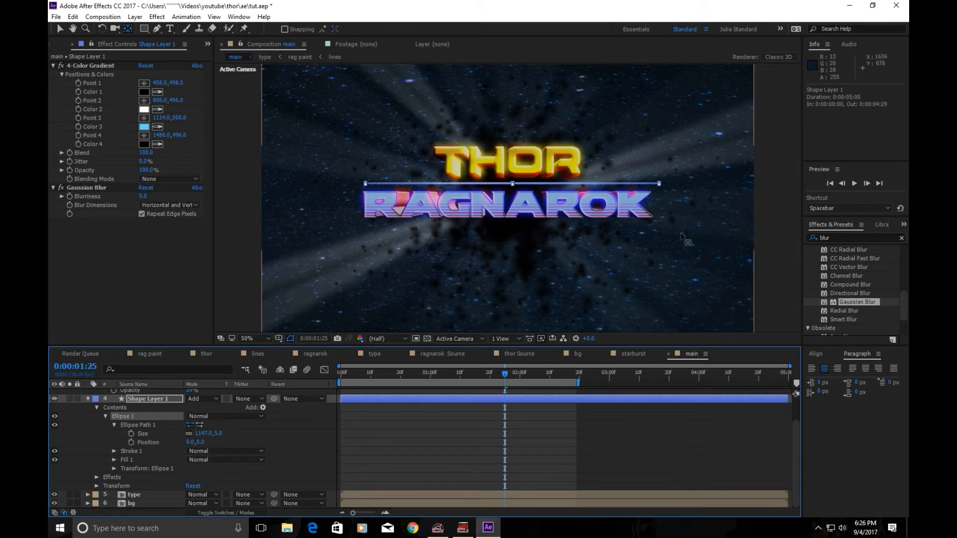
left_click_drag(487, 372, 430, 393)
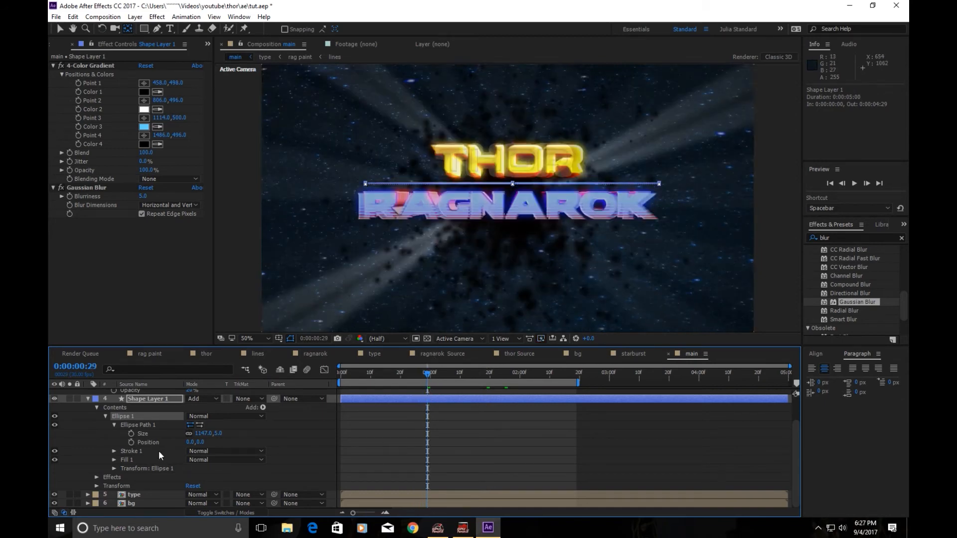
left_click(131, 433)
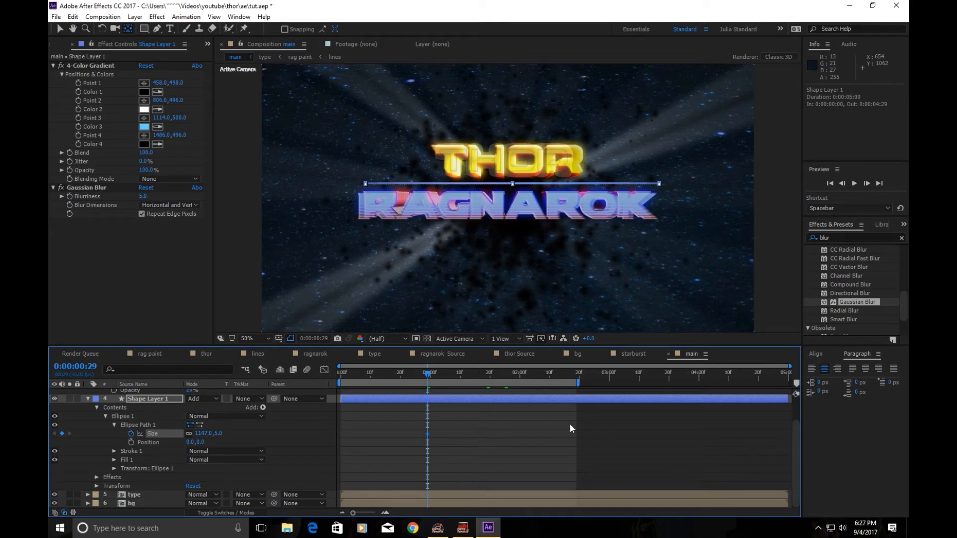
left_click_drag(428, 434, 461, 433)
- Add an ellipse Size keyframe of 0, 0 at 0:00:01:00
left_click(431, 377)
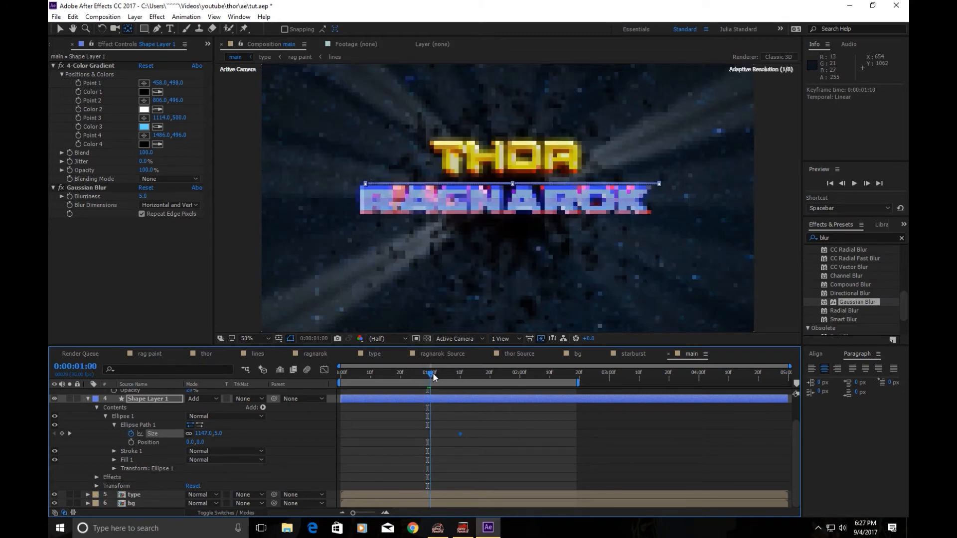
left_click(204, 433)
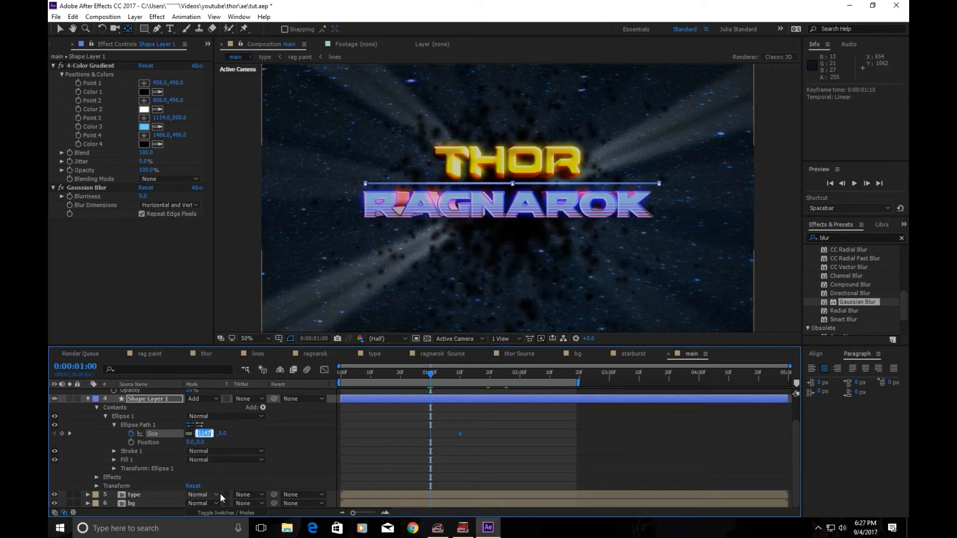
type("0")
key("Return")
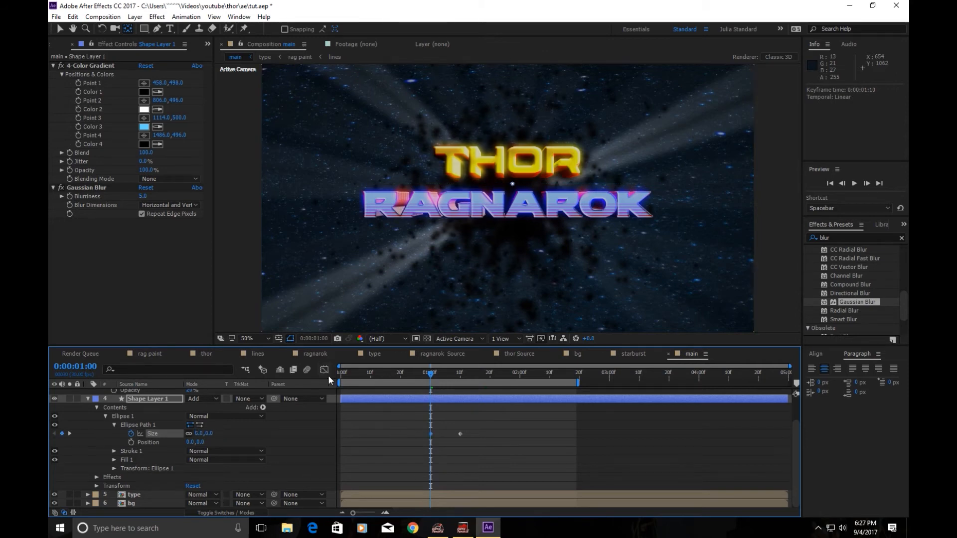
- Trim the start of Shape Layer 1 to 0:00:01:00 and preview the composition from the beginning
left_click_drag(341, 400, 383, 408)
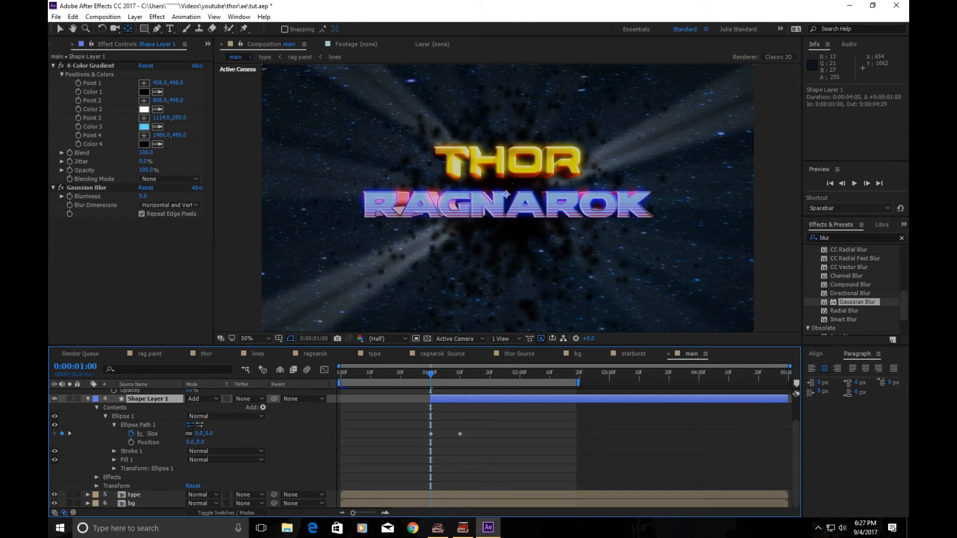
left_click(341, 372)
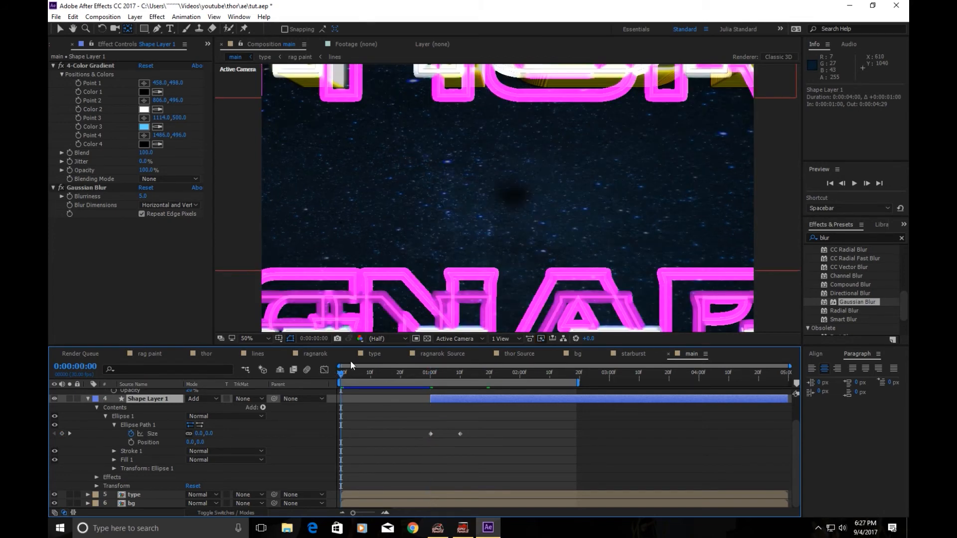
left_click(856, 181)
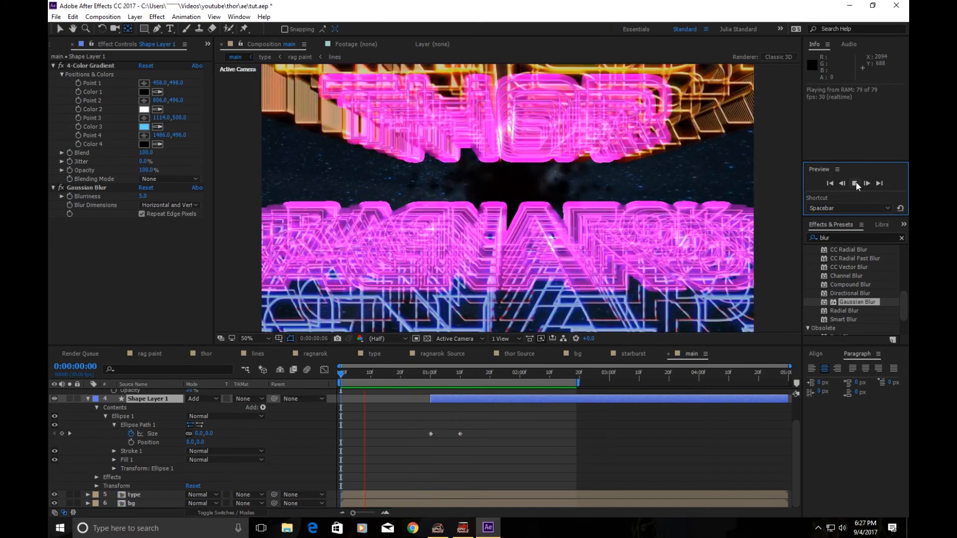
key("space")
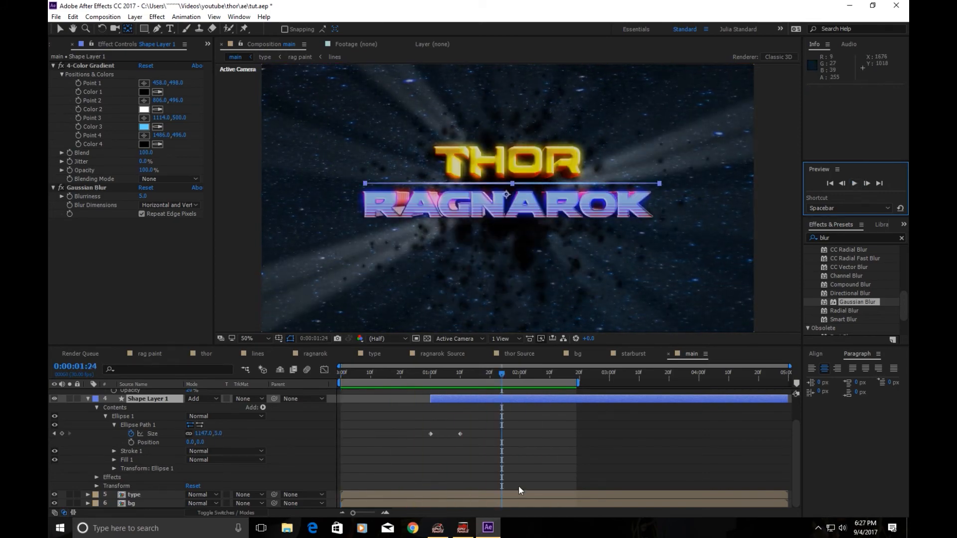
- Apply Easy Ease to both ellipse Size keyframes and show their speed graph fitted to the view
left_click_drag(466, 443, 418, 425)
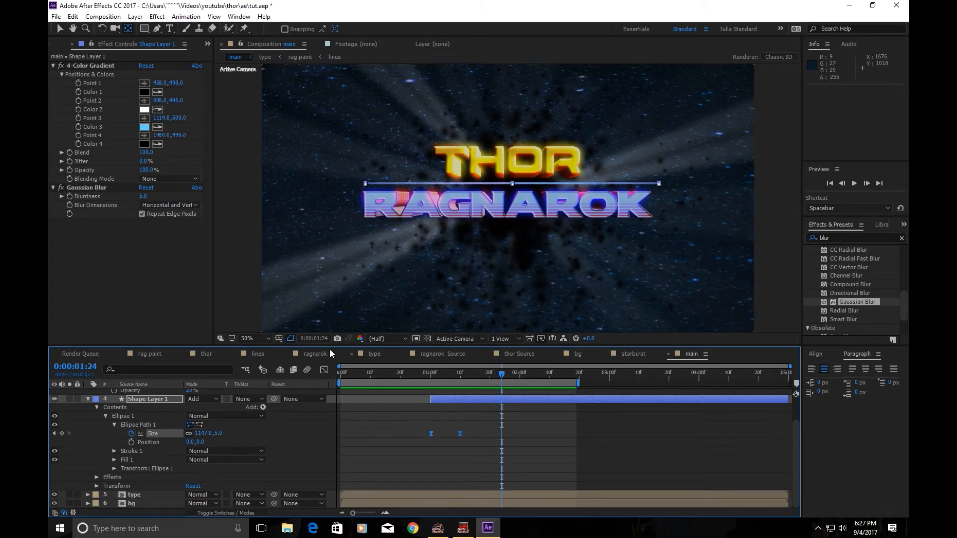
left_click(325, 370)
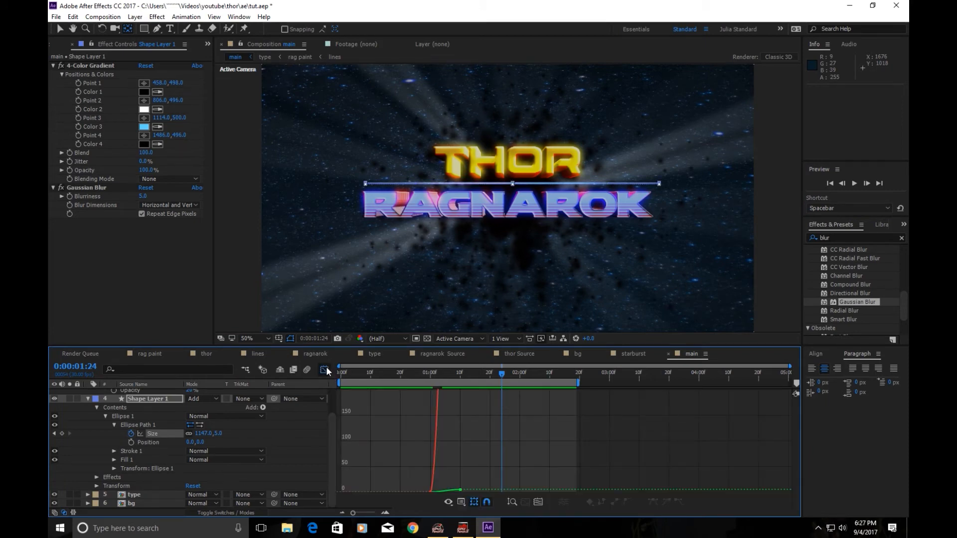
left_click(461, 501)
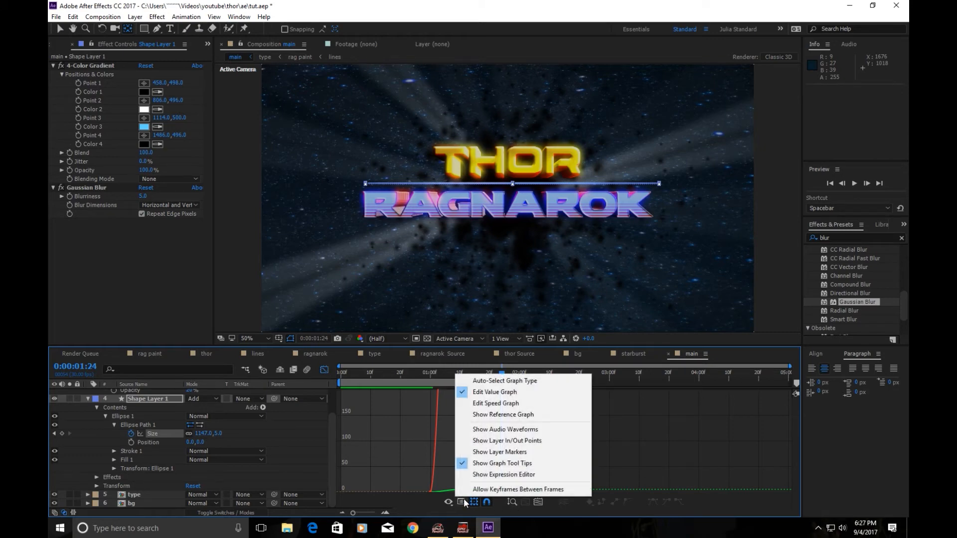
left_click(484, 404)
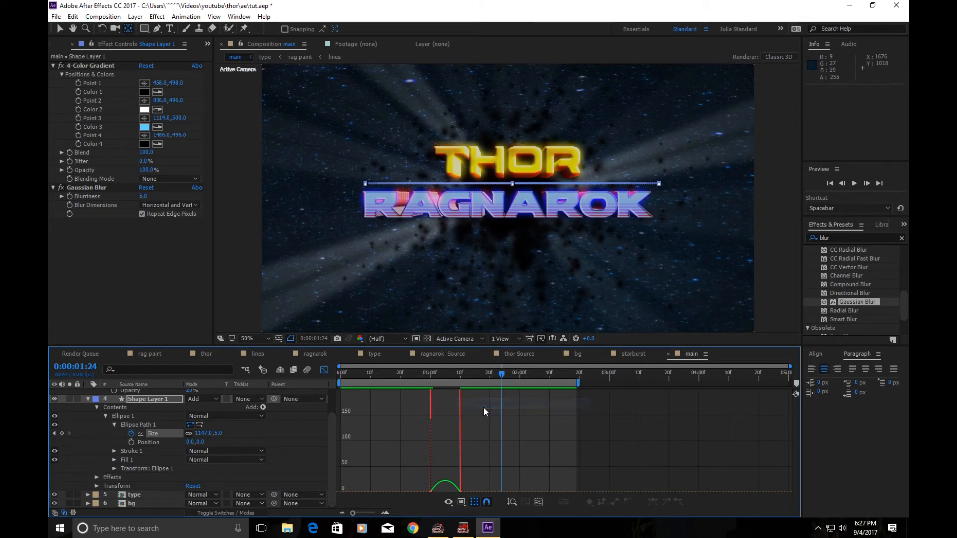
left_click(538, 502)
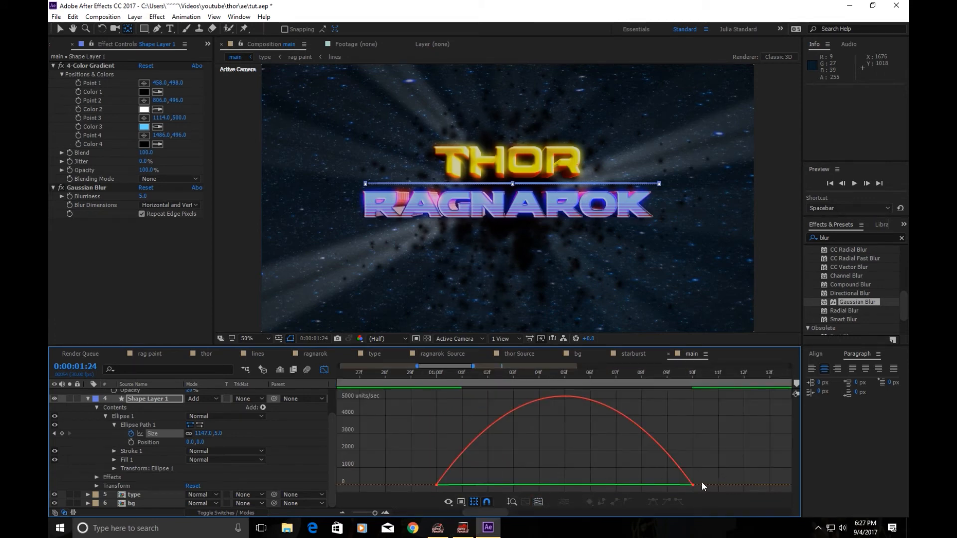
- Reshape the Size speed curve so it peaks close to the last keyframe, and preview the composition from the beginning
left_click(686, 485)
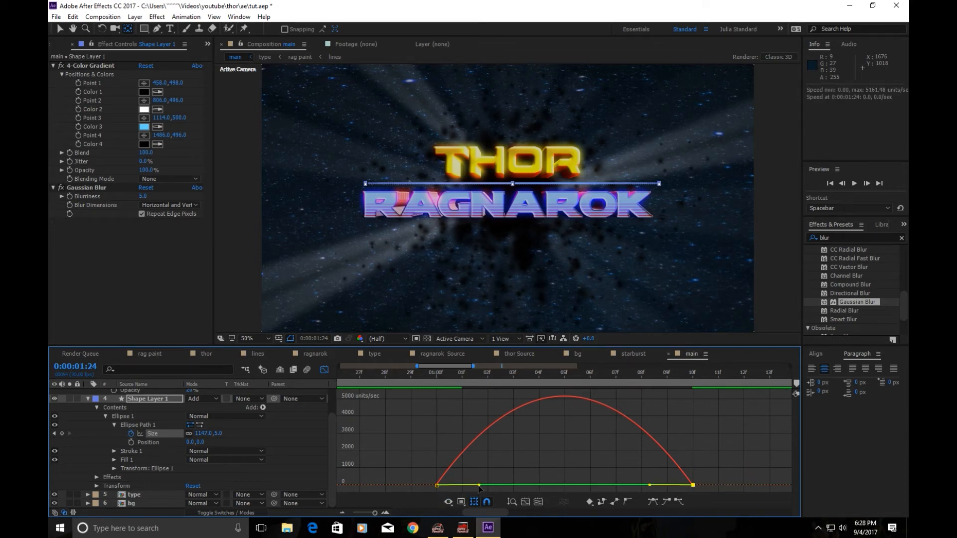
left_click_drag(479, 485, 571, 484)
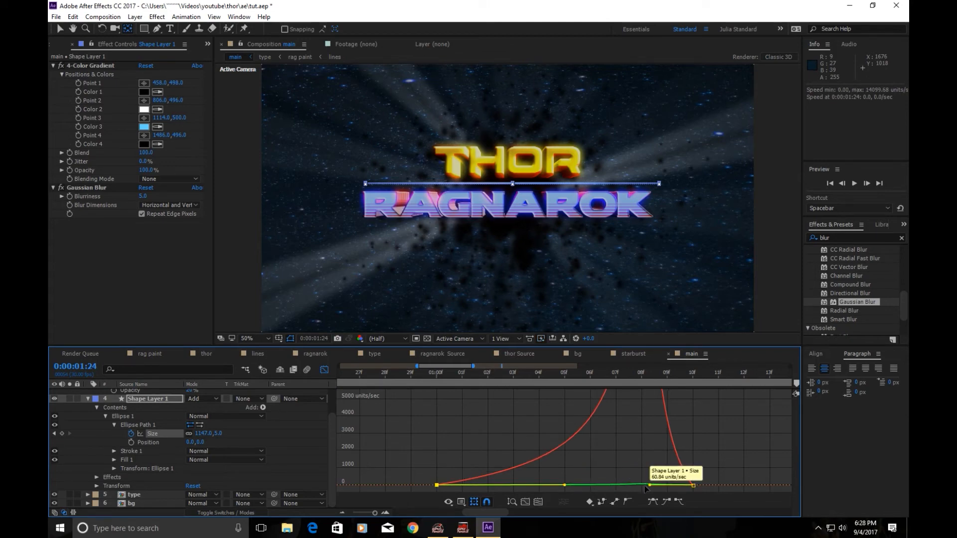
left_click_drag(650, 485, 692, 487)
left_click(828, 183)
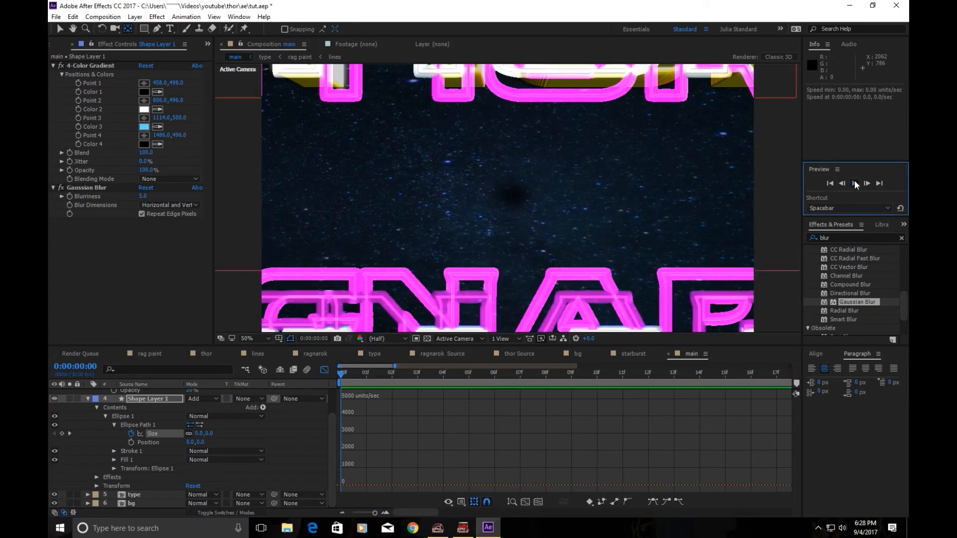
left_click(855, 184)
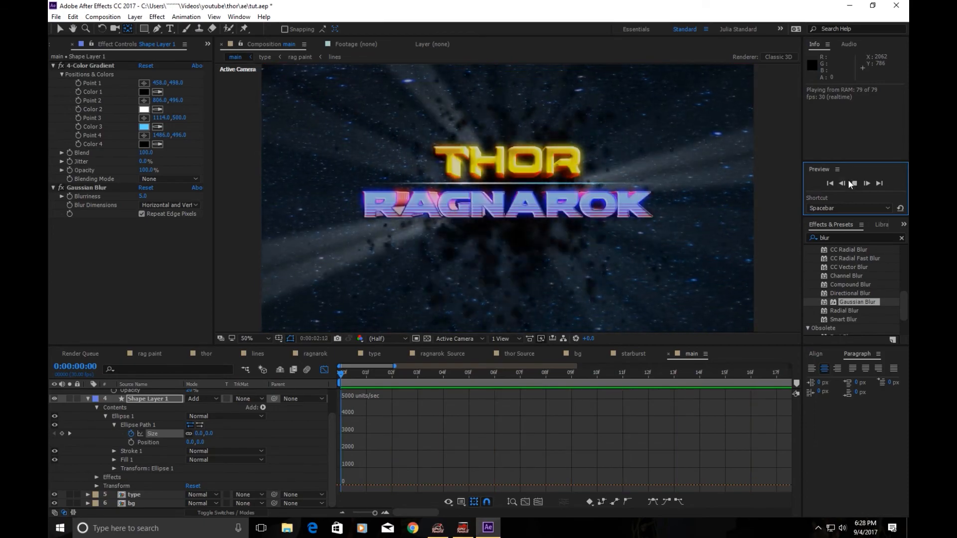
left_click(854, 184)
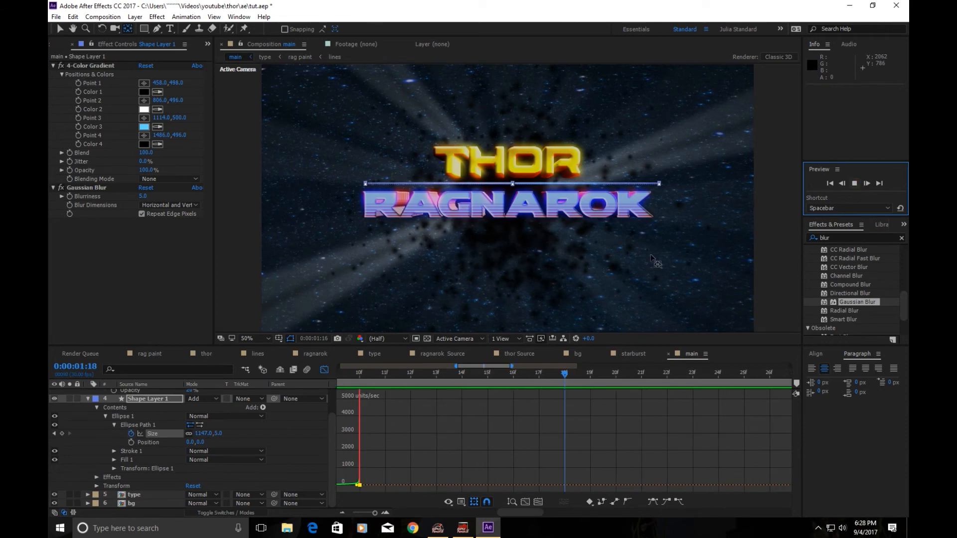
- Return to the keyframe view, move the last Size keyframe to 0:00:01:15, and preview from 0:00:01:00
left_click(325, 369)
left_click(325, 370)
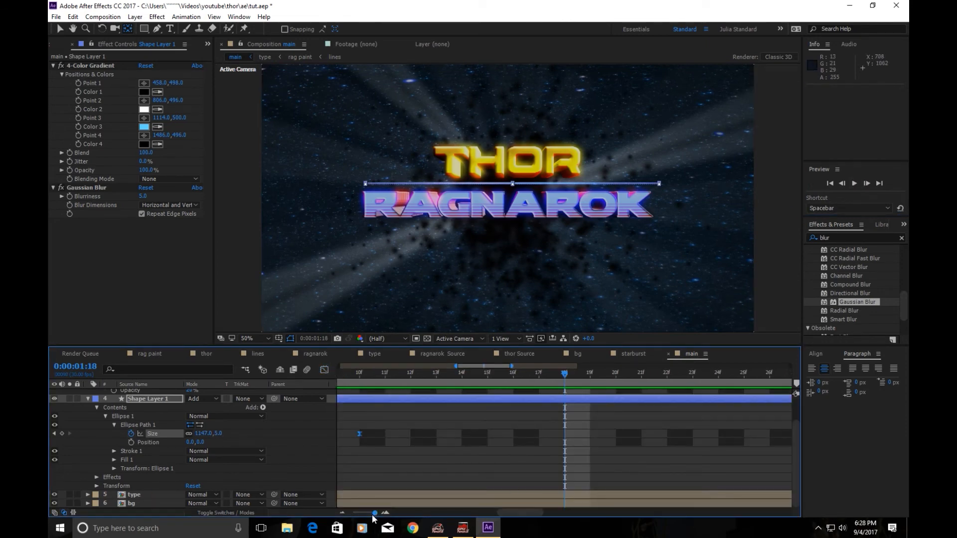
left_click_drag(374, 513, 370, 513)
left_click_drag(493, 434, 538, 434)
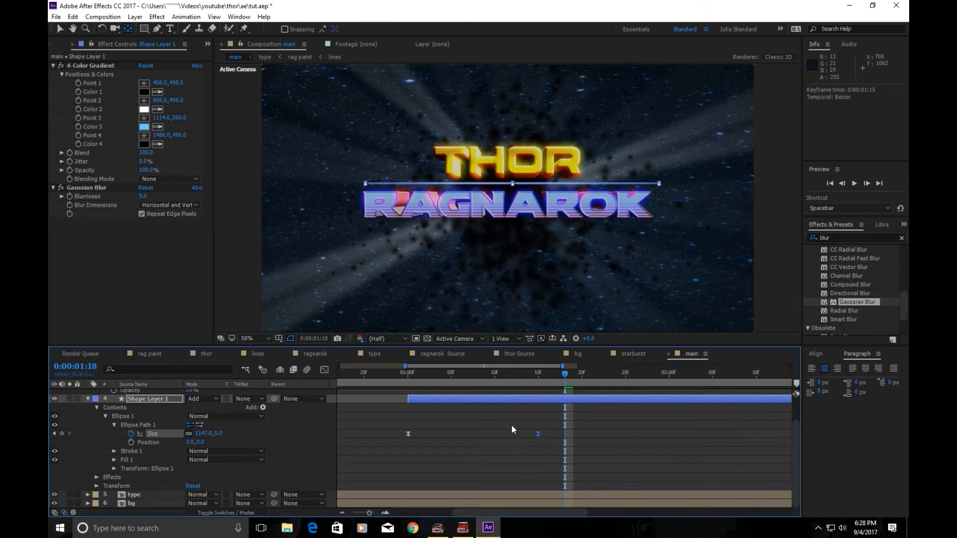
left_click(410, 372)
left_click(857, 183)
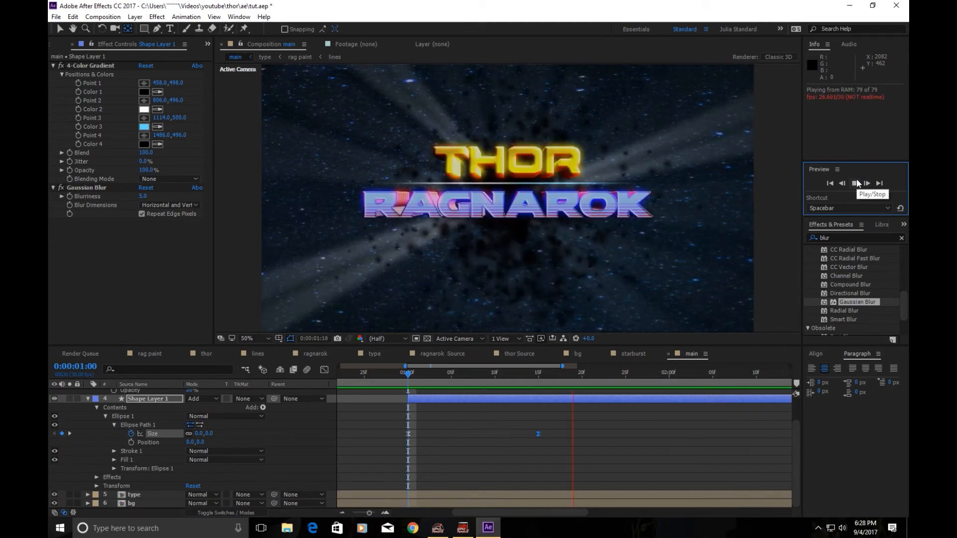
key("space")
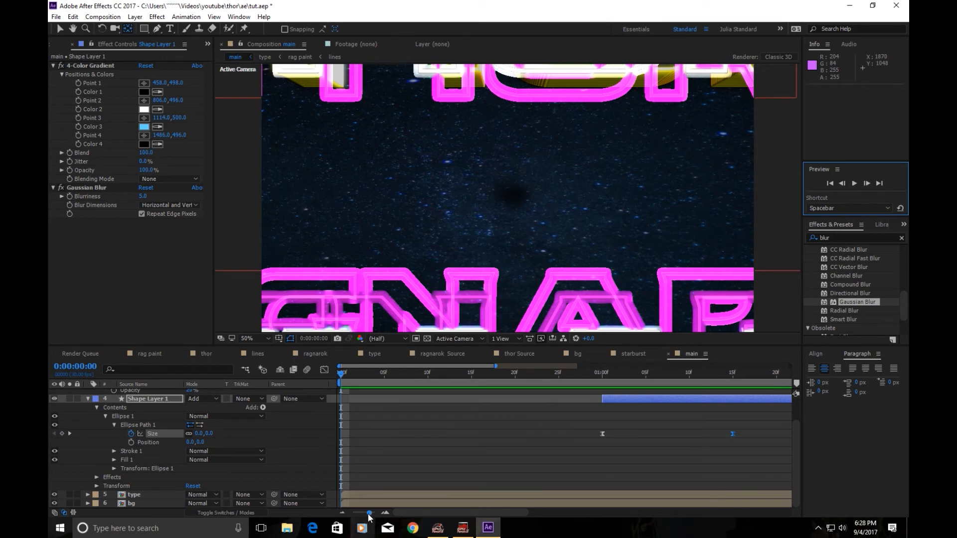
- Extend the work area end to 0:00:04:29 and preview the whole composition
left_click_drag(369, 513, 343, 520)
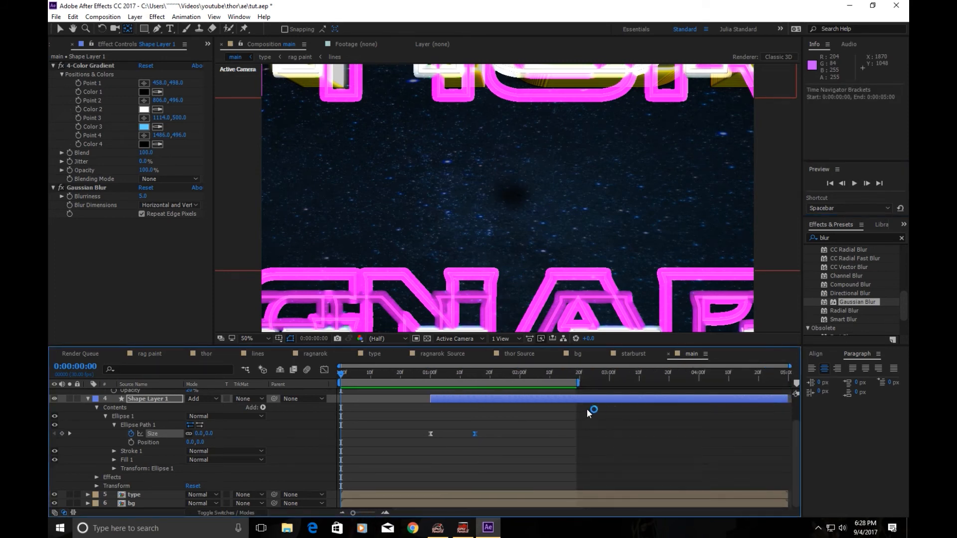
left_click_drag(577, 382, 789, 383)
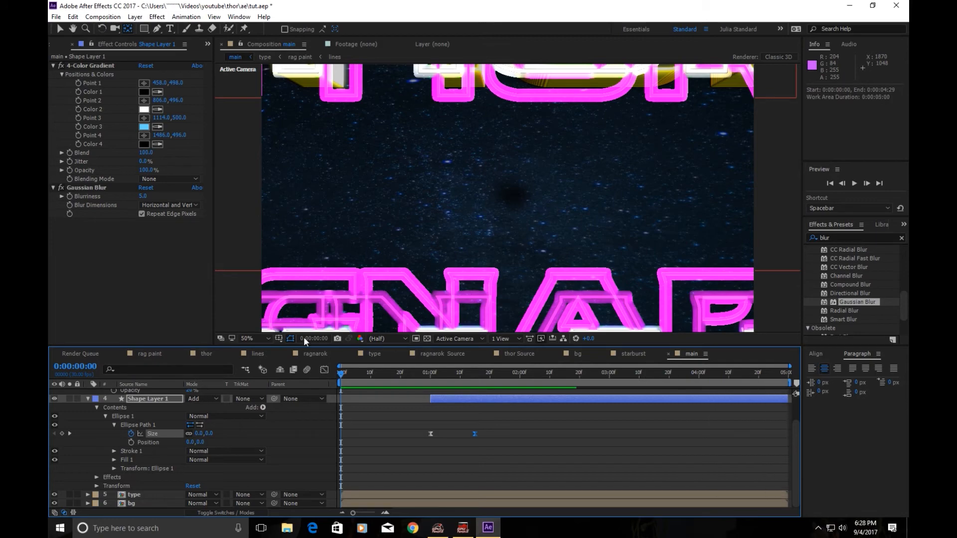
left_click(855, 184)
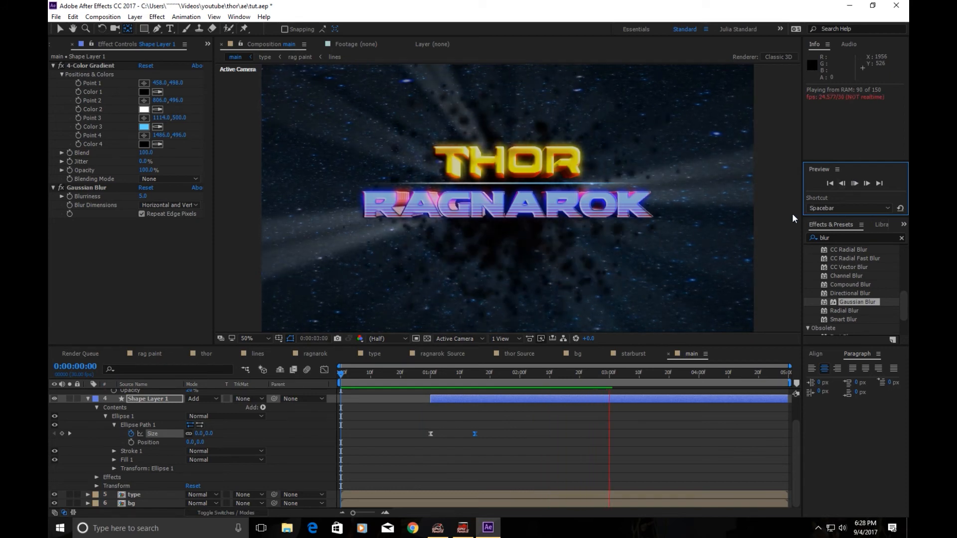
- Stop the preview, shorten the ellipse's Size keyframe at 0:00:01:15 to 951.0, 4.1, and scrub through the streak's growth
left_click(854, 184)
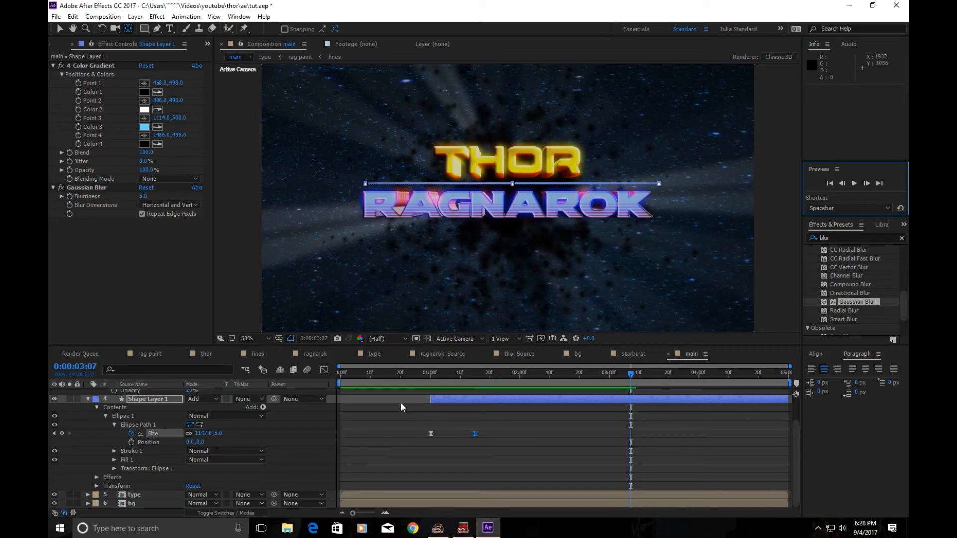
left_click_drag(349, 373, 480, 370)
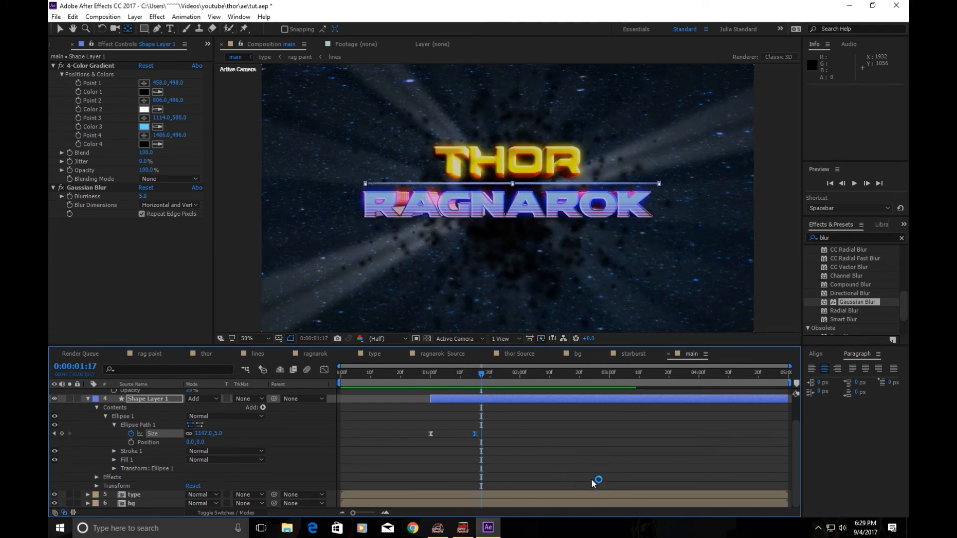
left_click(598, 459)
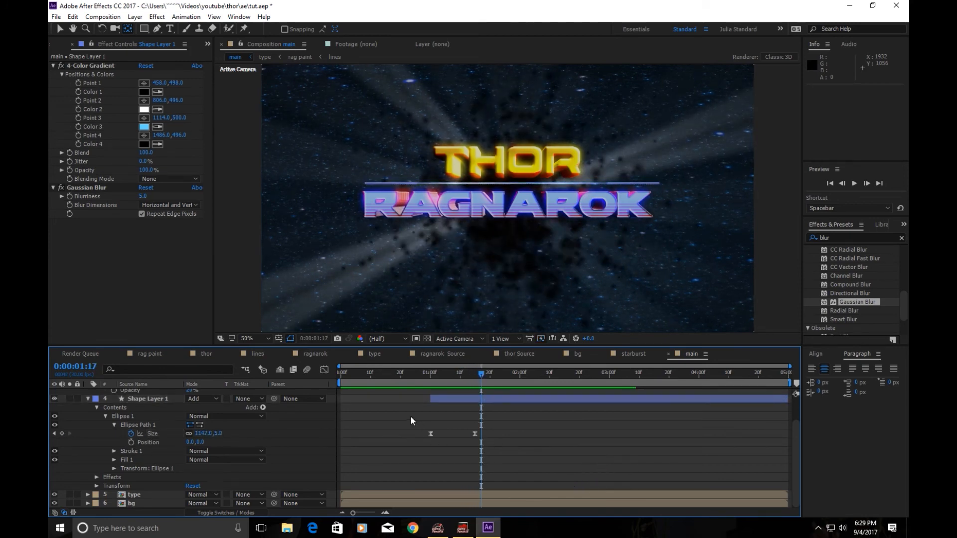
left_click_drag(429, 380, 474, 388)
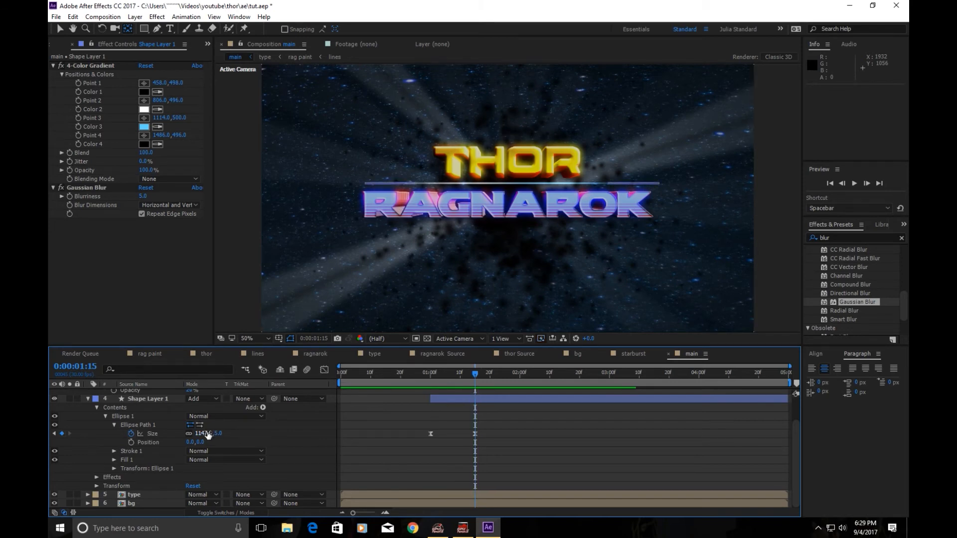
left_click_drag(203, 433, 91, 422)
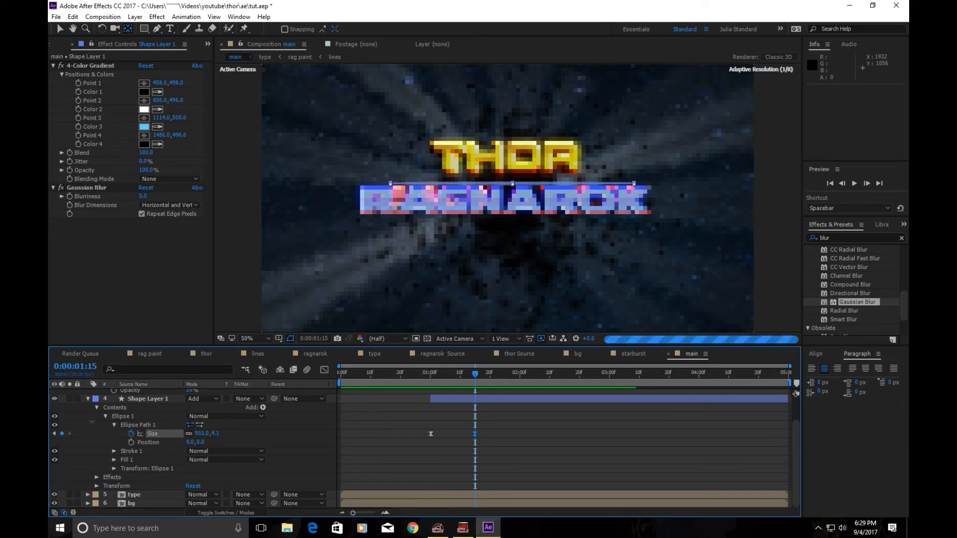
left_click(499, 432)
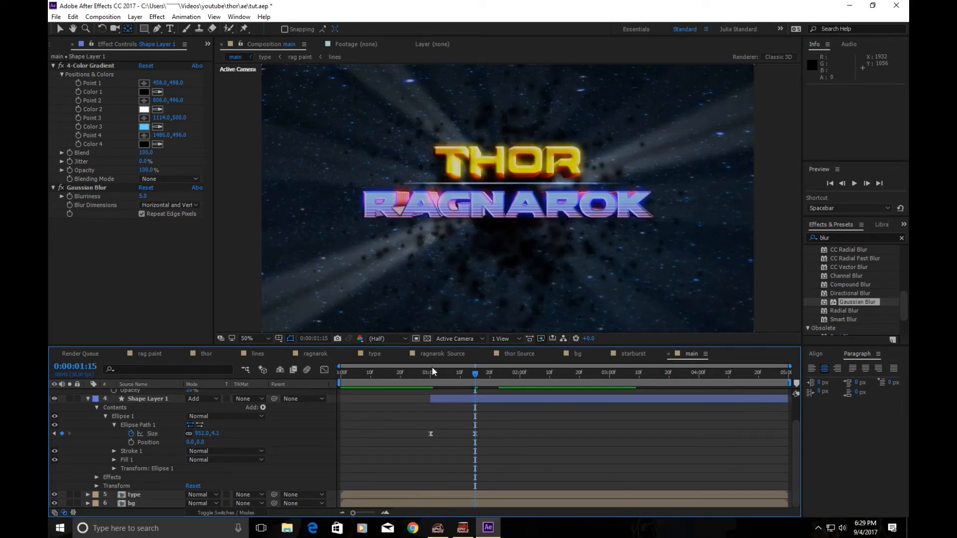
left_click_drag(429, 373, 500, 410)
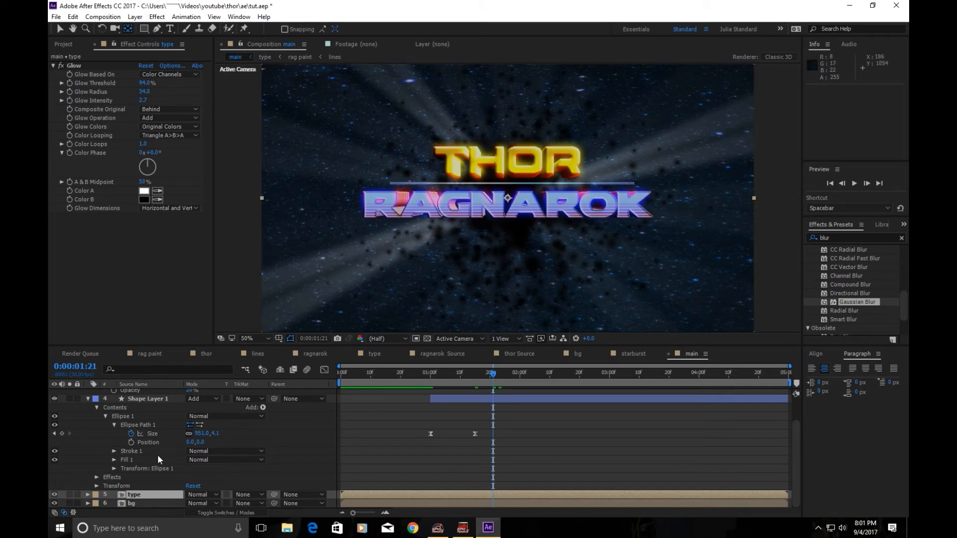
- Collapse the shape layer's properties and add a new light of type Spot to the main composition
left_click(88, 399)
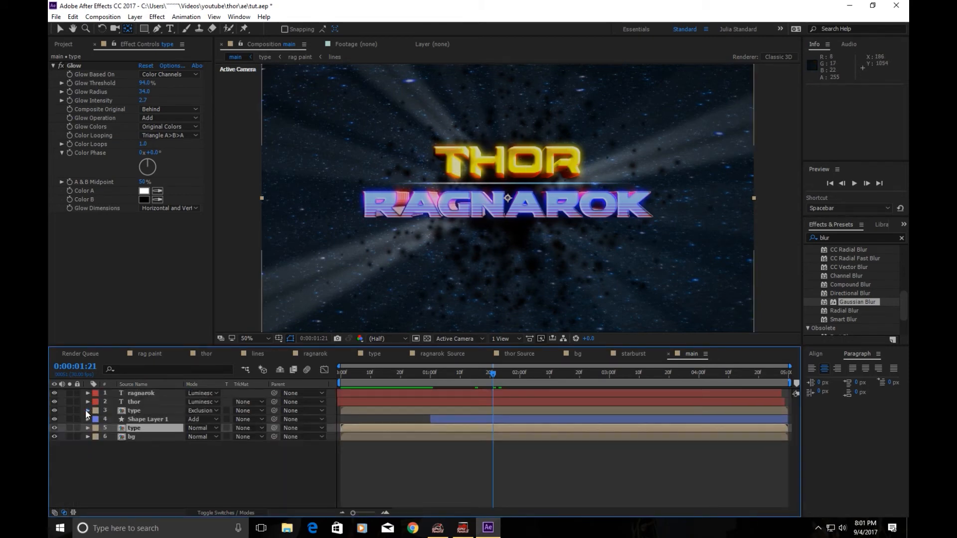
left_click(87, 410)
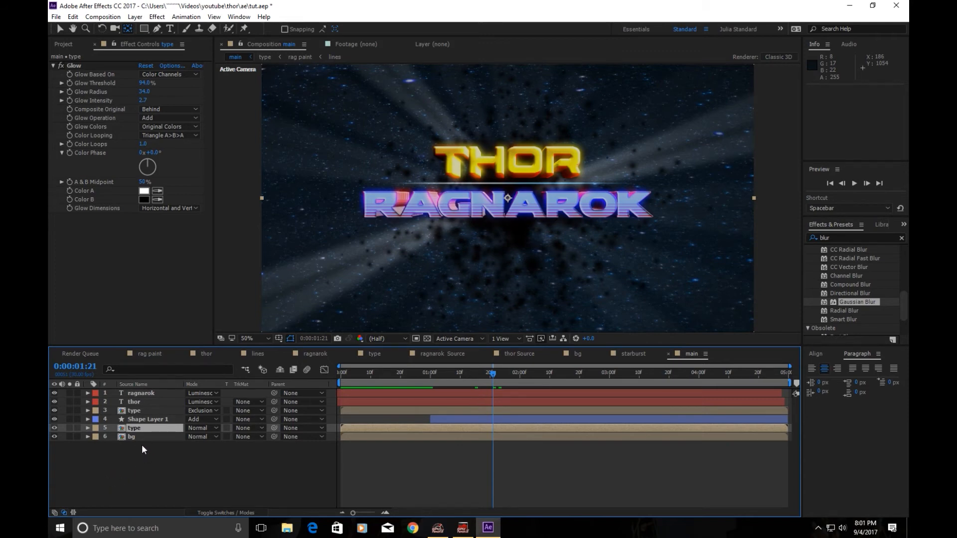
right_click(151, 483)
mouse_move(180, 386)
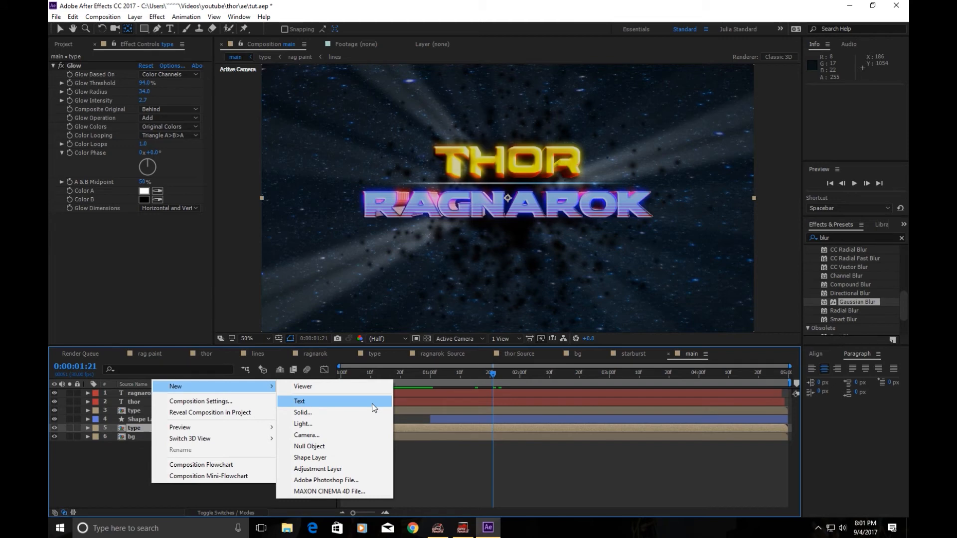
left_click(340, 431)
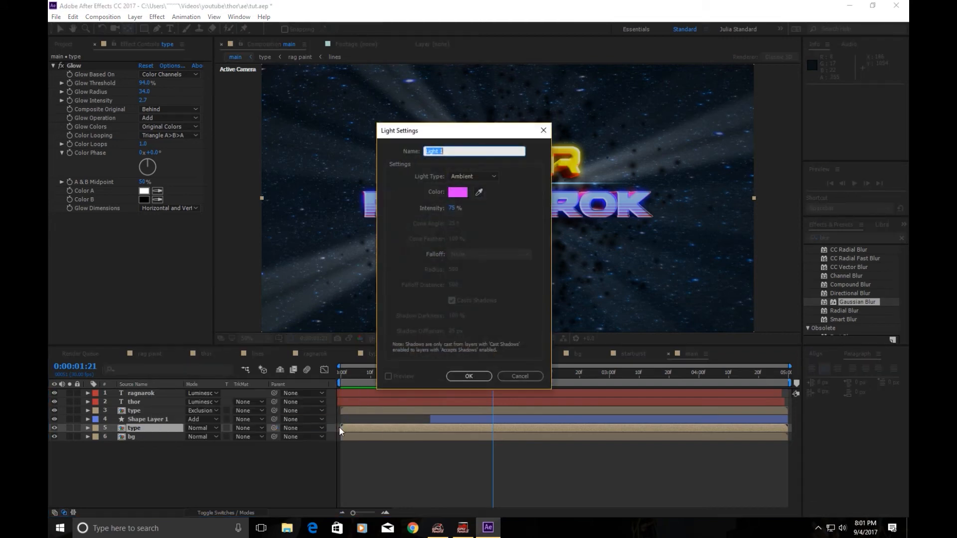
left_click(477, 178)
left_click(472, 200)
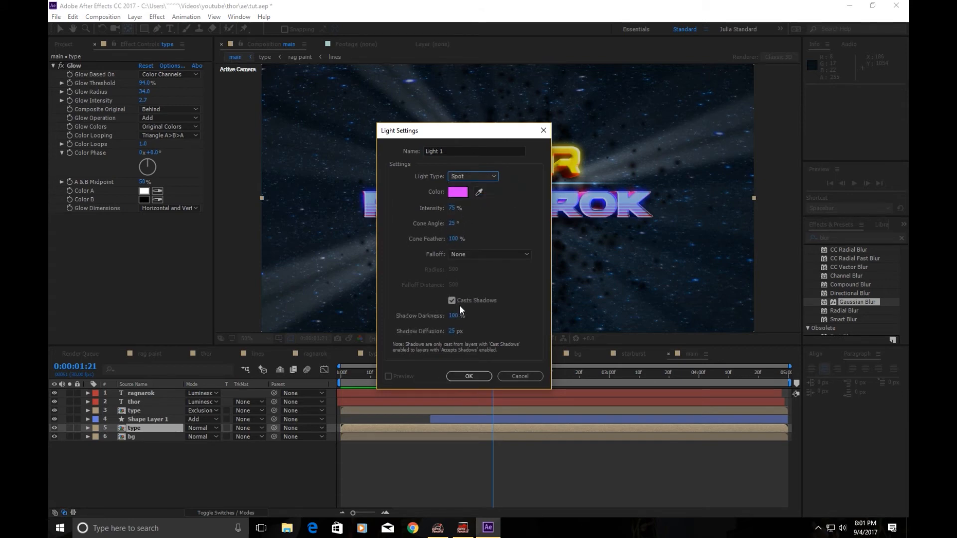
left_click(468, 376)
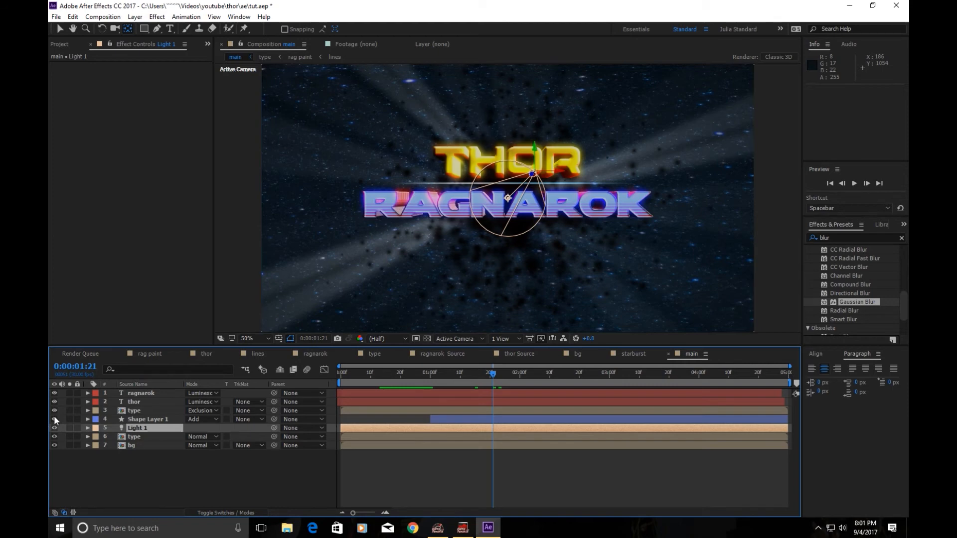
- Move the spot light to the top of the layer stack and give it the Pink label color
left_click_drag(100, 427, 136, 402)
left_click(93, 394)
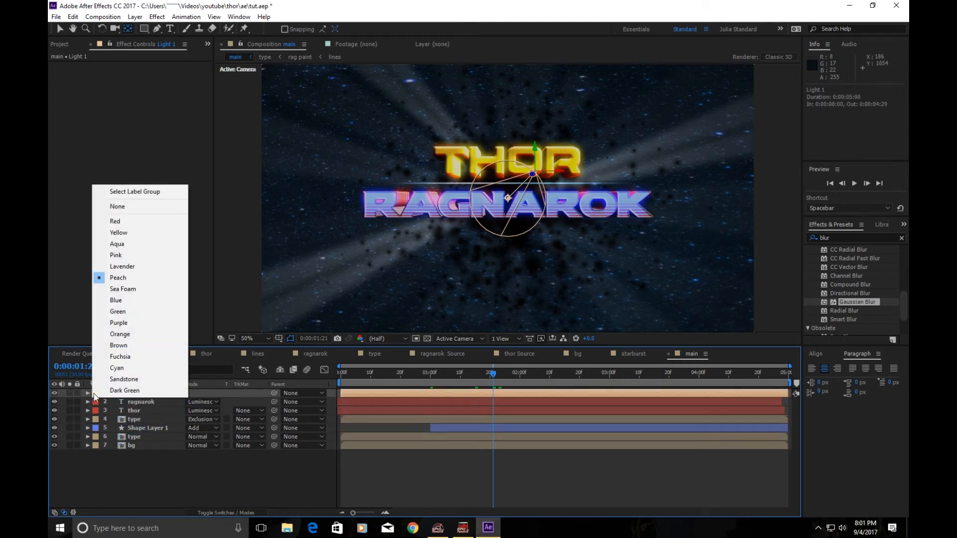
left_click(108, 258)
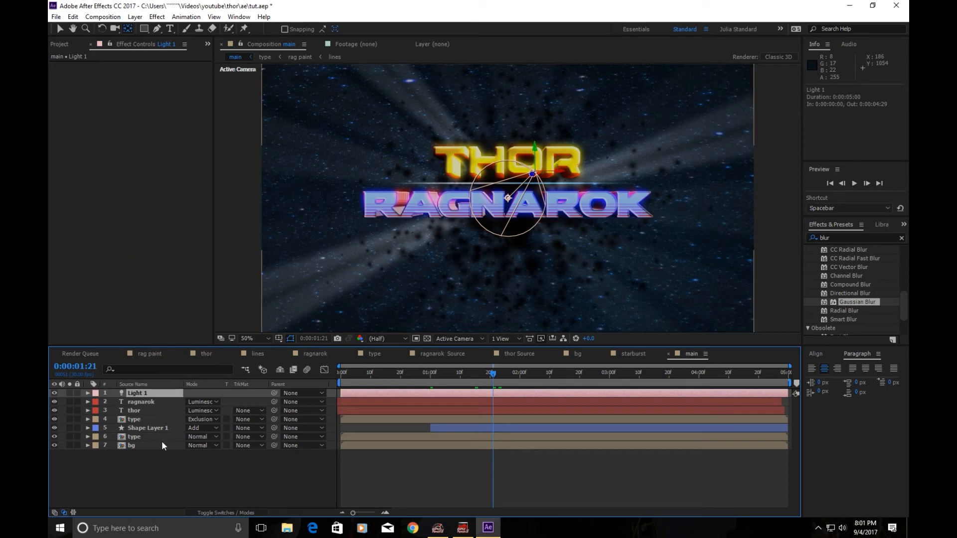
- Show the composition in 4 Views and move the spot light from the center to the right side of the title
left_click(502, 339)
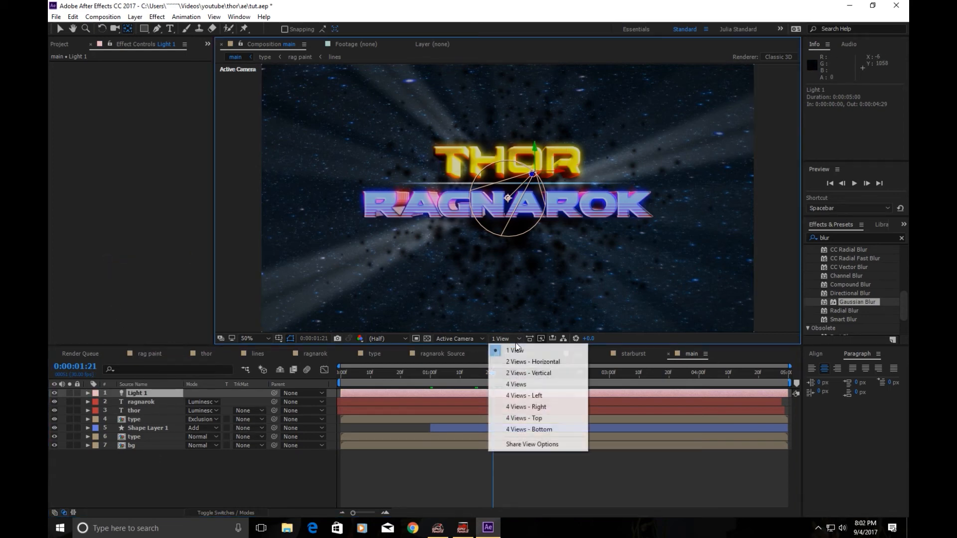
left_click(522, 385)
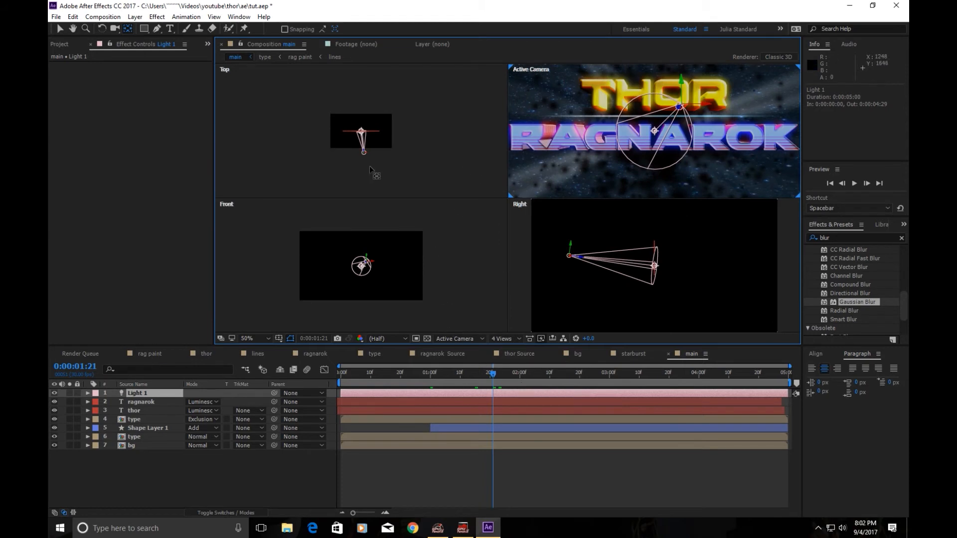
left_click_drag(368, 156, 391, 155)
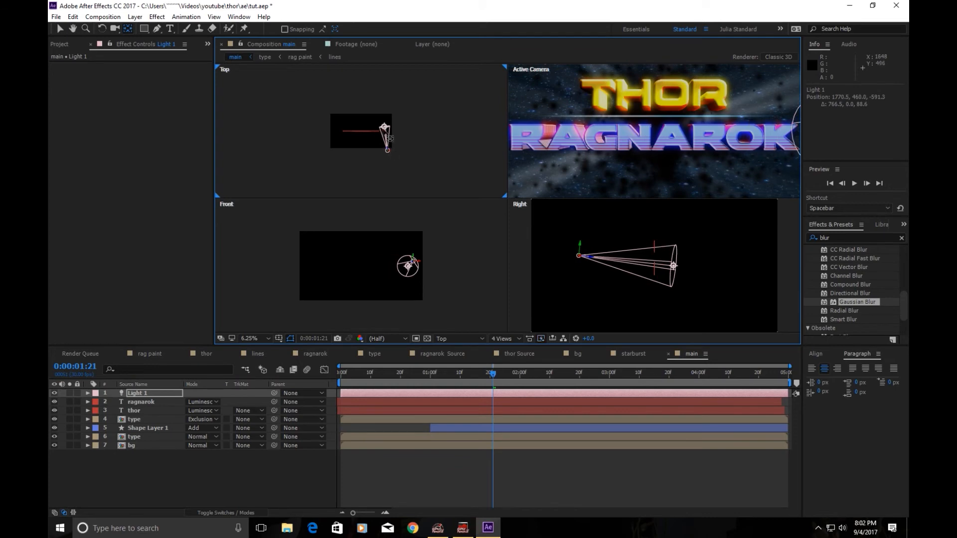
left_click(383, 130)
left_click(389, 153)
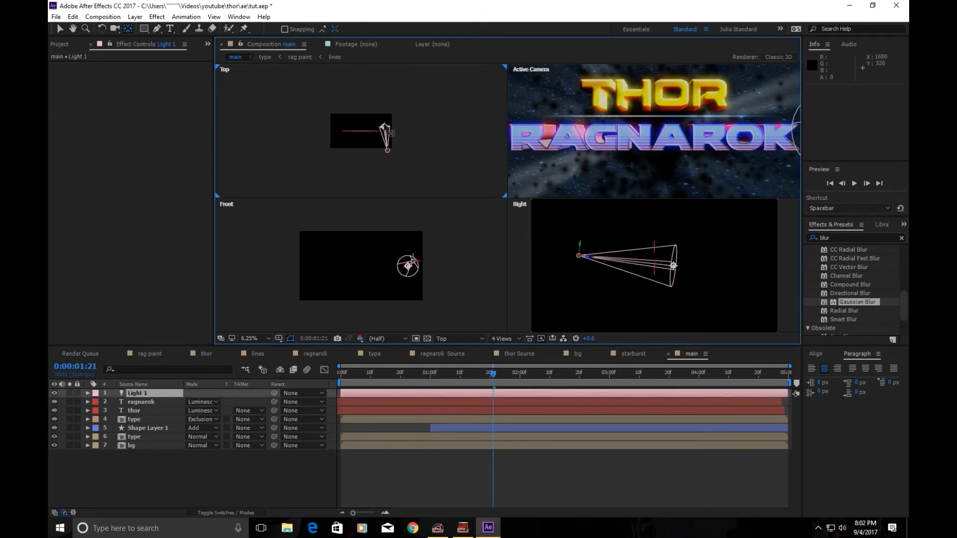
left_click_drag(392, 135, 388, 135)
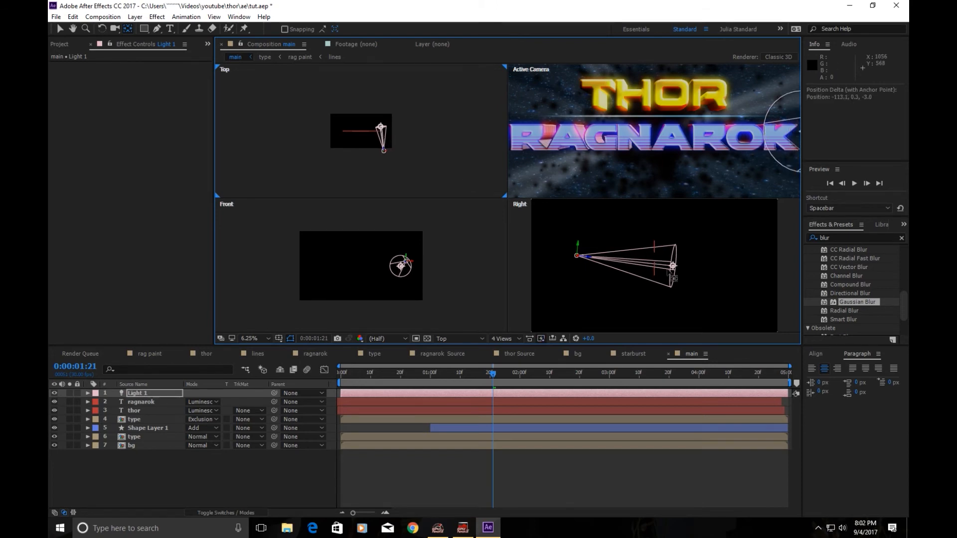
left_click_drag(672, 266, 658, 256)
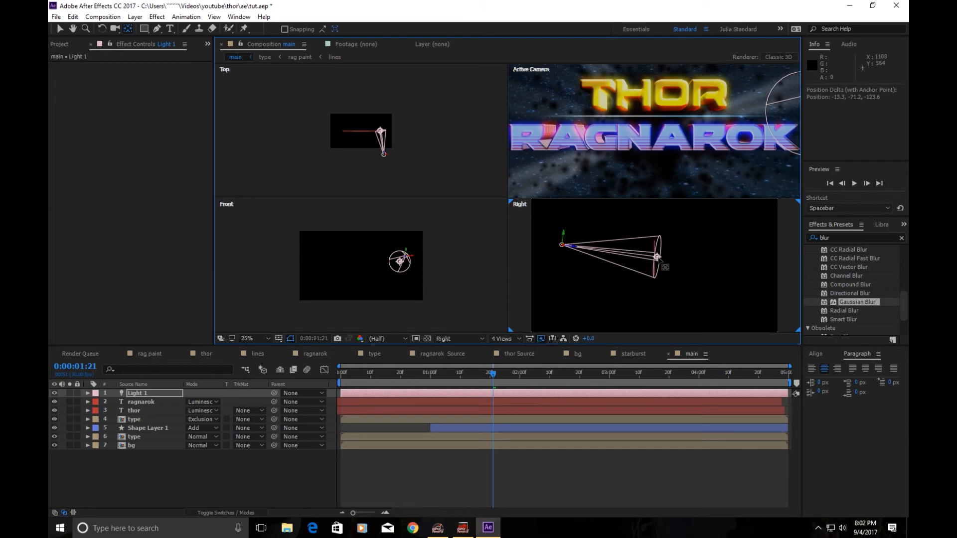
- With the Selection tool, aim the spot light diagonally at the title, its point of interest at about 1126, 451, -267
left_click(254, 476)
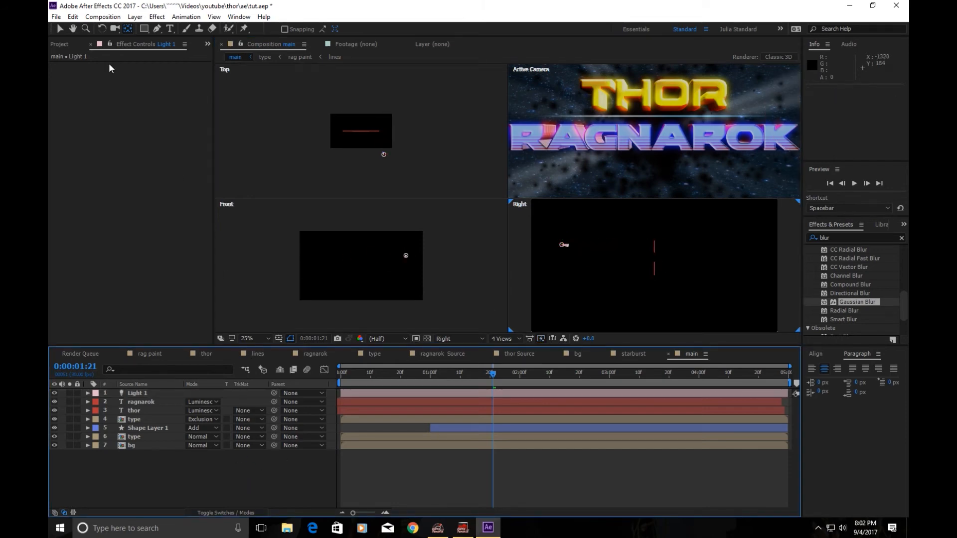
left_click(61, 29)
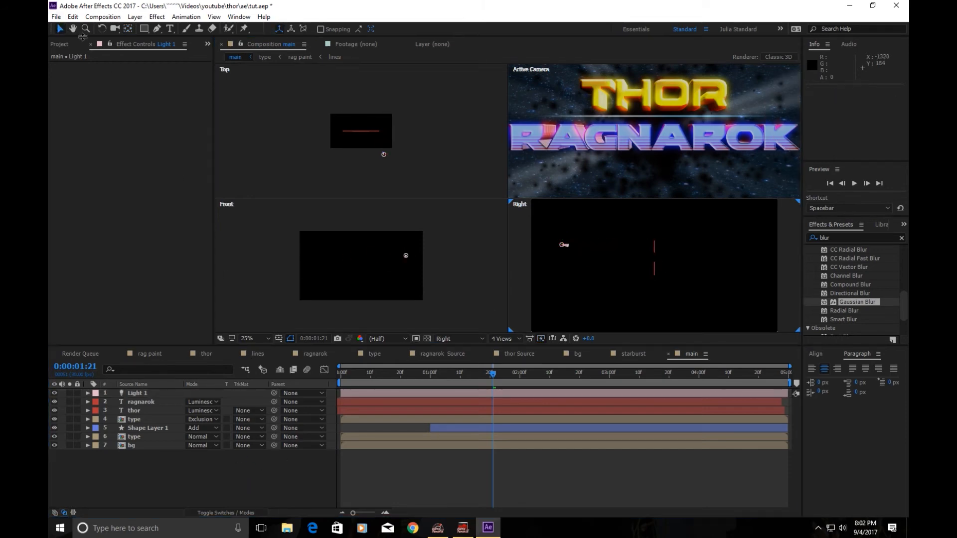
left_click(405, 257)
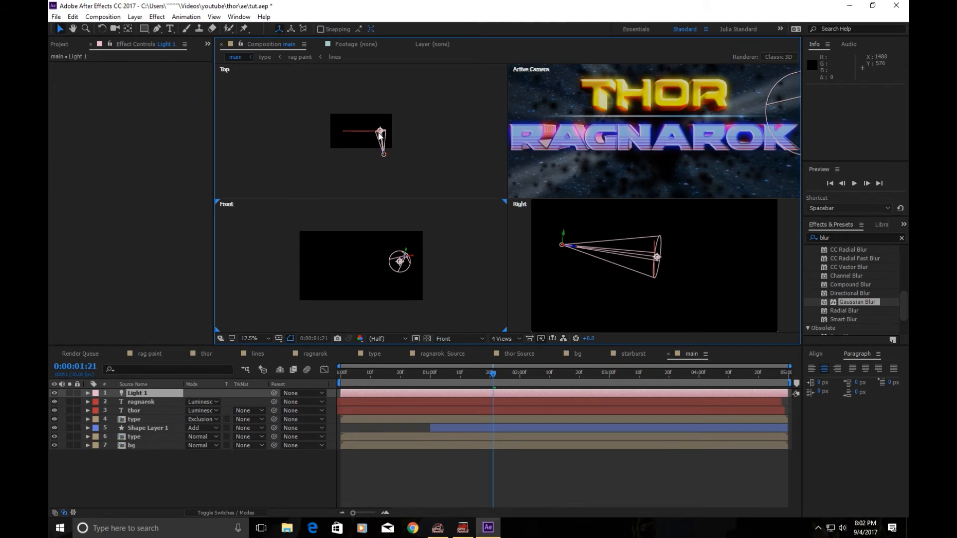
left_click_drag(379, 132, 365, 138)
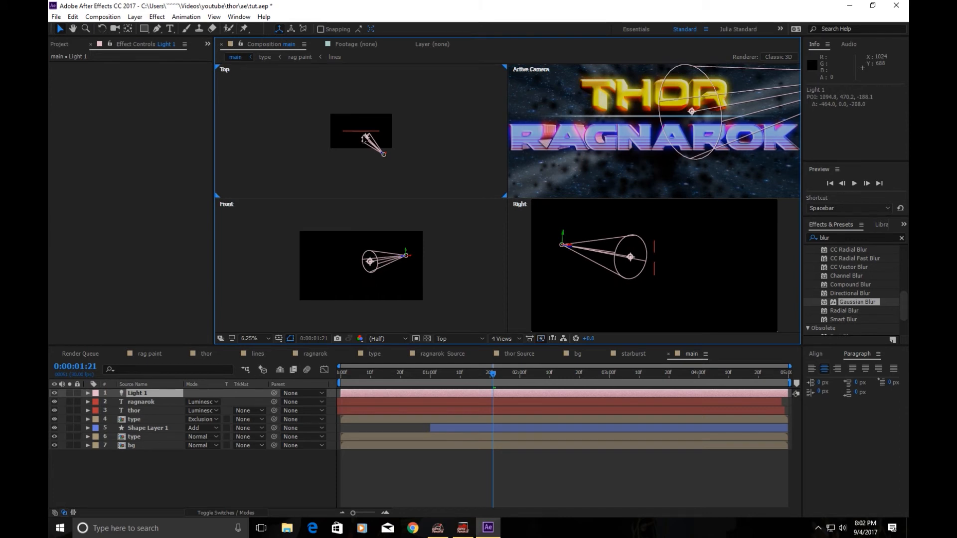
left_click_drag(365, 138, 368, 139)
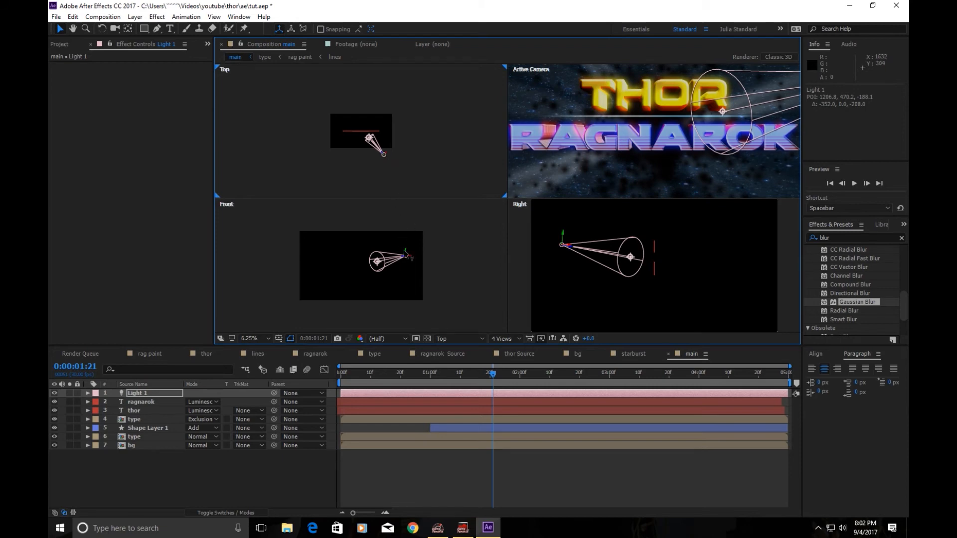
left_click_drag(410, 257, 407, 255)
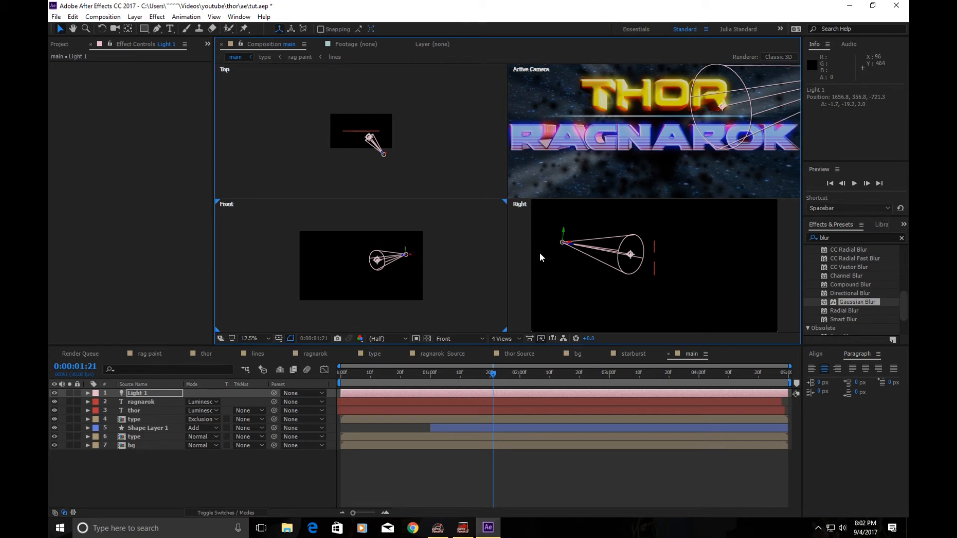
left_click_drag(386, 157, 365, 143)
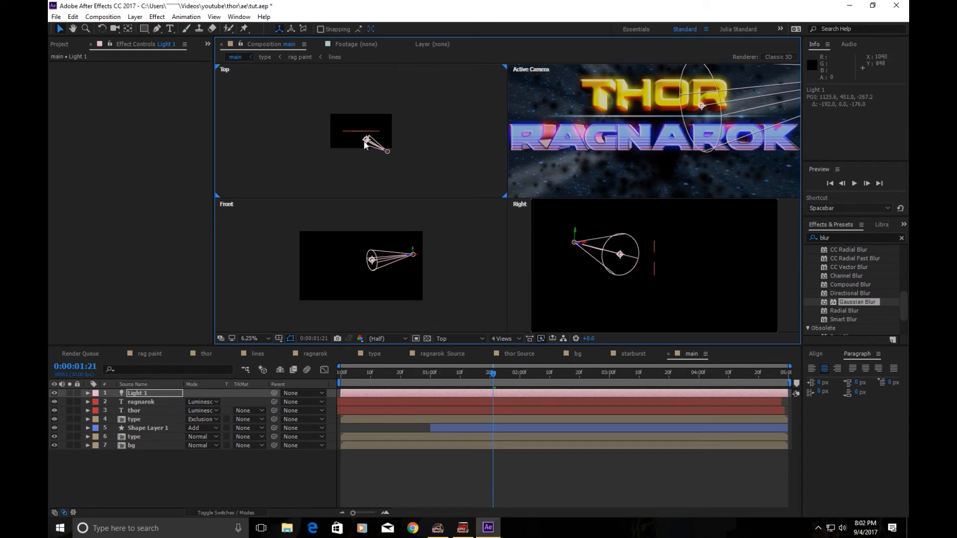
- Start a second new light in the main composition and choose Point as its light type
right_click(168, 470)
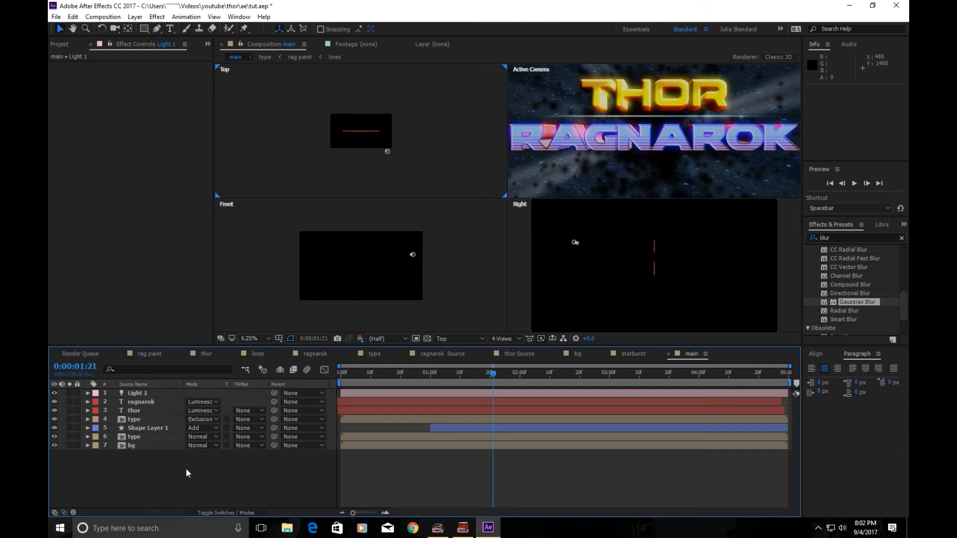
mouse_move(222, 380)
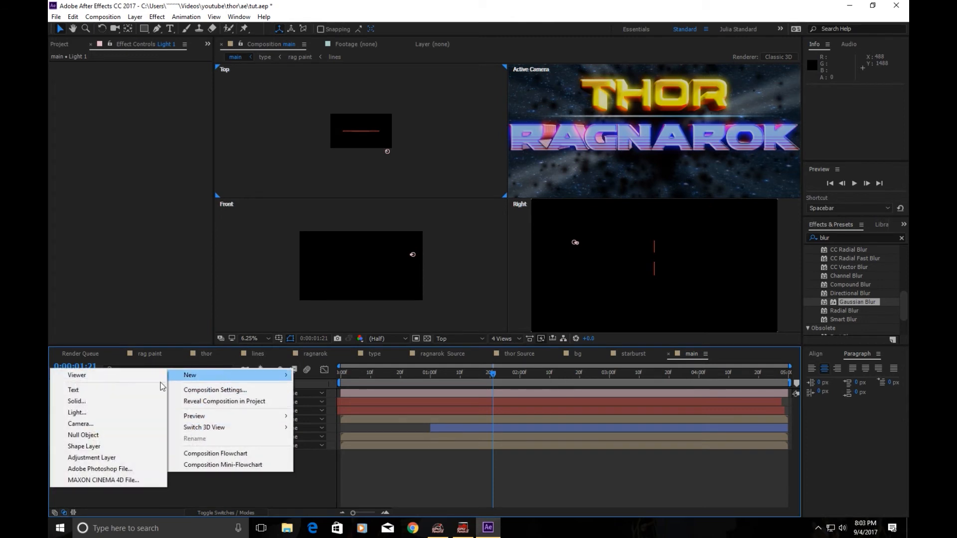
left_click(119, 412)
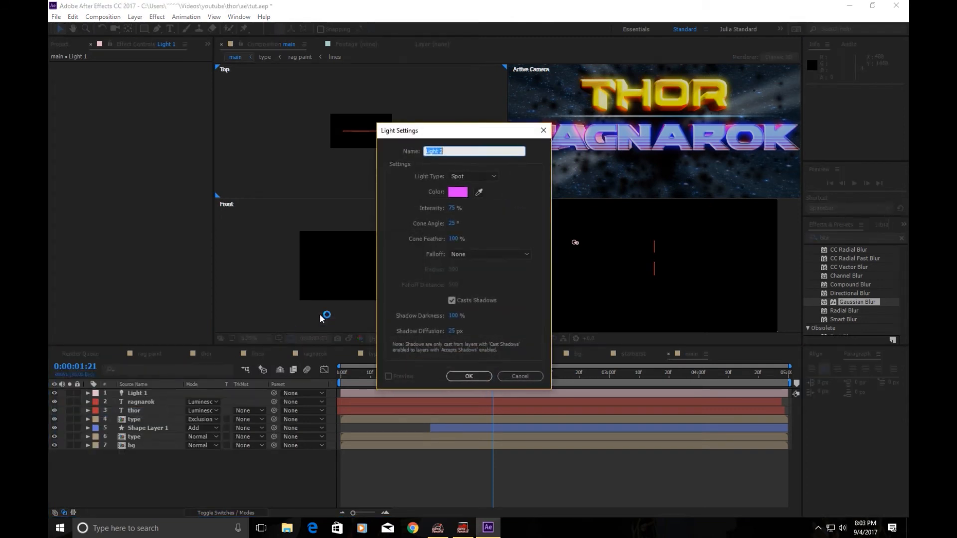
left_click(473, 176)
left_click(472, 211)
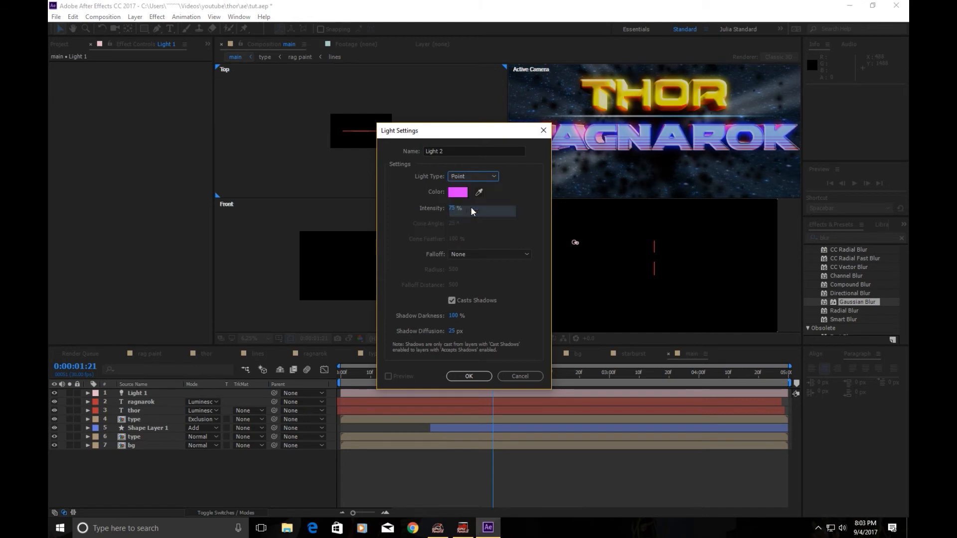
- Set the new point light's color to a pale yellow
left_click(459, 192)
mouse_move(420, 342)
left_mouse_down()
mouse_move(406, 336)
mouse_move(401, 317)
mouse_move(385, 317)
left_mouse_up()
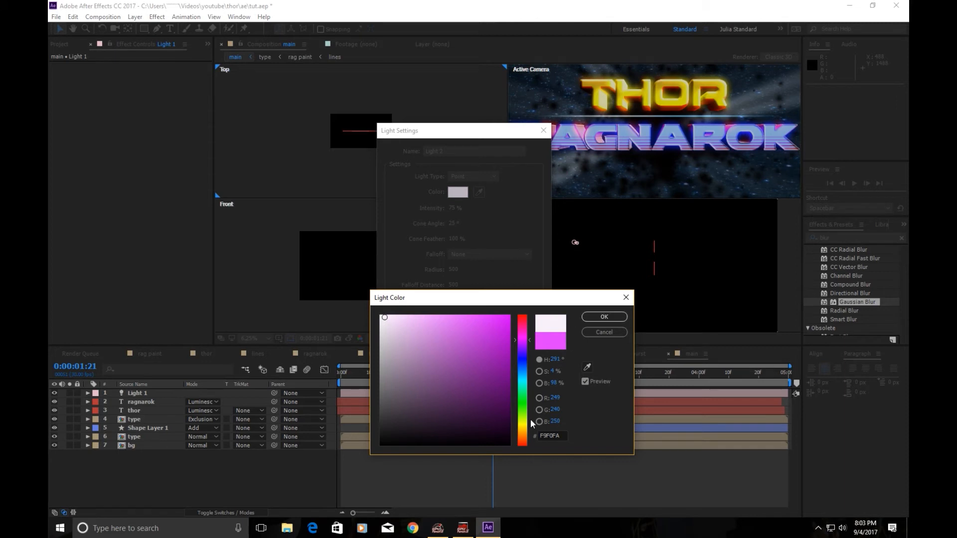
left_click(523, 424)
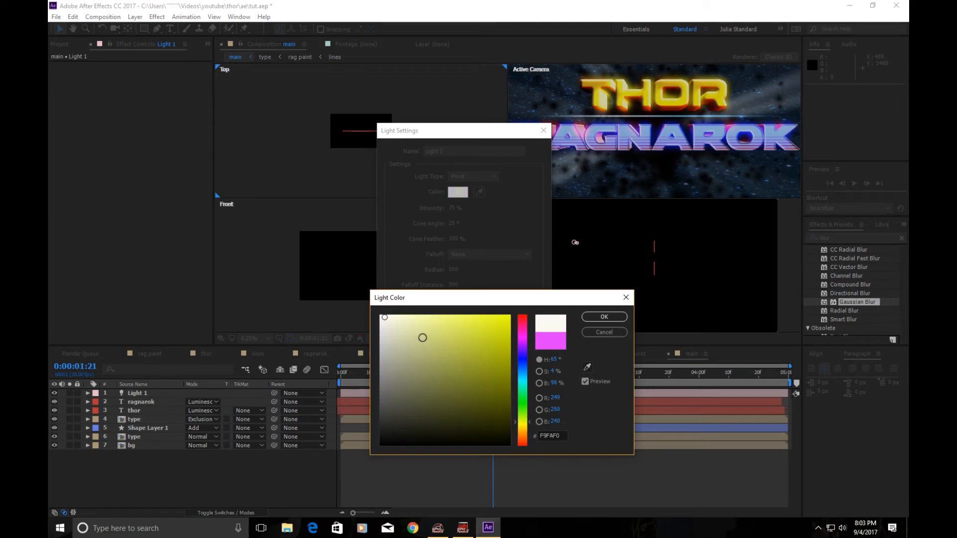
left_click_drag(399, 319, 423, 315)
left_click(604, 316)
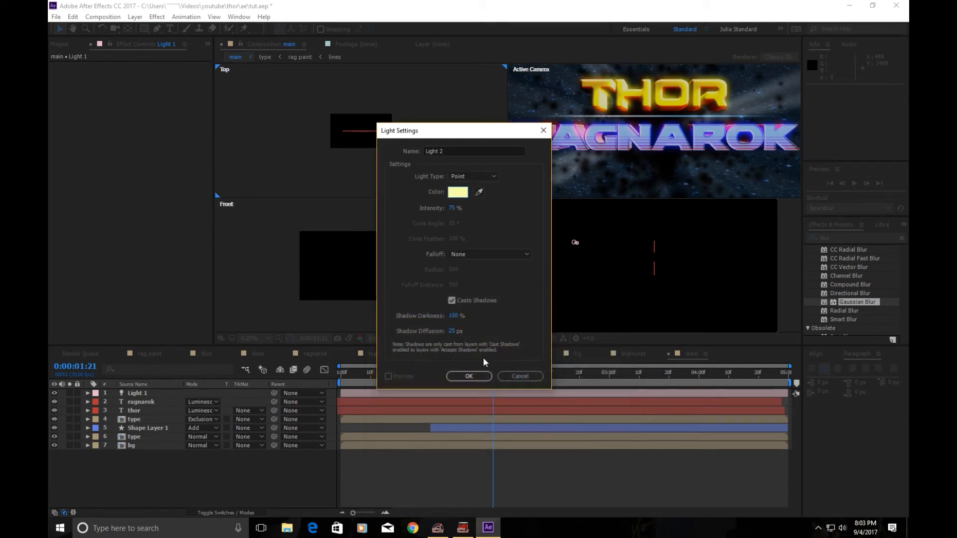
- Create the point light with an intensity of 150% and shift it left of the title to about 474, 460, -667
left_click(449, 208)
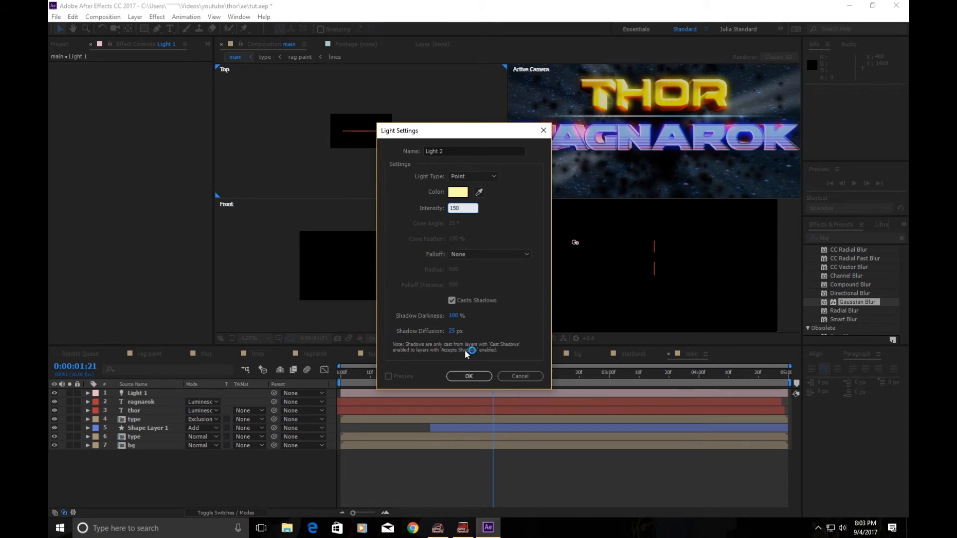
left_click(468, 376)
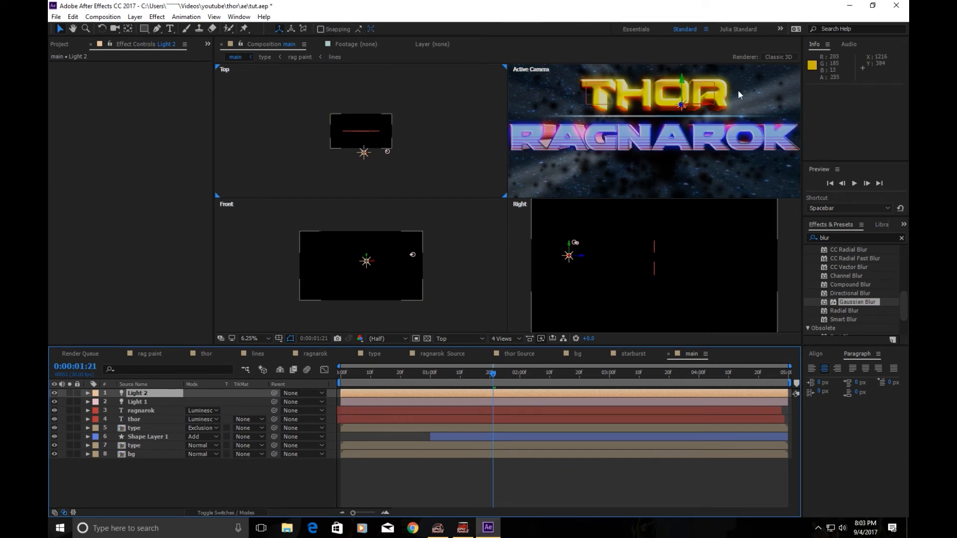
left_click_drag(699, 104, 560, 107)
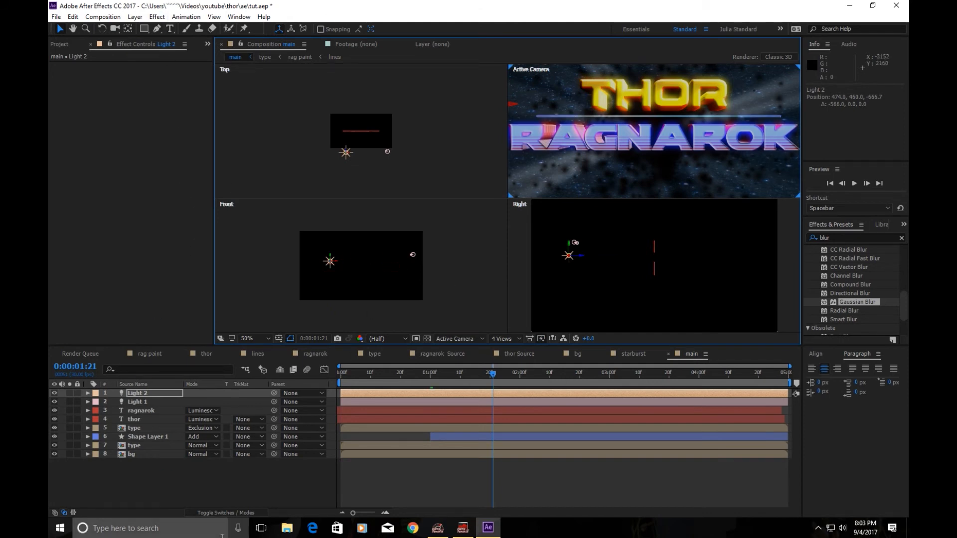
- Give the new point light layer a Yellow label and rename it as fill
left_click(98, 393)
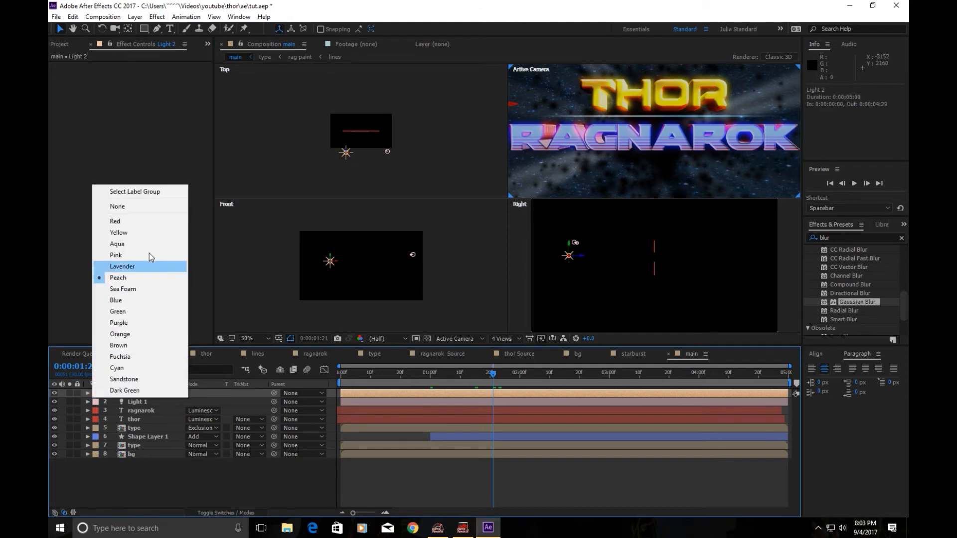
left_click(119, 232)
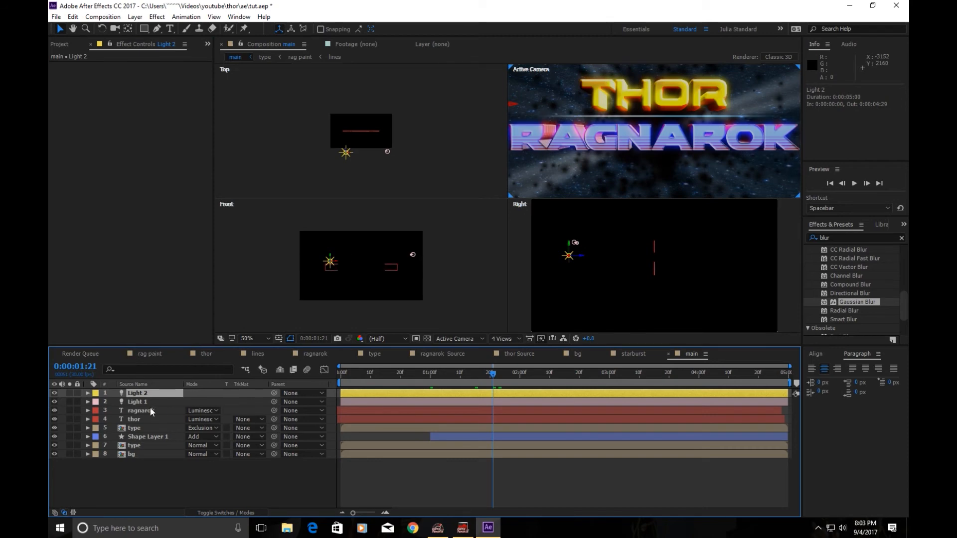
right_click(134, 395)
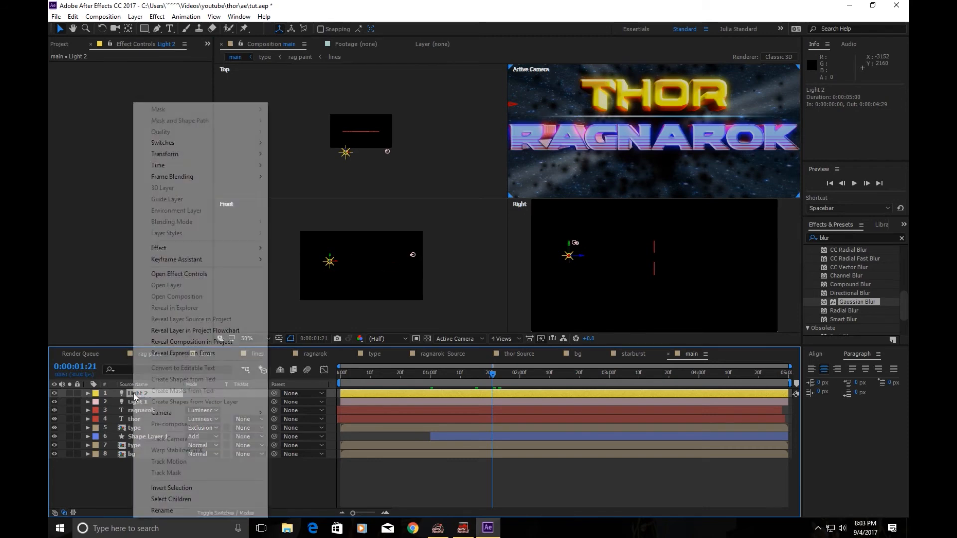
left_click(161, 509)
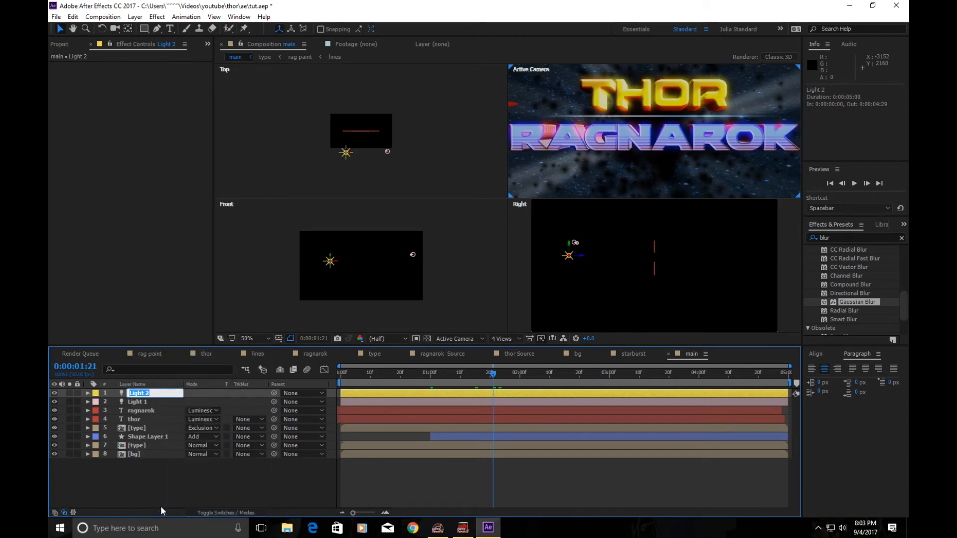
type("fill")
key("Return")
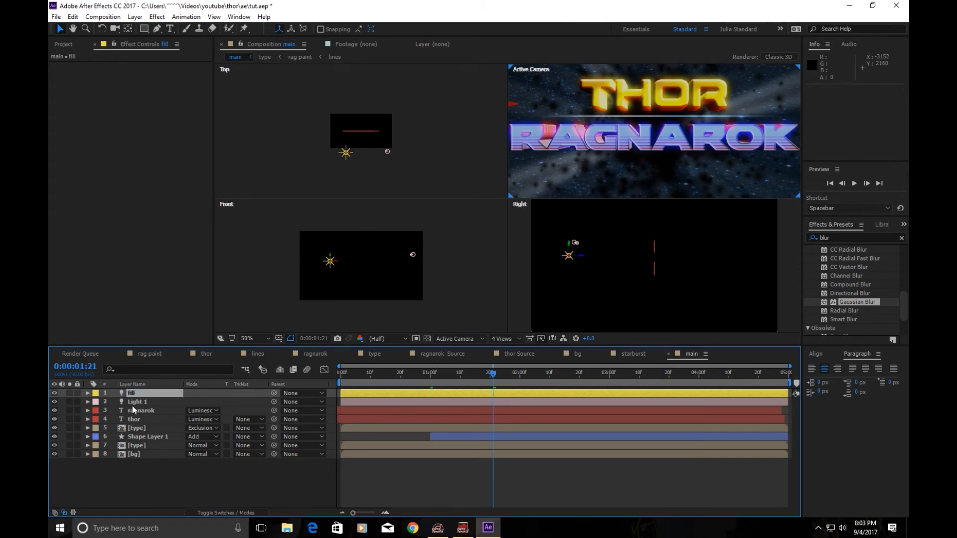
- Rename the yellow-labelled point light layer as main
right_click(135, 394)
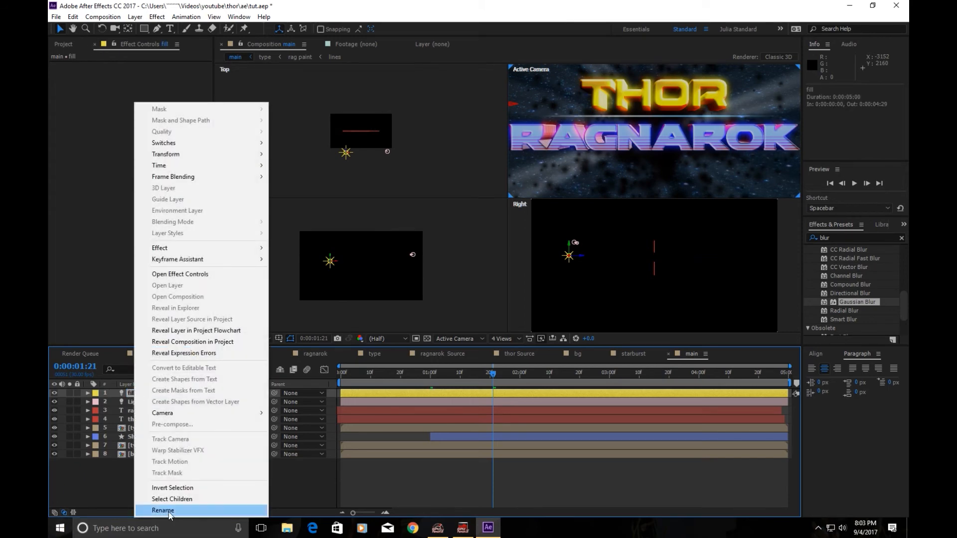
left_click(170, 515)
type("main")
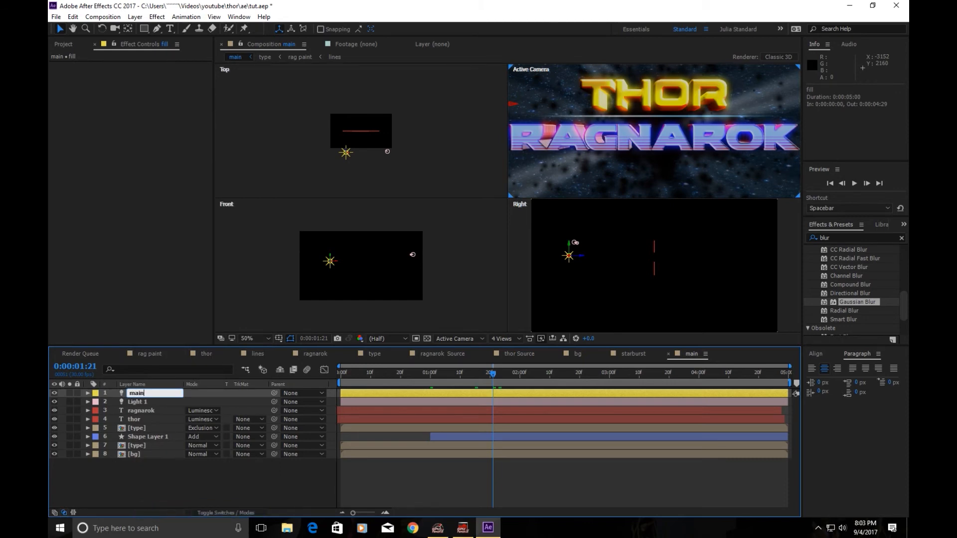
- Rename the spot light layer Light 1 as fill
right_click(144, 404)
left_click(181, 499)
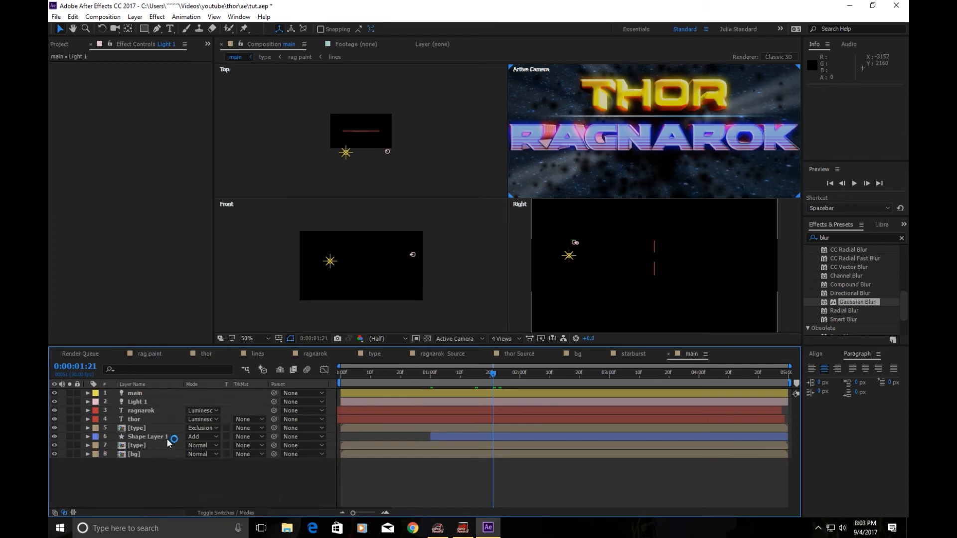
right_click(150, 404)
left_click(168, 513)
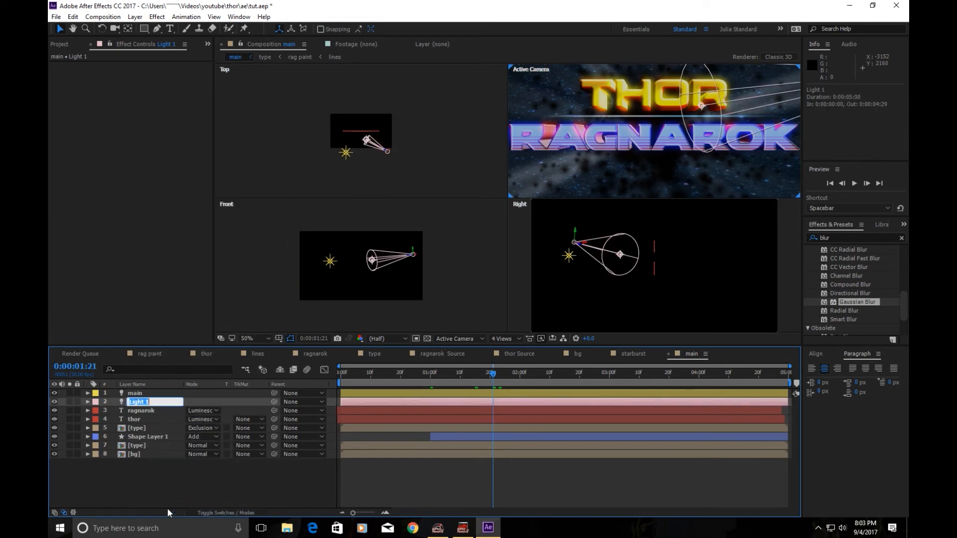
type("fill")
key("Return")
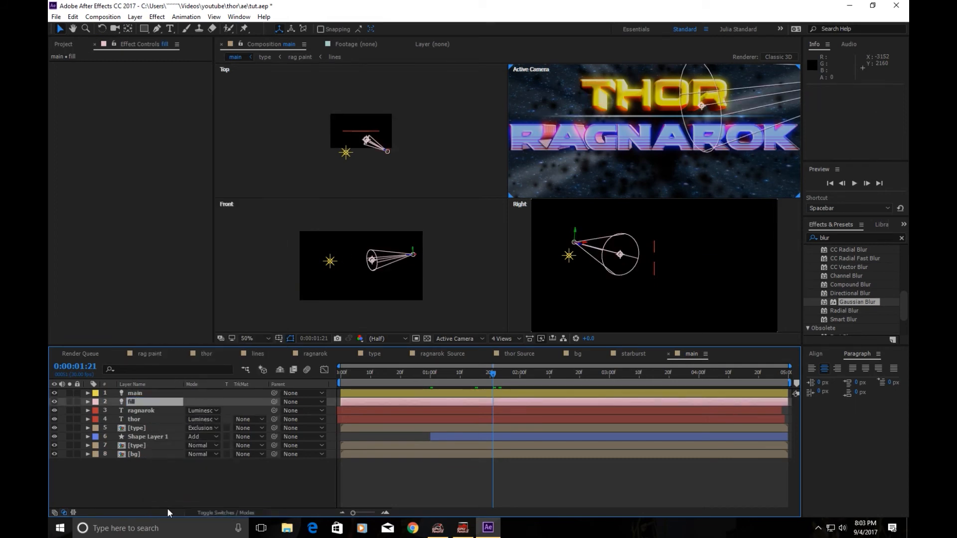
- Start another new light in the main composition as a Spot light with an intensity of 75%
right_click(176, 472)
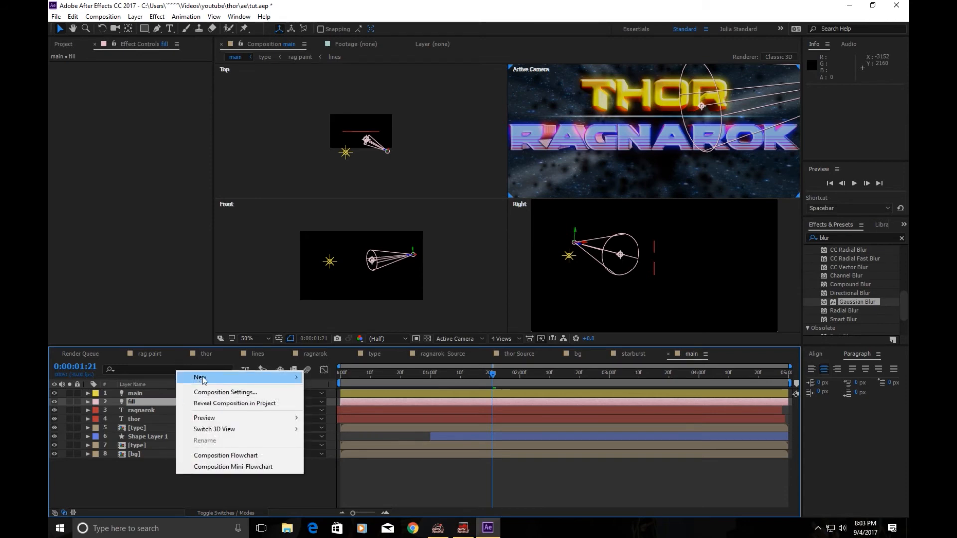
mouse_move(200, 377)
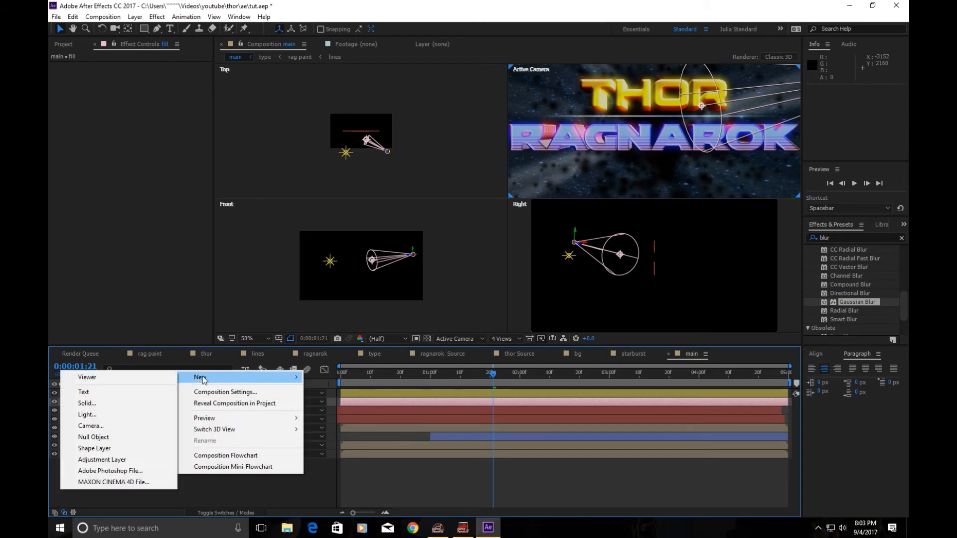
left_click(87, 414)
left_click(472, 176)
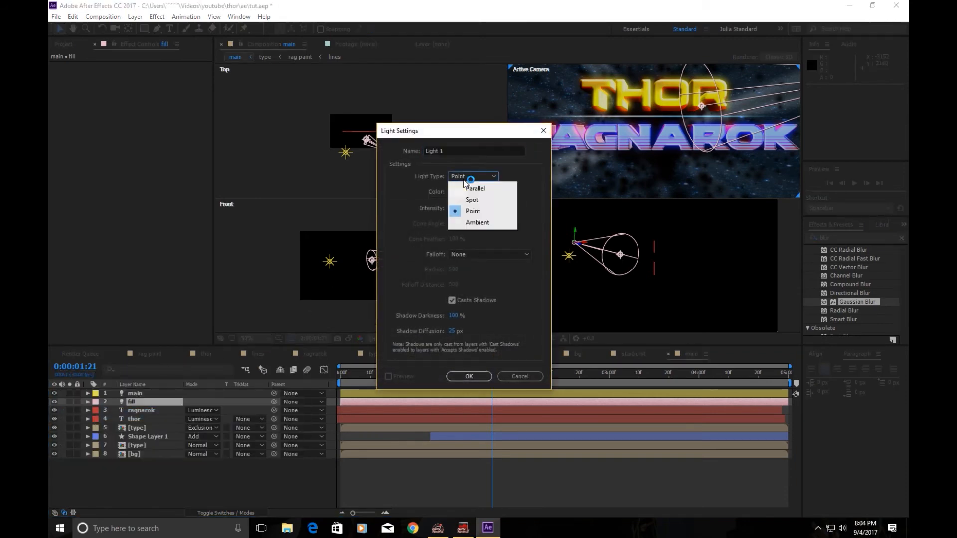
left_click(468, 199)
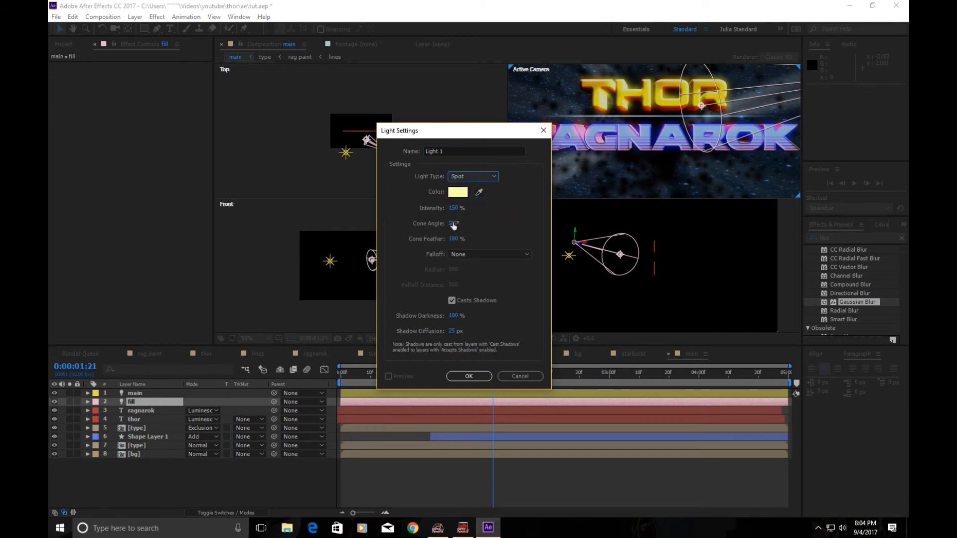
left_click(452, 208)
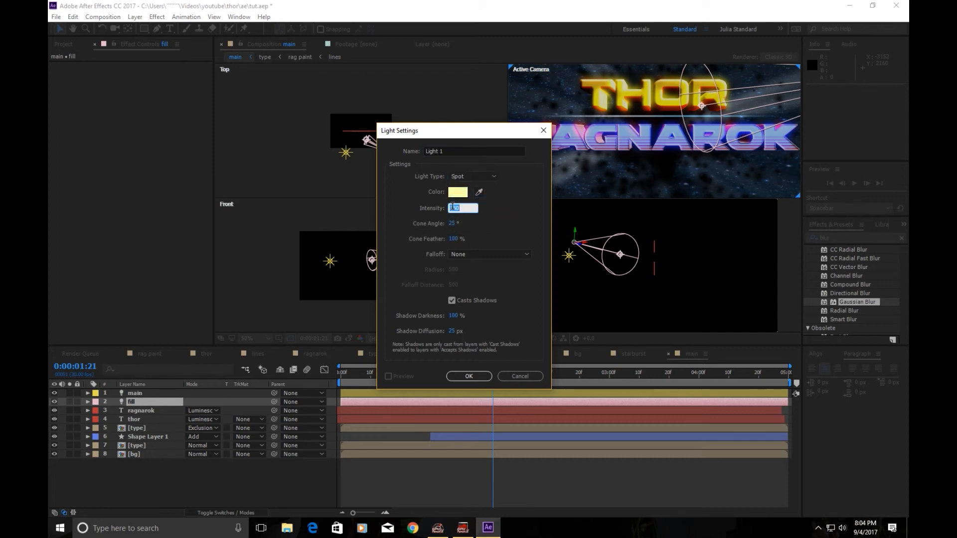
type("75")
- Change the new spot light's color to a bright cyan and create the light
left_click(457, 194)
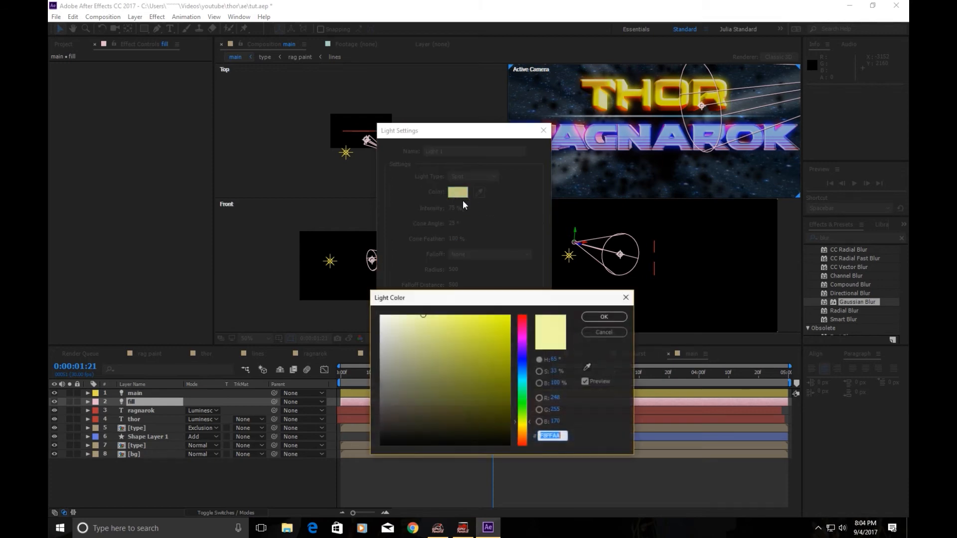
left_click(521, 382)
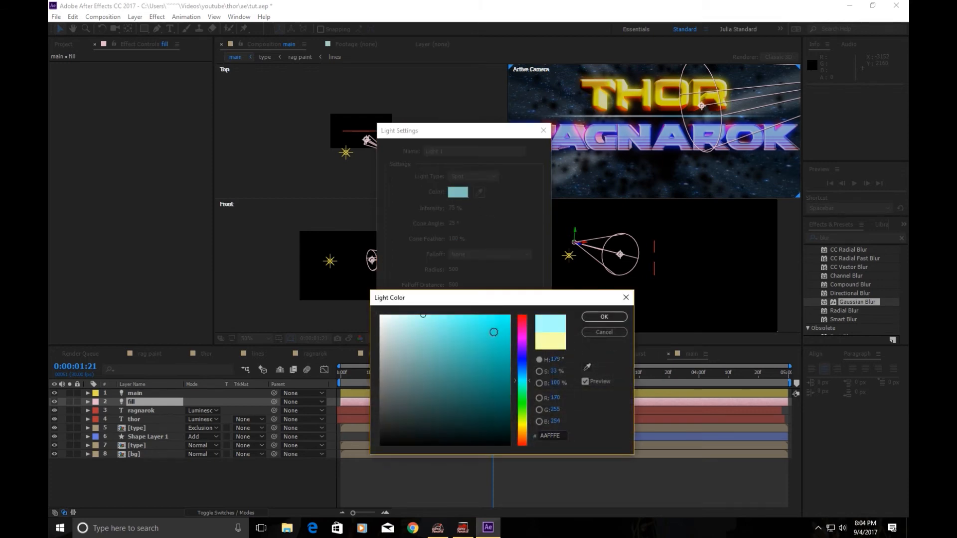
left_click(497, 316)
left_click(607, 319)
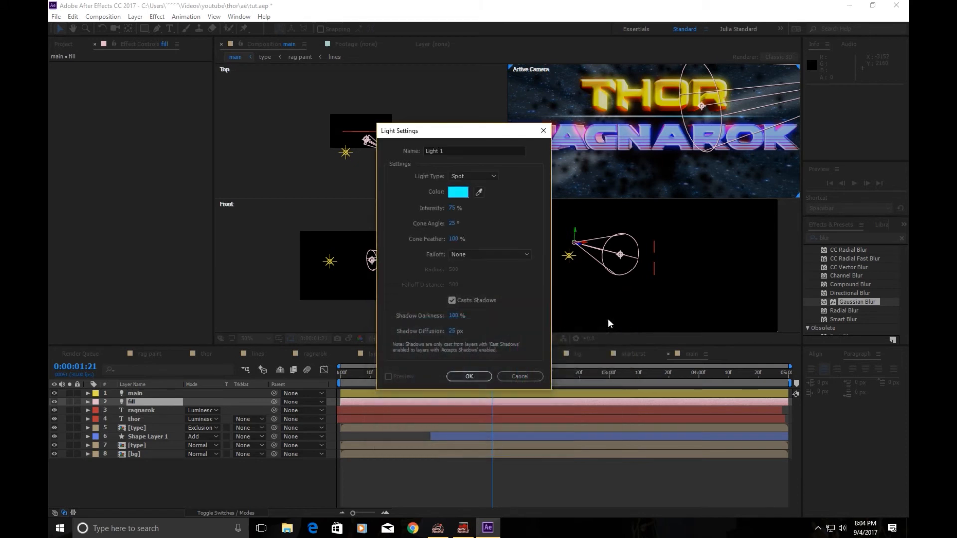
left_click(469, 376)
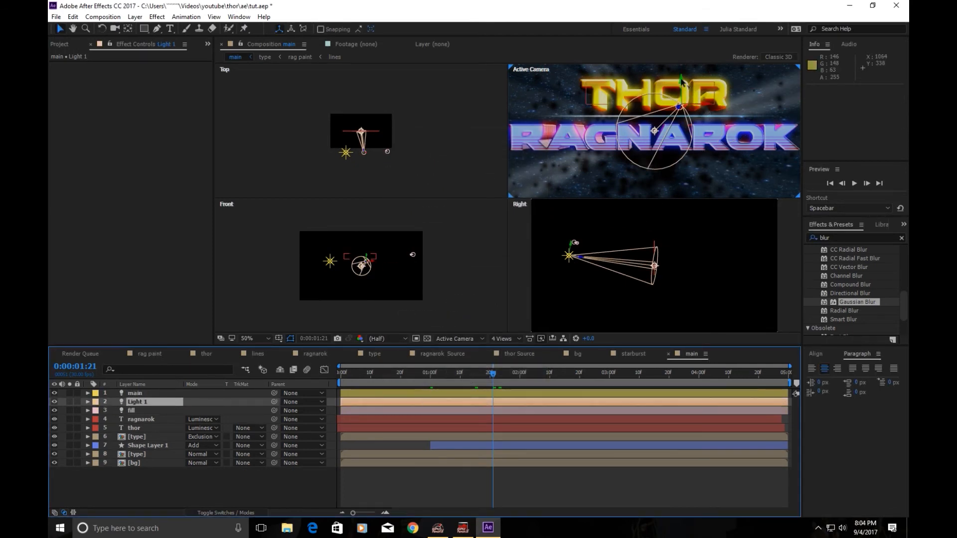
- Move the cyan spot light to the far left of the title and aim its point of interest at about 696, 440, -148
left_click_drag(682, 80, 658, 100)
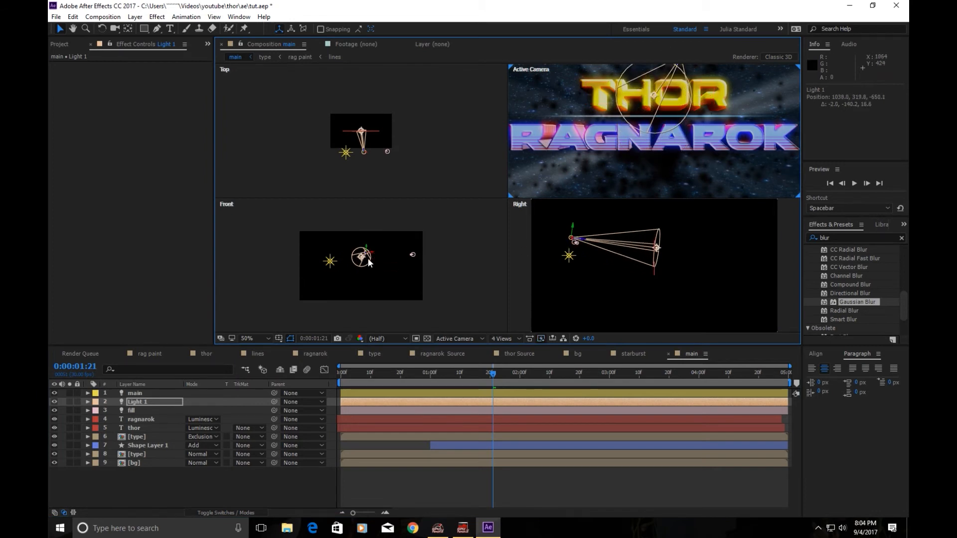
left_click_drag(371, 257, 286, 256)
left_click_drag(231, 285, 342, 264)
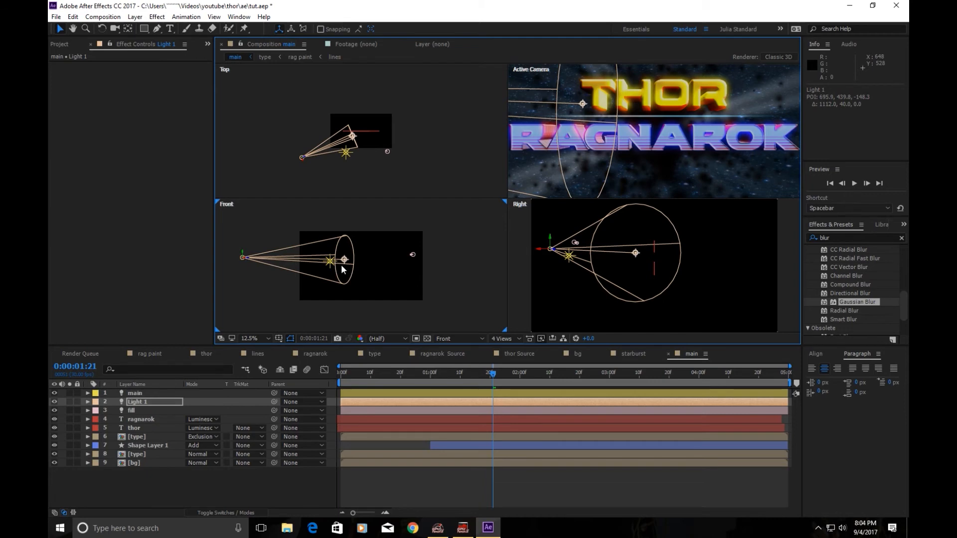
- Return the composition viewer to a single Active Camera view
left_click(464, 338)
left_click(514, 337)
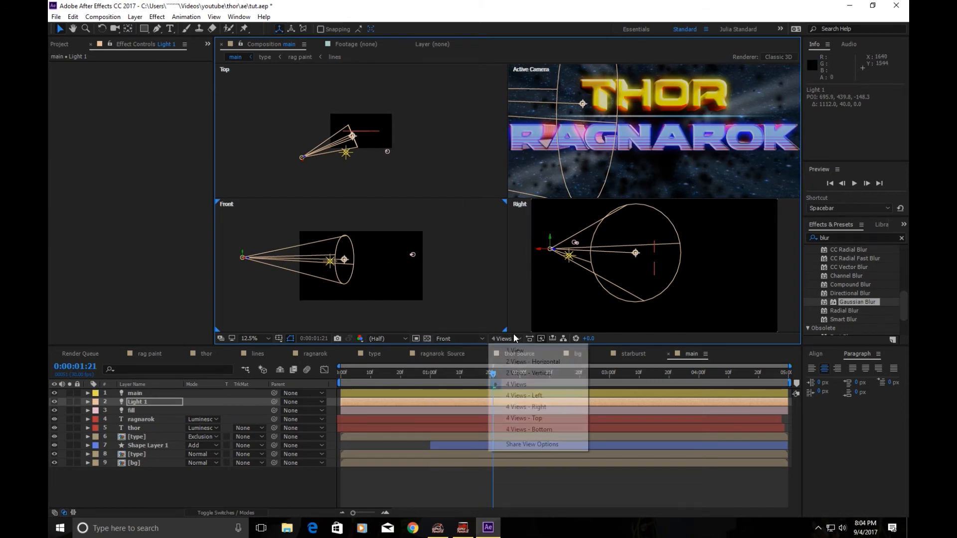
left_click(509, 350)
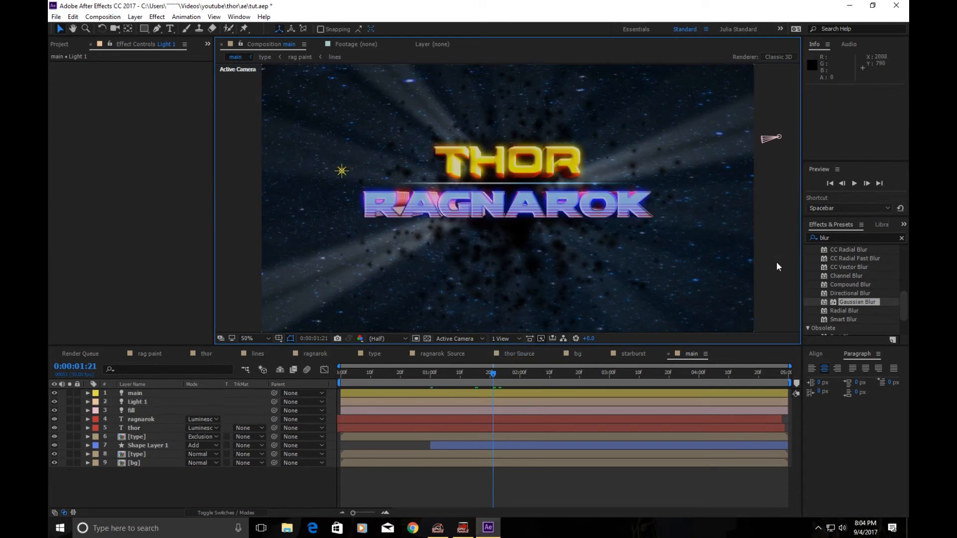
left_click(53, 392)
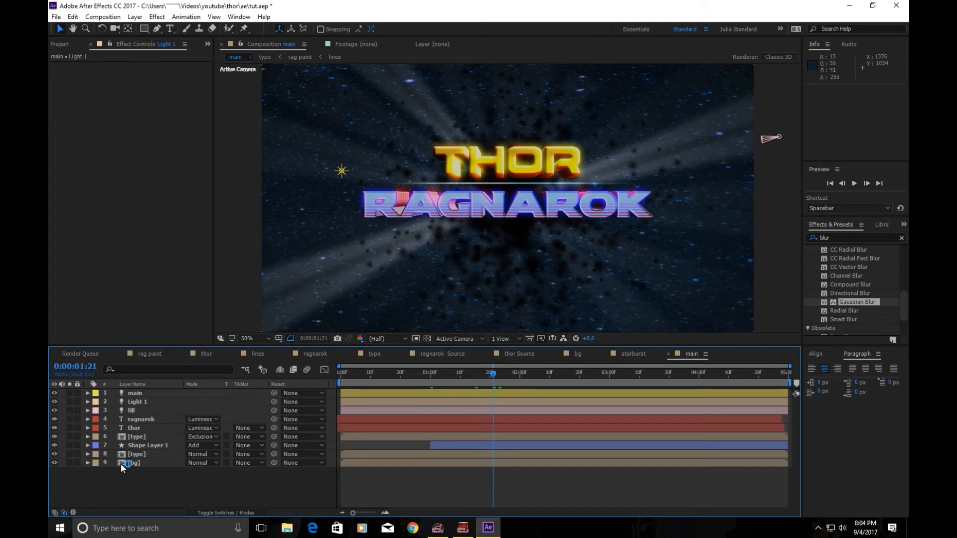
- Make the type precomp layer that uses the Exclusion blending mode a 3D layer
left_click(132, 436)
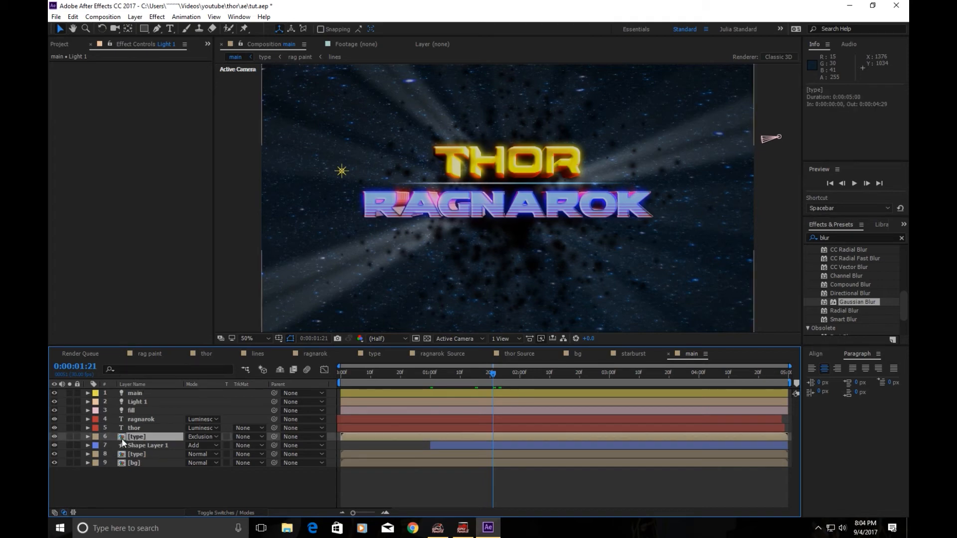
left_click(222, 512)
left_click(242, 437)
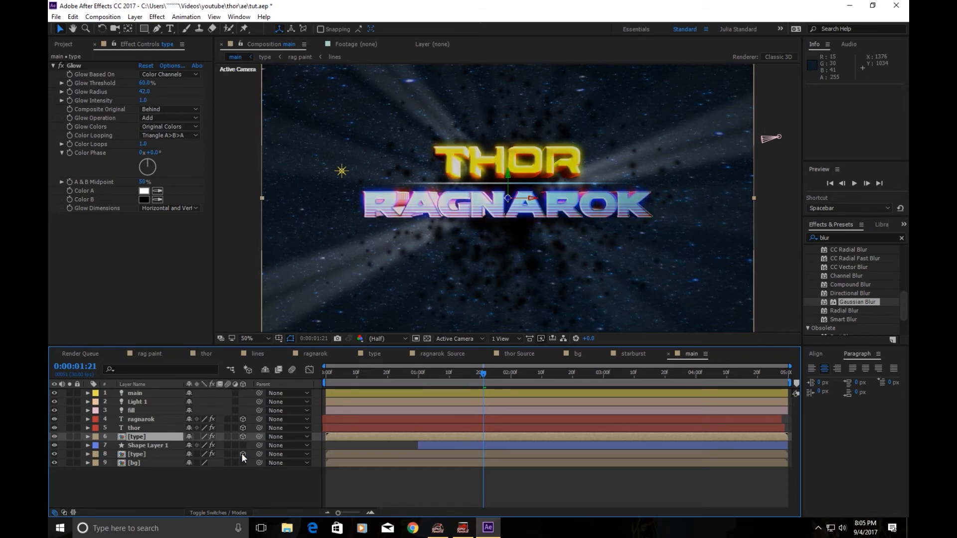
- Expand the Light Options of the main point light and set its intensity to 125%
left_click(136, 396)
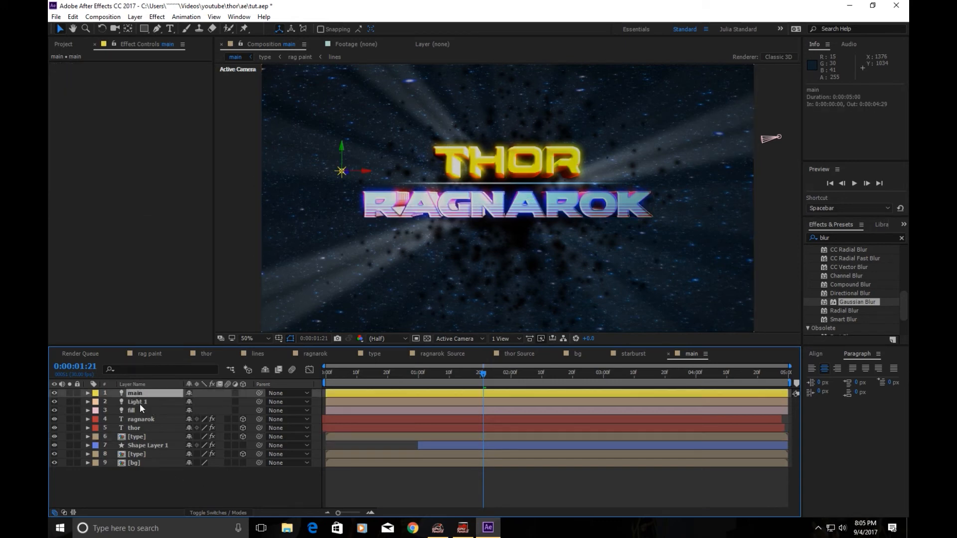
left_click(139, 402)
left_click(139, 393)
left_click(87, 393)
left_click(97, 411)
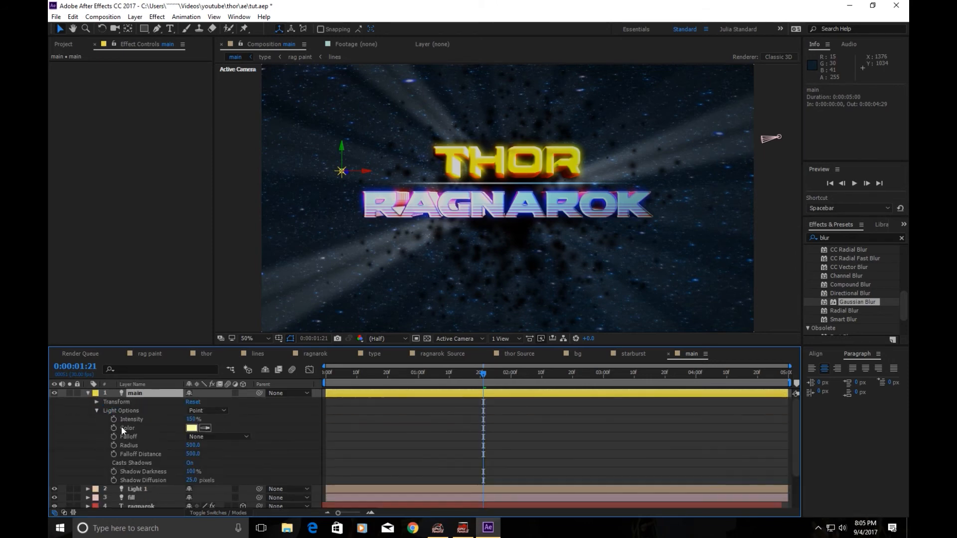
left_click(192, 419)
type("125")
key("Return")
- Reduce the main point light's intensity further to 100%
left_click(190, 419)
type("10")
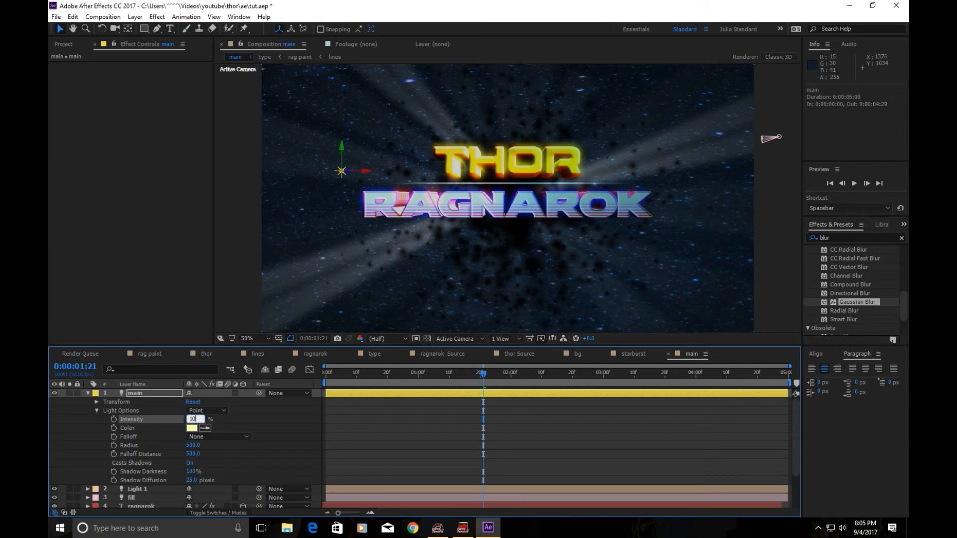
type("0")
key("Return")
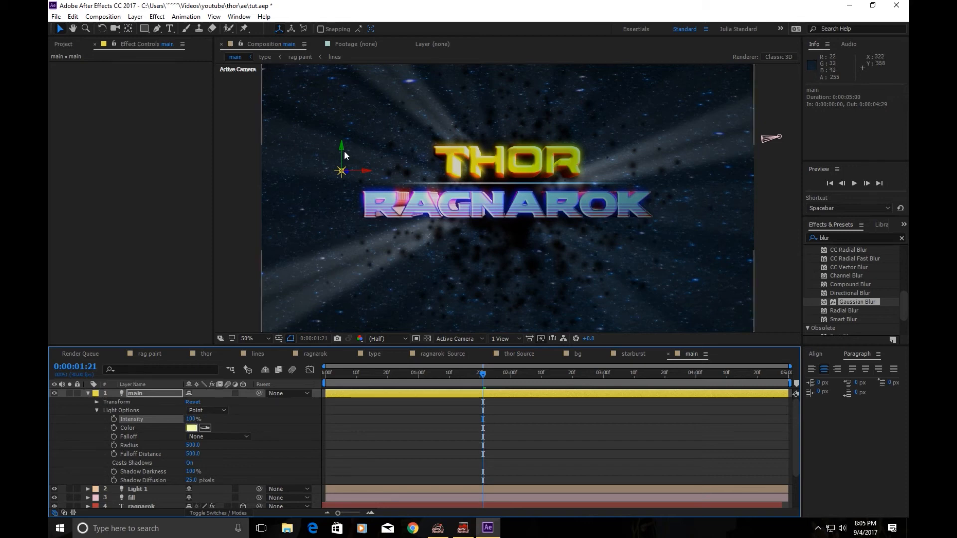
- Raise the main point light well above the title's left end, keeping its layer selected
left_click_drag(343, 150, 360, 102)
left_click(369, 106)
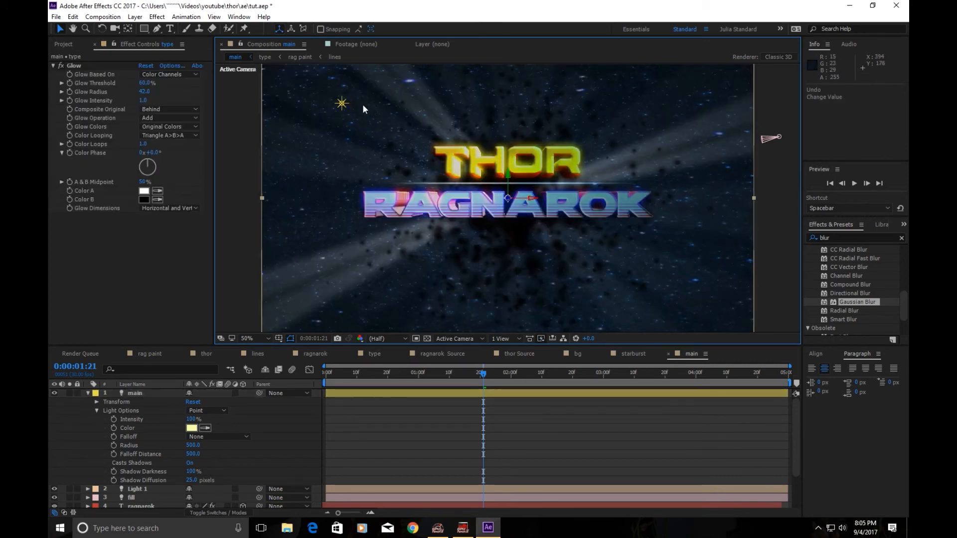
key("ctrl+z")
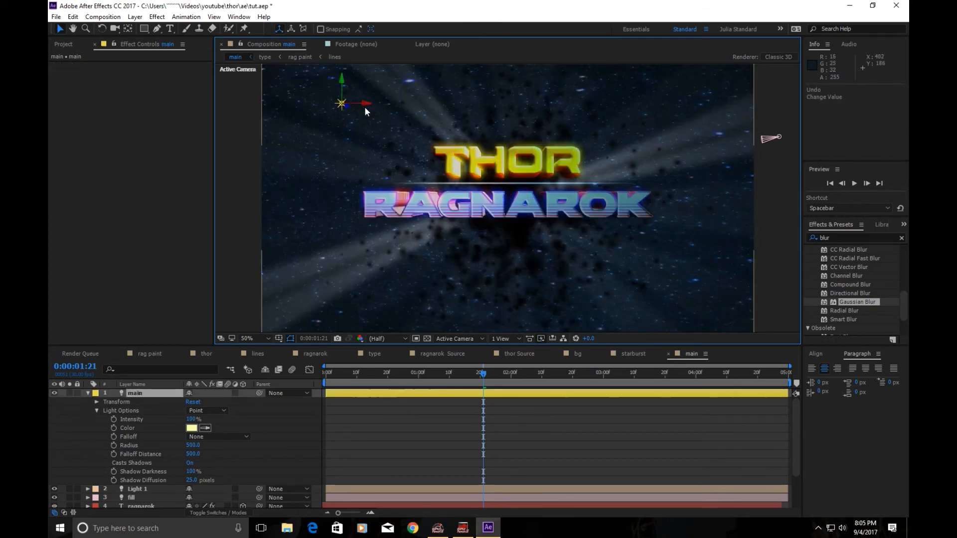
- Shift the main point light sideways until it sits above the middle of the title, at an X position of about 980
left_click_drag(363, 107, 340, 107)
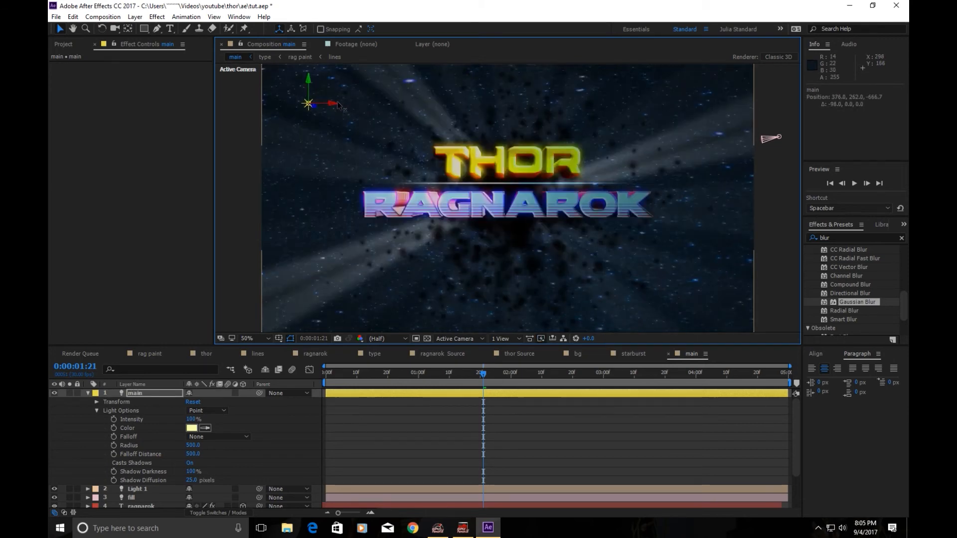
left_click_drag(339, 104, 489, 110)
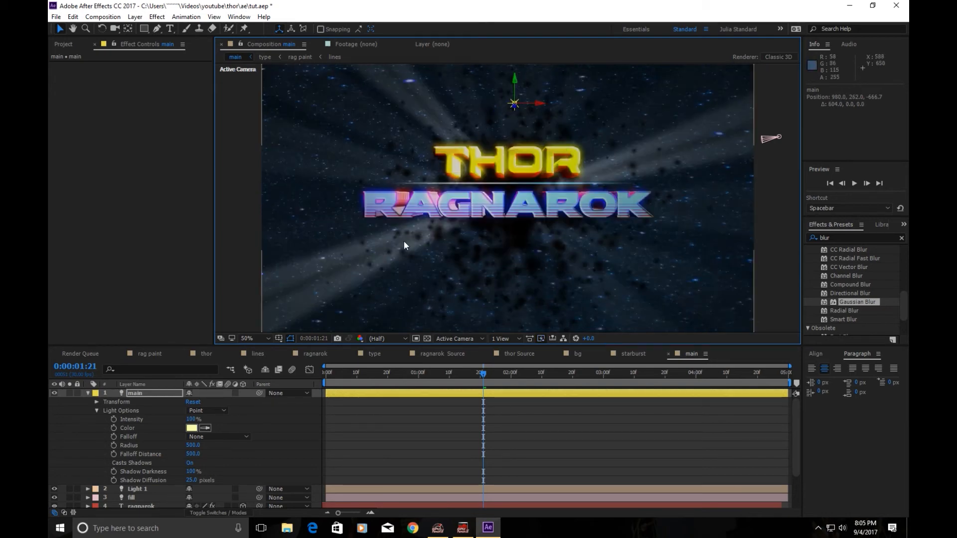
left_click(368, 458)
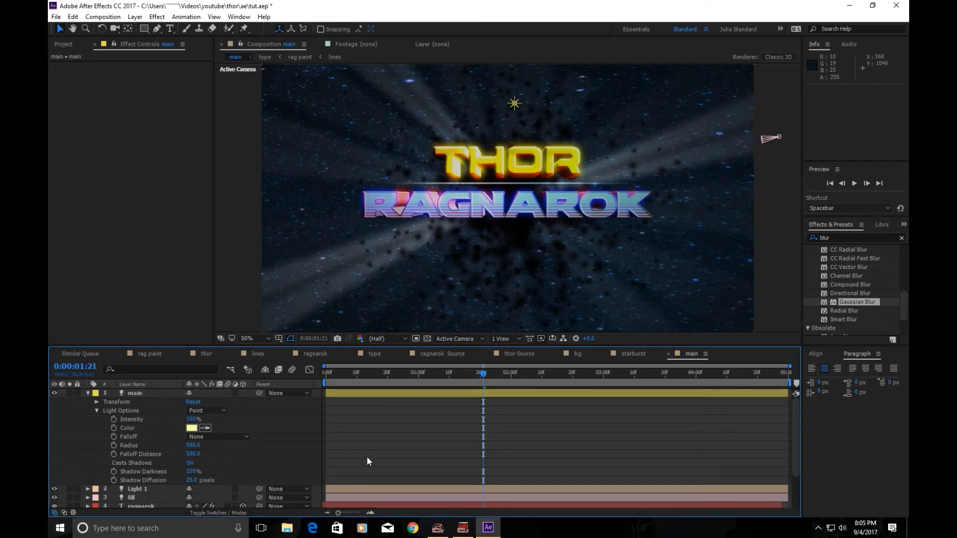
- Collapse the main light's properties and turn on Casts Shadows in the Material Options of the upper type precomp layer
left_click(88, 393)
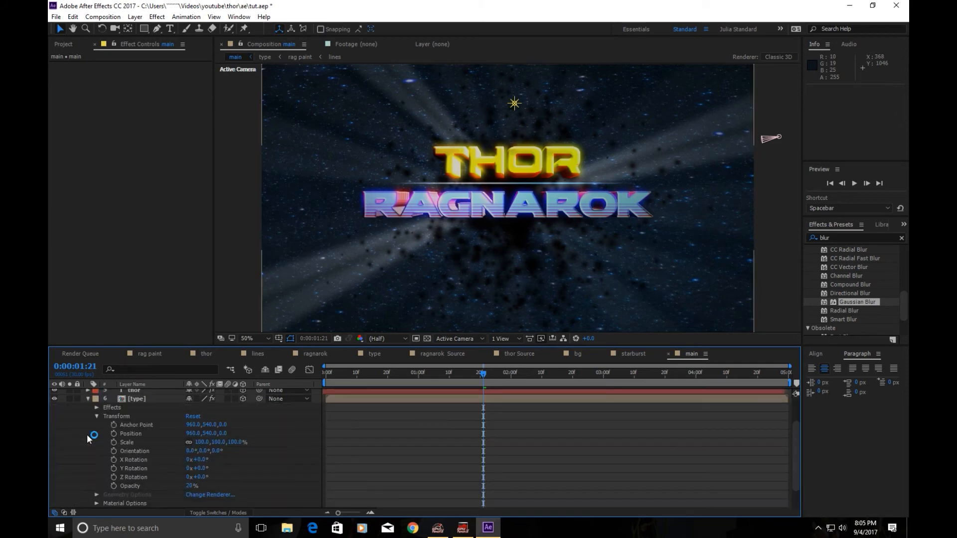
scroll(130, 482, "down", 1)
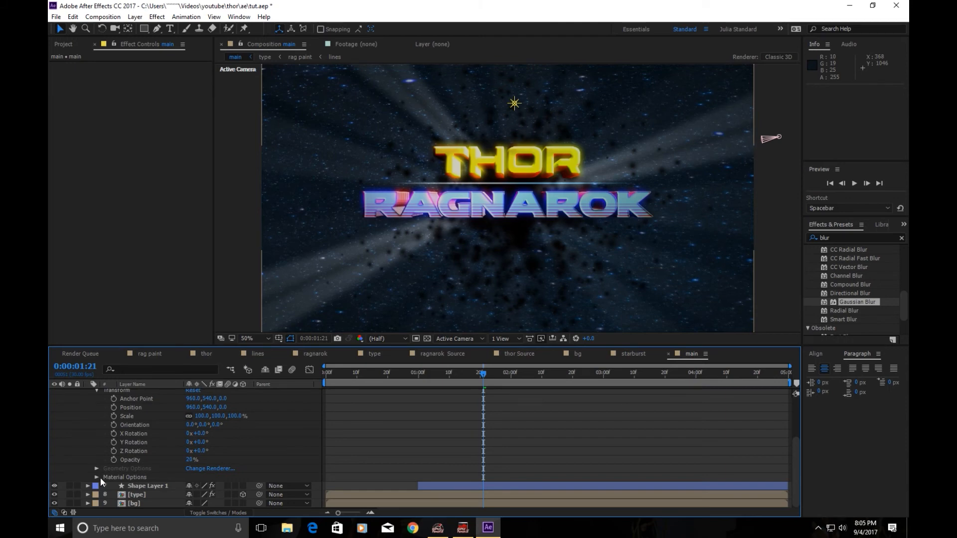
left_click(95, 476)
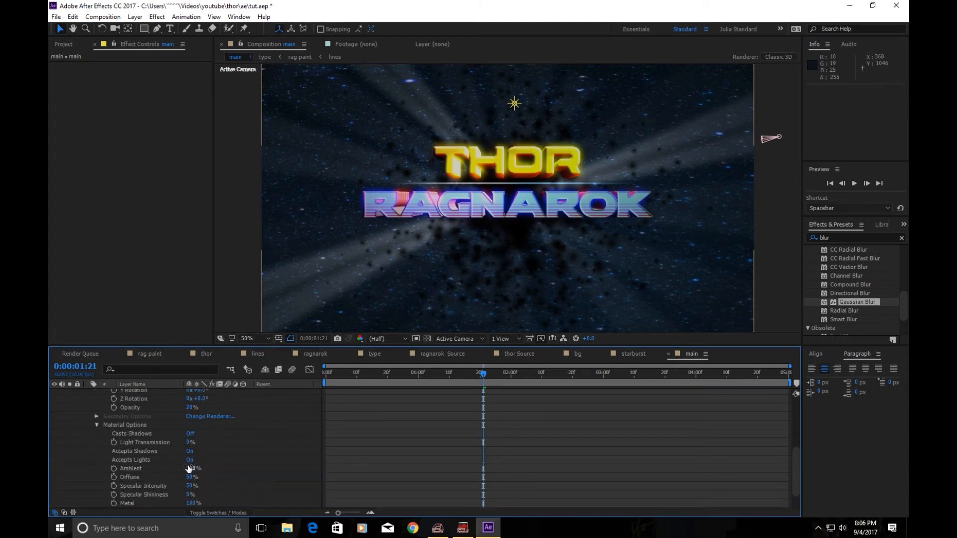
scroll(188, 468, "down", 1)
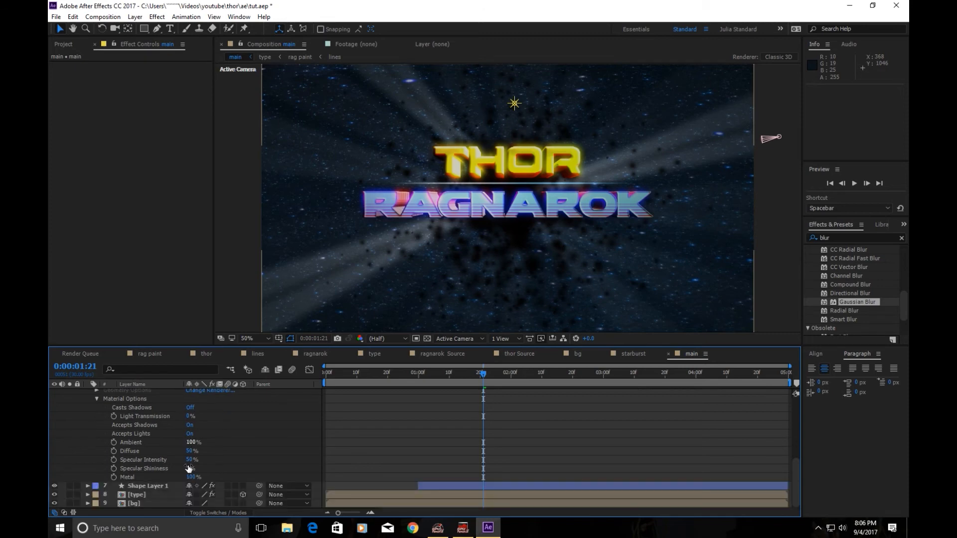
left_click(189, 408)
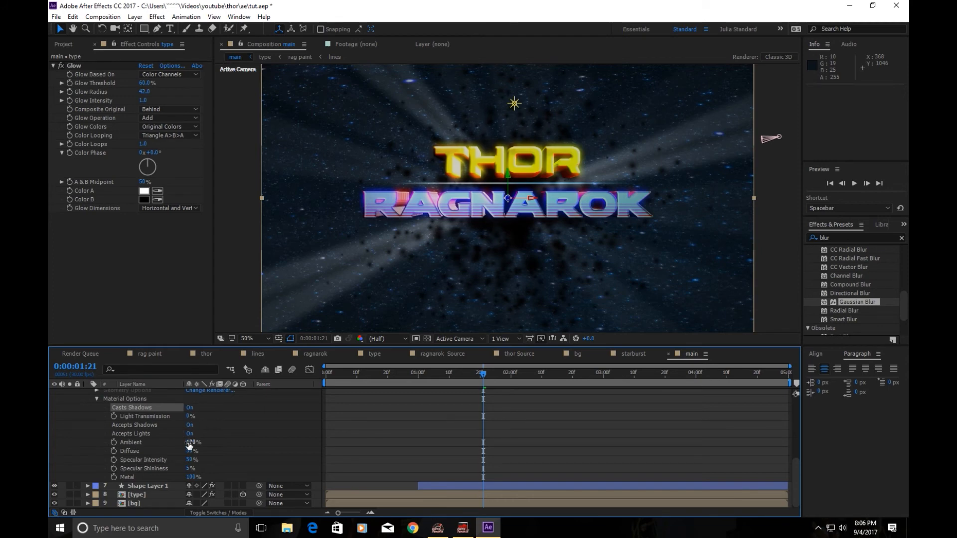
- Set the upper type layer's Light Transmission to 52% and its Diffuse, Specular Intensity and Specular Shininess to 100%, collapsing its properties when done
left_click_drag(189, 416, 213, 425)
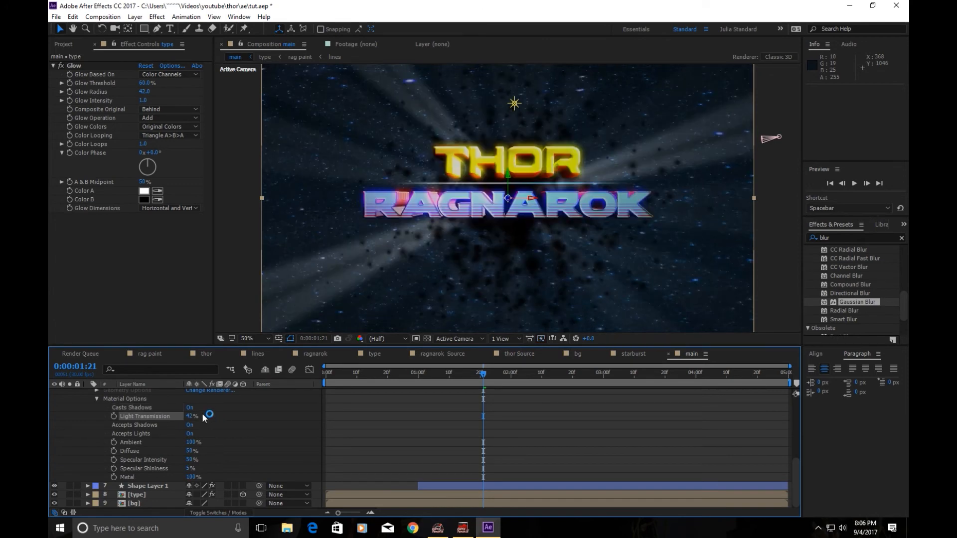
left_click_drag(188, 418, 193, 417)
left_click_drag(189, 473, 246, 476)
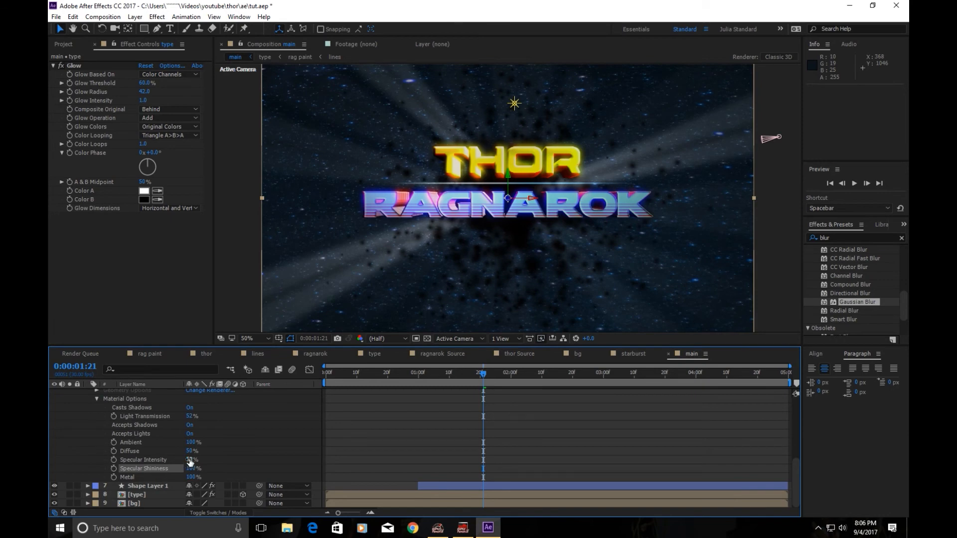
left_click_drag(190, 459, 235, 467)
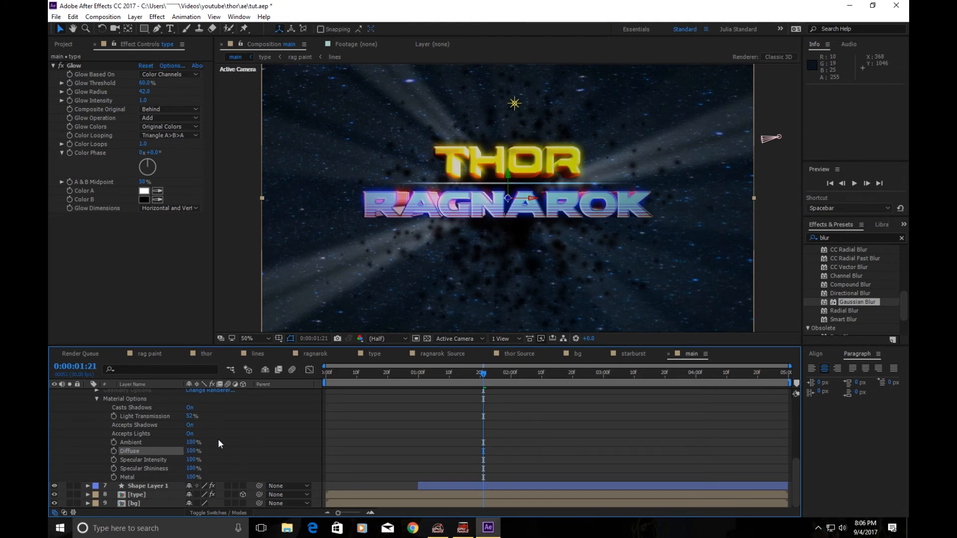
scroll(100, 411, "up", 5)
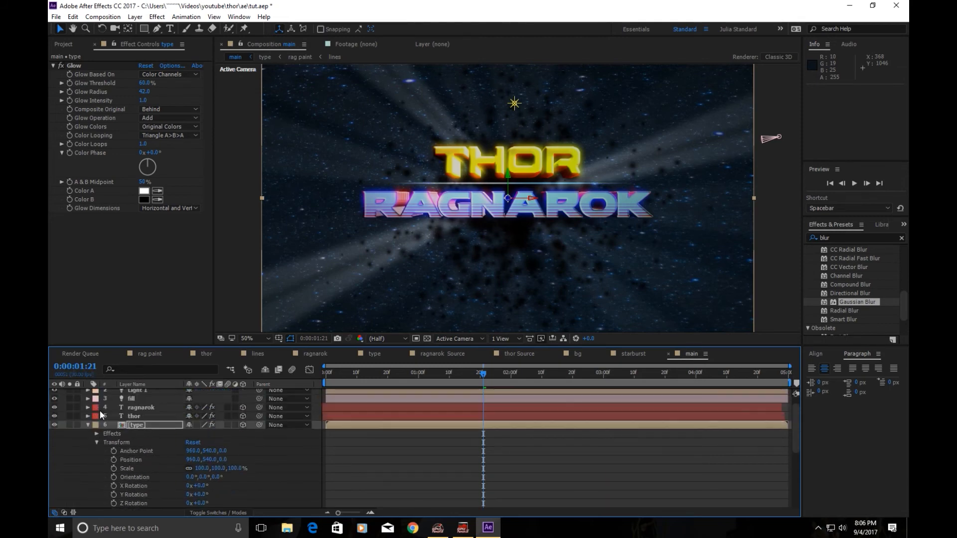
left_click(88, 436)
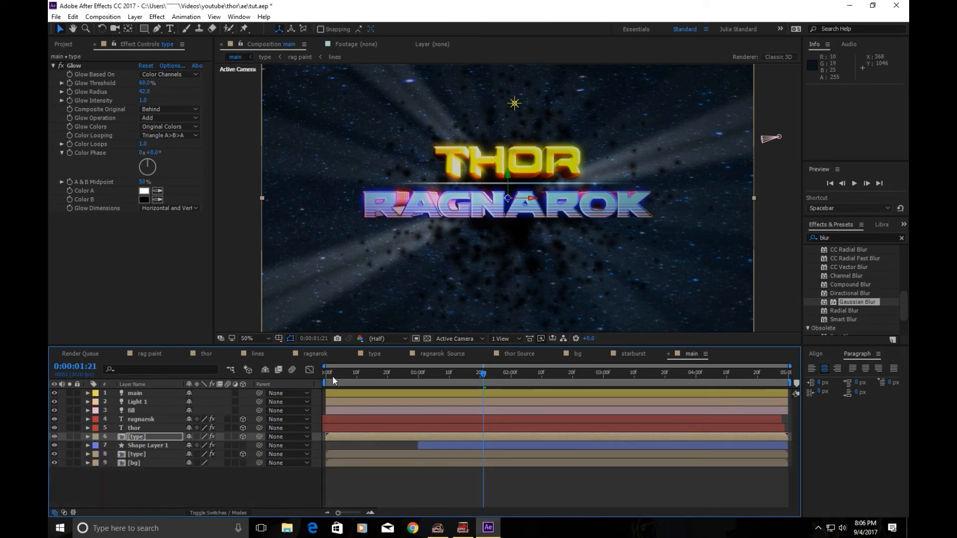
- Preview the lit title animation from the beginning of the composition
left_click_drag(333, 376, 311, 375)
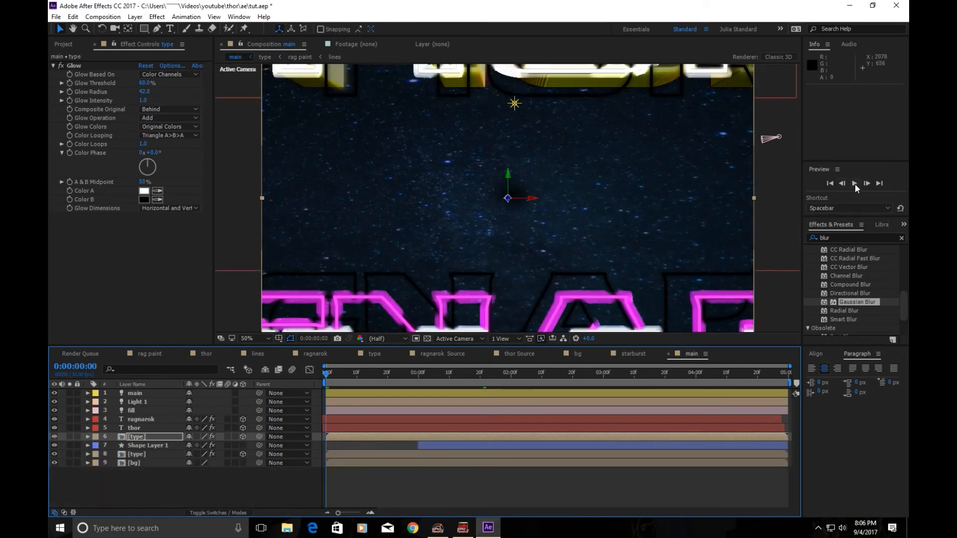
left_click(854, 184)
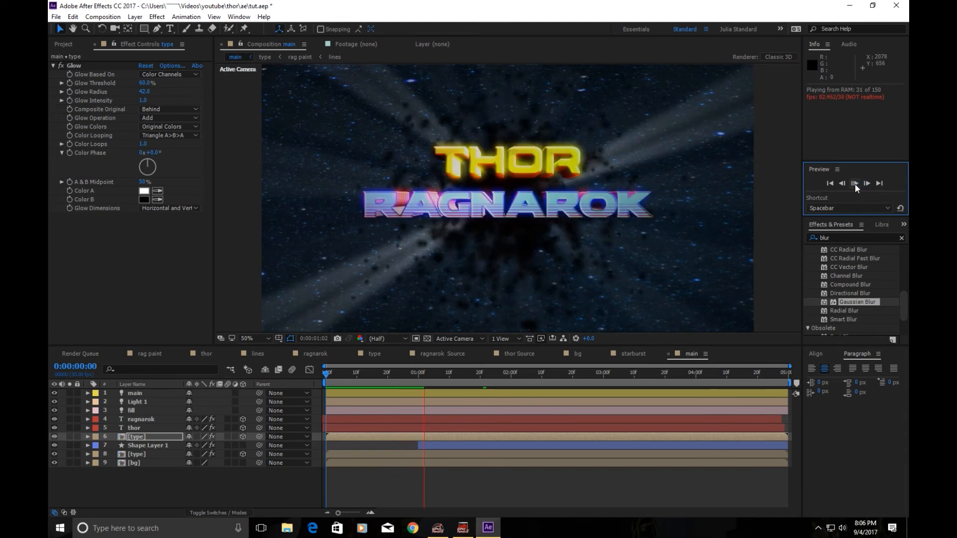
left_click(854, 184)
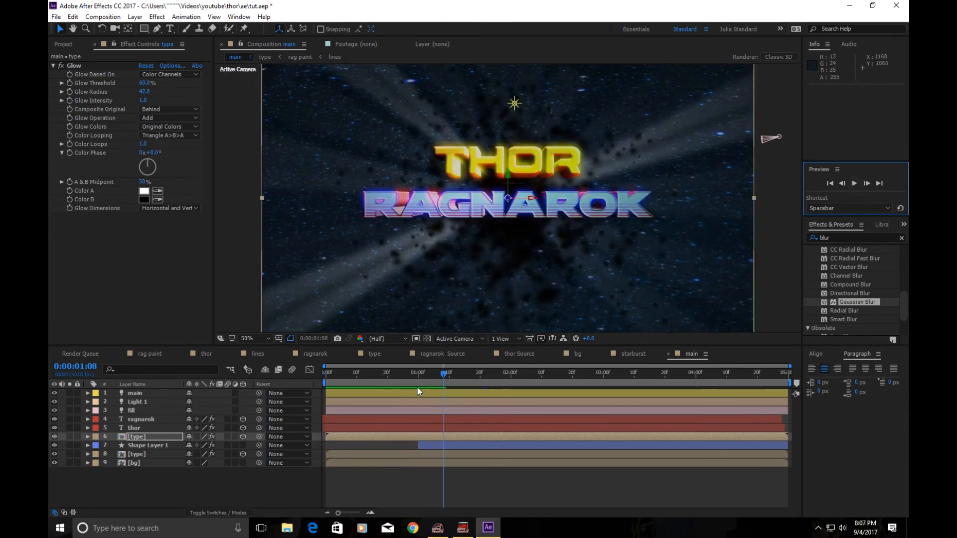
- Return to the start of the composition and set up a new Ambient light with 100% intensity
mouse_move(320, 381)
left_mouse_down()
mouse_move(357, 378)
mouse_move(329, 380)
mouse_move(369, 389)
mouse_move(321, 392)
mouse_move(371, 396)
mouse_move(321, 373)
left_mouse_up()
right_click(172, 479)
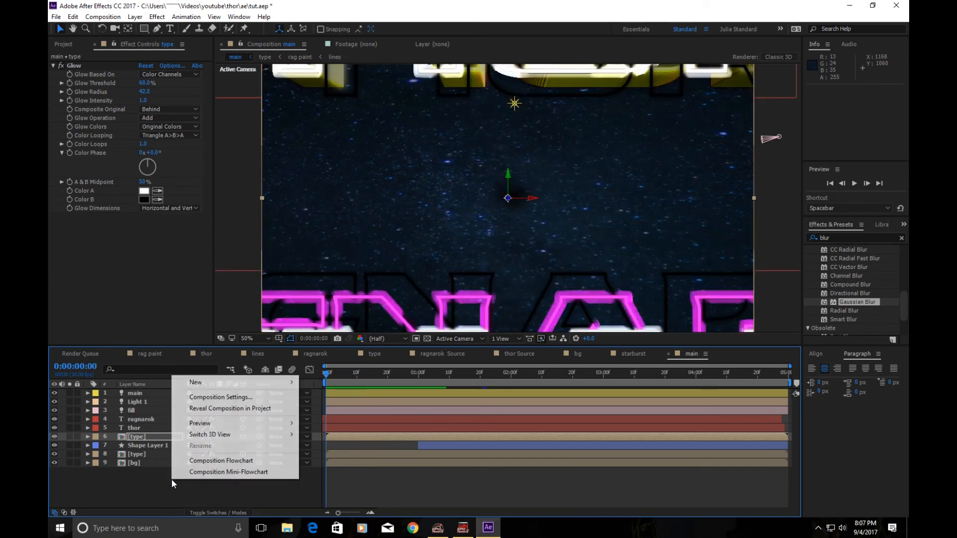
mouse_move(202, 388)
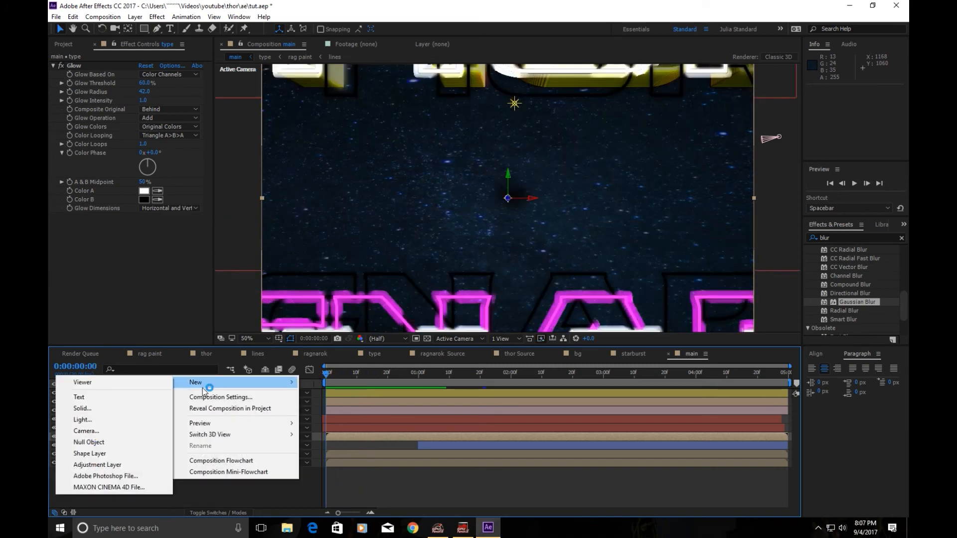
left_click(136, 418)
left_click(473, 176)
left_click(468, 224)
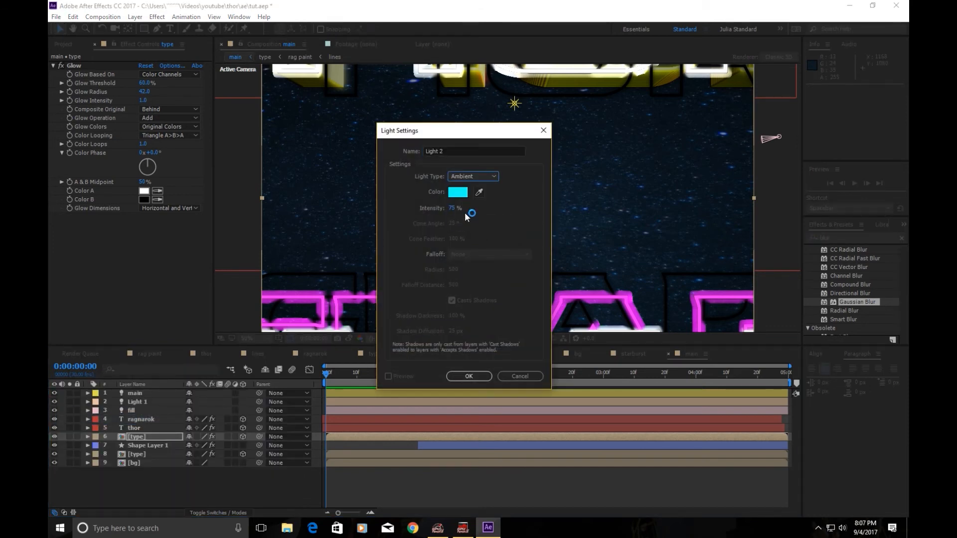
left_click(451, 208)
type("100")
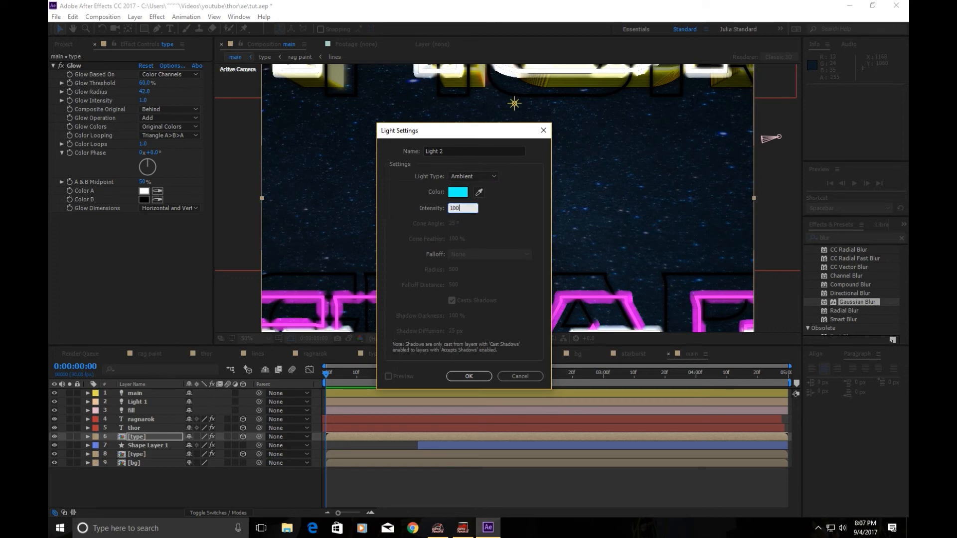
- Give the ambient light the magenta color FD18F0, create it, and place its layer at the top of the stack
left_click(461, 194)
left_click(522, 339)
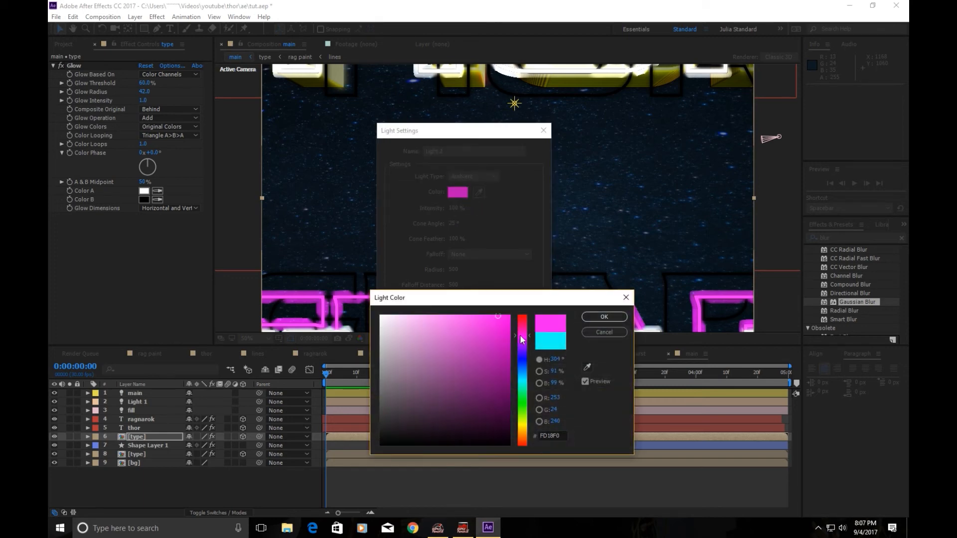
left_click(593, 317)
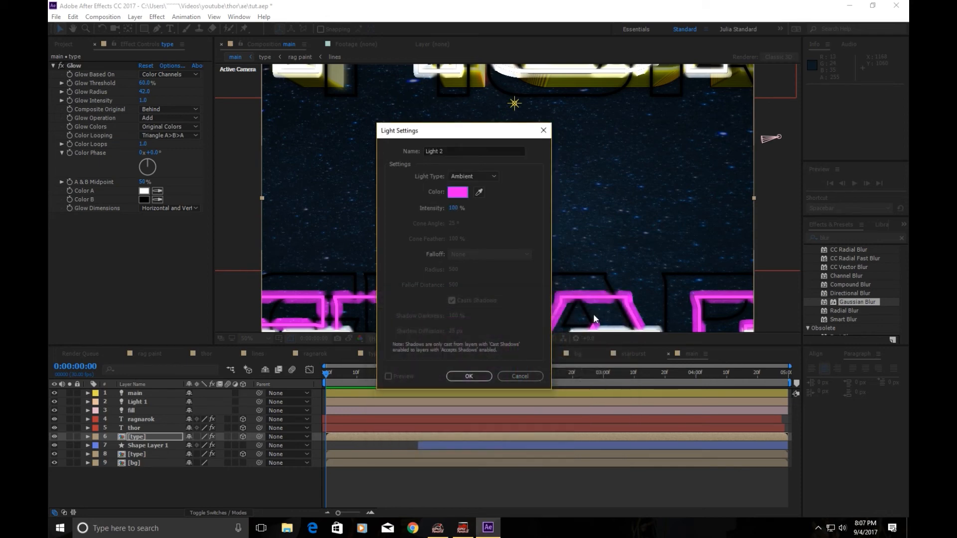
left_click(469, 376)
left_click_drag(149, 437, 143, 392)
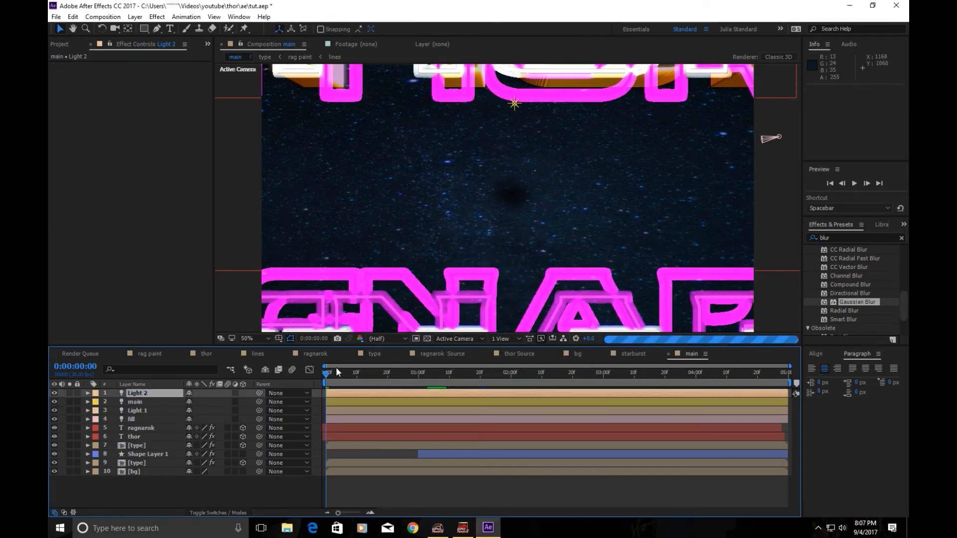
- Scrub through roughly the first second of the animation to examine the title under the ambient light
left_click_drag(328, 376, 369, 382)
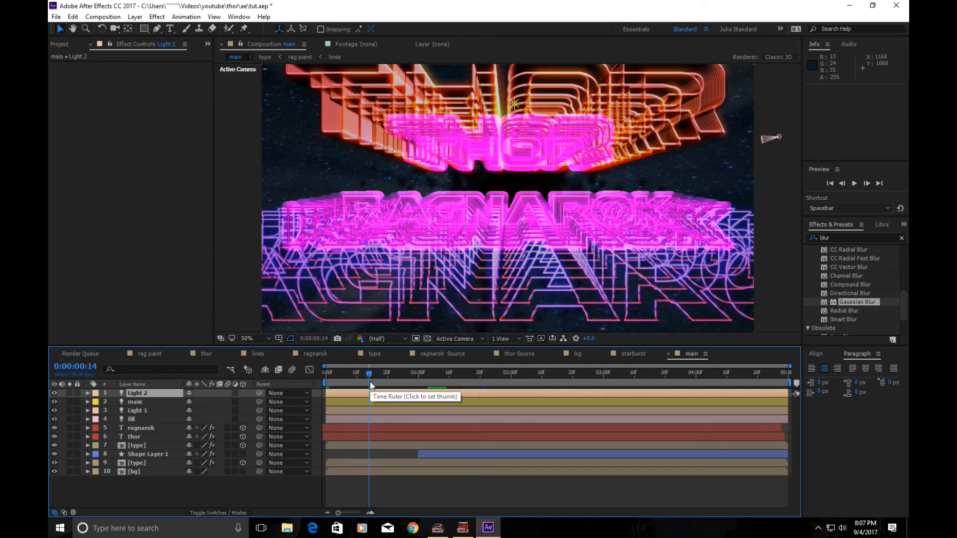
left_click_drag(370, 376, 427, 372)
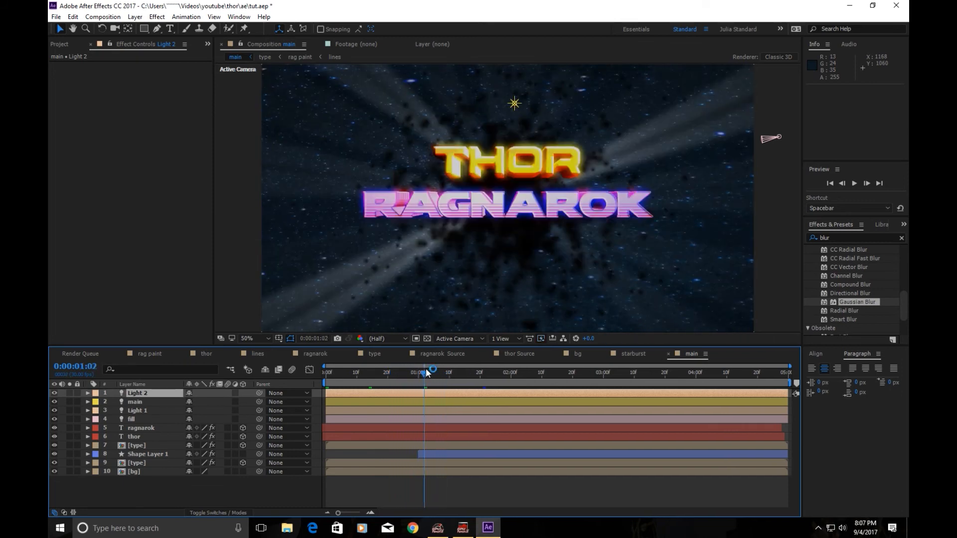
left_click_drag(408, 374, 432, 389)
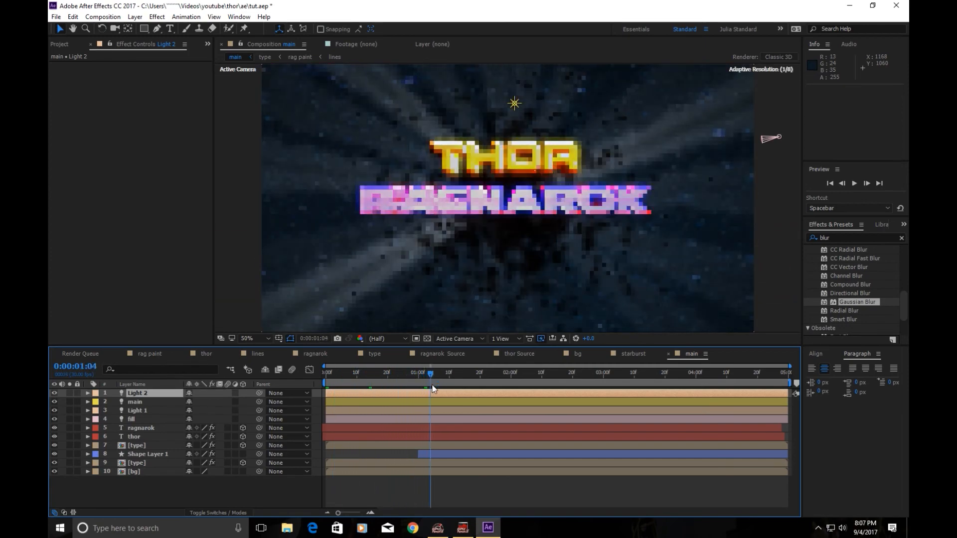
left_click_drag(341, 377, 402, 390)
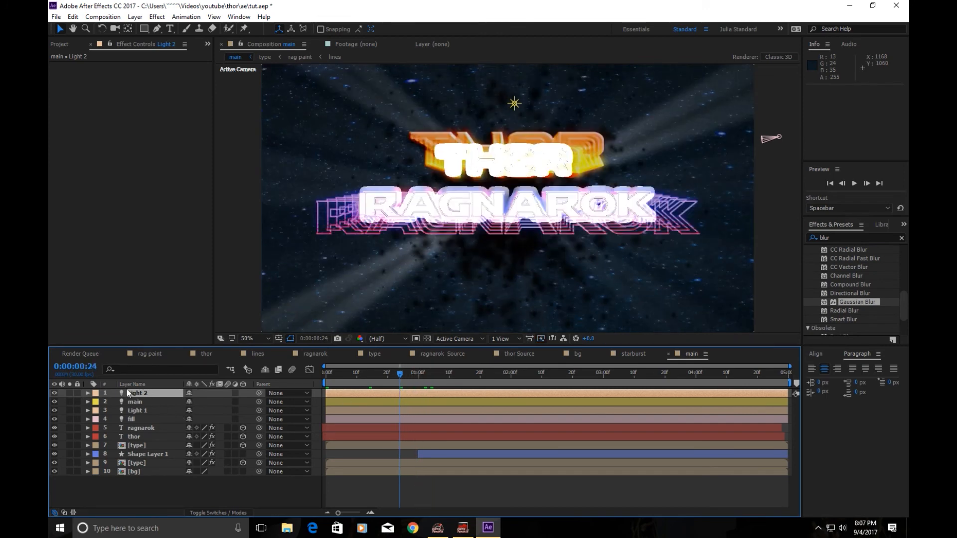
- Give the Light 2 layer a Fuchsia label and rename it "ambient"
left_click(97, 393)
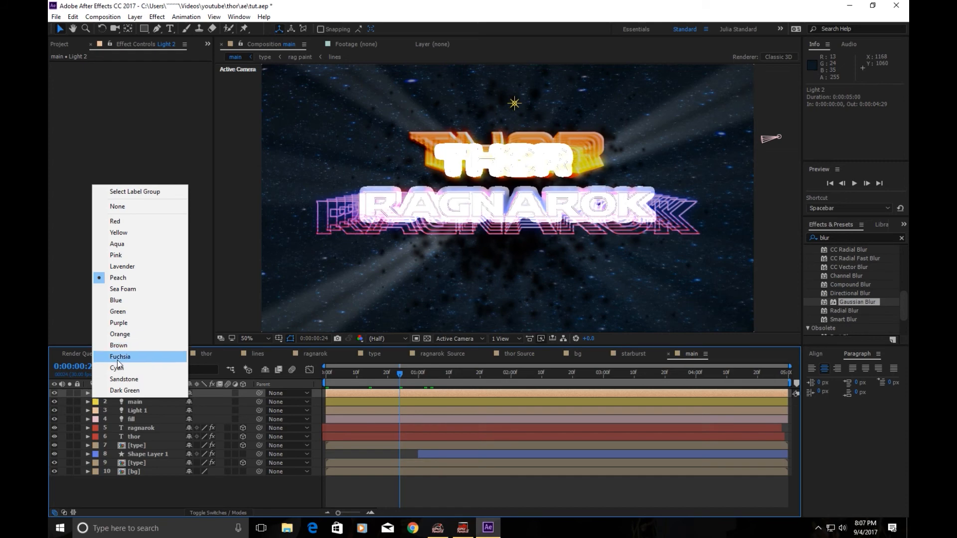
left_click(118, 359)
right_click(129, 396)
left_click(199, 513)
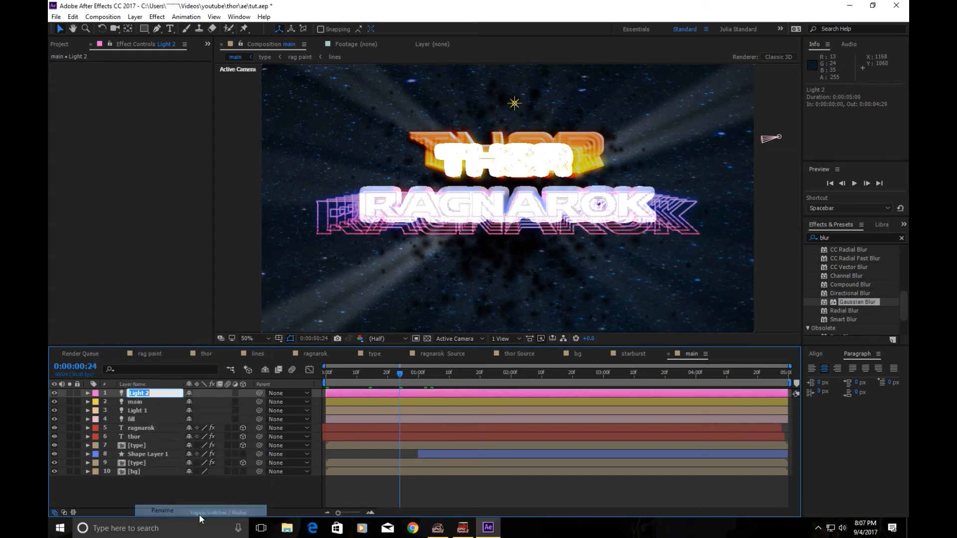
type("ambient")
key("Return")
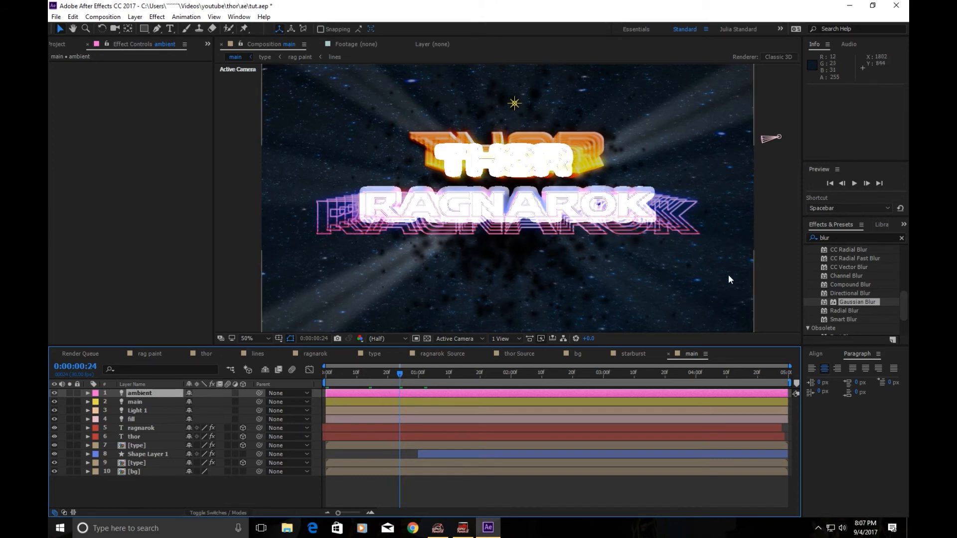
- Advance to 0:00:01:00 and add the first Intensity keyframe to the ambient light at 100%
left_click(866, 184)
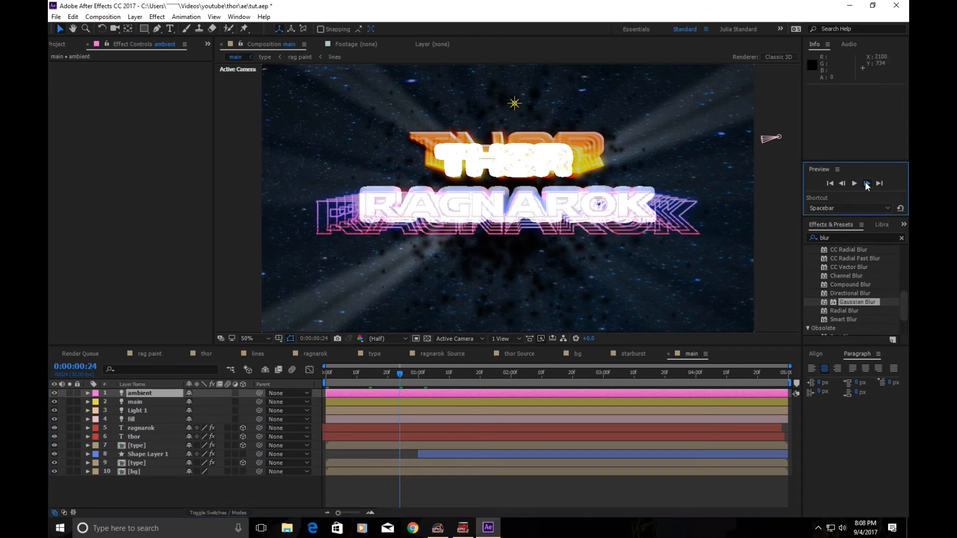
left_click(866, 183)
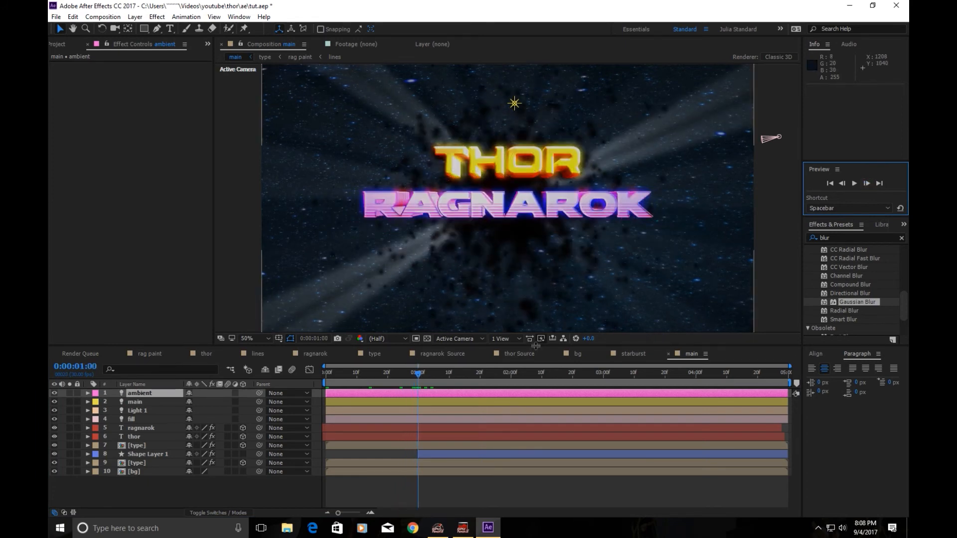
left_click(88, 393)
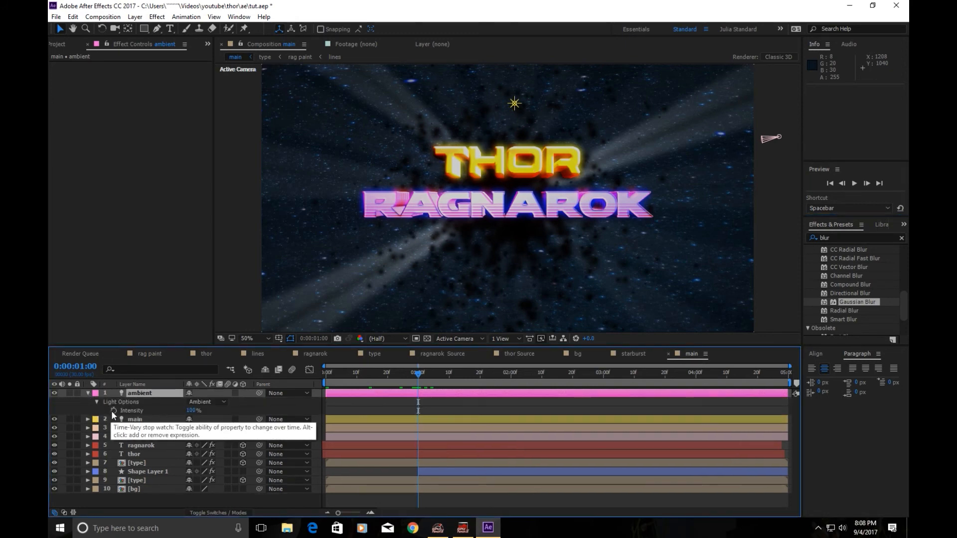
left_click(113, 410)
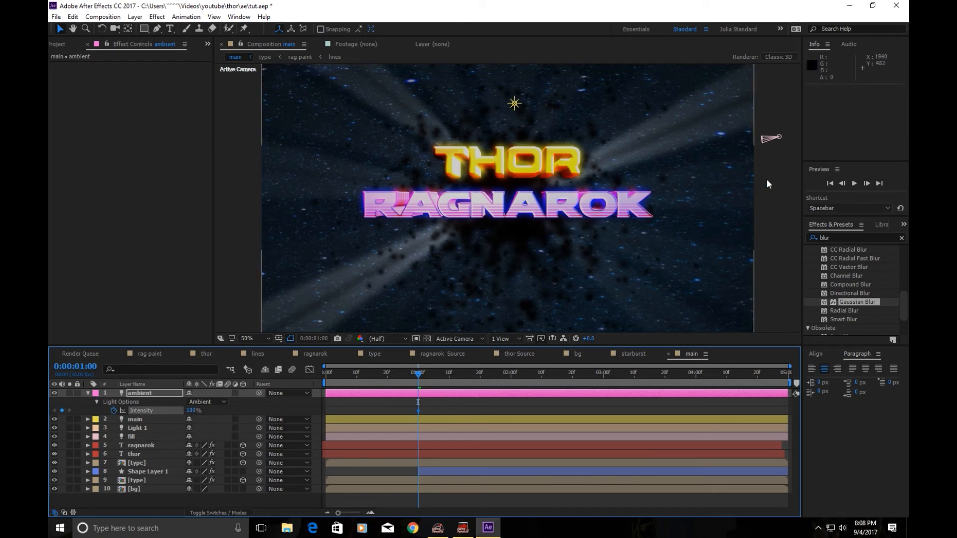
- Advance four frames to 0:00:01:04 and set the ambient light's Intensity to 0% for its second keyframe
left_click(866, 185)
left_click(865, 184)
left_click(866, 184)
left_click(866, 184)
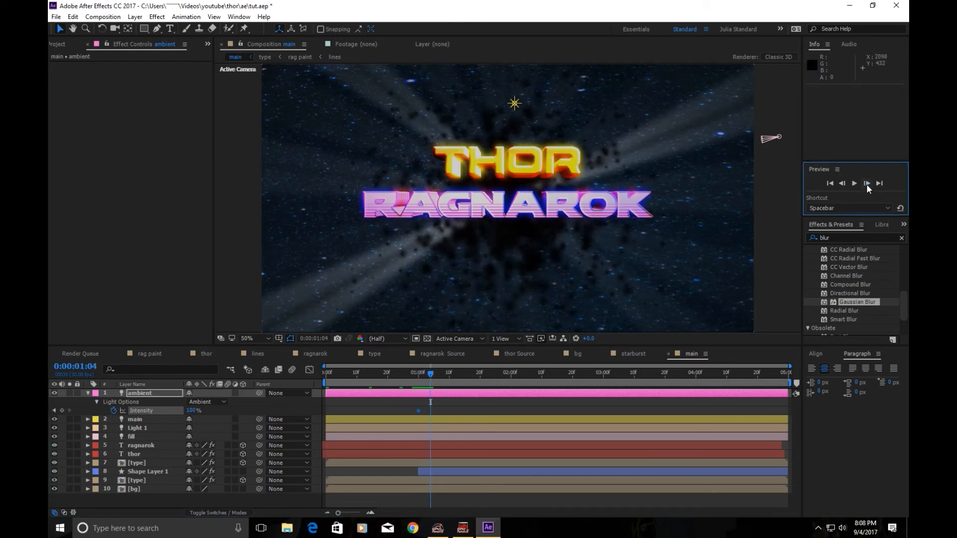
left_click(192, 412)
type("0")
key("Return")
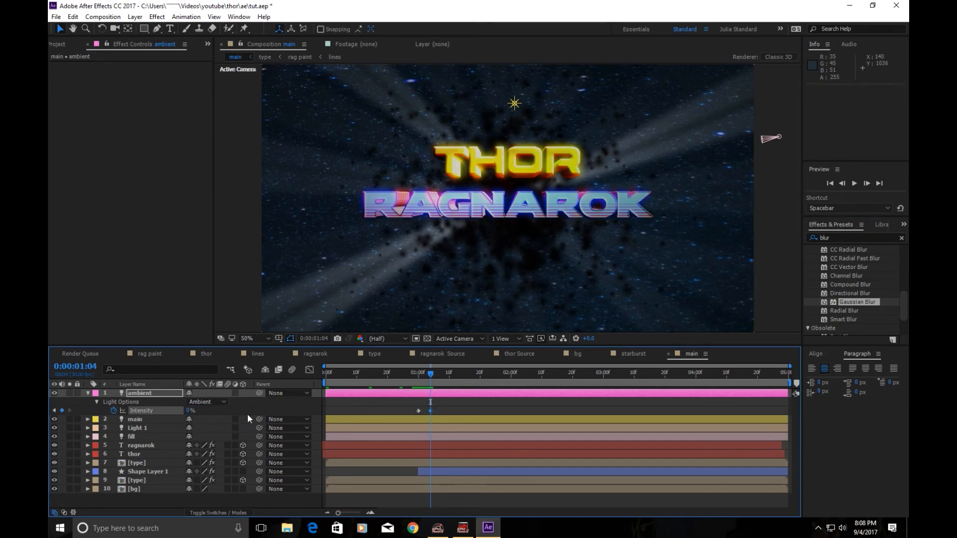
- Preview the animation from the first frame to examine the ambient light fading out
left_click_drag(403, 374, 323, 368)
left_click(855, 183)
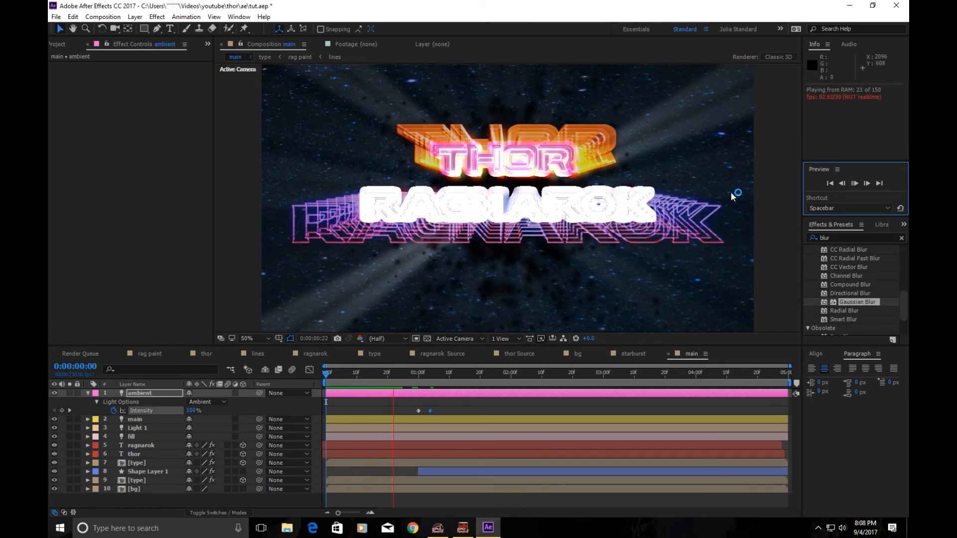
left_click(854, 184)
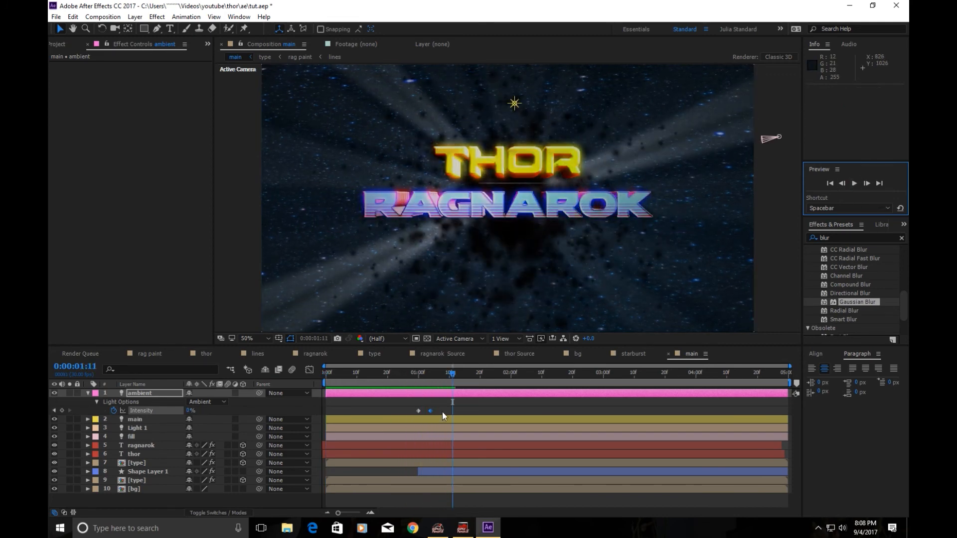
- Move the ambient light's two Intensity keyframes earlier and closer together, placing the first at 0:00:00:29, and collapse the layer
left_click_drag(414, 408, 433, 413)
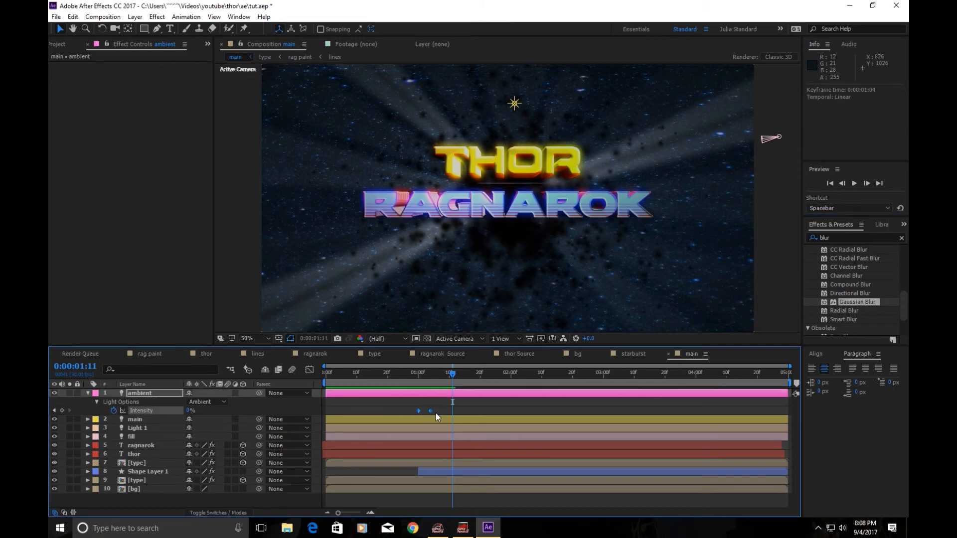
left_click(427, 411)
mouse_move(430, 412)
left_mouse_down()
mouse_move(419, 412)
mouse_move(432, 417)
left_mouse_up()
left_click_drag(417, 412, 415, 411)
left_click(326, 372)
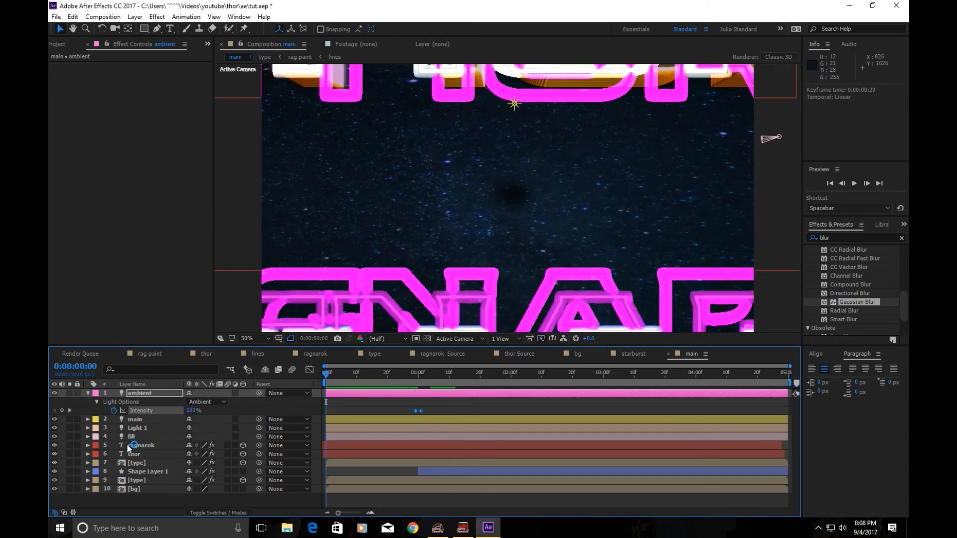
left_click(87, 393)
- Set the Glow Radius on the ragnarok text layer to 5
left_click(145, 419)
left_click(144, 429)
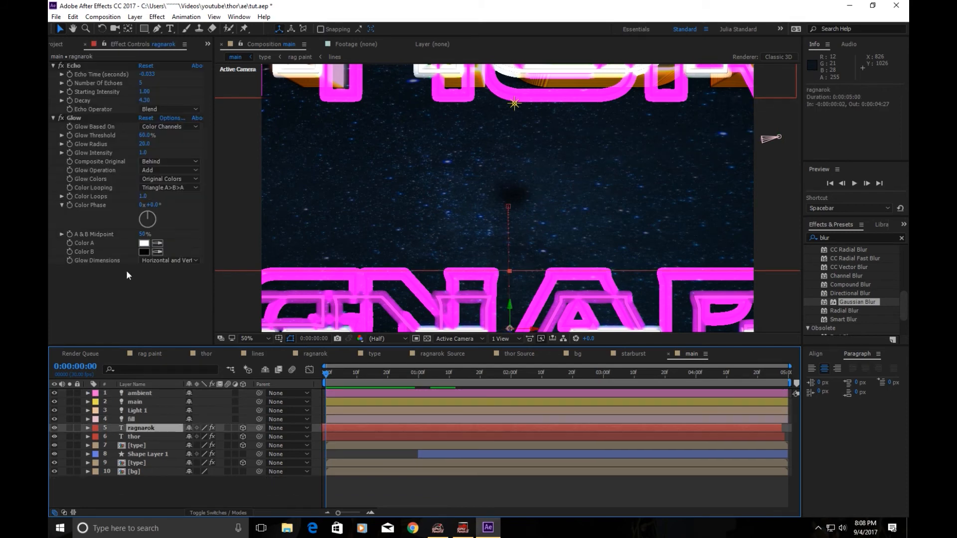
left_click(146, 144)
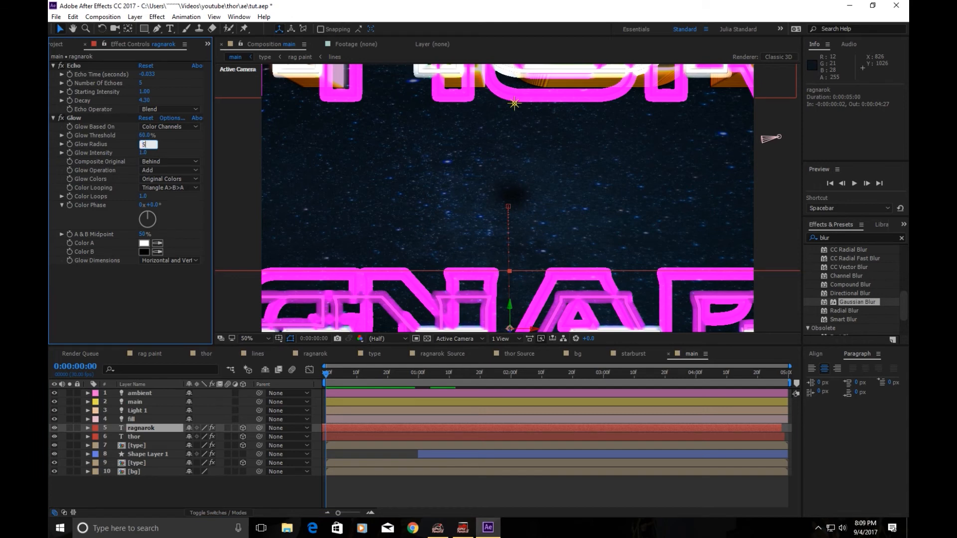
key("Return")
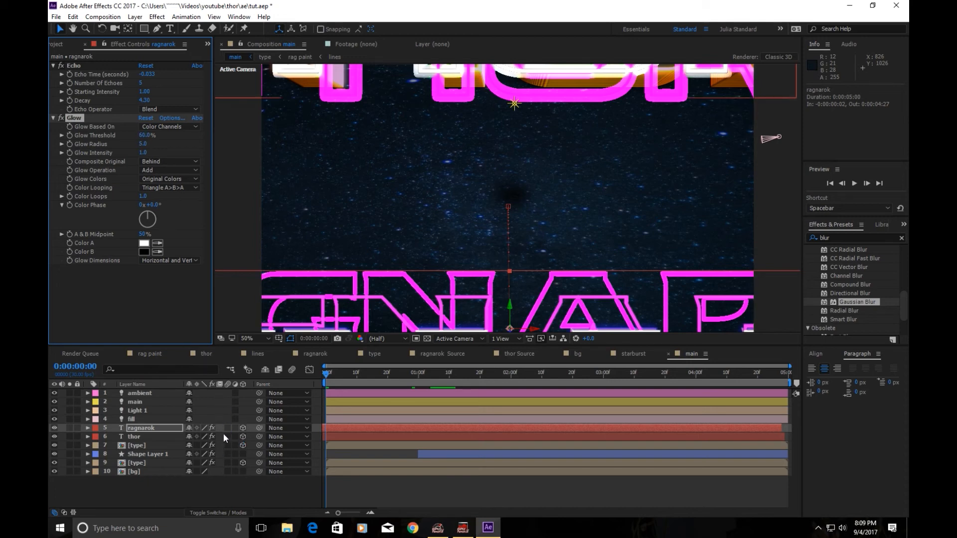
- Enable motion blur on the ragnarok and thor text layers and set both layers' blending mode to Lighten
left_click_drag(226, 428, 231, 432)
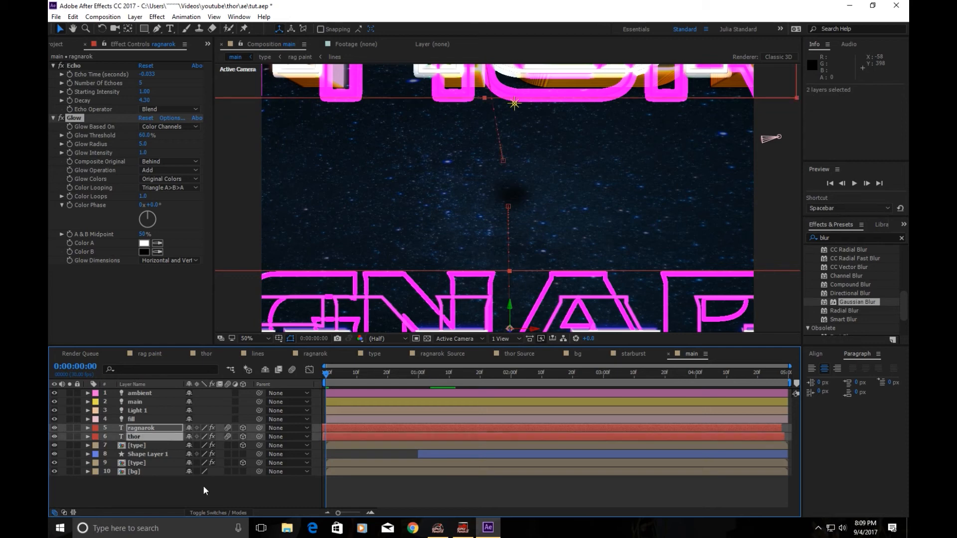
left_click(204, 513)
left_click(215, 429)
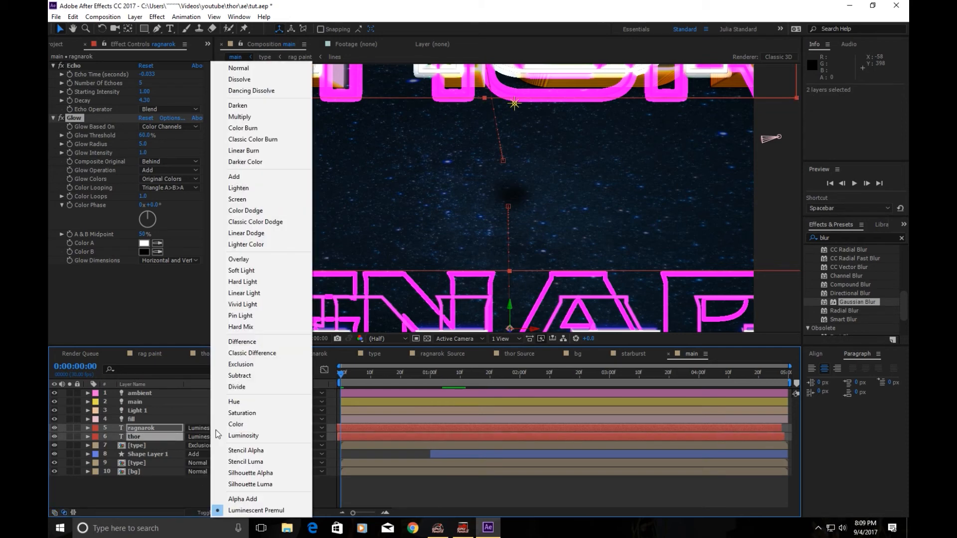
left_click(277, 184)
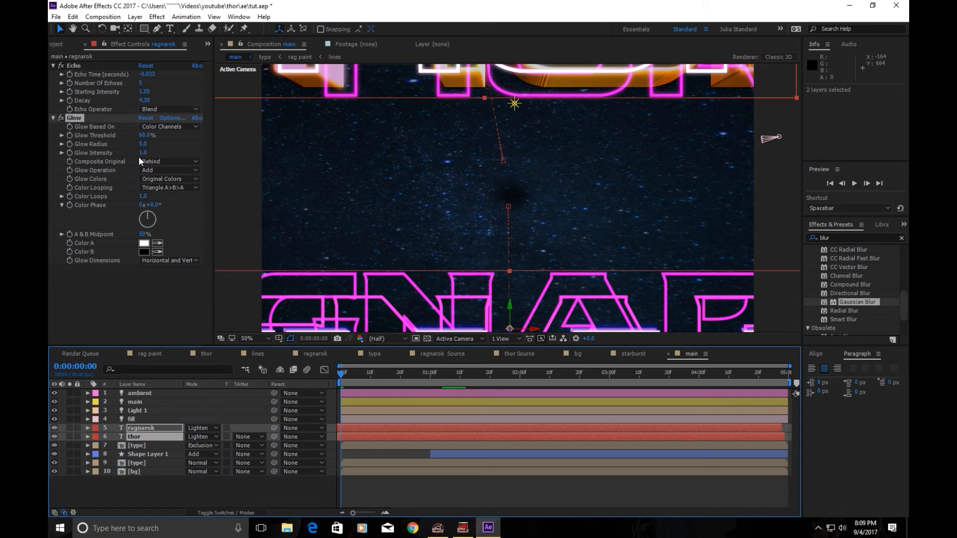
- Set the ragnarok layer's Glow Radius to 20
left_click(143, 144)
type("20")
key("Return")
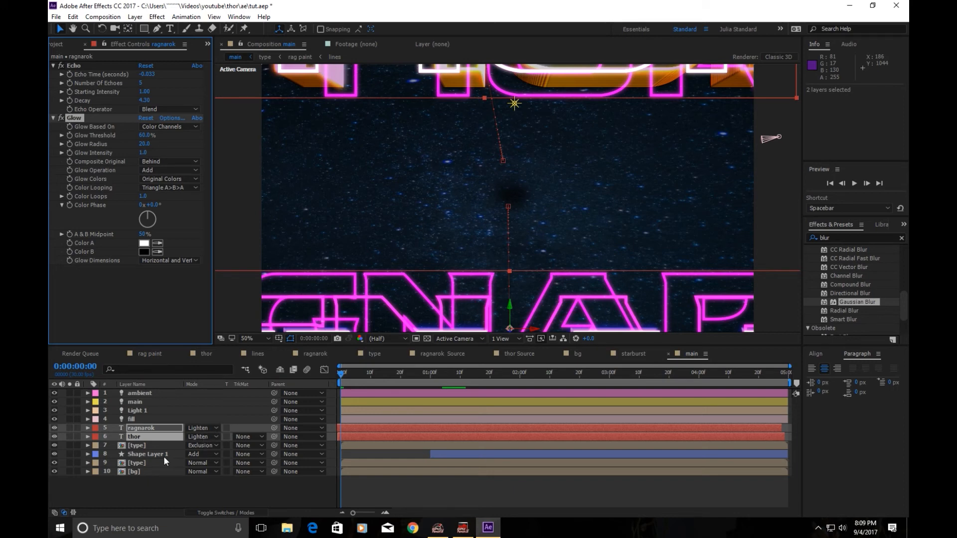
- Reveal the ragnarok and thor layers' Opacity keyframes and set both layers' Opacity to 85% at 0:00:00:22
key("u")
left_click_drag(405, 376, 402, 379)
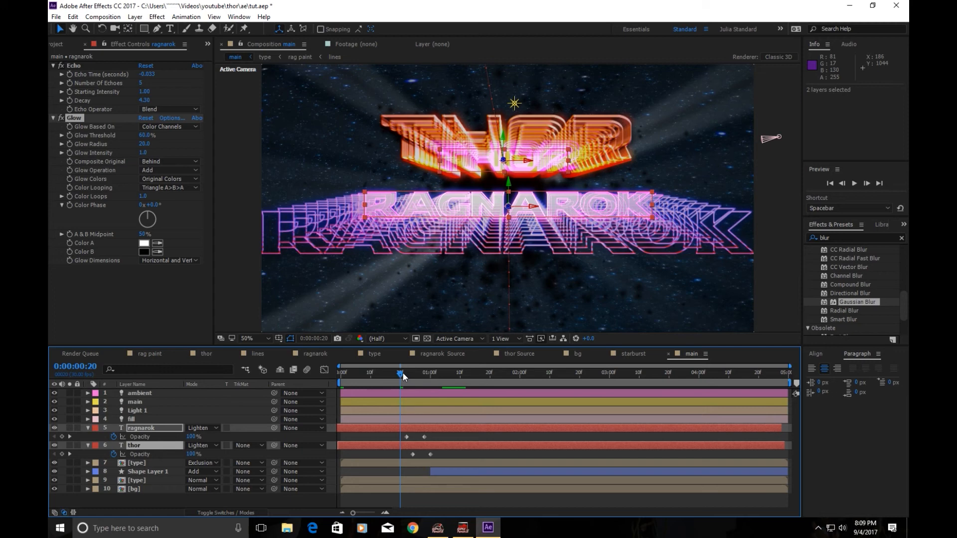
left_click_drag(399, 377, 407, 378)
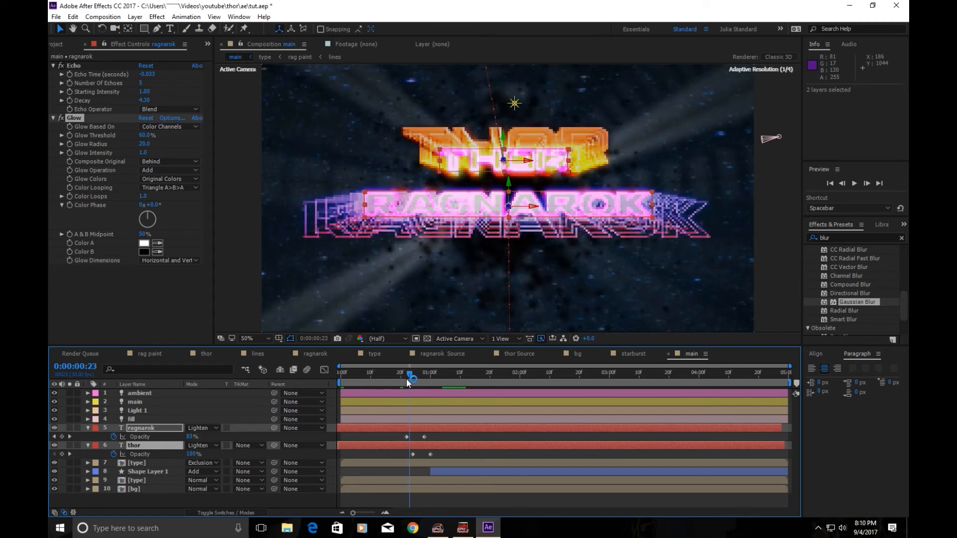
left_click(404, 378)
left_click(188, 438)
type("85")
key("Return")
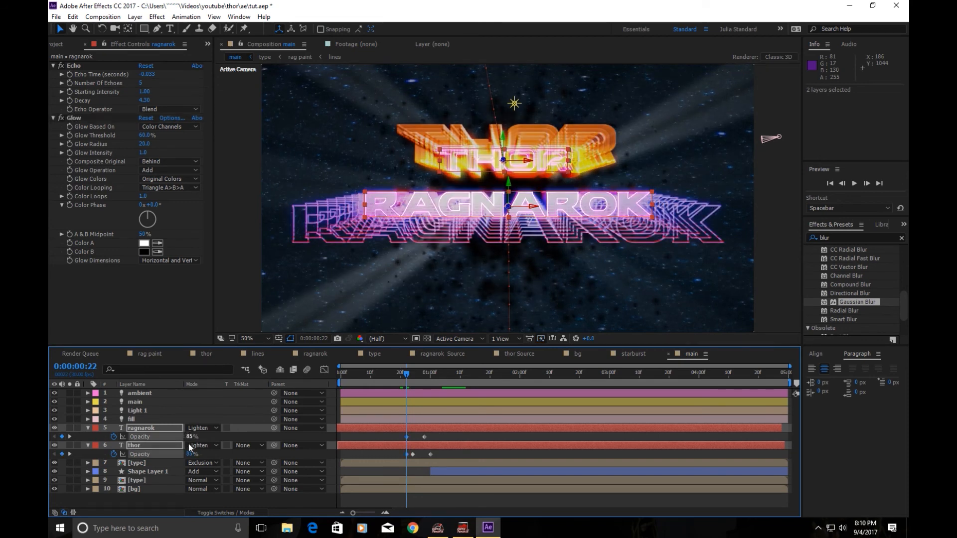
- Delete the thor layer's Opacity keyframe at 0:00:00:24
left_click_drag(405, 373, 405, 373)
left_click(413, 455)
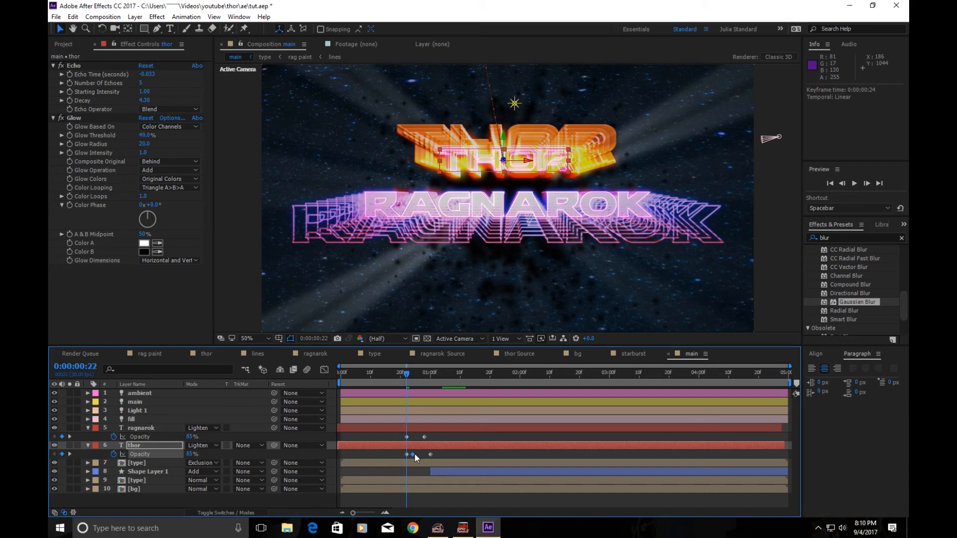
key("Delete")
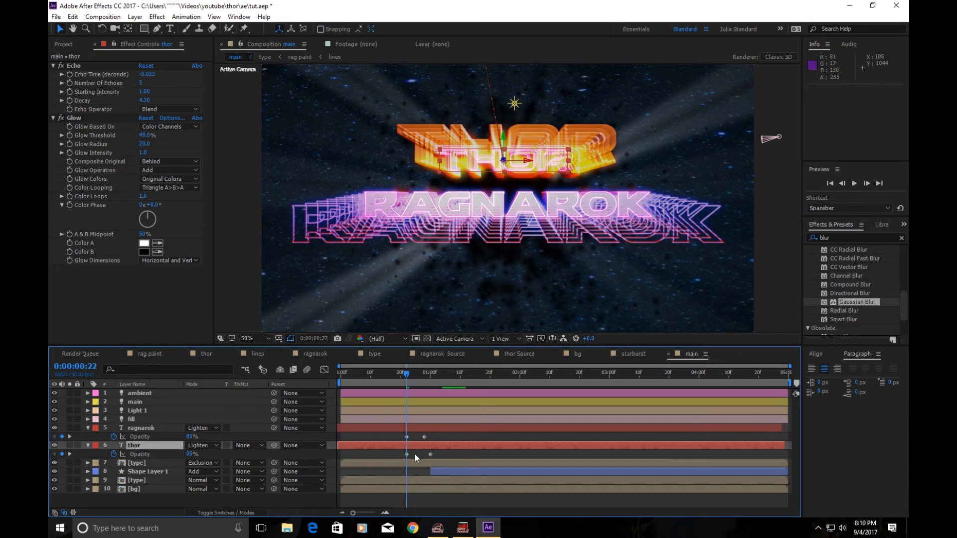
- Preview the title animation from the first frame to check the new blending, glow and opacity timing
mouse_move(345, 371)
left_mouse_down()
mouse_move(330, 375)
mouse_move(411, 380)
mouse_move(355, 378)
left_mouse_up()
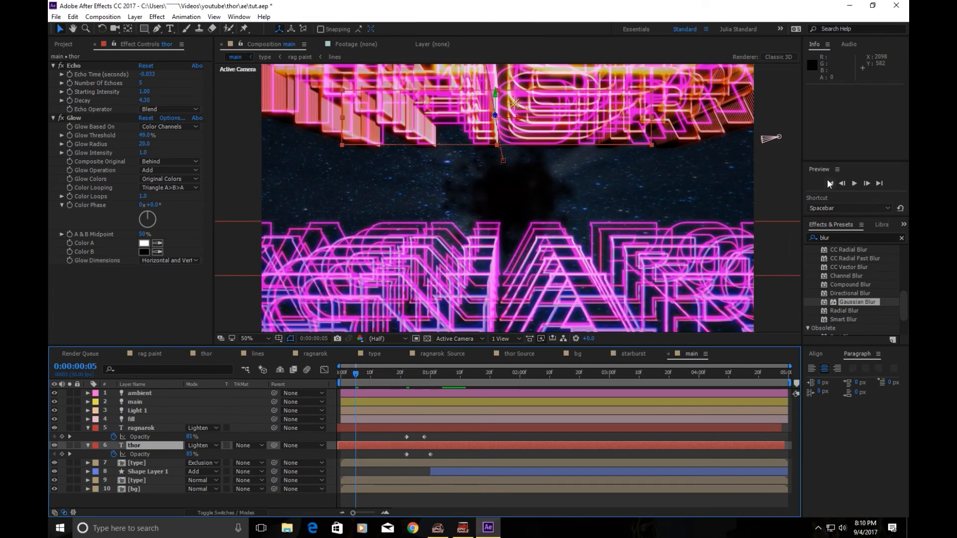
left_click(827, 182)
left_click(855, 183)
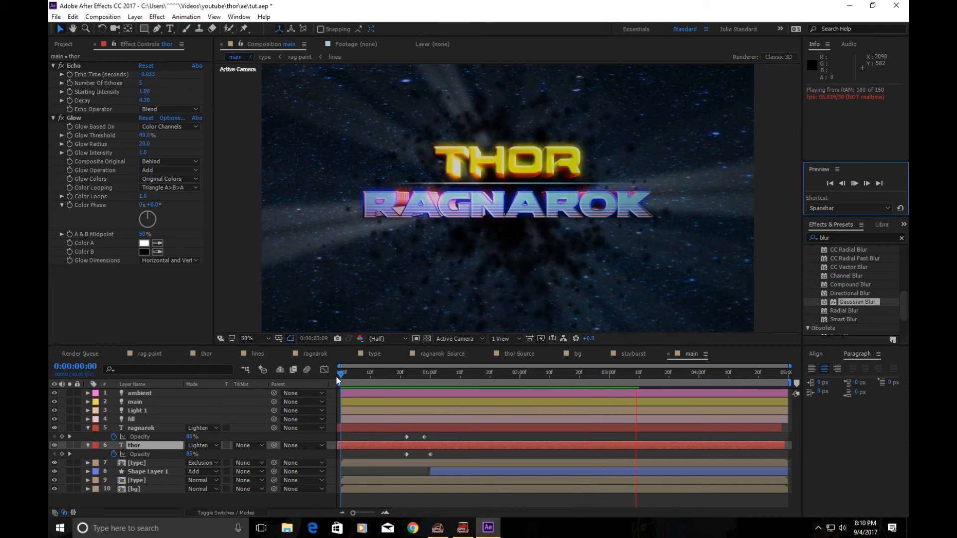
left_click(859, 184)
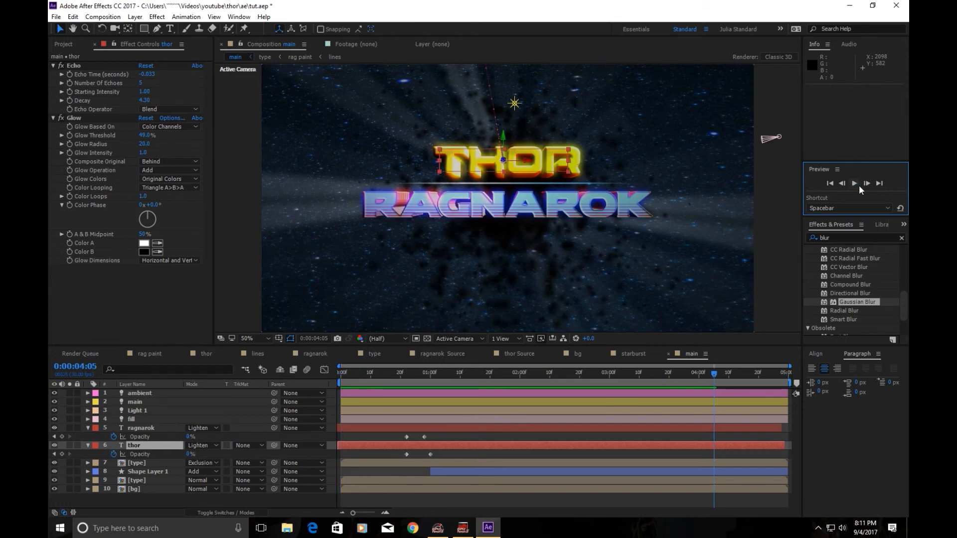
left_click(854, 184)
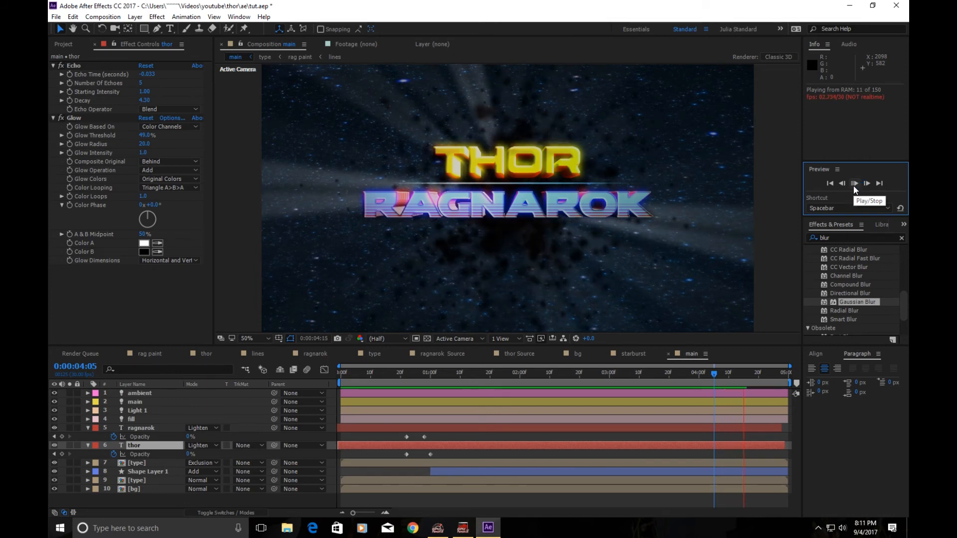
left_click(853, 185)
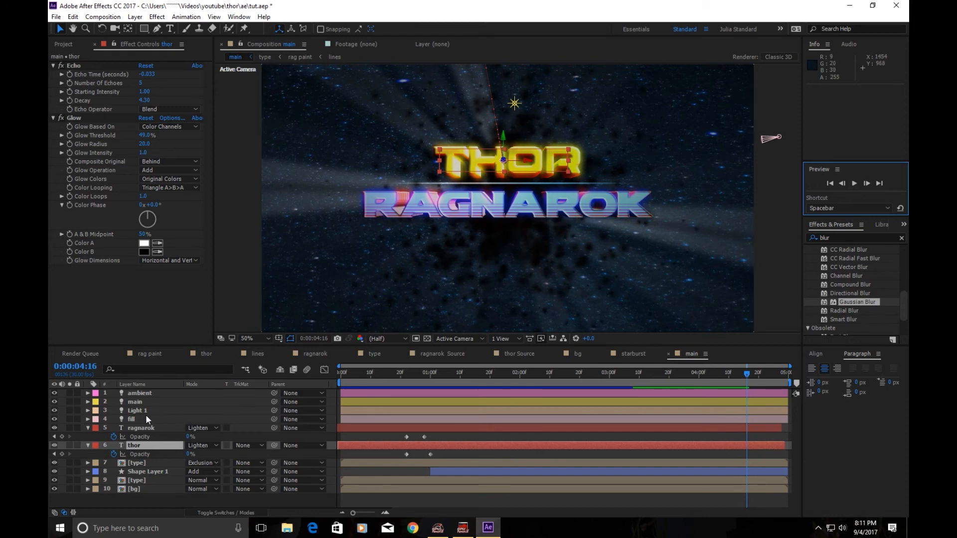
- Collapse the properties of the ragnarok and thor text layers in the timeline
left_click(87, 426)
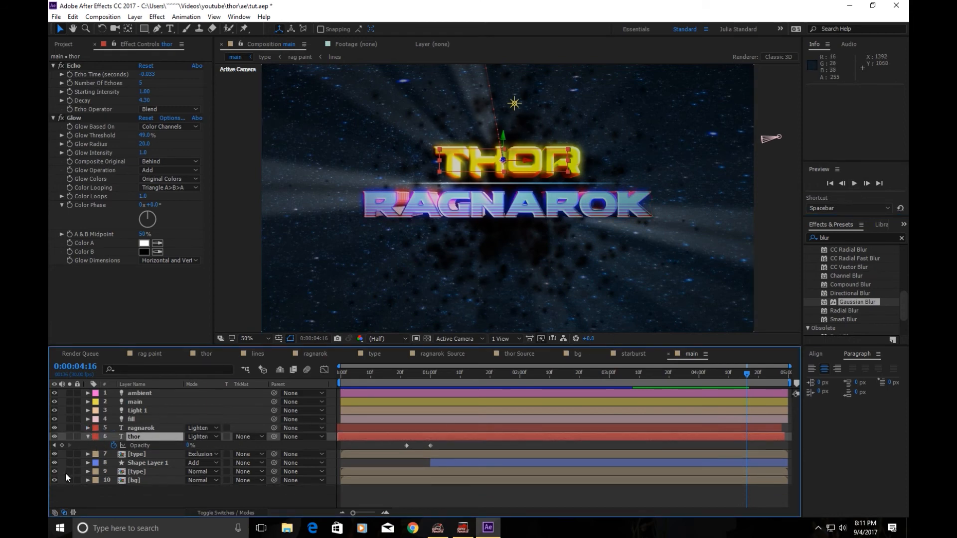
left_click(88, 436)
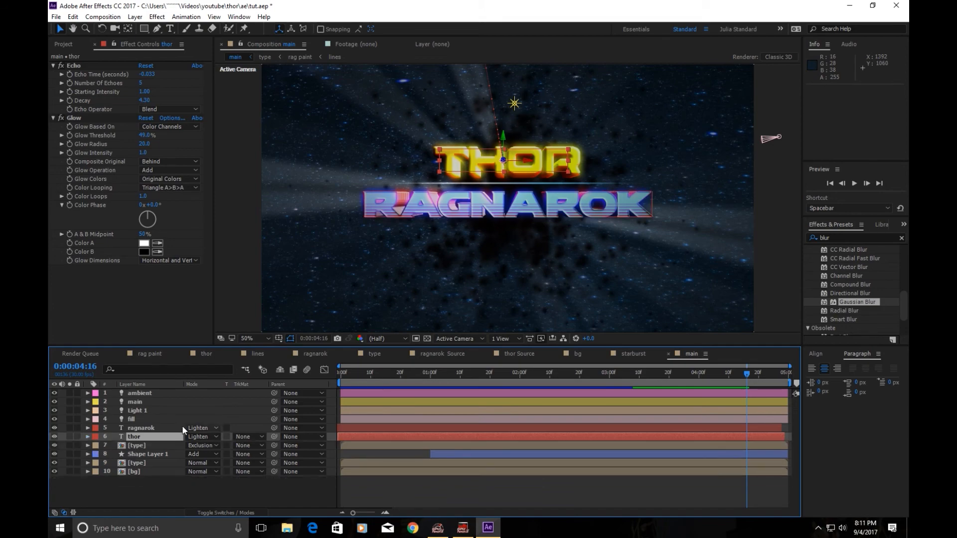